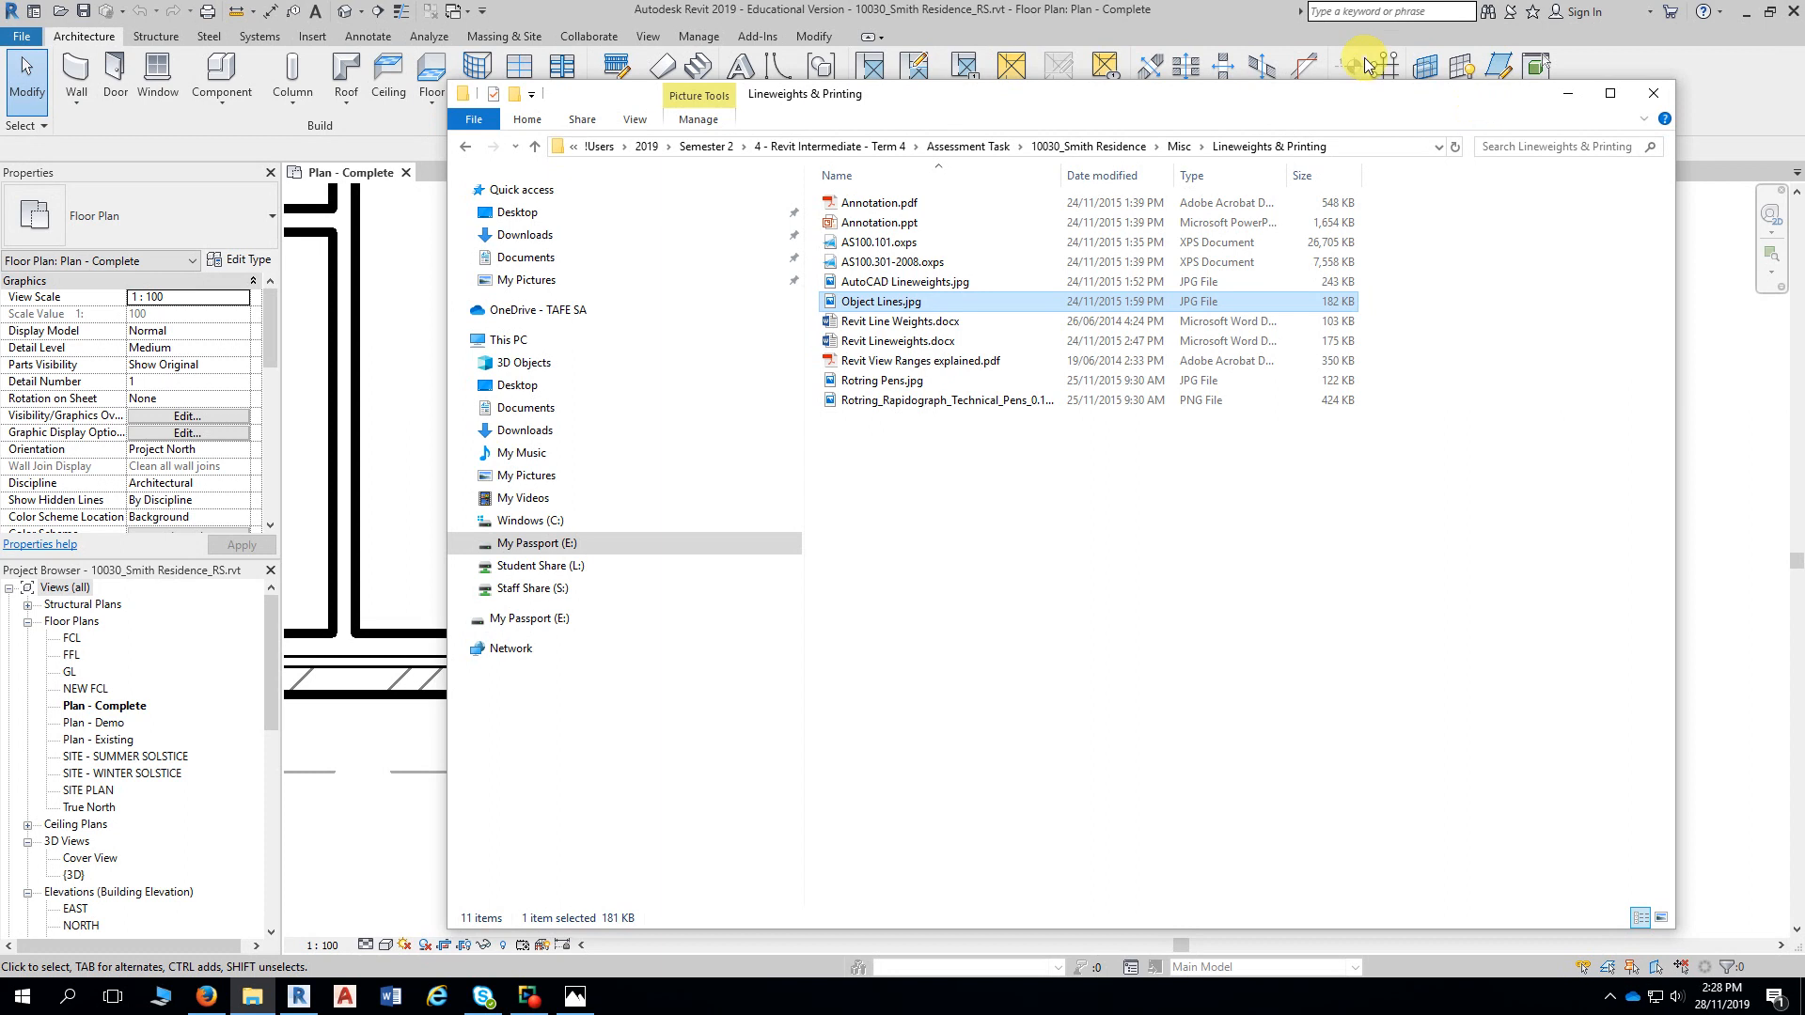
View the Rotring Rapidograph technical pens image from the Lineweights & Printing folder enlarged to compare the pen sizes, and close it
drag(1142, 103, 1083, 880)
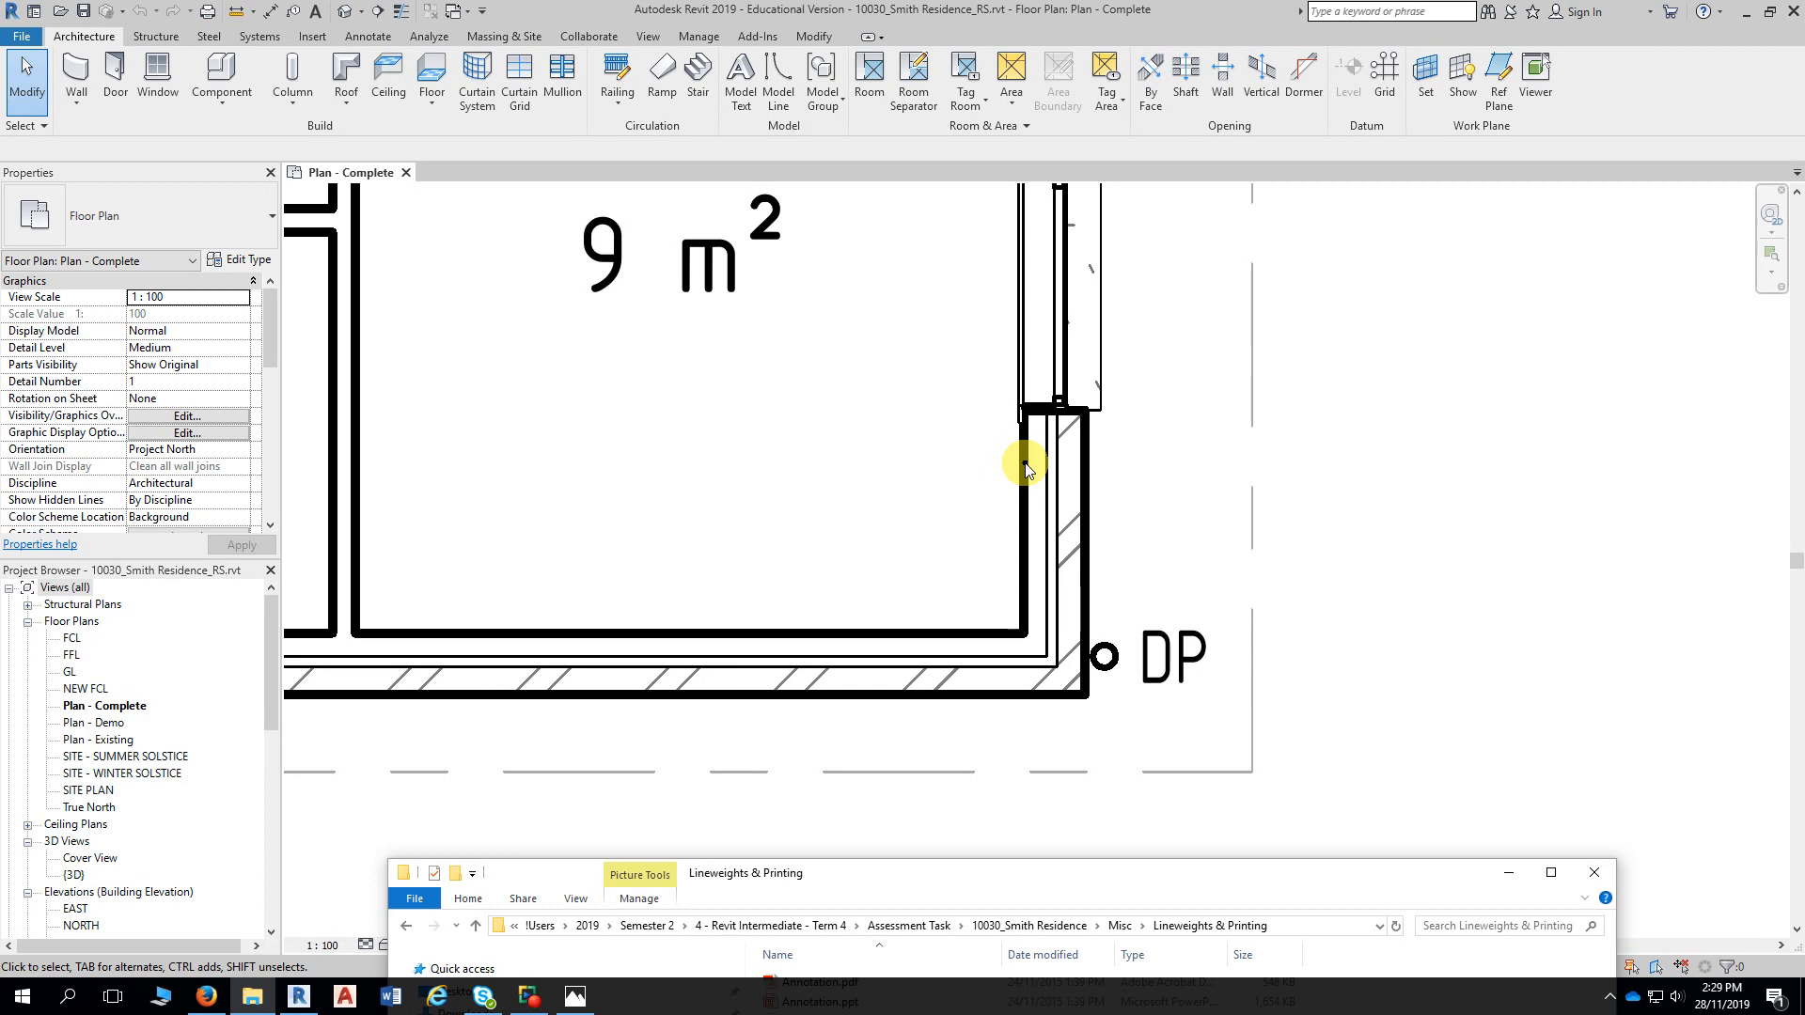
drag(878, 870, 838, 229)
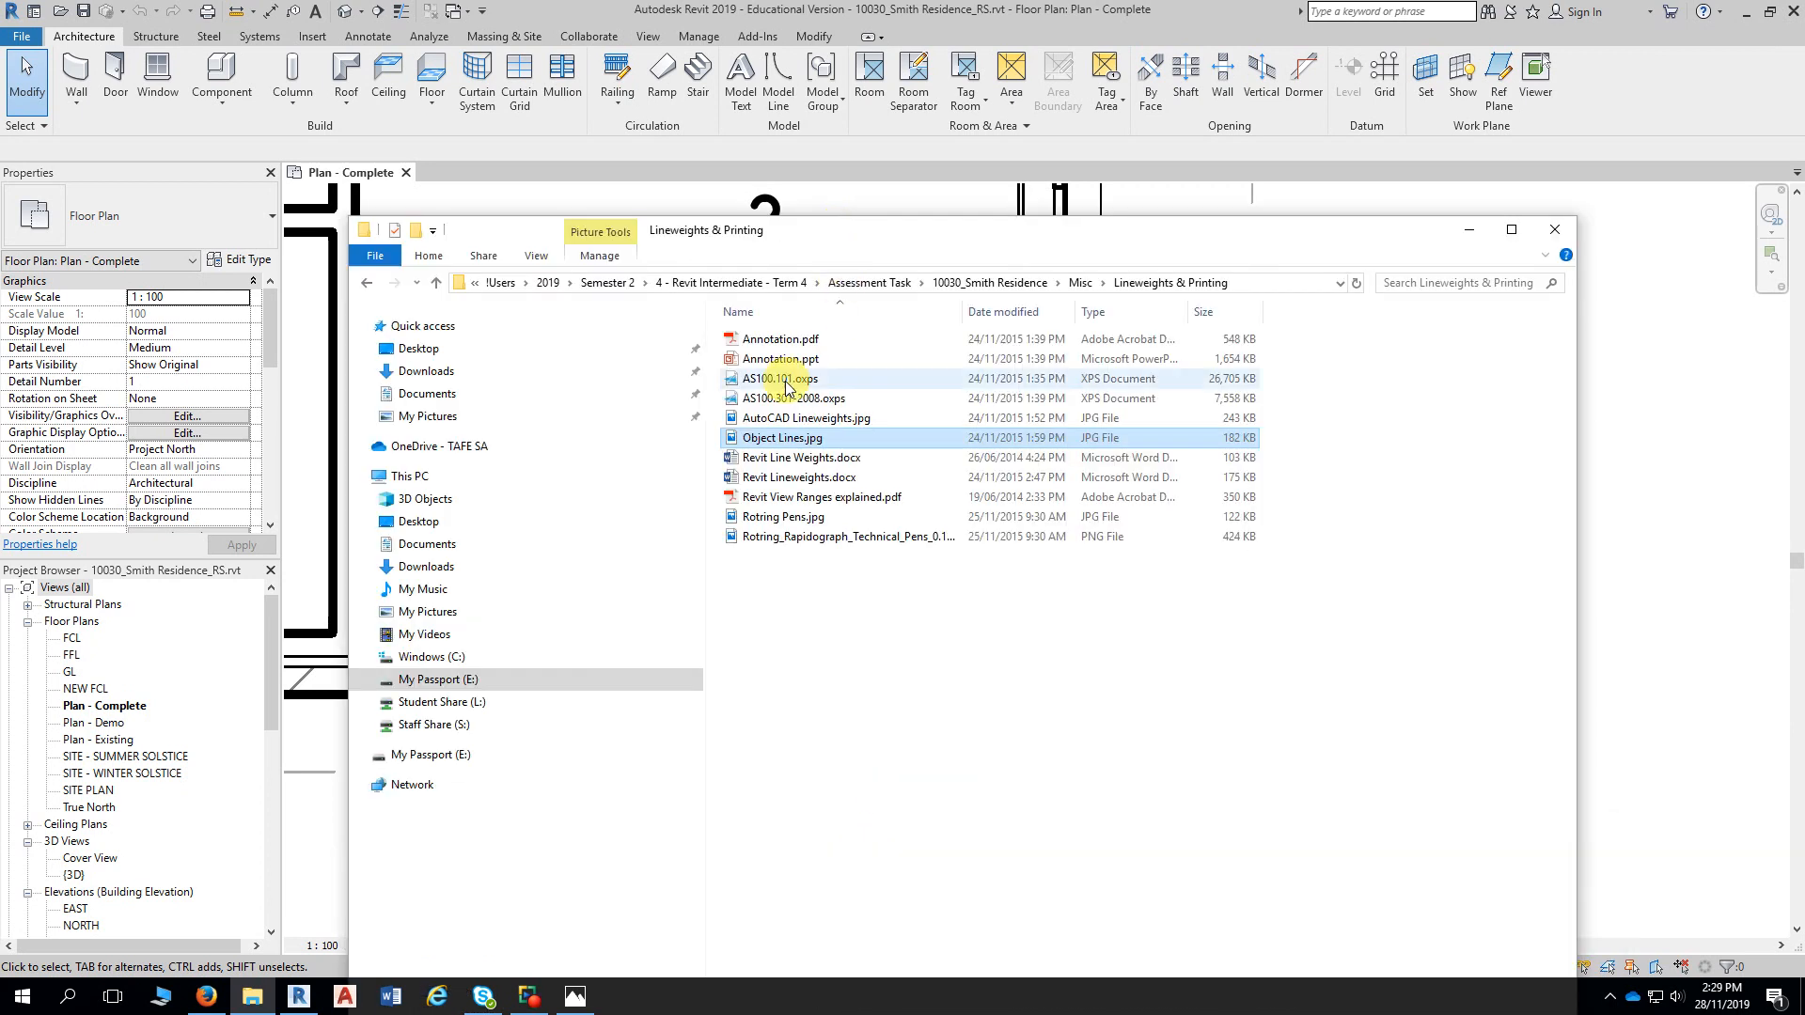
click(798, 545)
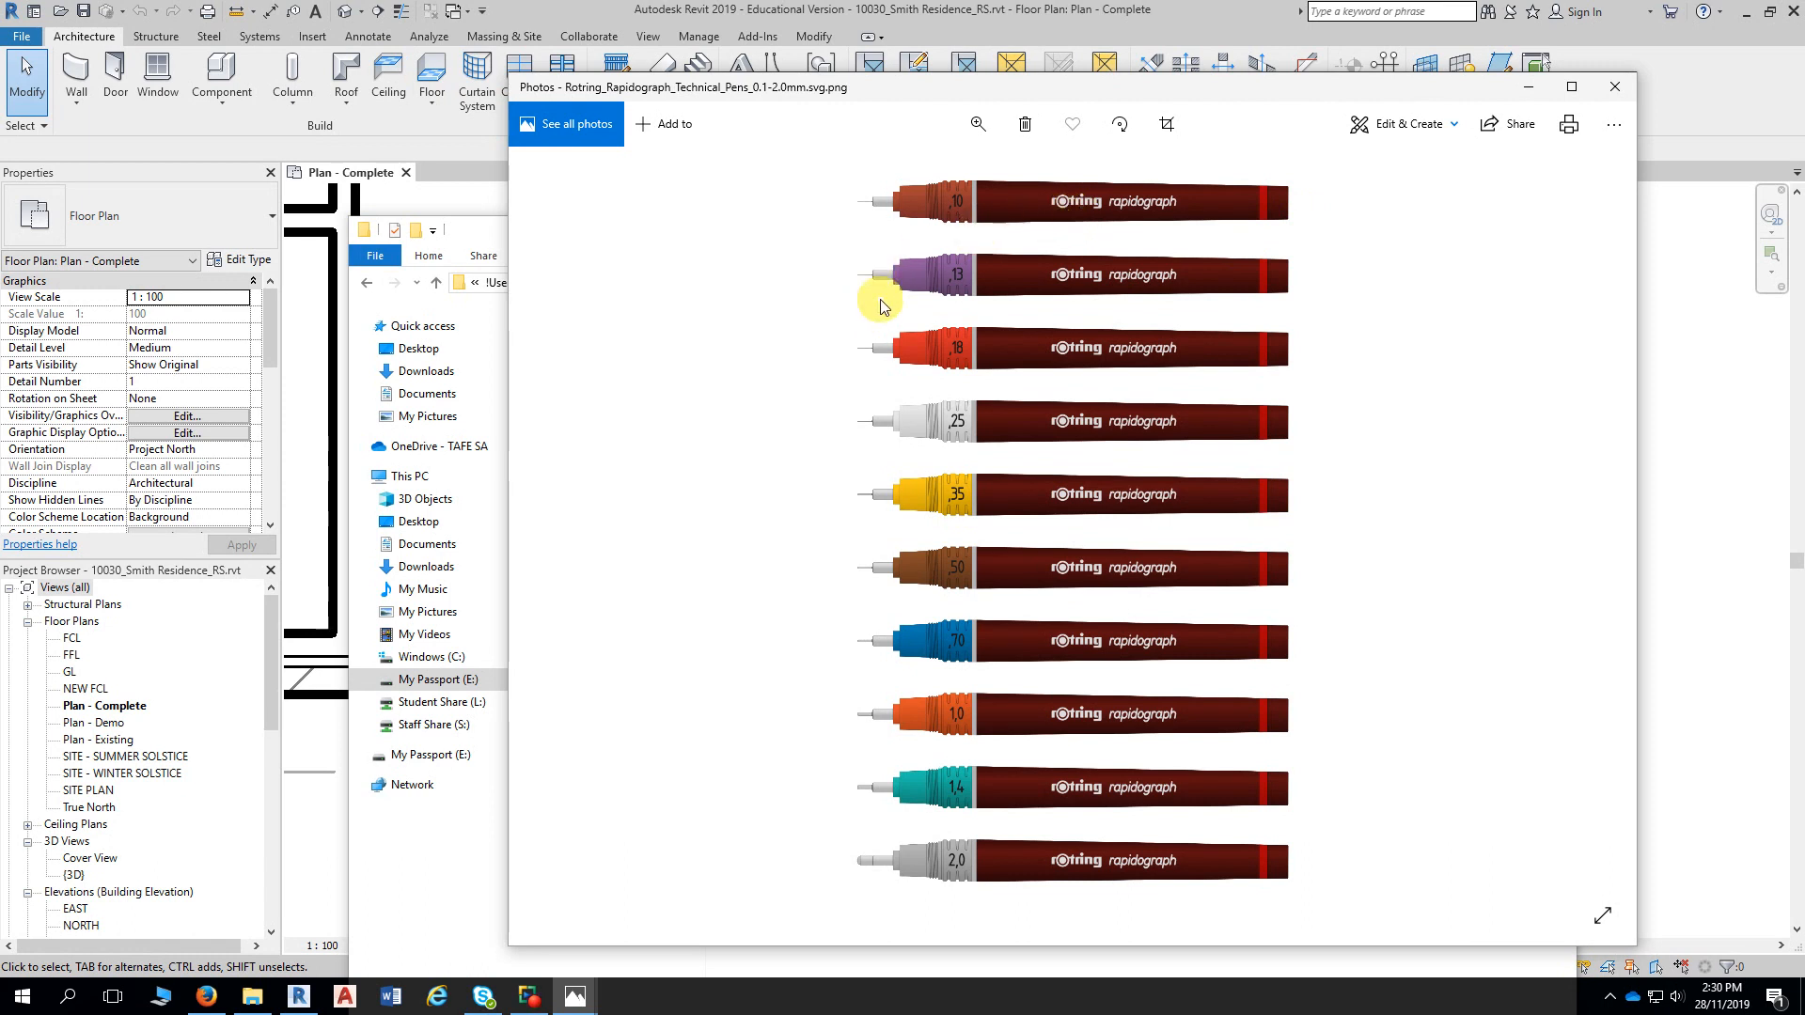
ctrl+scroll(880, 299, up, 1)
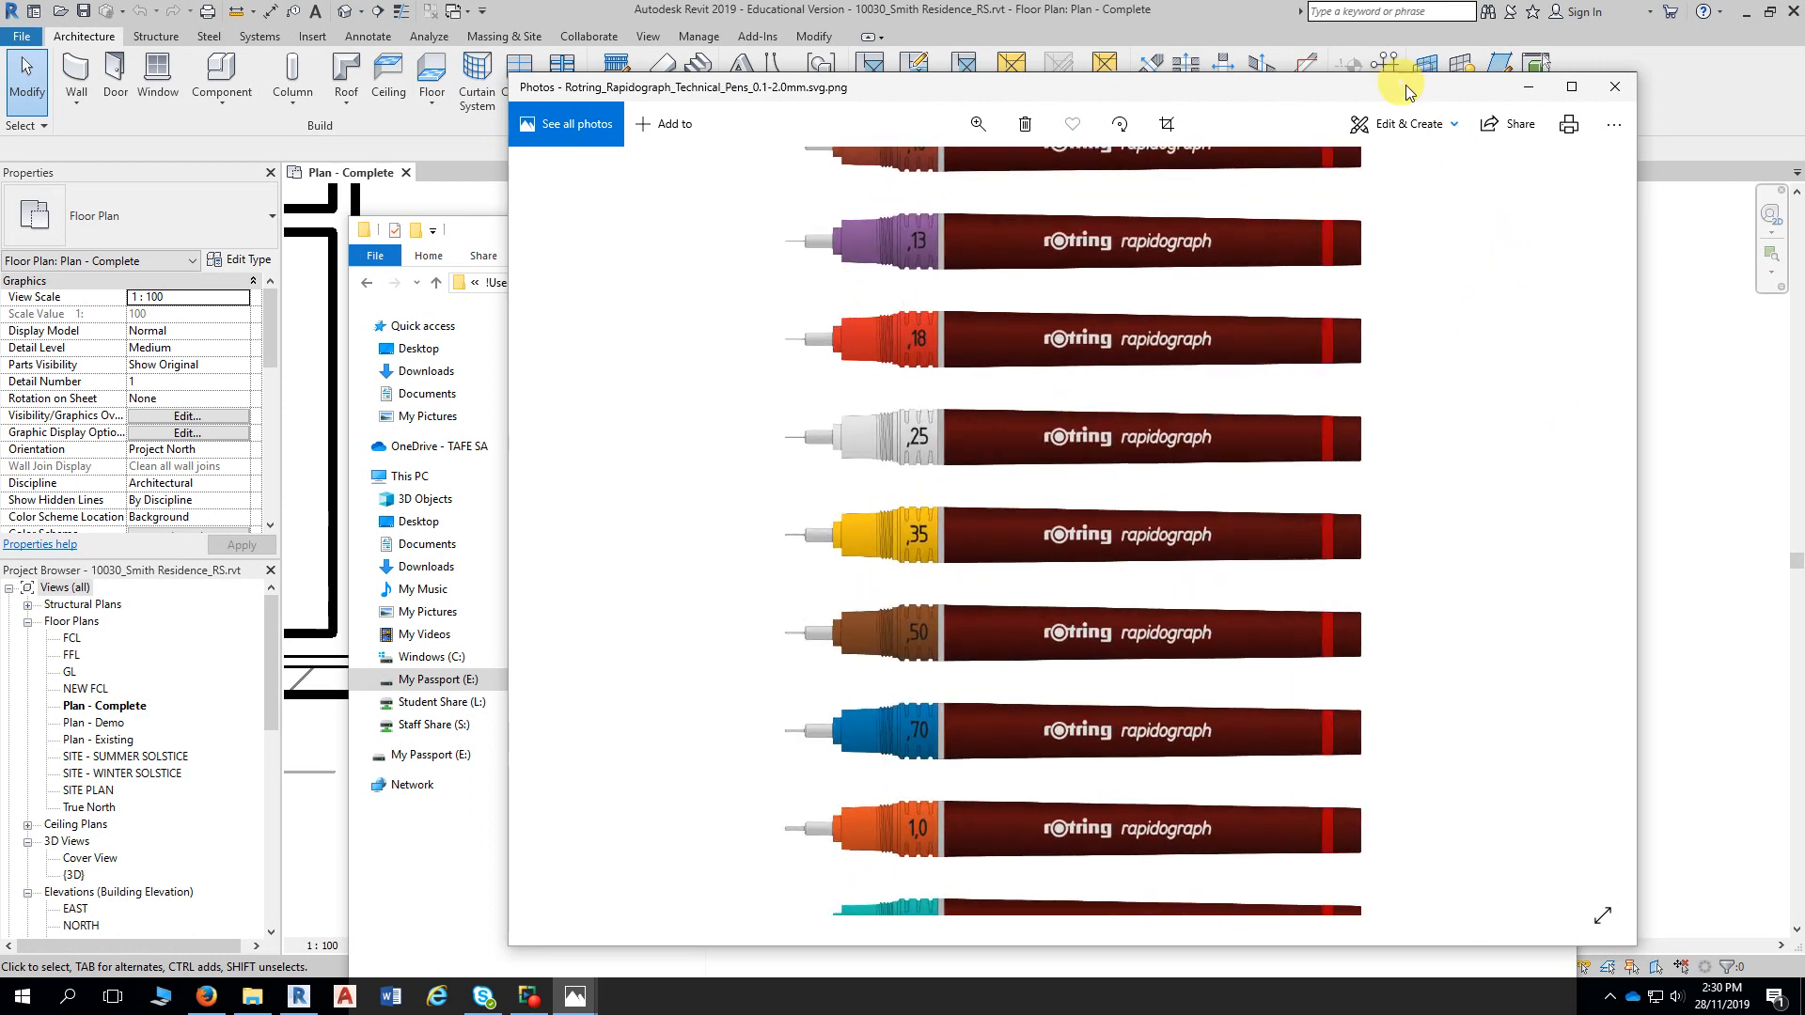
click(1570, 87)
ctrl+scroll(816, 286, up, 1)
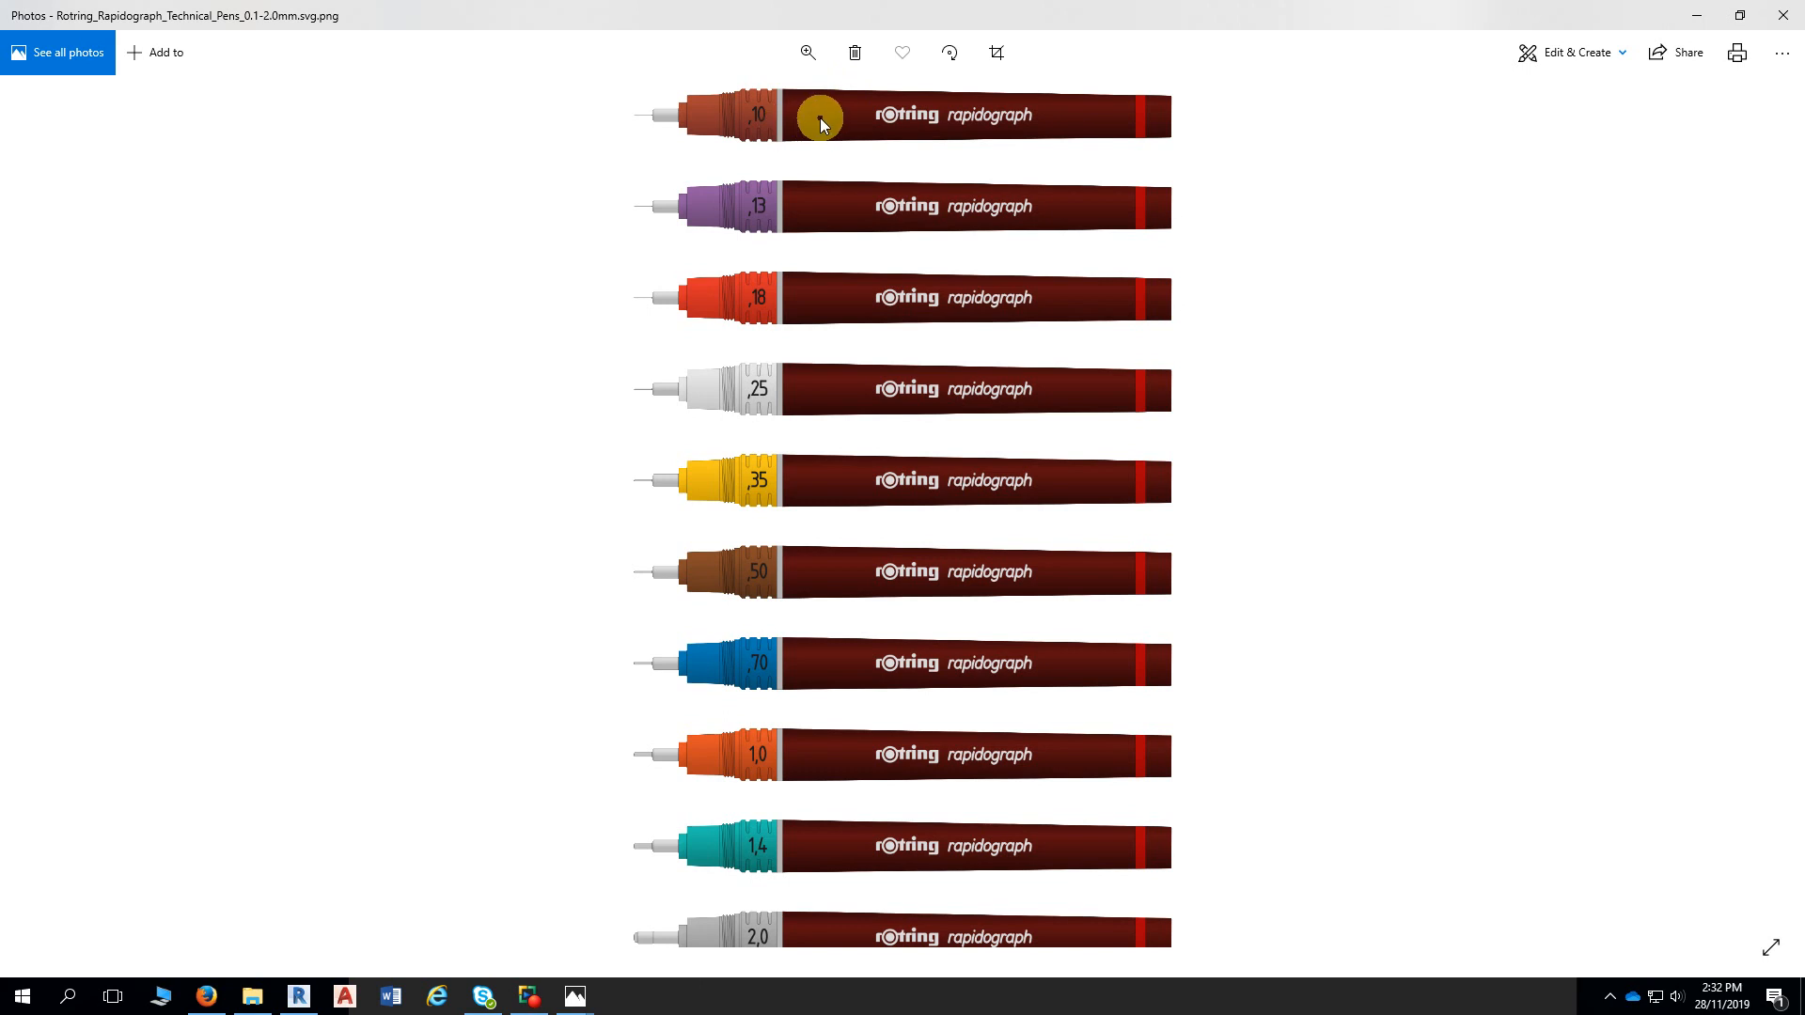
click(1782, 15)
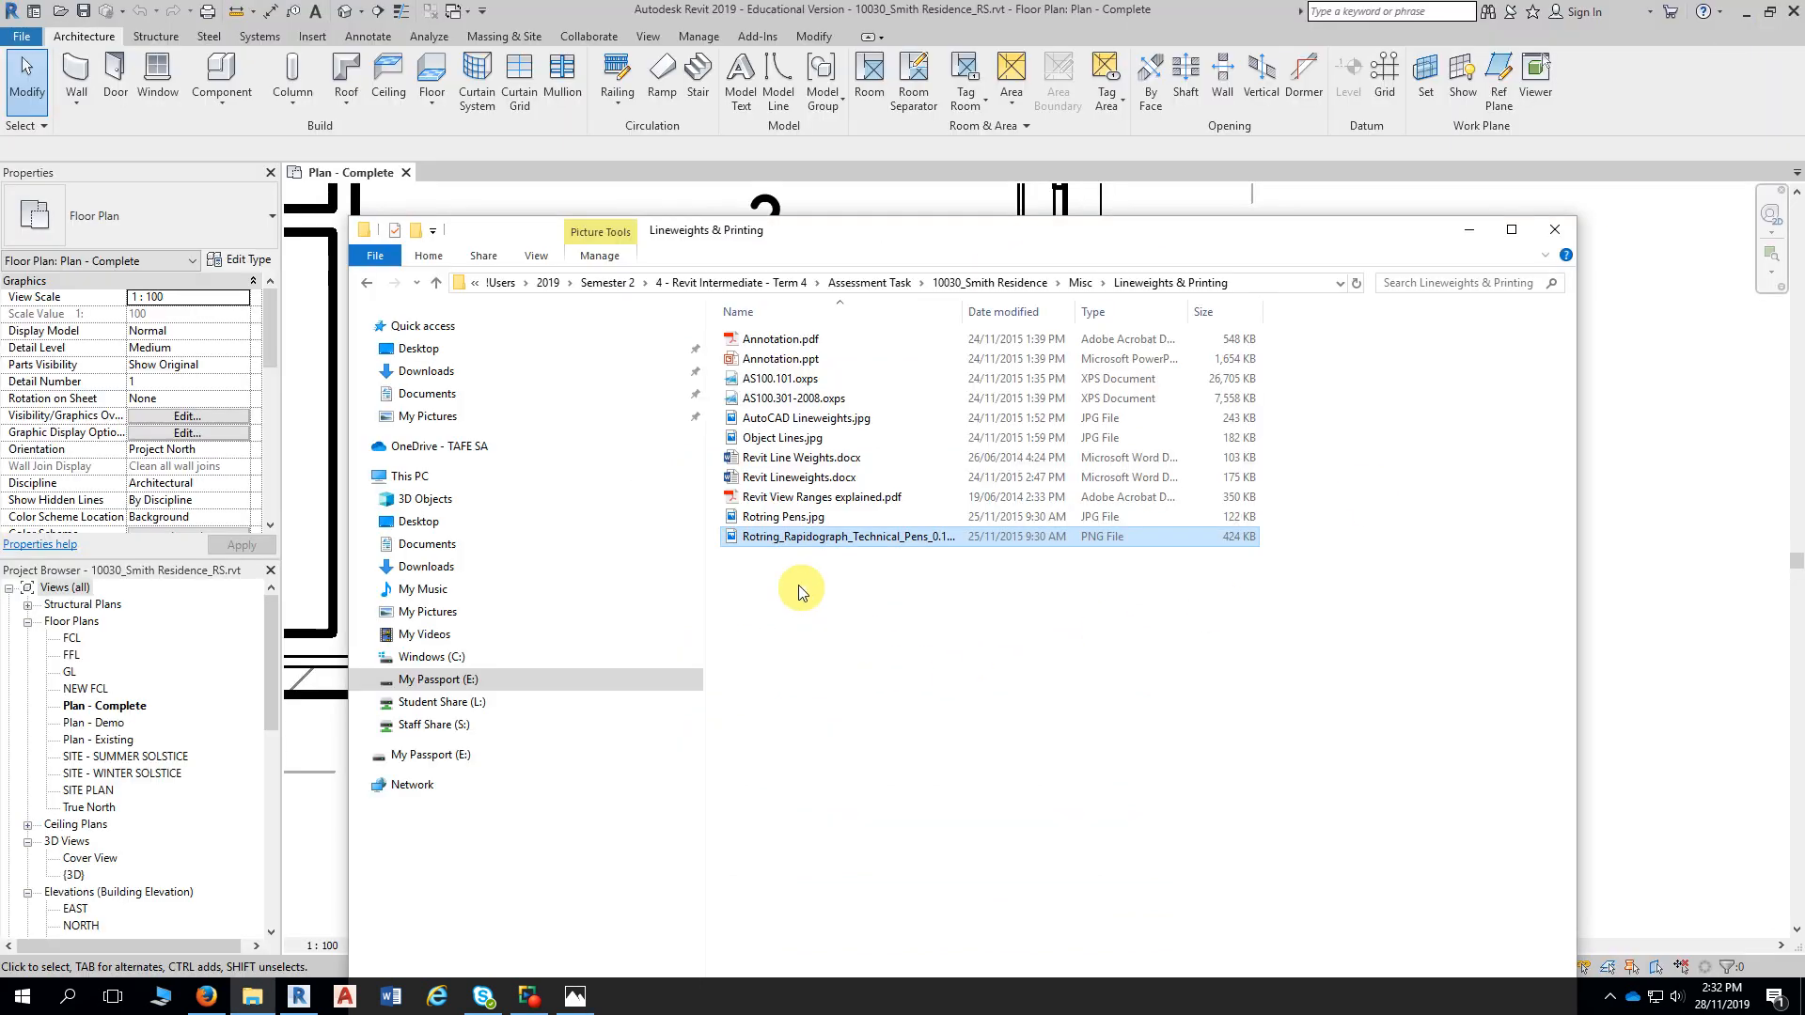
View AutoCAD Lineweights.jpg to compare plot style colours with their line thicknesses, close it and return to the Revit floor plan
double_click(801, 423)
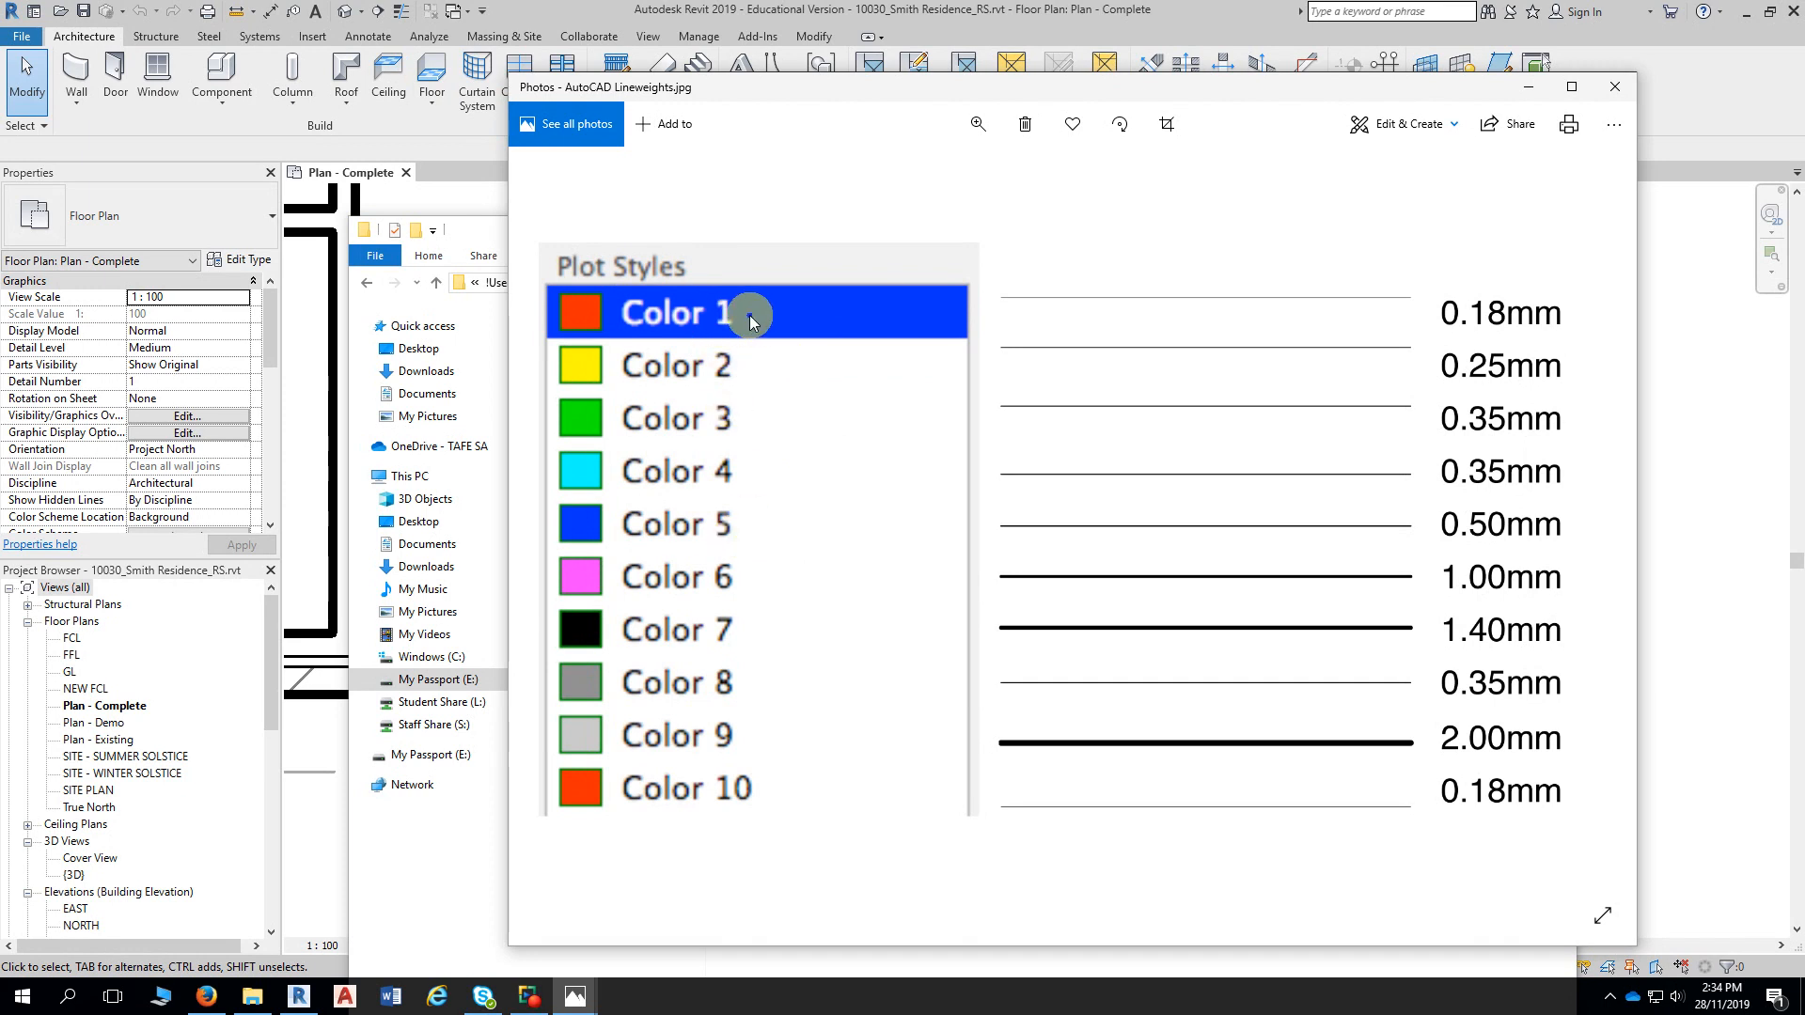
click(1615, 89)
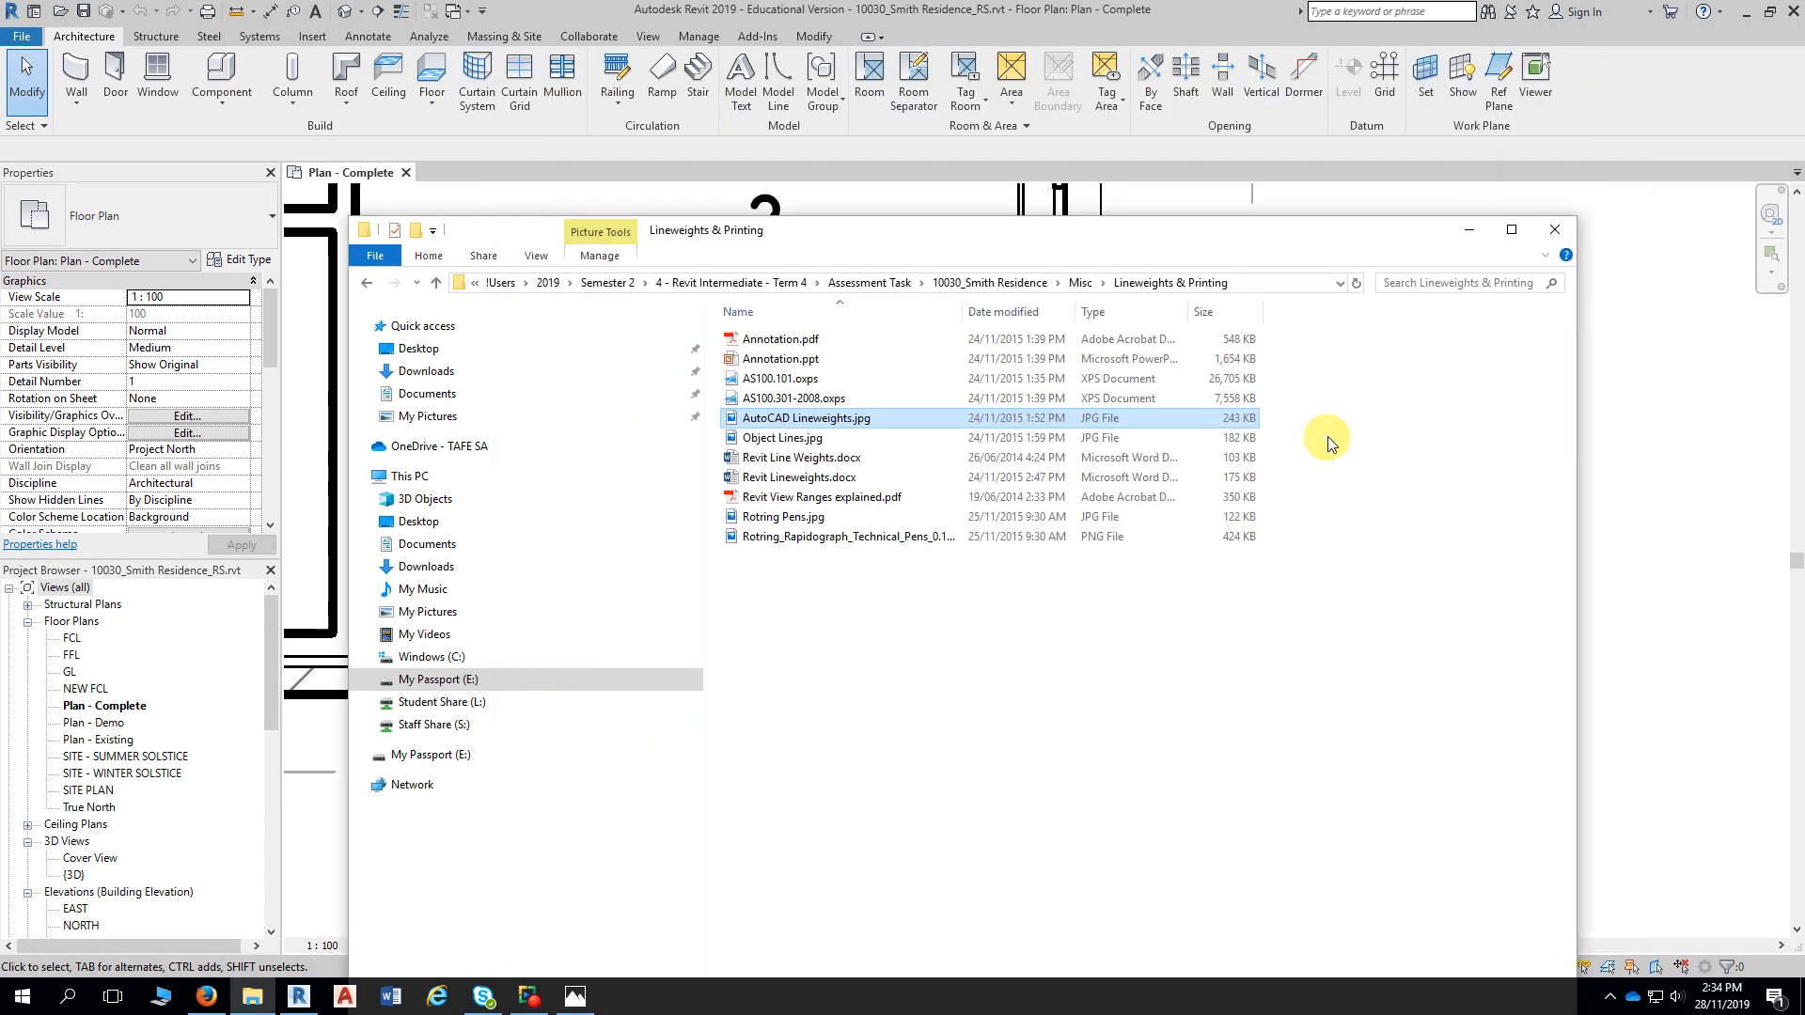
click(1664, 310)
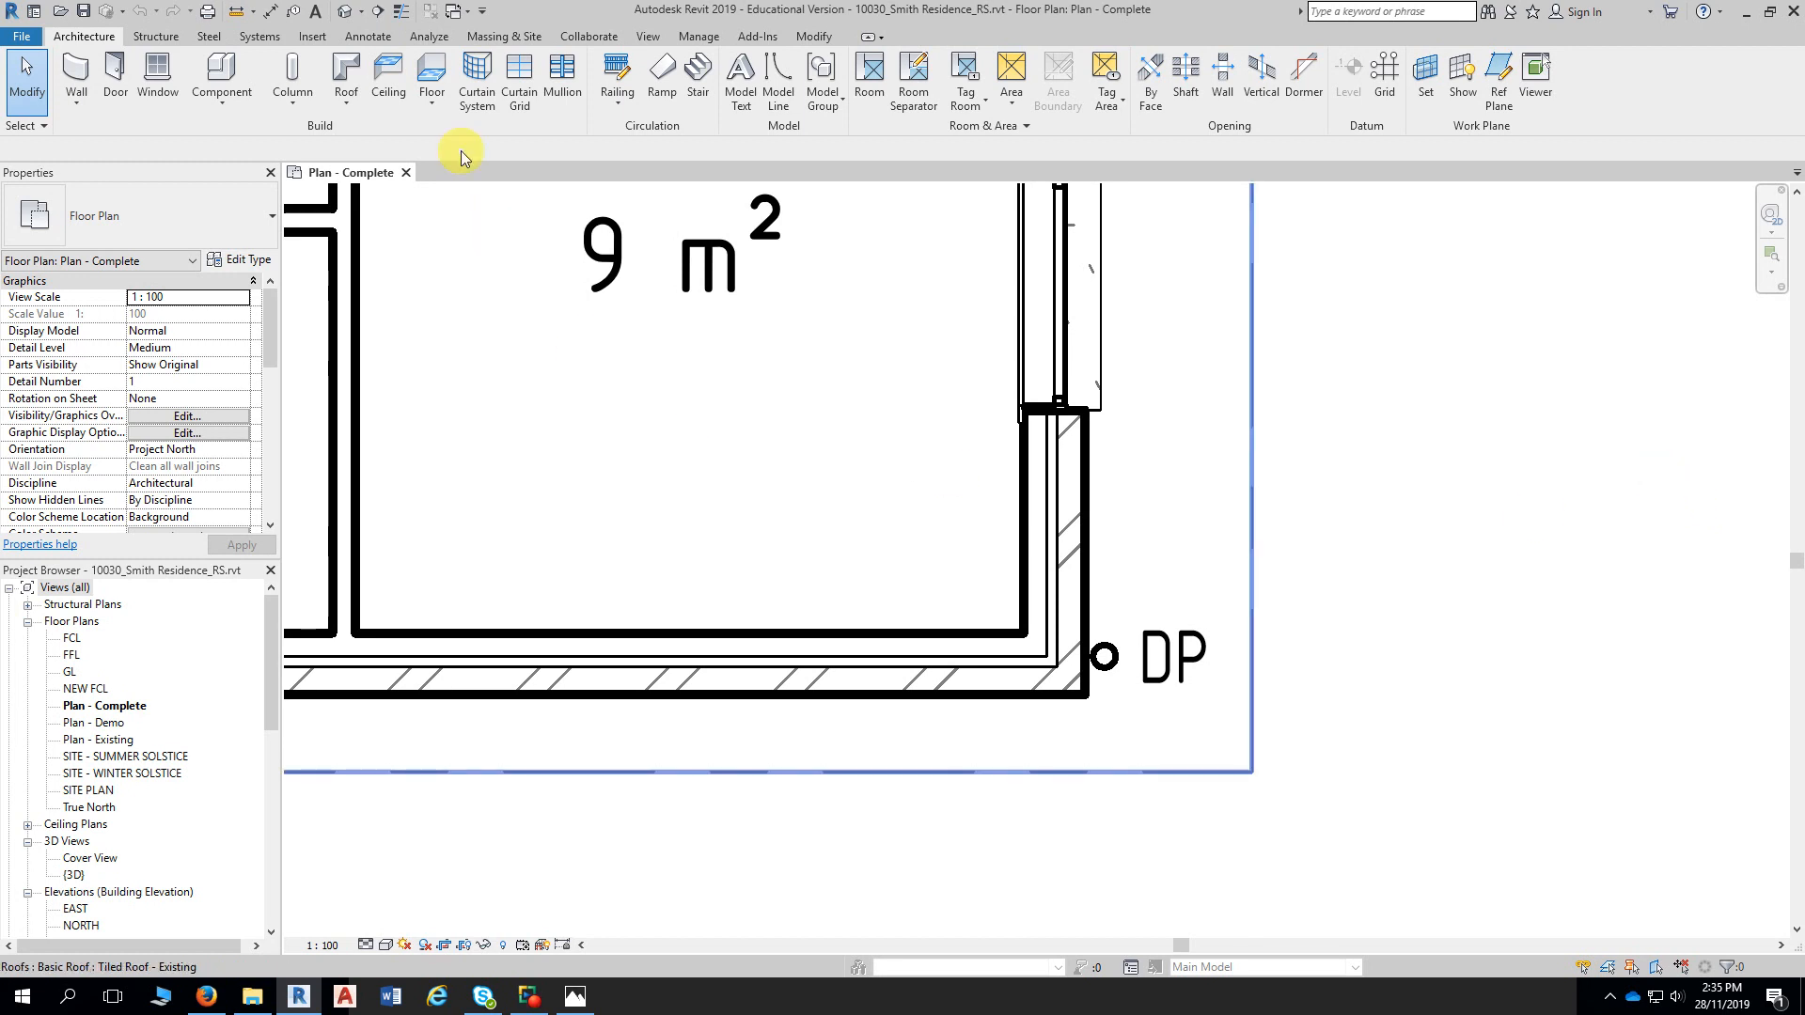
Examine the project's Line Weights table of model line widths at each view scale, and close it
click(703, 37)
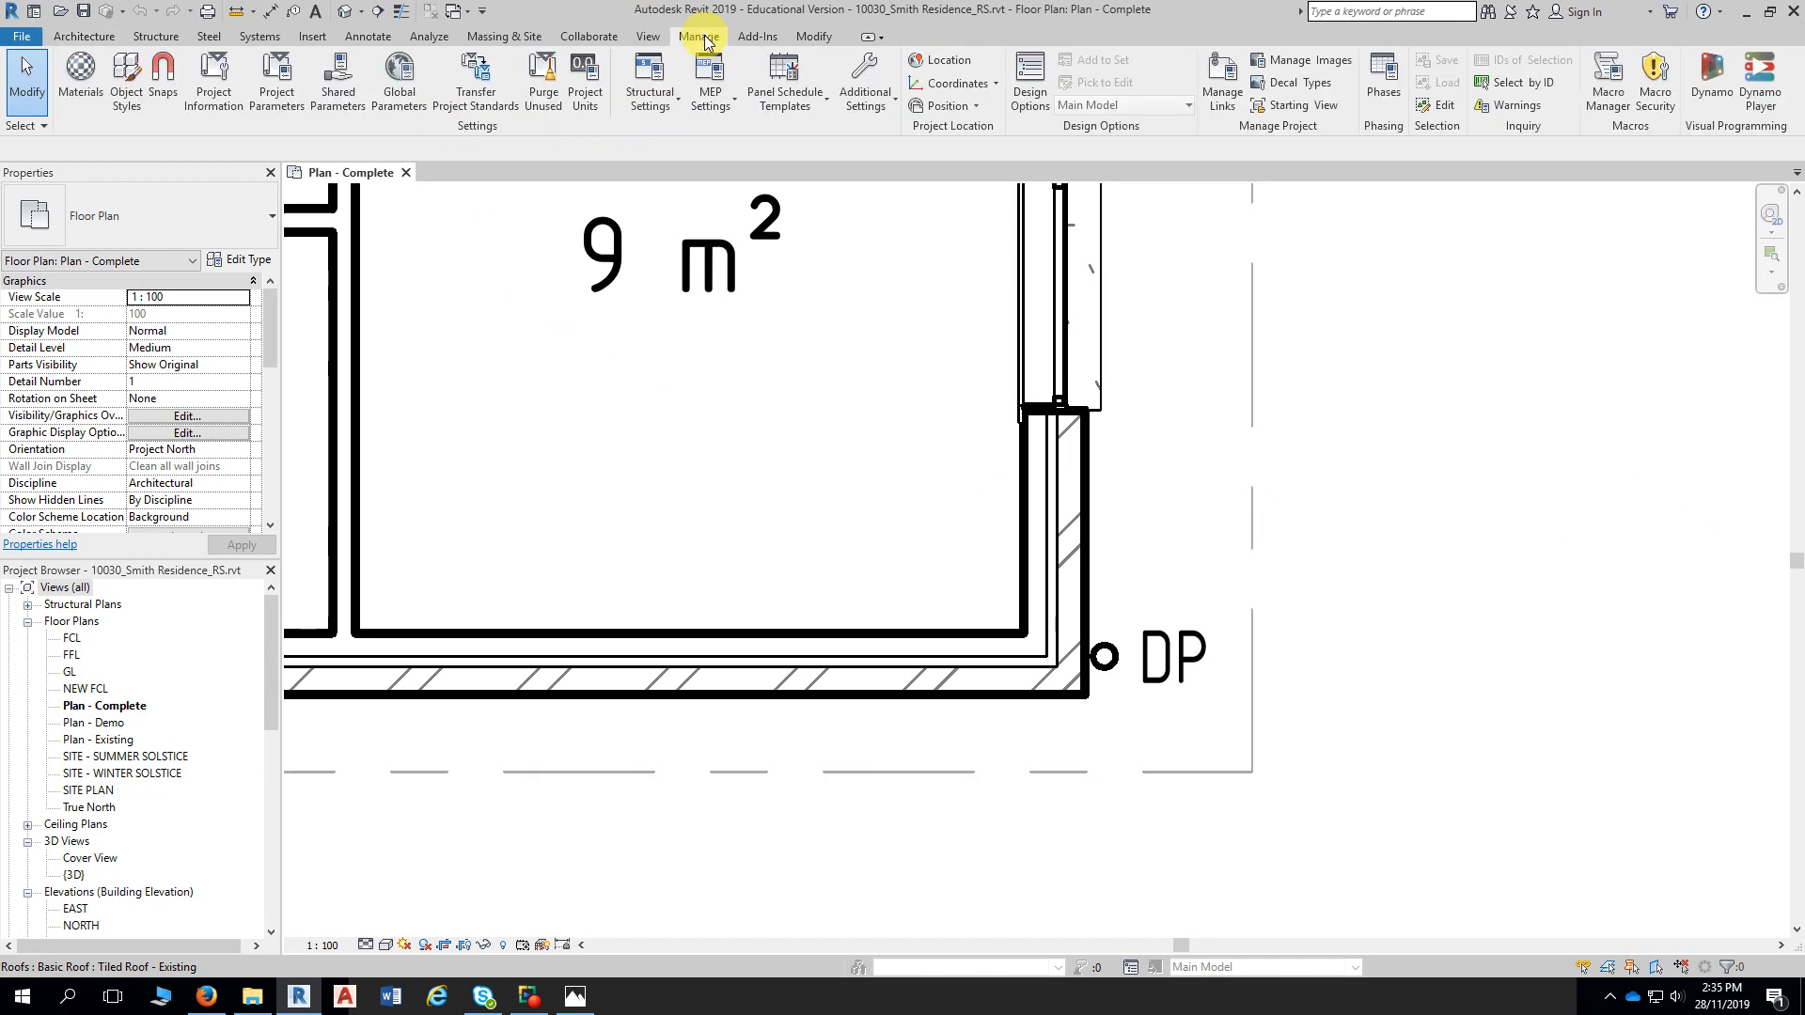
click(873, 105)
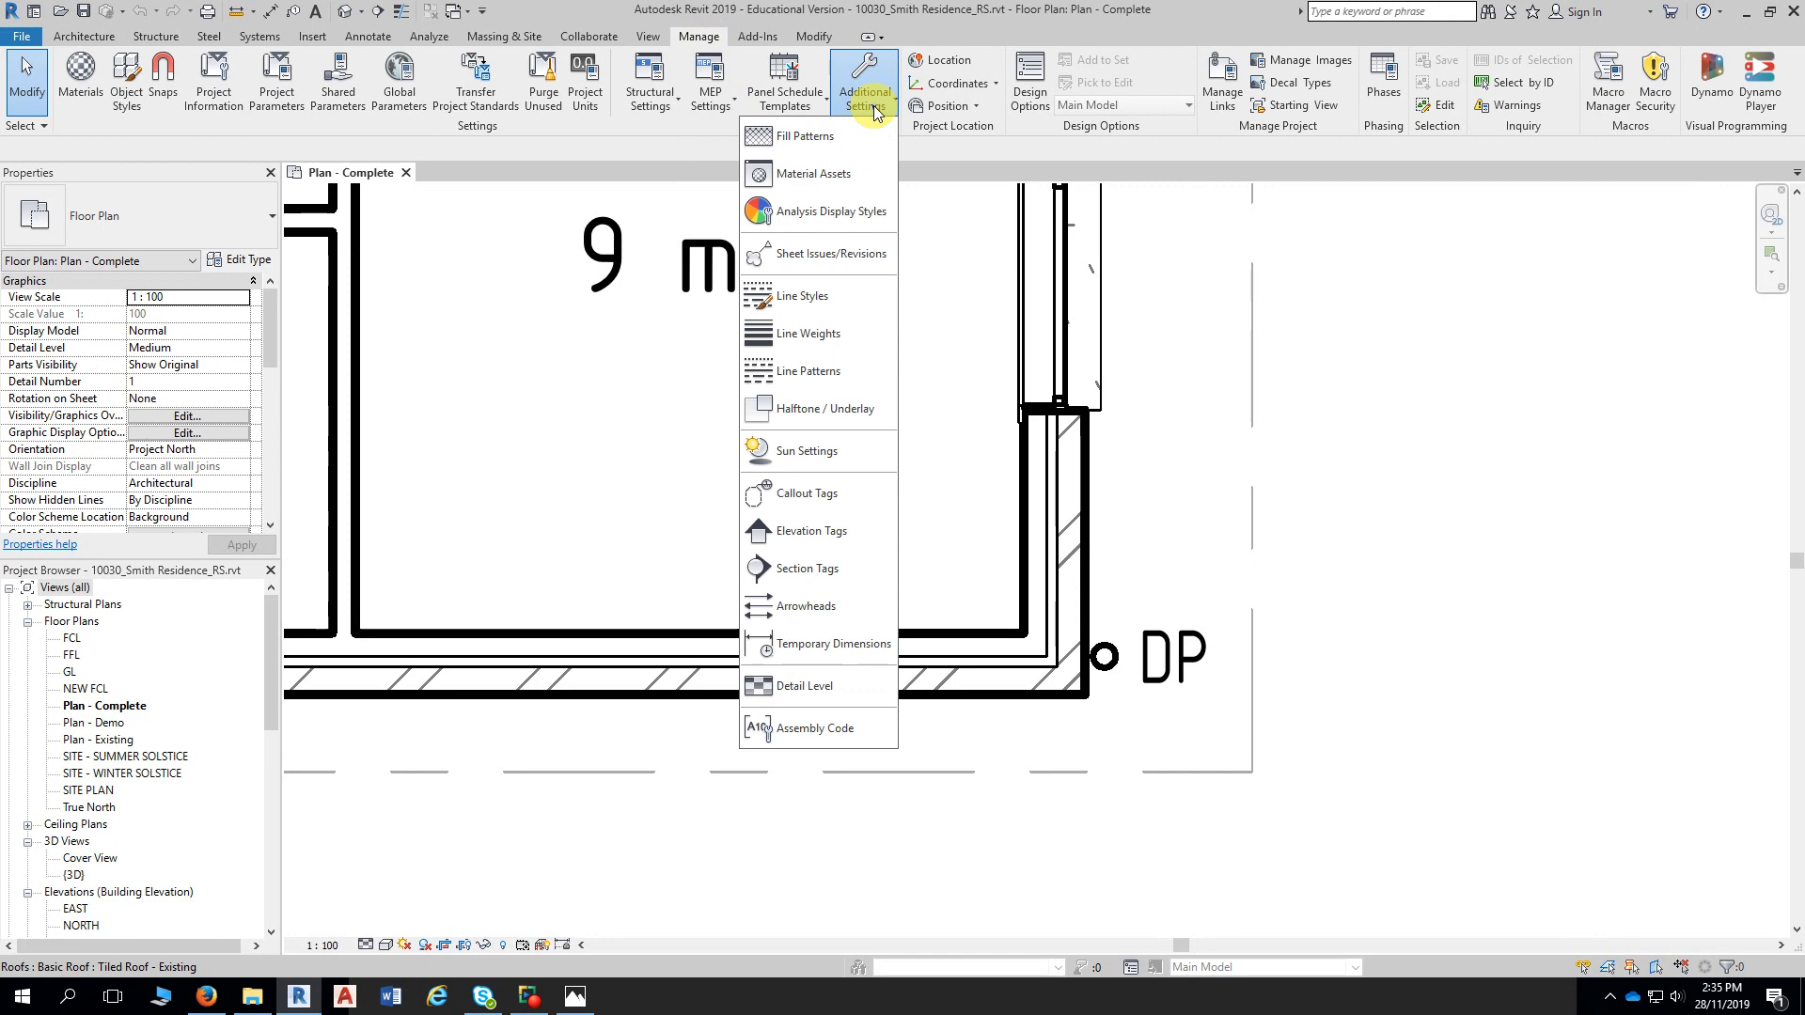
click(849, 334)
drag(793, 14, 1312, 33)
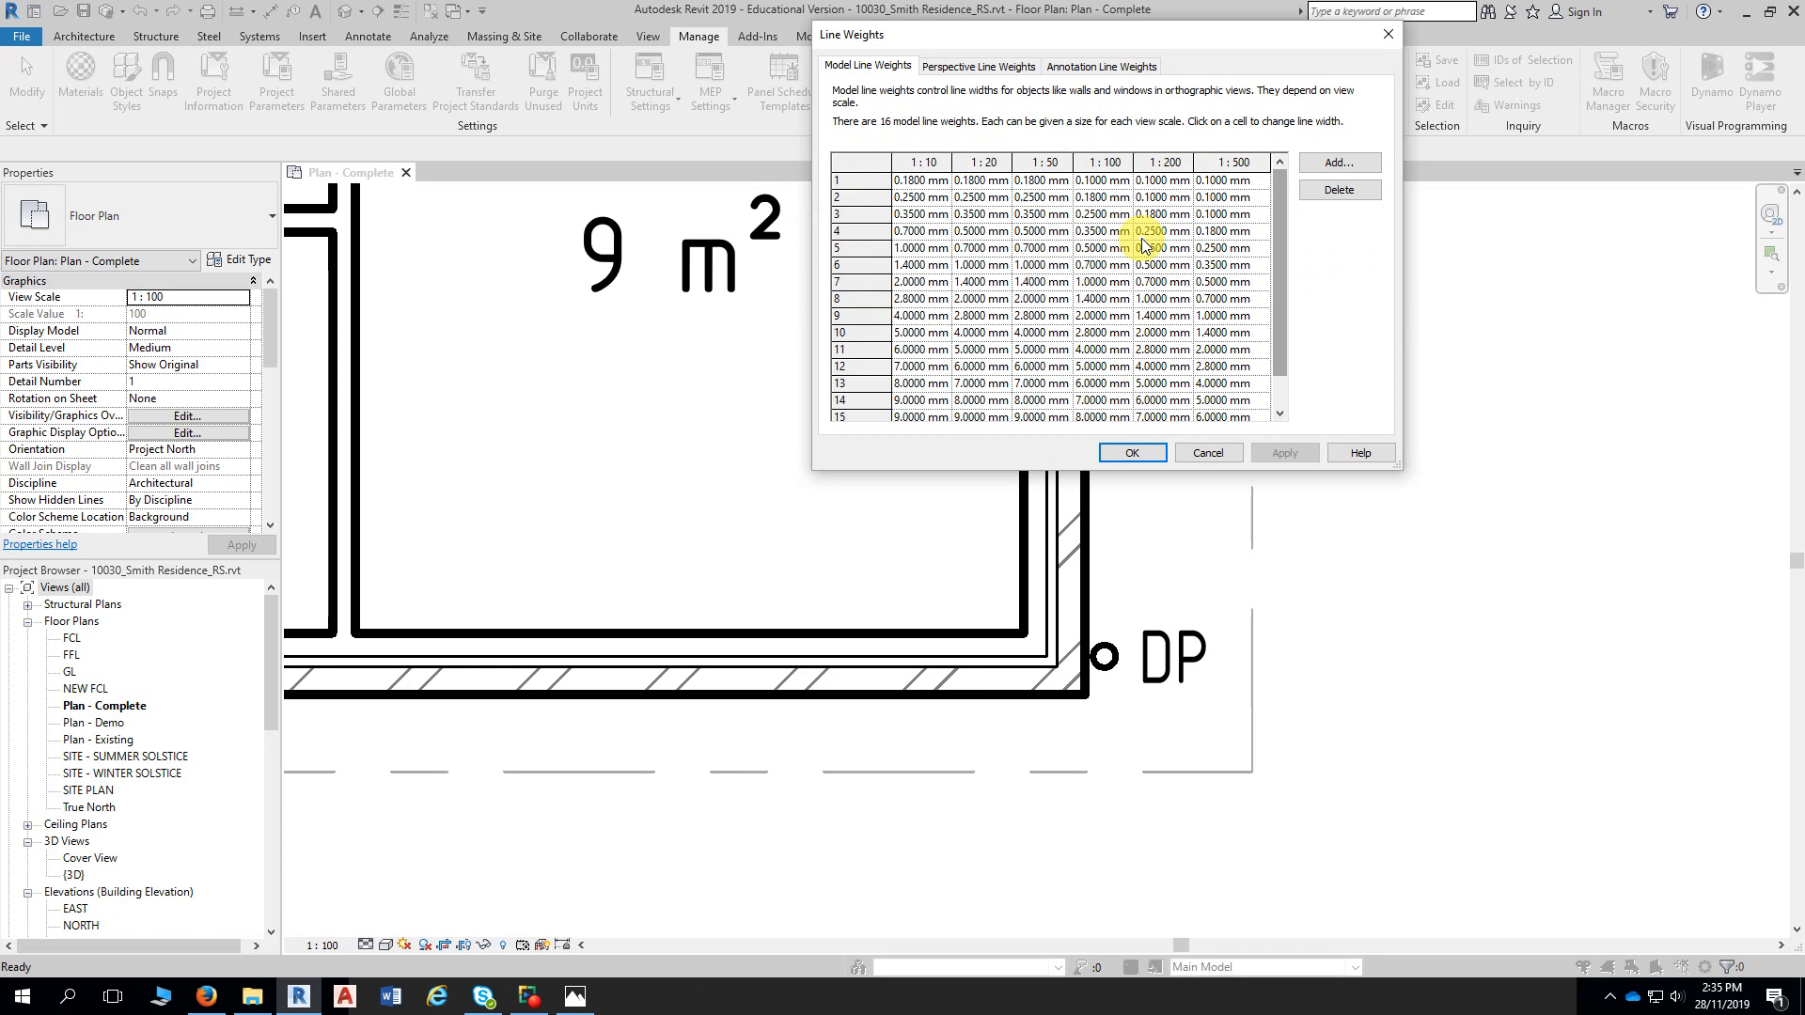
drag(950, 32, 996, 34)
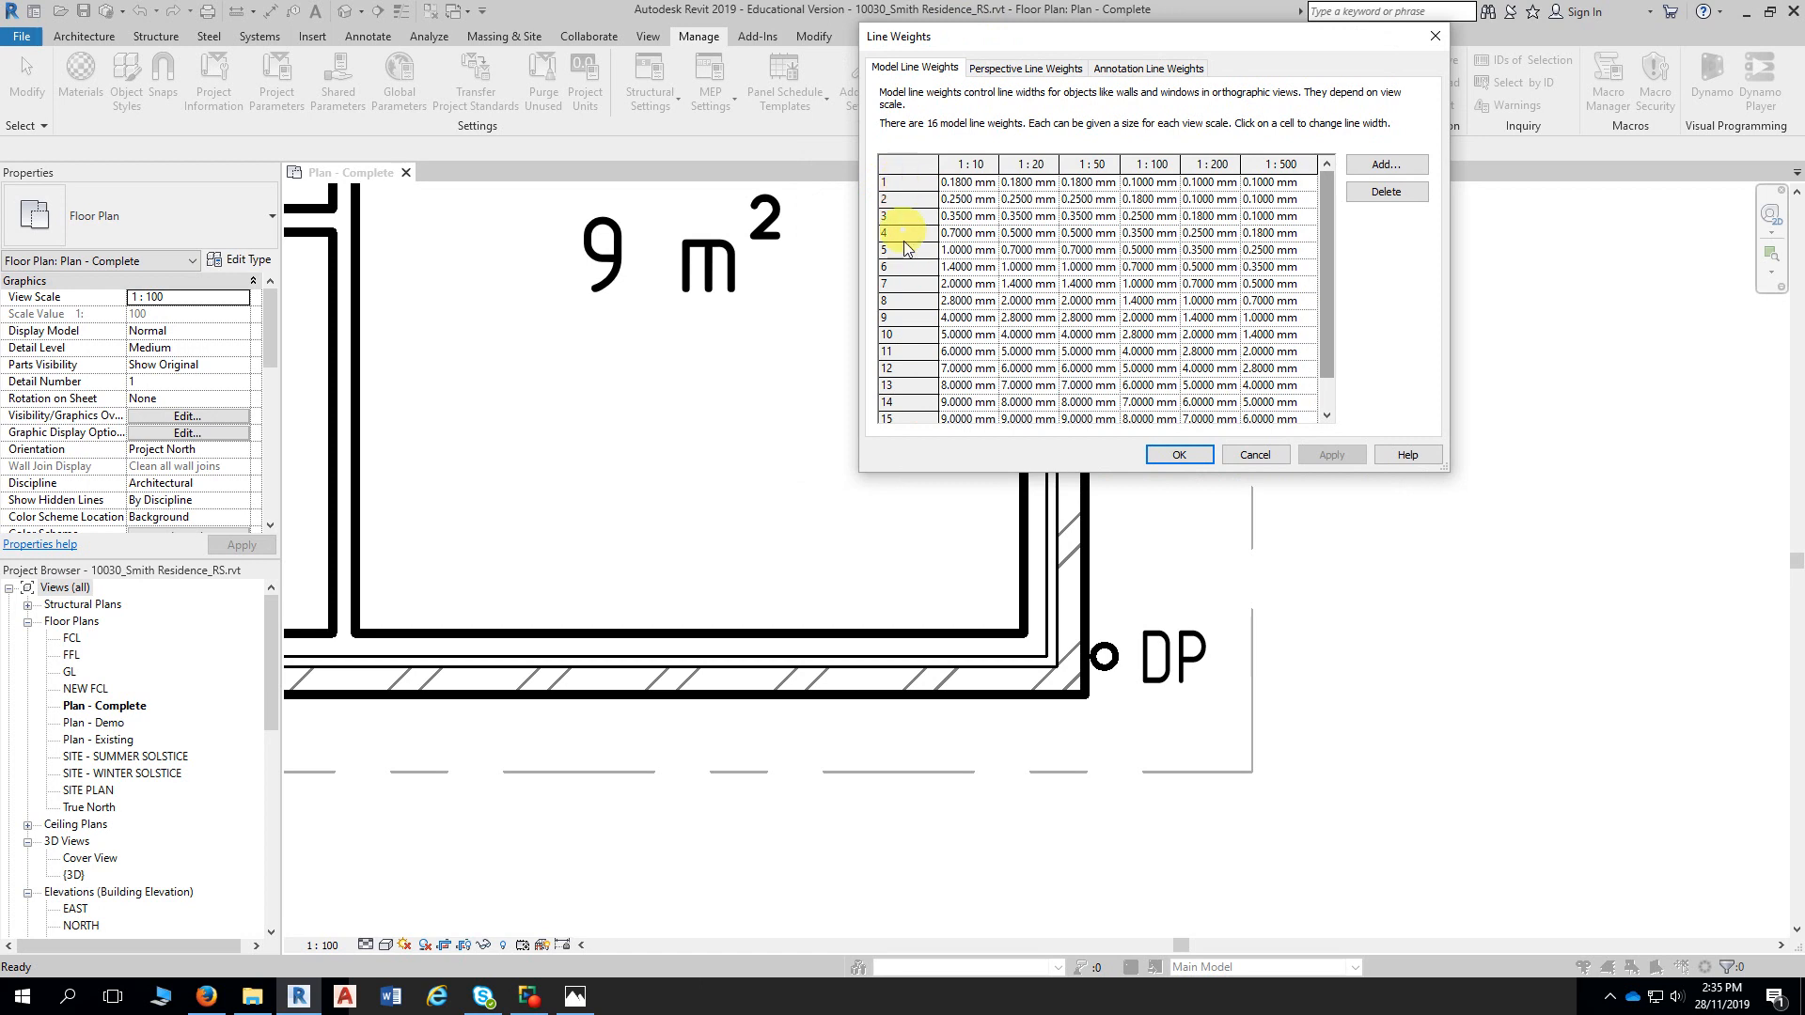
scroll(910, 353, down, 1)
scroll(898, 319, up, 1)
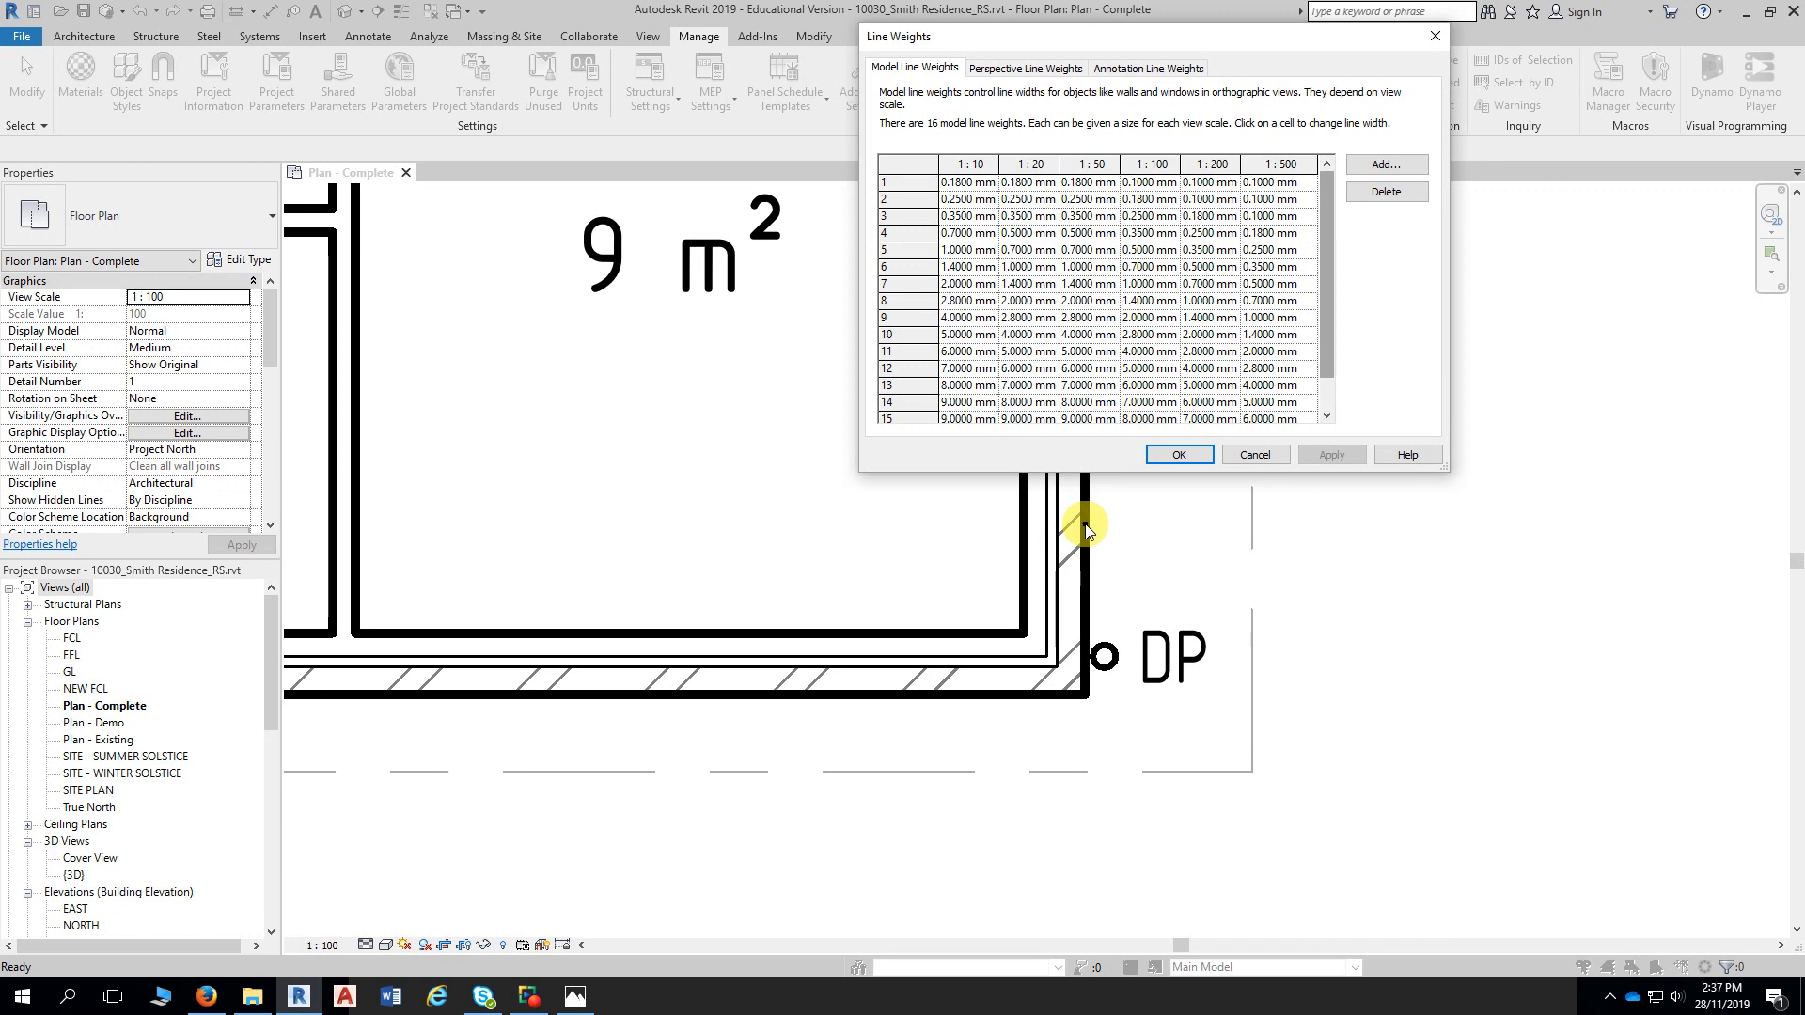
click(1057, 492)
click(1191, 455)
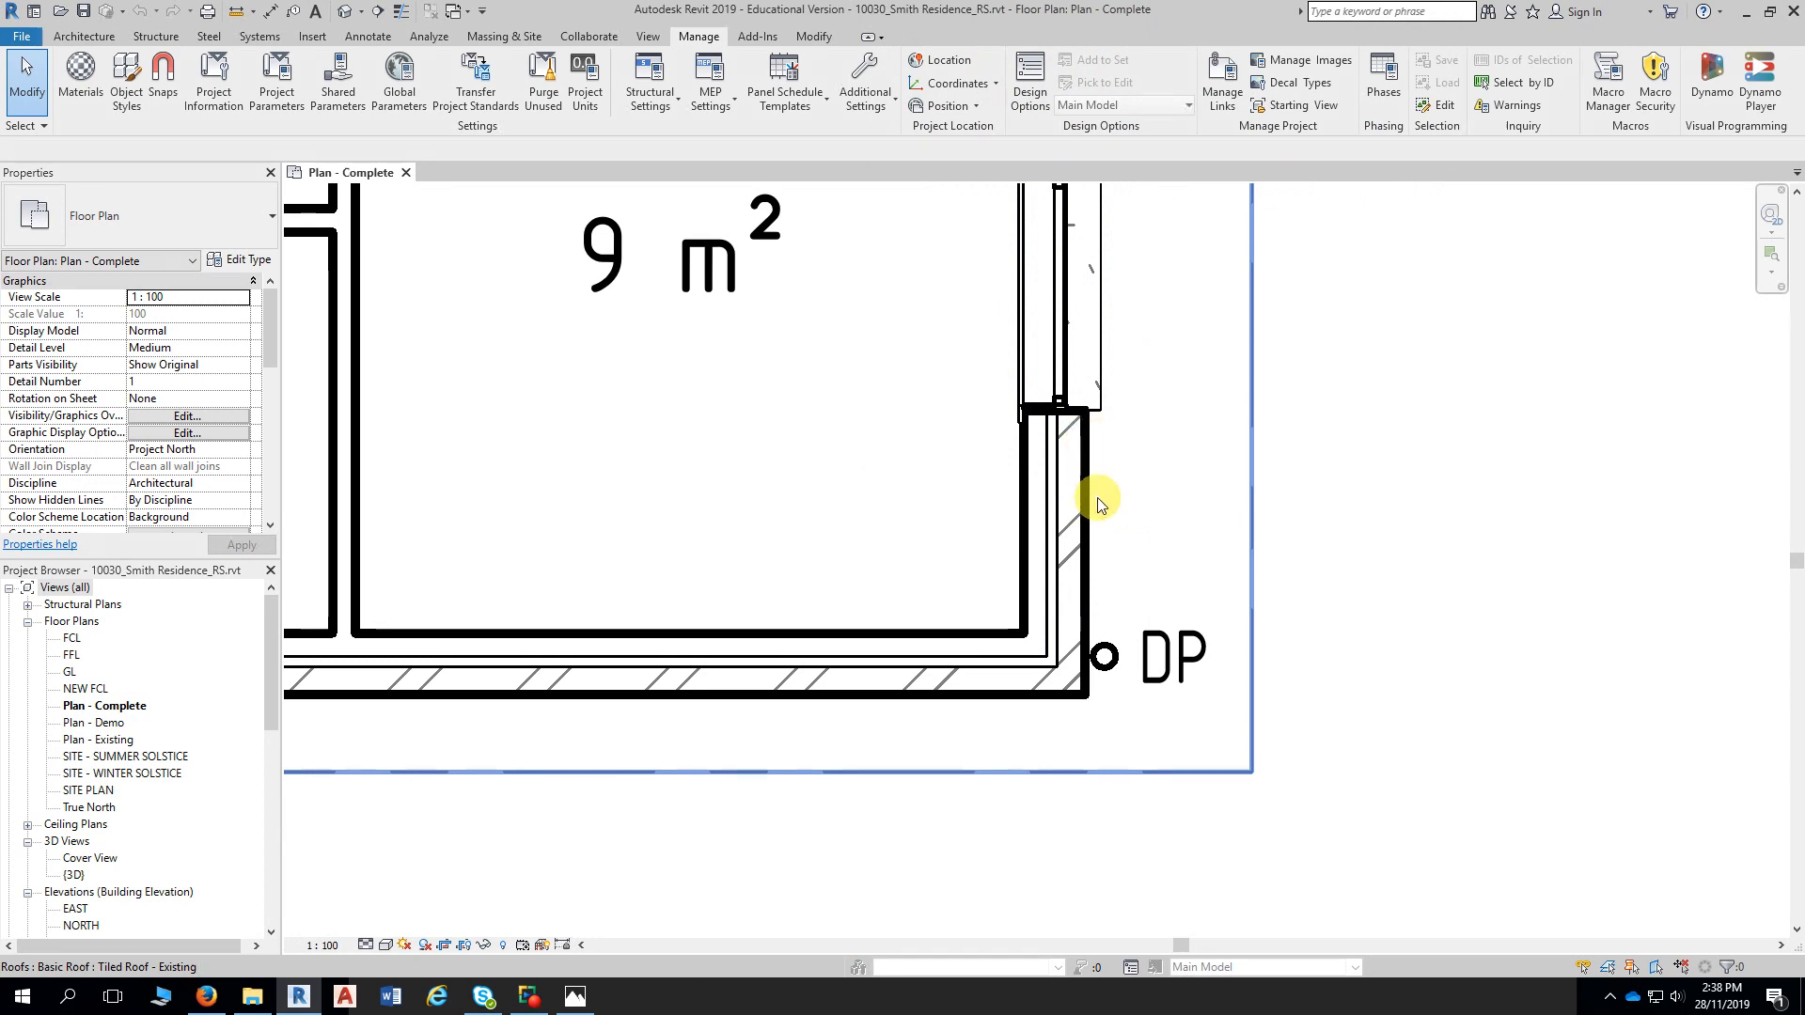
Open the project's Object Styles and review the projection and cut line weights of the model object categories
click(132, 106)
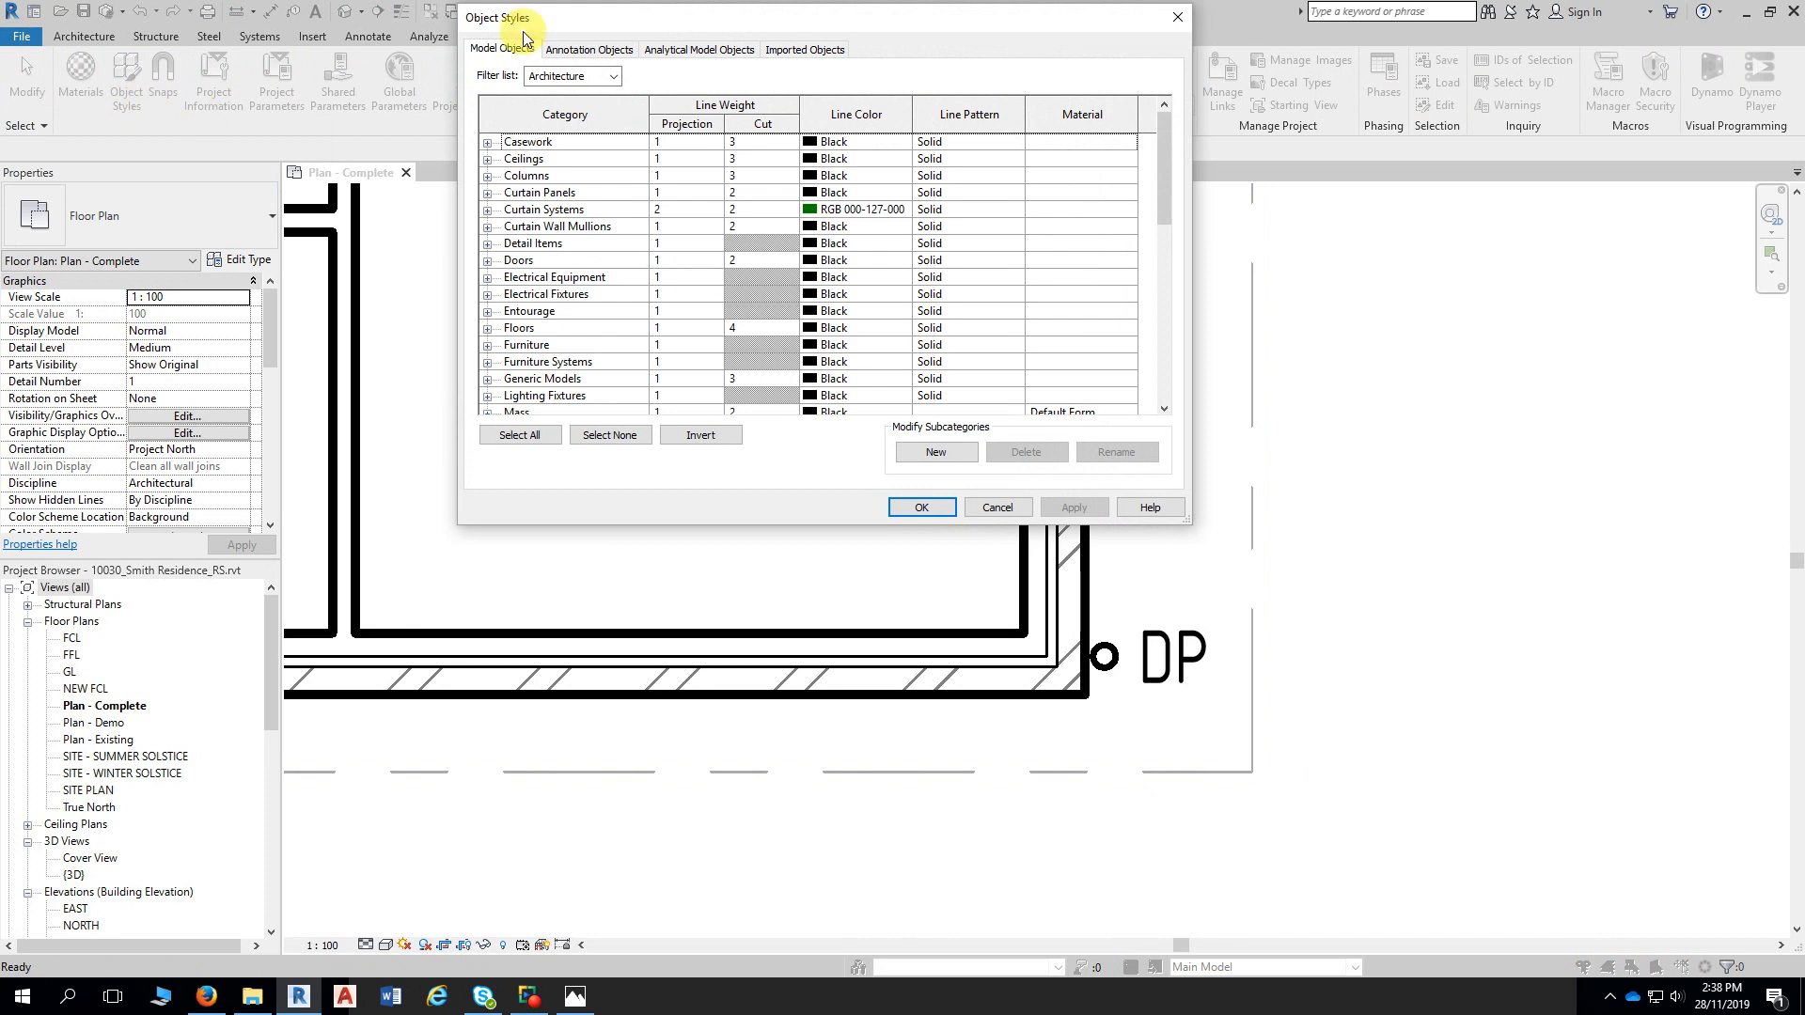
drag(575, 19, 739, 41)
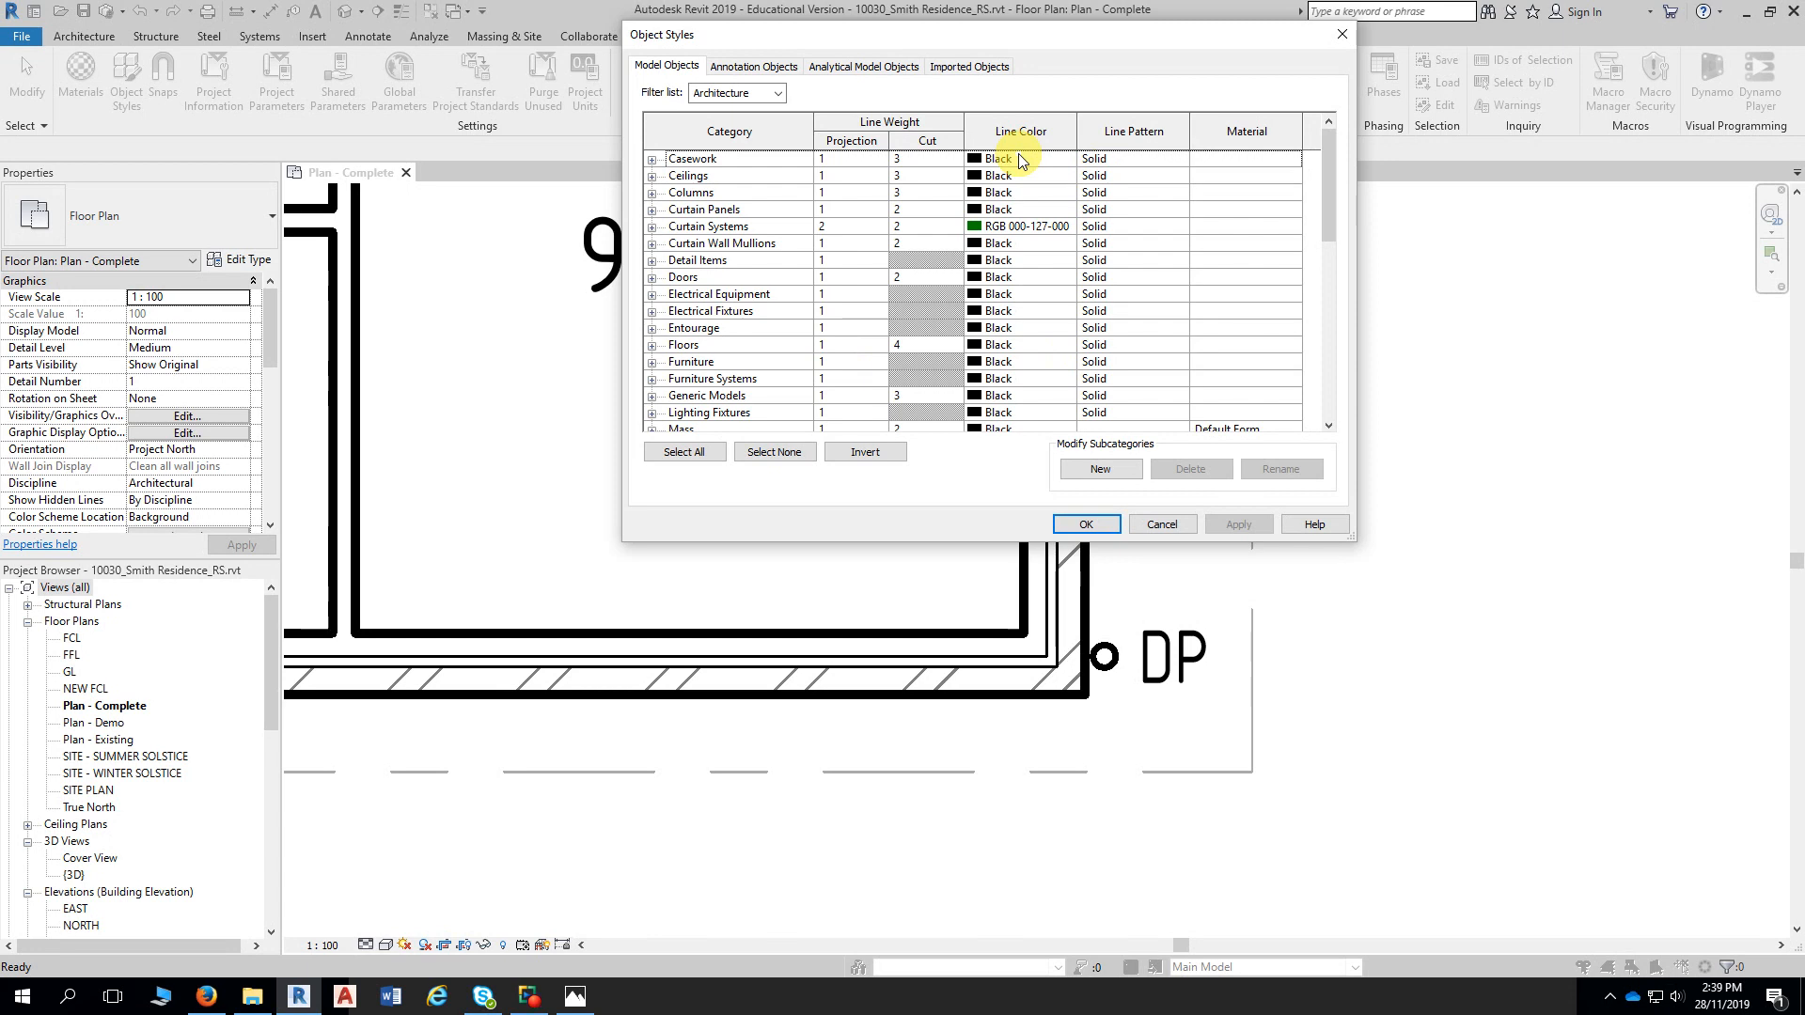
drag(961, 47, 1010, 53)
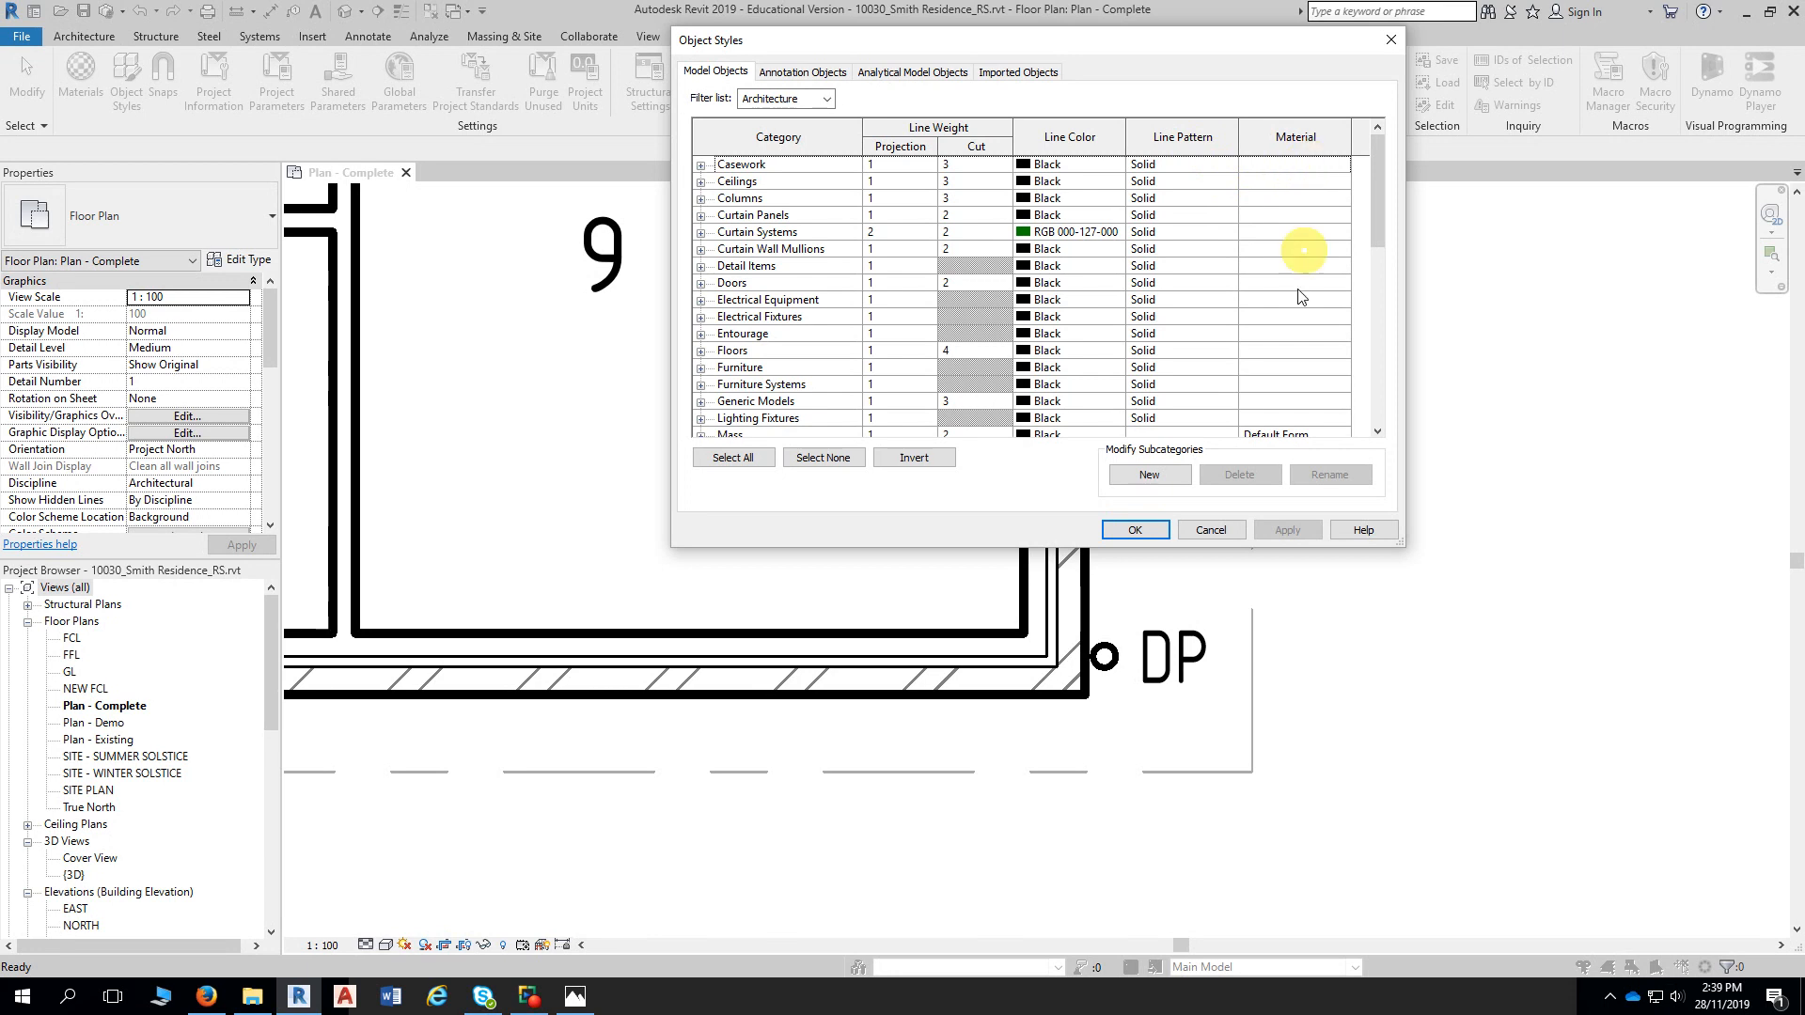
drag(1058, 547, 1067, 843)
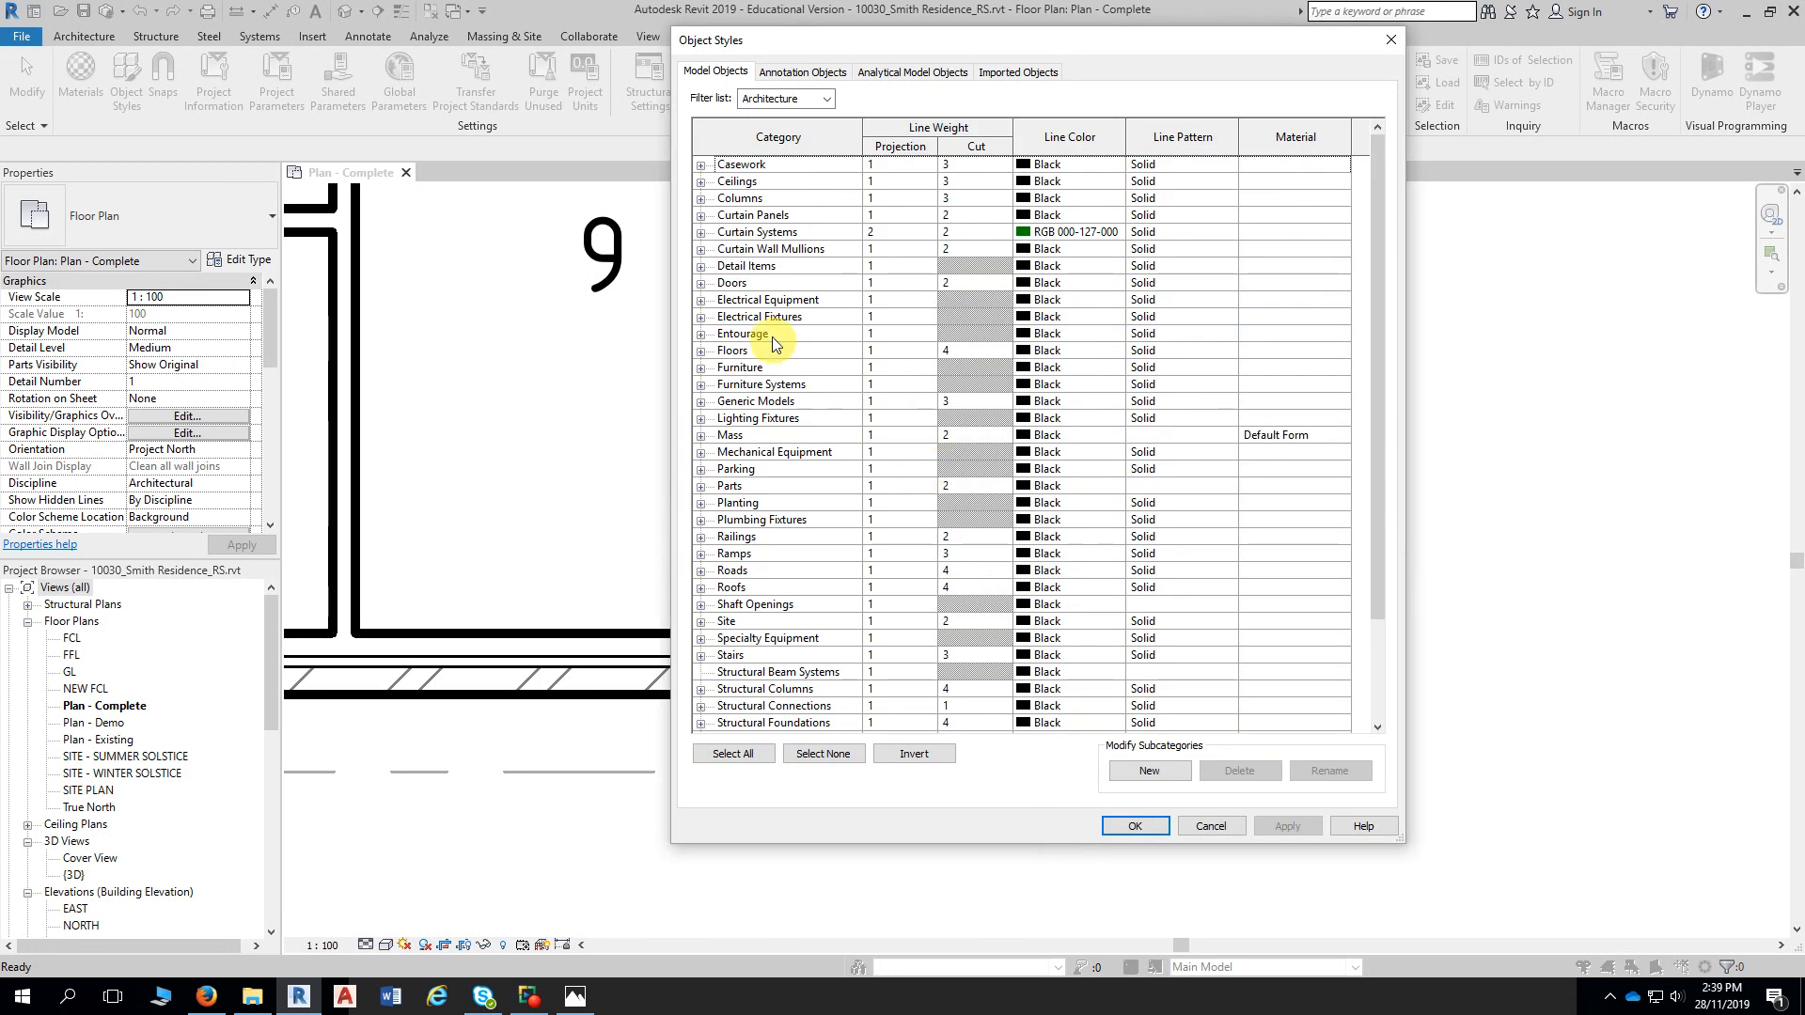
scroll(783, 351, down, 2)
scroll(782, 351, down, 2)
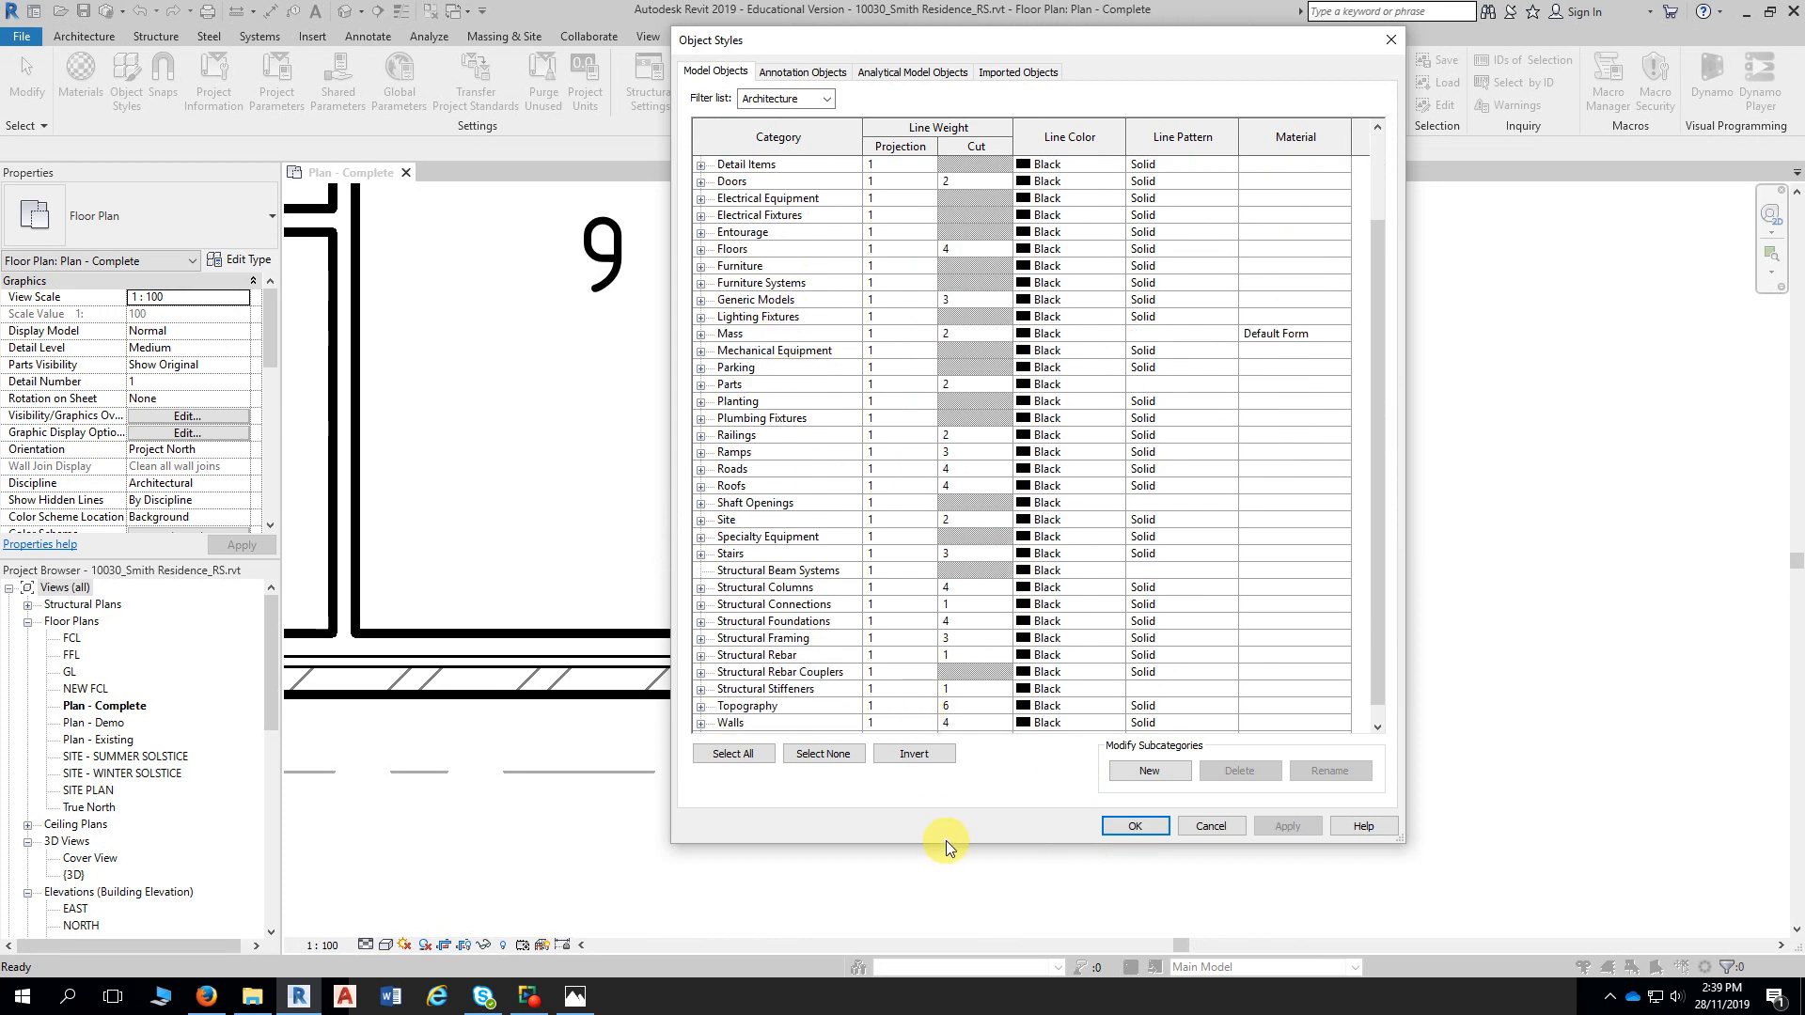
drag(957, 844, 1081, 553)
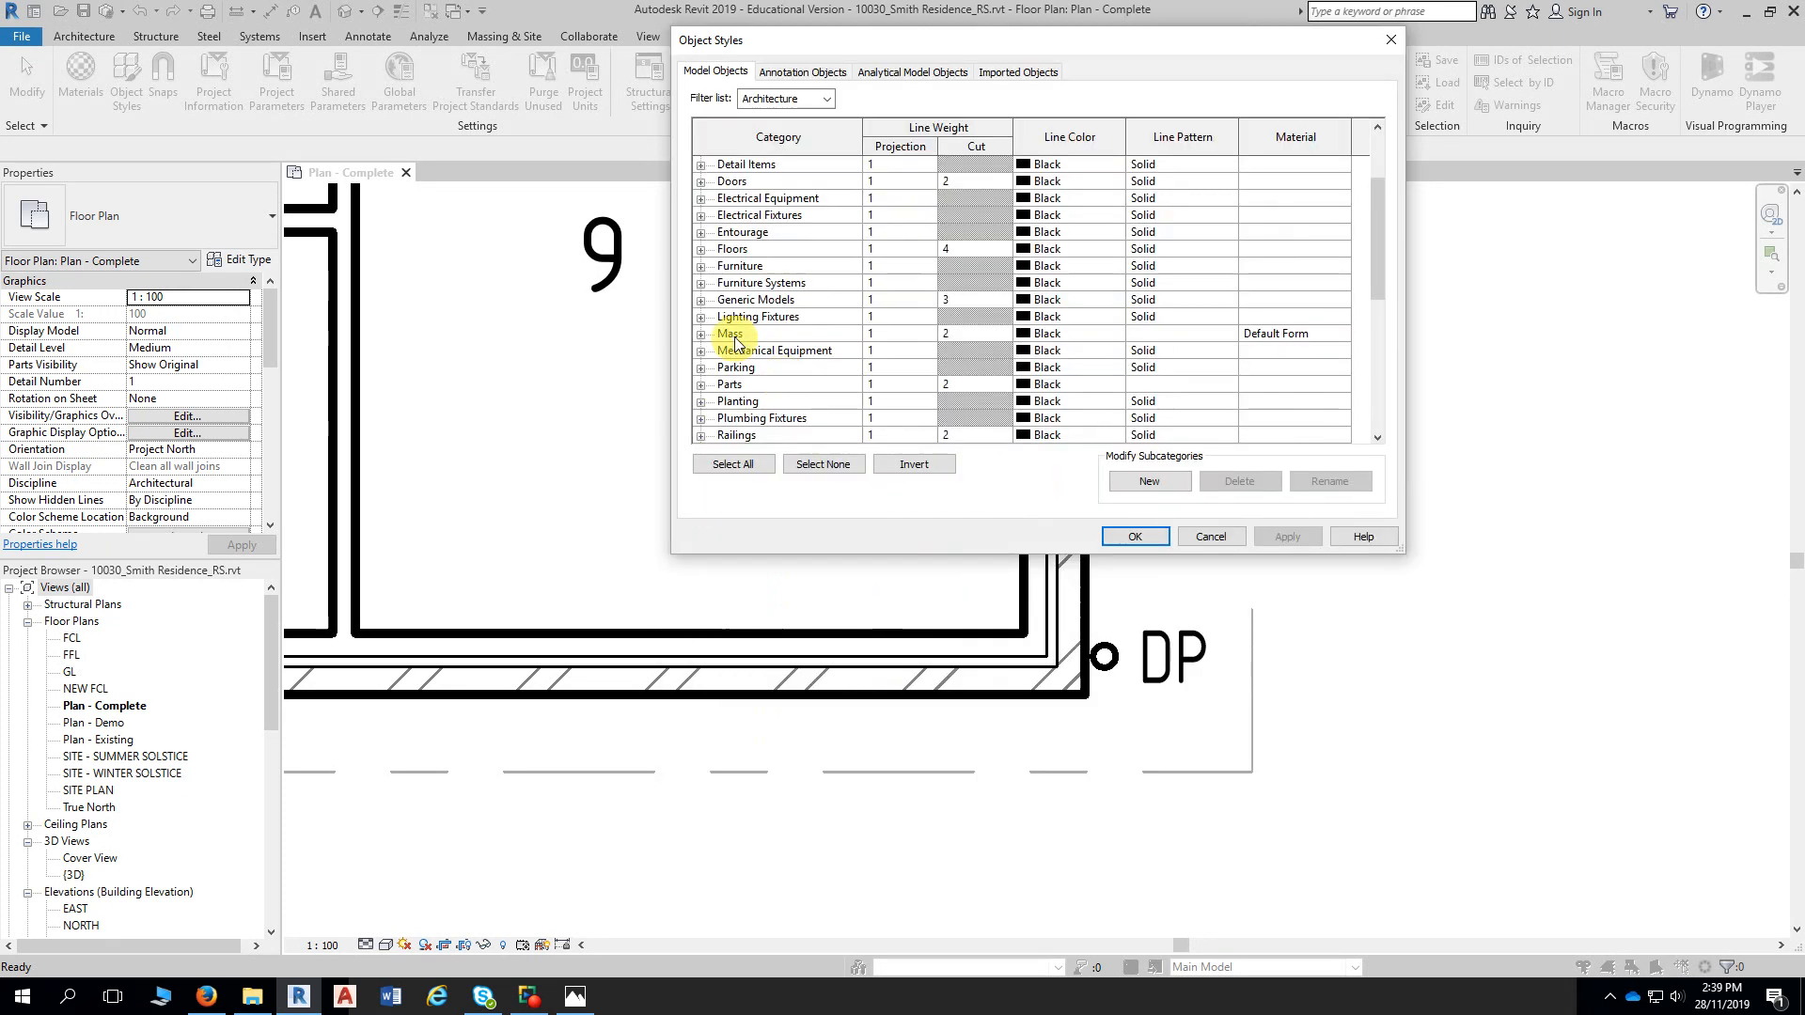
Set the cut line weight of the Walls category to 3 and apply it to the project
scroll(742, 343, down, 5)
scroll(747, 339, down, 2)
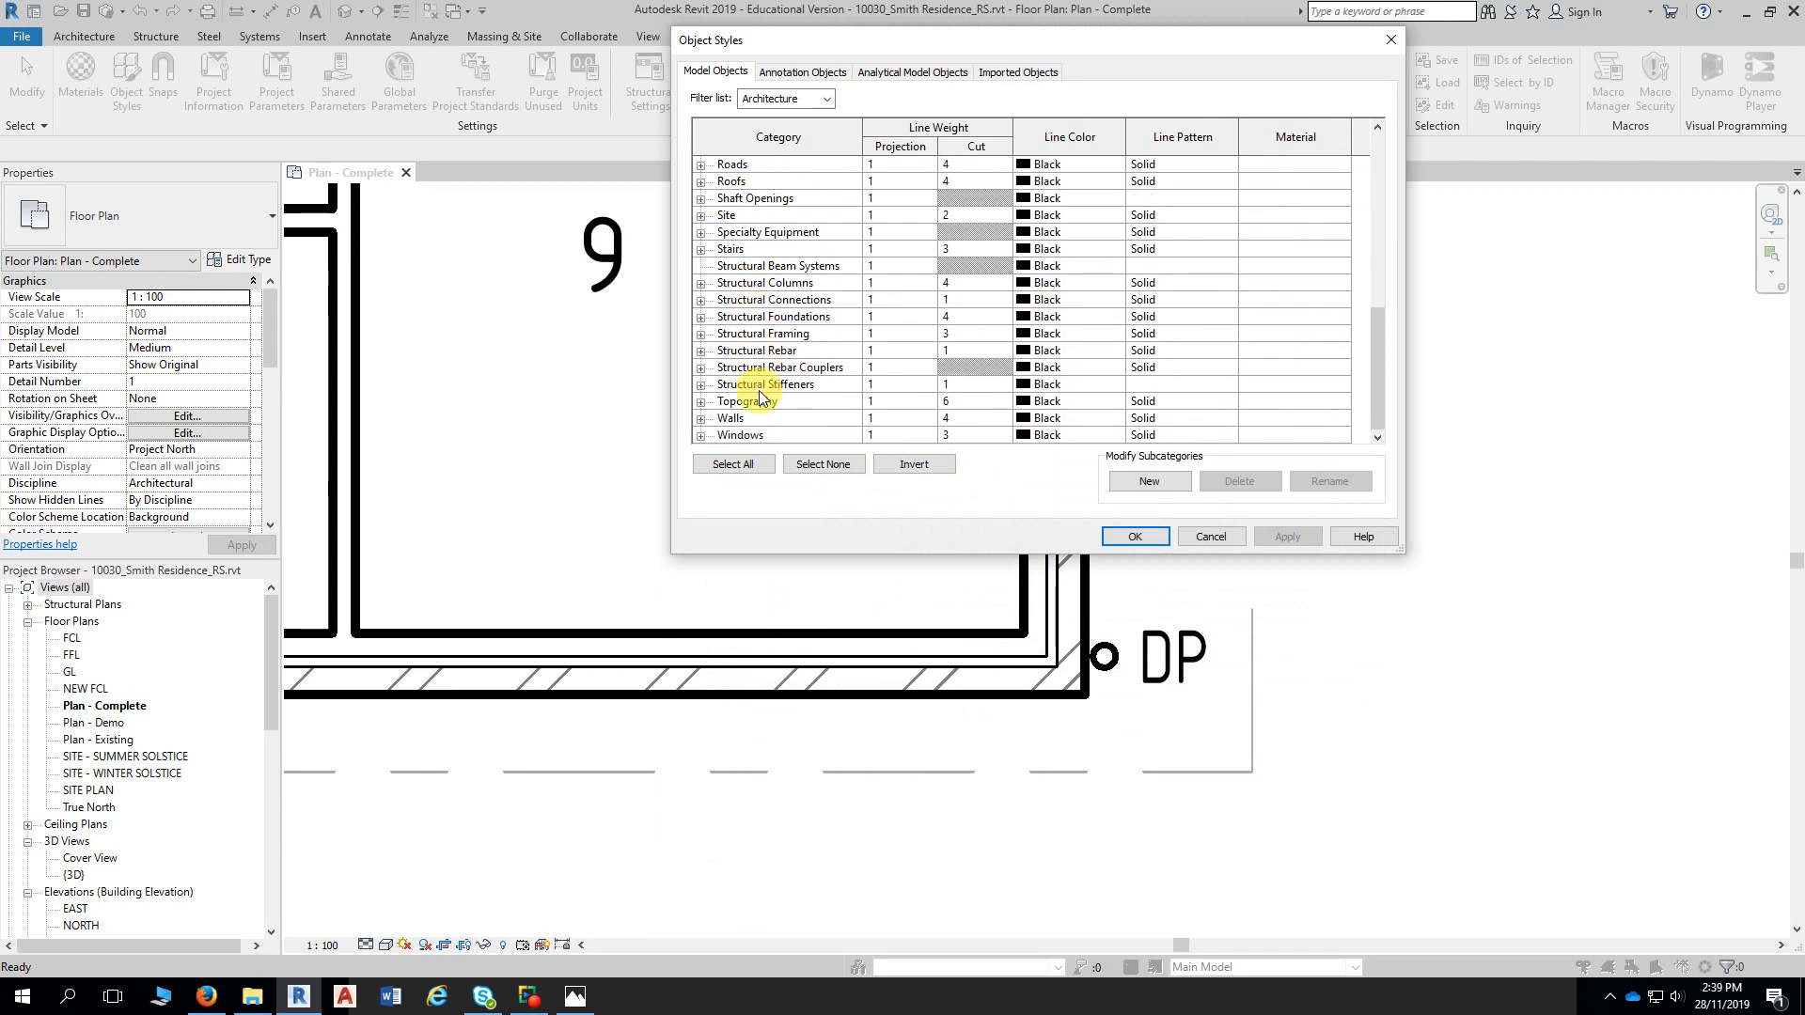
click(702, 419)
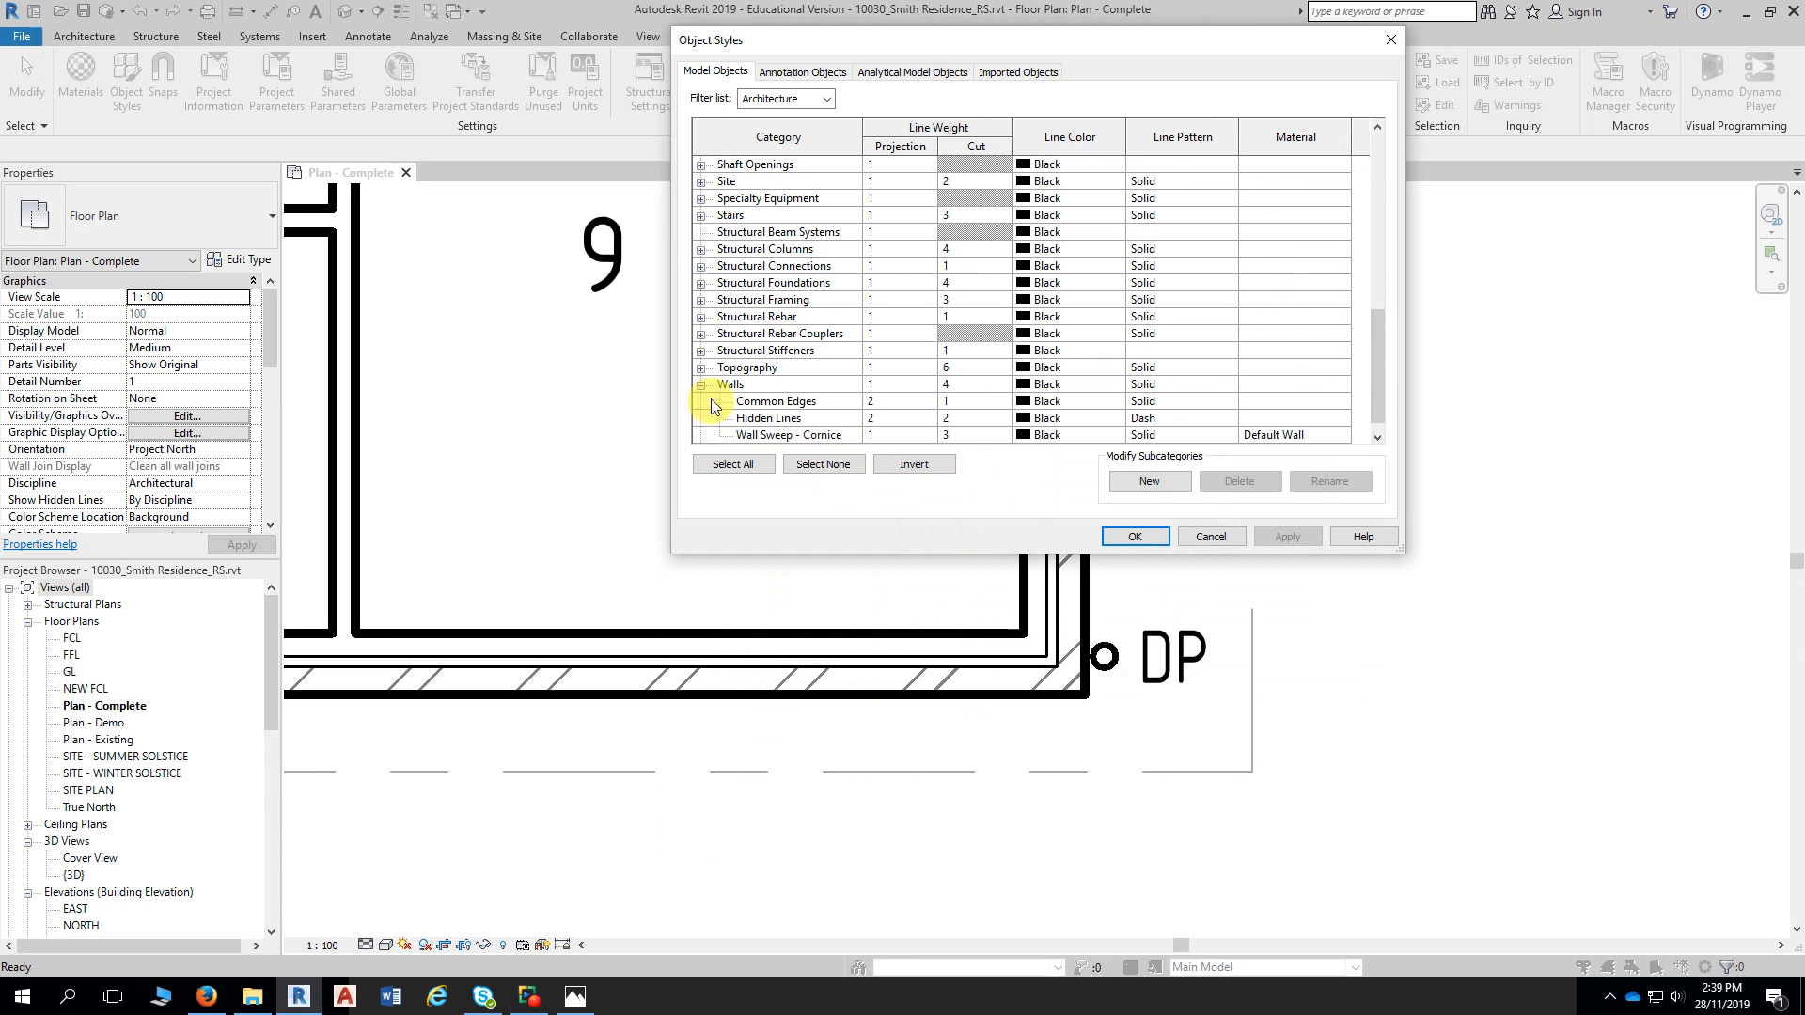
click(724, 385)
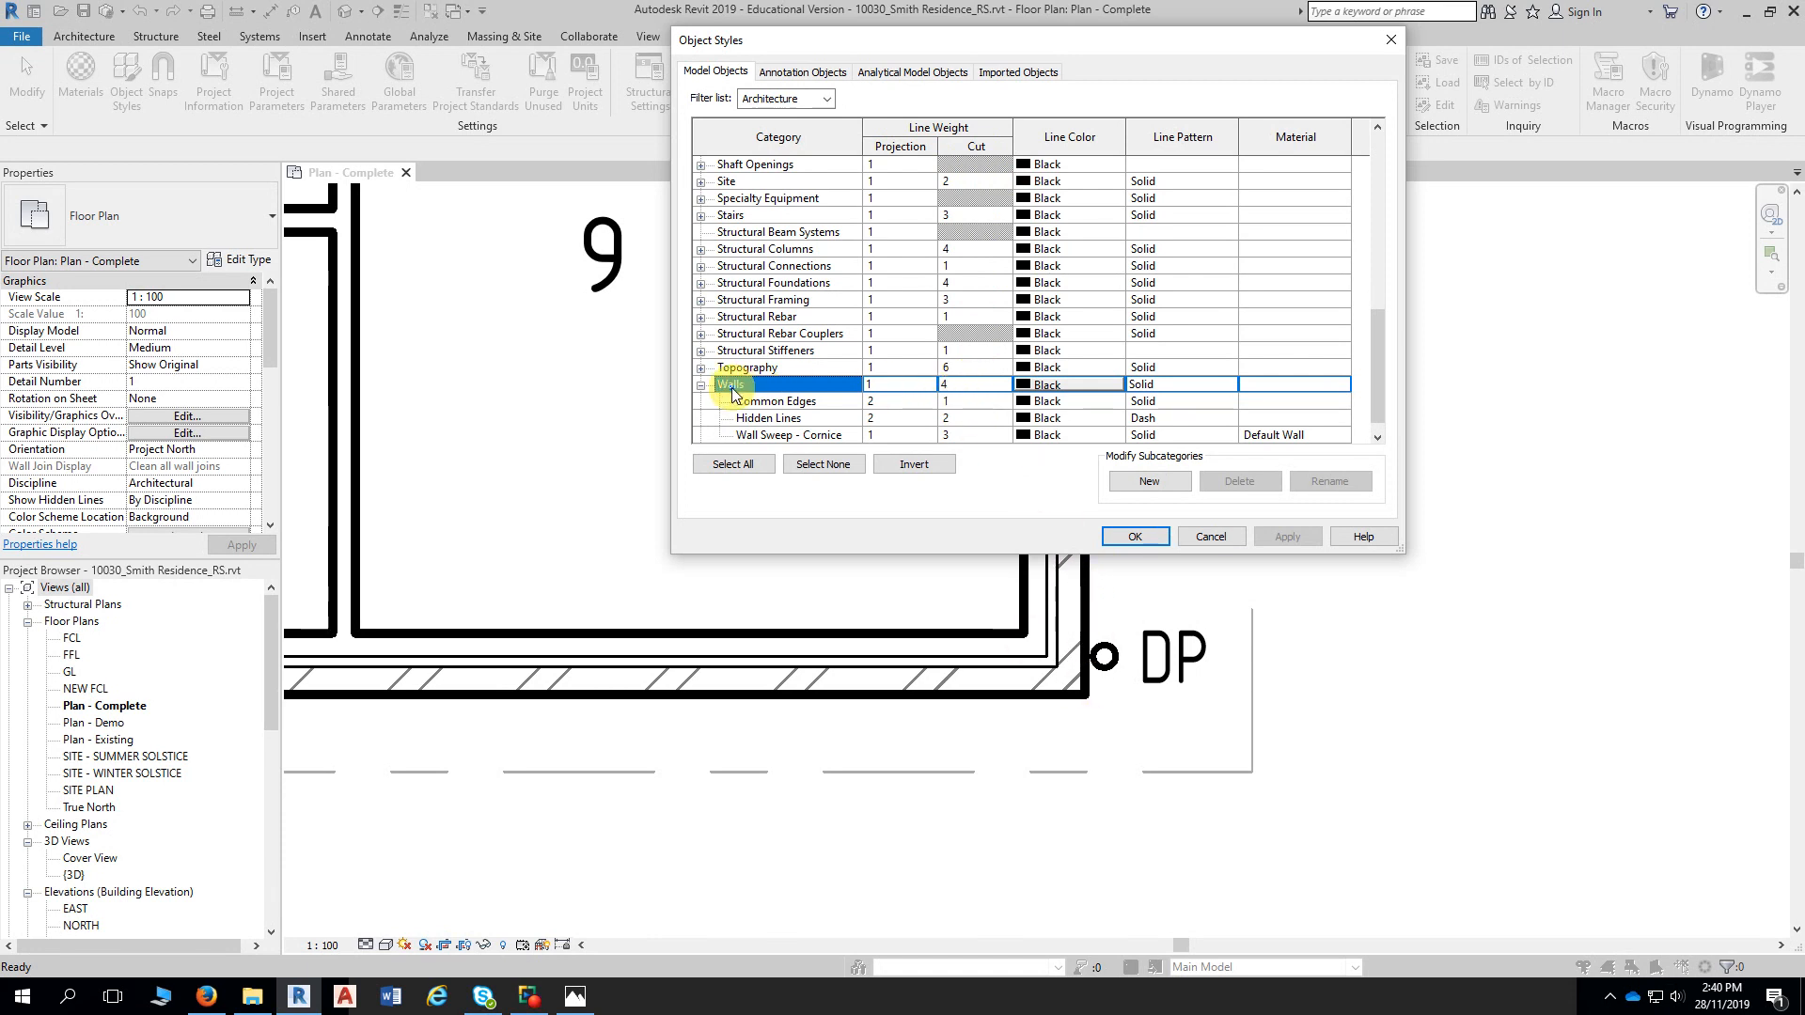
click(948, 384)
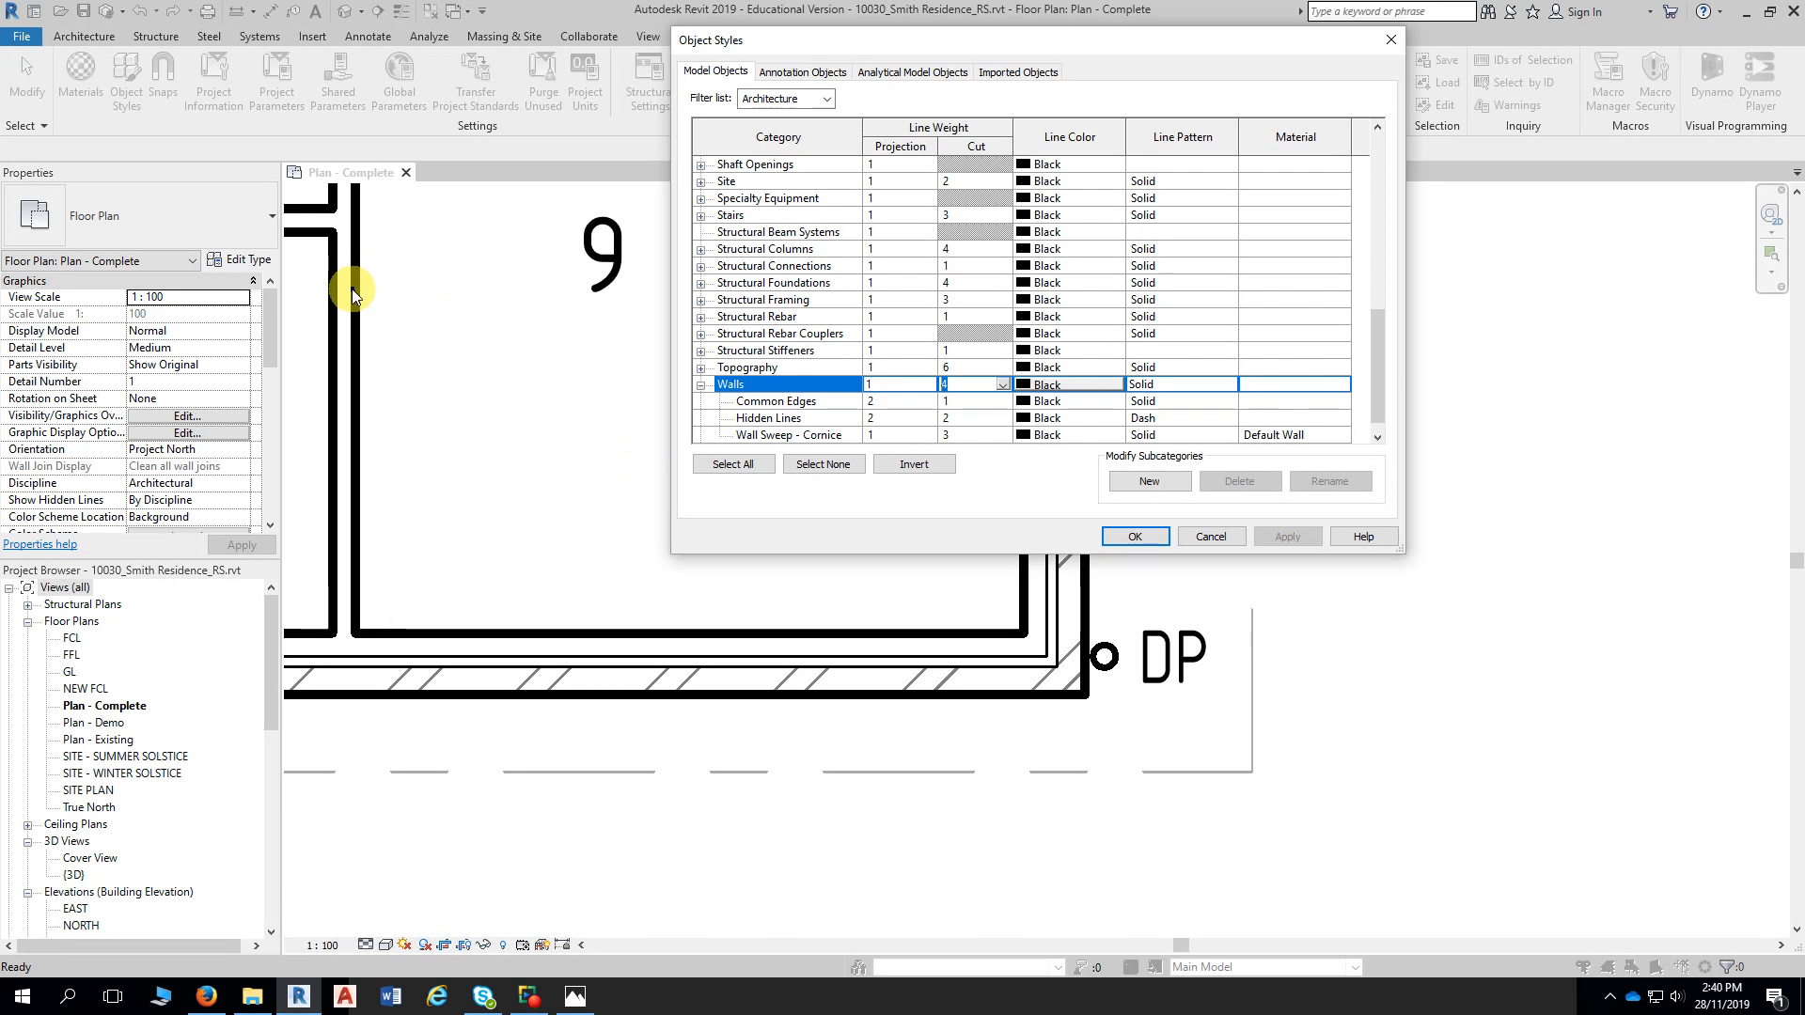
click(1001, 386)
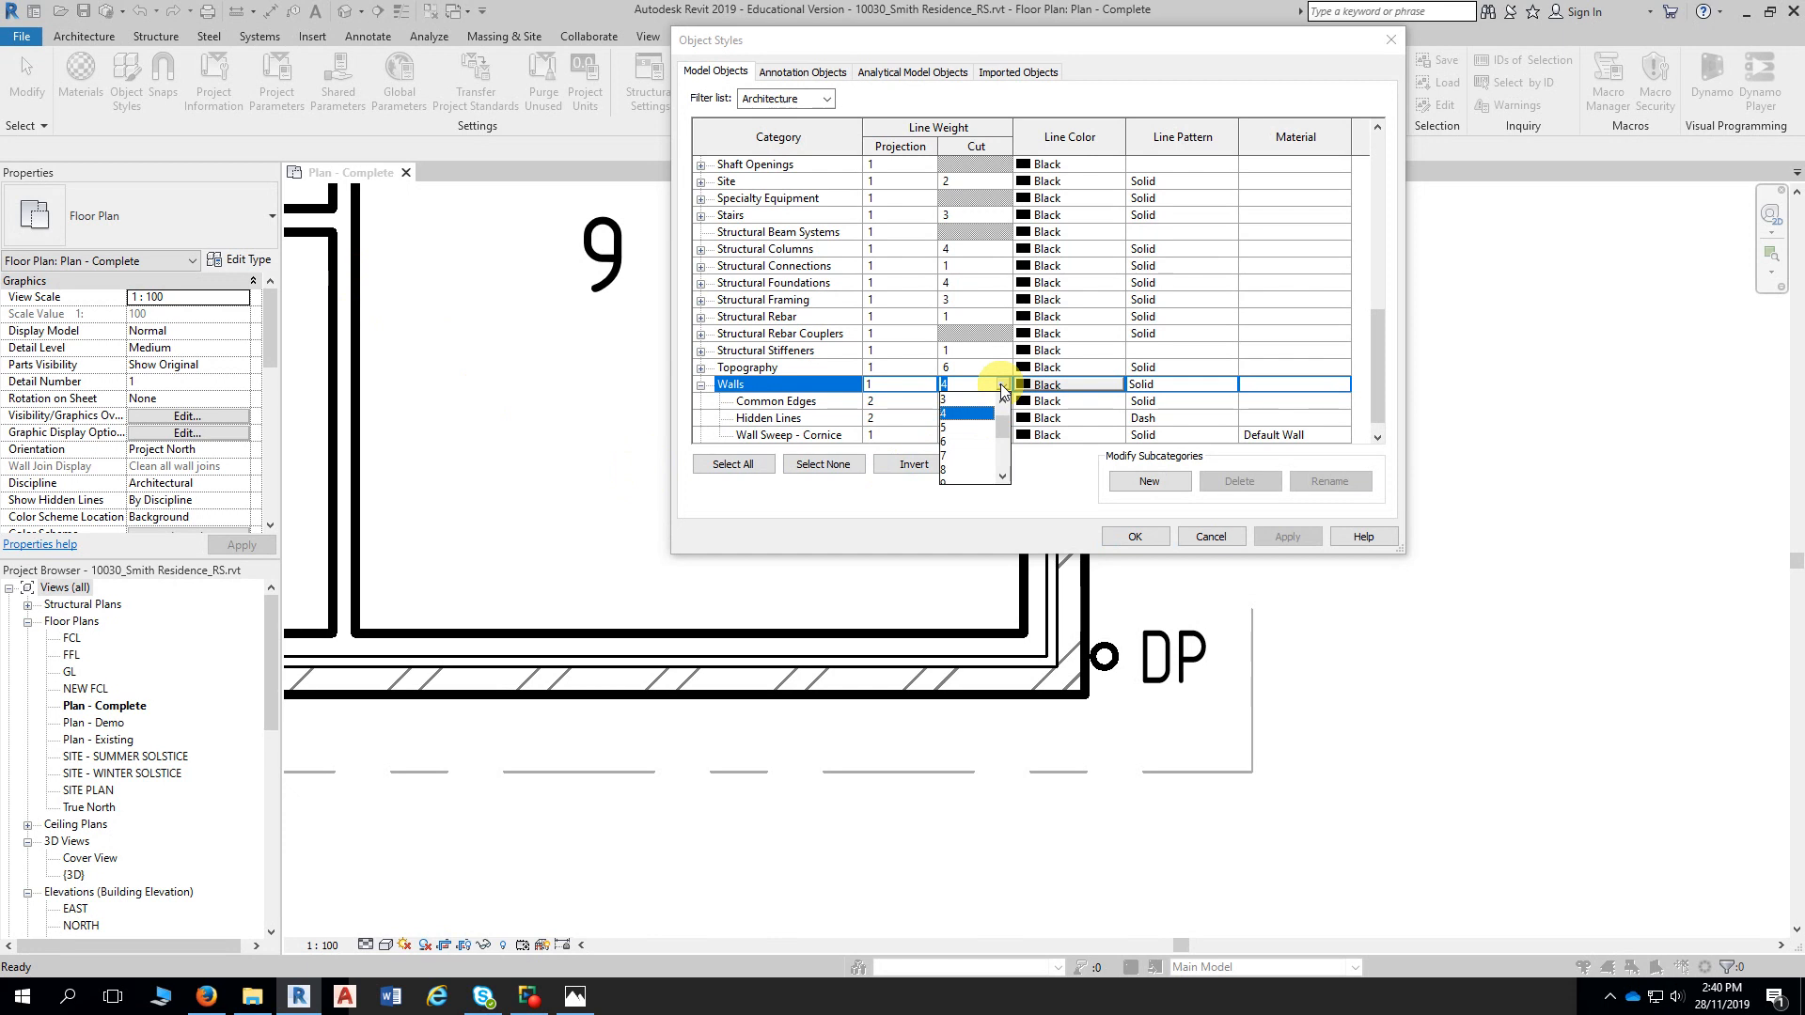
click(944, 402)
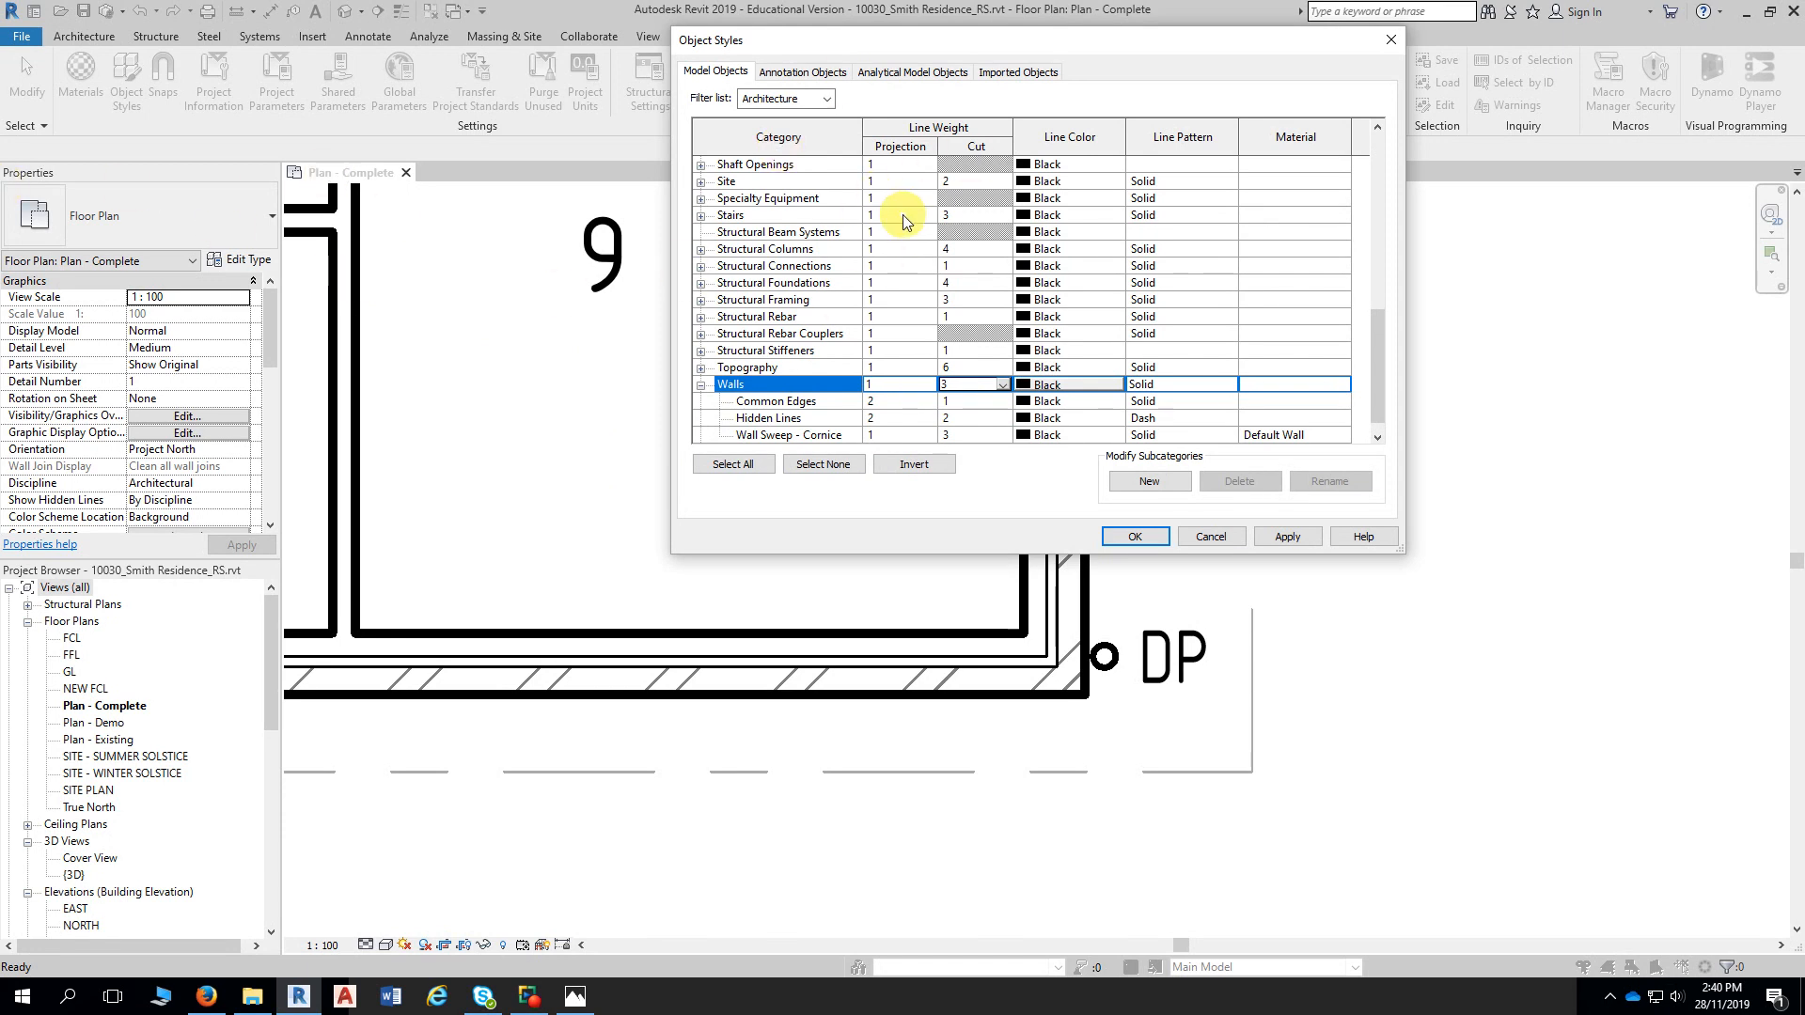
click(1291, 535)
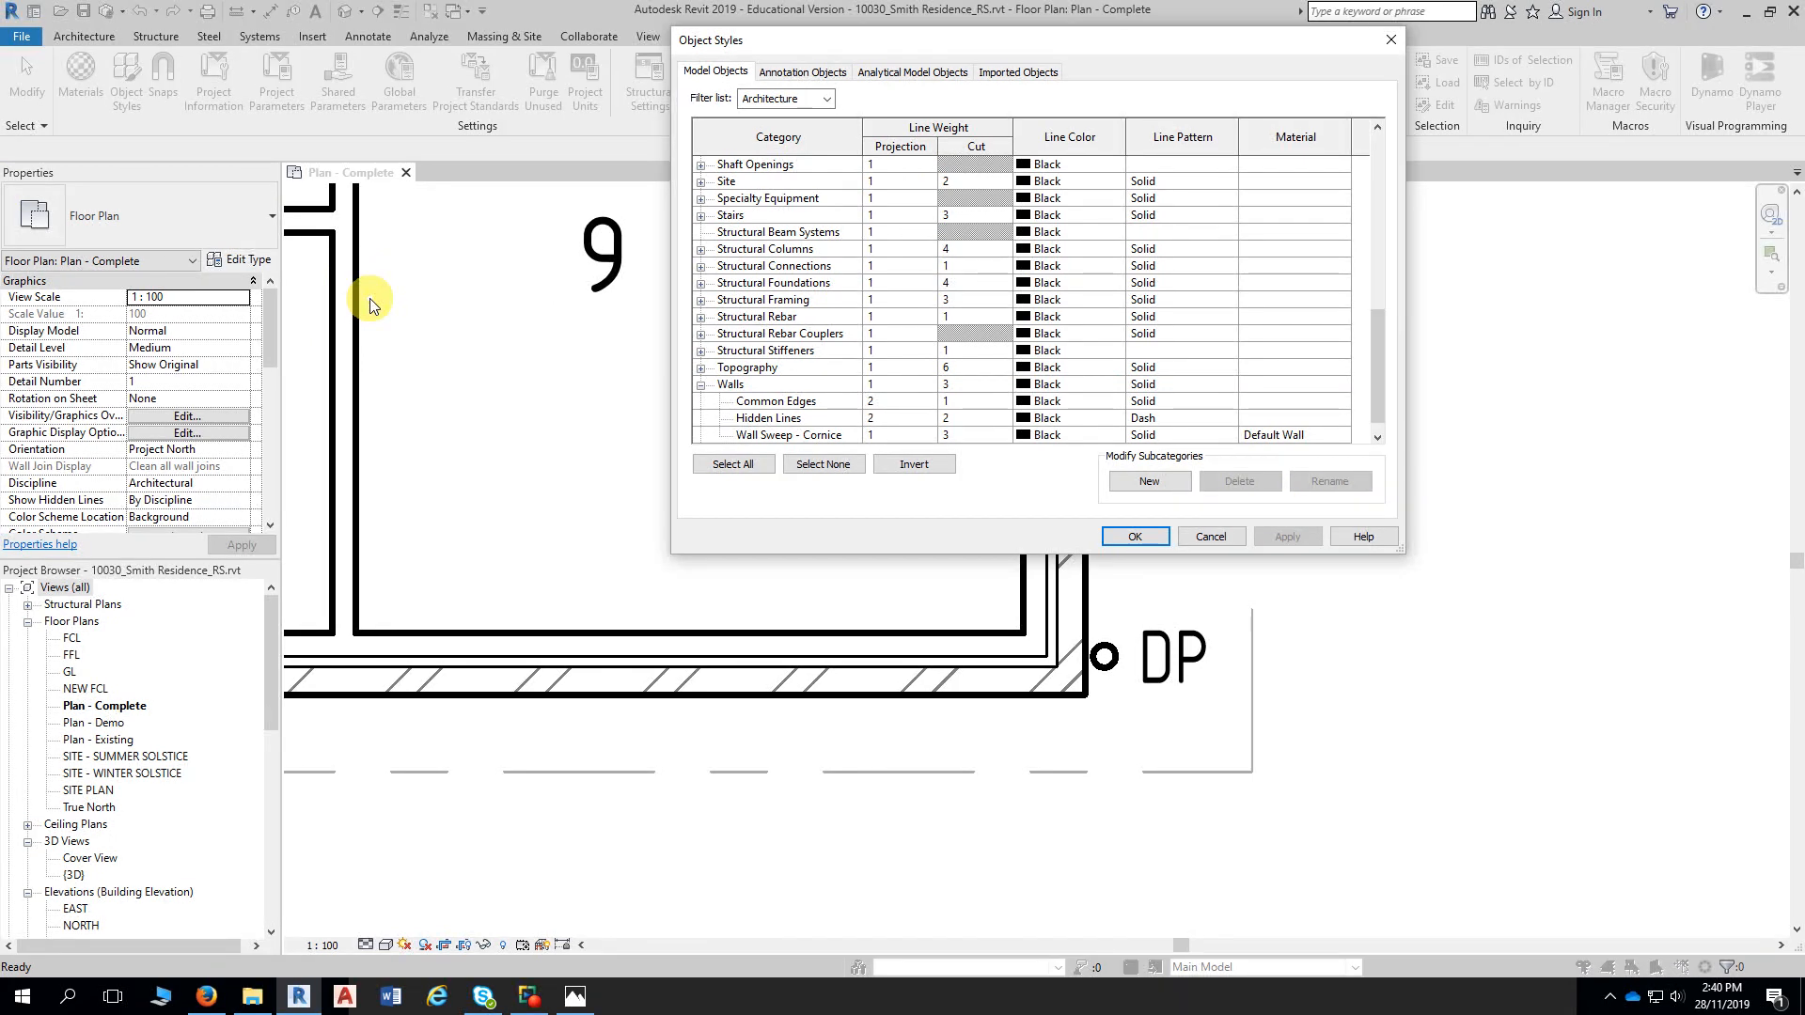
Uncover the window and wall corner in the plan and review the line weights assigned to the other model categories
drag(921, 43, 316, 54)
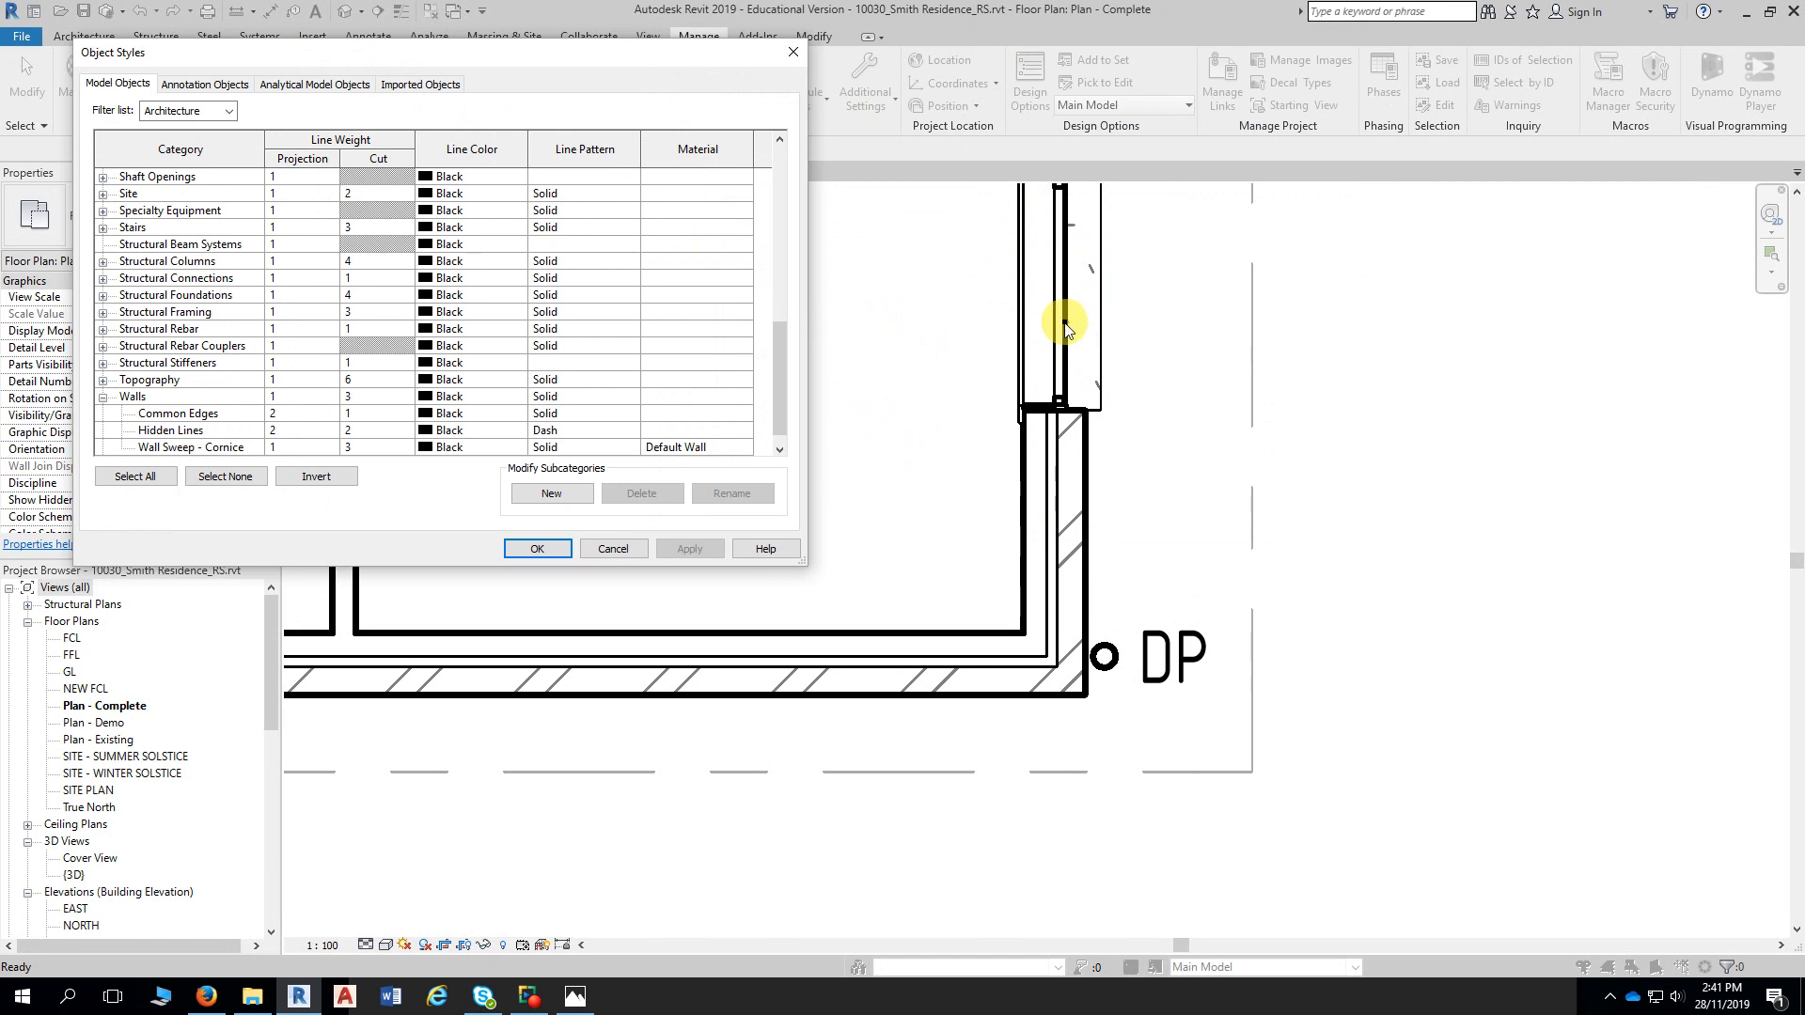
scroll(199, 282, up, 4)
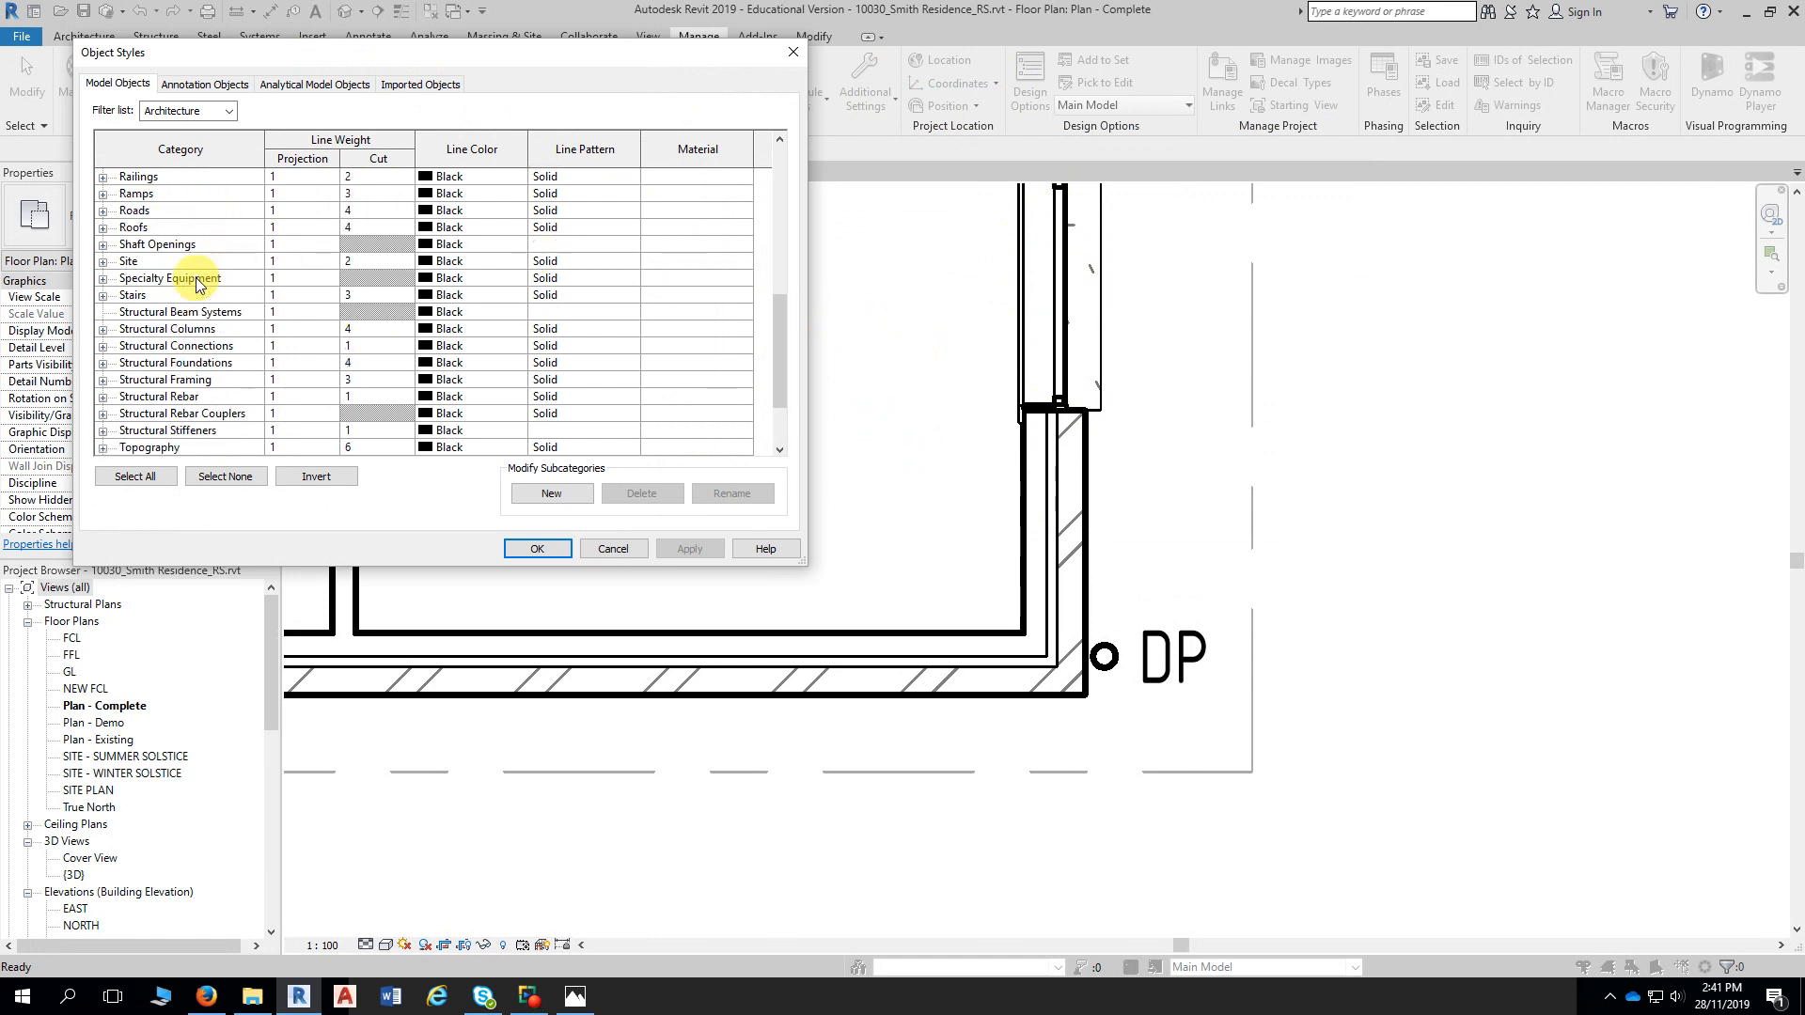
scroll(199, 284, up, 2)
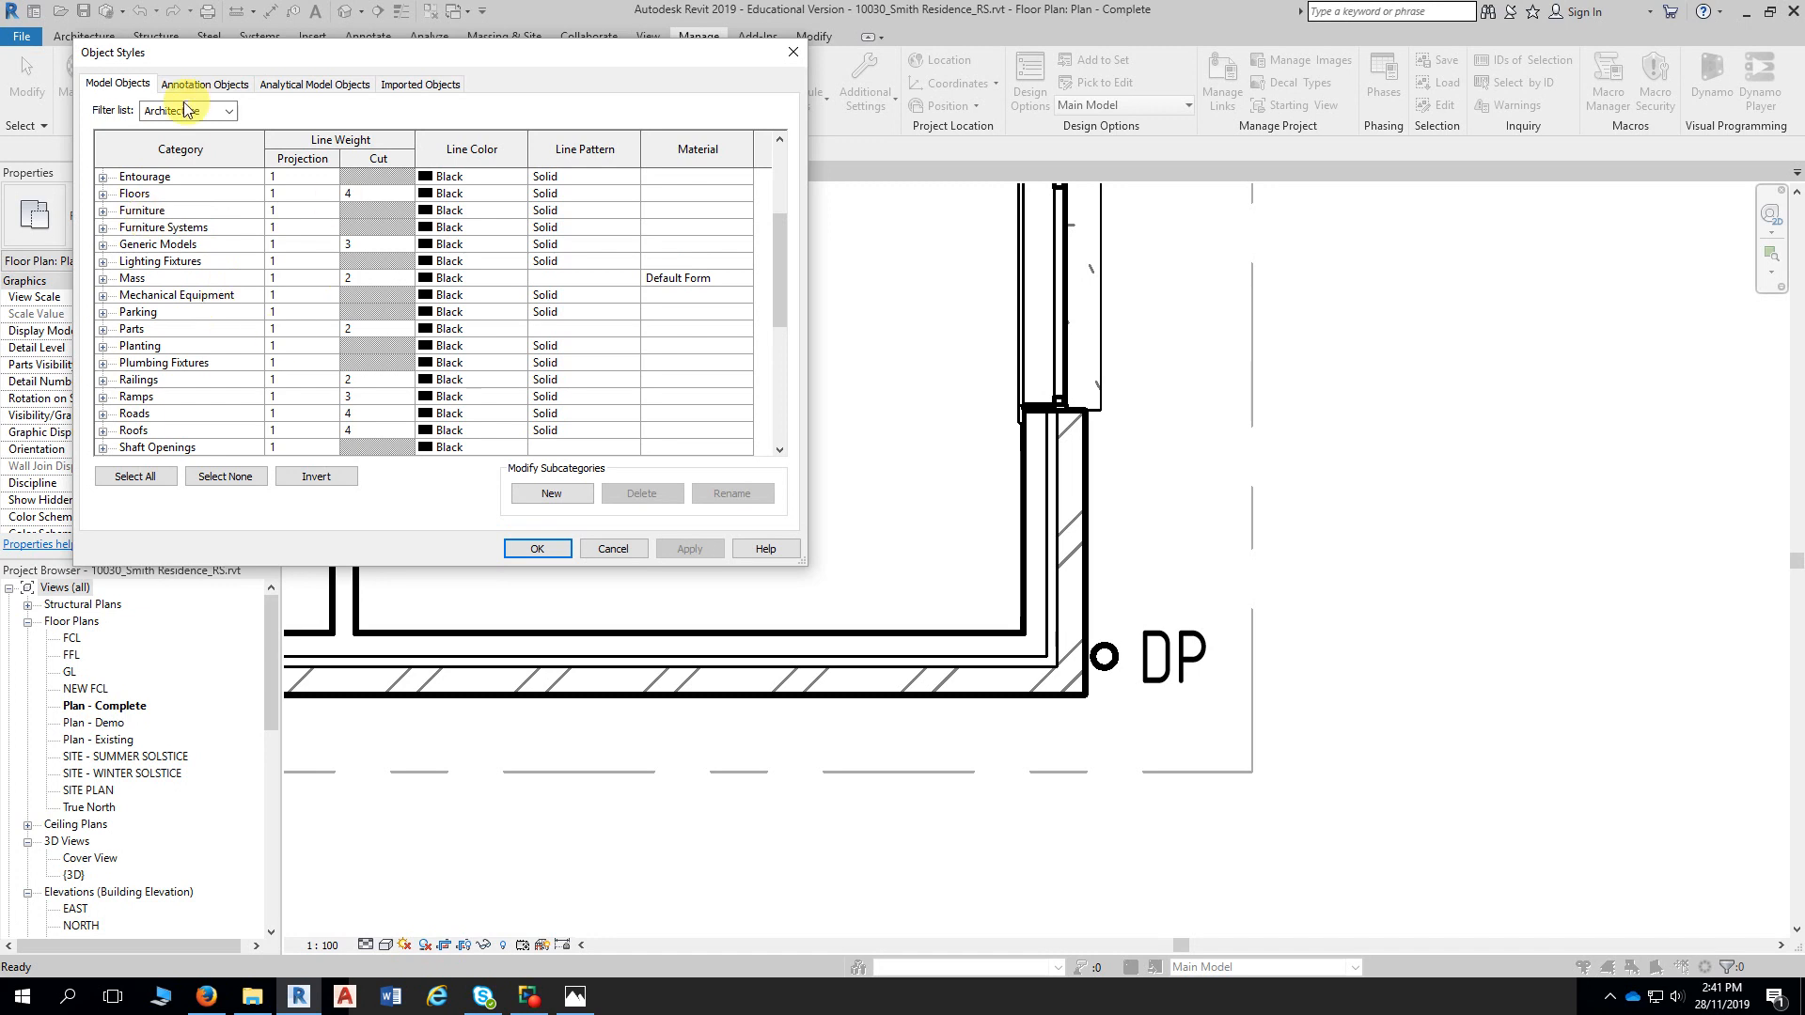
scroll(158, 282, up, 4)
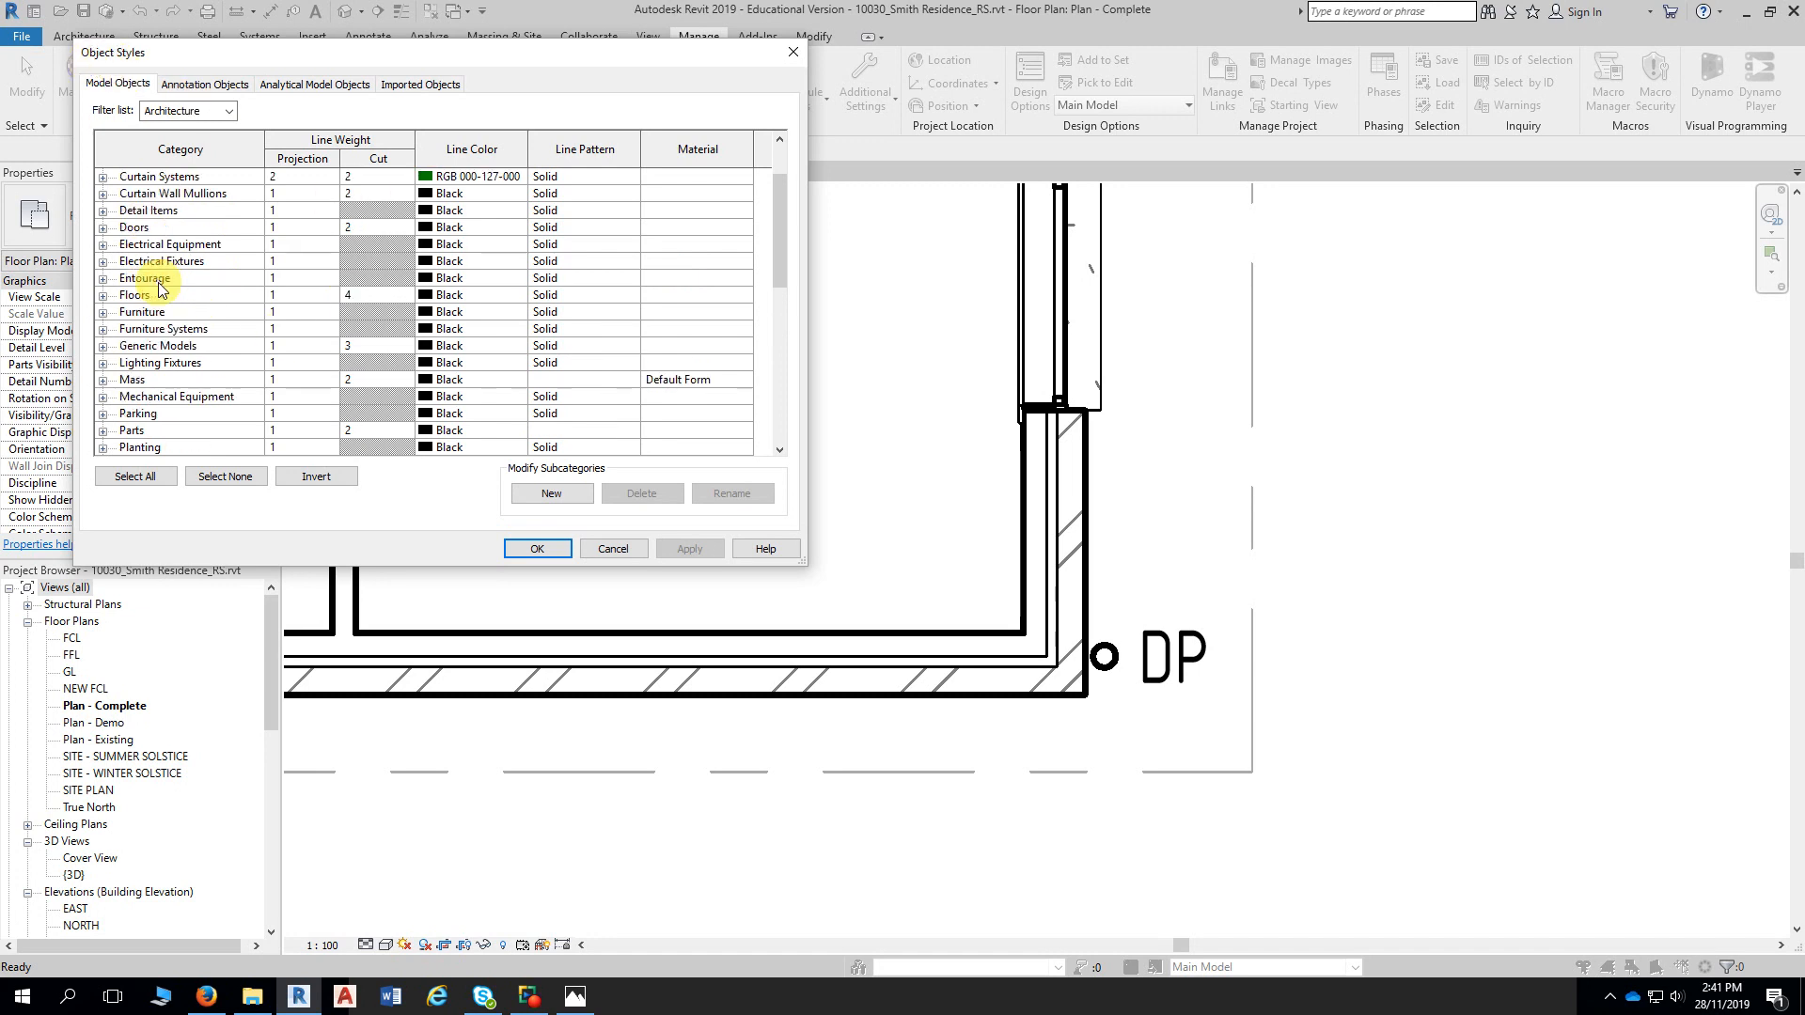
scroll(165, 278, down, 3)
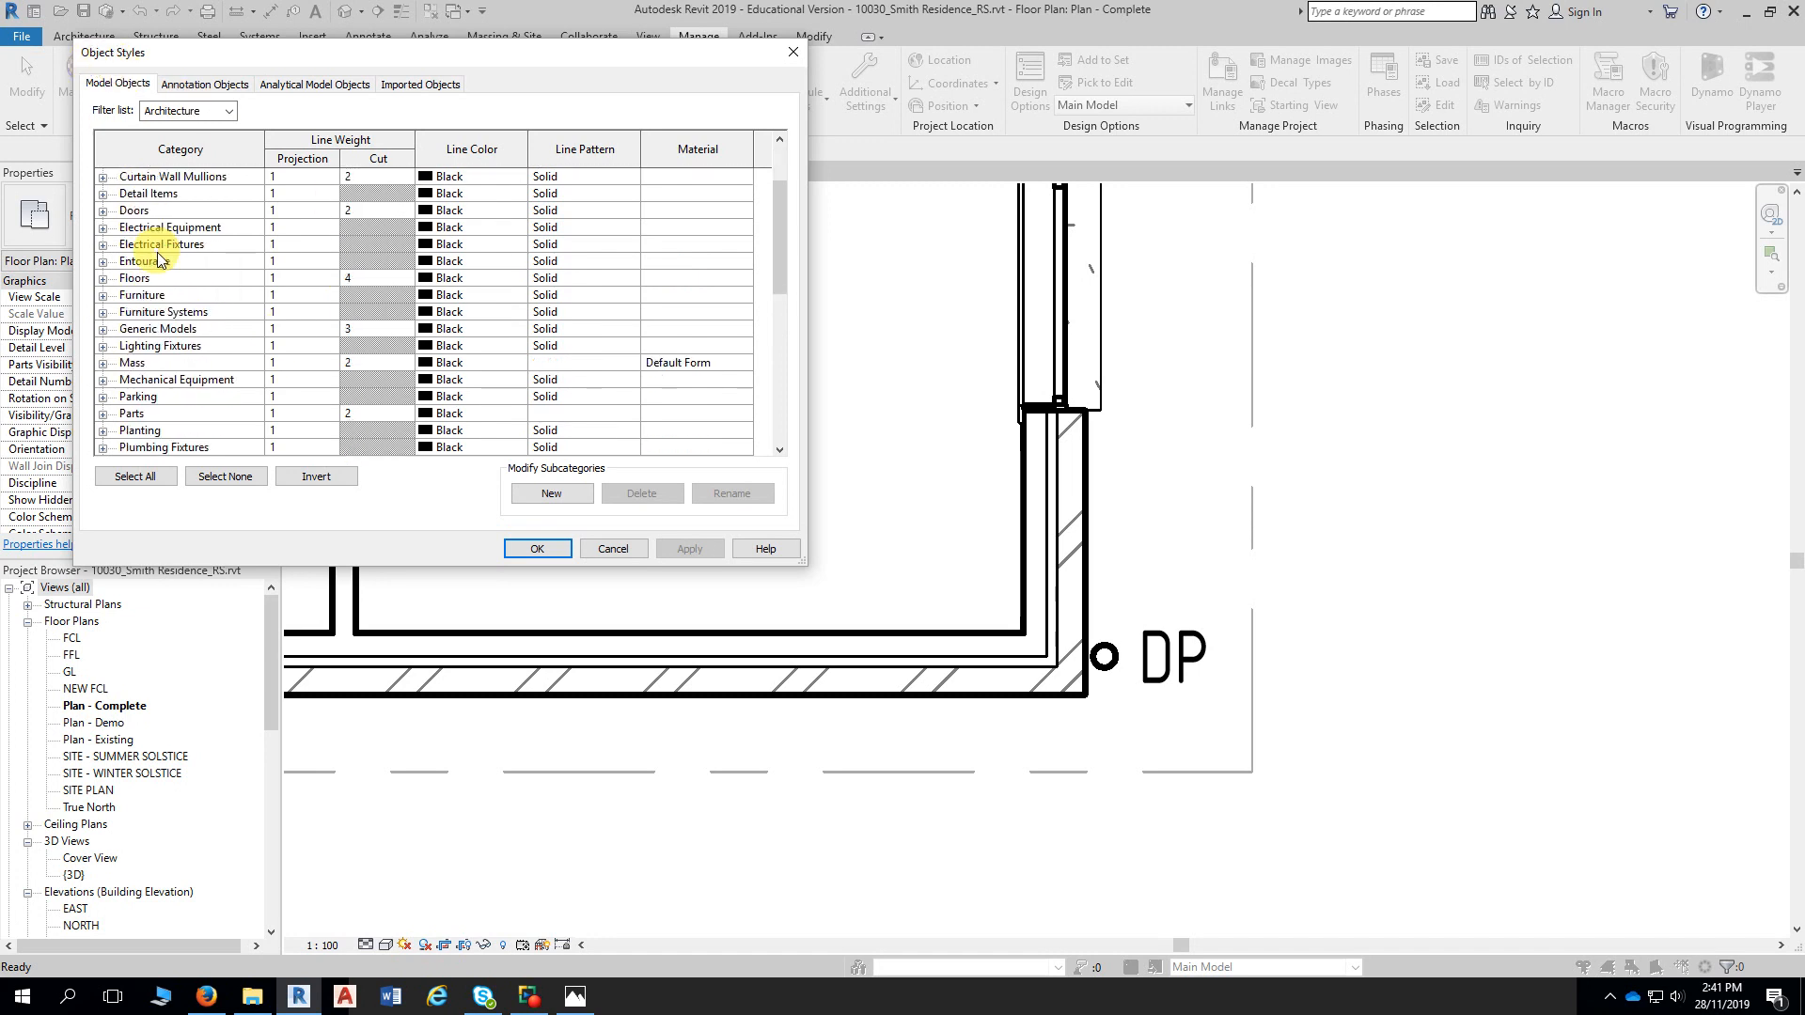
scroll(169, 268, down, 1)
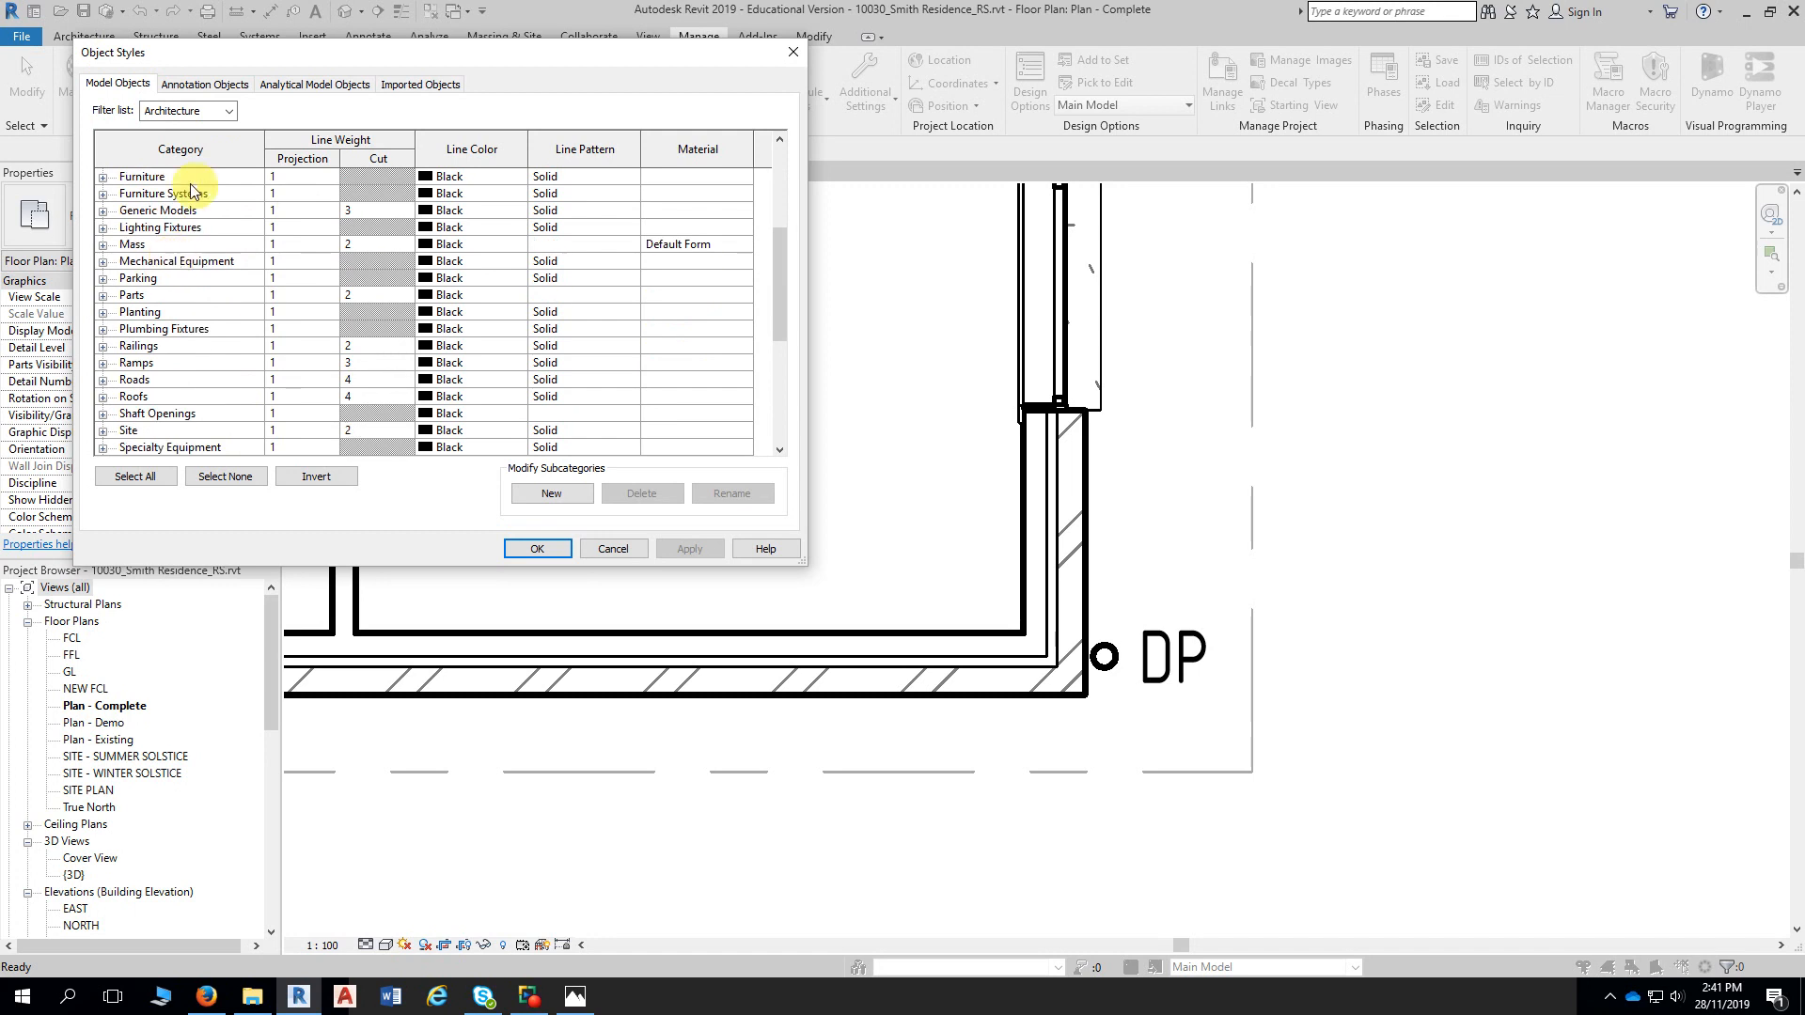
scroll(170, 246, up, 4)
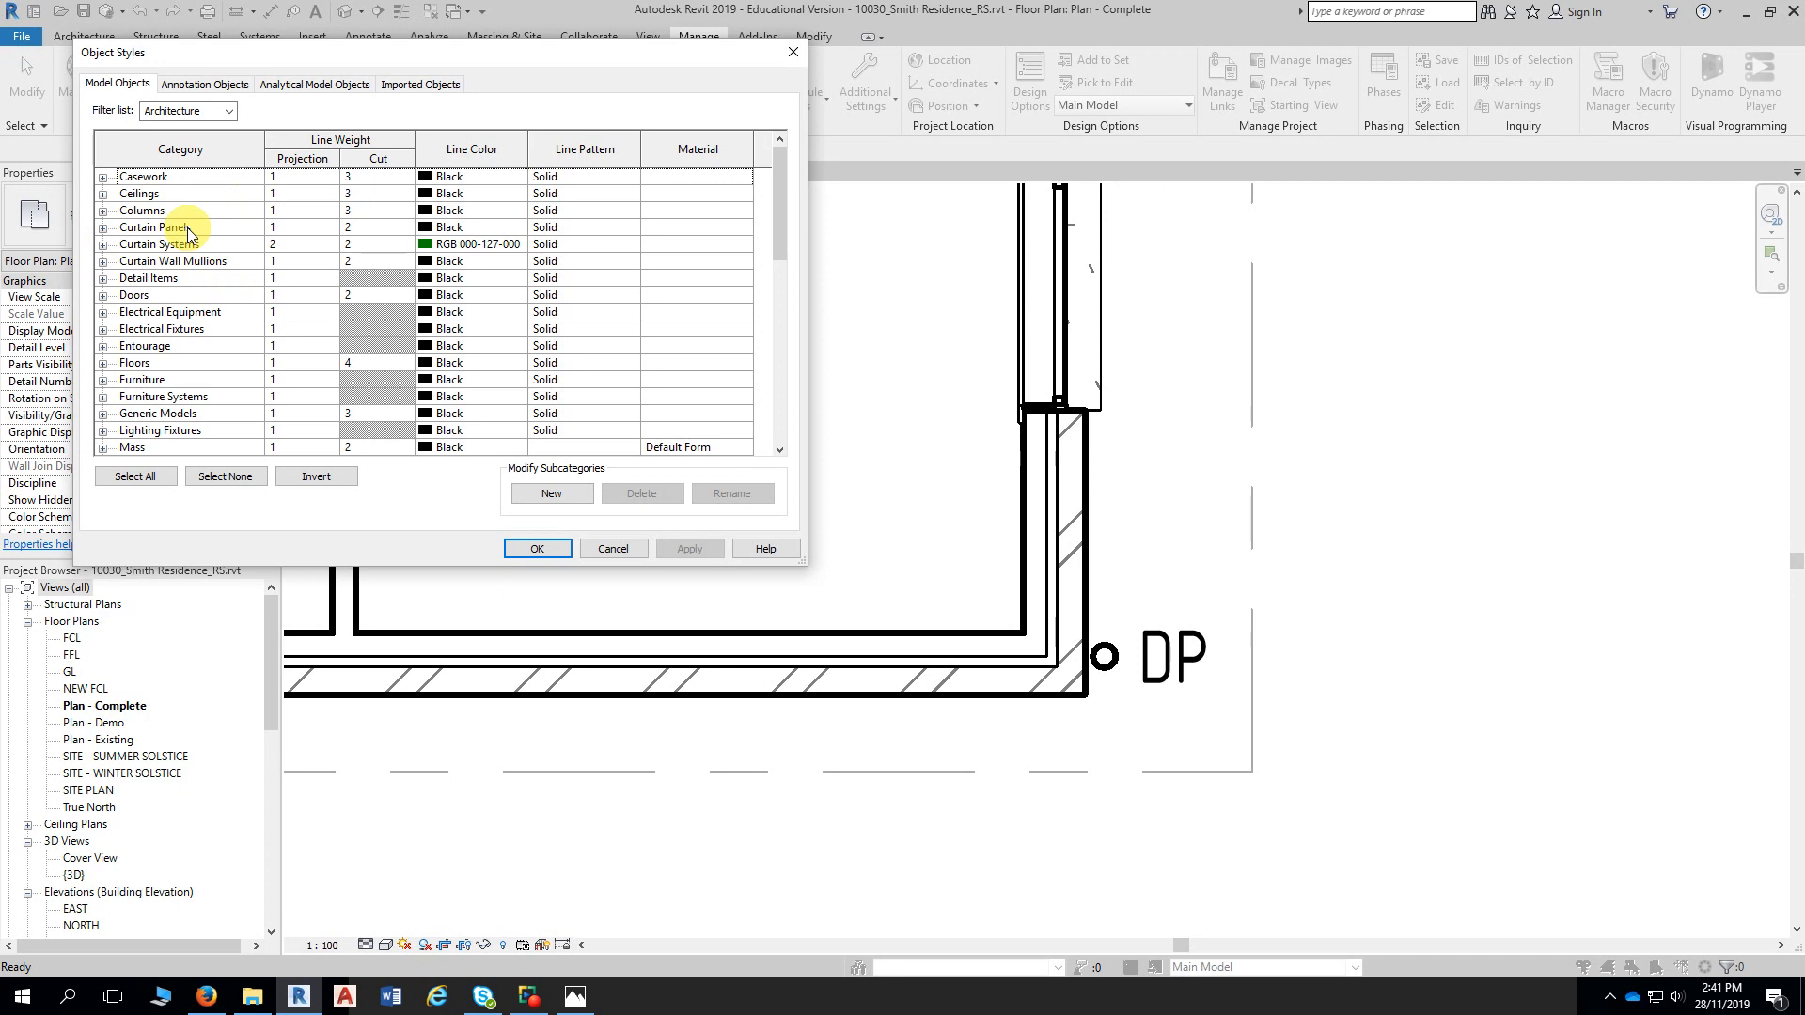
Review the line weights of the Walls category's subcategories against the wall corner in the plan
scroll(189, 233, down, 9)
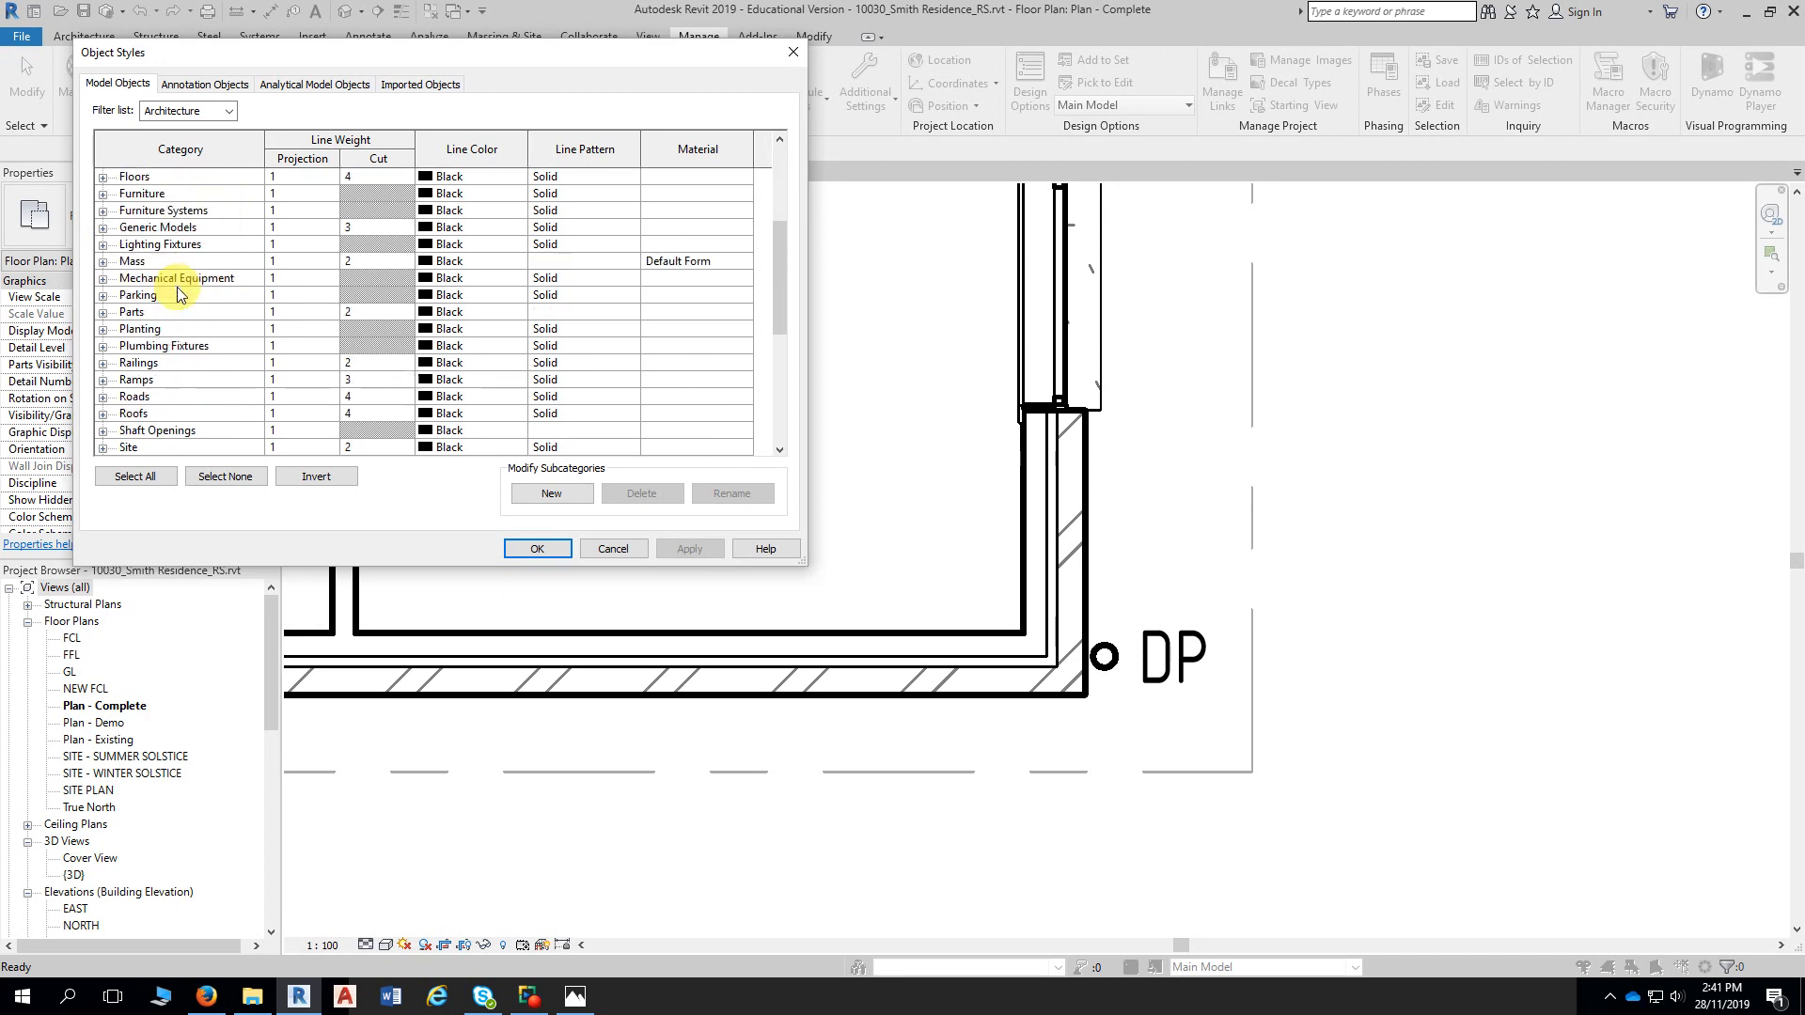
click(132, 380)
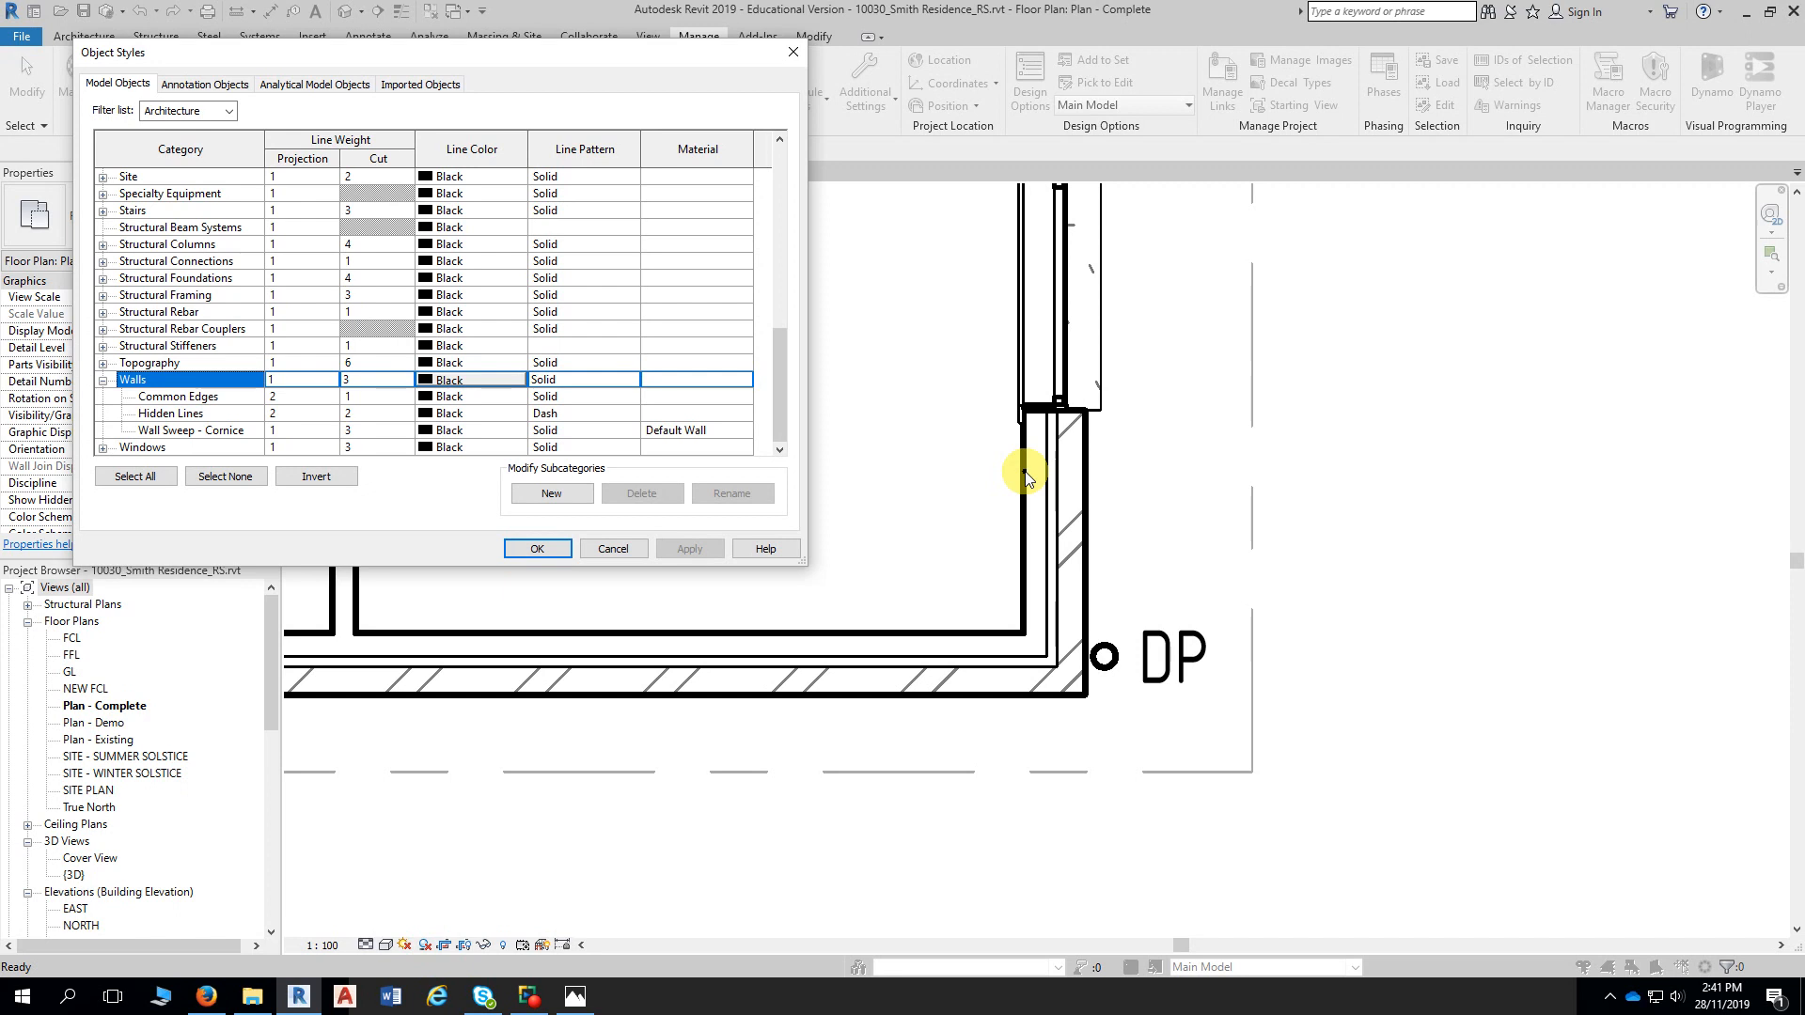
click(103, 381)
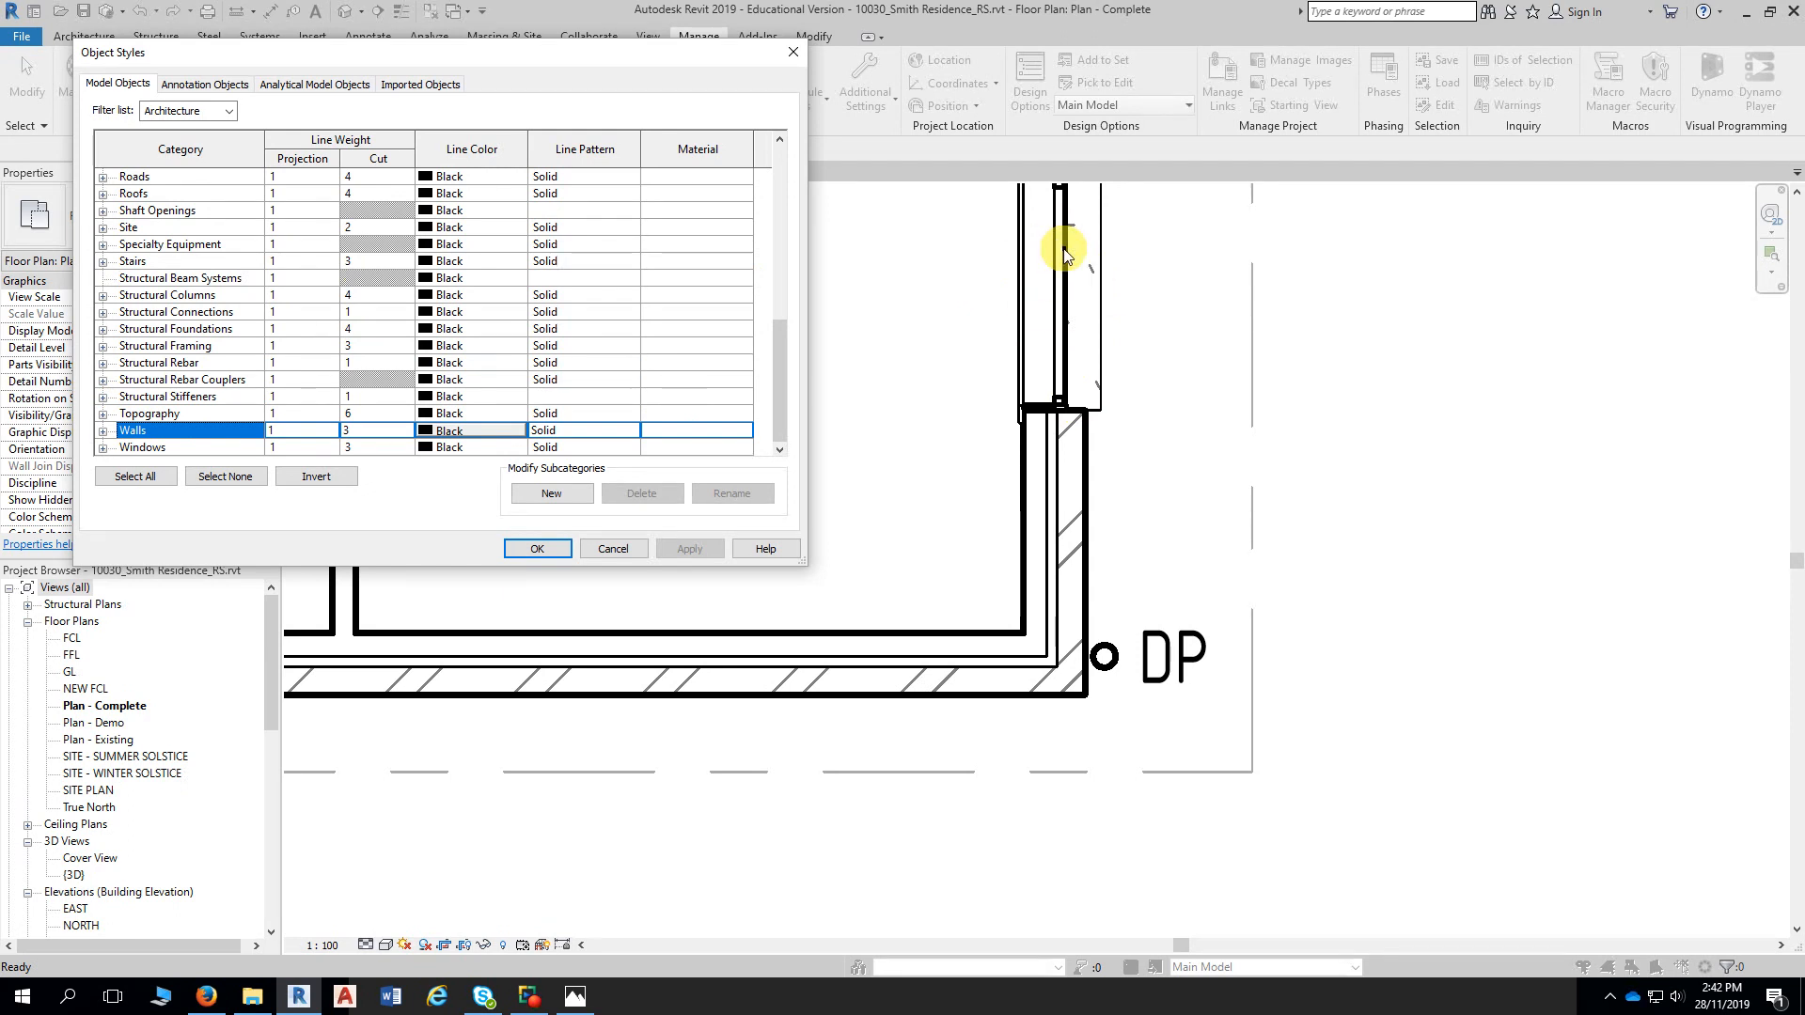
Examine the line weights of the Windows subcategories in an enlarged Object Styles list, and close the dialog
click(102, 448)
scroll(104, 312, up, 1)
scroll(104, 311, up, 1)
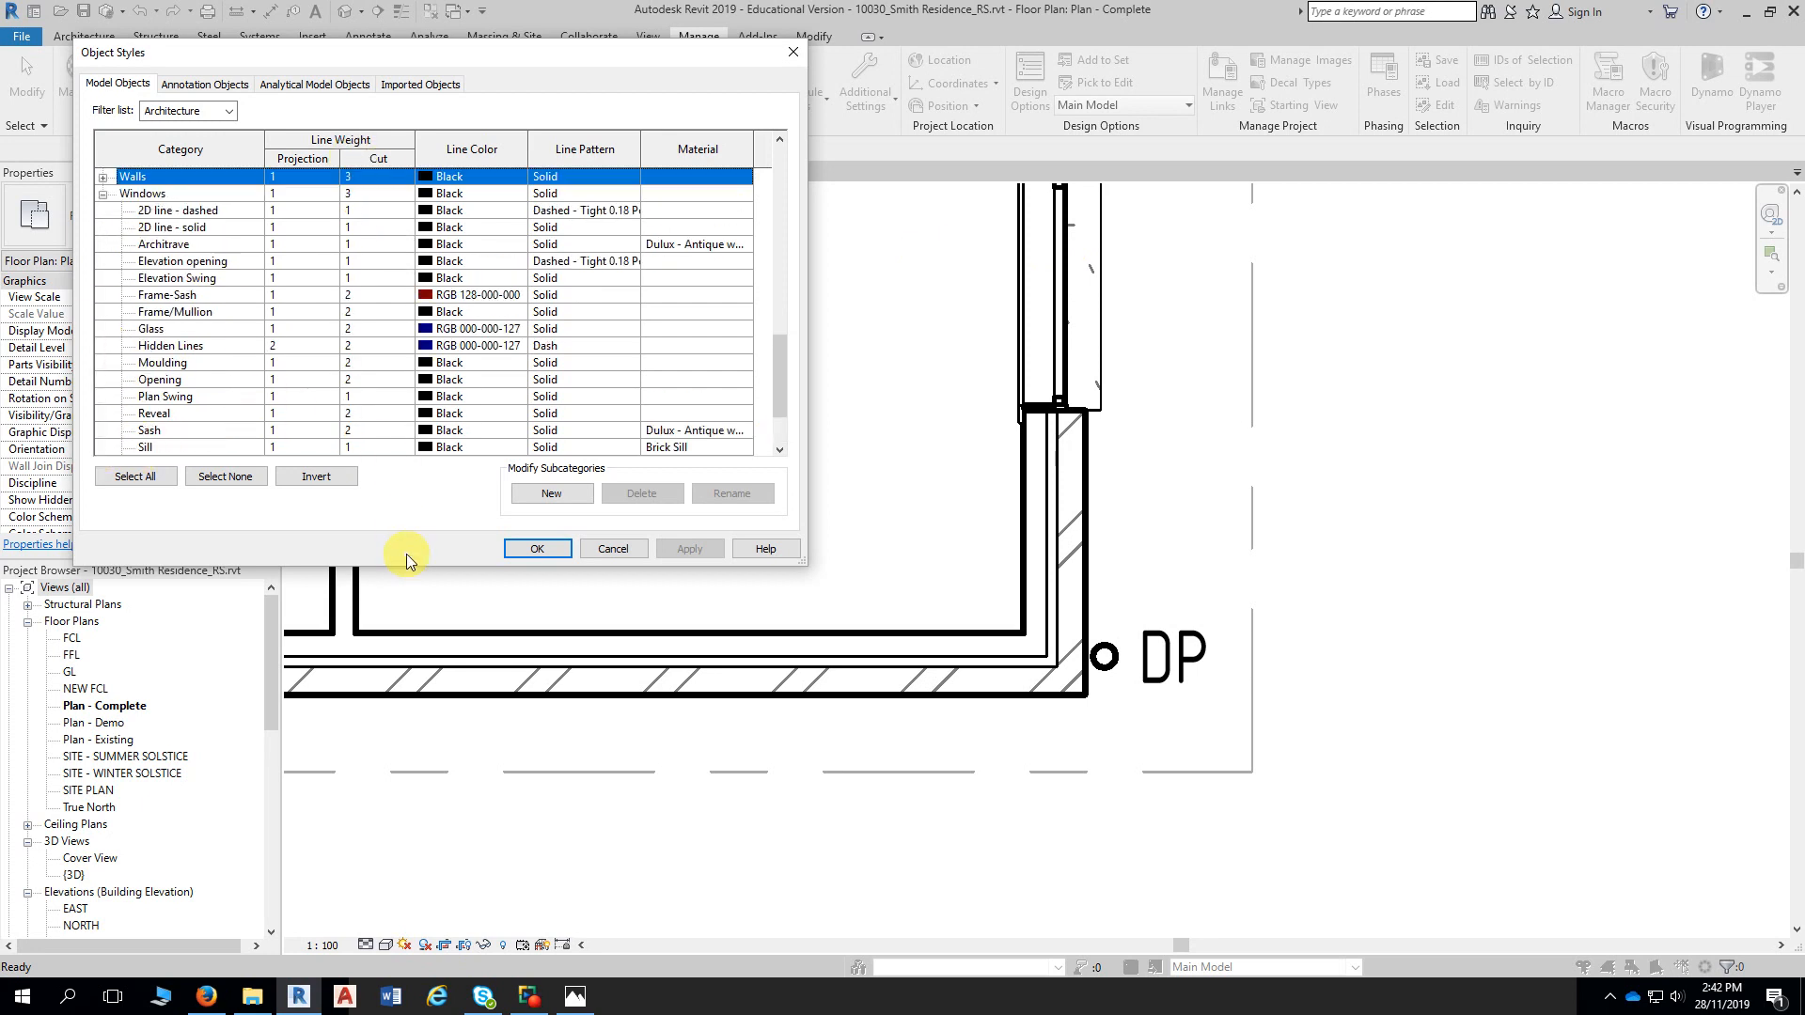
drag(403, 566, 448, 661)
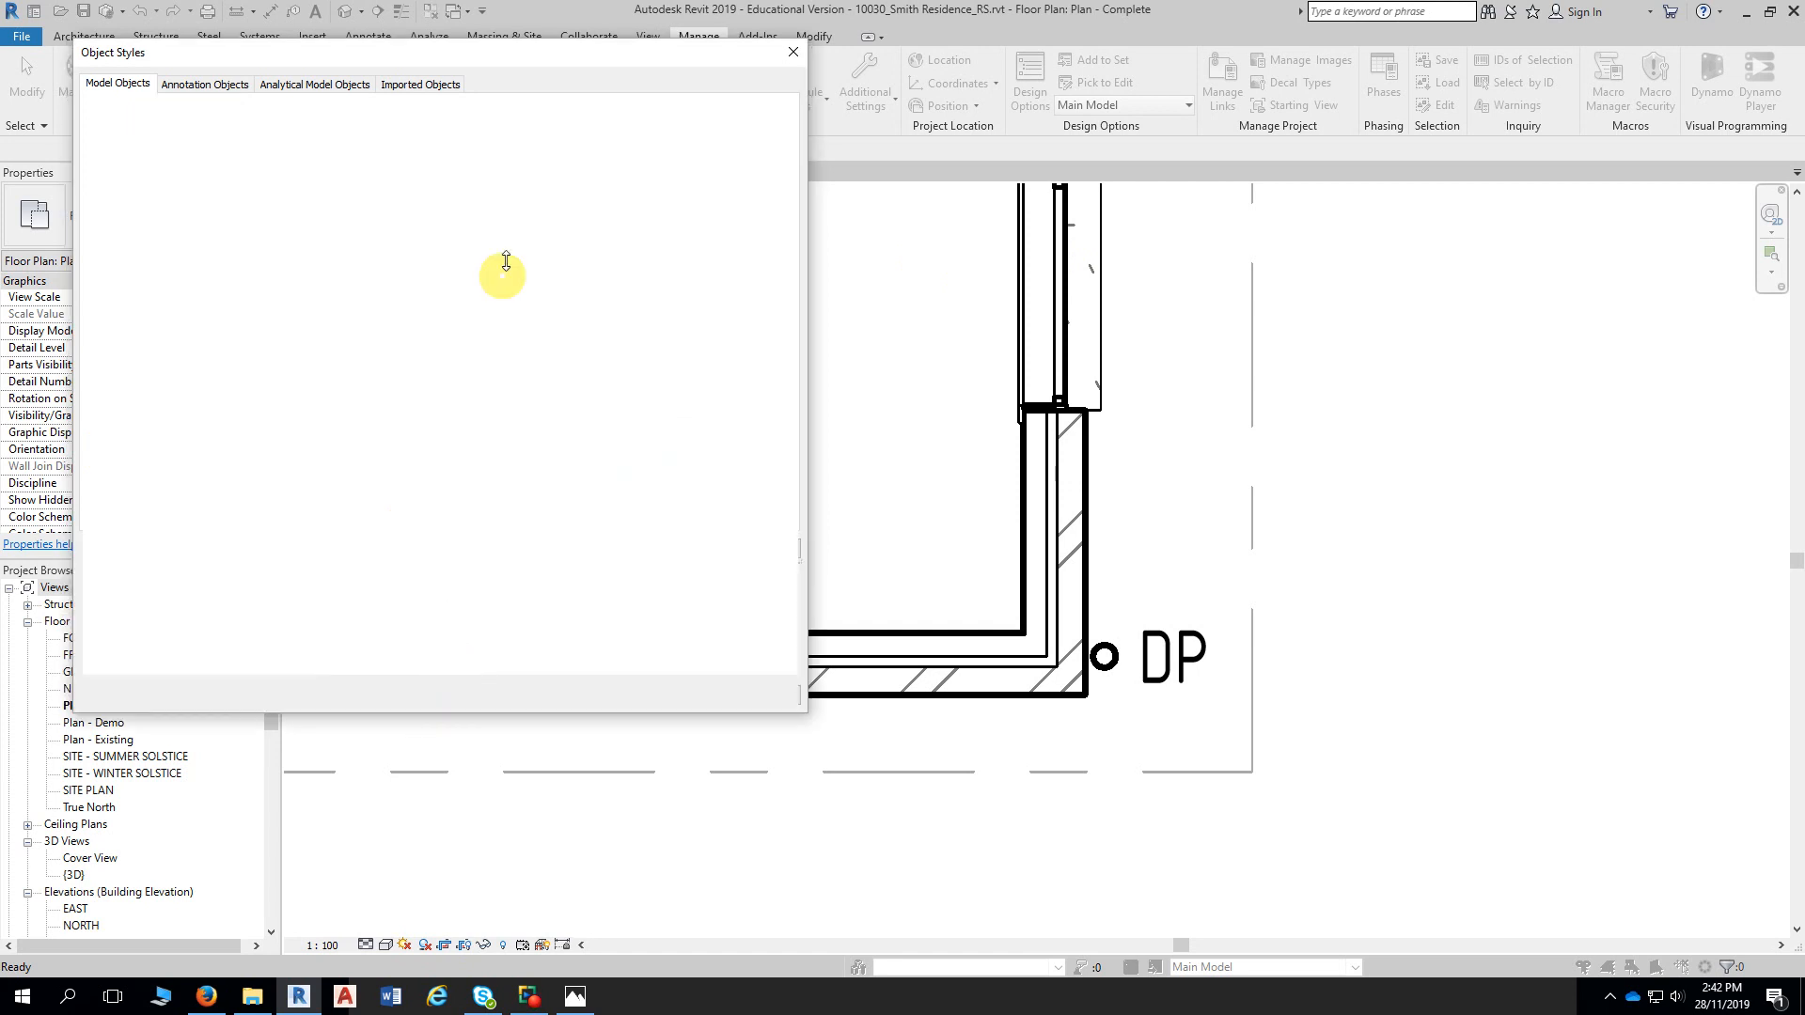
drag(497, 52, 574, 46)
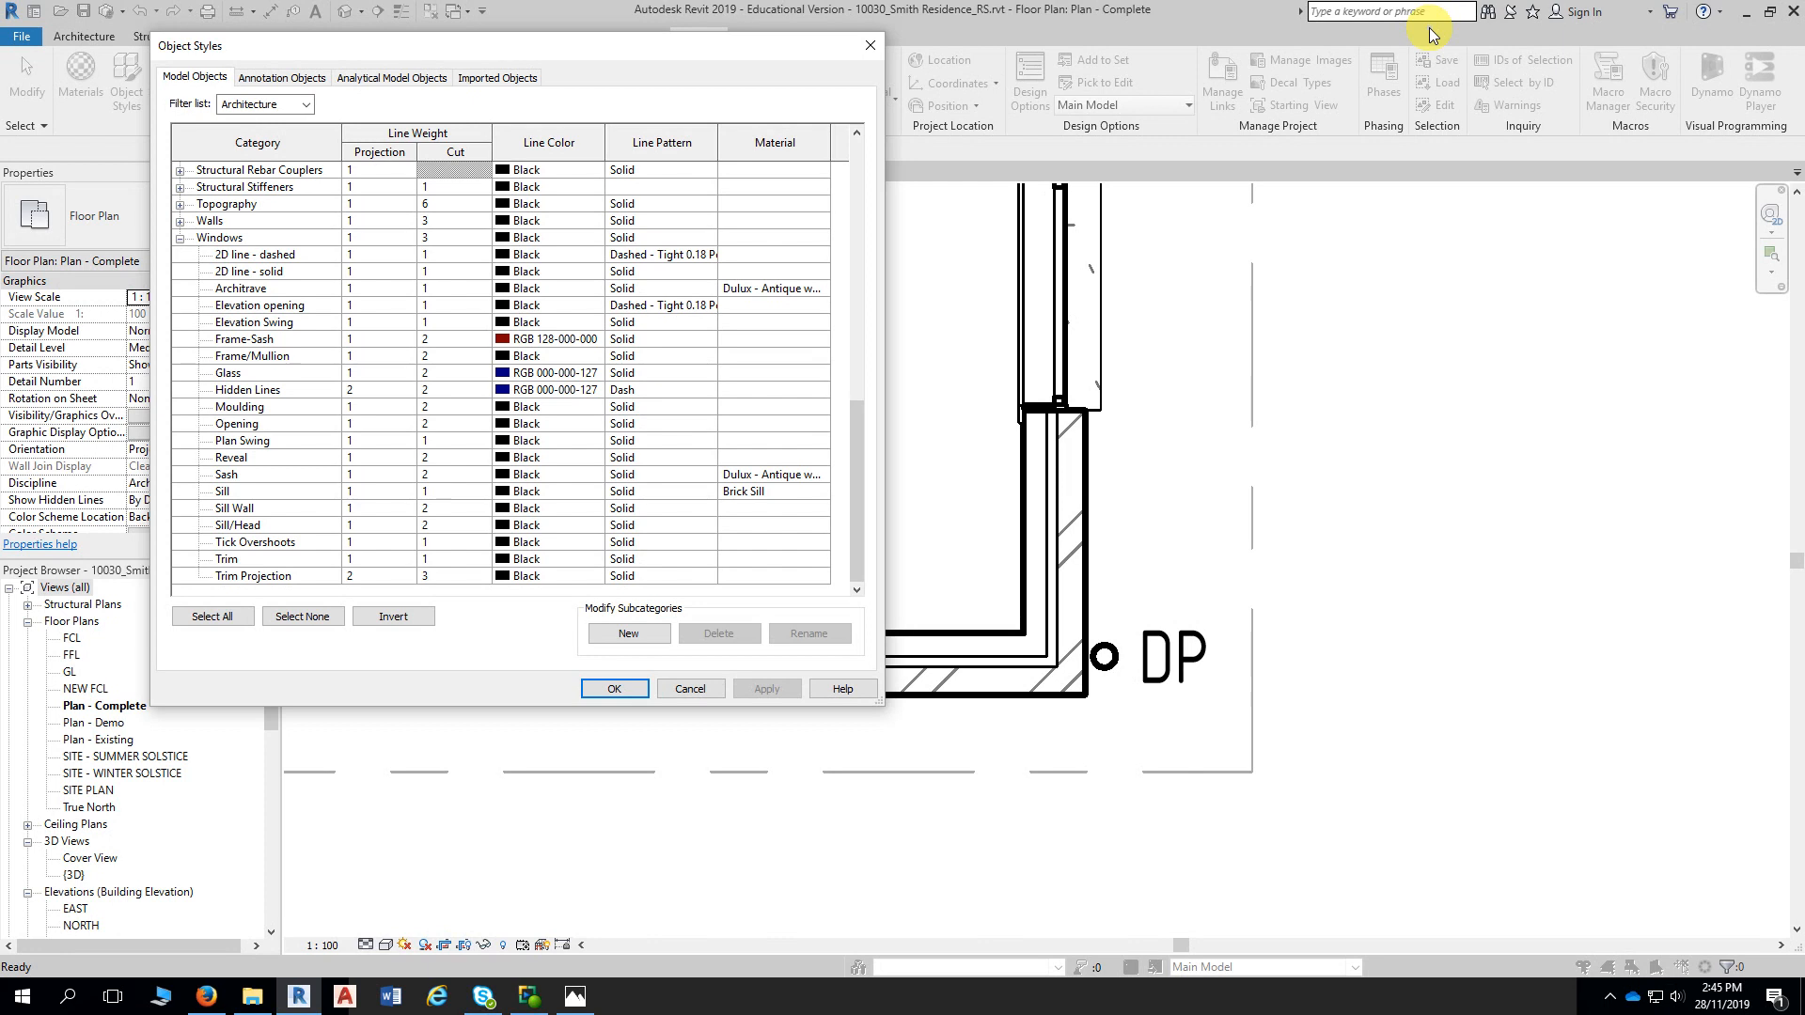
drag(792, 48, 776, 64)
click(854, 60)
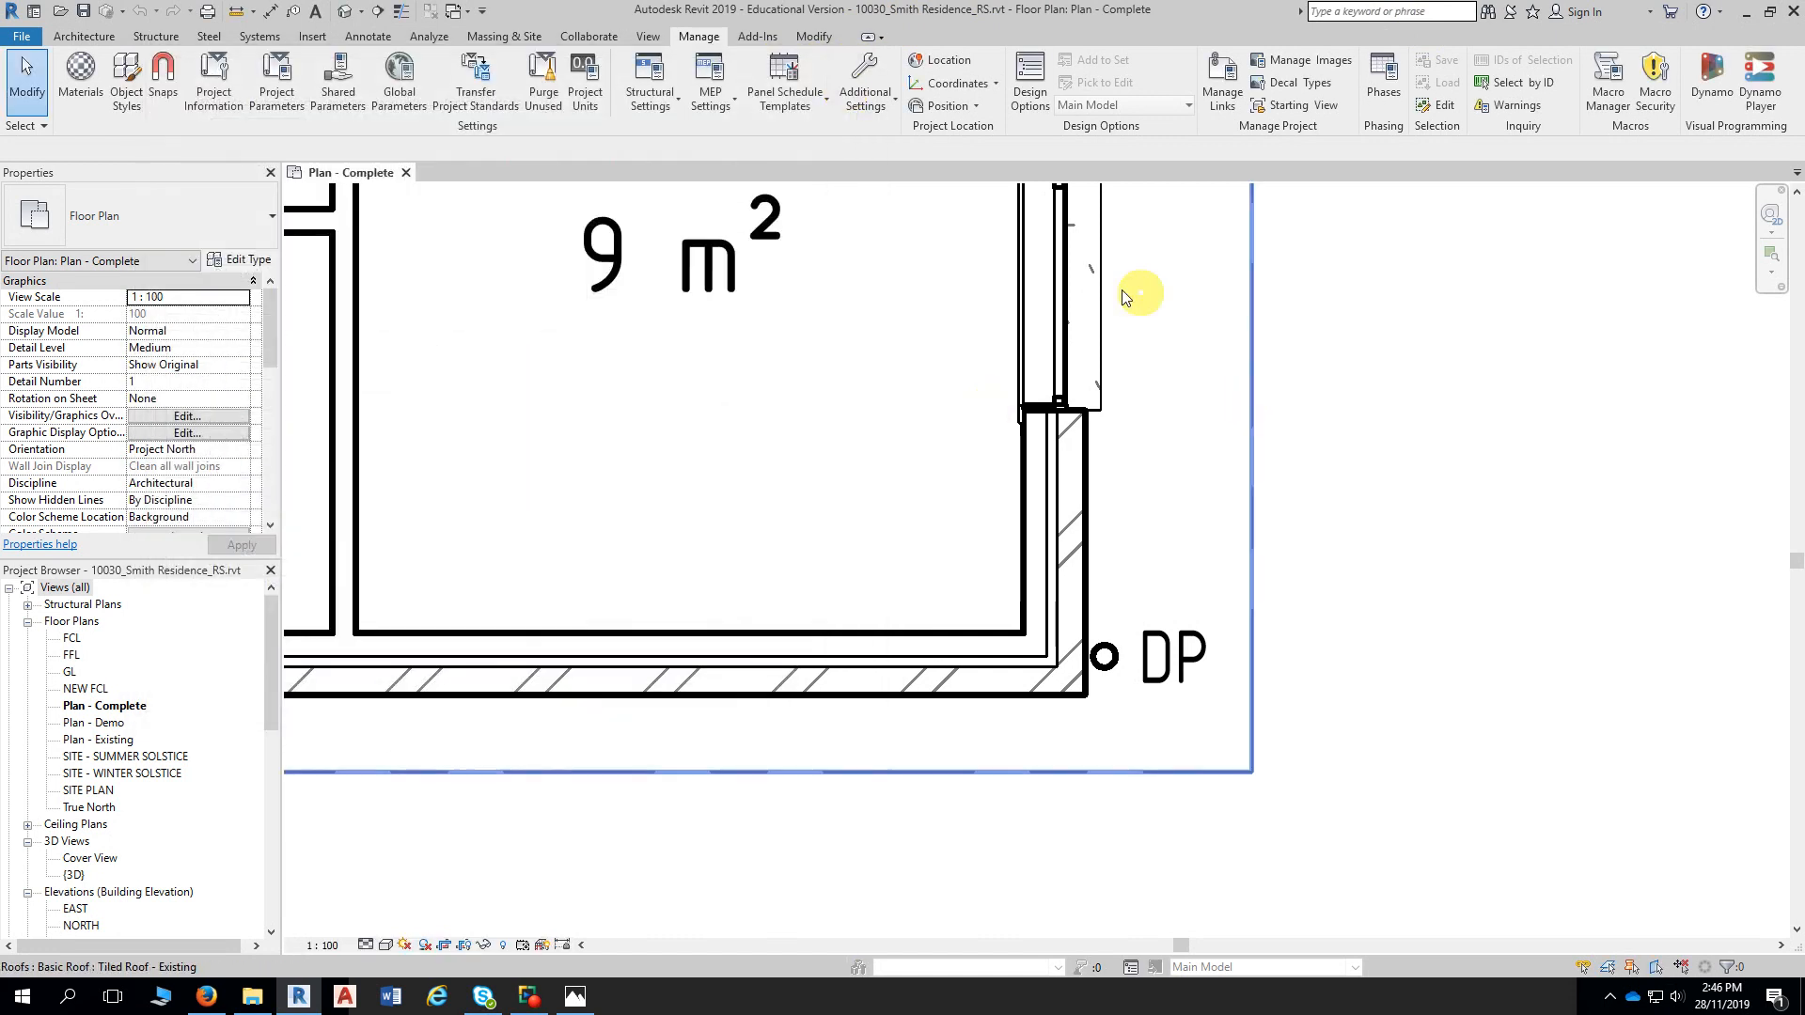
Examine the line thicknesses across the whole floor plan and in the Bed 3 and Pantry area
scroll(1433, 414, down, 3)
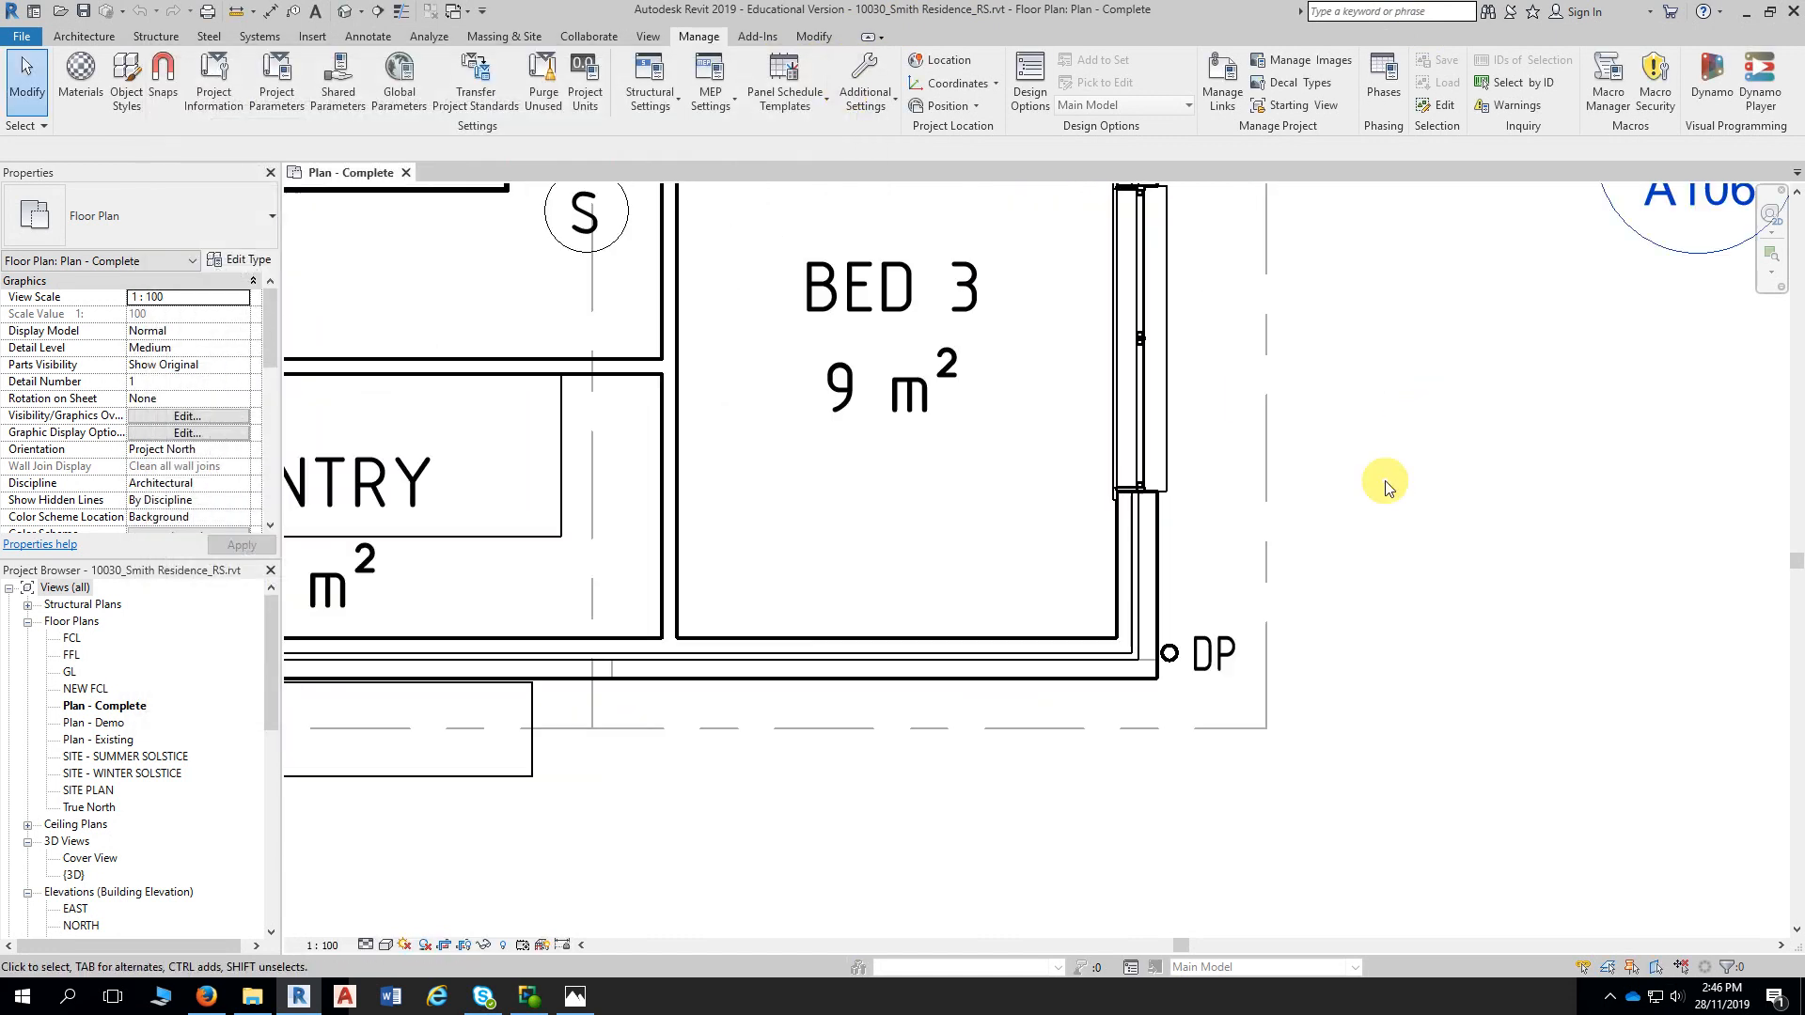
scroll(1442, 421, down, 1)
middle_drag(1340, 426, 1256, 492)
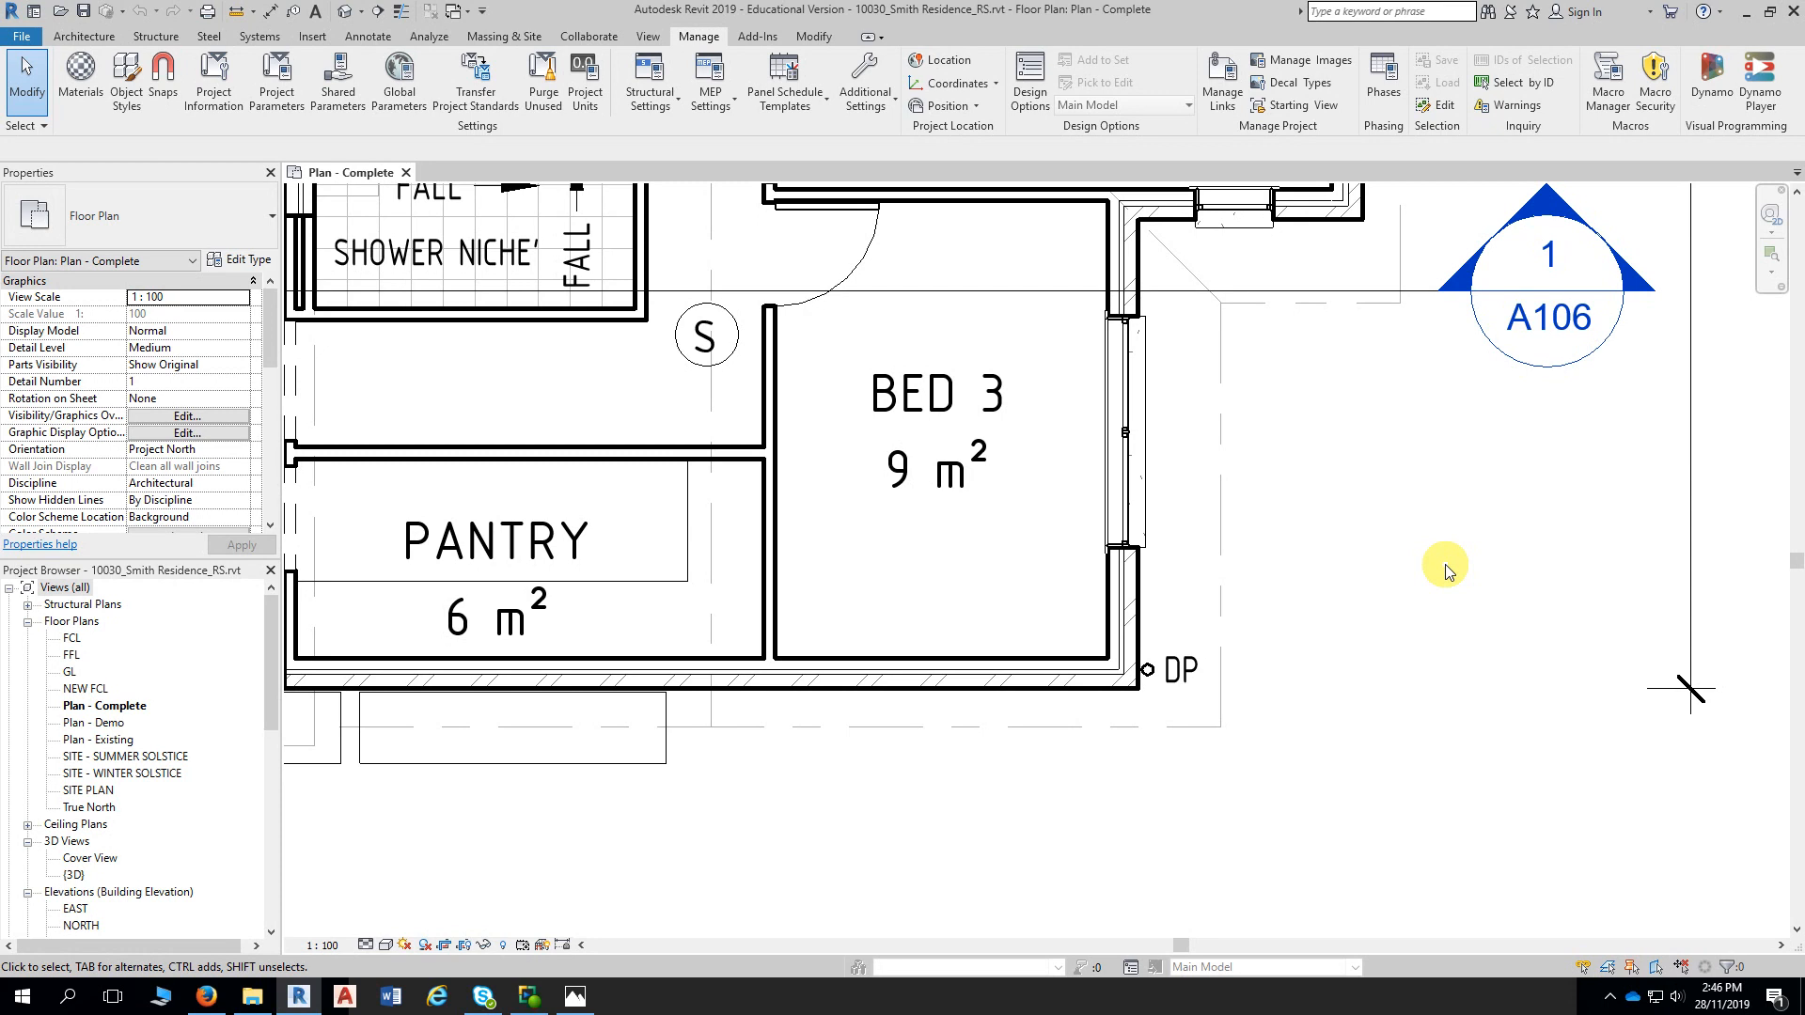
scroll(1444, 569, down, 3)
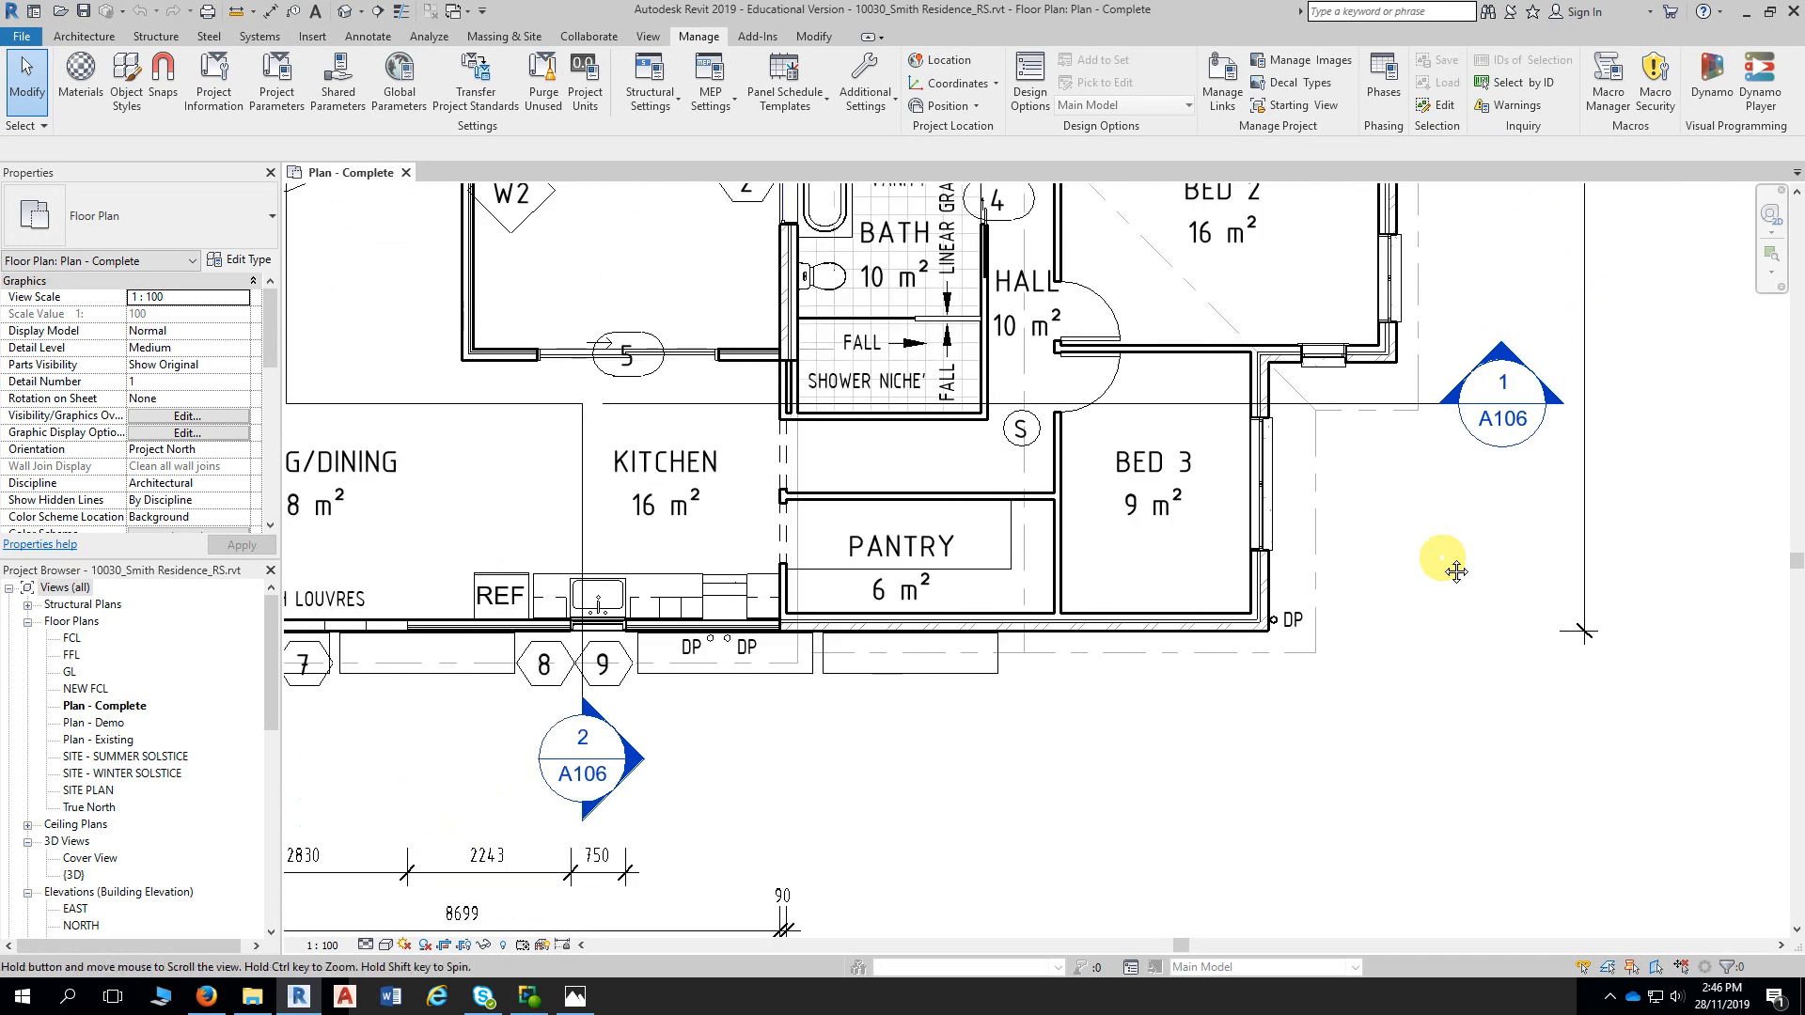
scroll(1391, 663, down, 3)
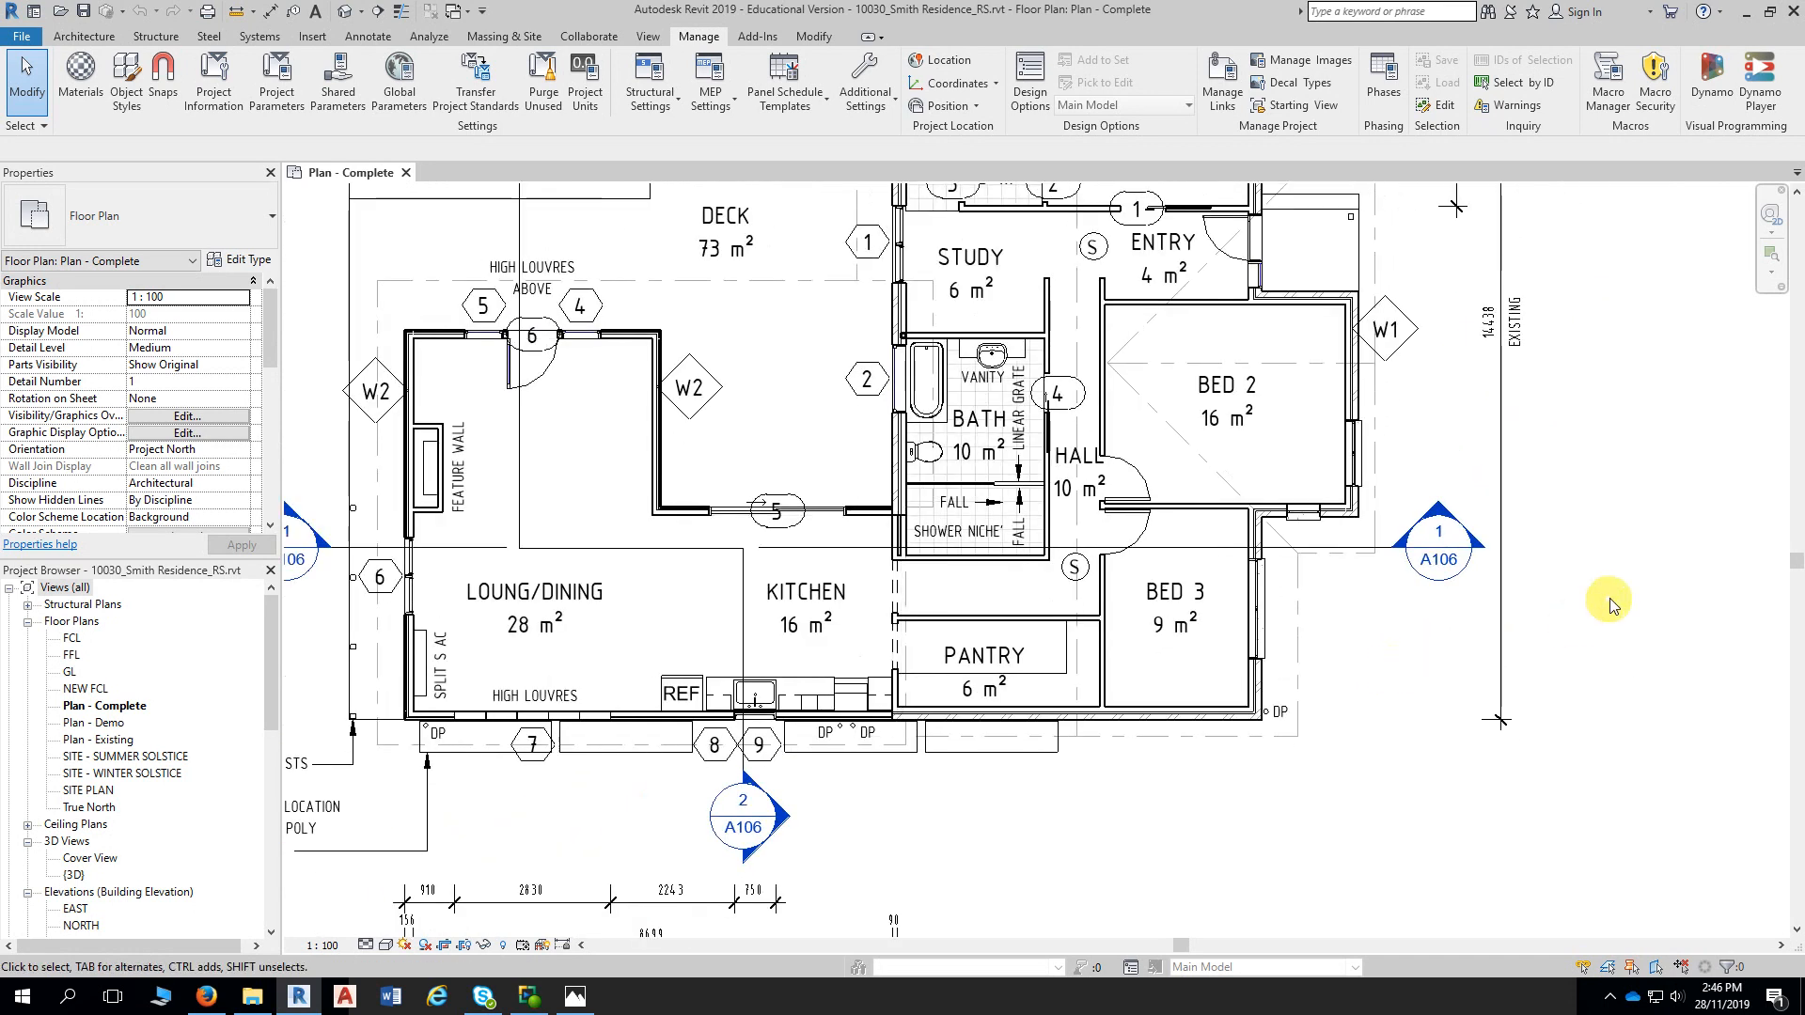
middle_drag(1621, 613, 1570, 685)
middle_drag(1593, 609, 1558, 668)
scroll(1560, 684, down, 1)
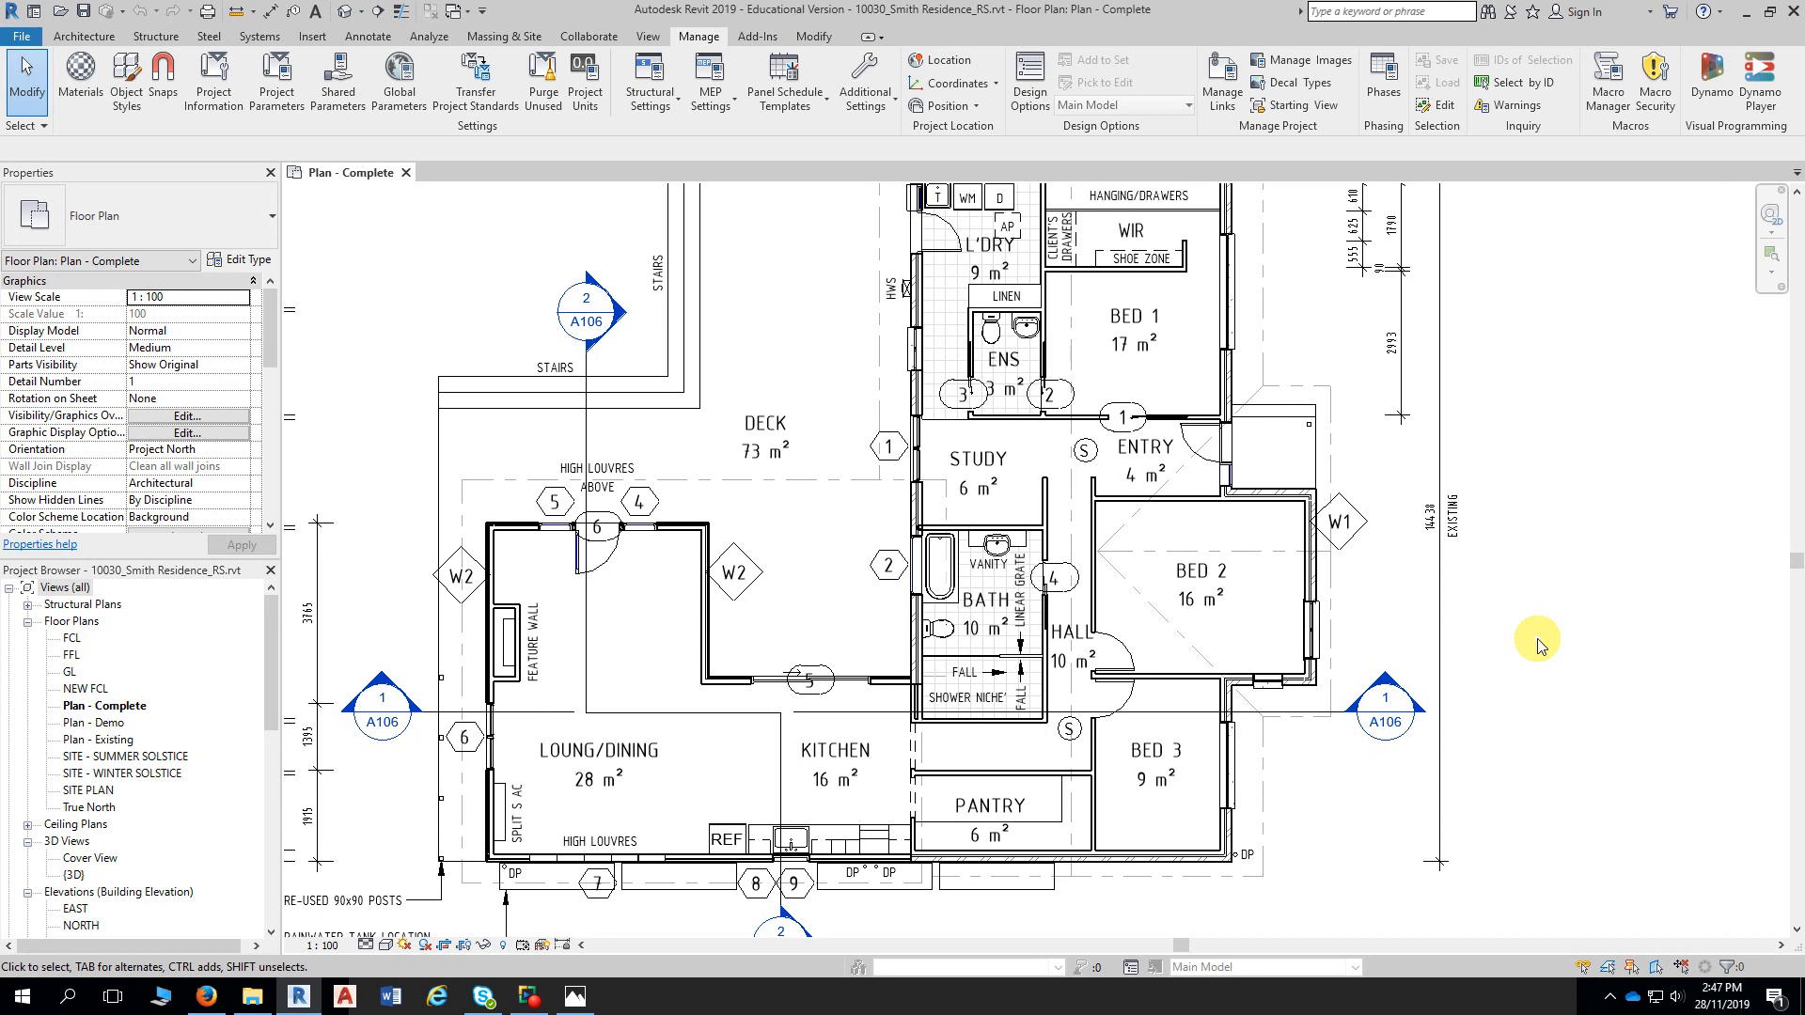
scroll(1537, 639, down, 1)
scroll(1222, 818, up, 3)
scroll(1163, 769, up, 2)
scroll(1148, 685, up, 2)
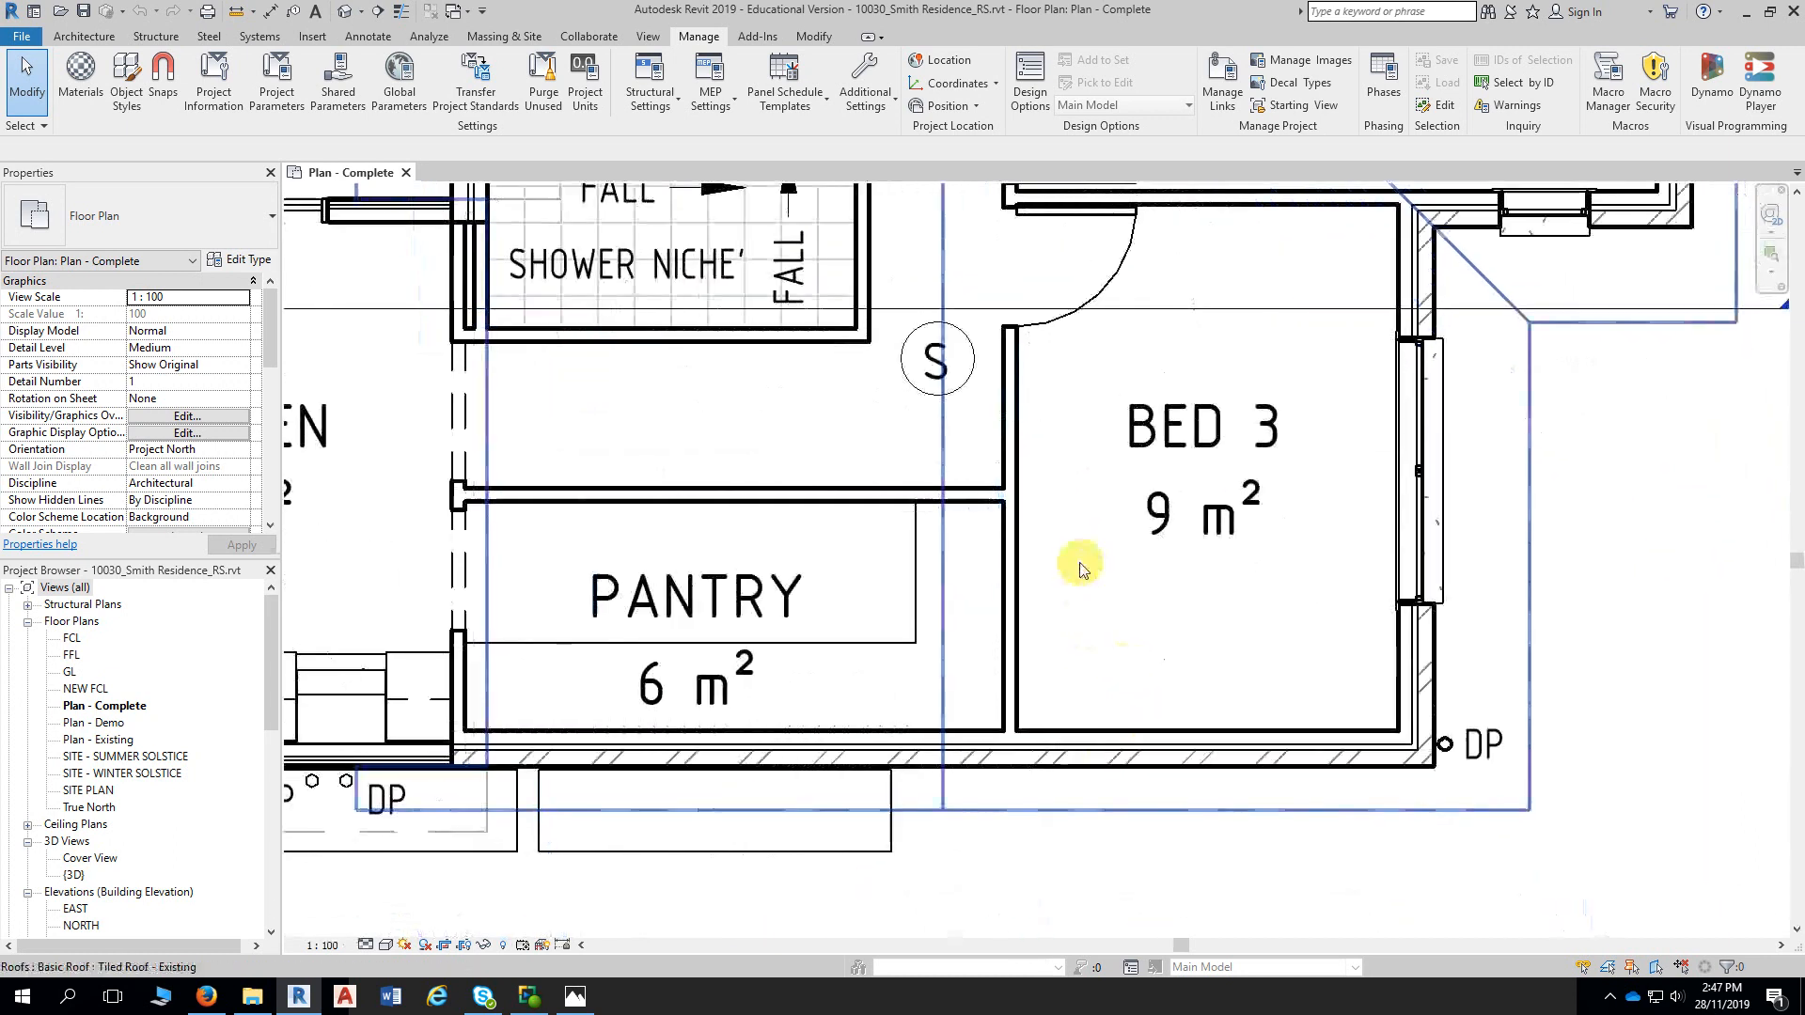
scroll(1087, 590, up, 1)
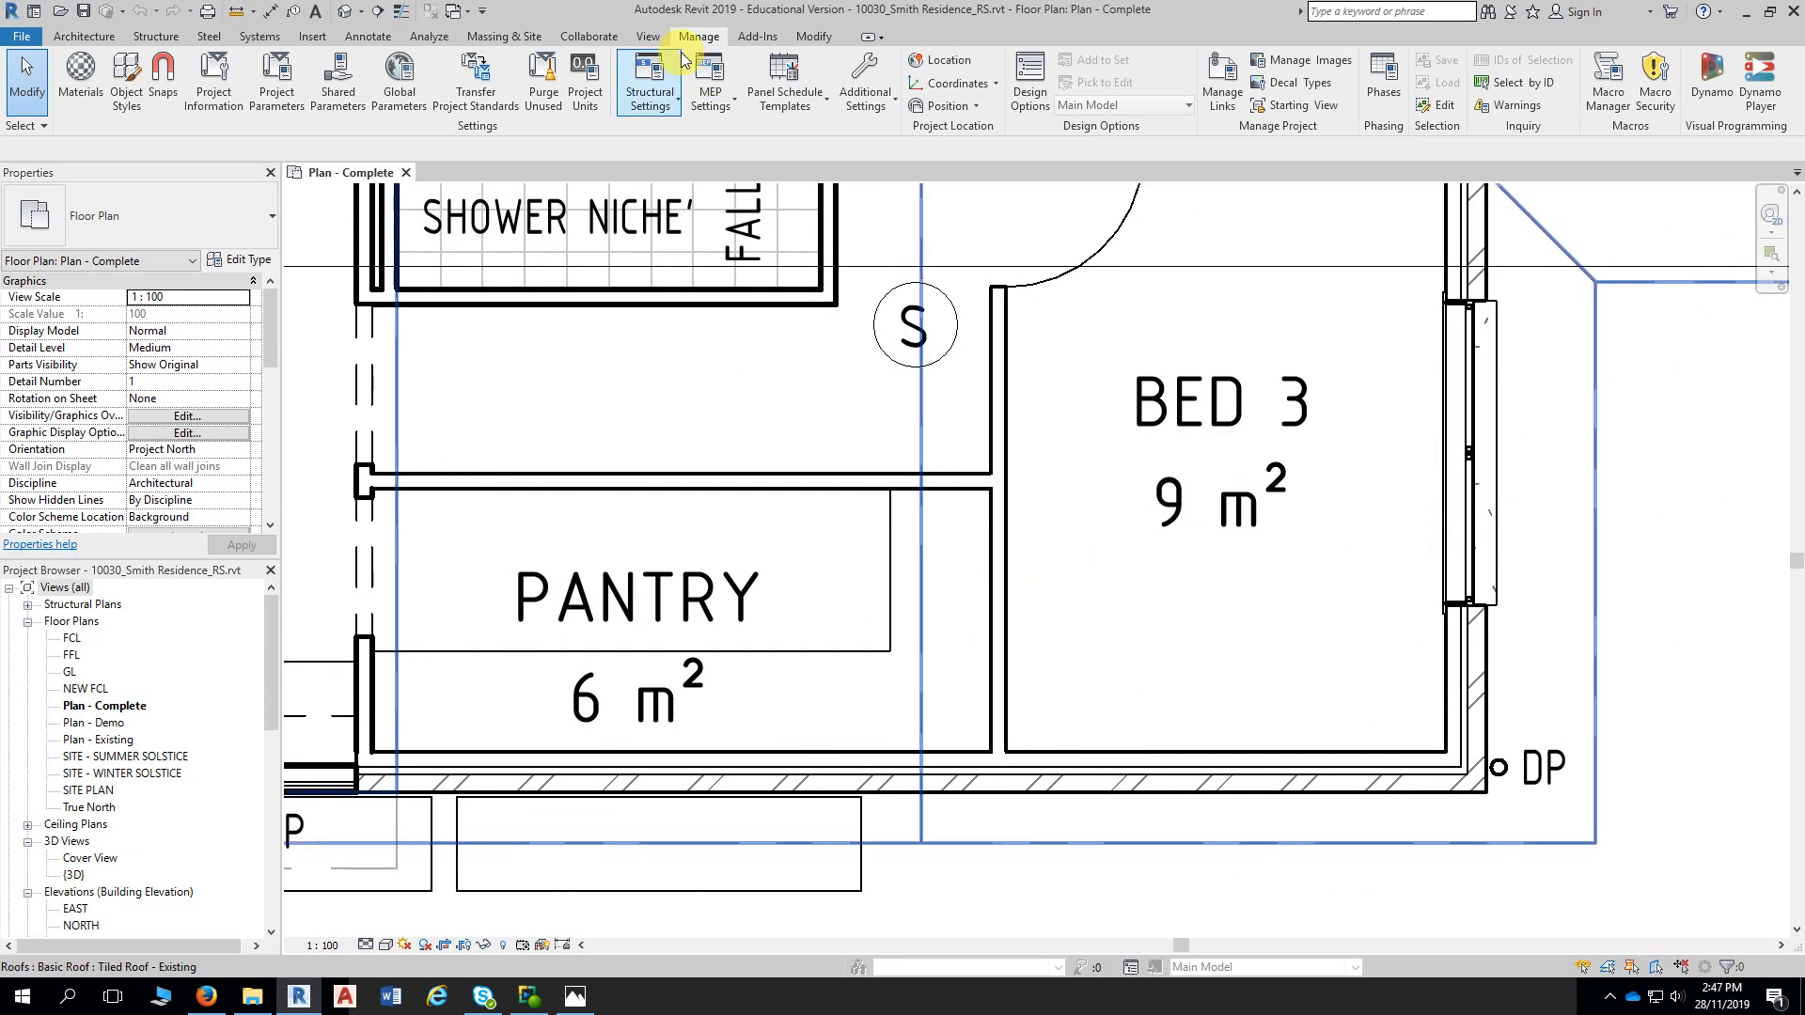
Override the Bed 3 side of the wall between the Pantry and Bed 3 with the Thin Lines style using Linework
click(807, 38)
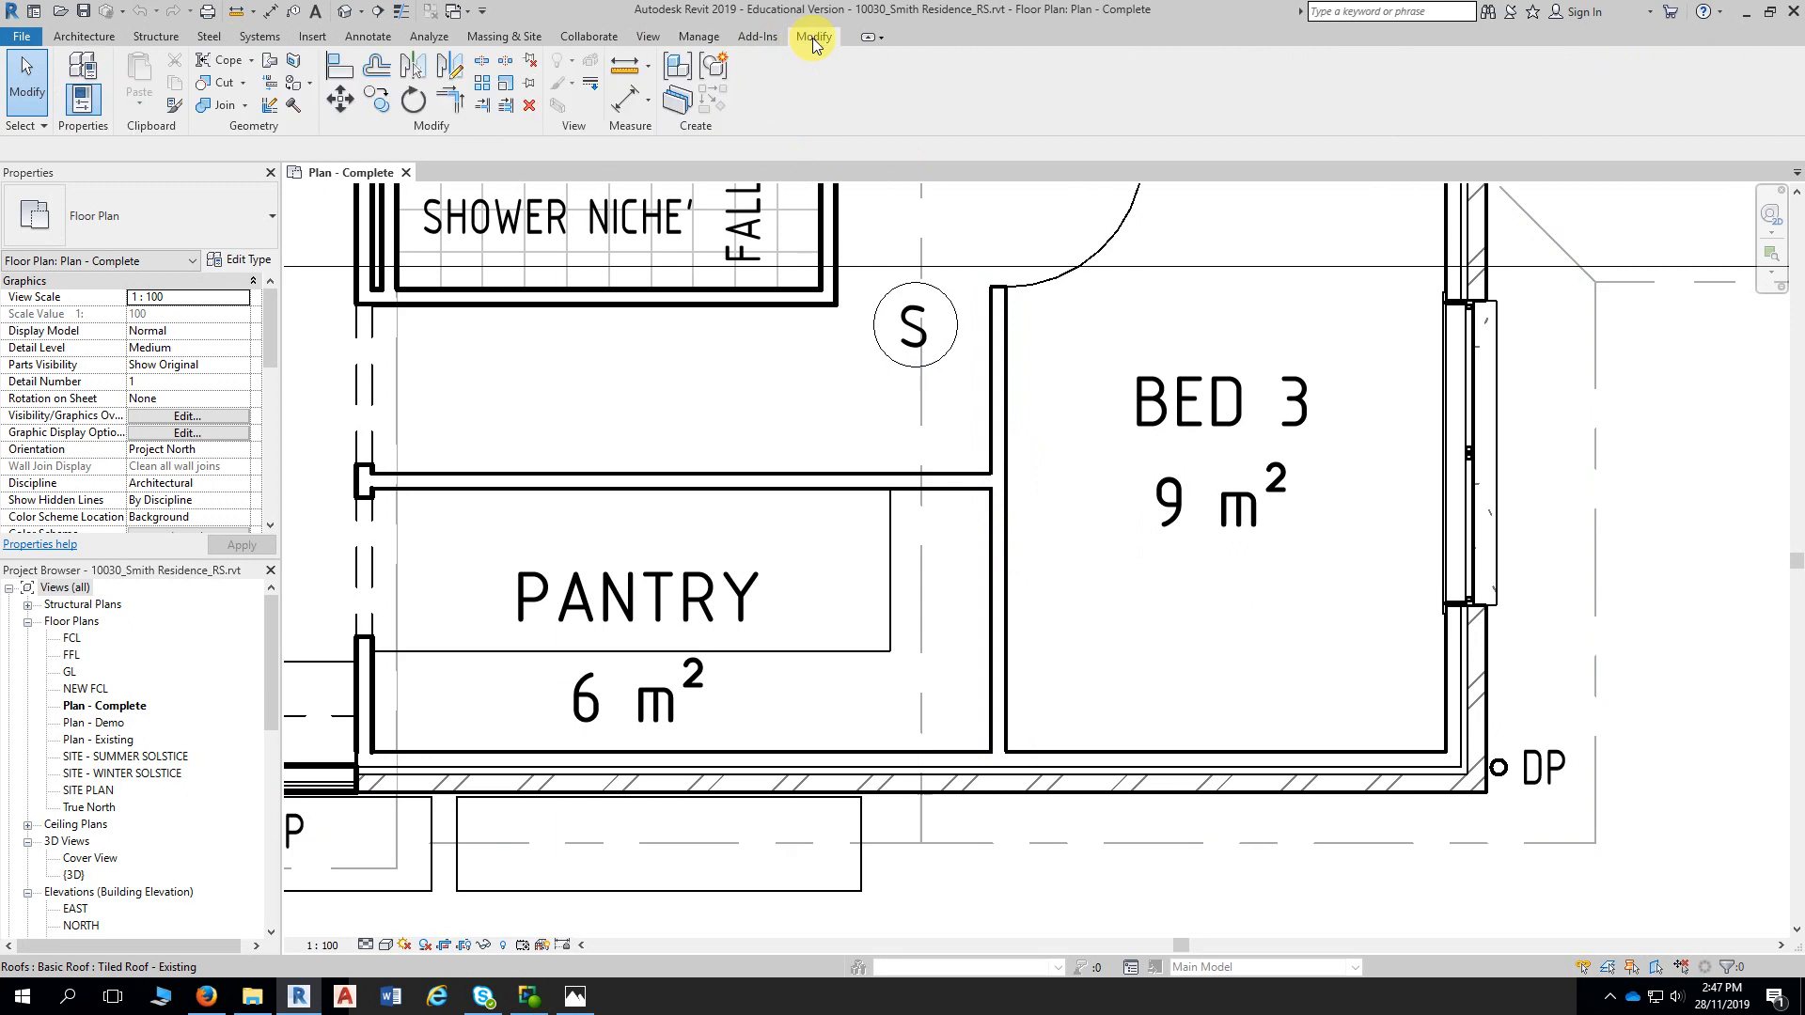
click(592, 89)
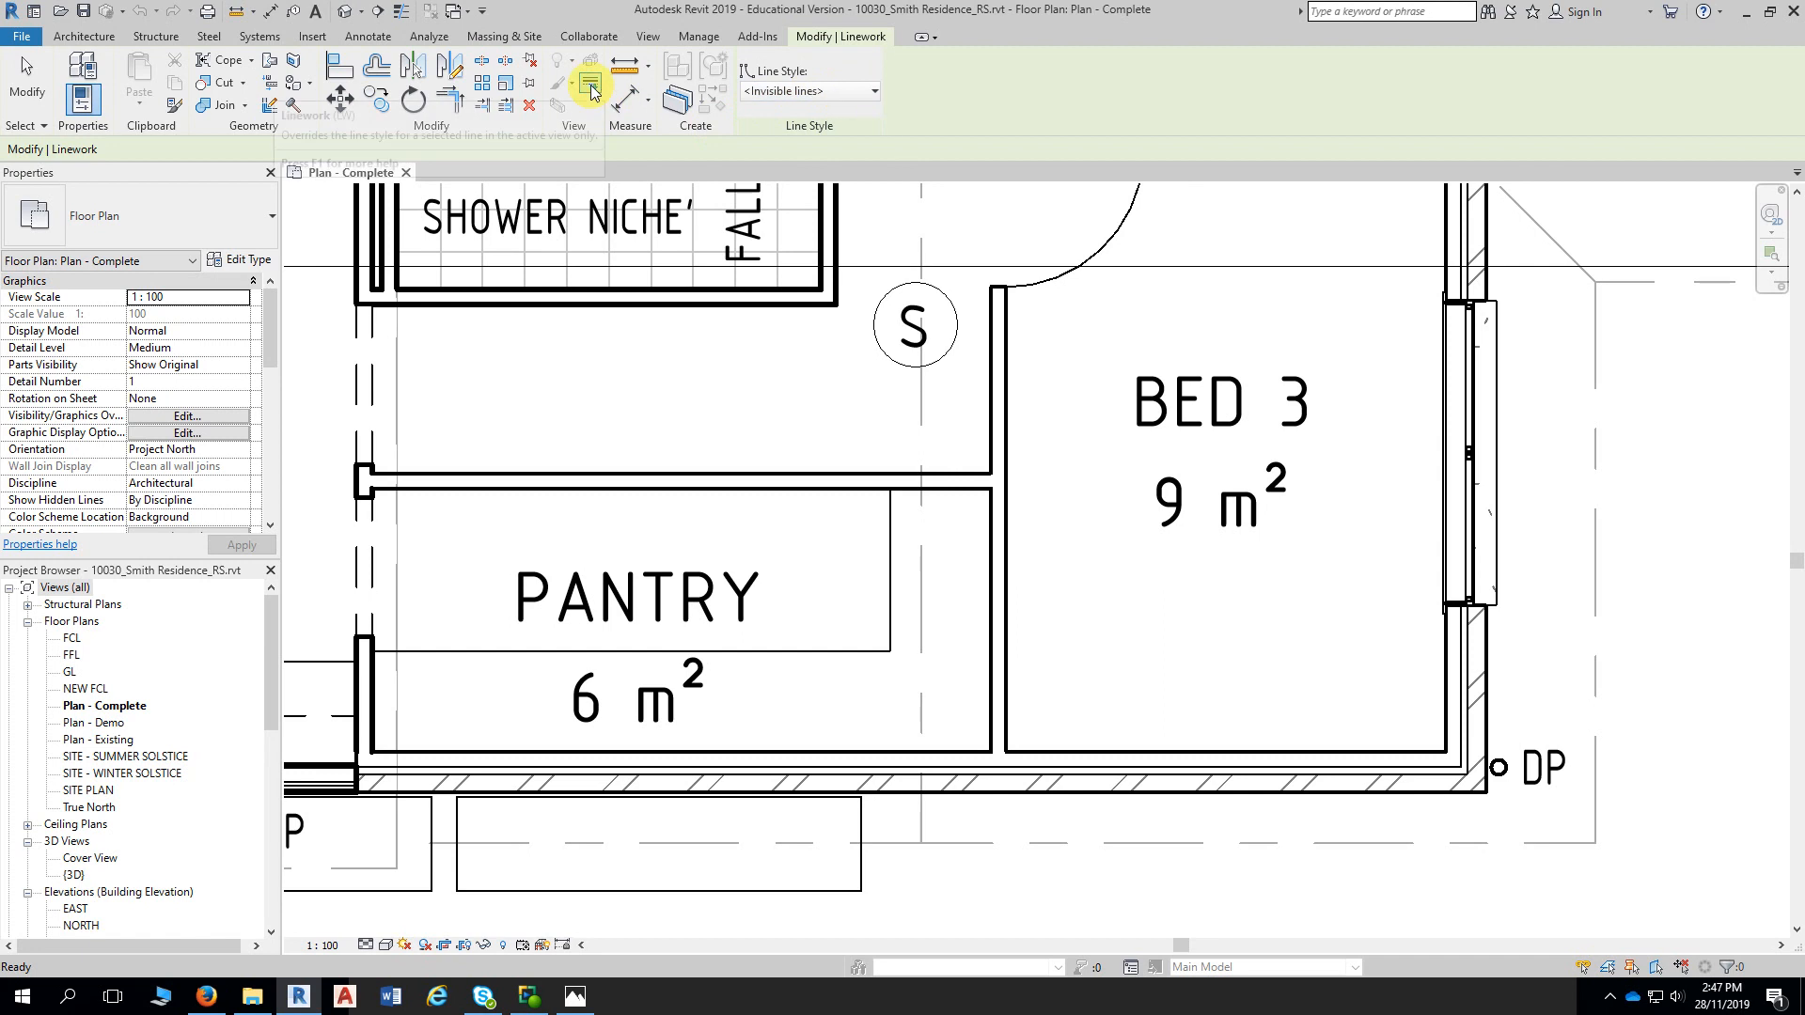
click(841, 93)
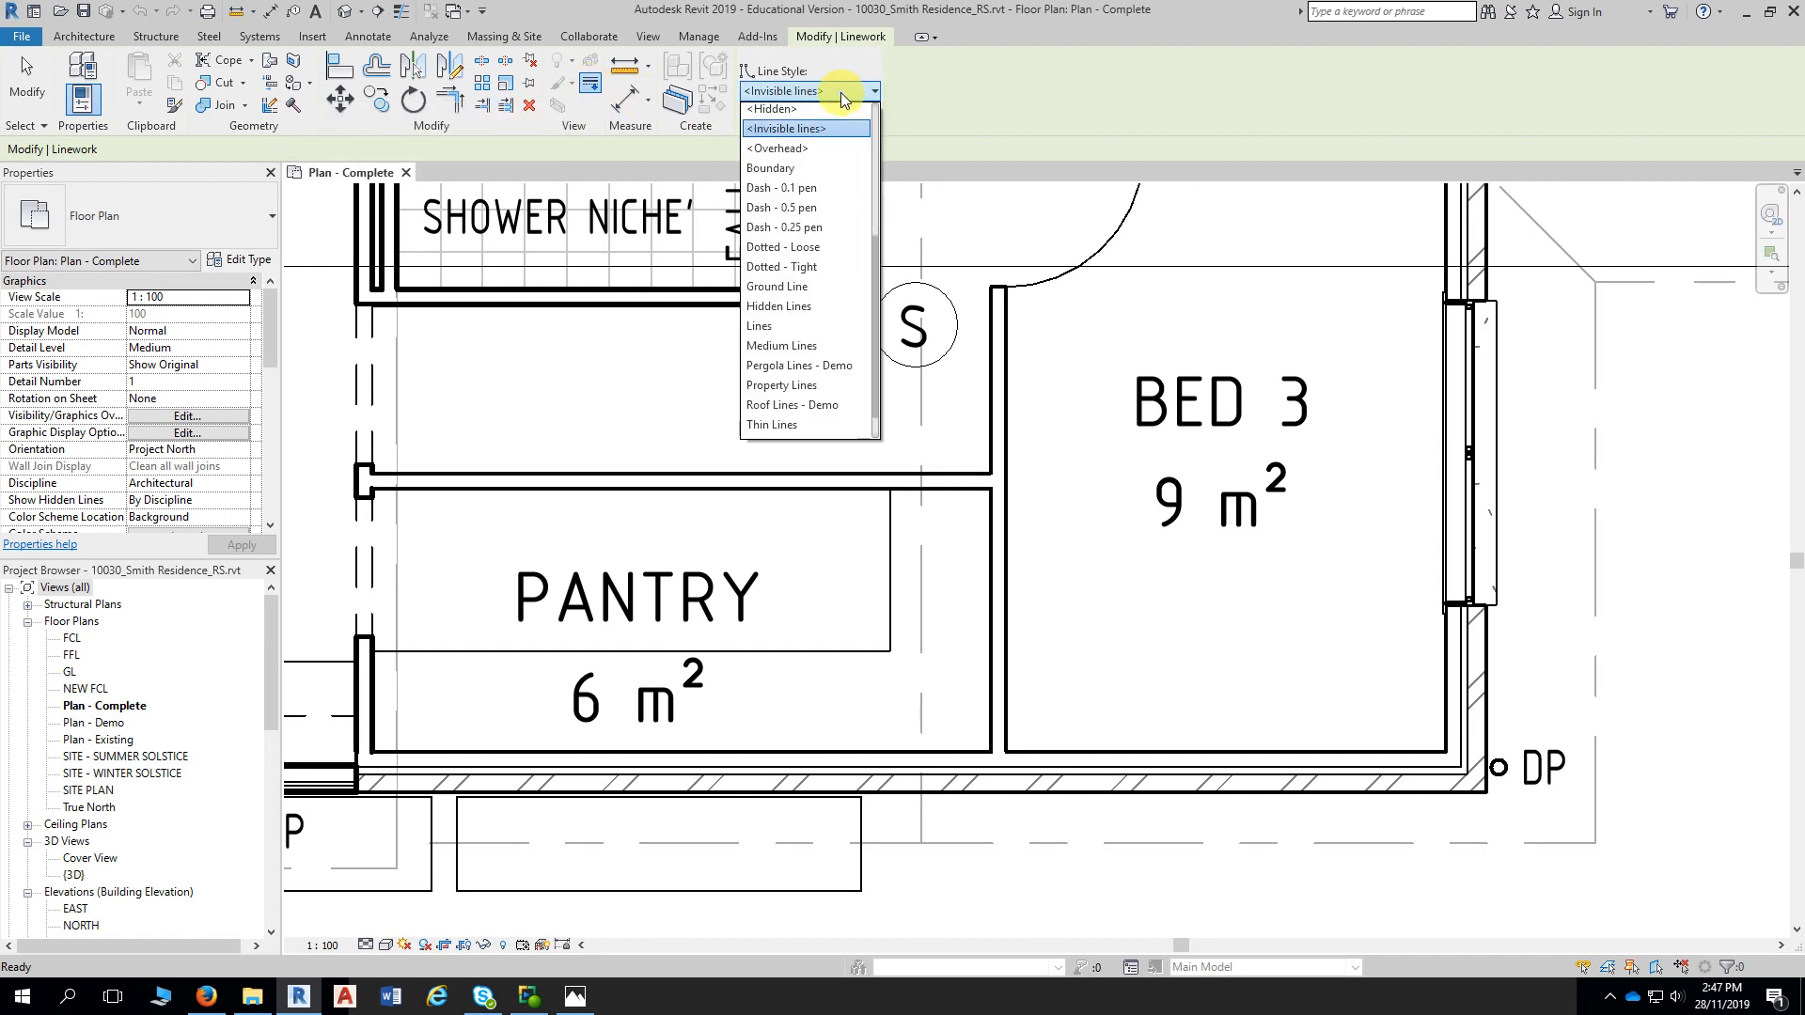
drag(874, 256, 870, 316)
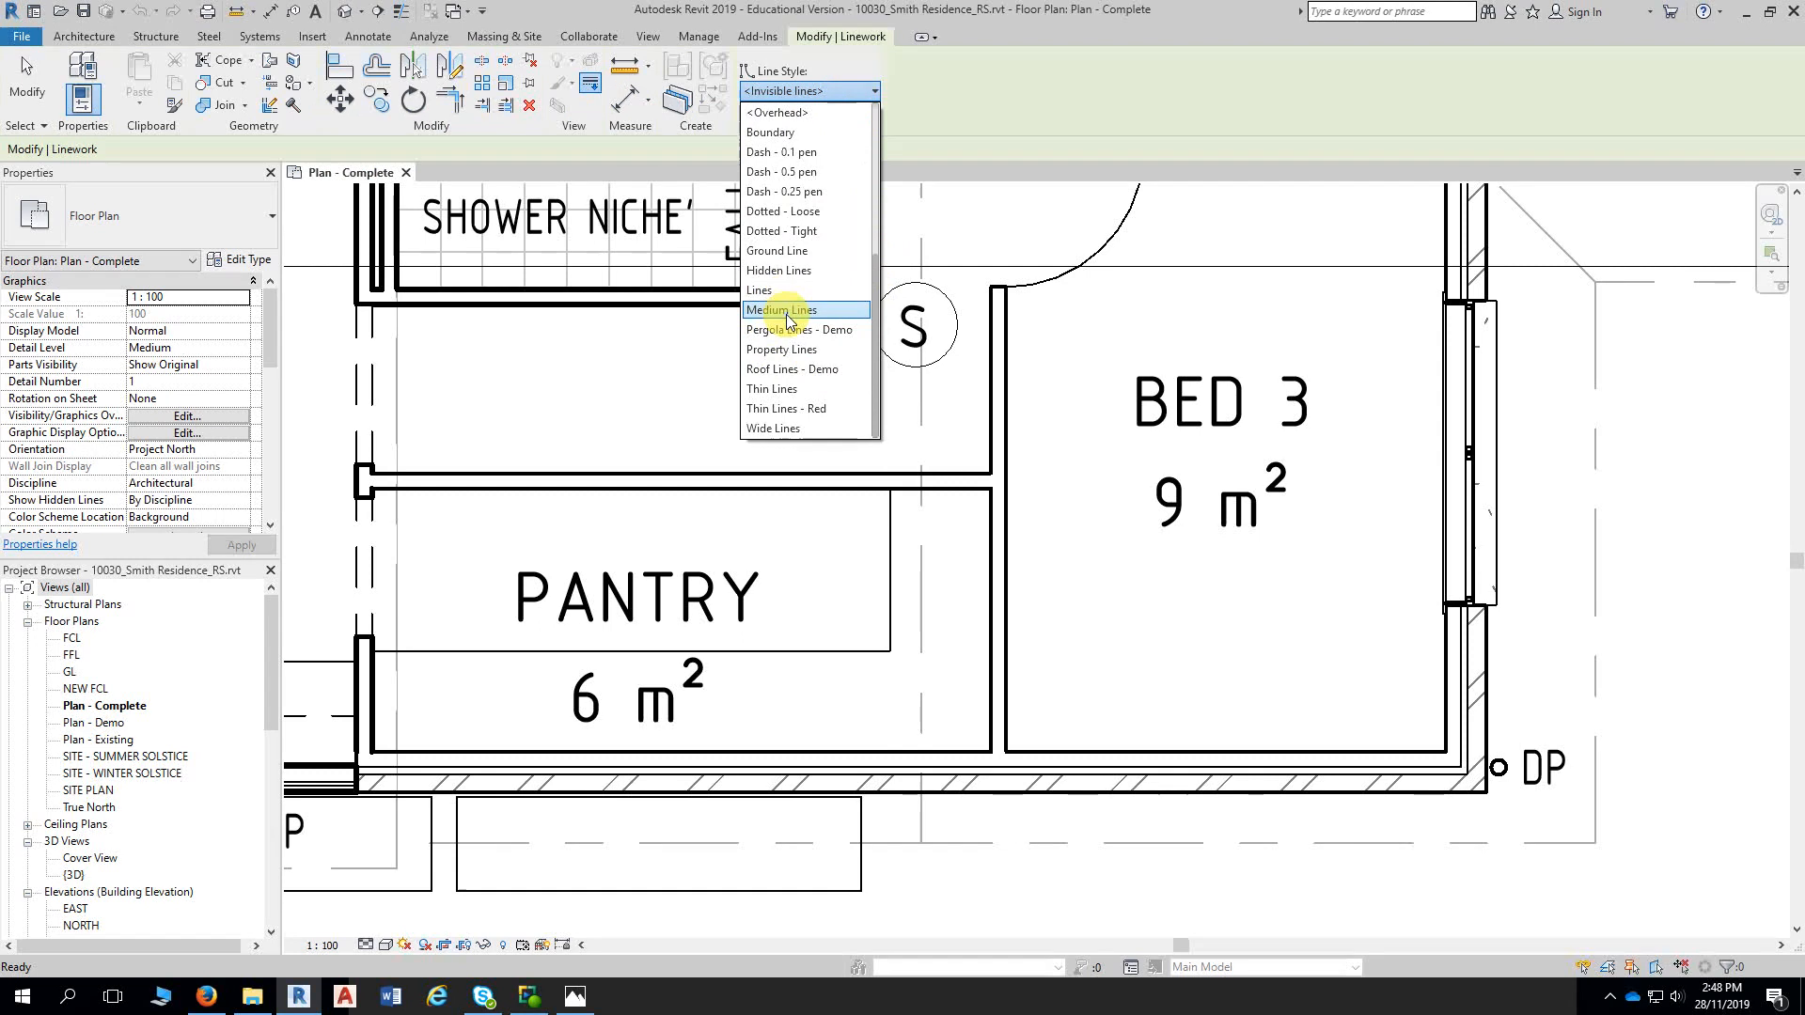
click(781, 390)
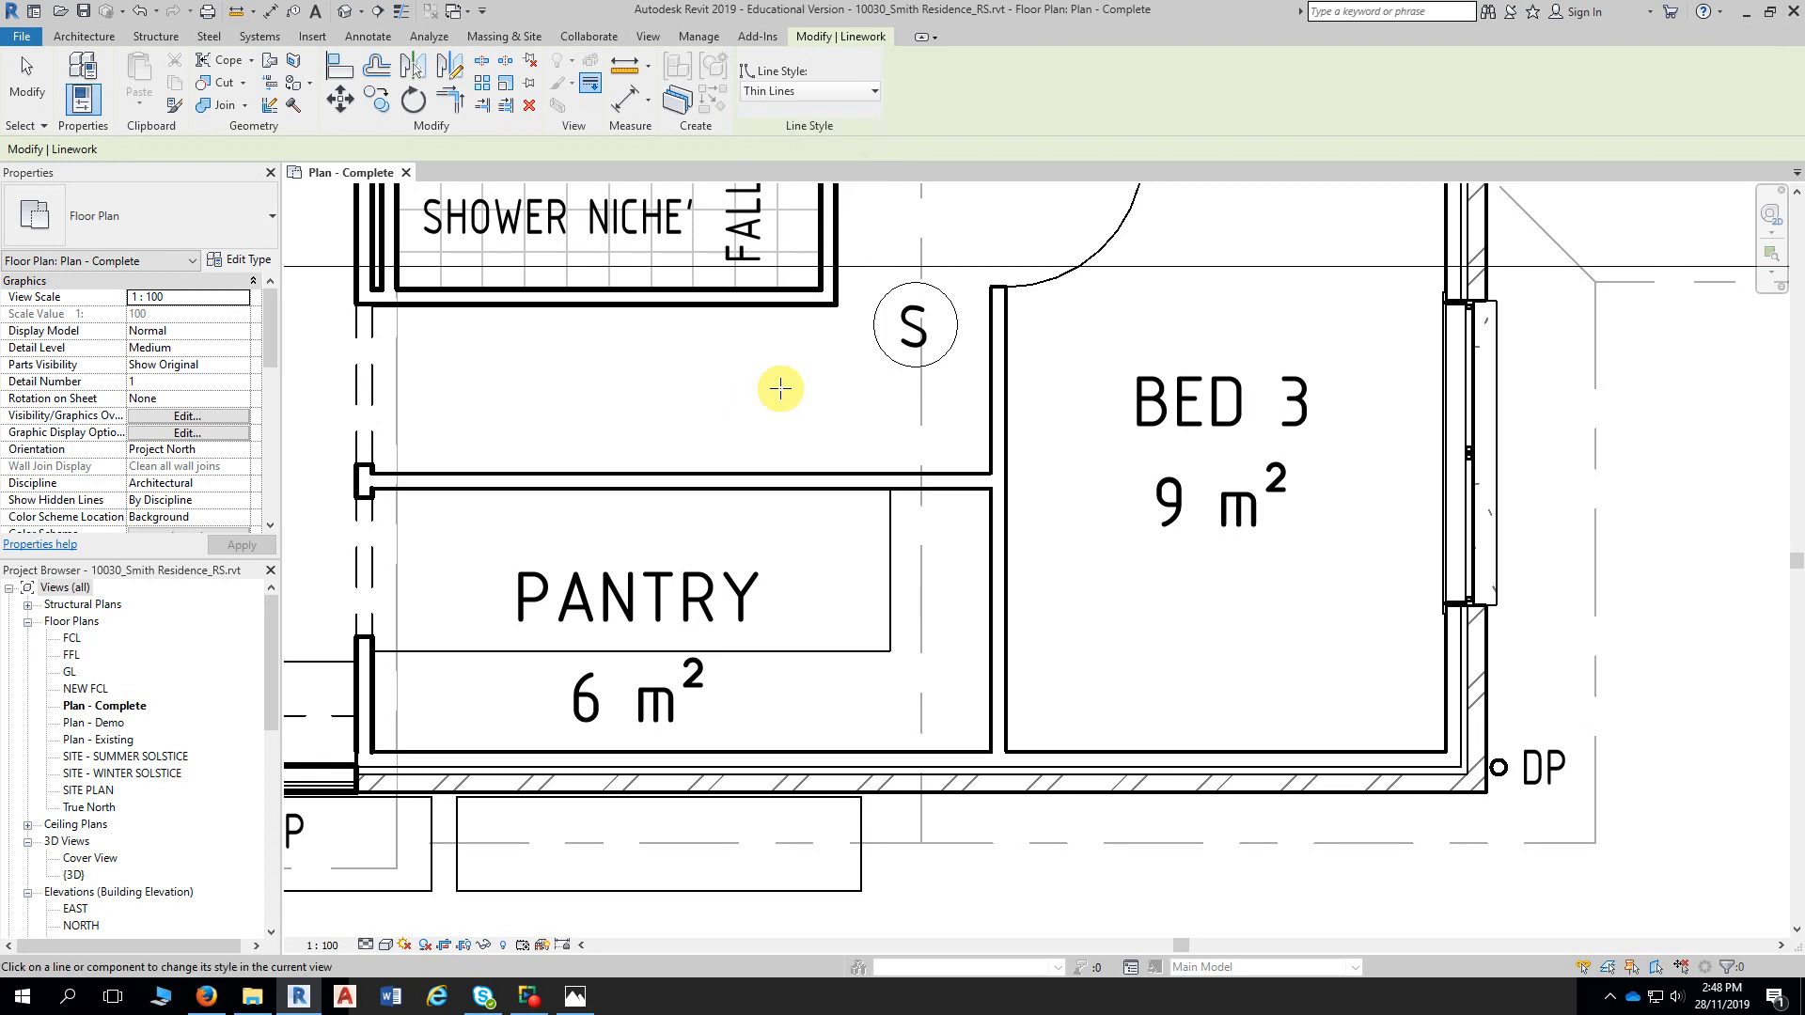
click(1006, 394)
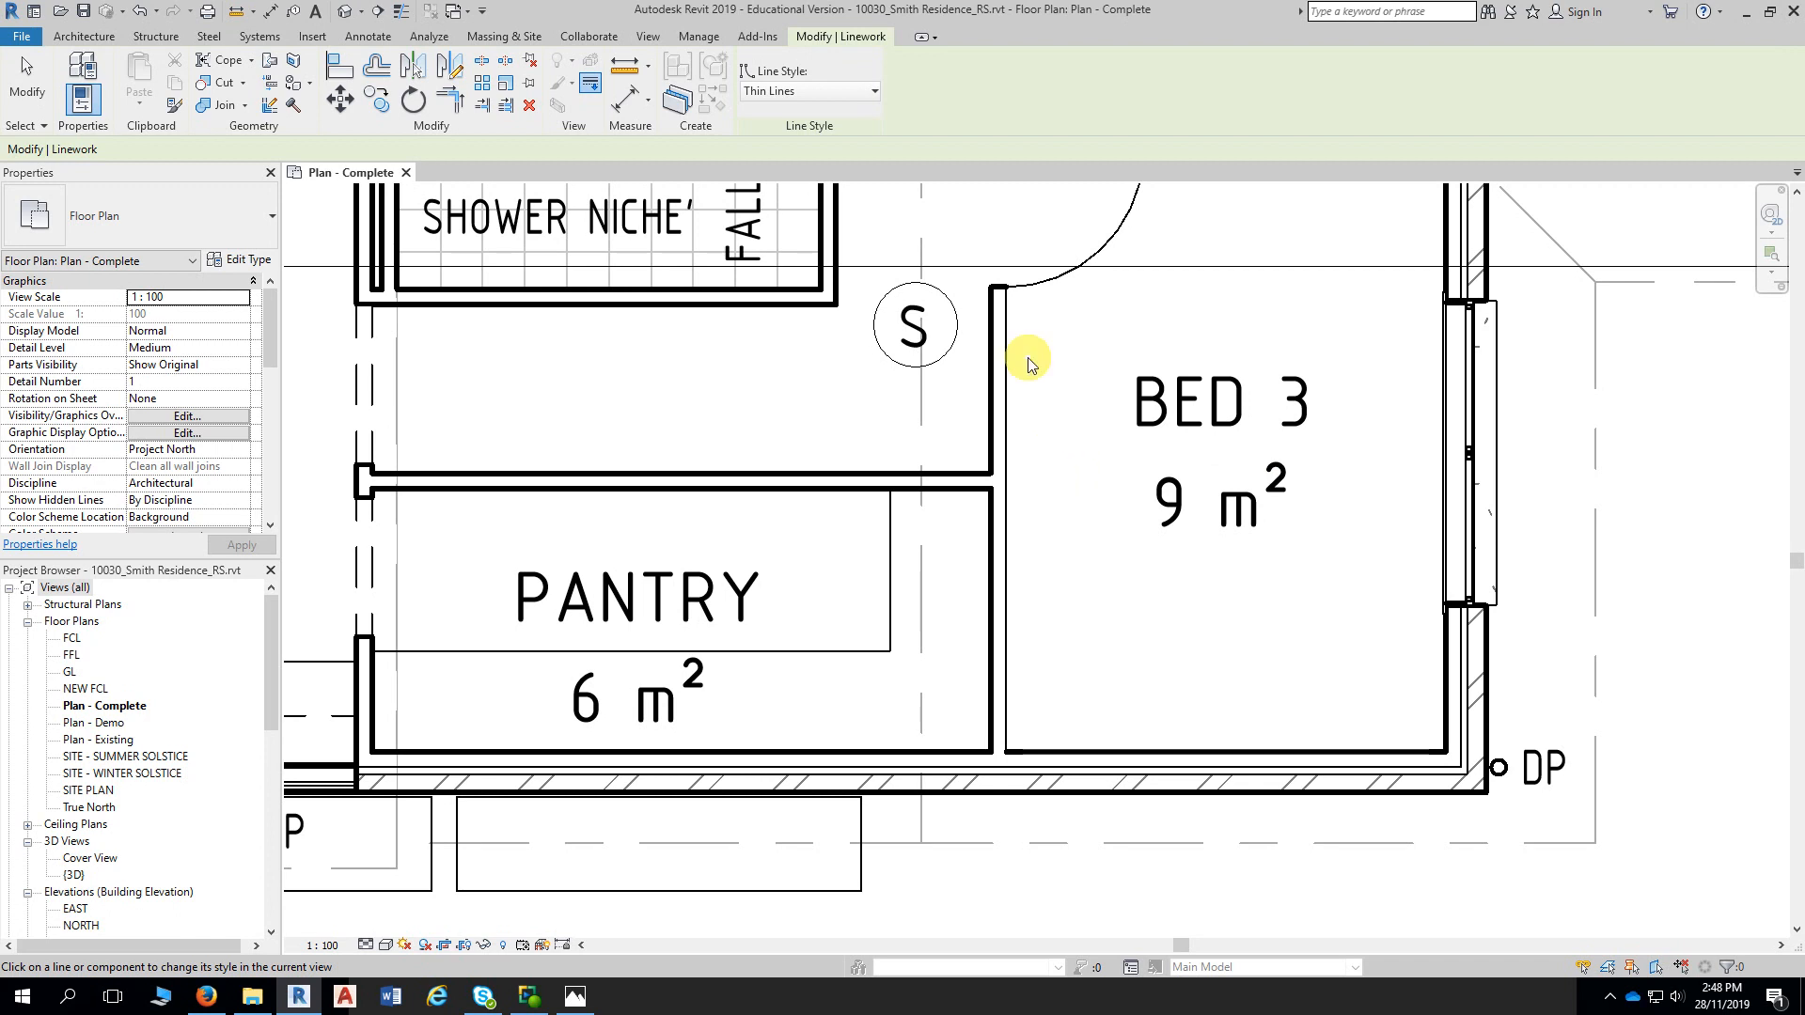
Apply the Medium Lines style to the inner layer lines of the brick veneer wall at the Bed 3 corner near DP
click(825, 92)
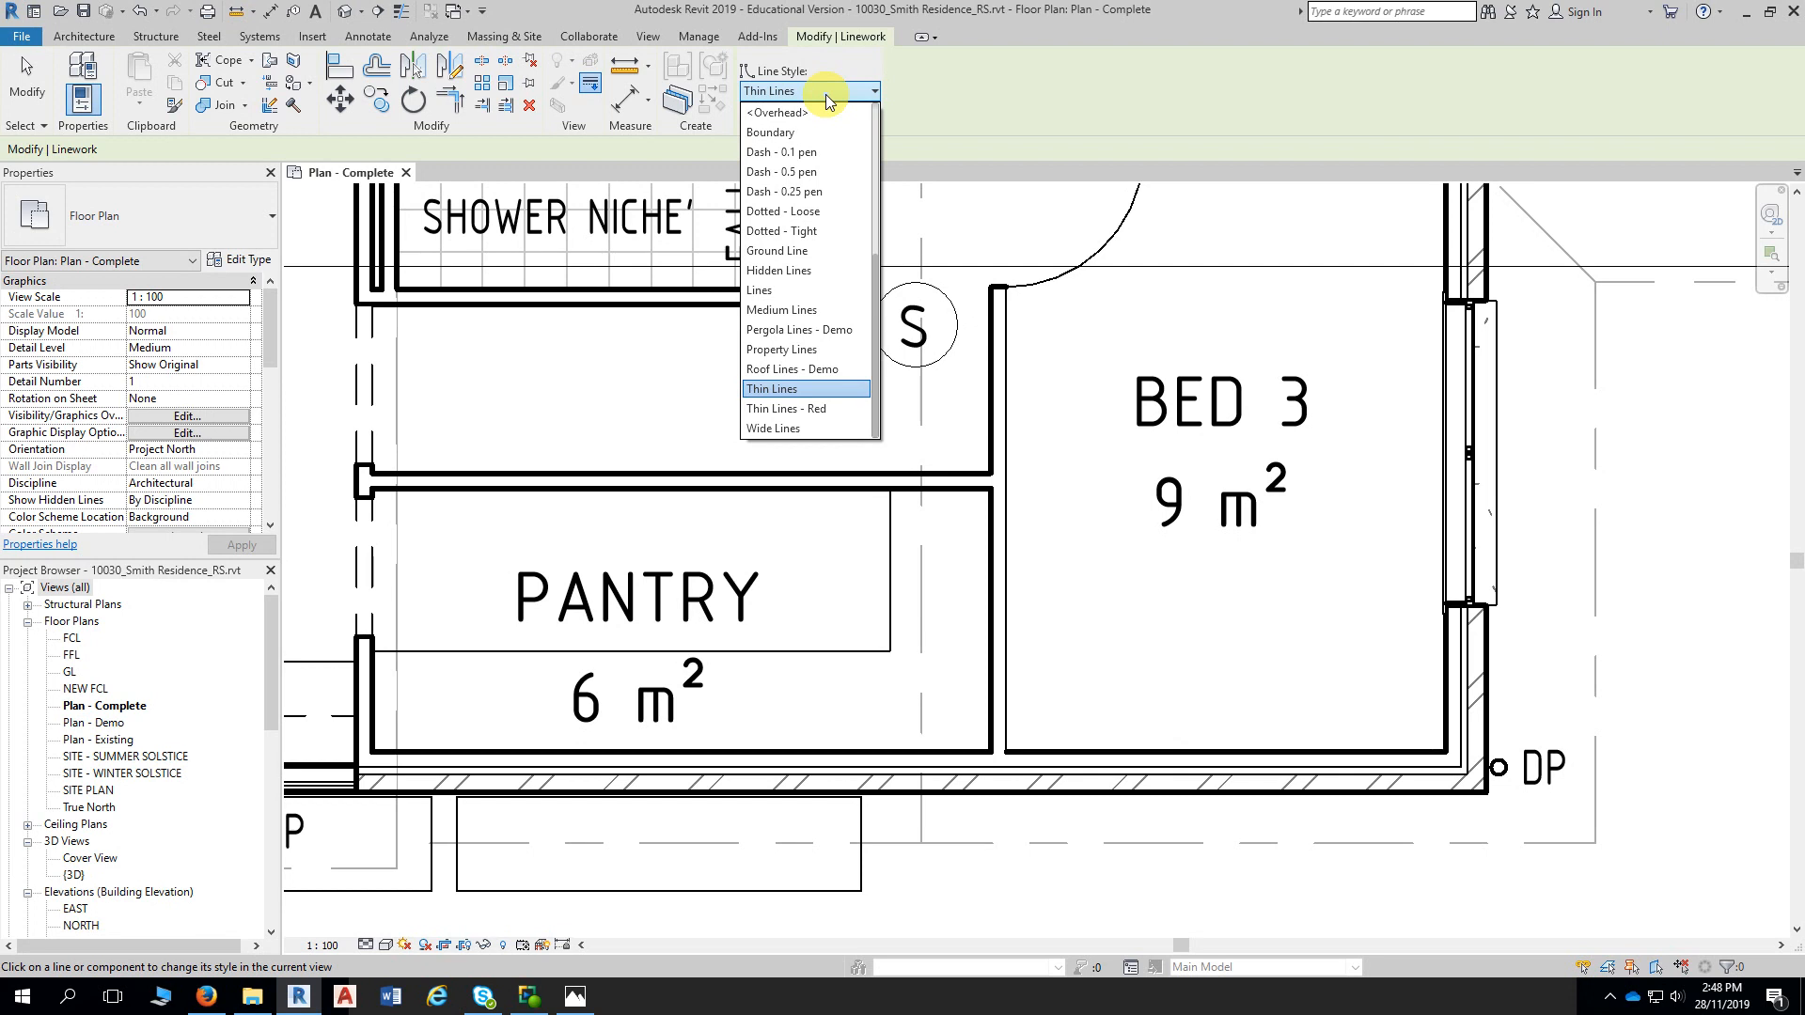
click(781, 311)
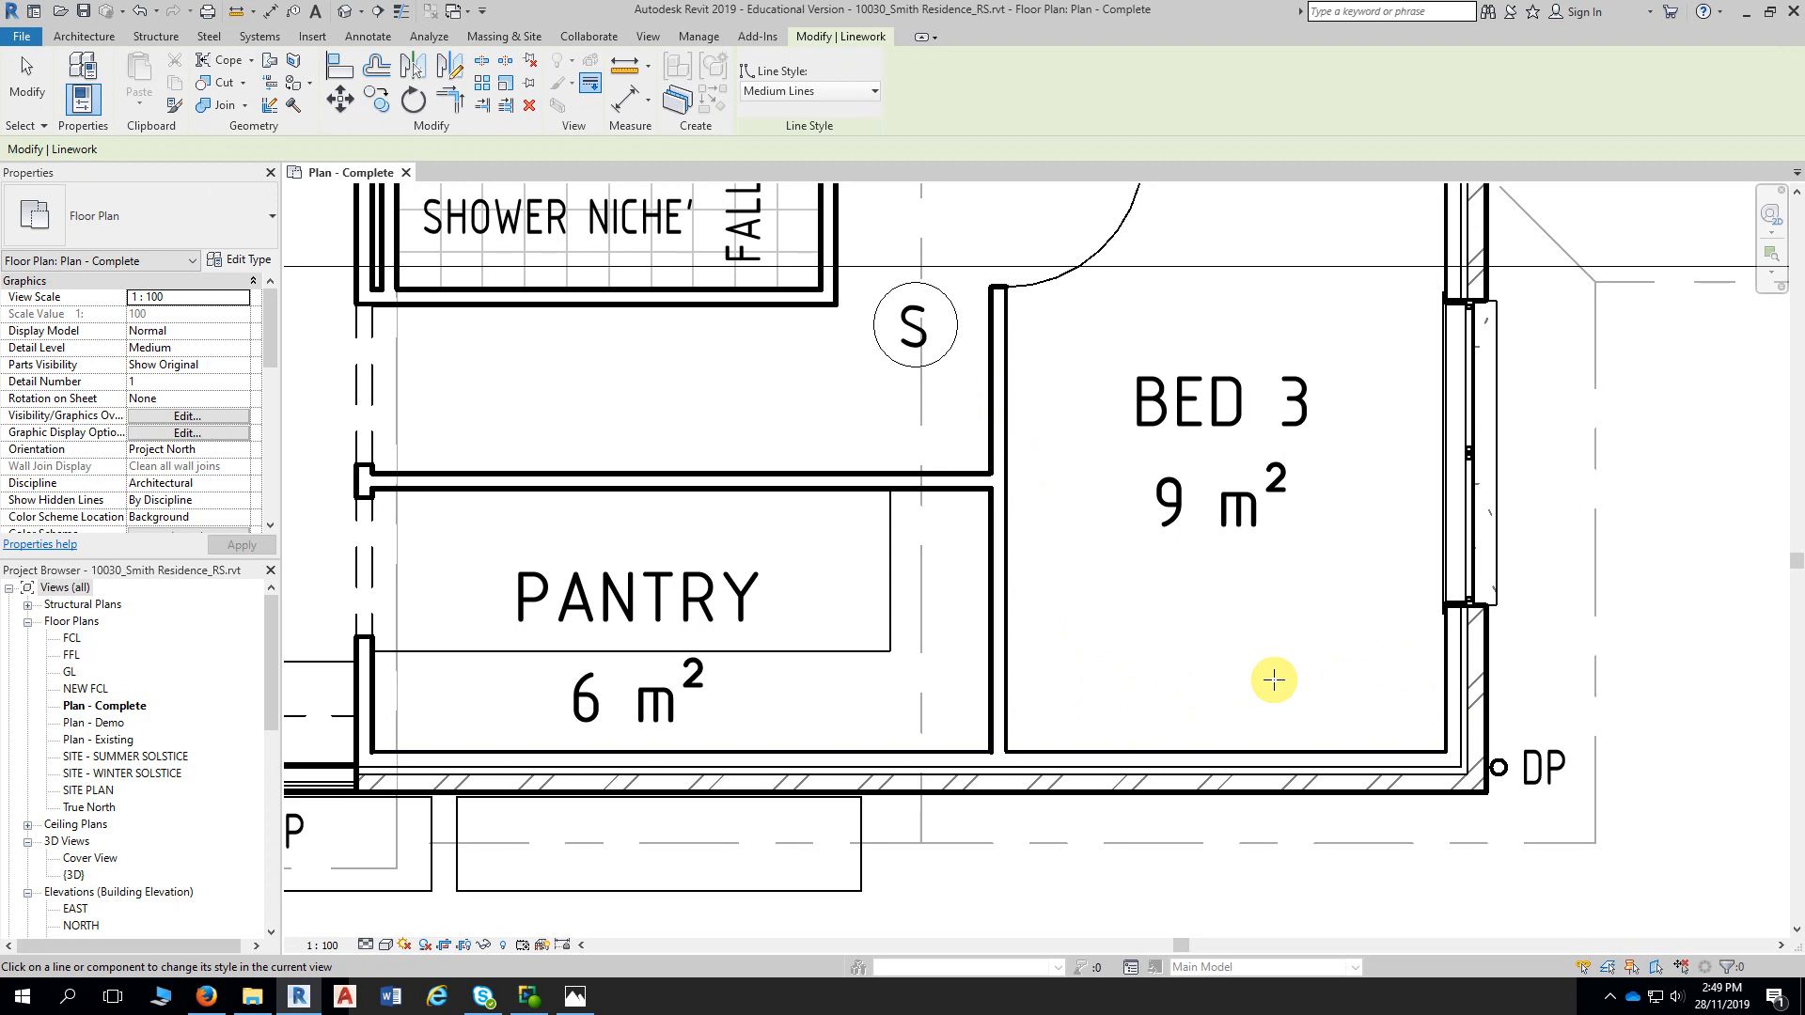
scroll(1363, 665, up, 3)
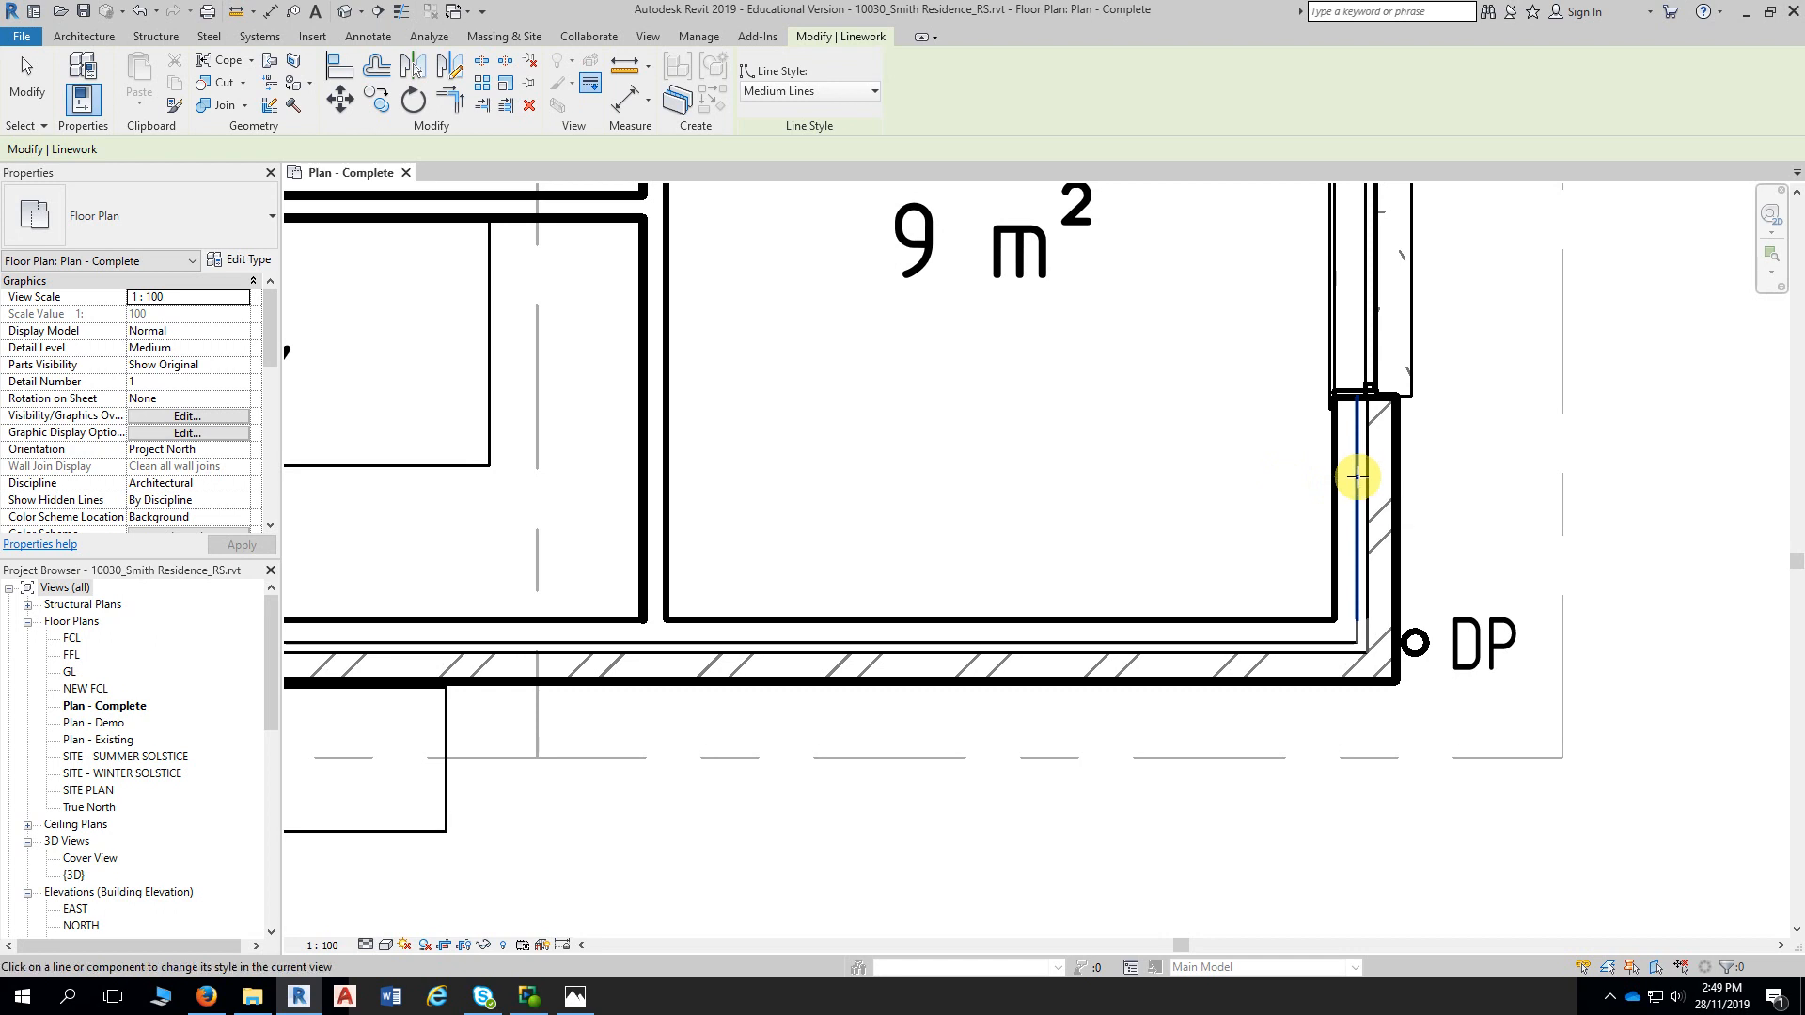
click(1356, 477)
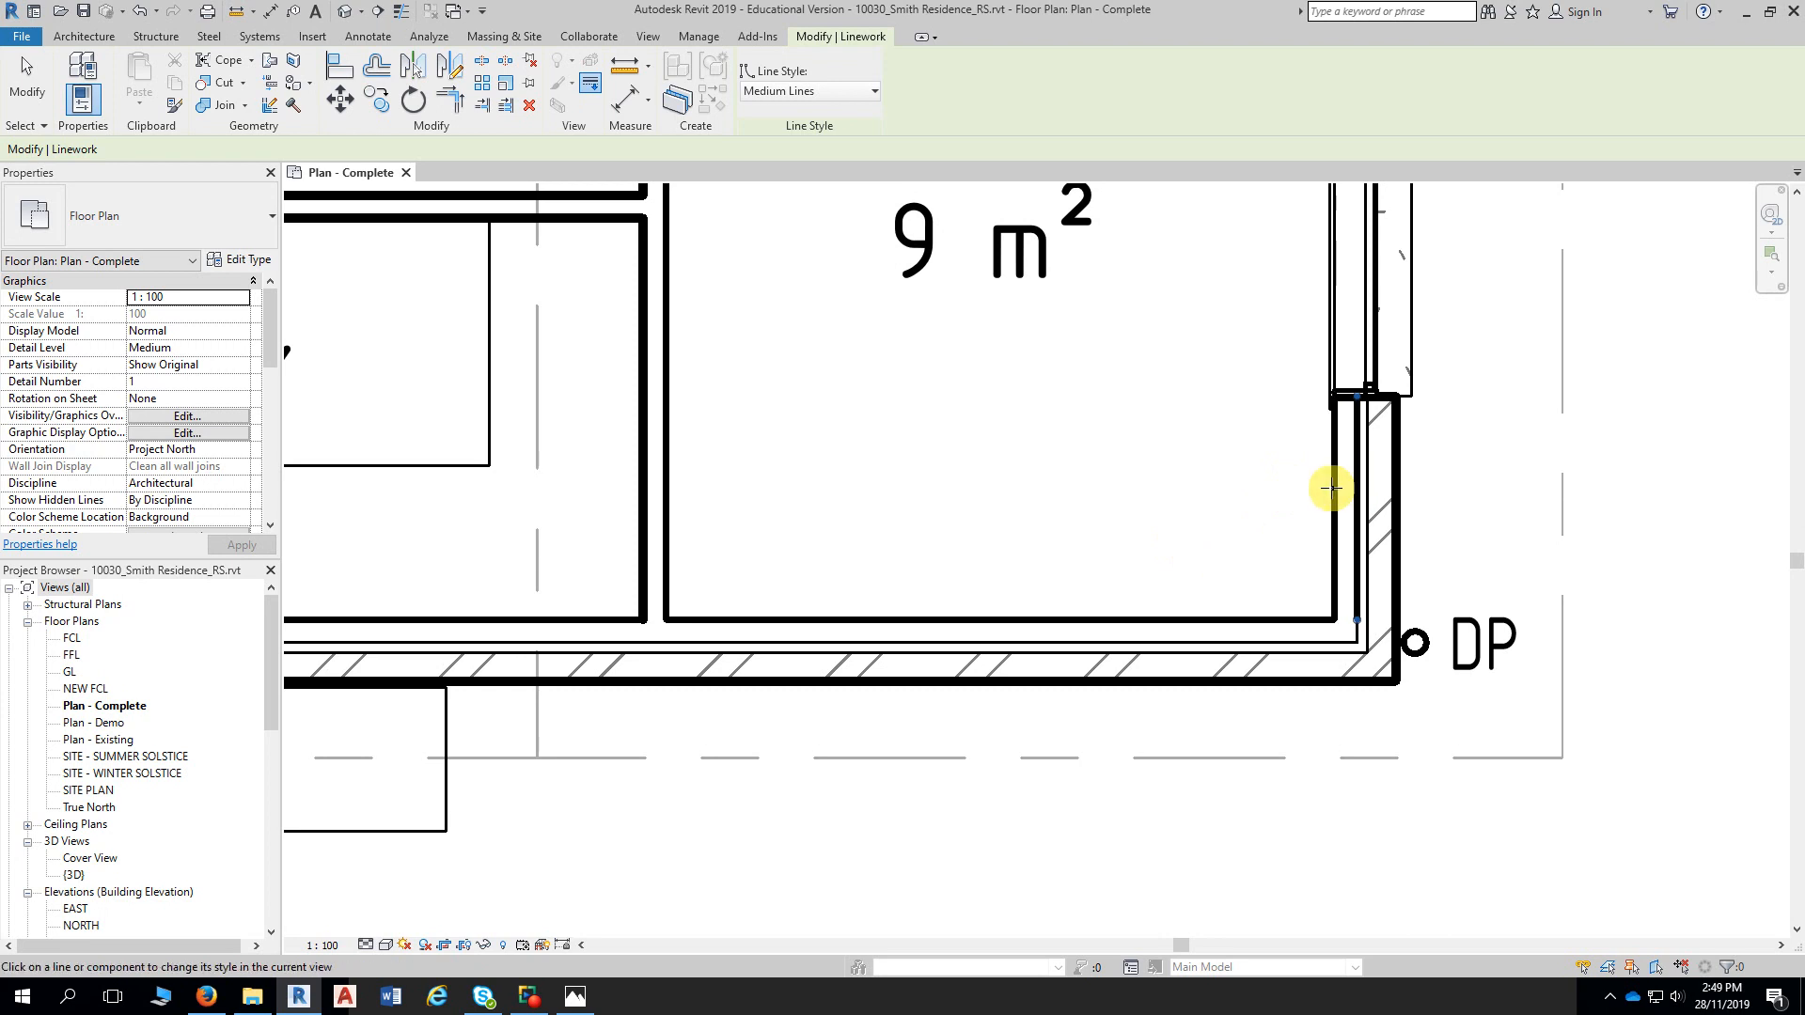
click(1335, 643)
scroll(1418, 737, down, 1)
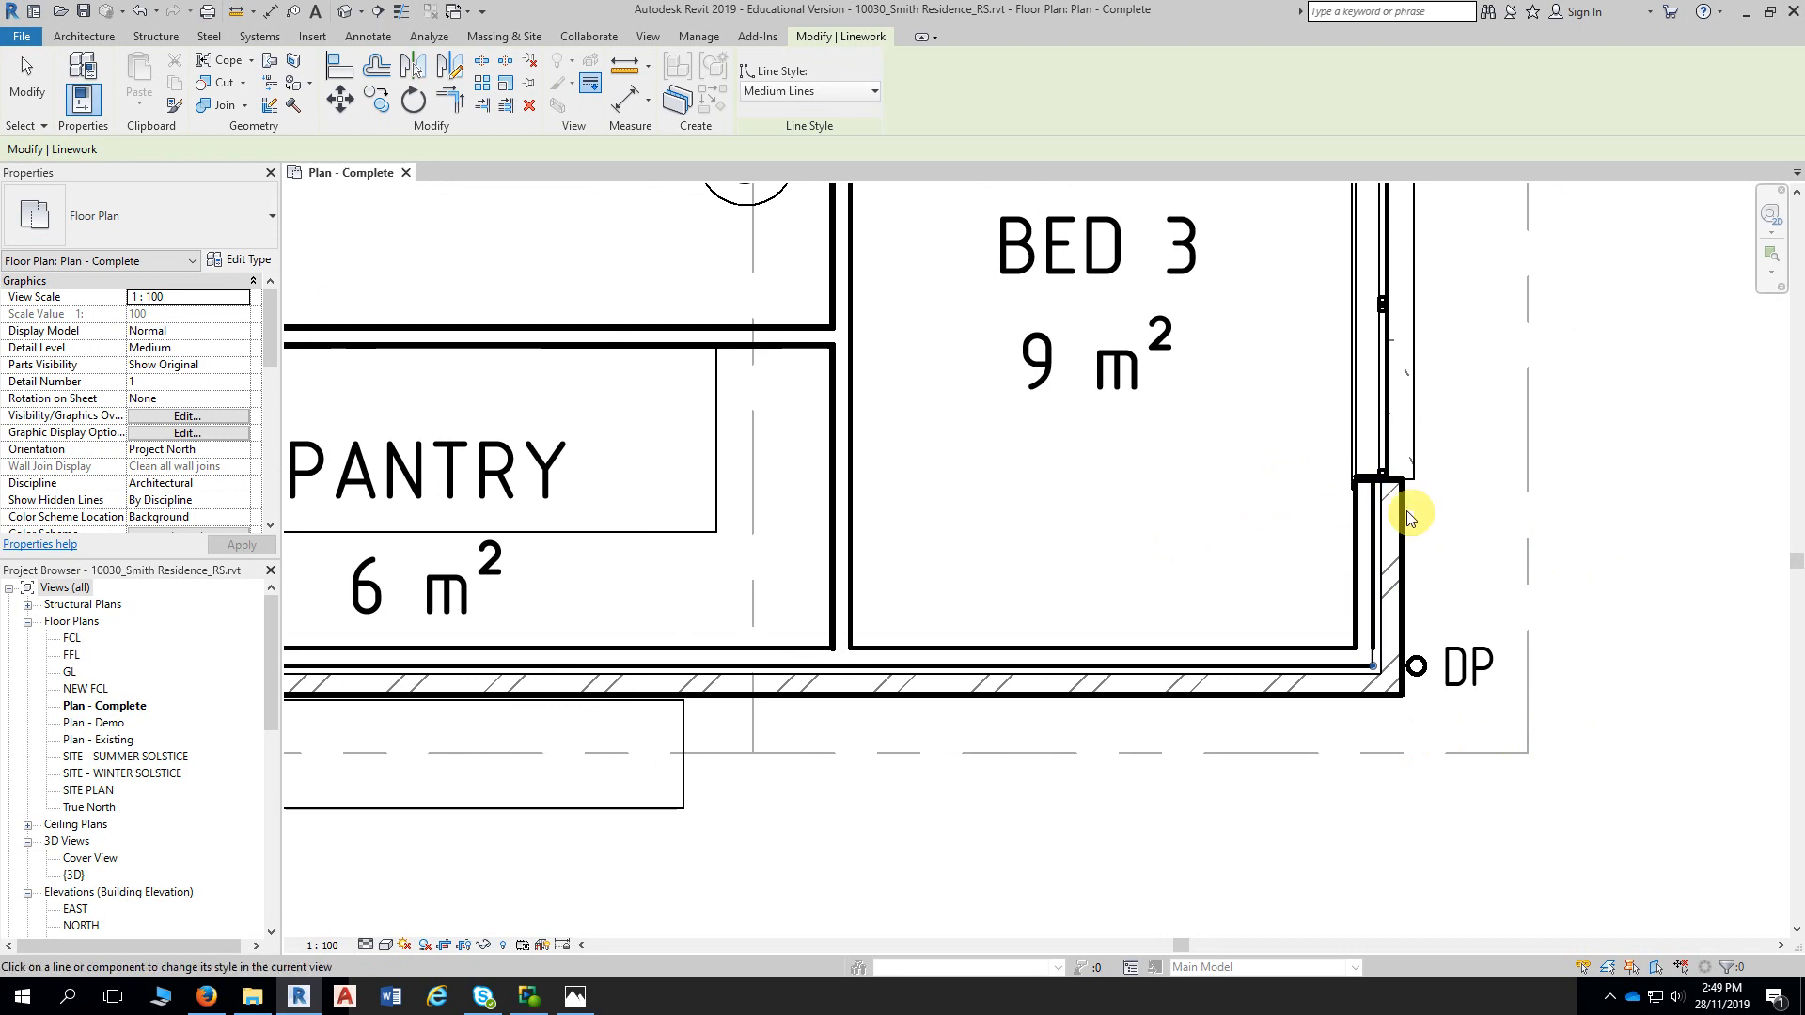
click(1381, 575)
scroll(1424, 569, up, 1)
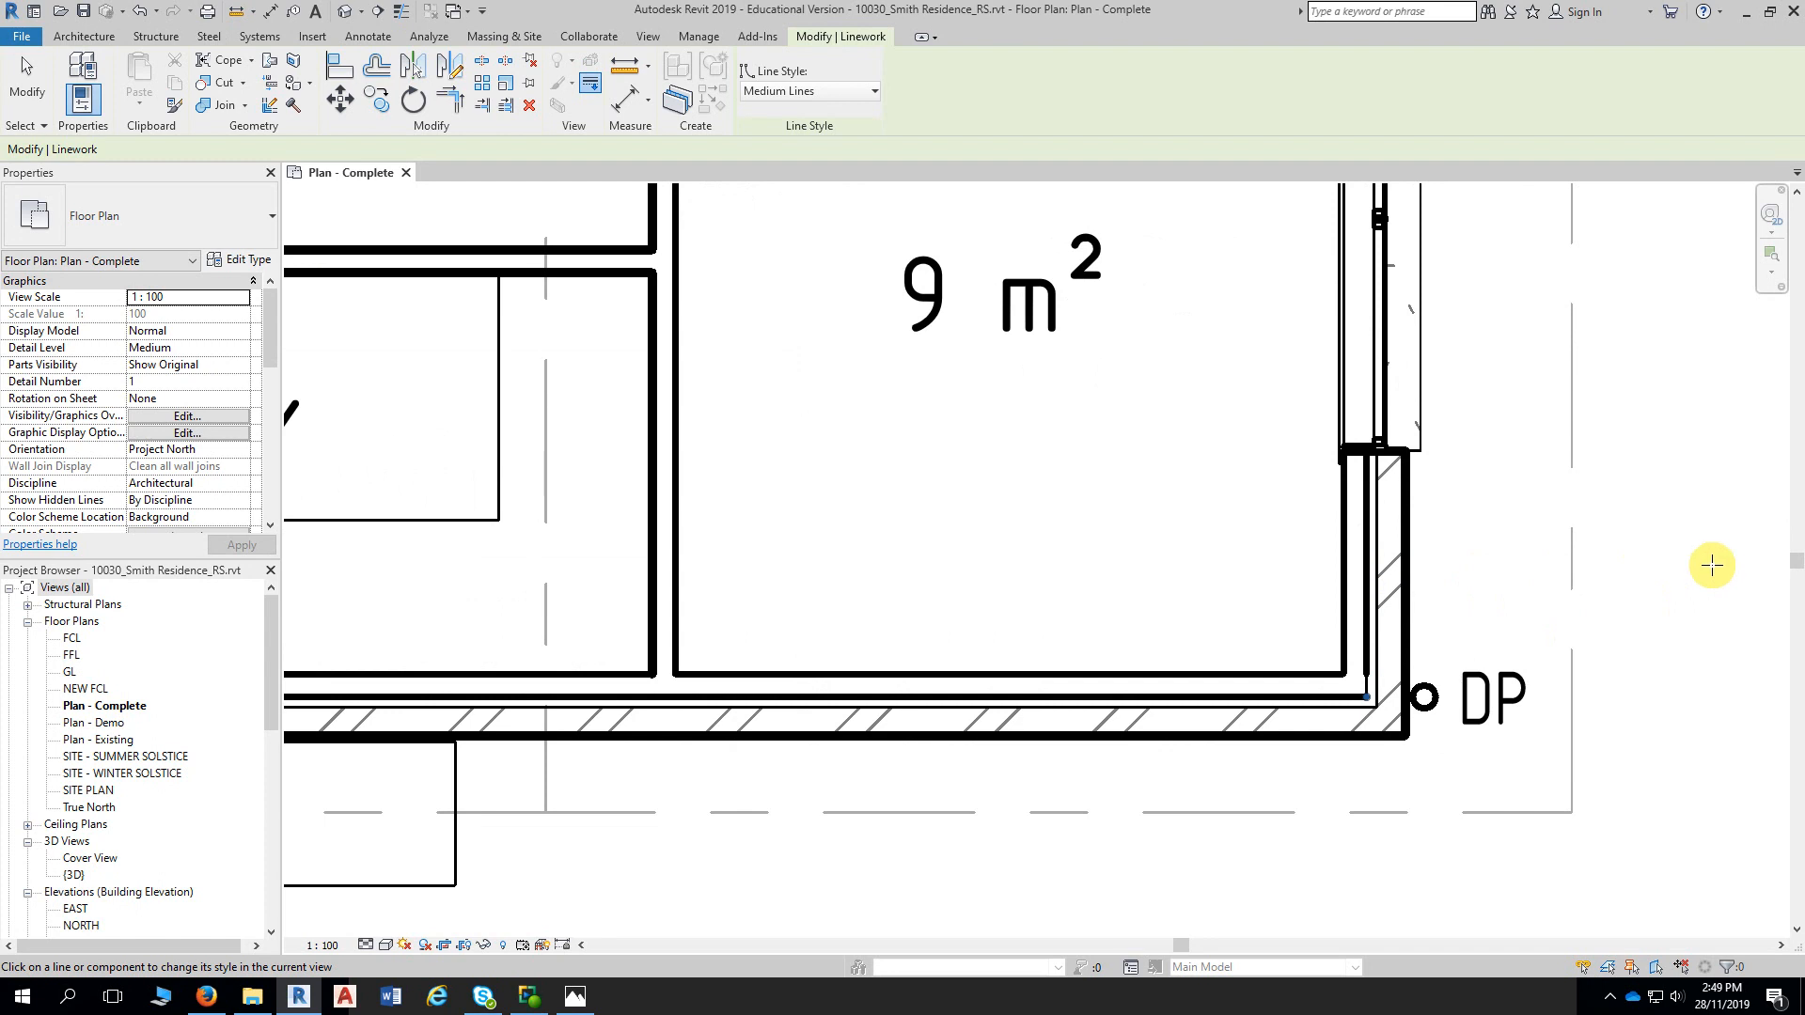
scroll(1697, 570, up, 1)
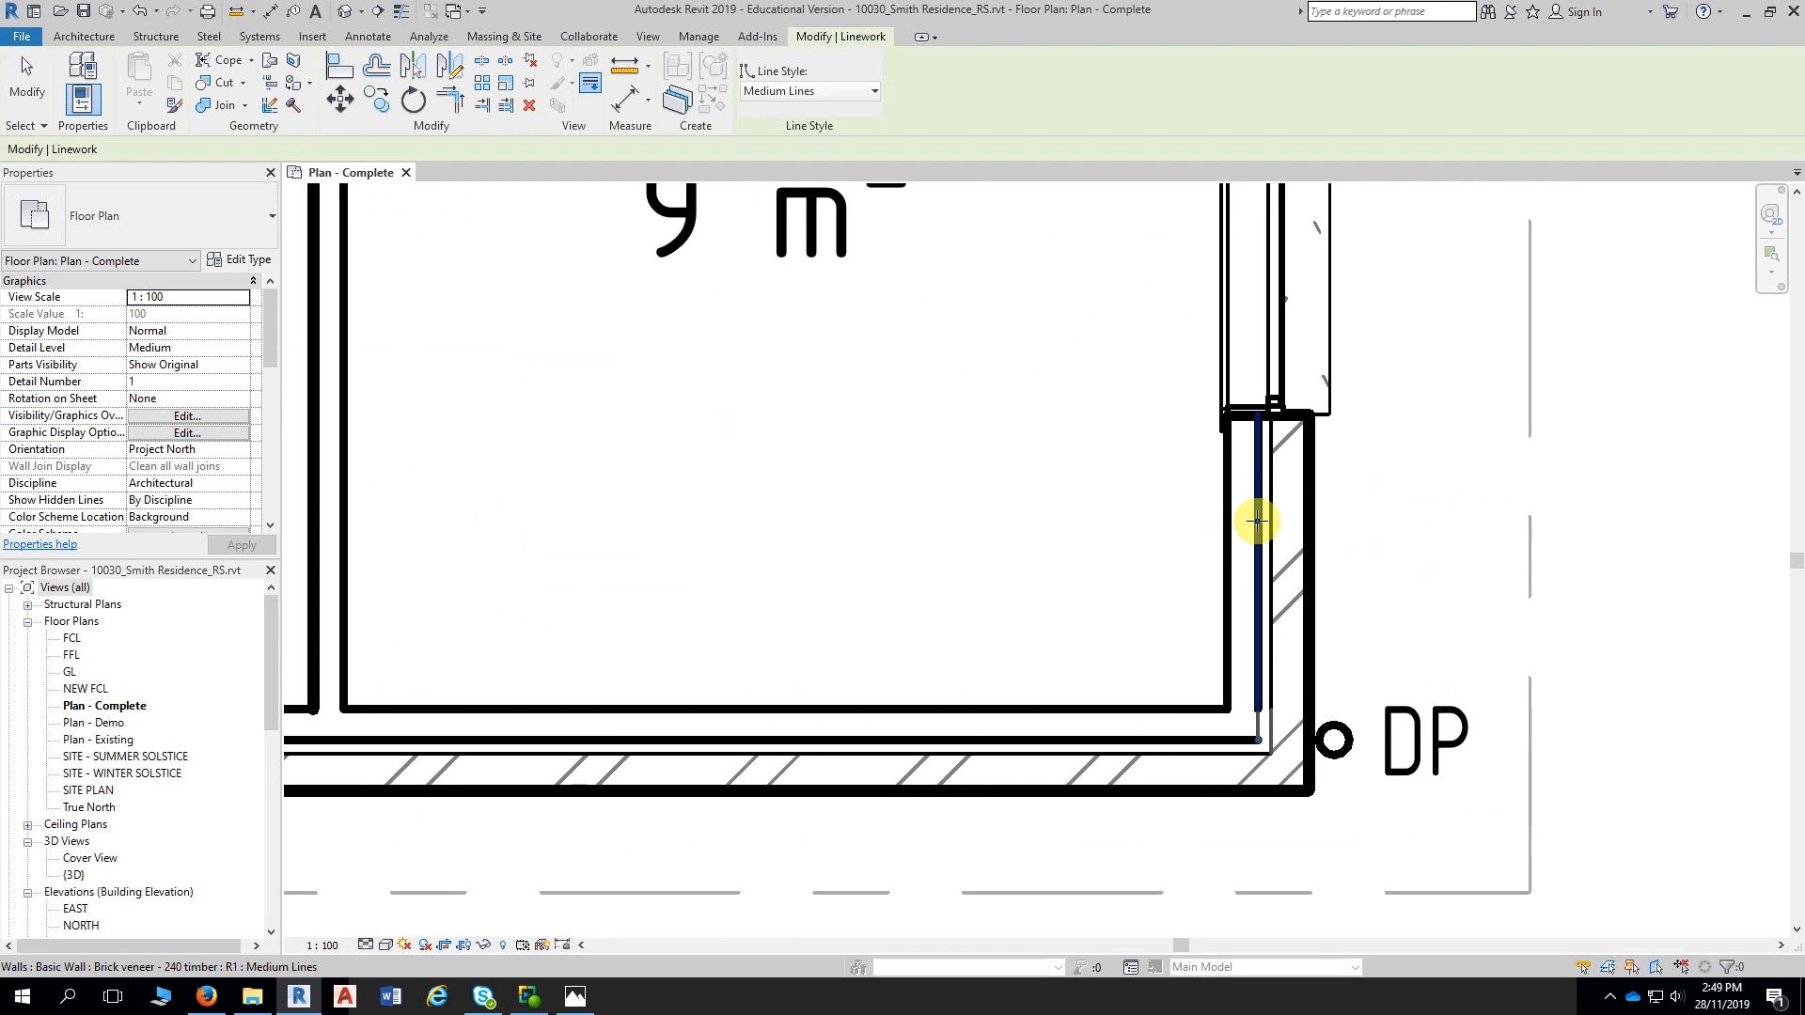
click(1258, 524)
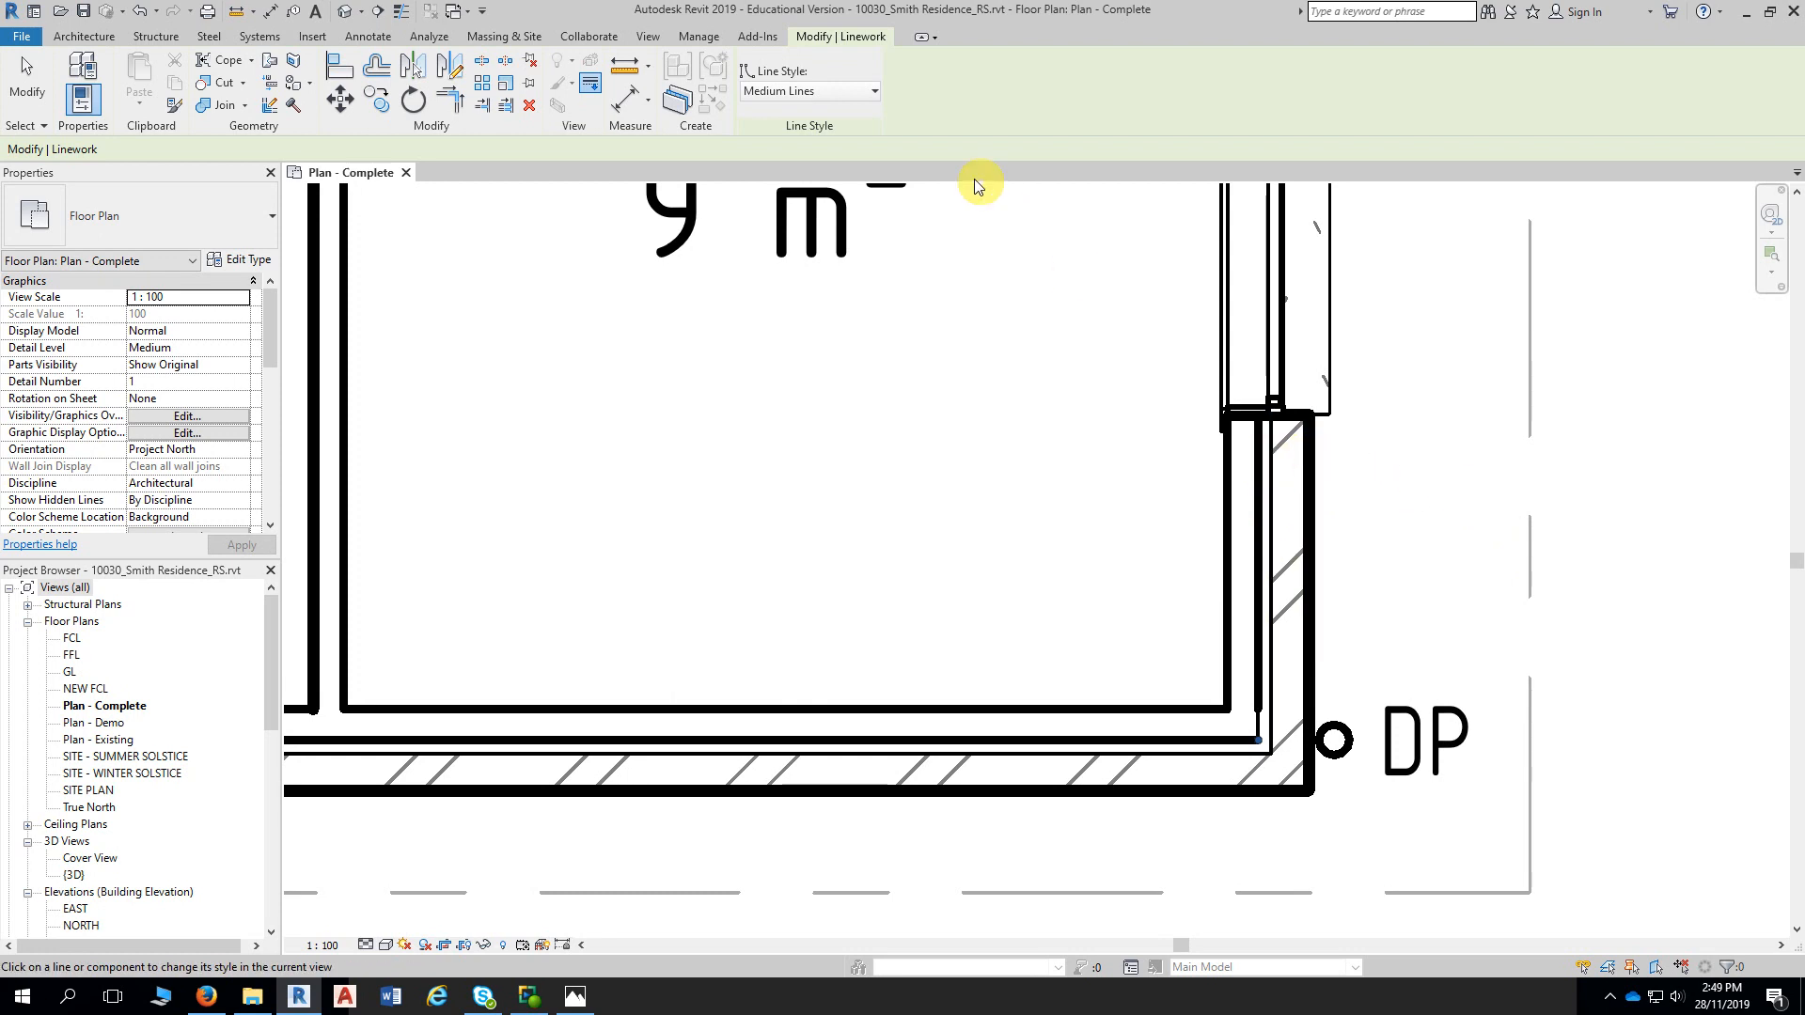
Apply the Wide Lines style to the inner edge of the brick layer below the Bed 3 window, and exit Linework
click(842, 91)
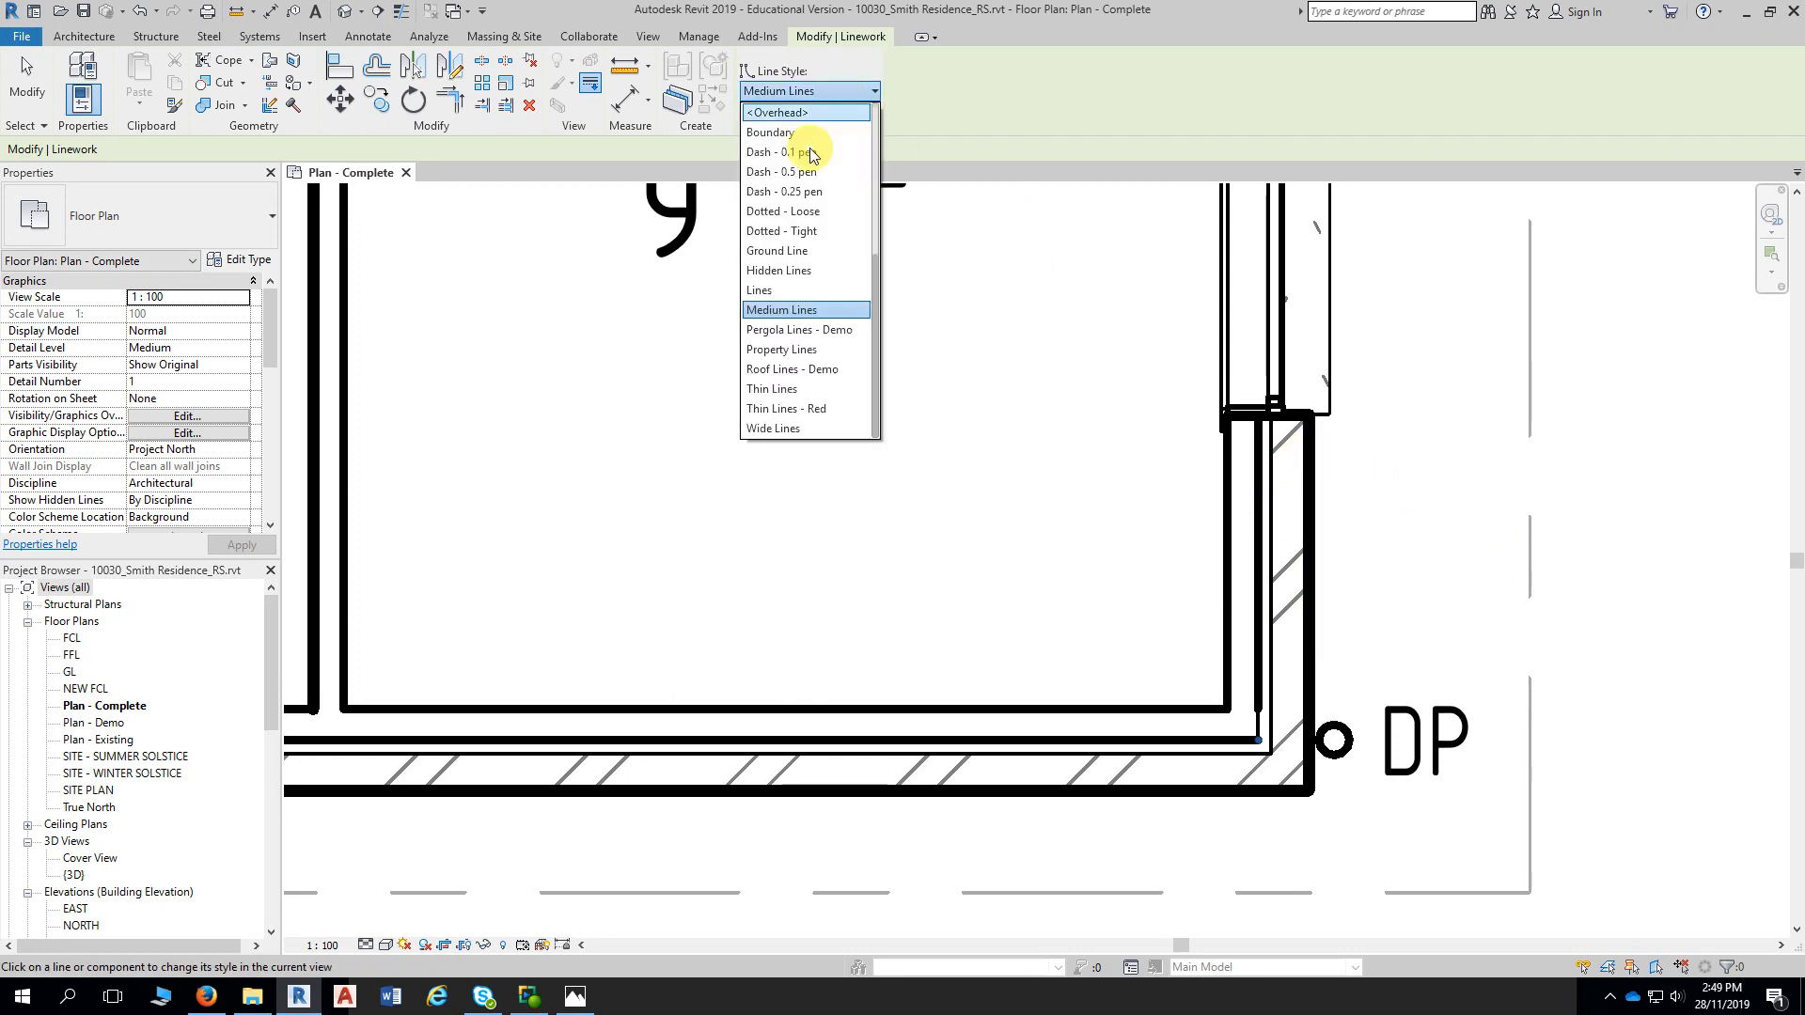
click(787, 428)
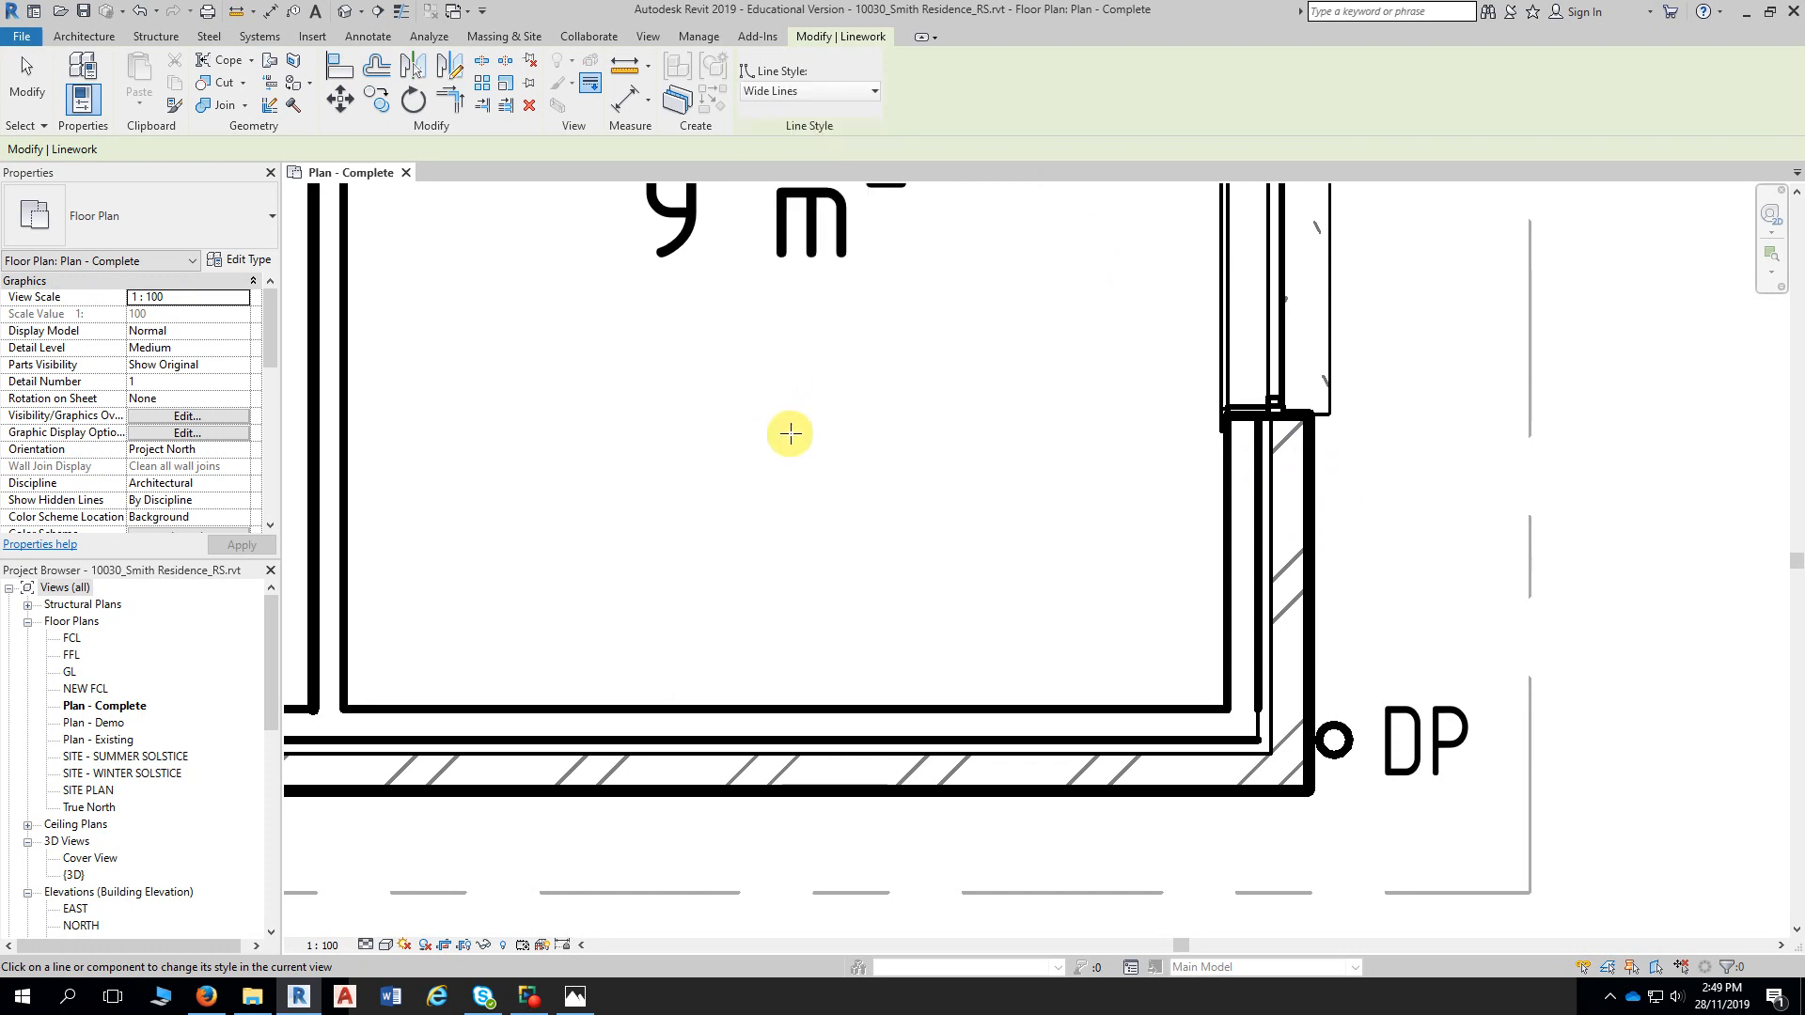
click(1272, 472)
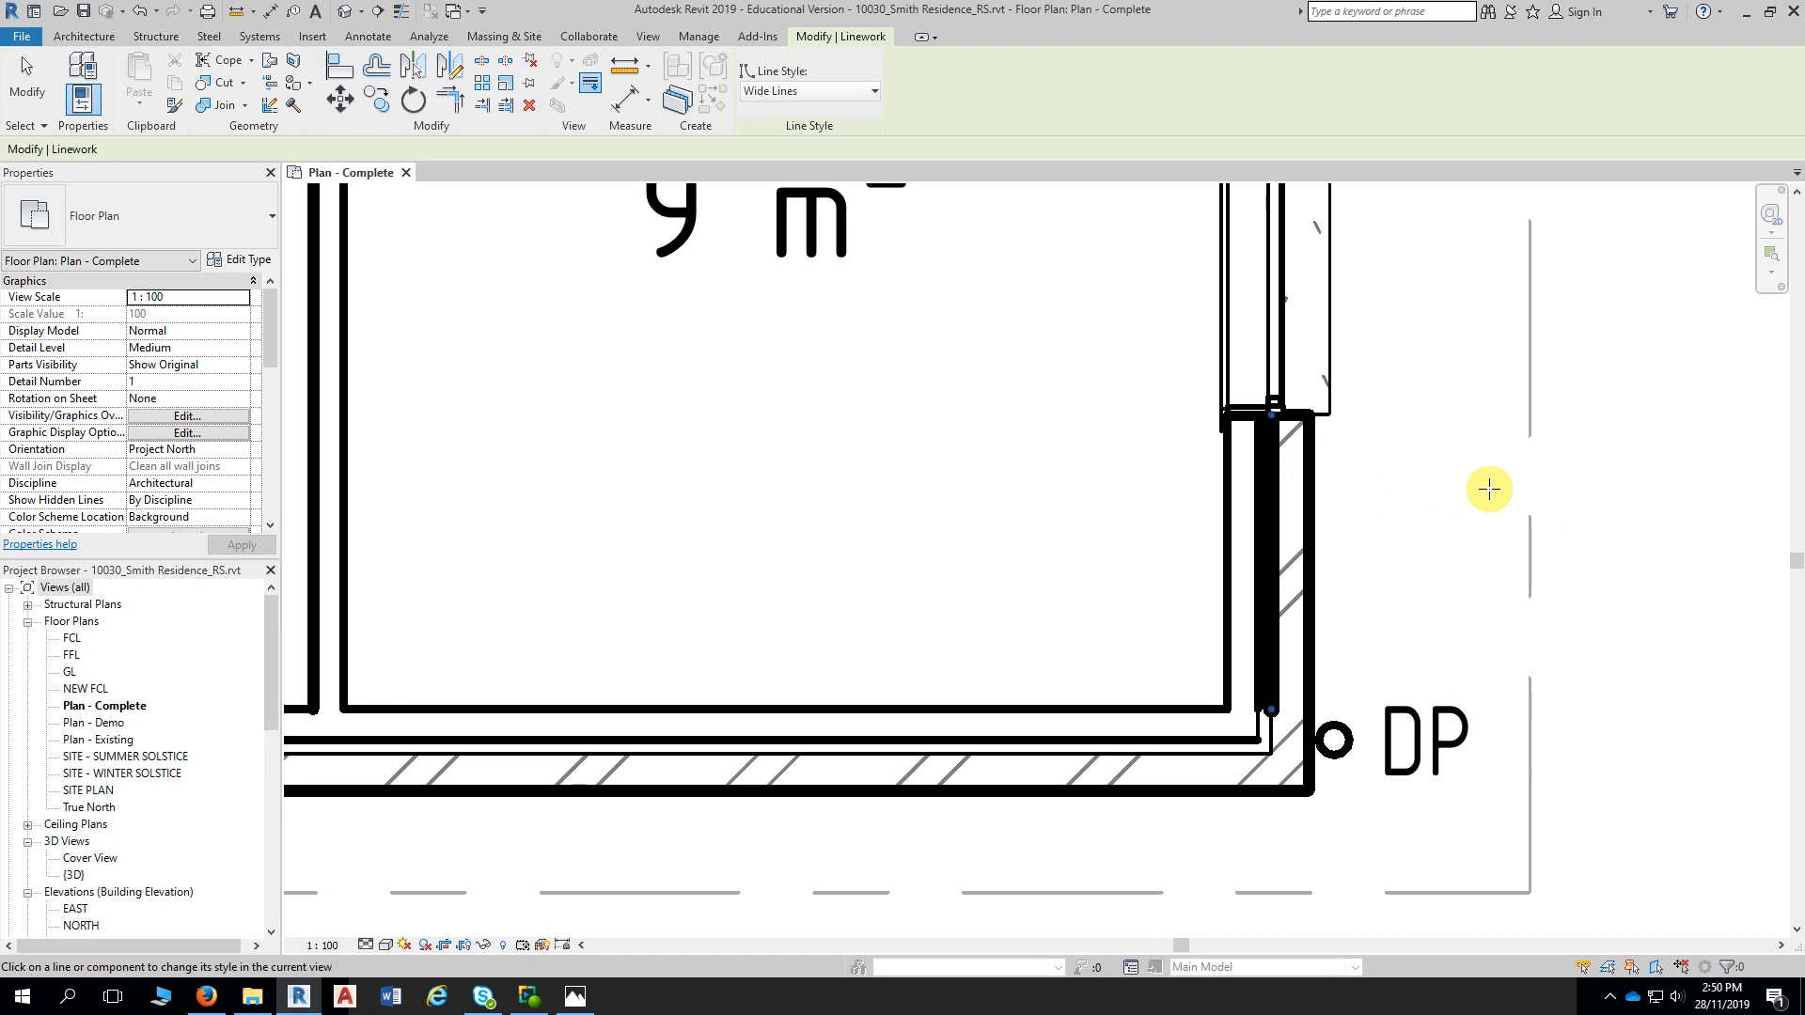
key(Escape)
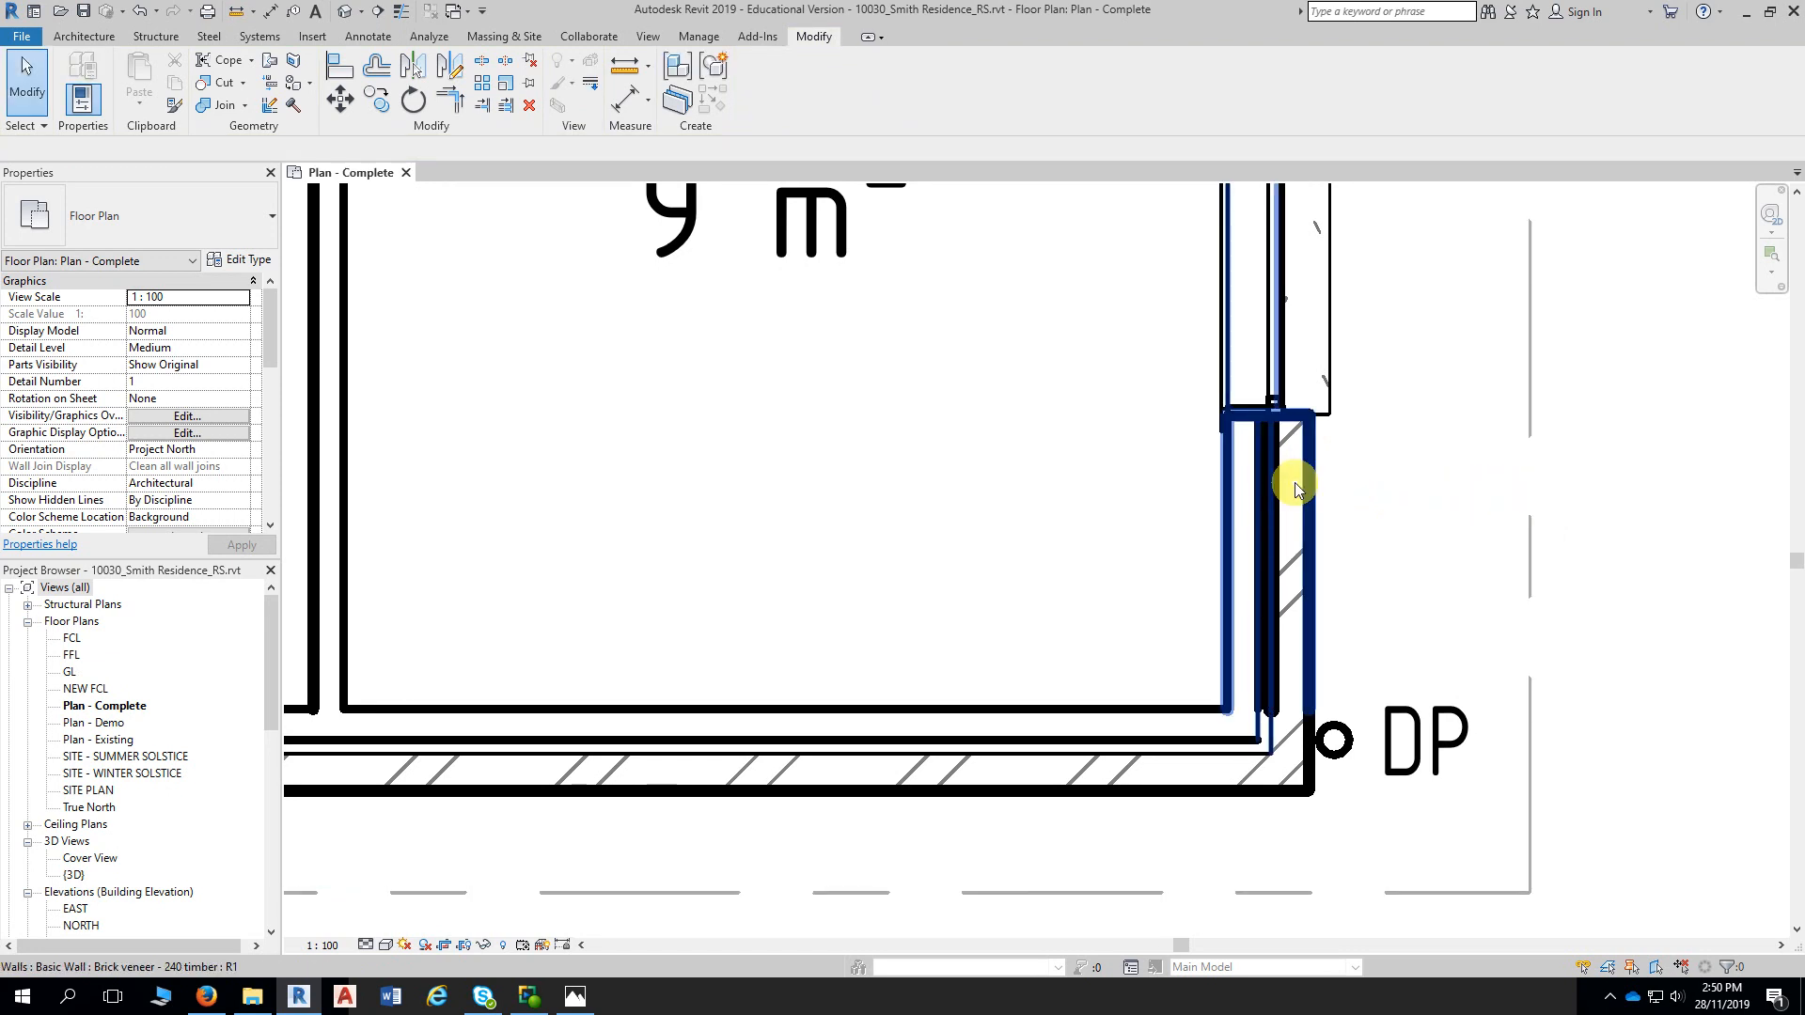
Reset the overridden inner layer lines of the brick veneer wall at the Bed 3 corner to <By Category> using Linework
scroll(1294, 485, down, 1)
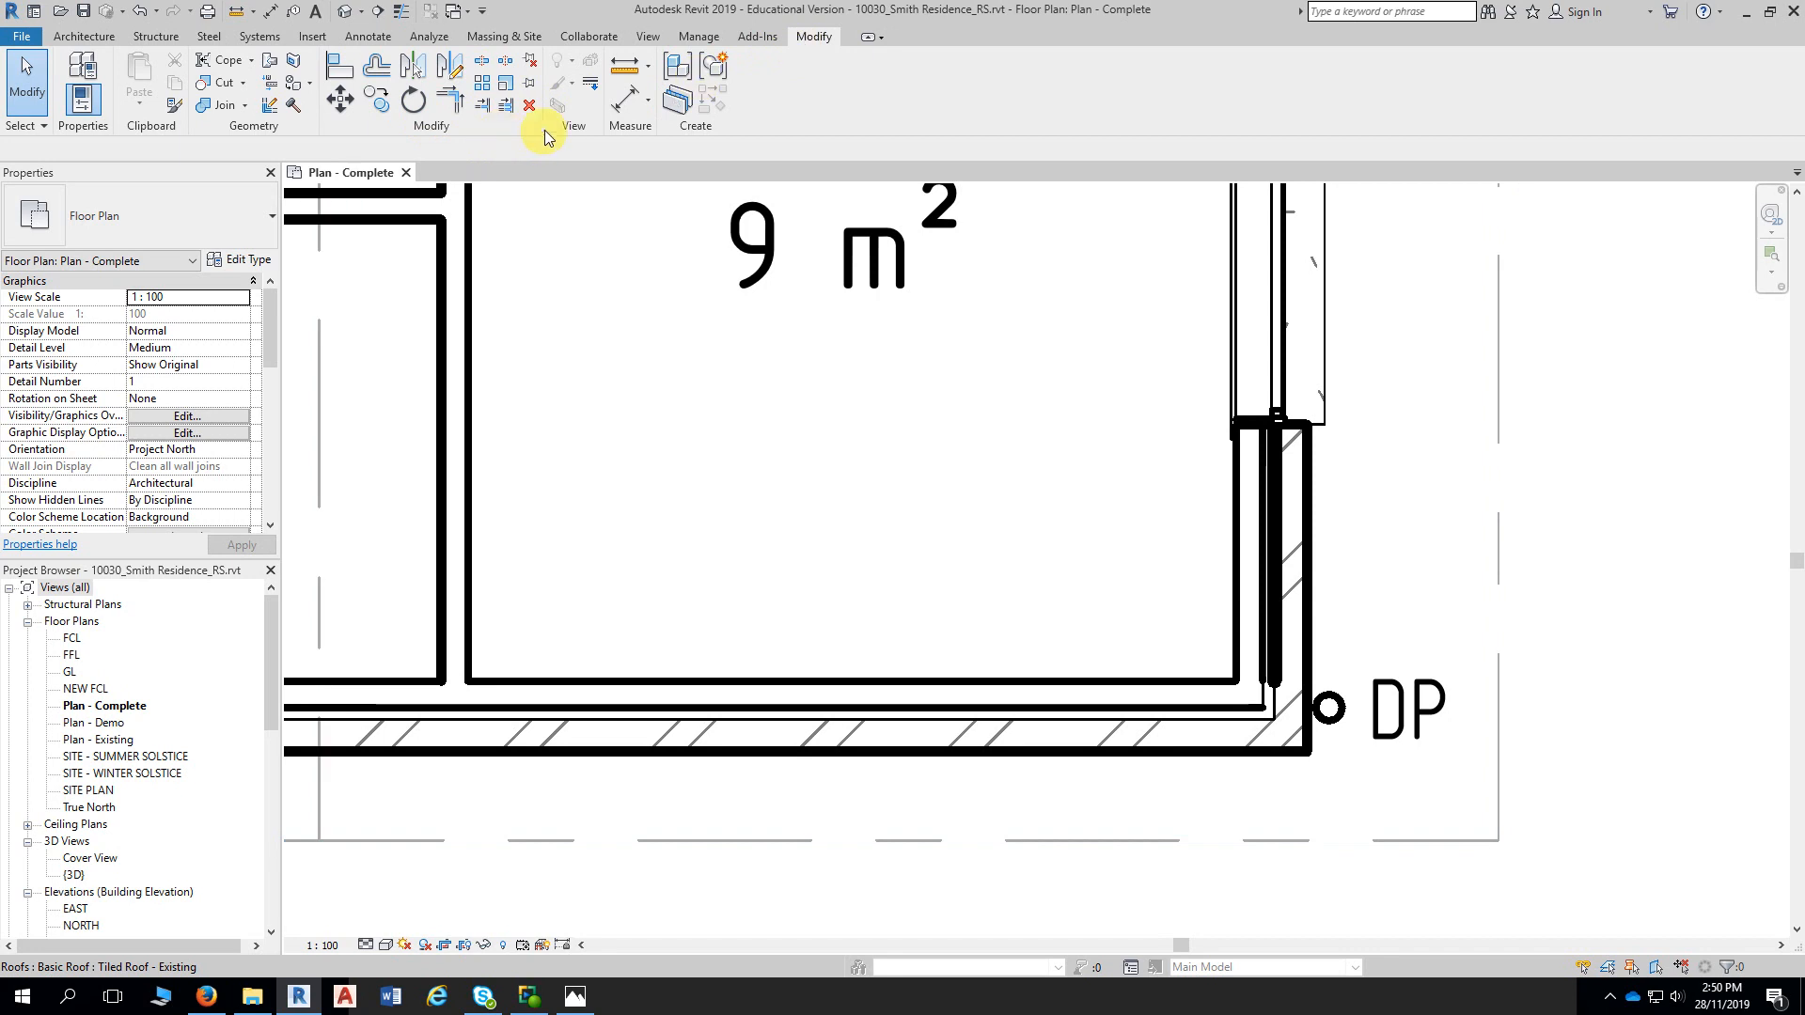
click(592, 86)
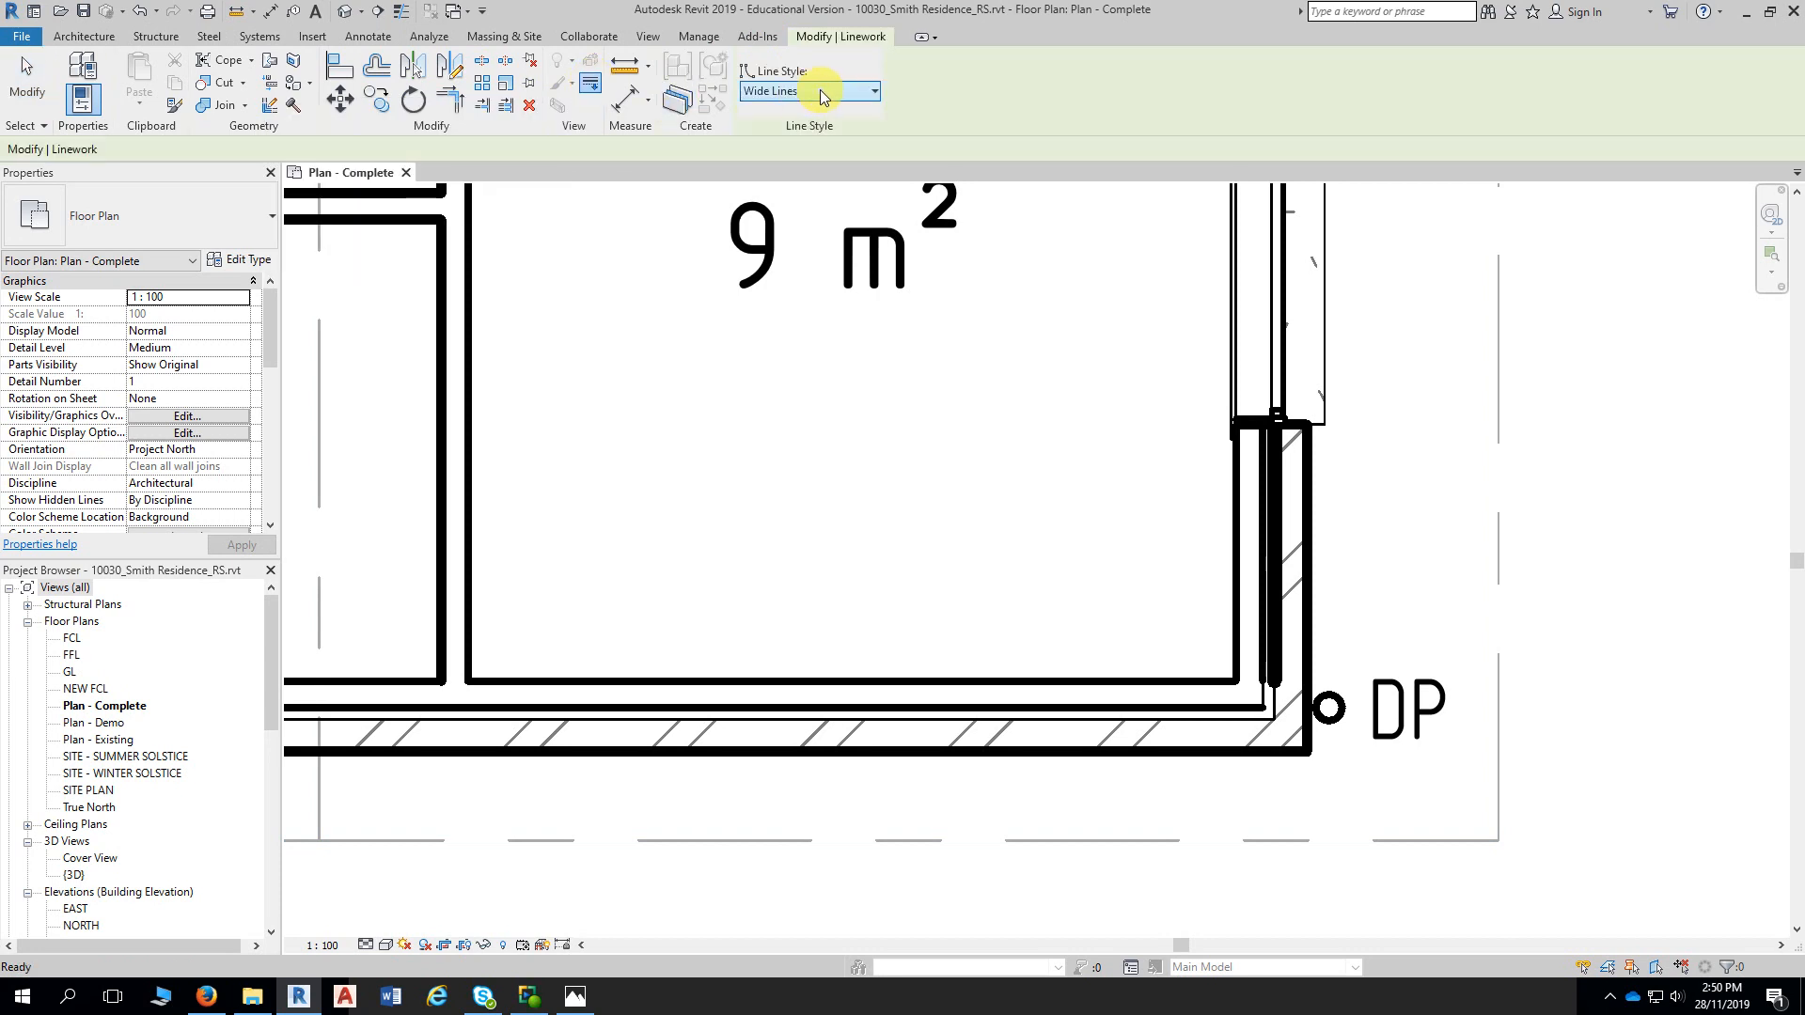
click(820, 88)
scroll(825, 155, up, 5)
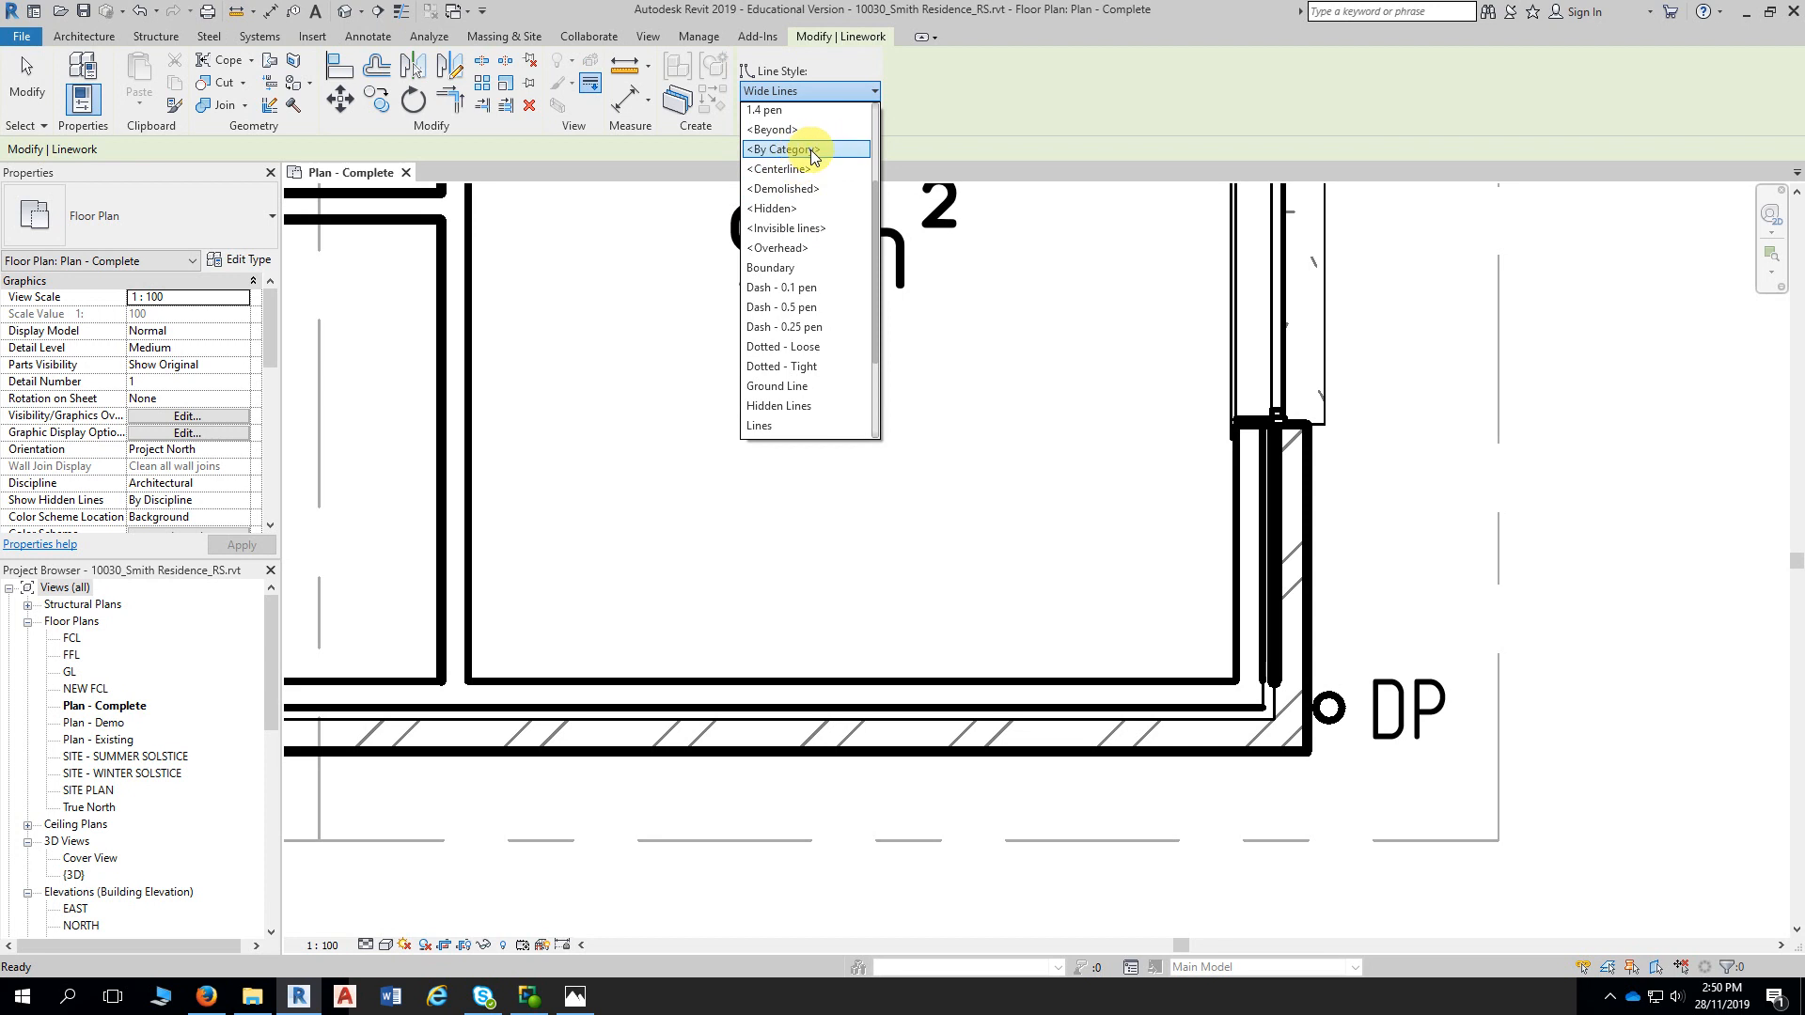
click(814, 152)
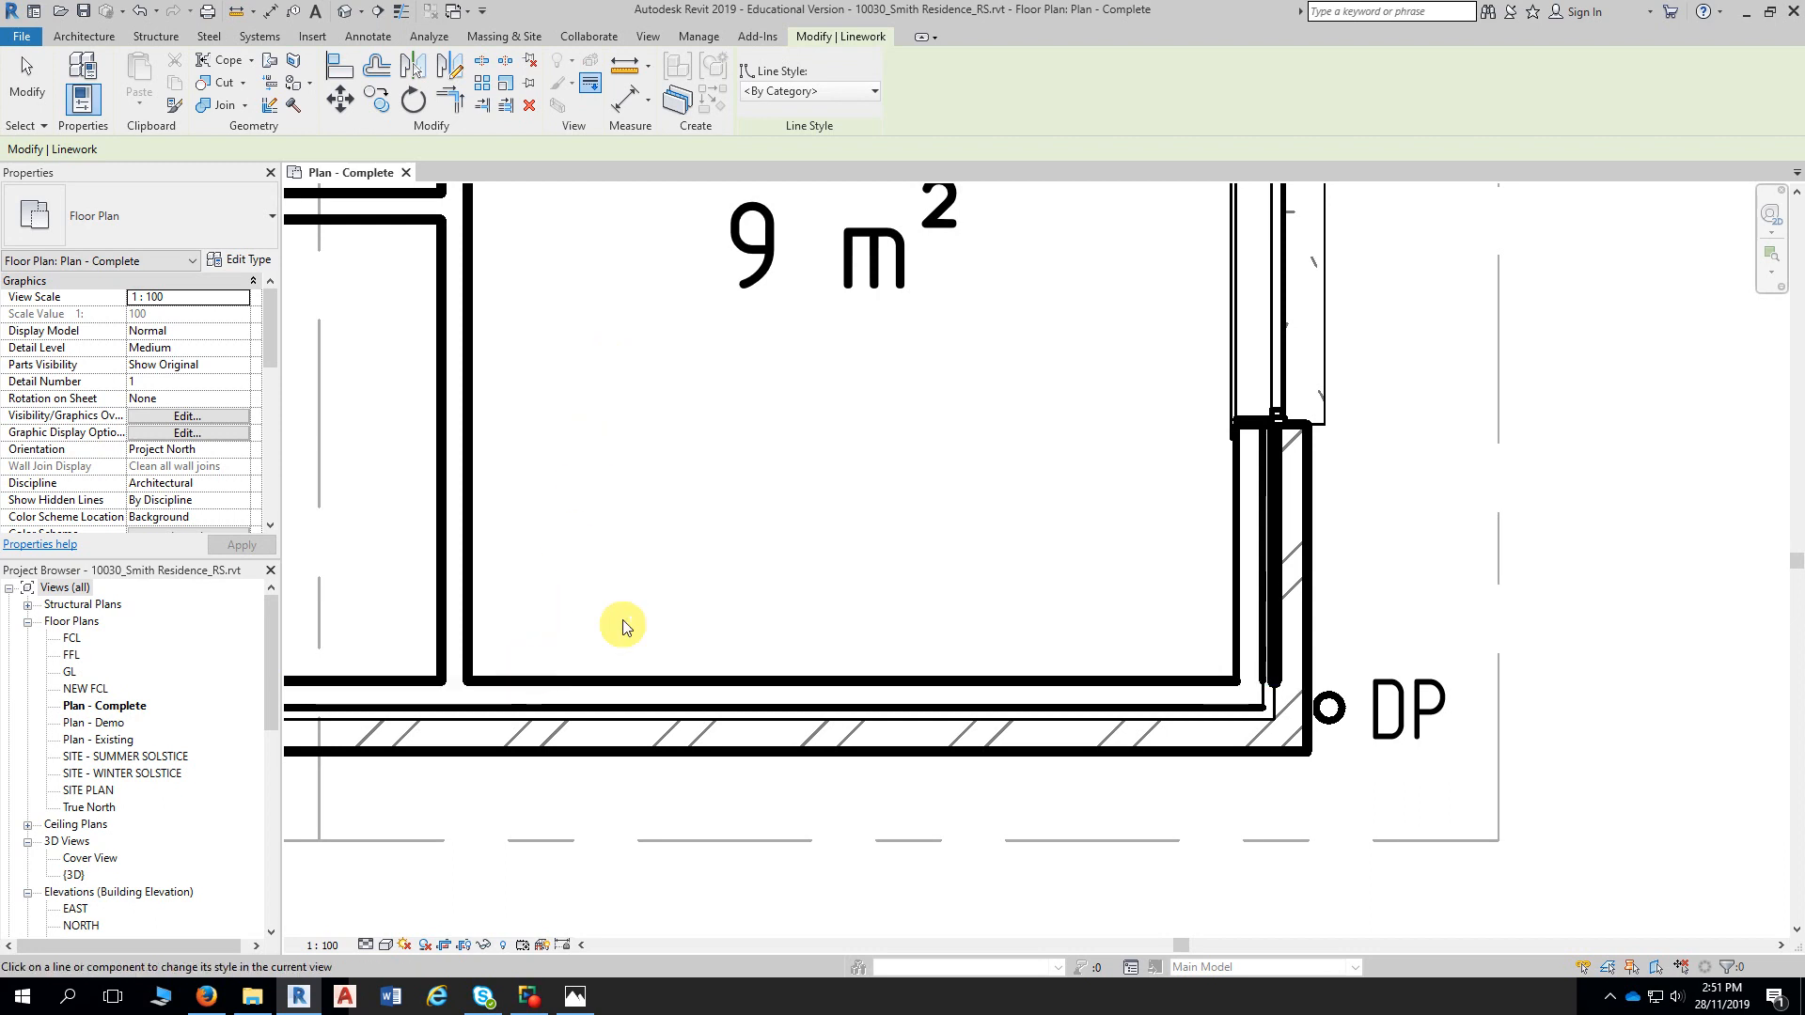
click(1262, 500)
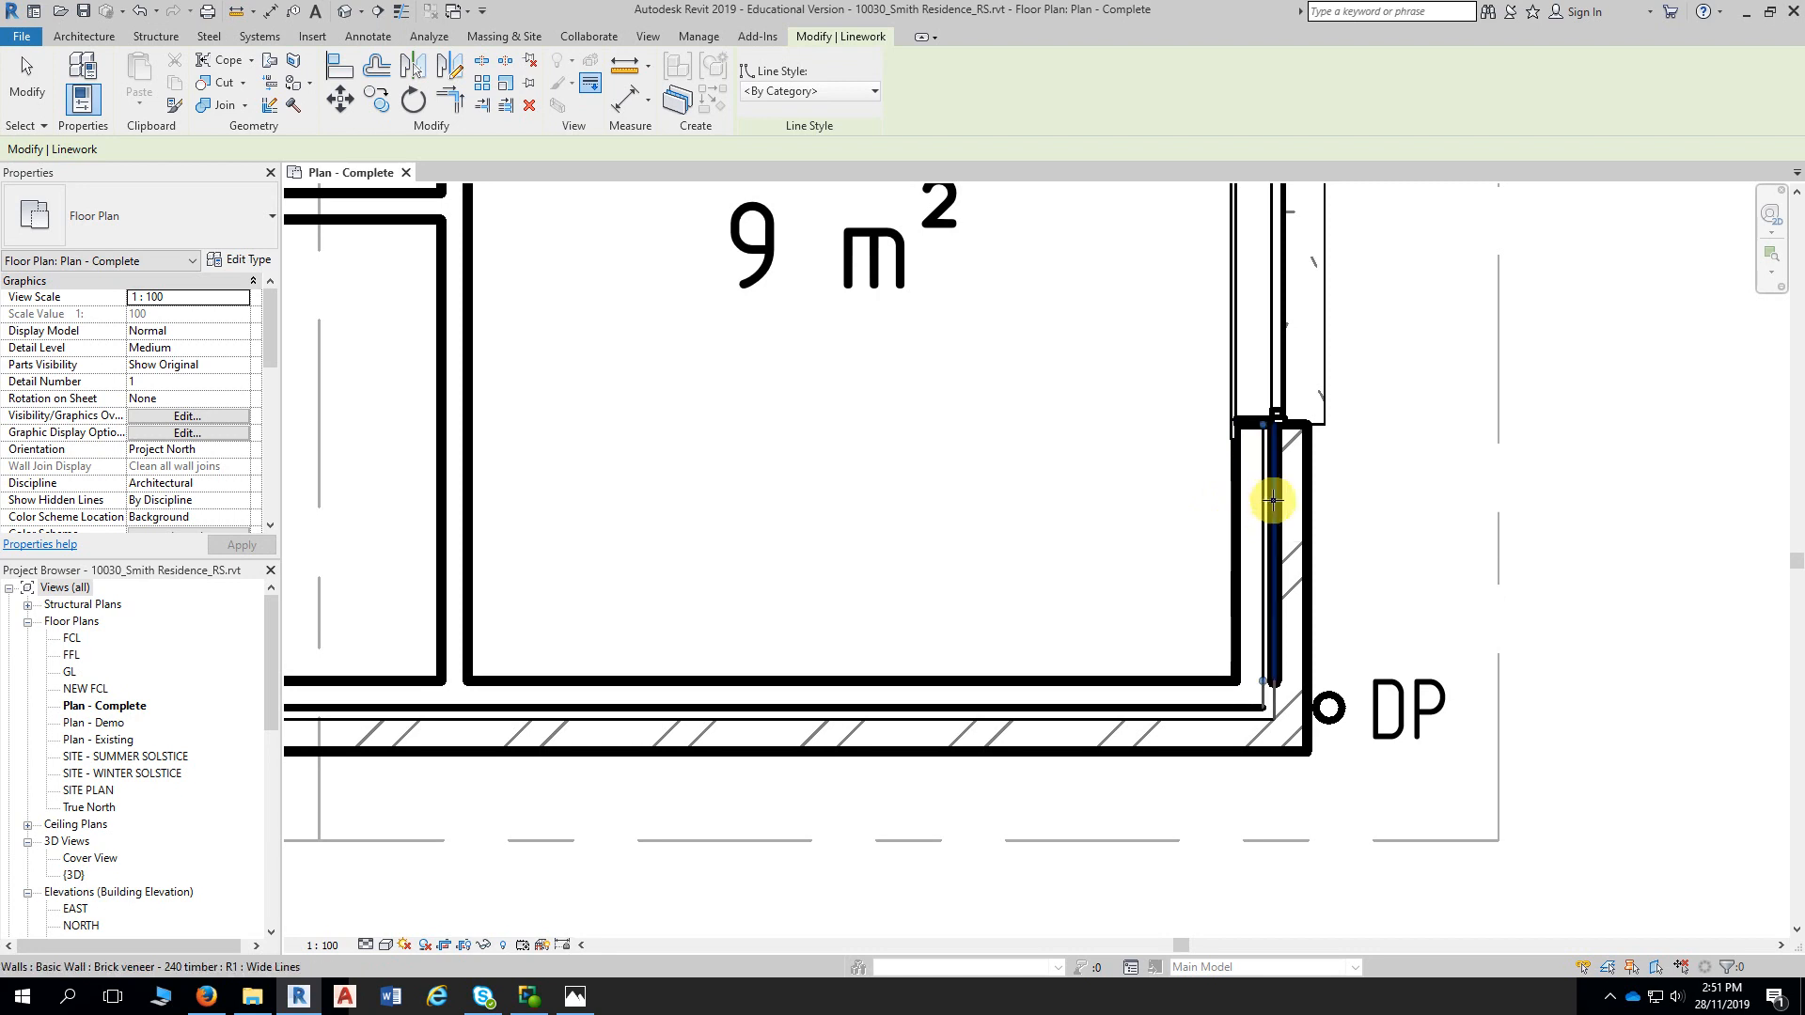
click(1272, 505)
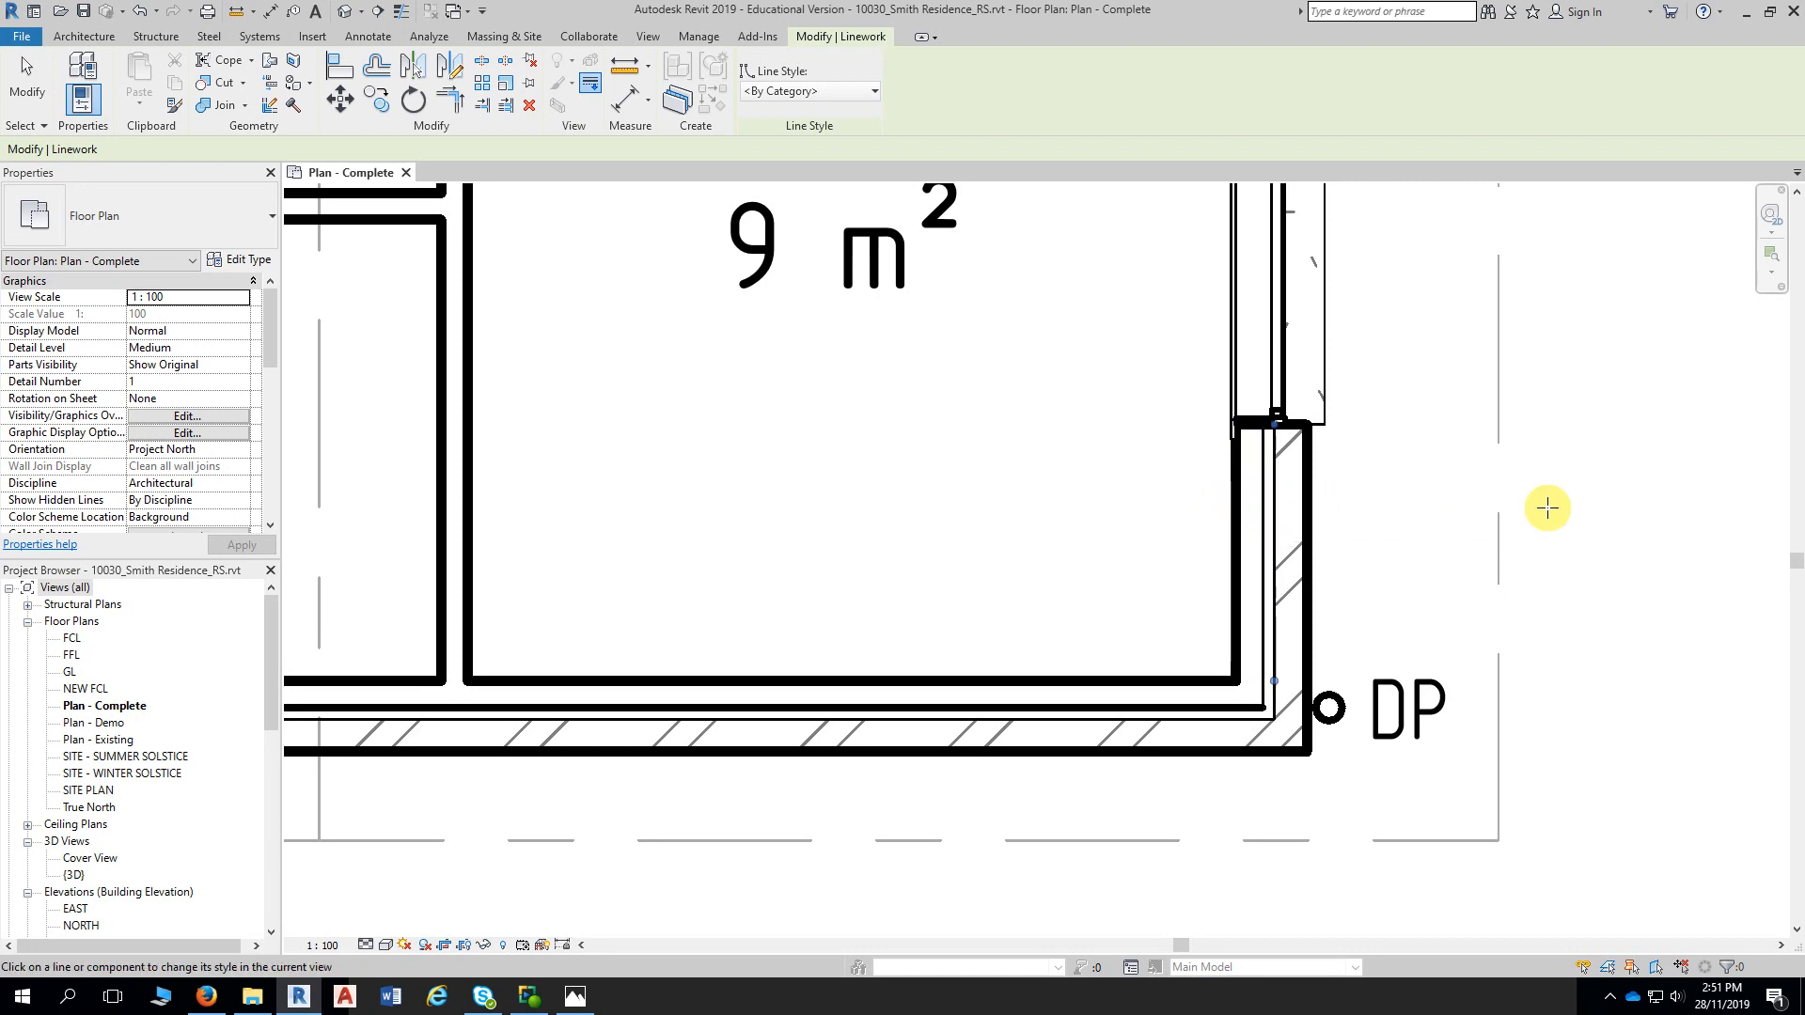
click(1139, 707)
key(Escape)
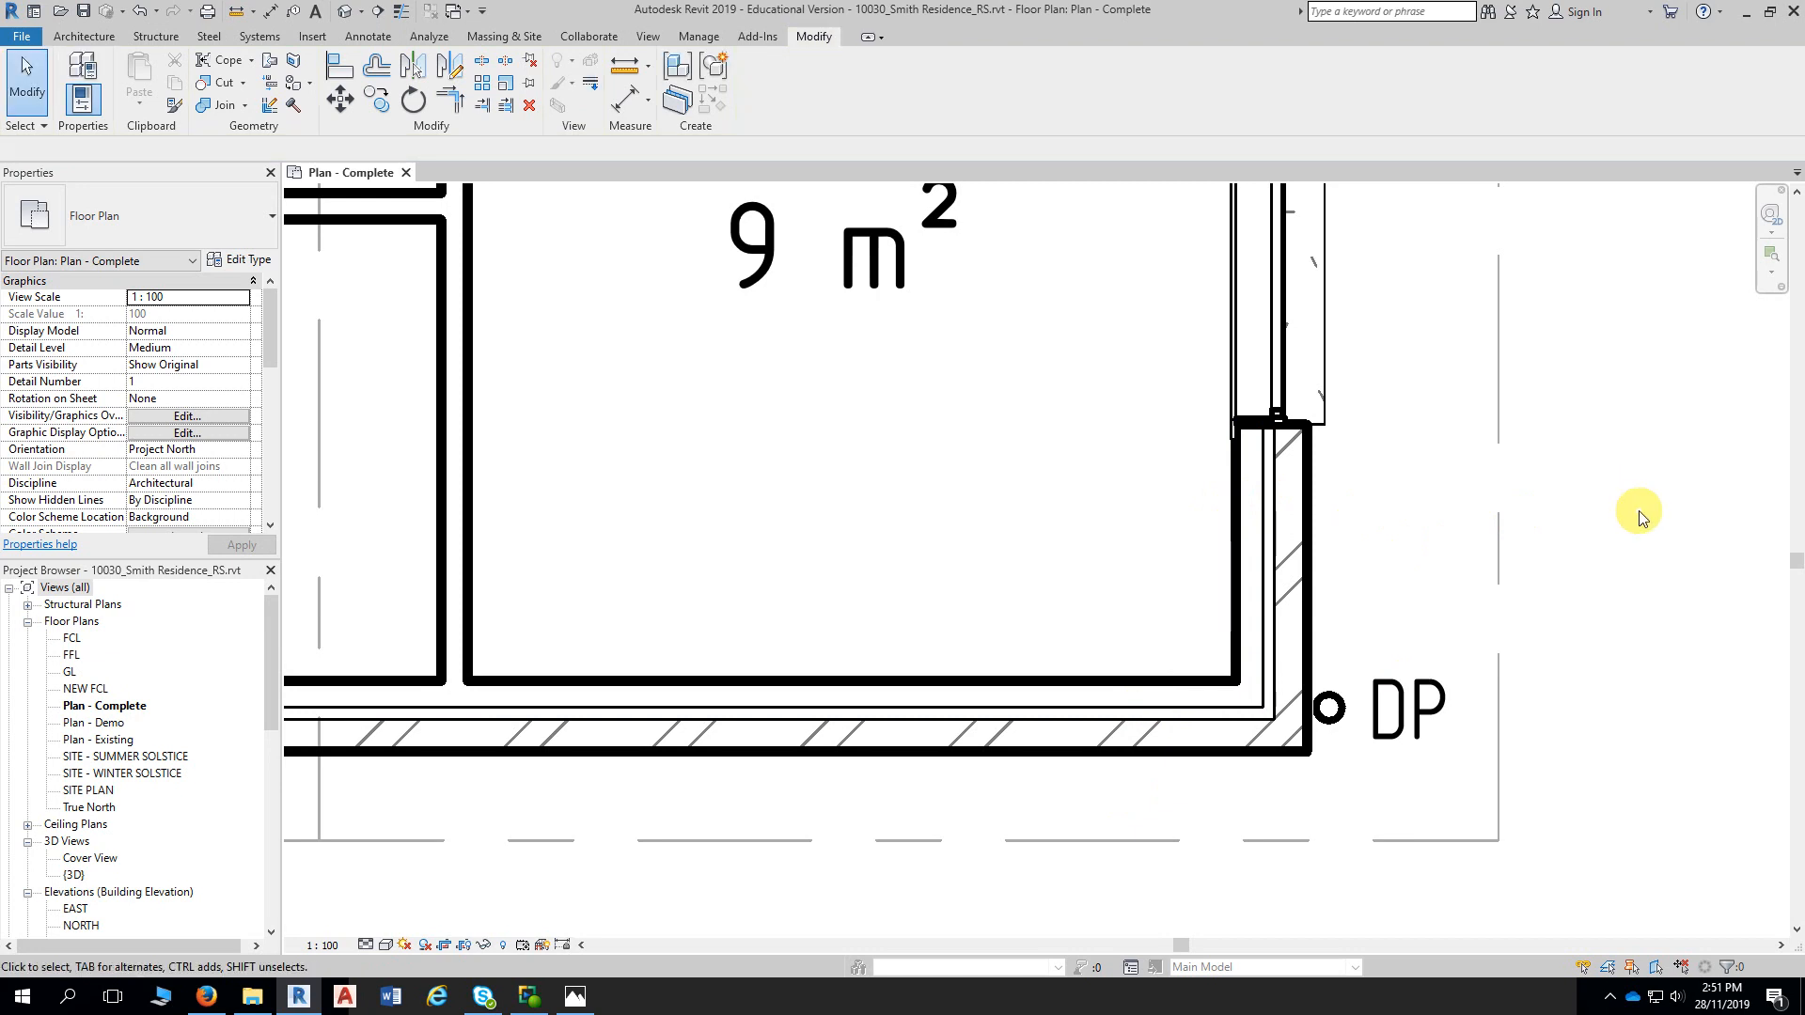
Examine the wall line thicknesses around Bed 3, the Pantry and the corner near DP
scroll(828, 498, down, 3)
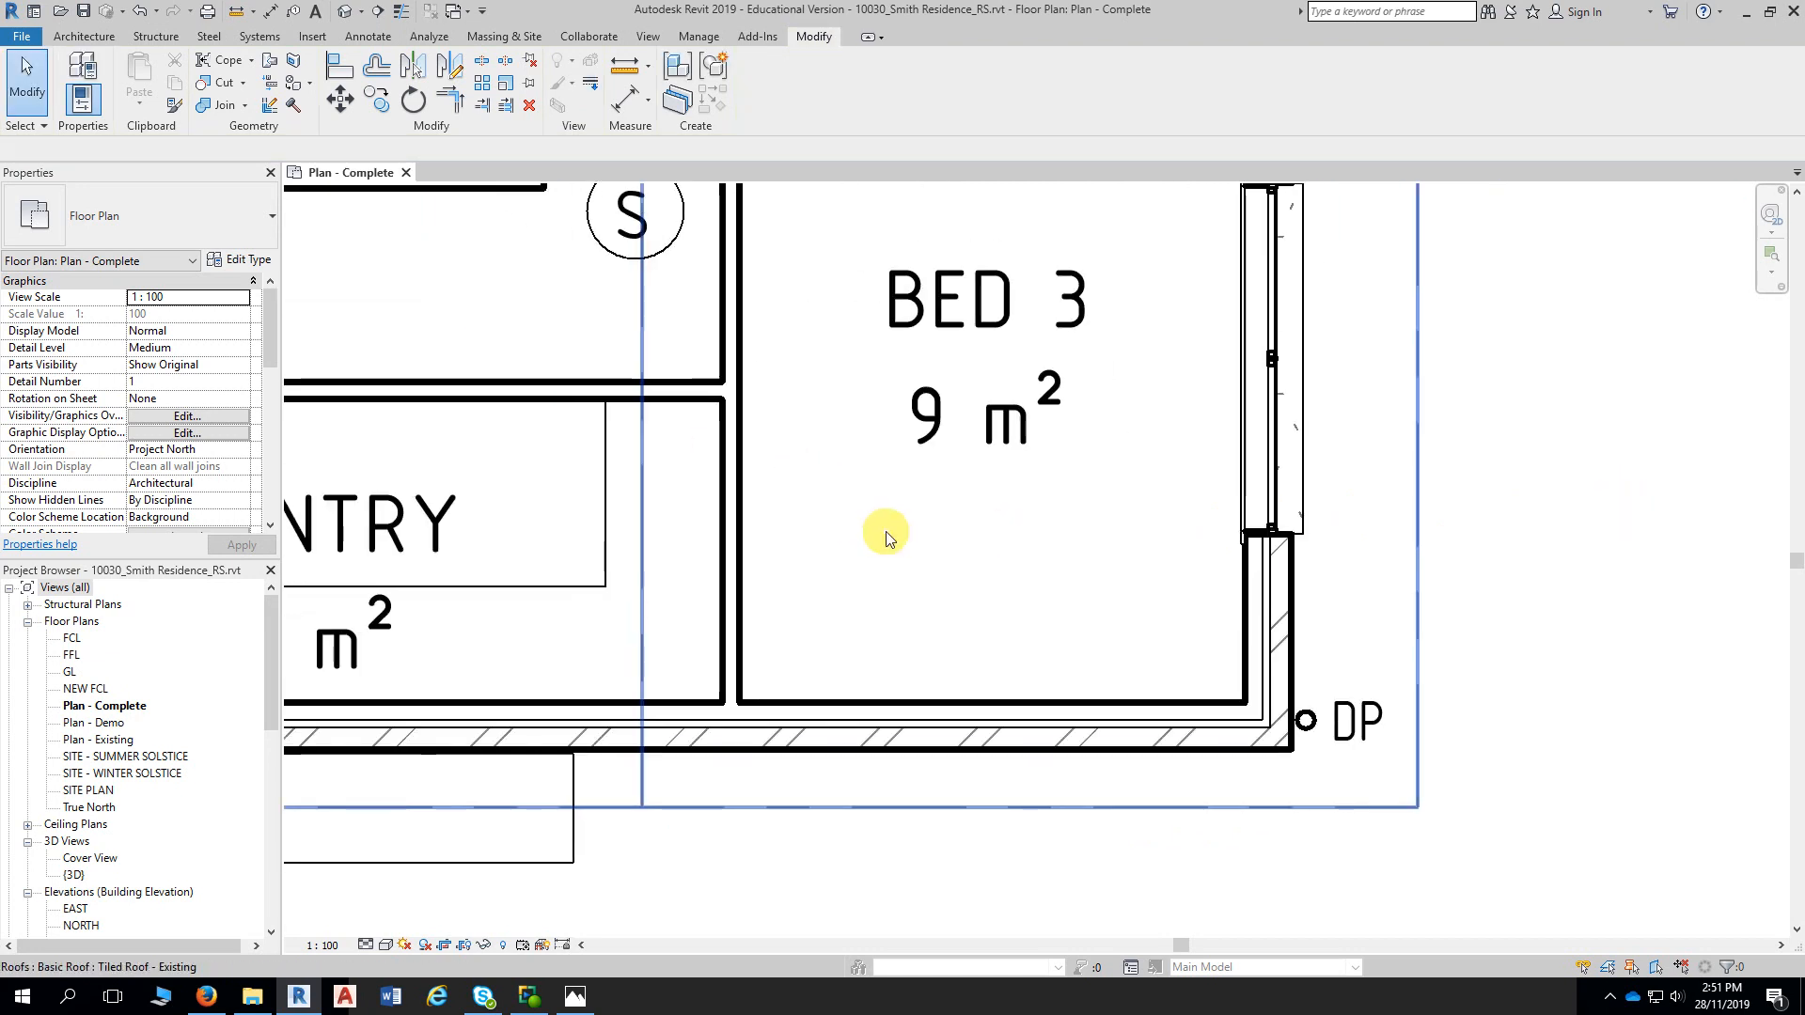
scroll(834, 504, up, 2)
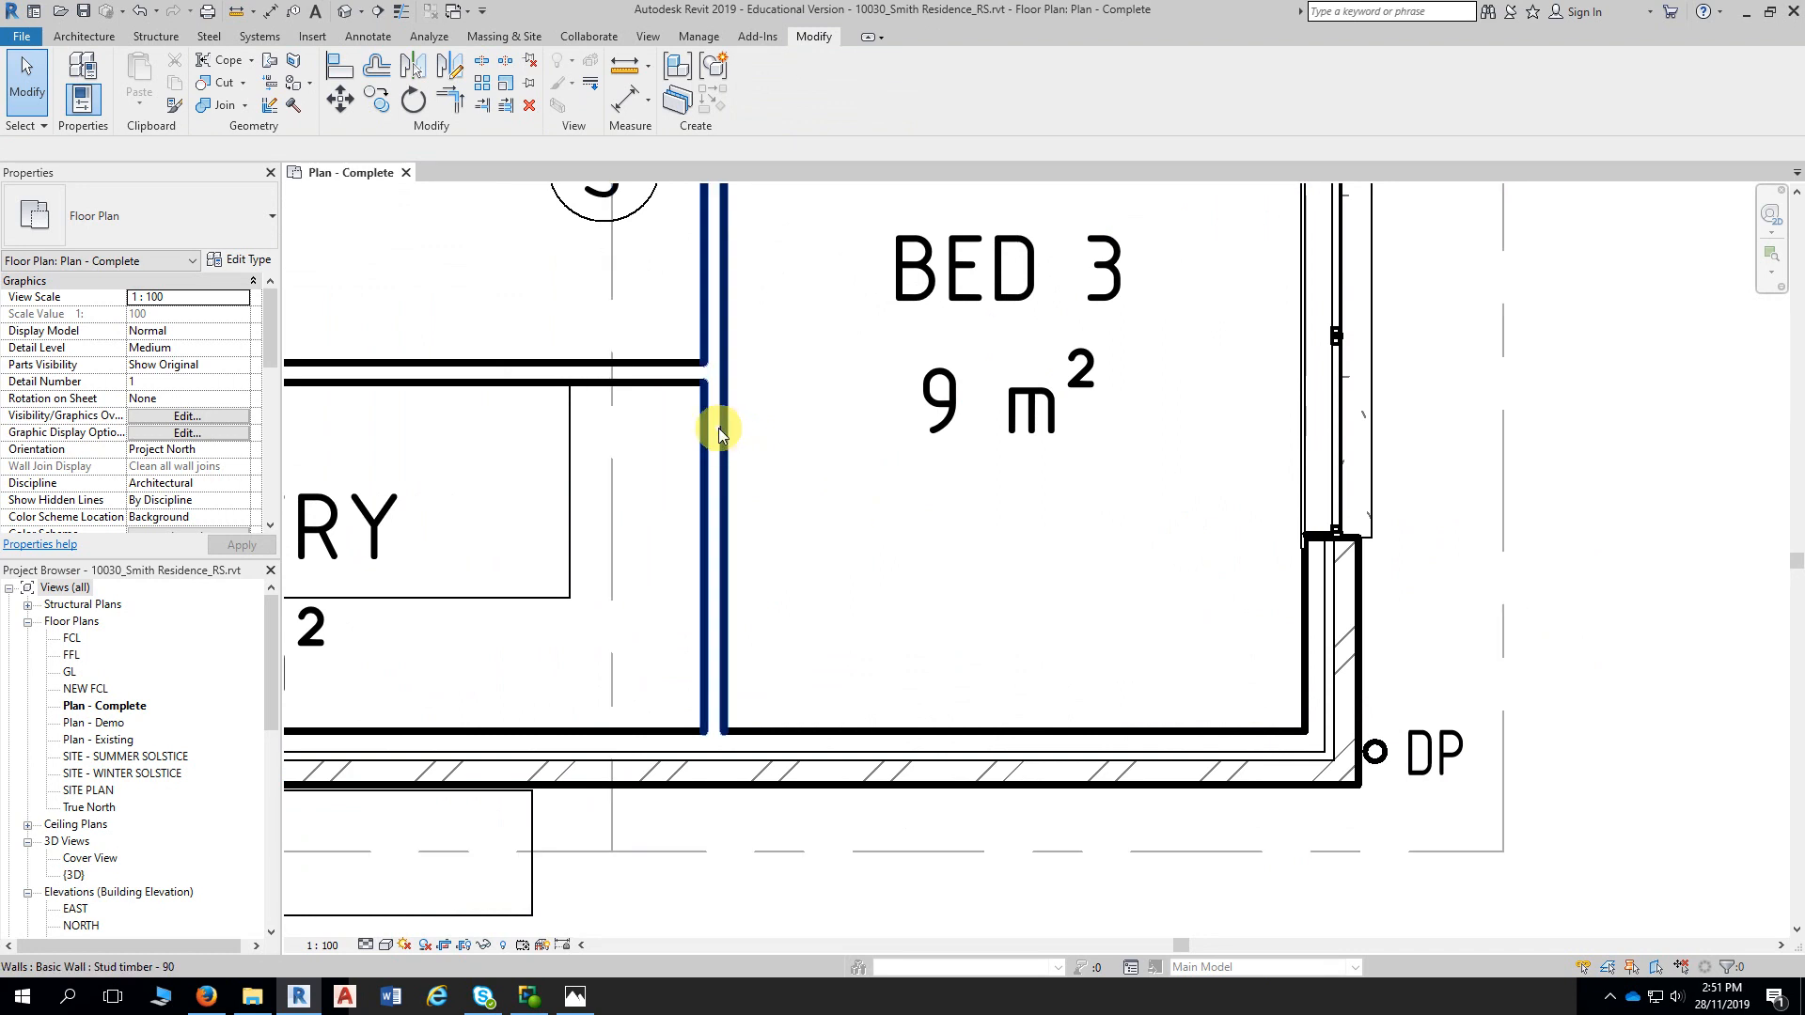
scroll(1565, 554, down, 5)
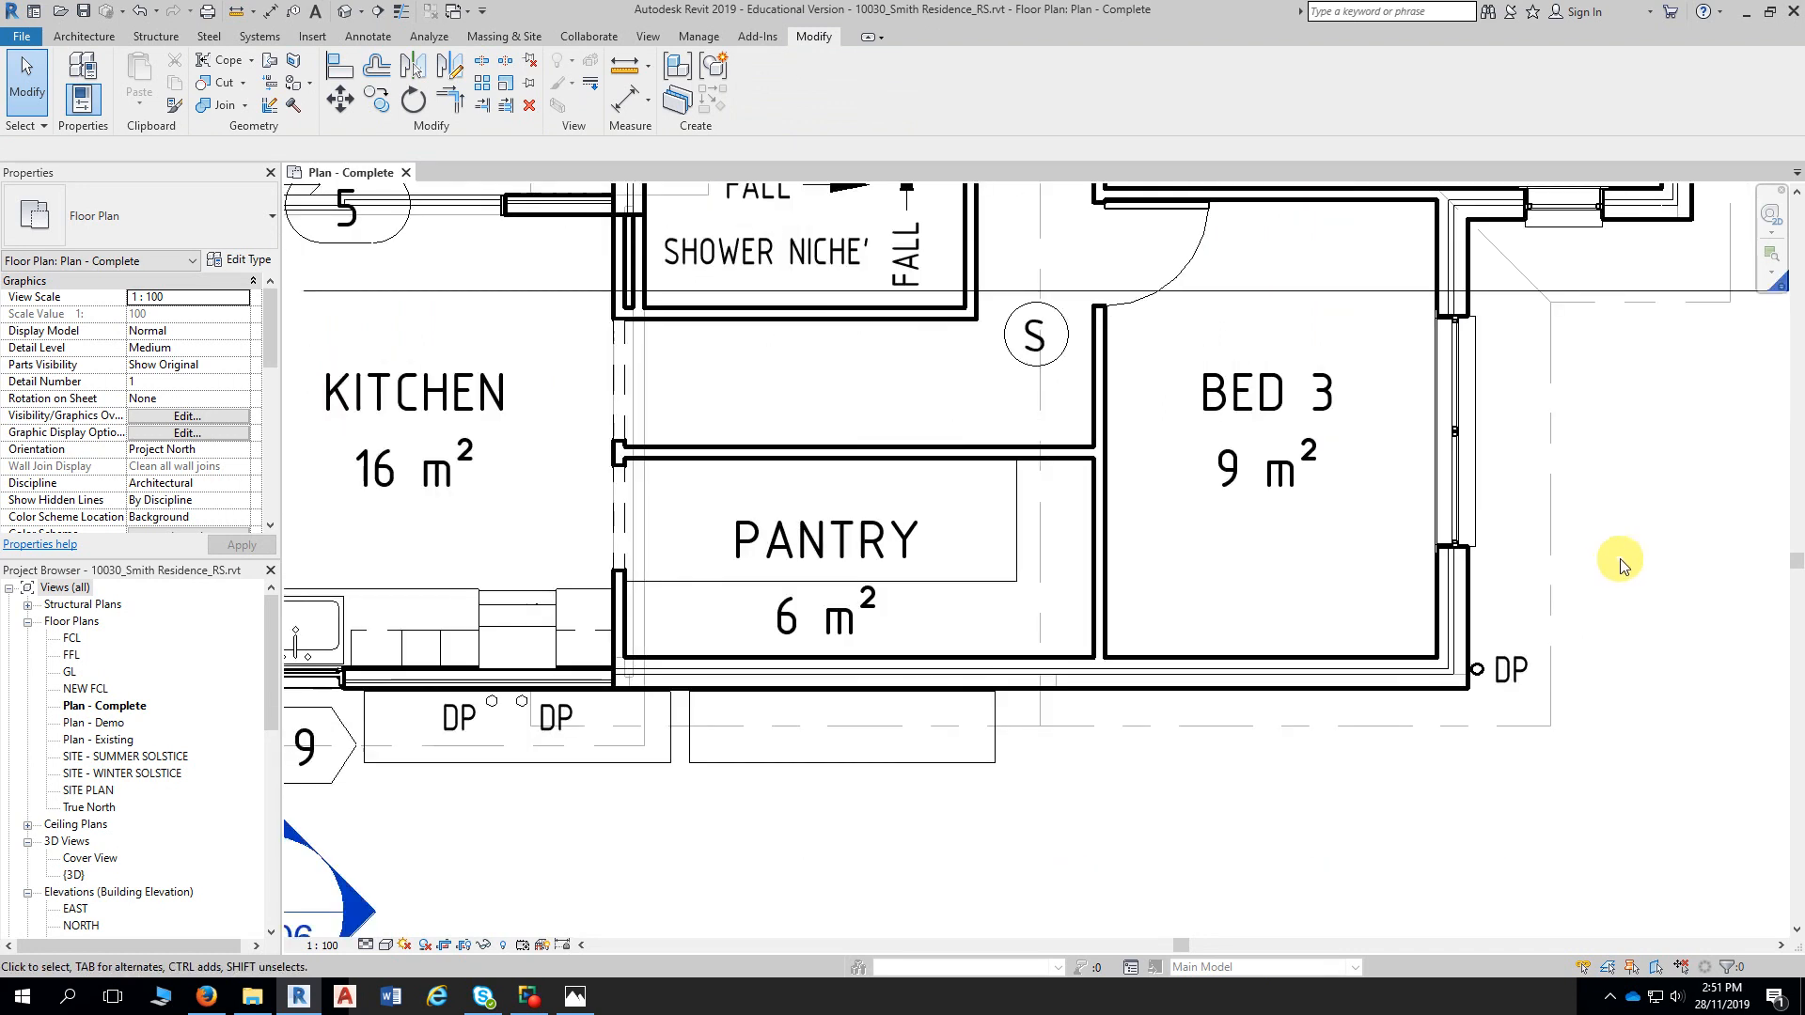
middle_drag(1619, 576, 1538, 587)
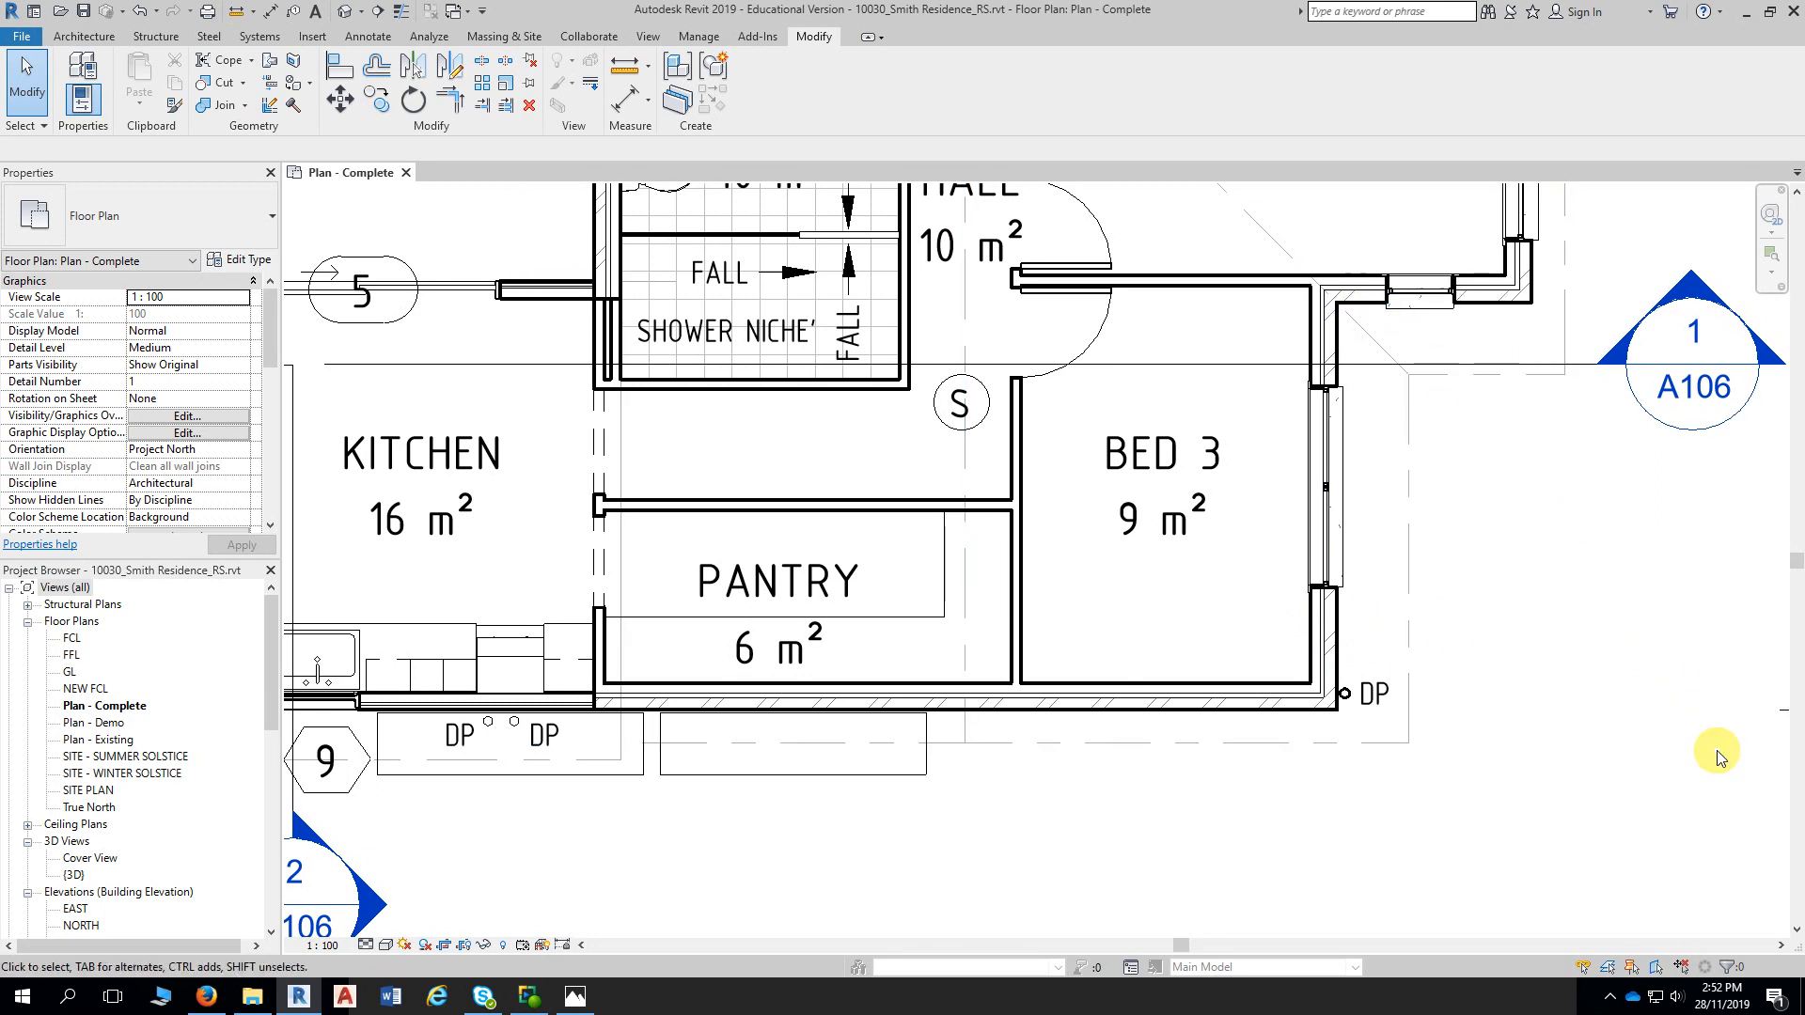
scroll(1498, 716, up, 3)
scroll(1495, 712, up, 1)
middle_drag(1498, 693, 1551, 653)
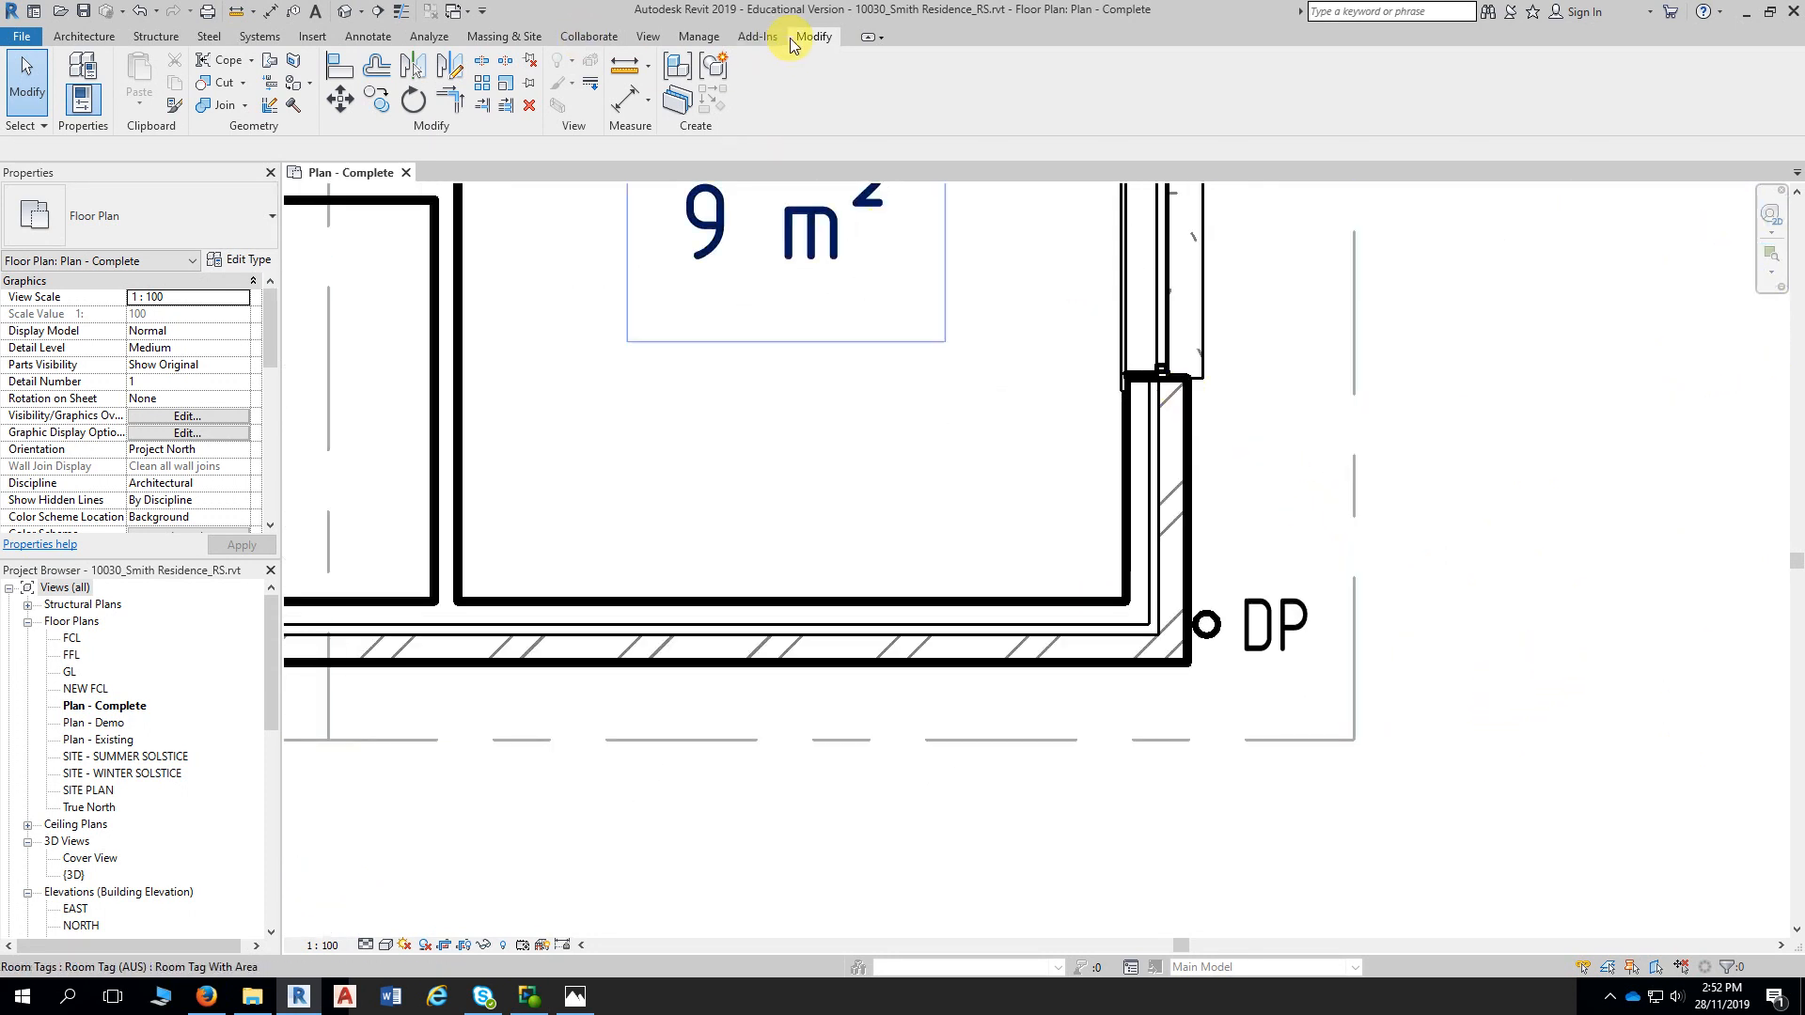
Set the cut line weight of the Walls subcategory Common Edges to 3 in Object Styles and apply it
click(699, 36)
click(126, 87)
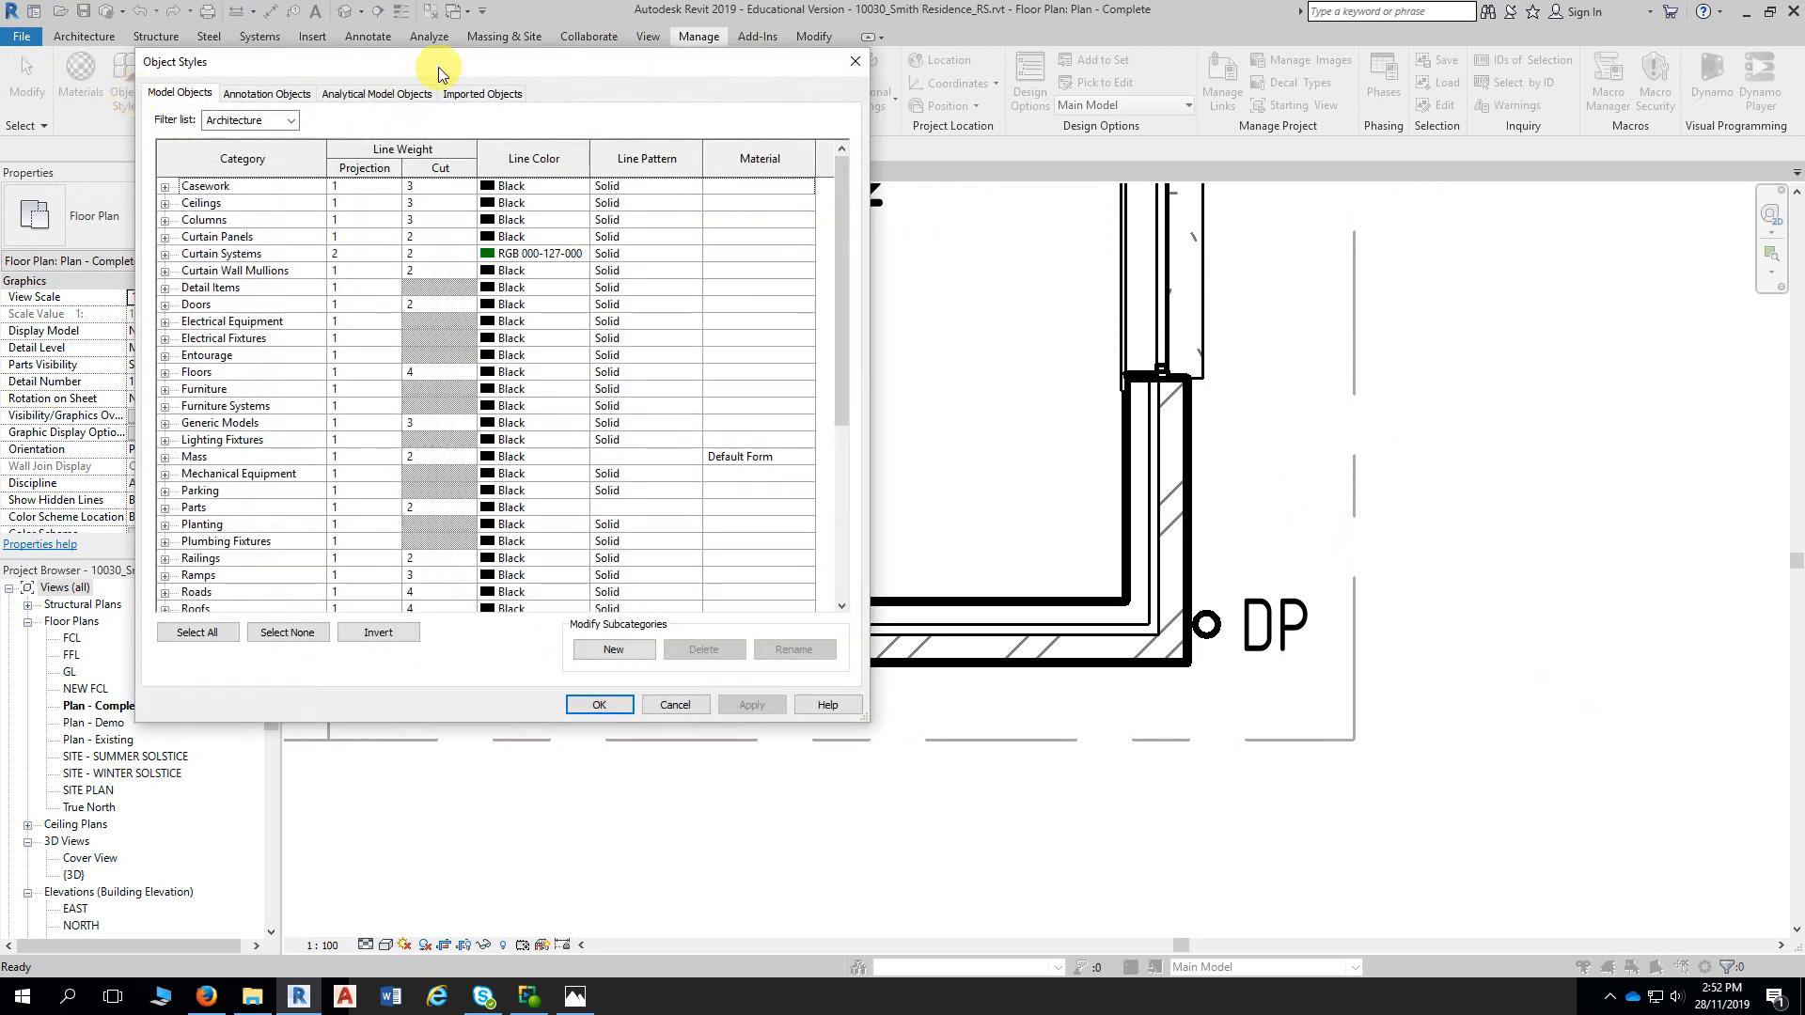
drag(438, 60, 424, 31)
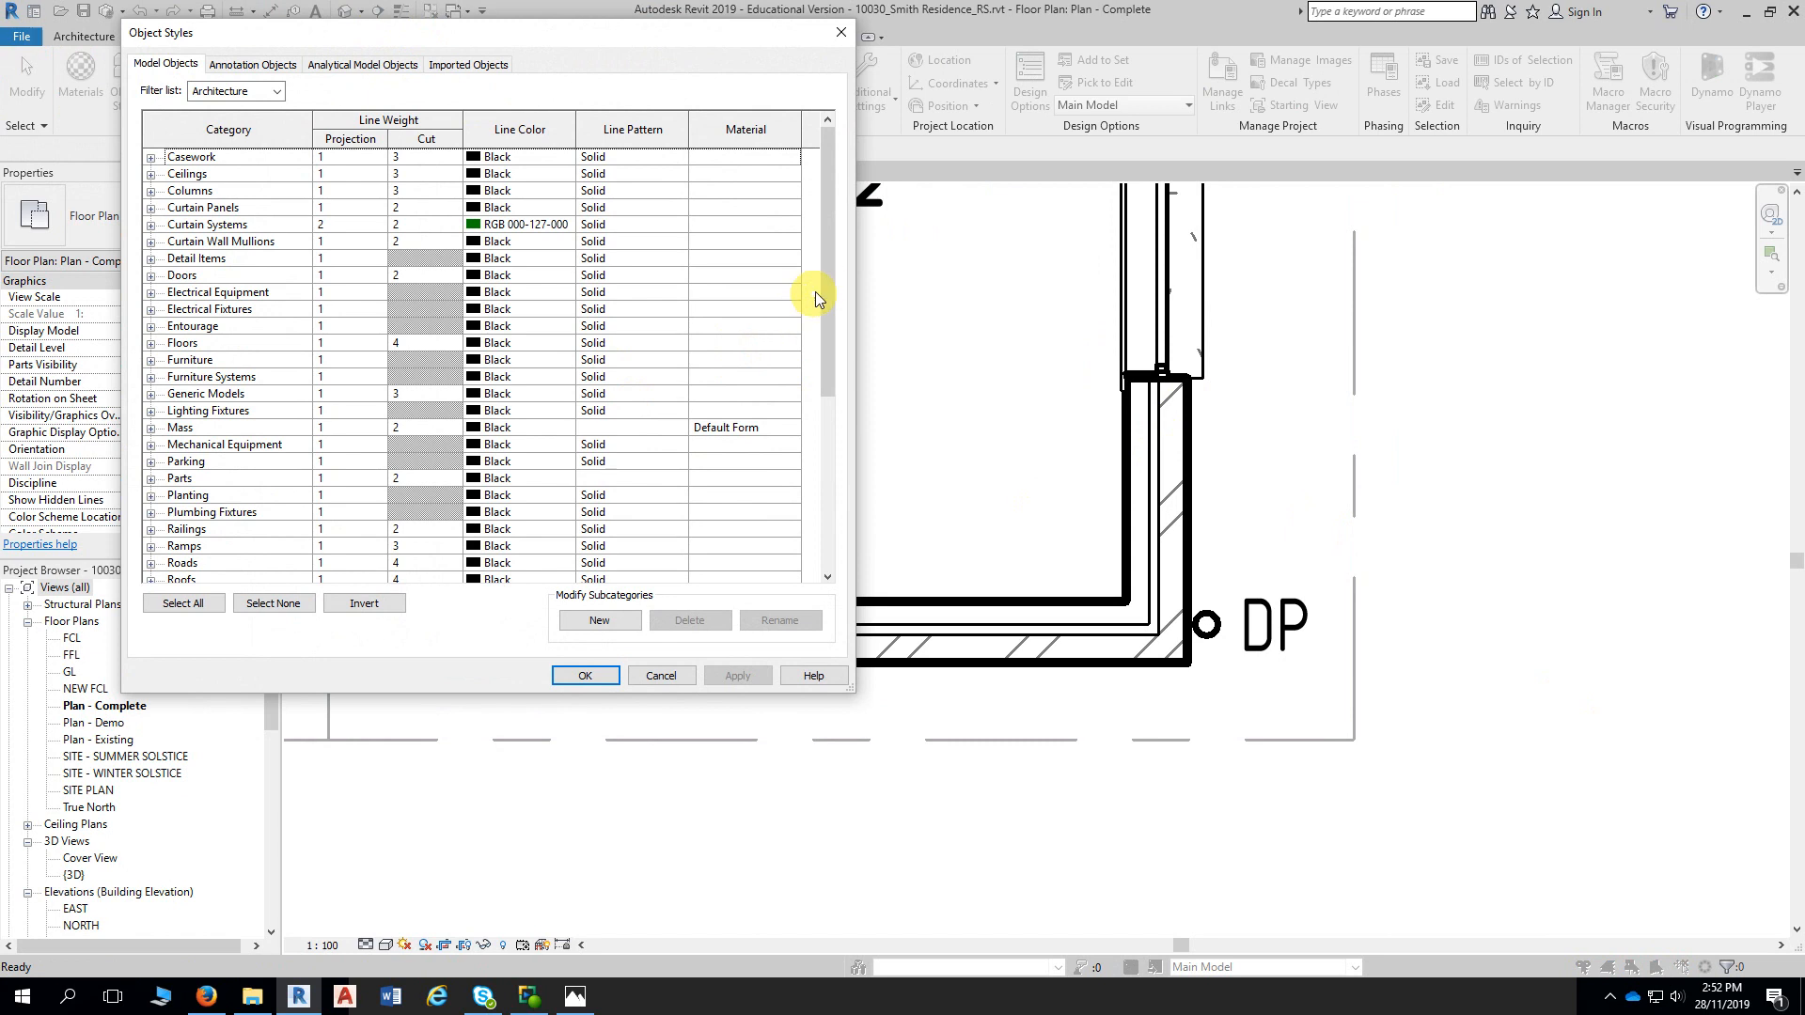
drag(824, 284, 822, 485)
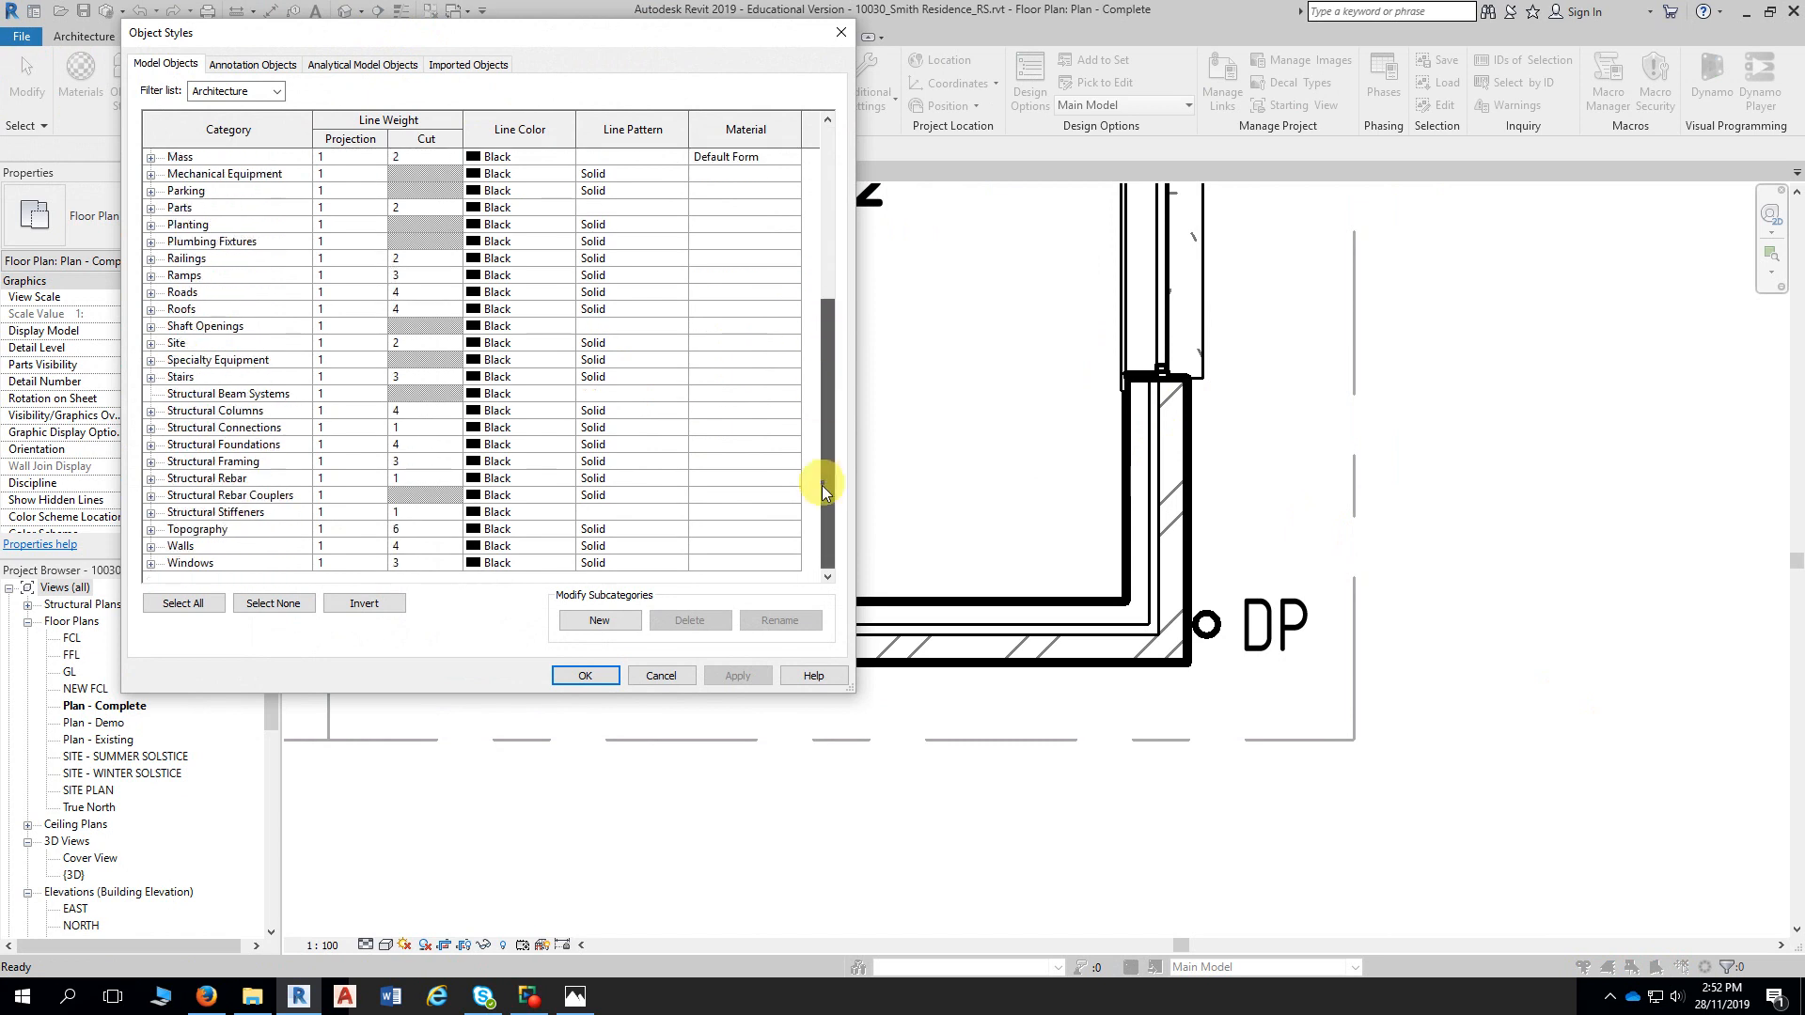
click(150, 546)
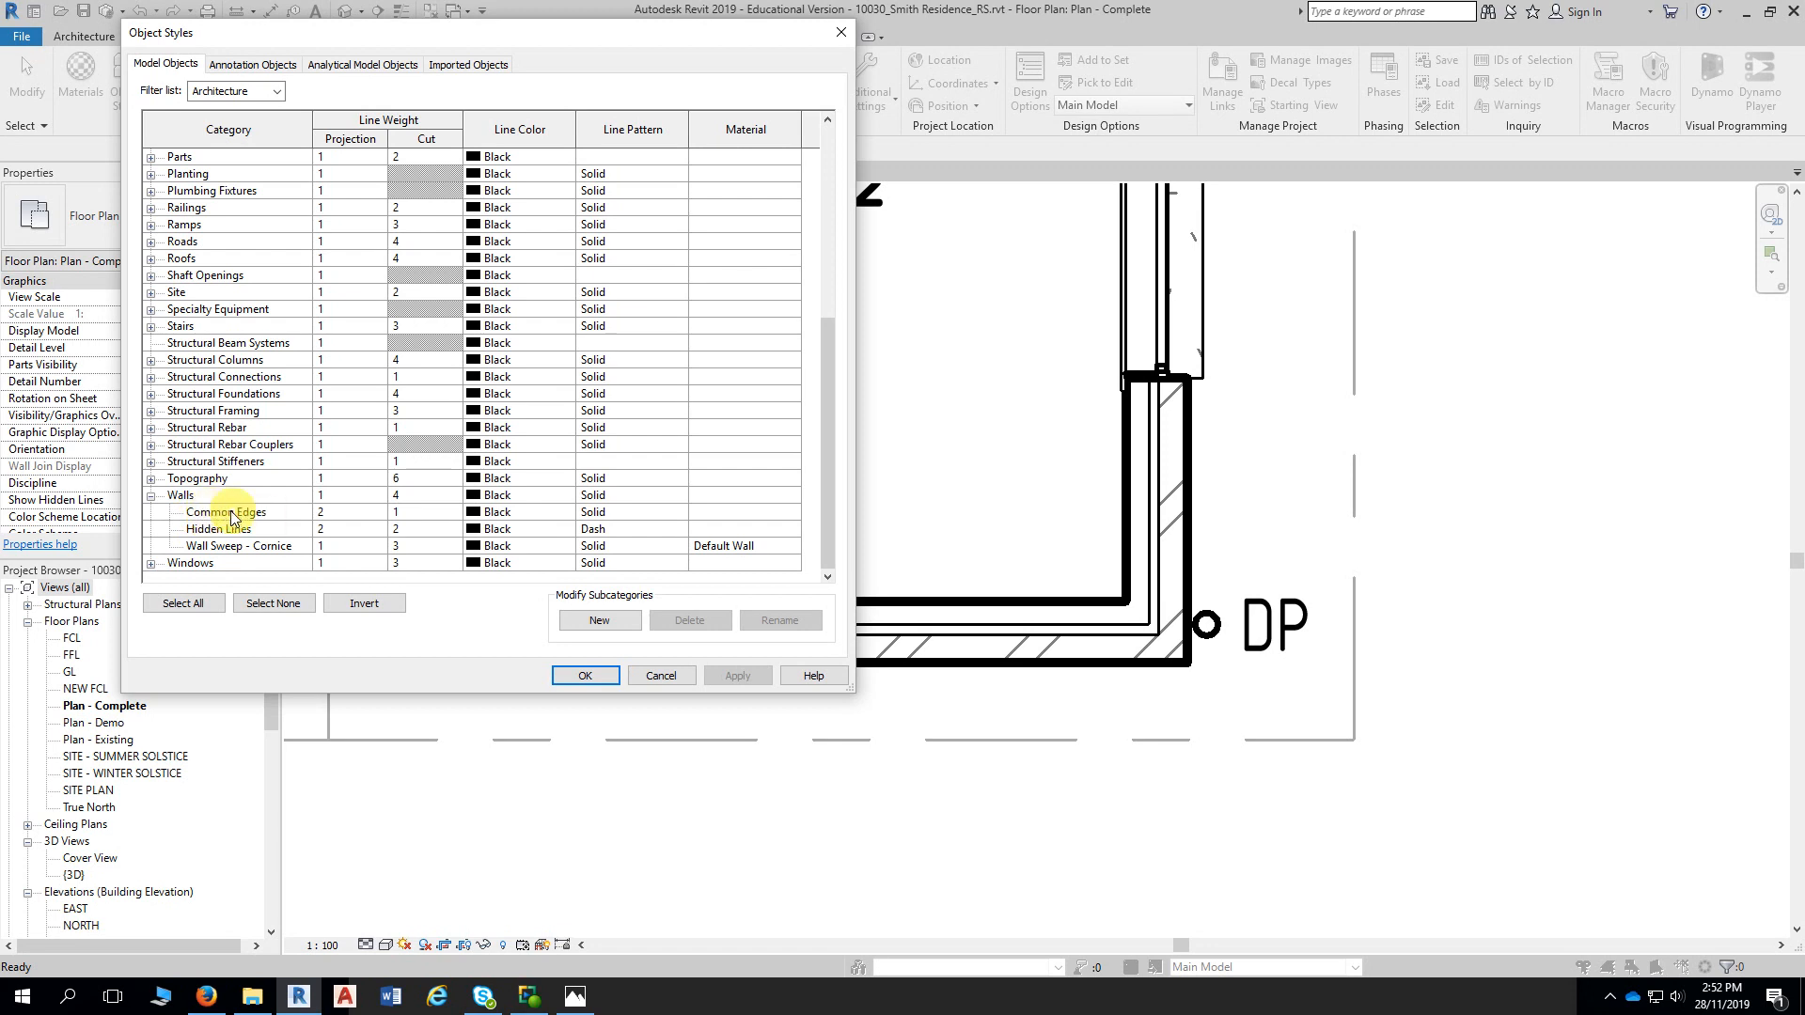
click(398, 516)
click(453, 513)
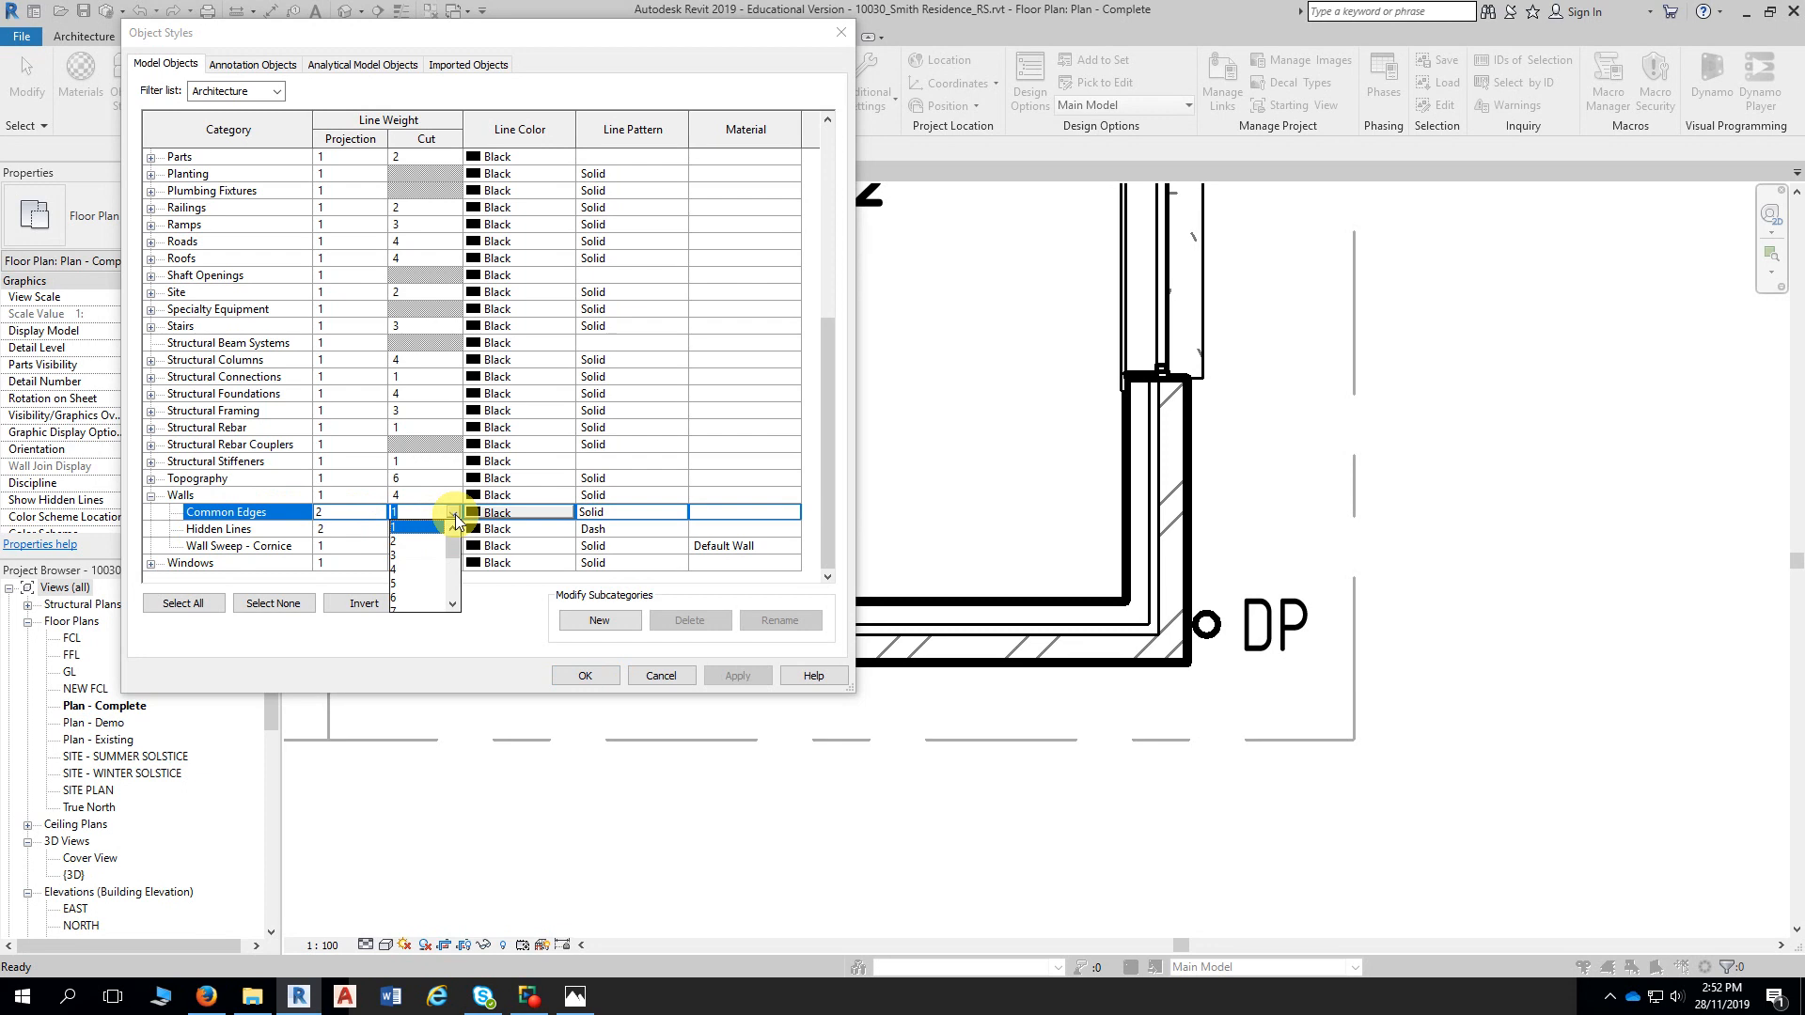
click(393, 556)
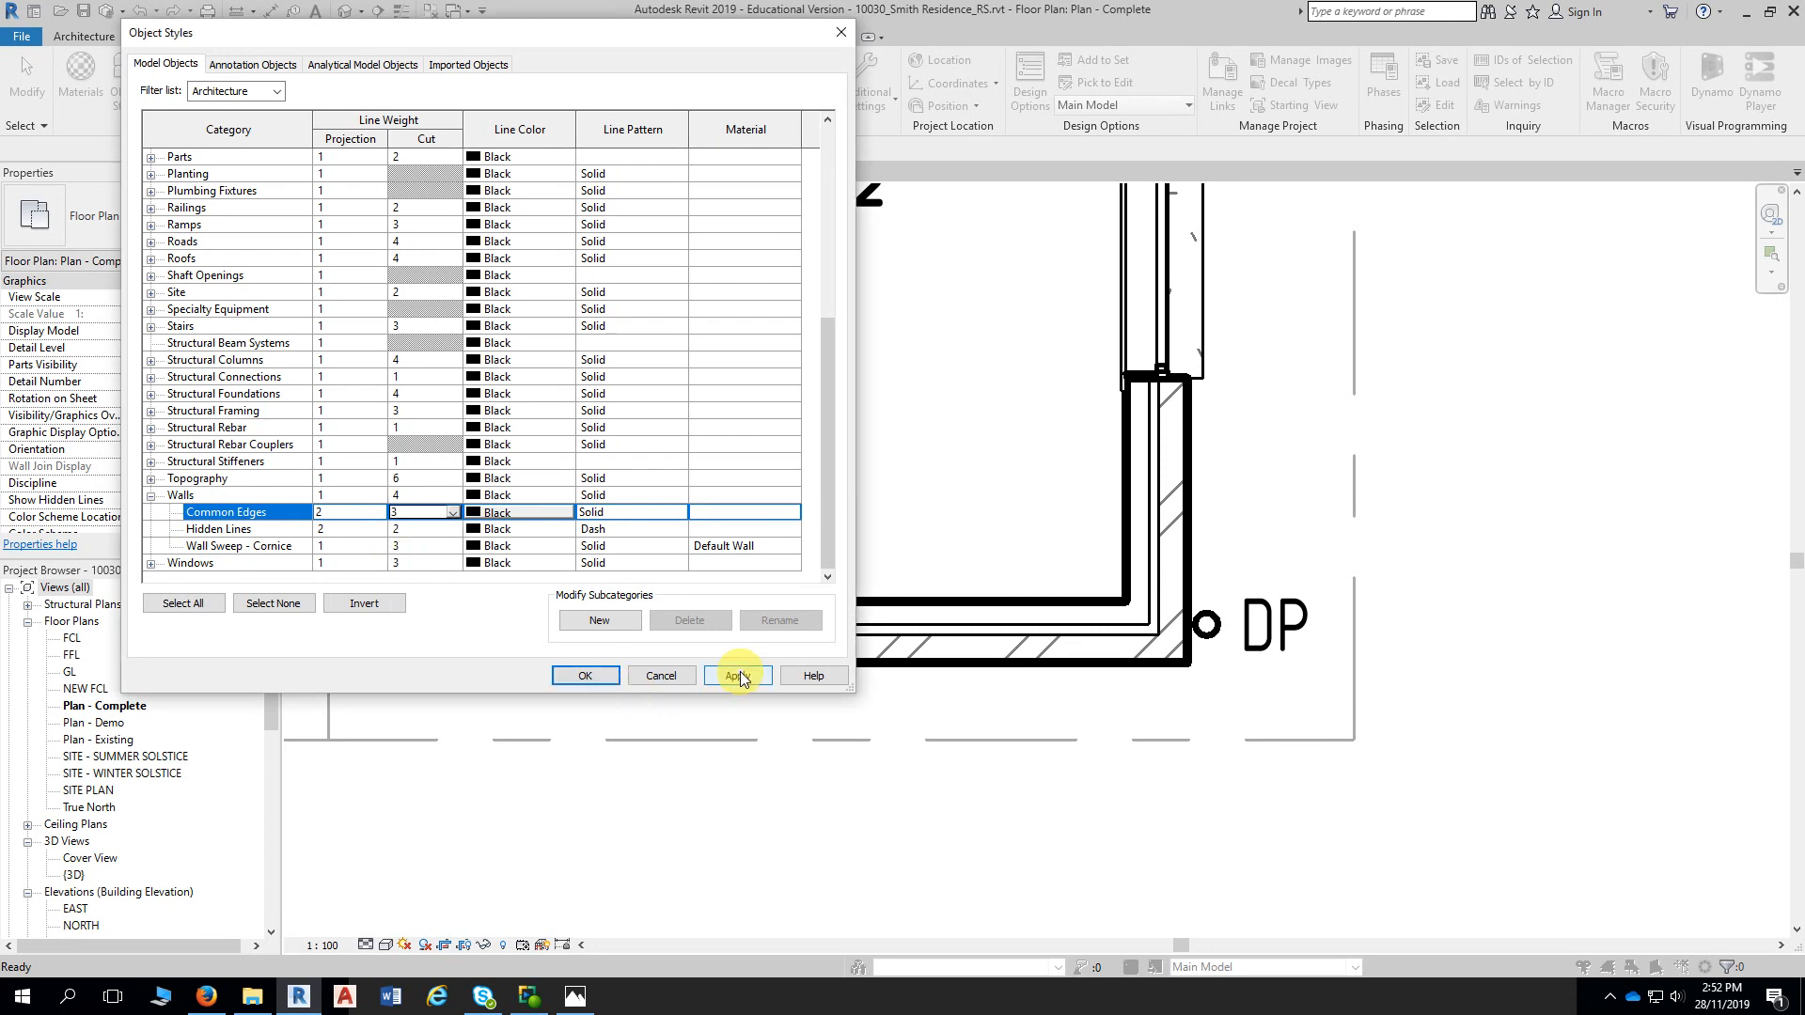
click(738, 676)
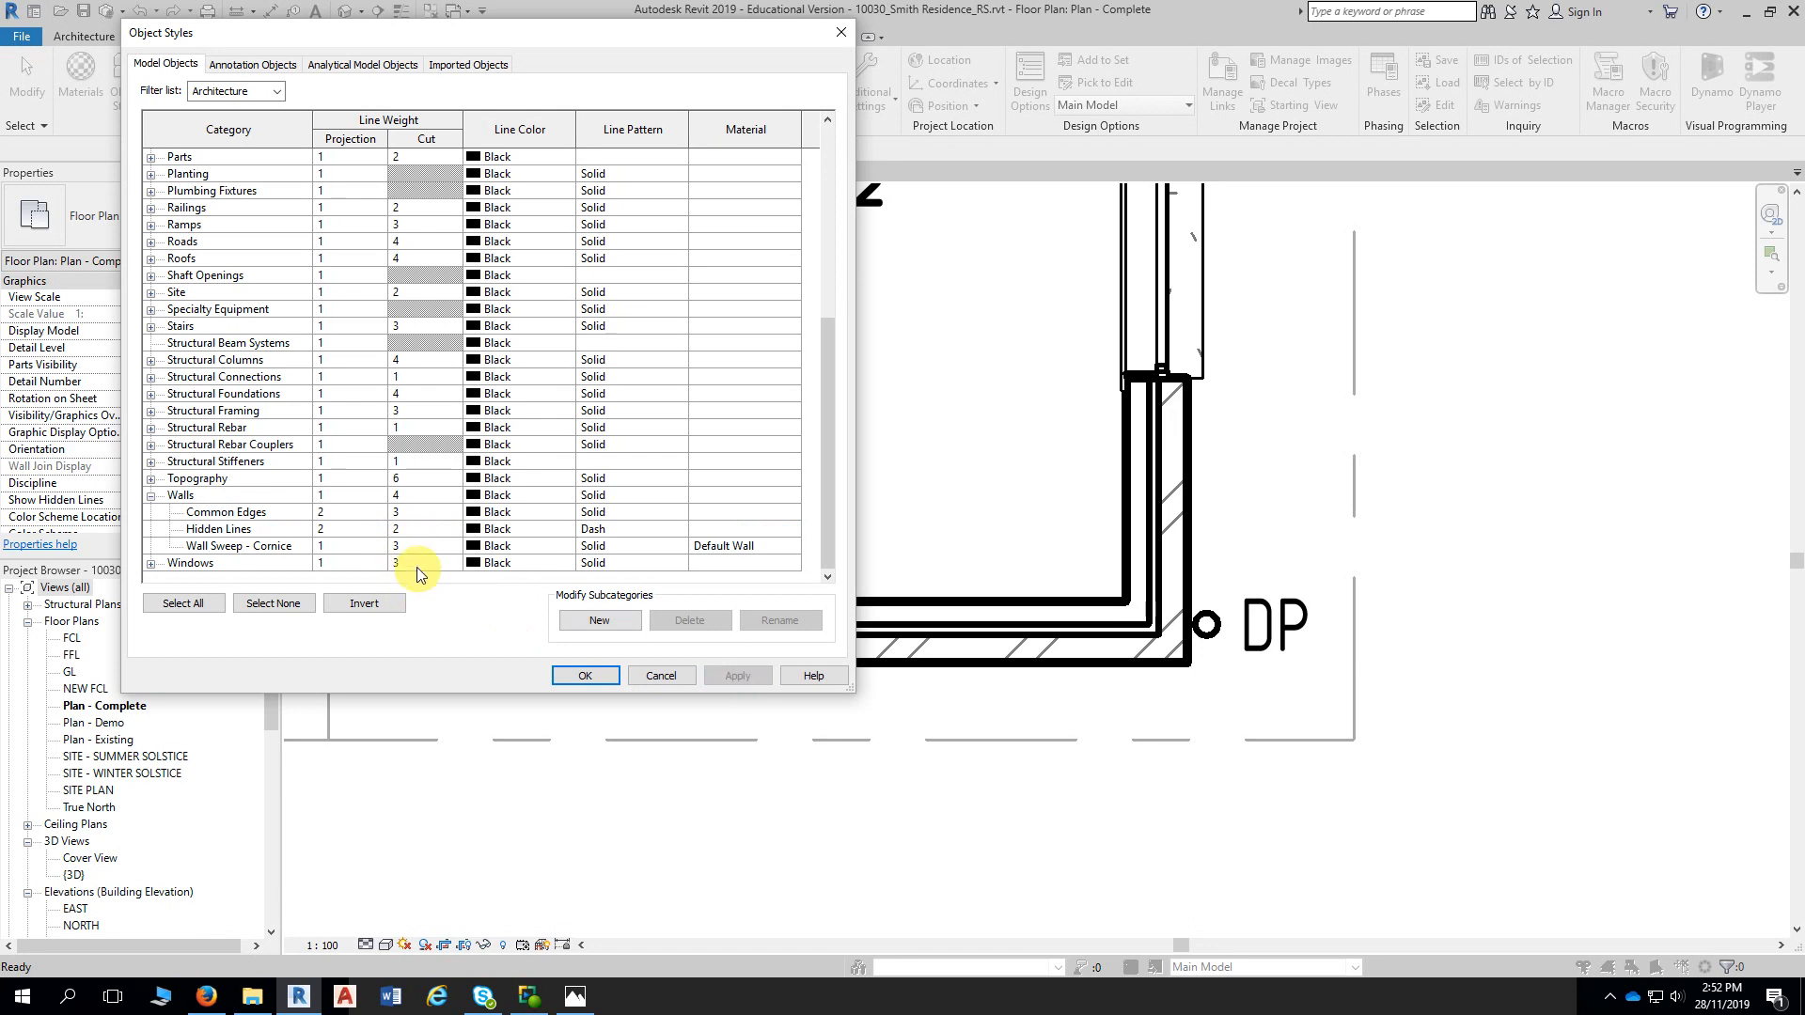
Set the cut line weight of the Walls category to 3, apply it and close Object Styles
click(409, 498)
click(414, 496)
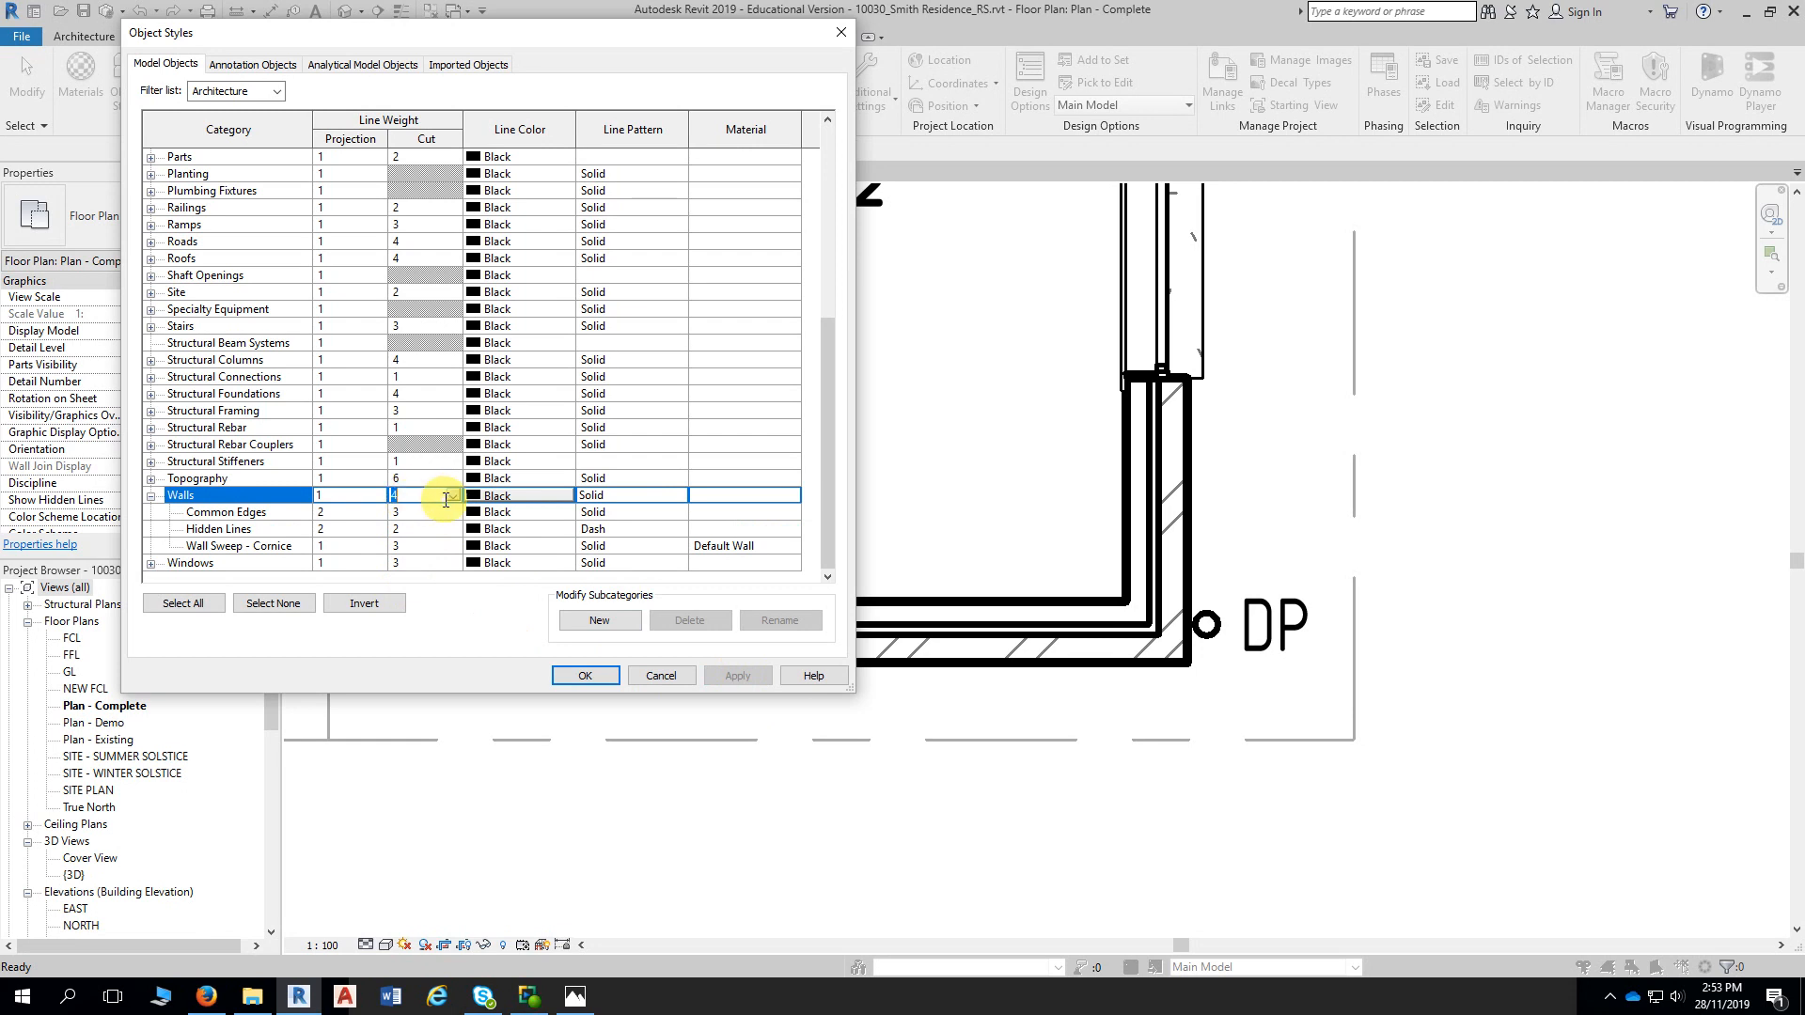
click(452, 495)
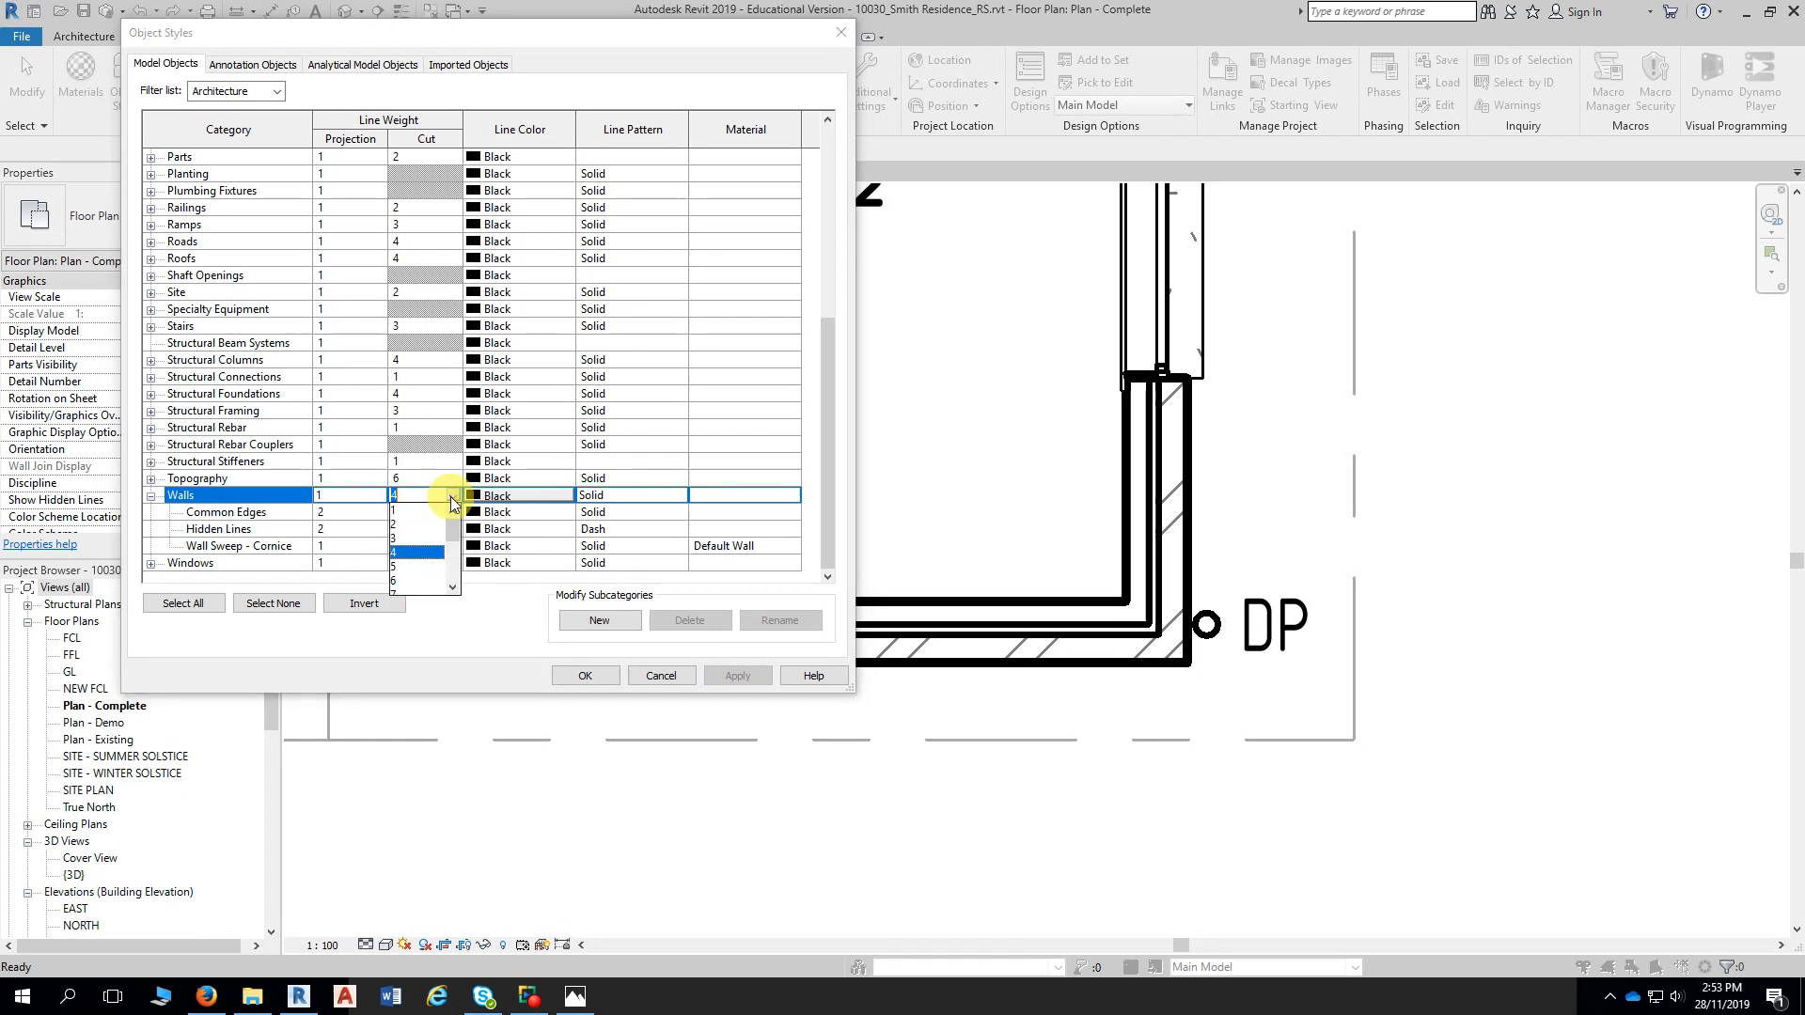
click(393, 538)
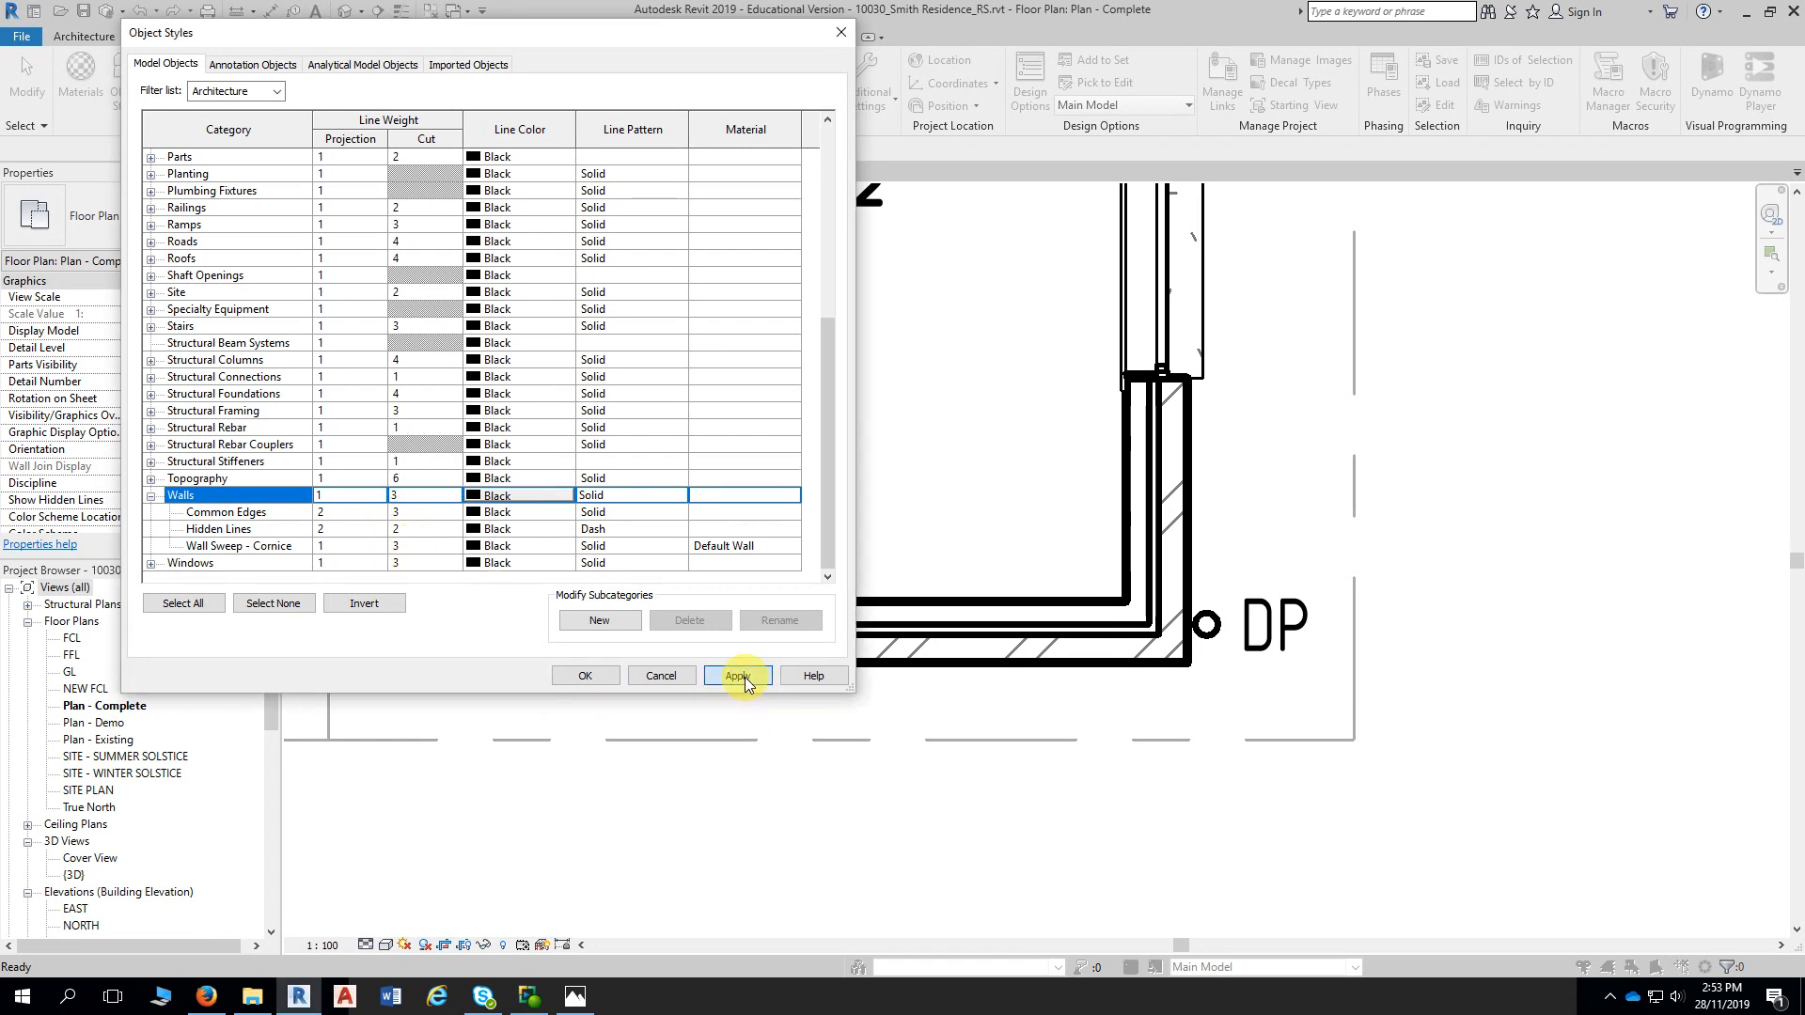
click(743, 675)
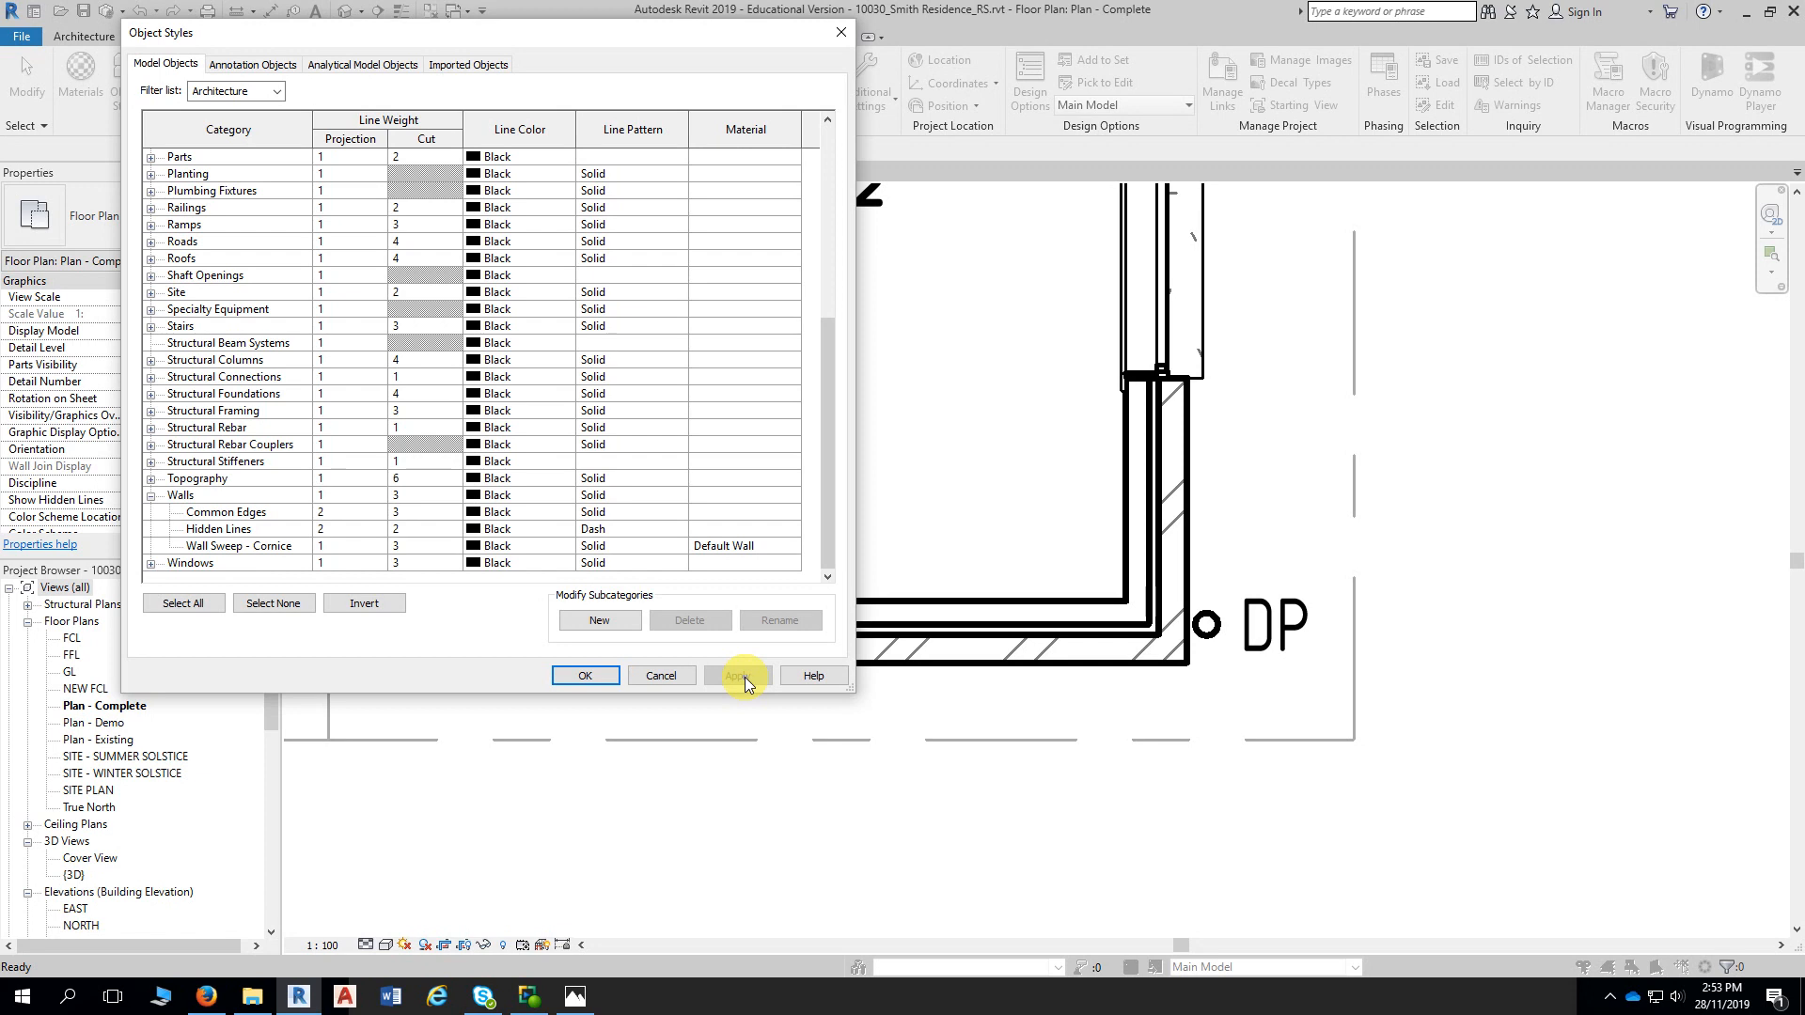
drag(696, 40, 707, 196)
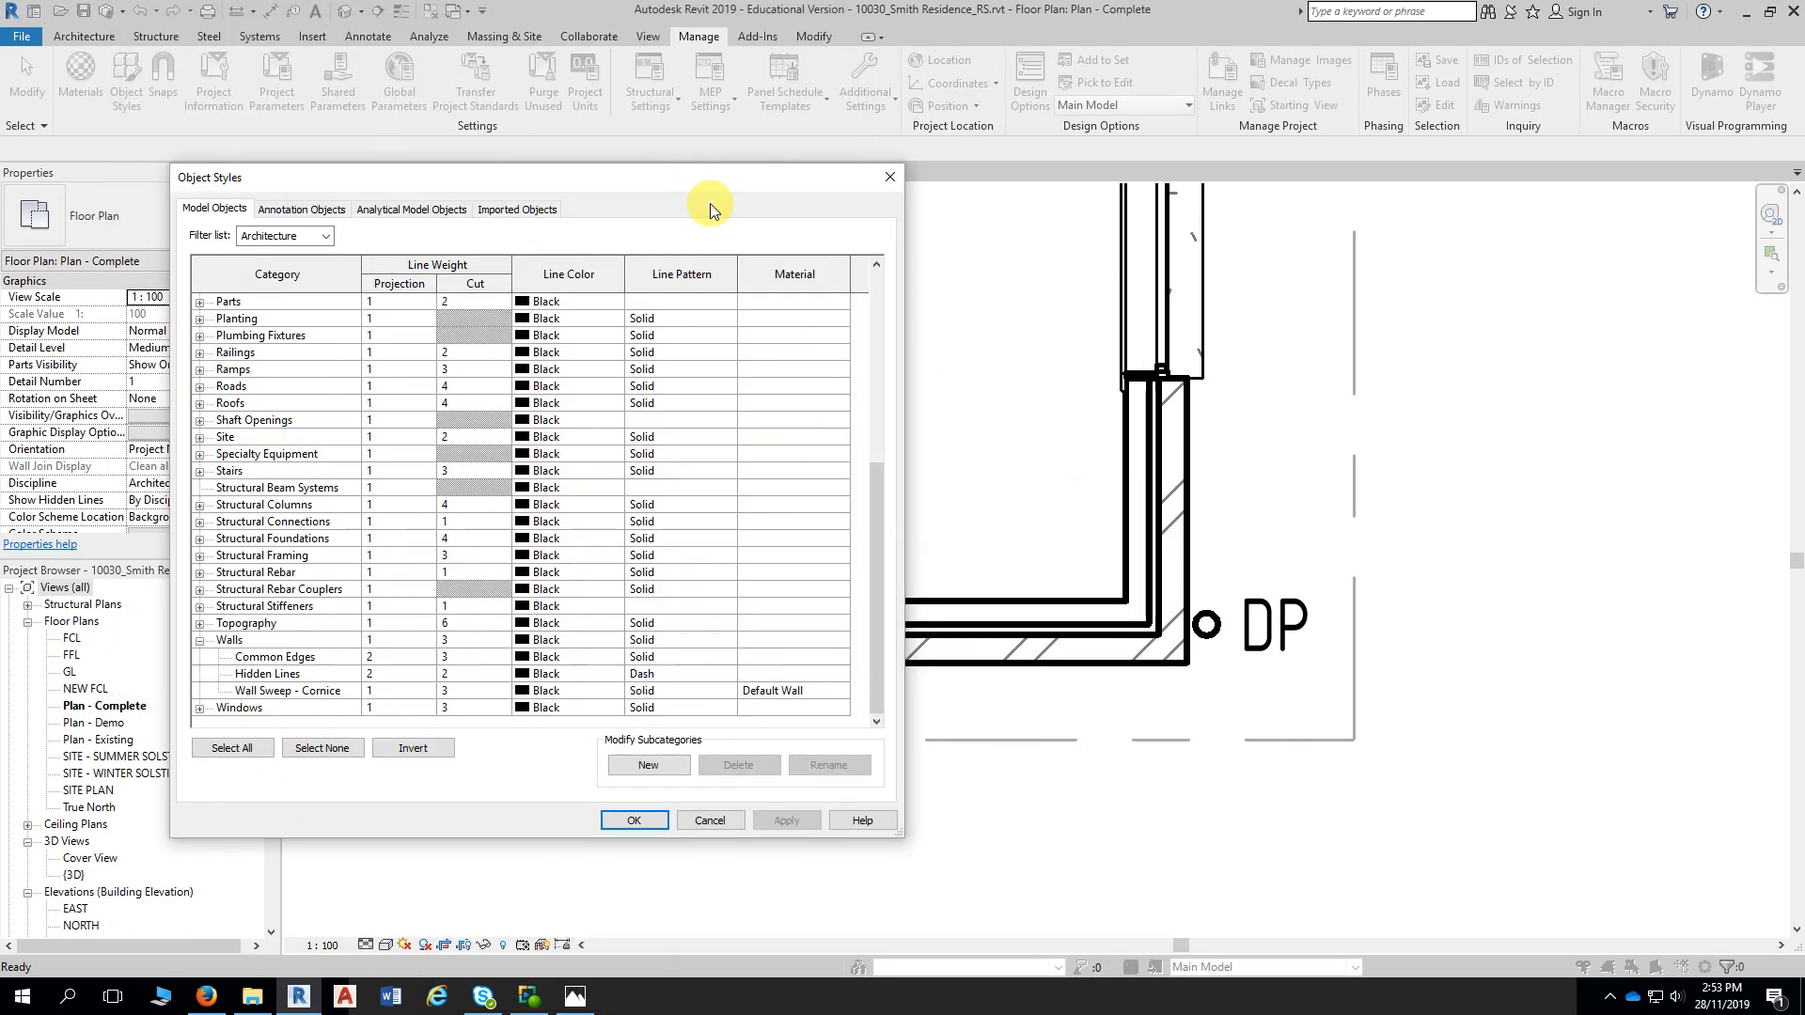
click(638, 820)
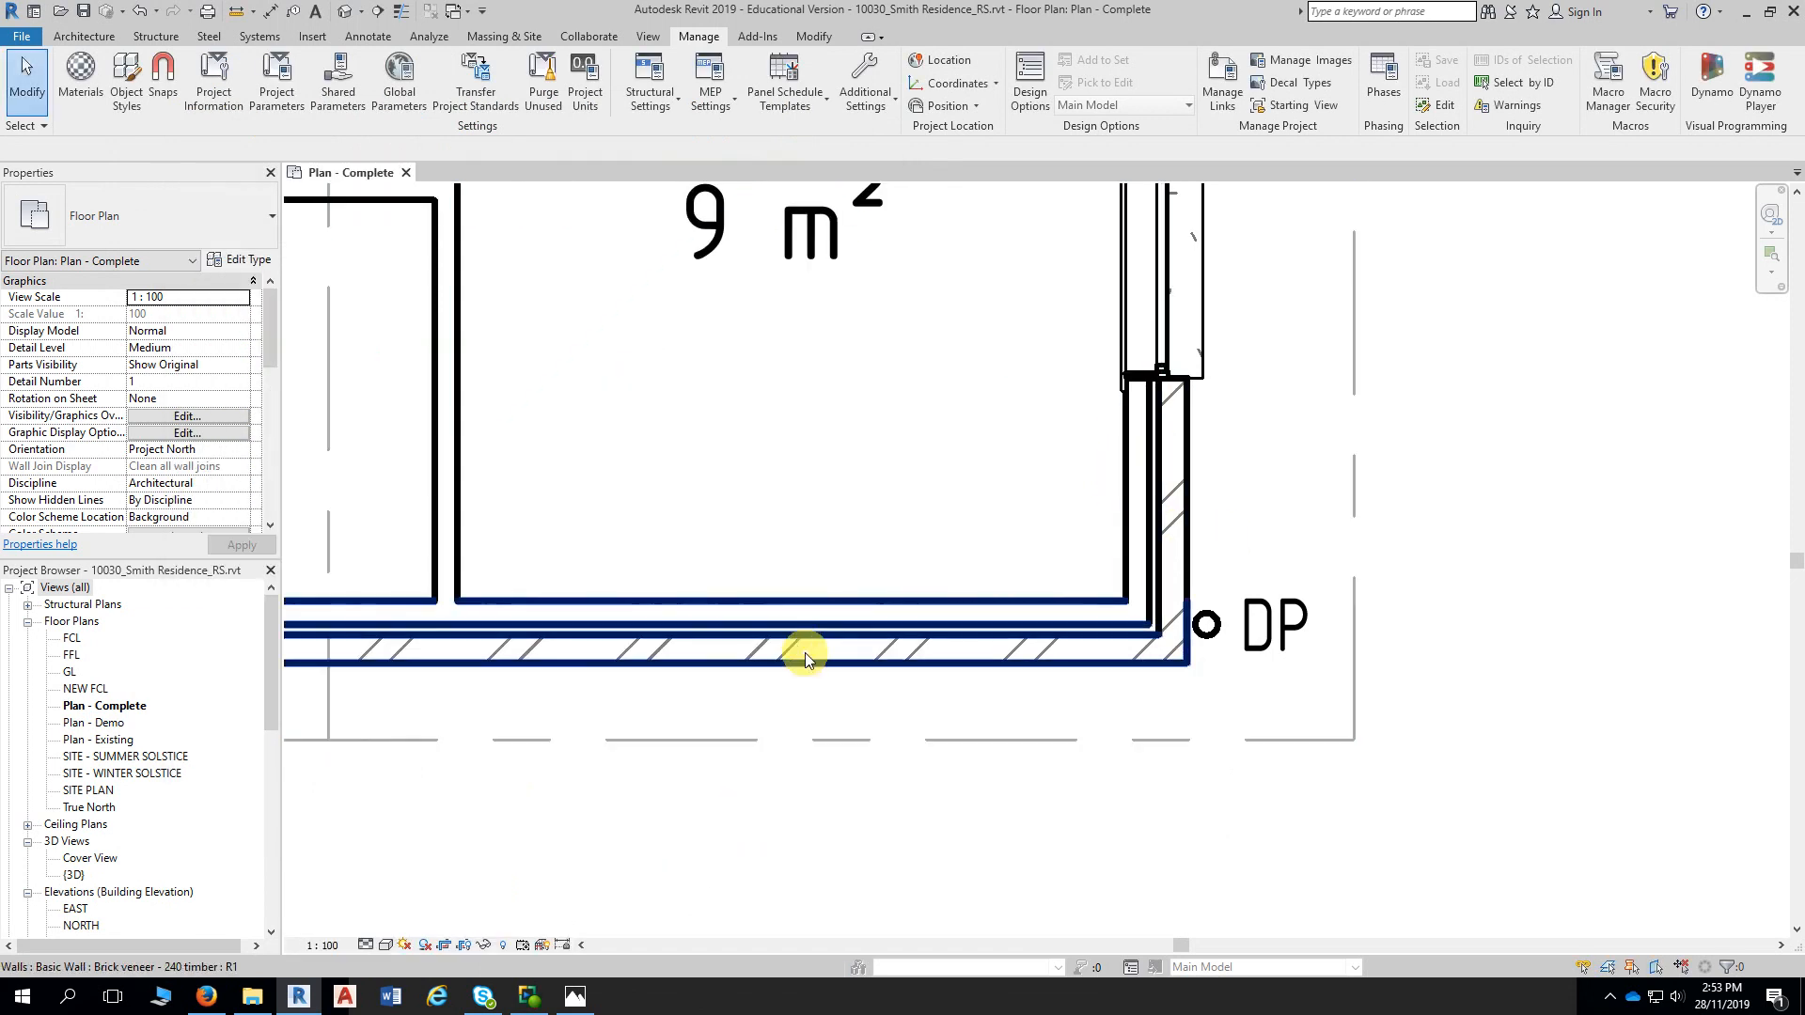
Examine the line thicknesses of the exterior wall behind the Kitchen sink and REF
scroll(805, 653, down, 3)
scroll(767, 791, down, 3)
middle_drag(755, 799, 1241, 810)
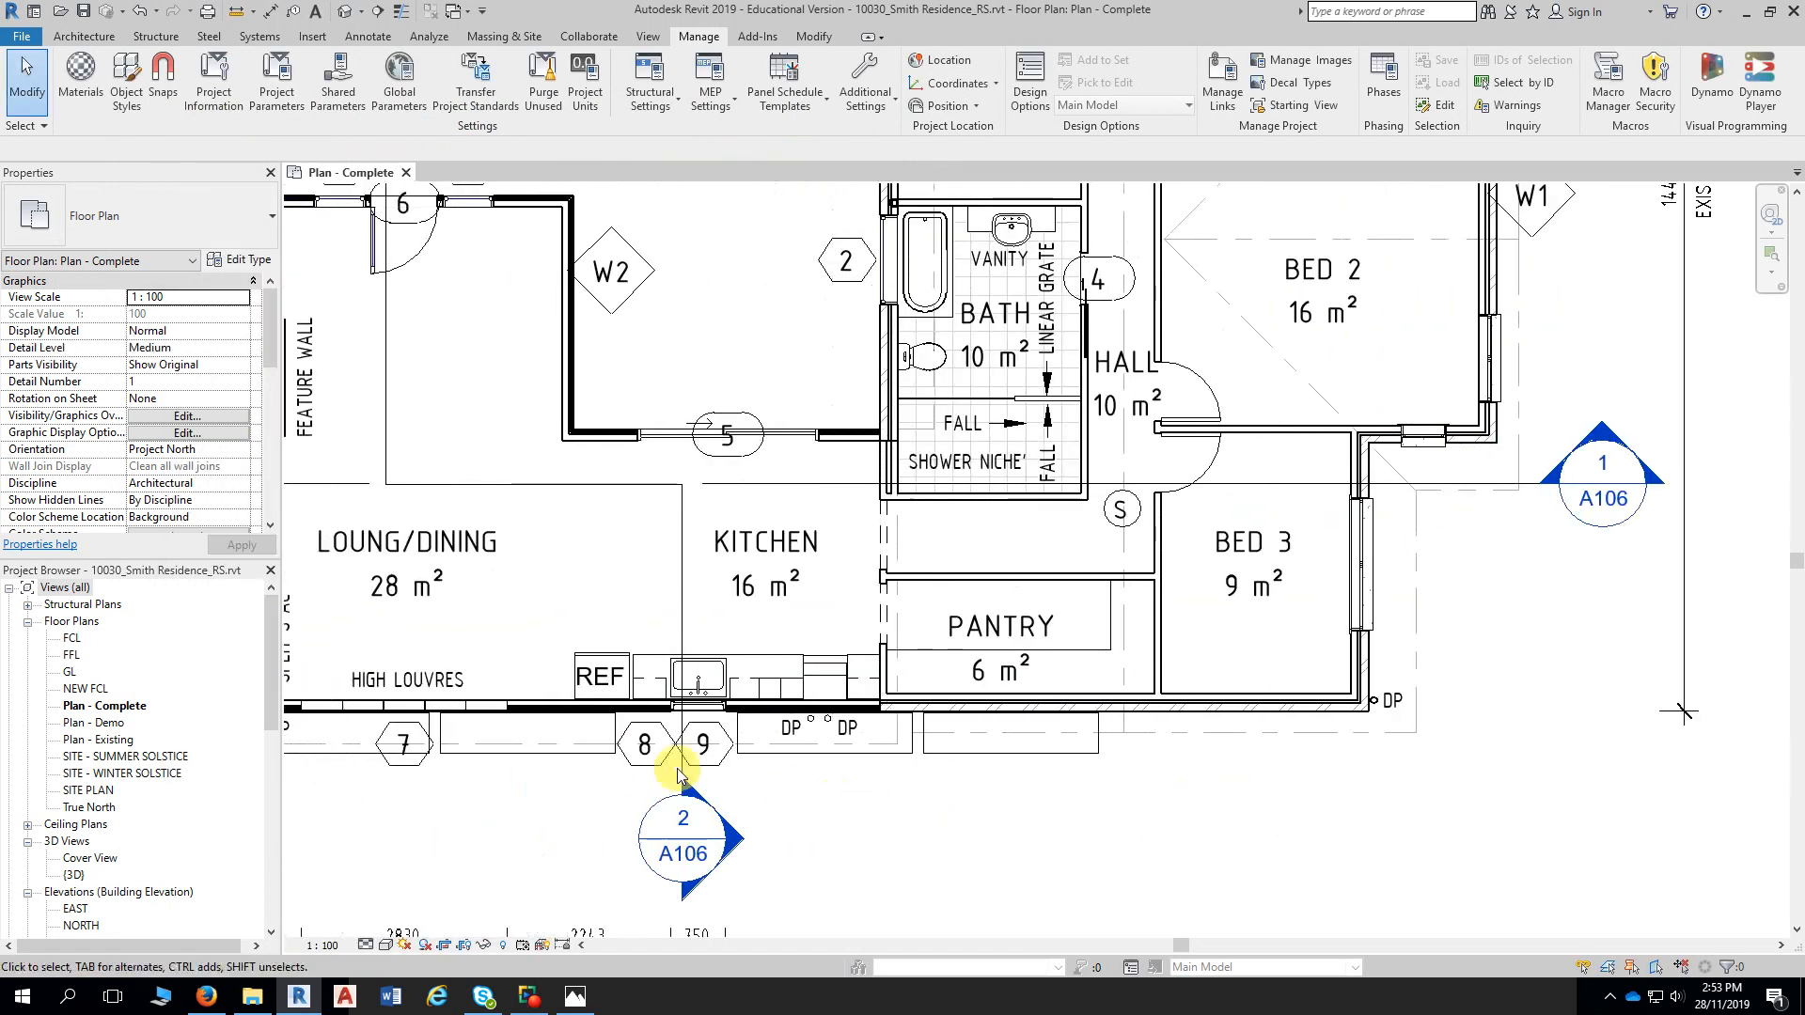
scroll(534, 771, up, 4)
scroll(534, 773, up, 3)
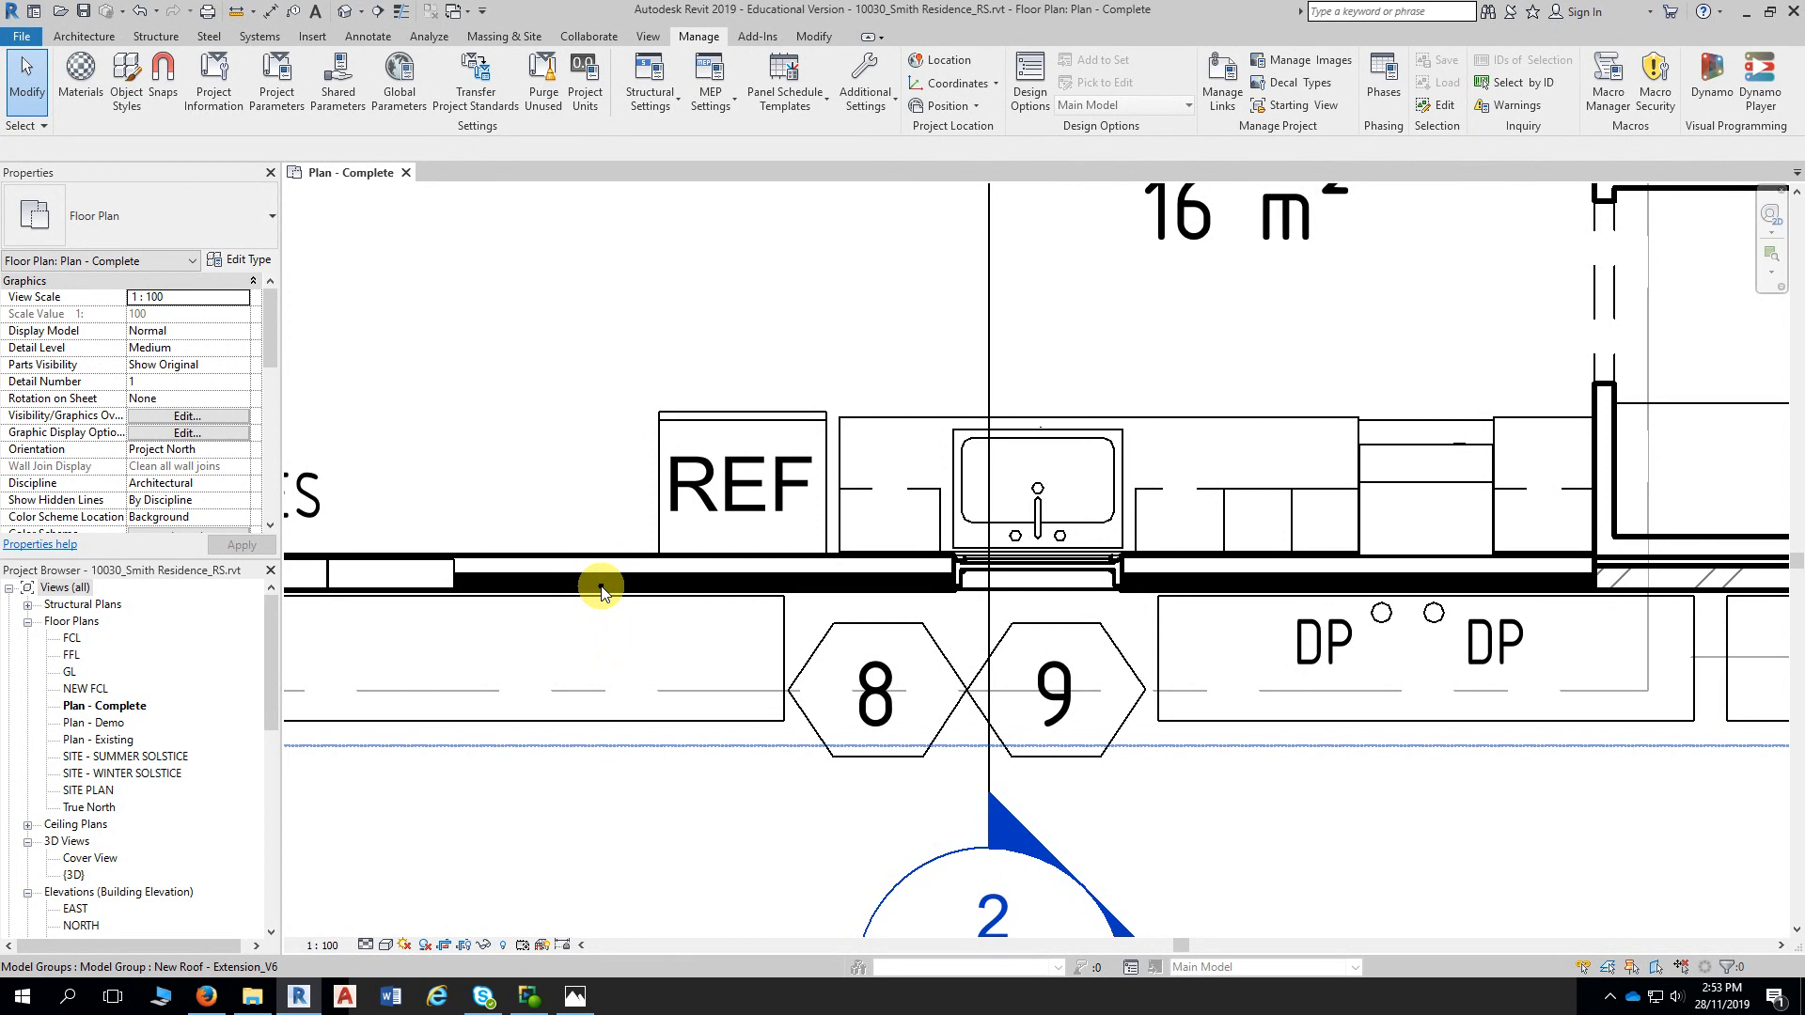
scroll(523, 475, up, 3)
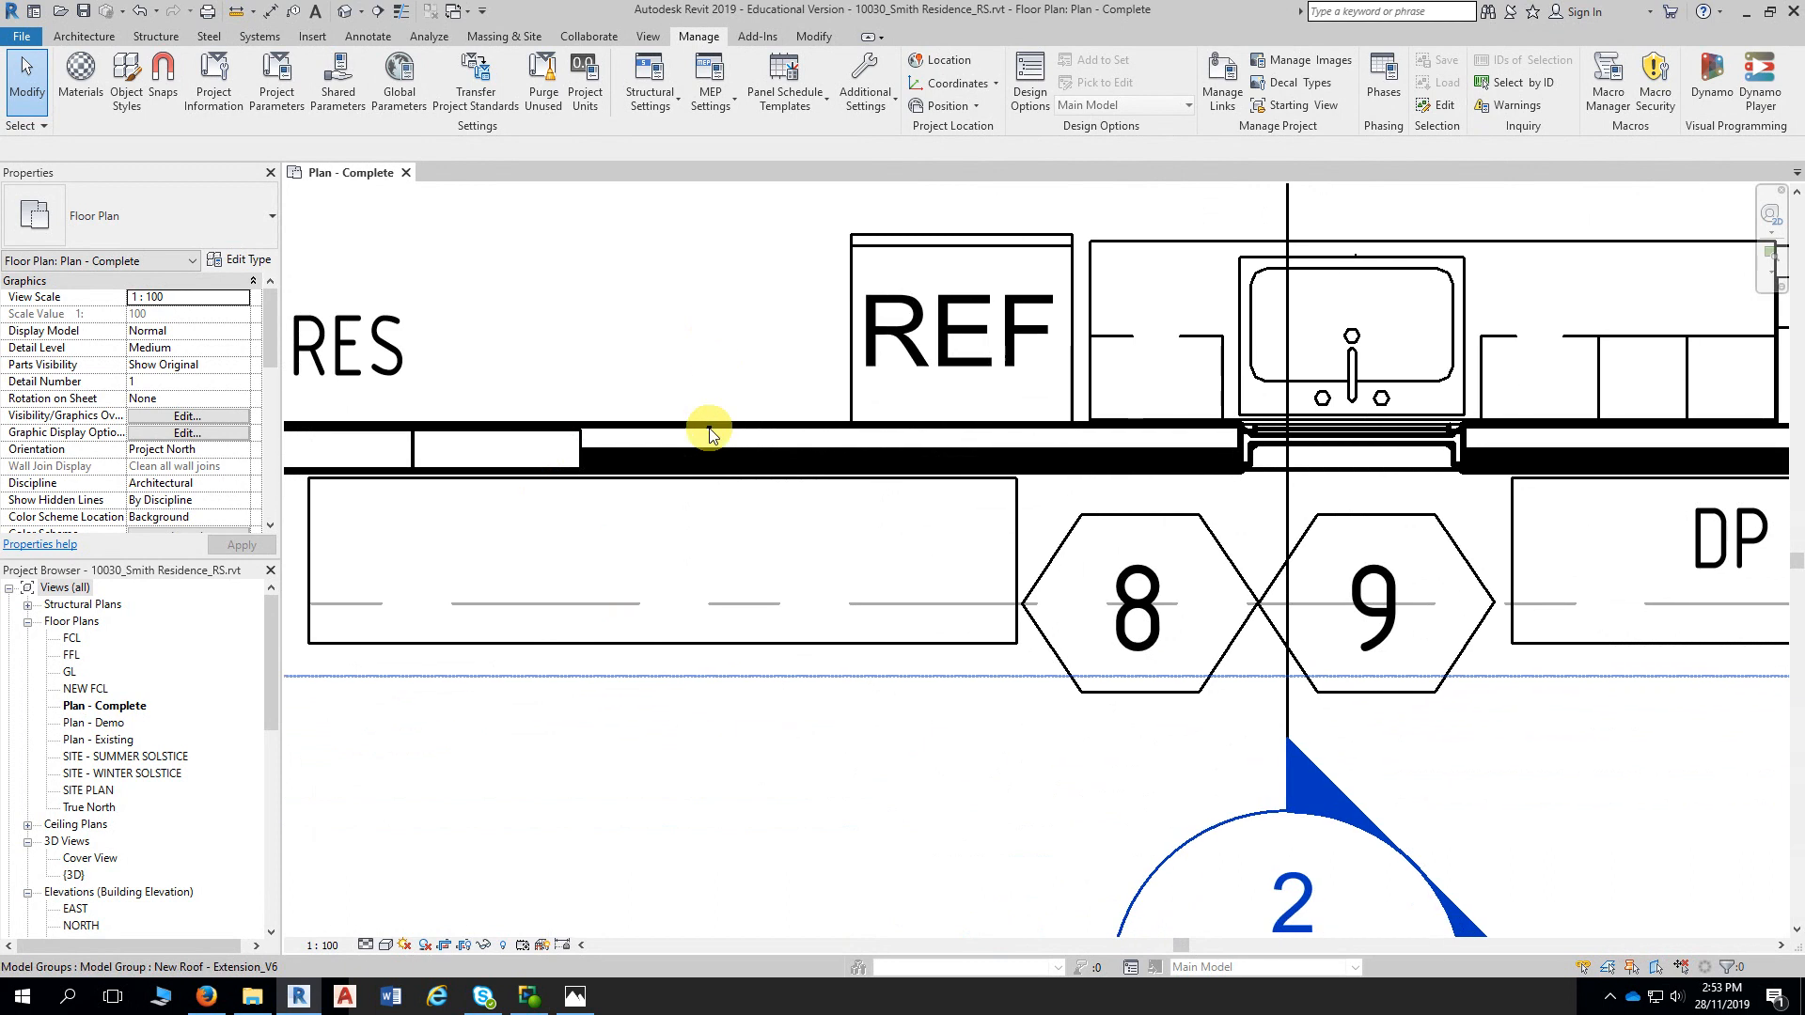
Set the cut line weight of the Walls subcategory Common Edges to 1 in Object Styles, apply it and close the dialog
click(126, 83)
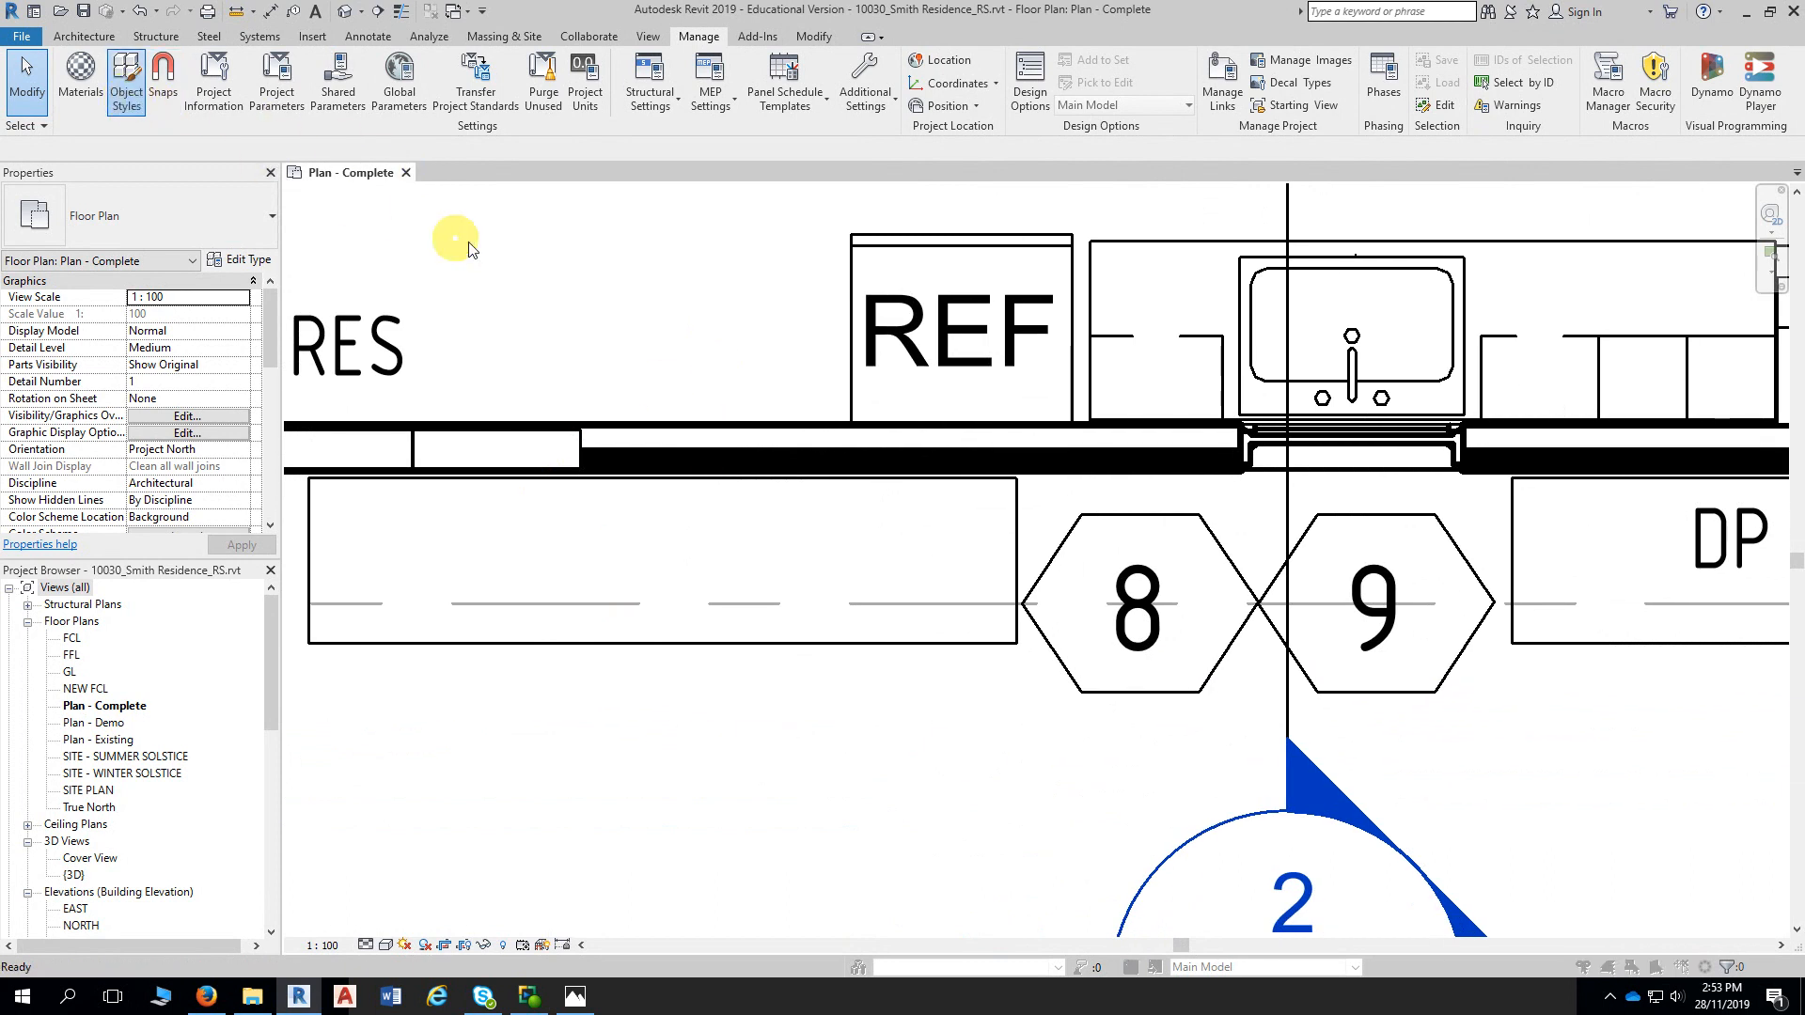
drag(876, 360, 876, 515)
click(199, 709)
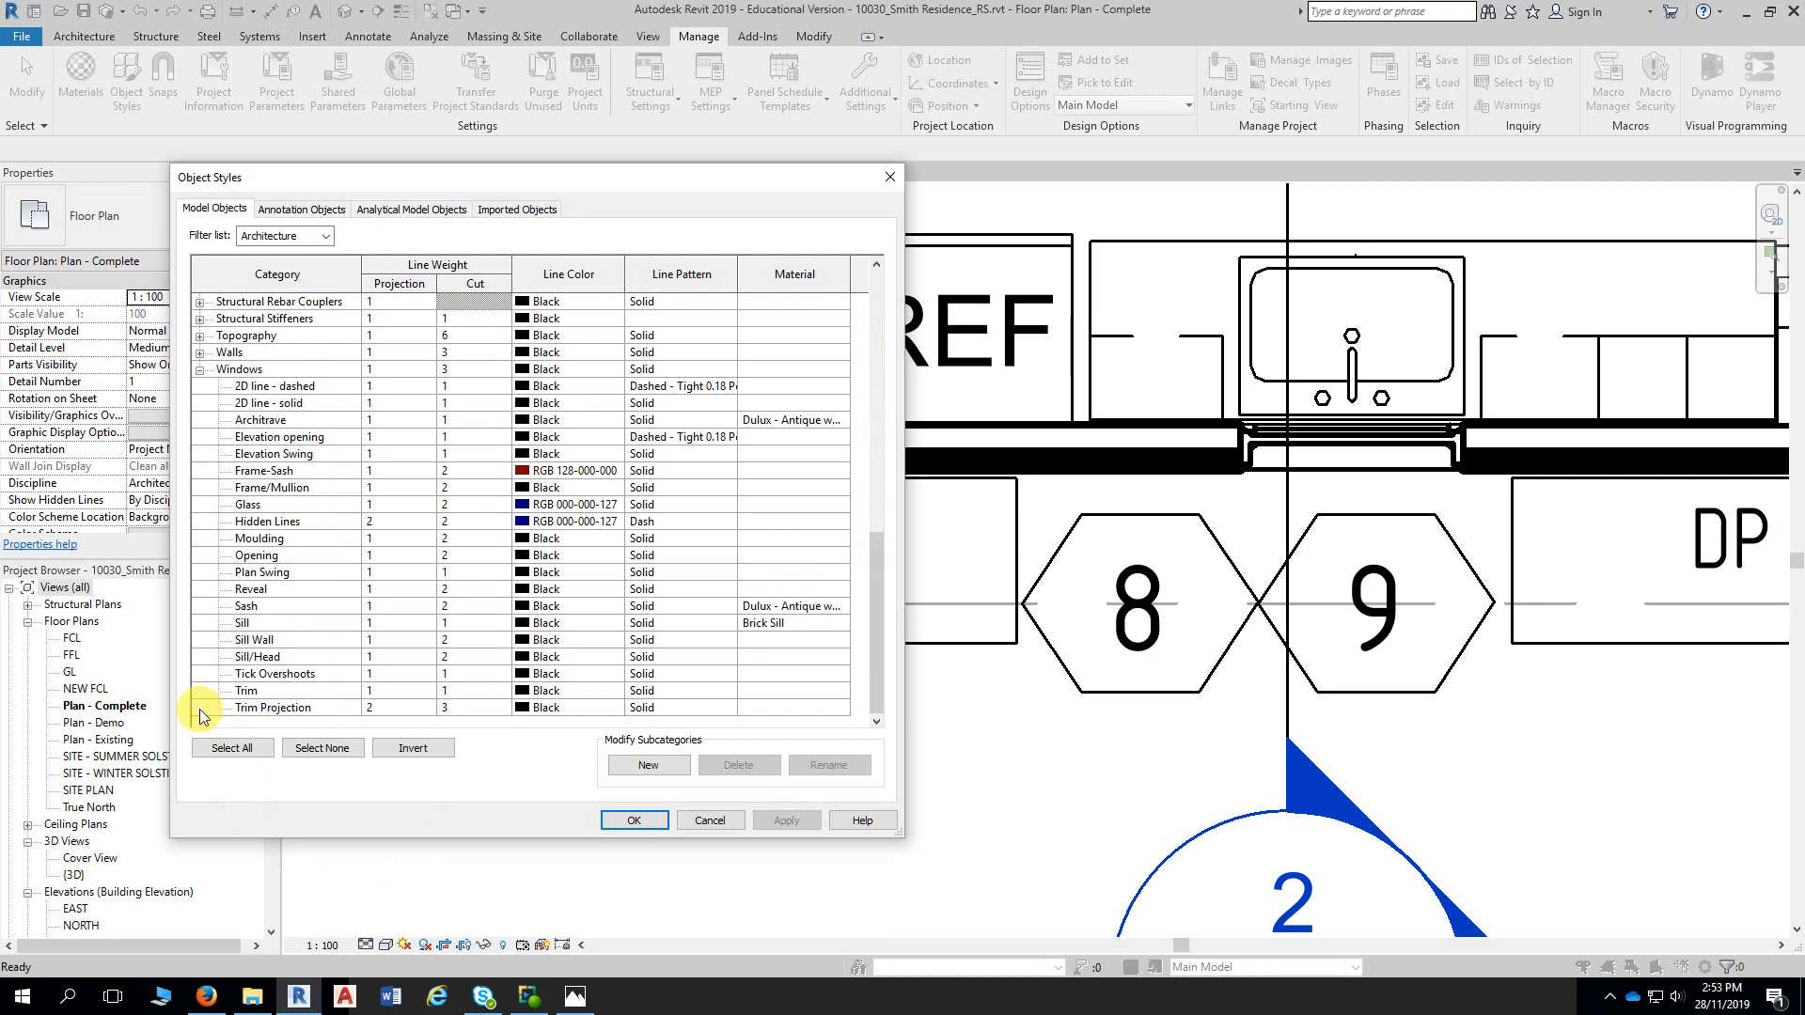
click(200, 369)
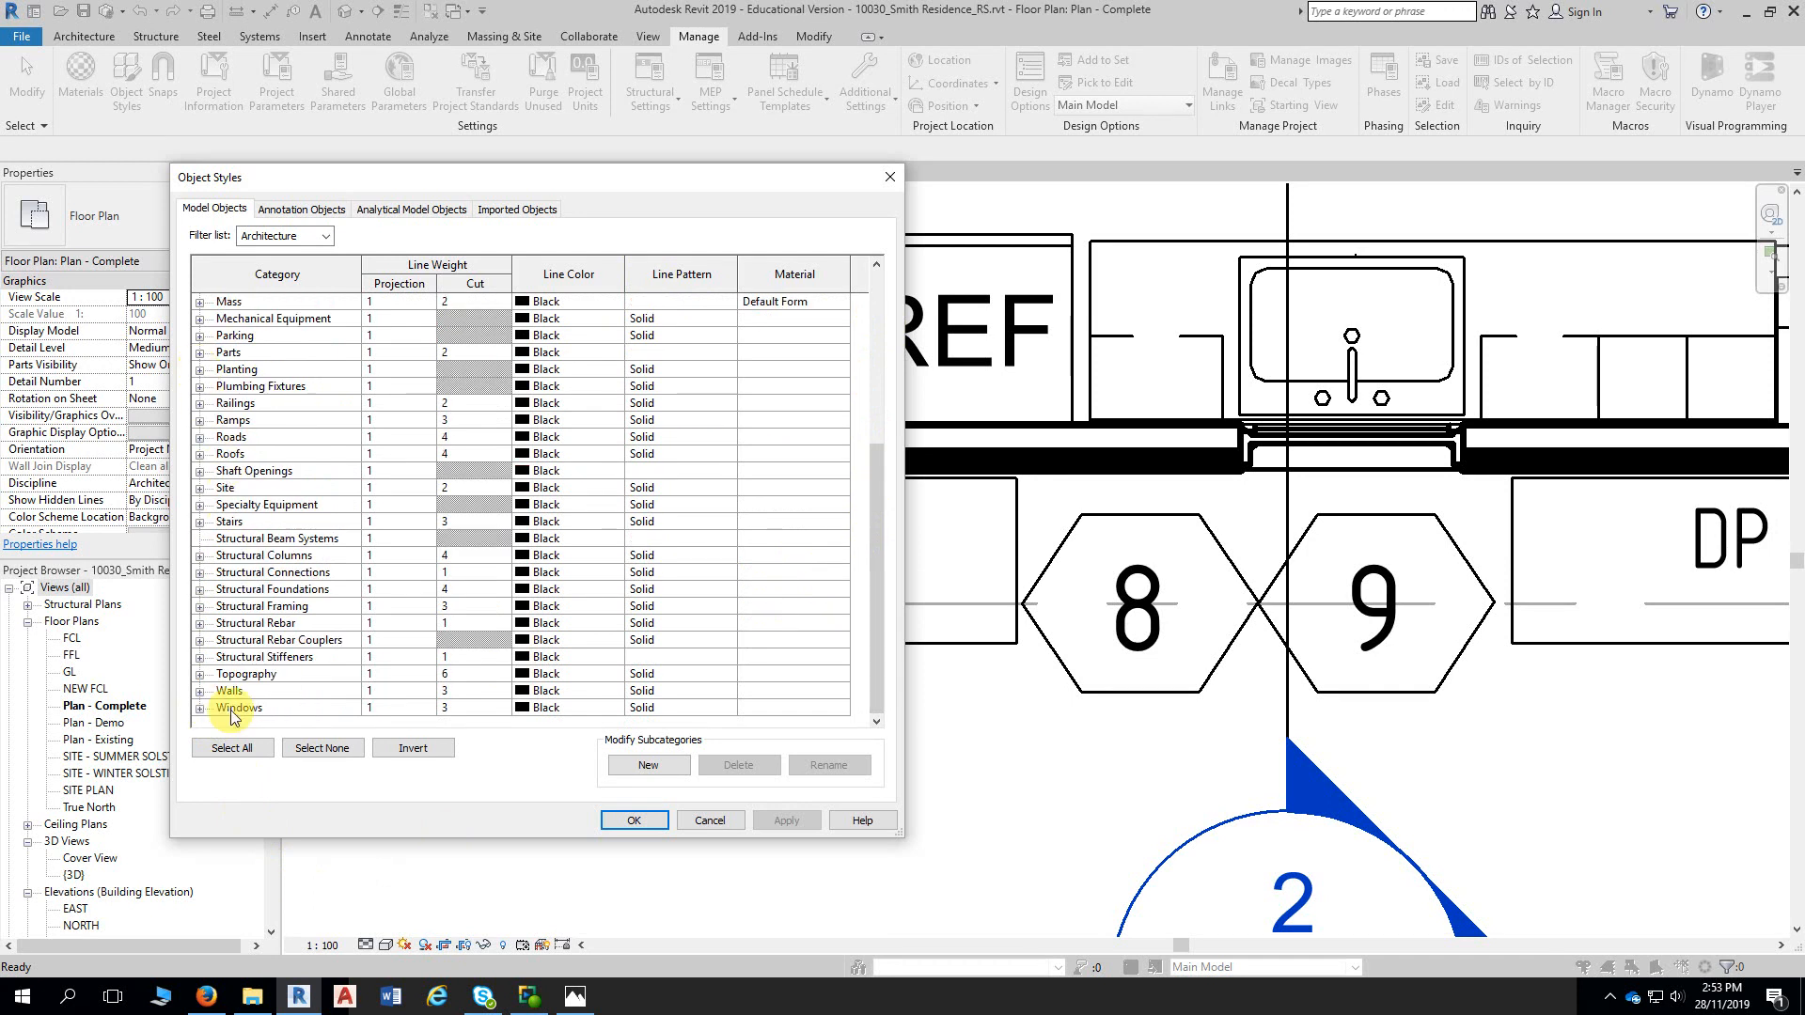
click(200, 691)
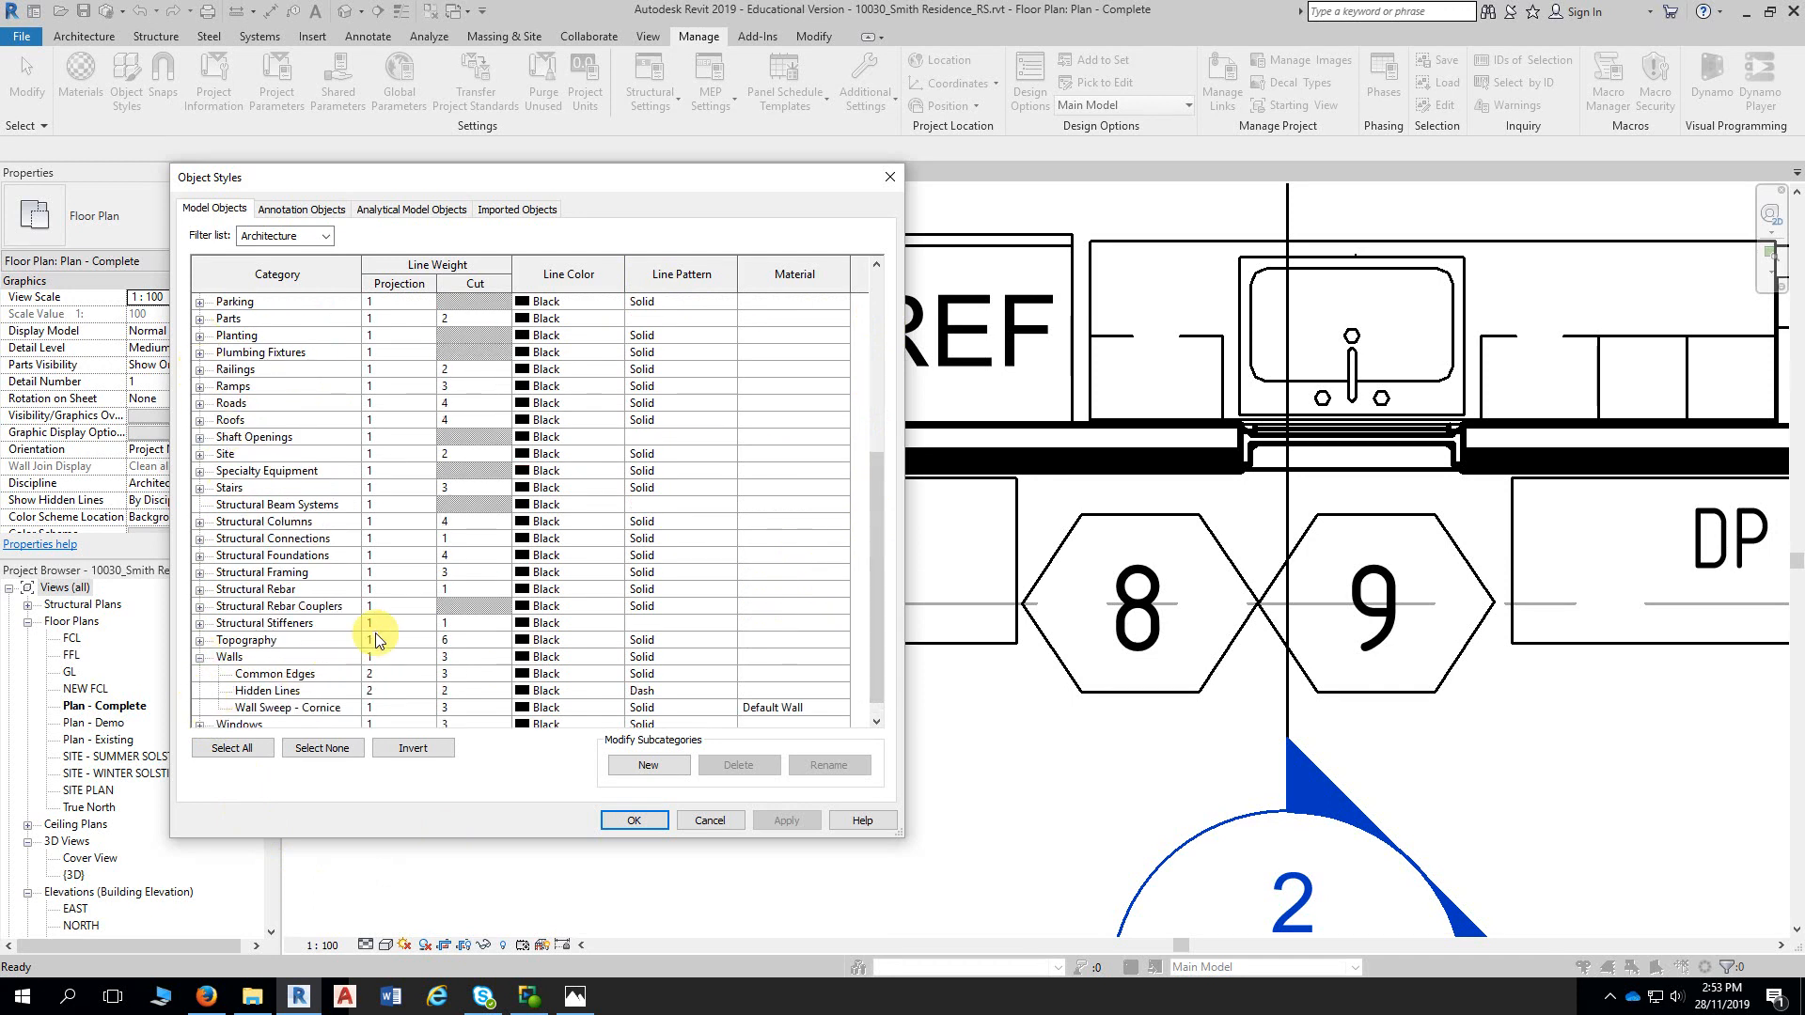
scroll(395, 629, down, 1)
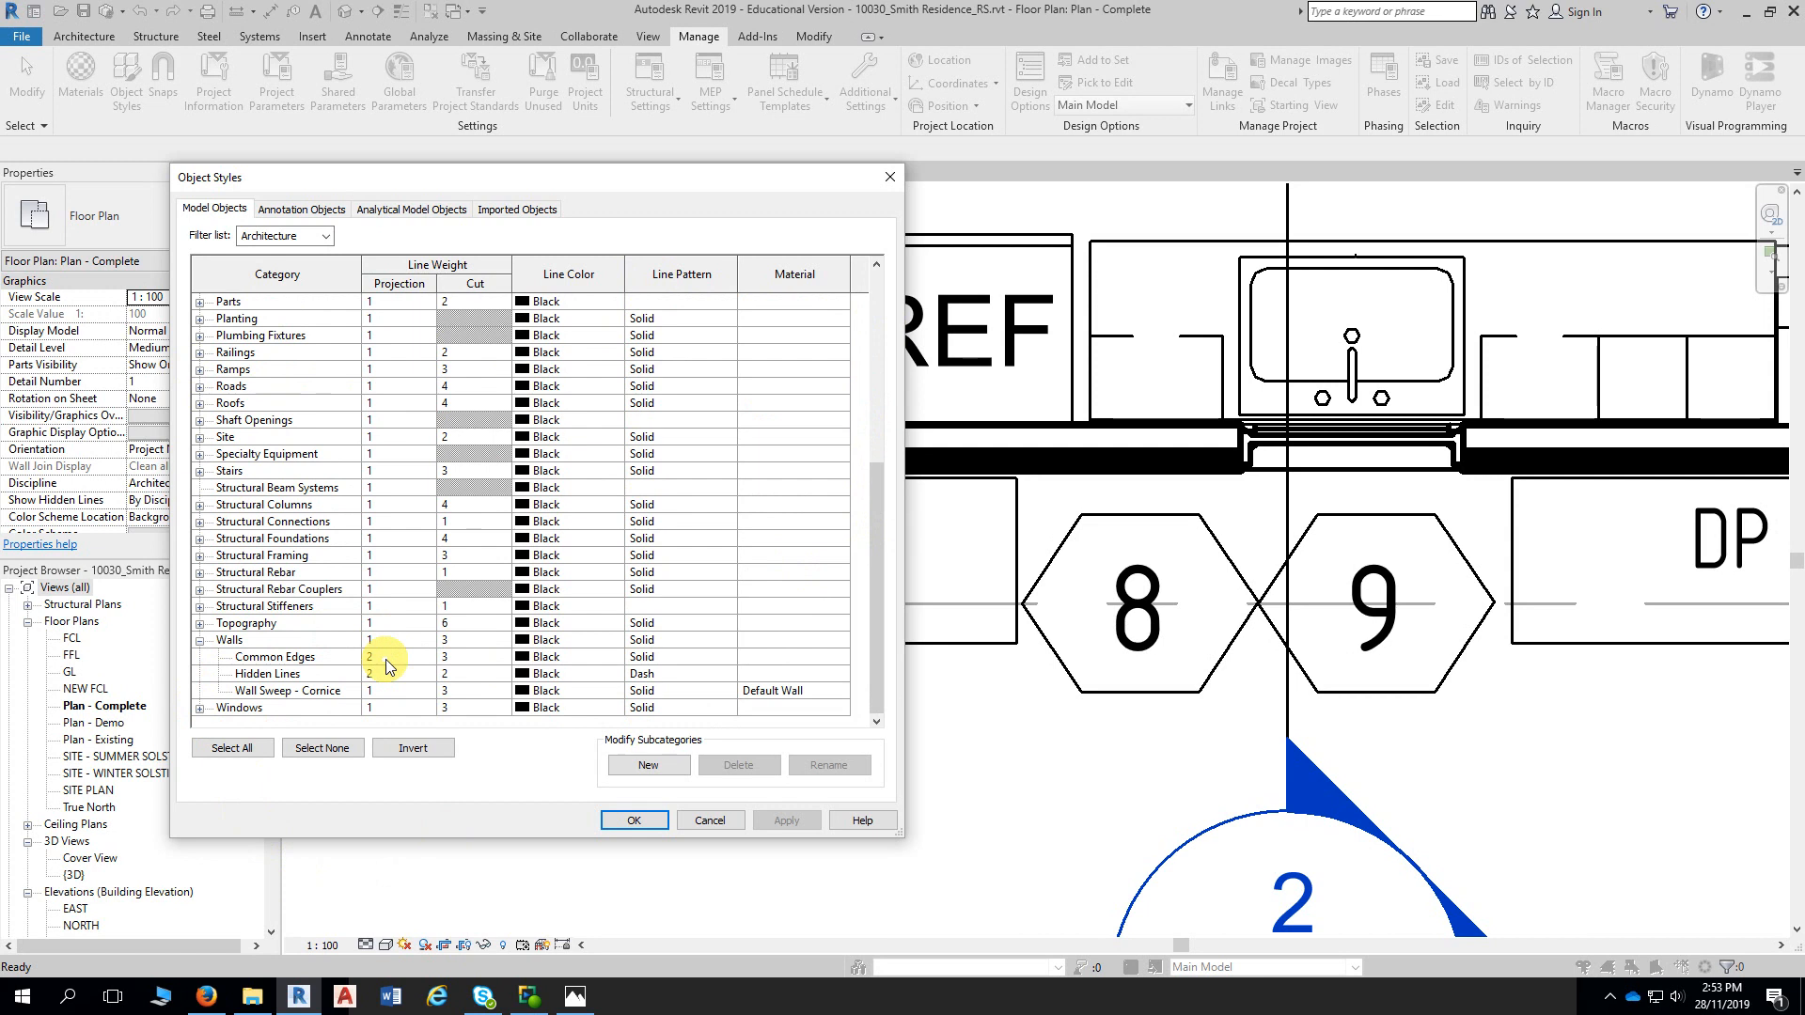
click(457, 657)
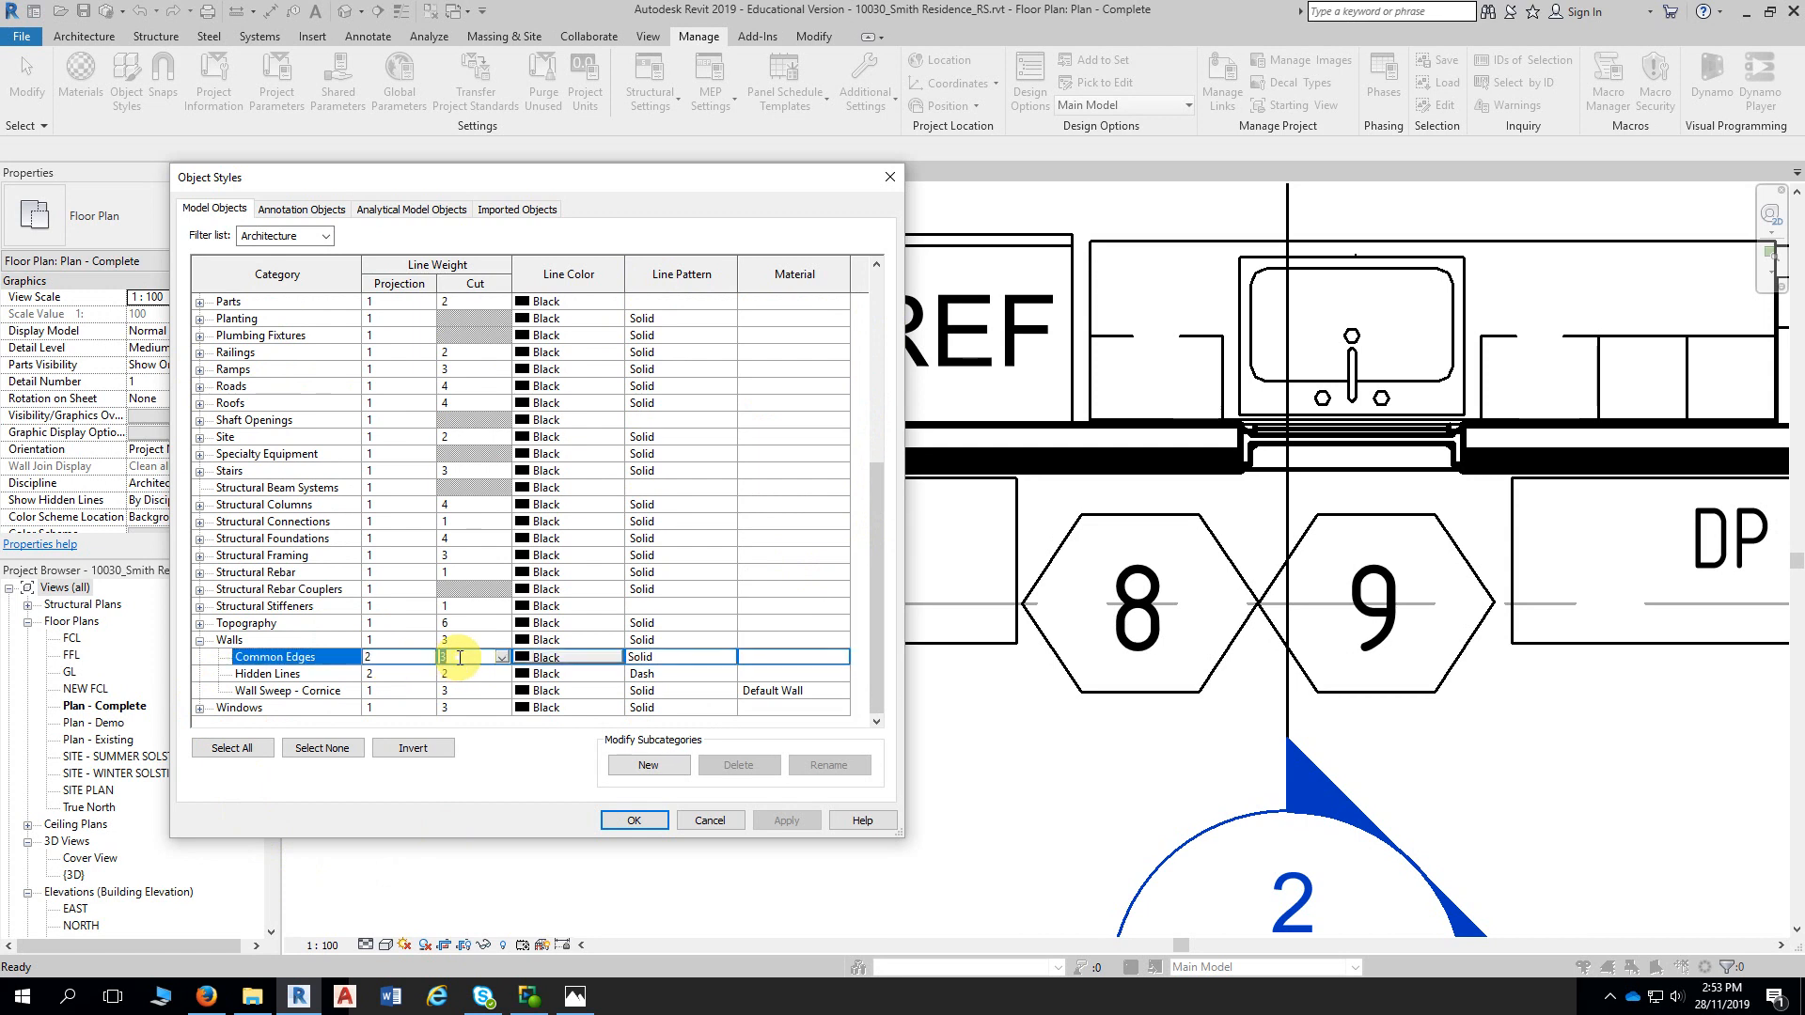
click(459, 657)
click(451, 673)
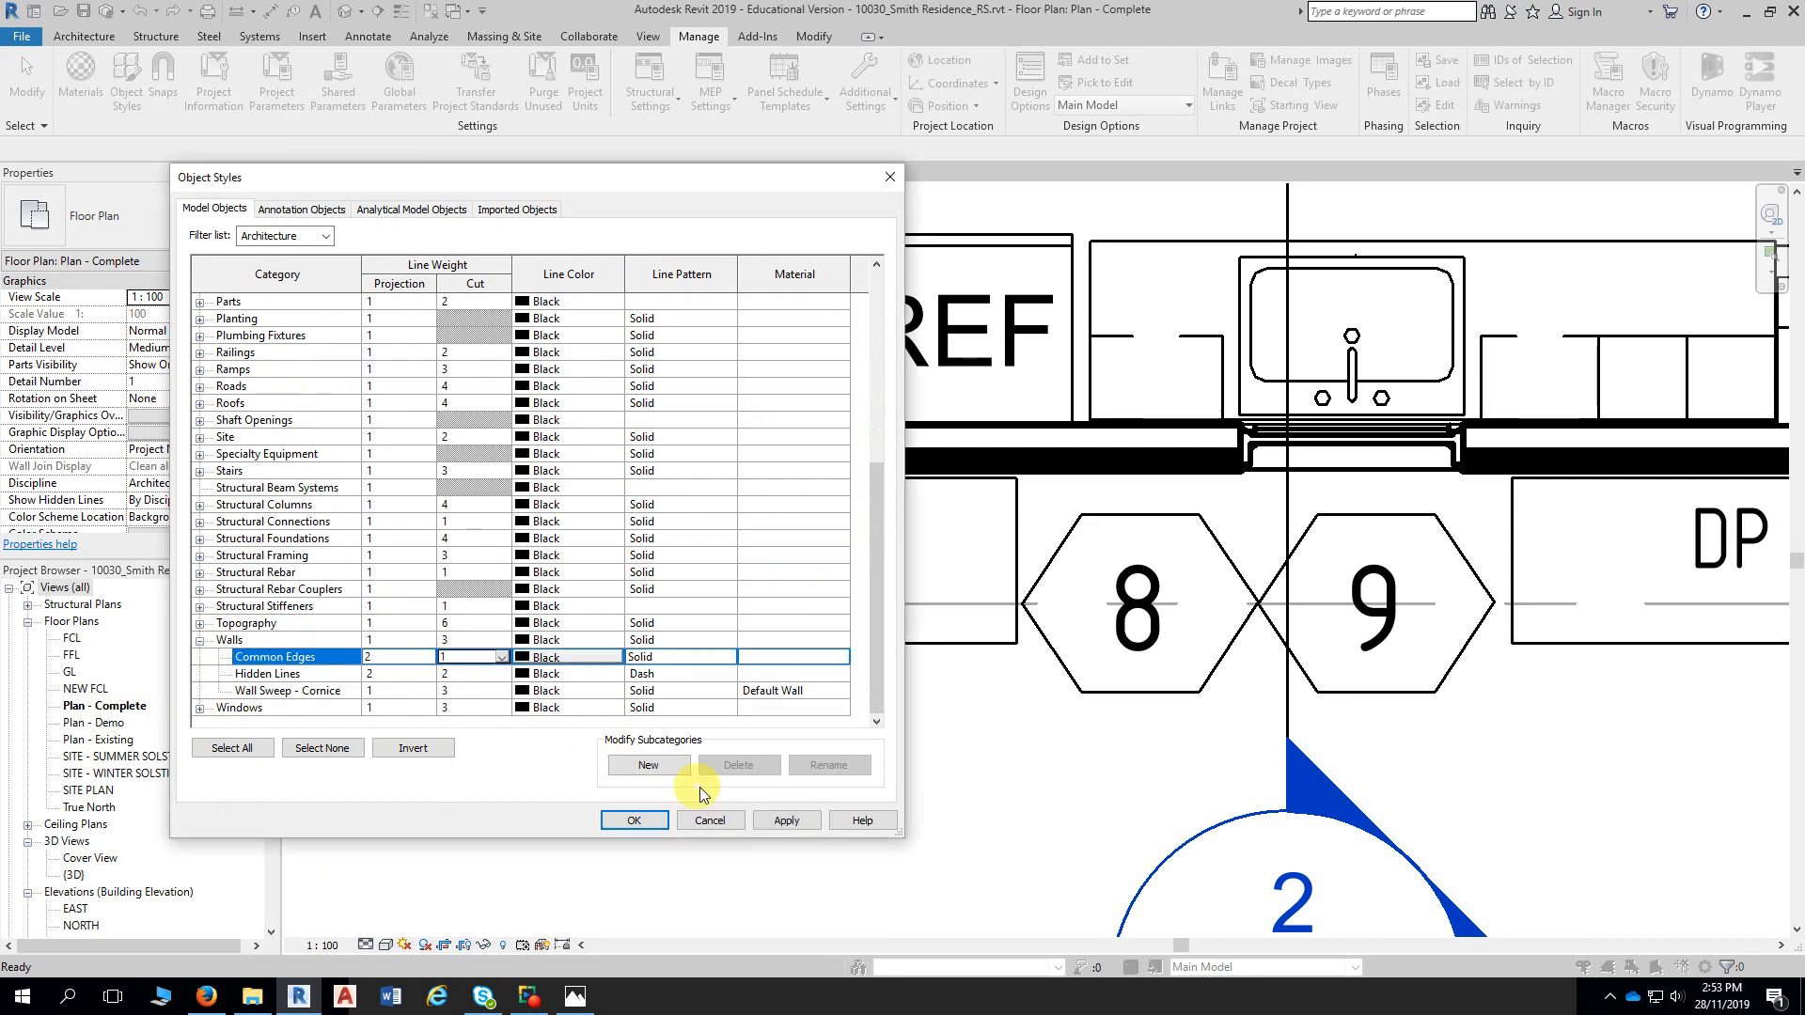
click(789, 821)
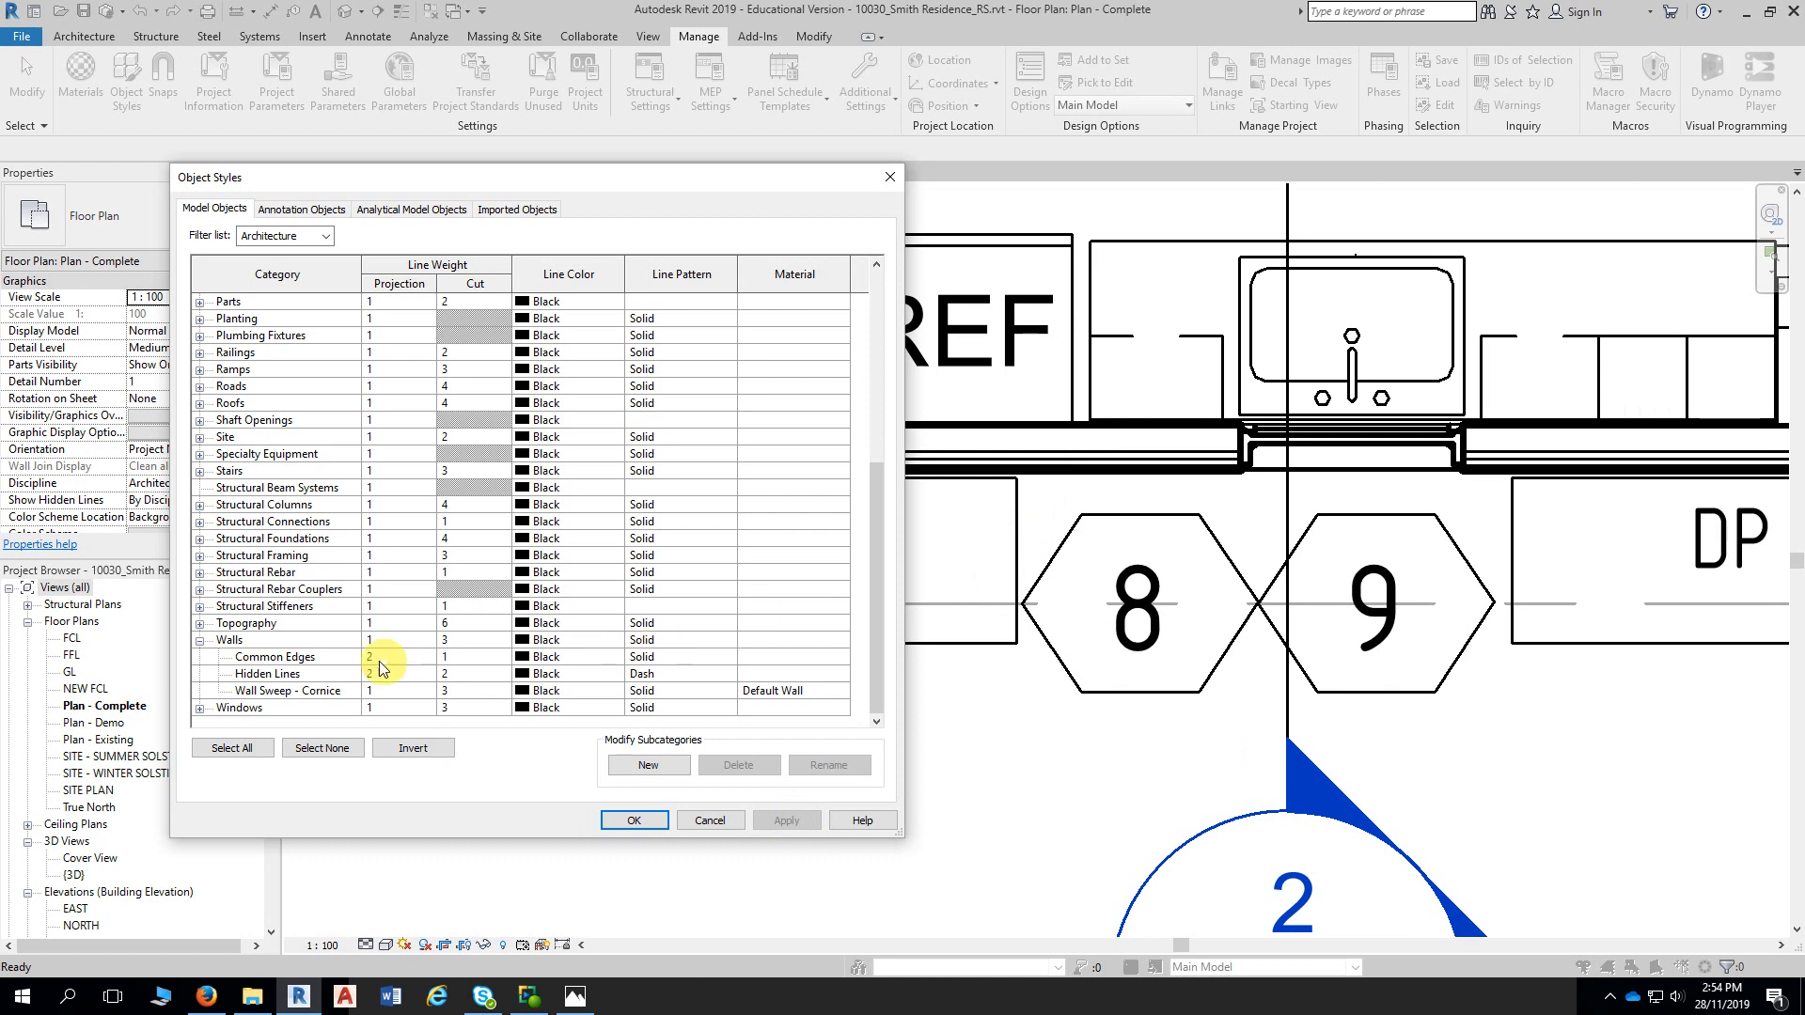
click(297, 641)
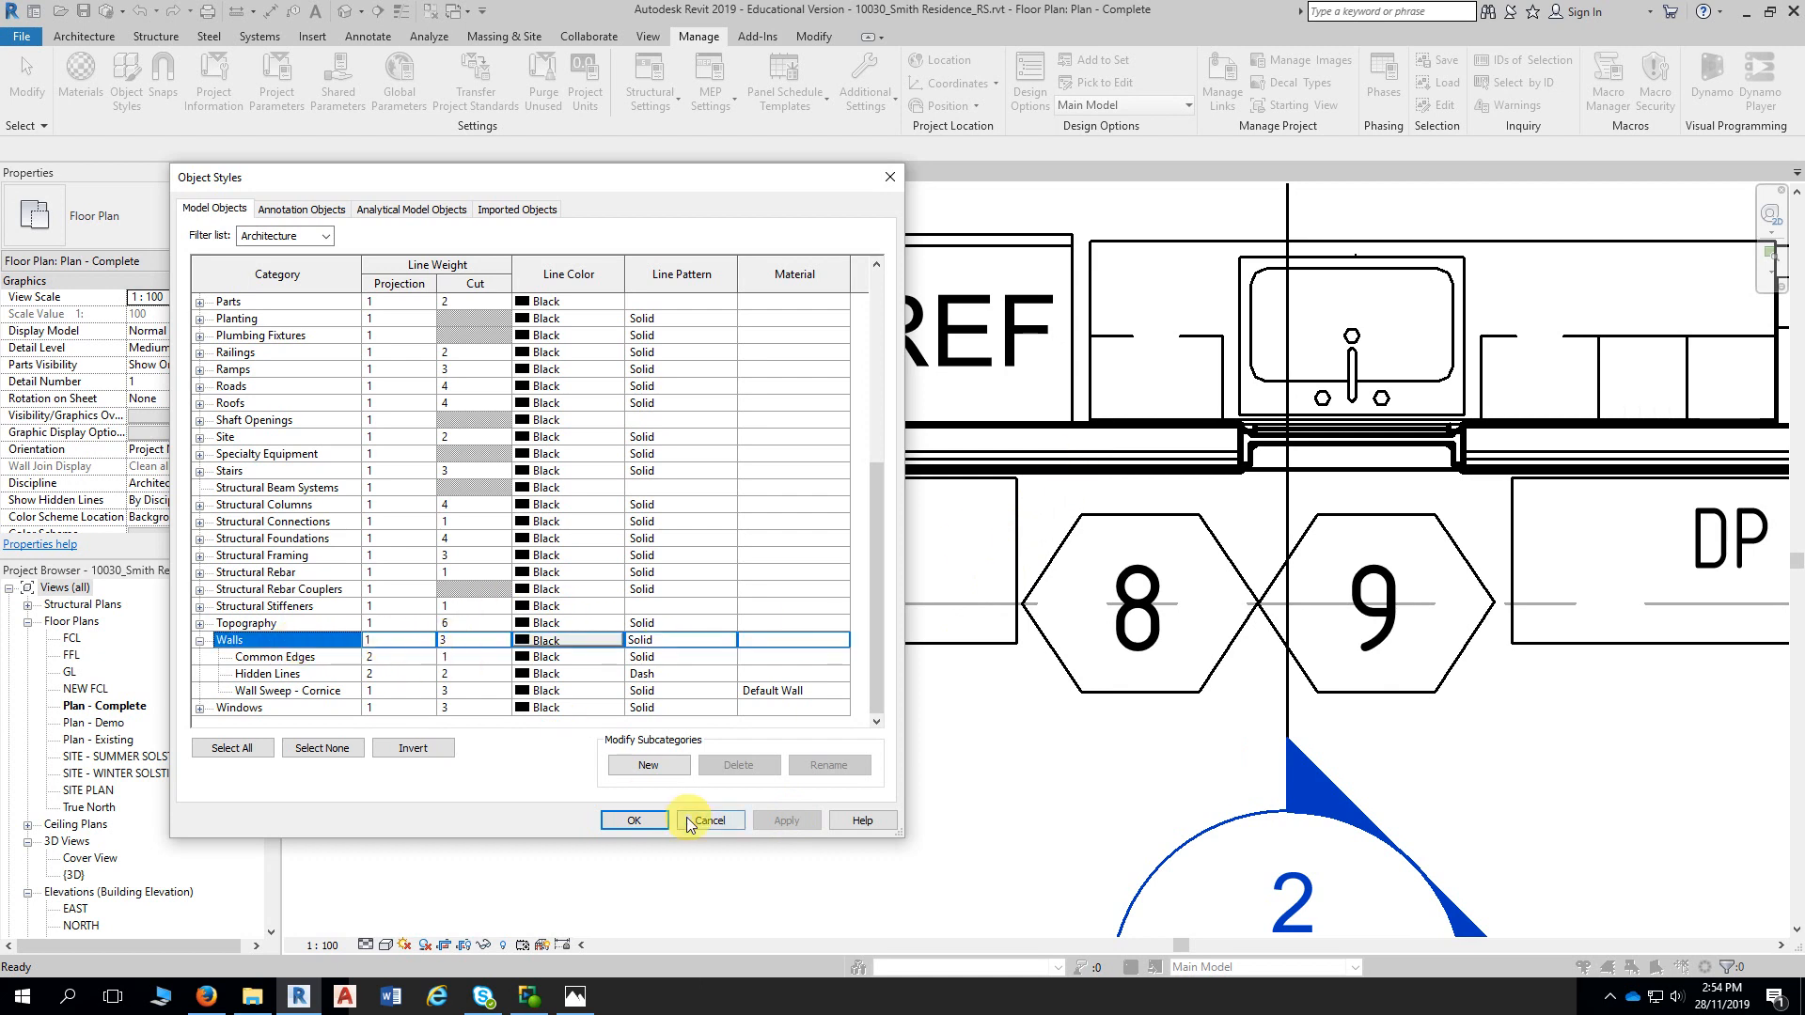
click(633, 821)
Examine the wall line thicknesses along the Kitchen and Pantry exterior wall and across the whole floor plan
scroll(798, 748, down, 3)
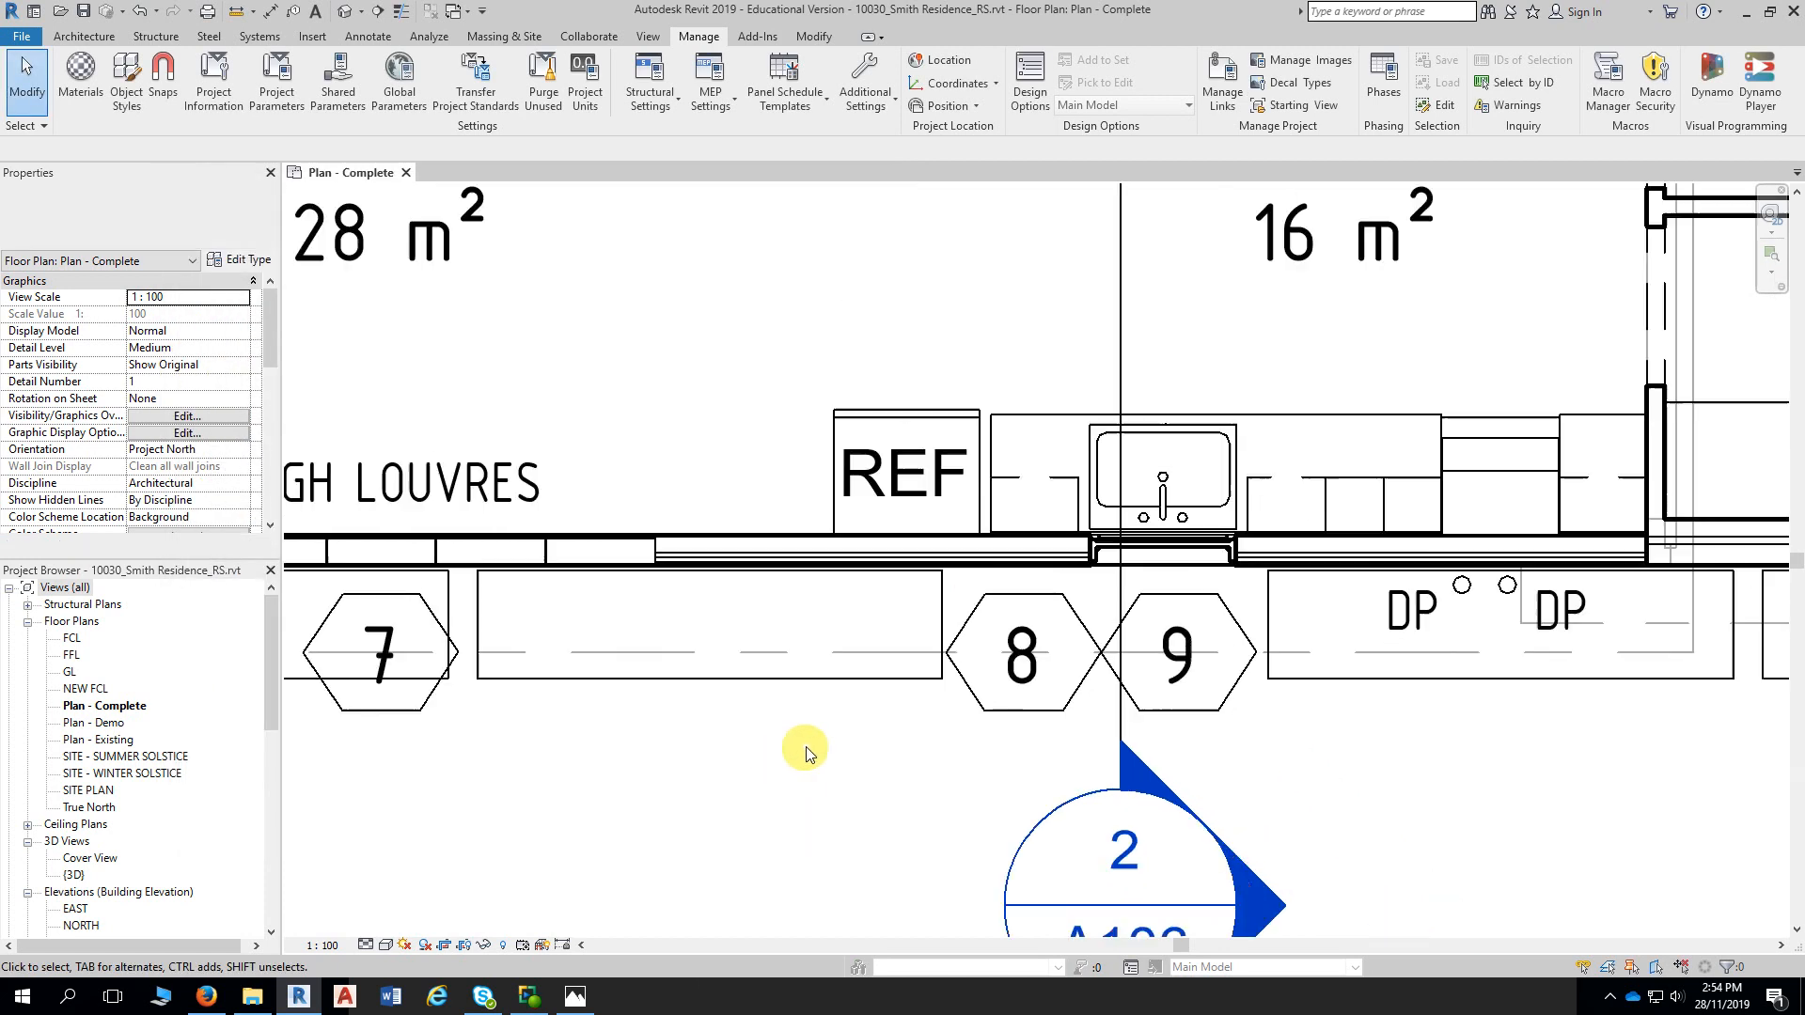
middle_drag(1286, 791, 1114, 728)
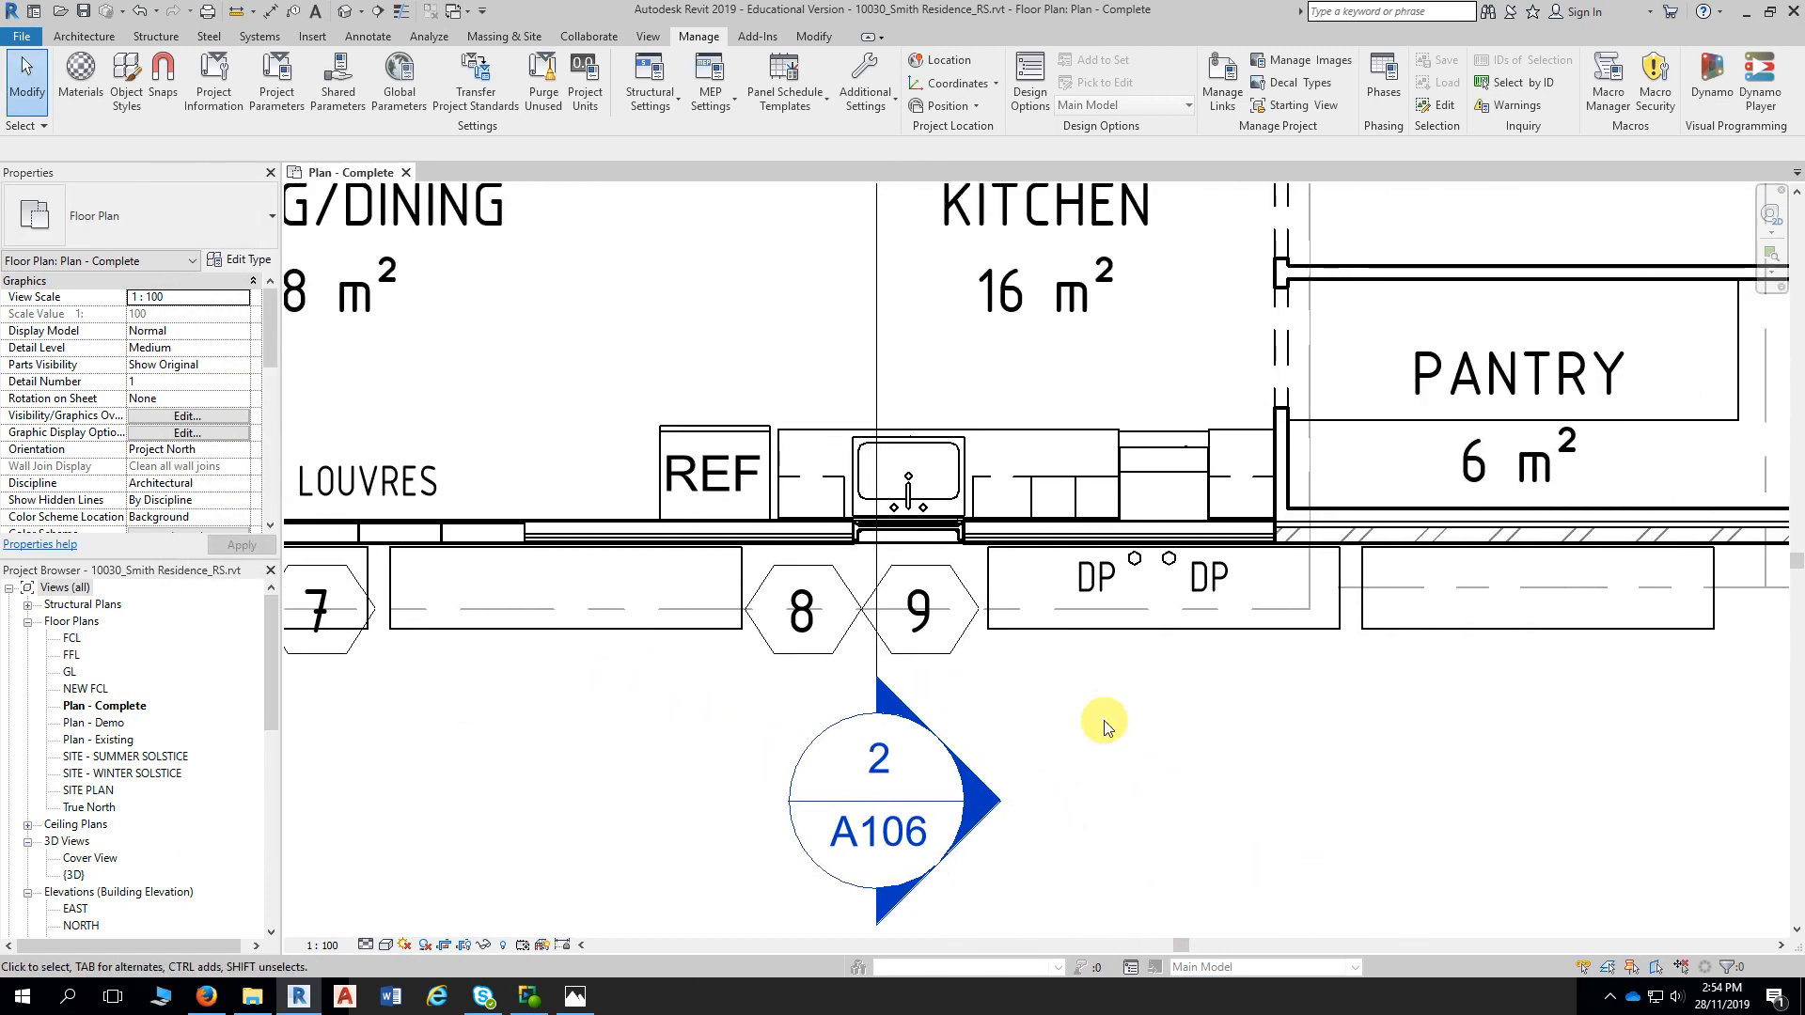
scroll(1254, 809, down, 3)
scroll(1233, 778, down, 1)
scroll(1230, 772, down, 1)
middle_drag(1329, 772, 1029, 794)
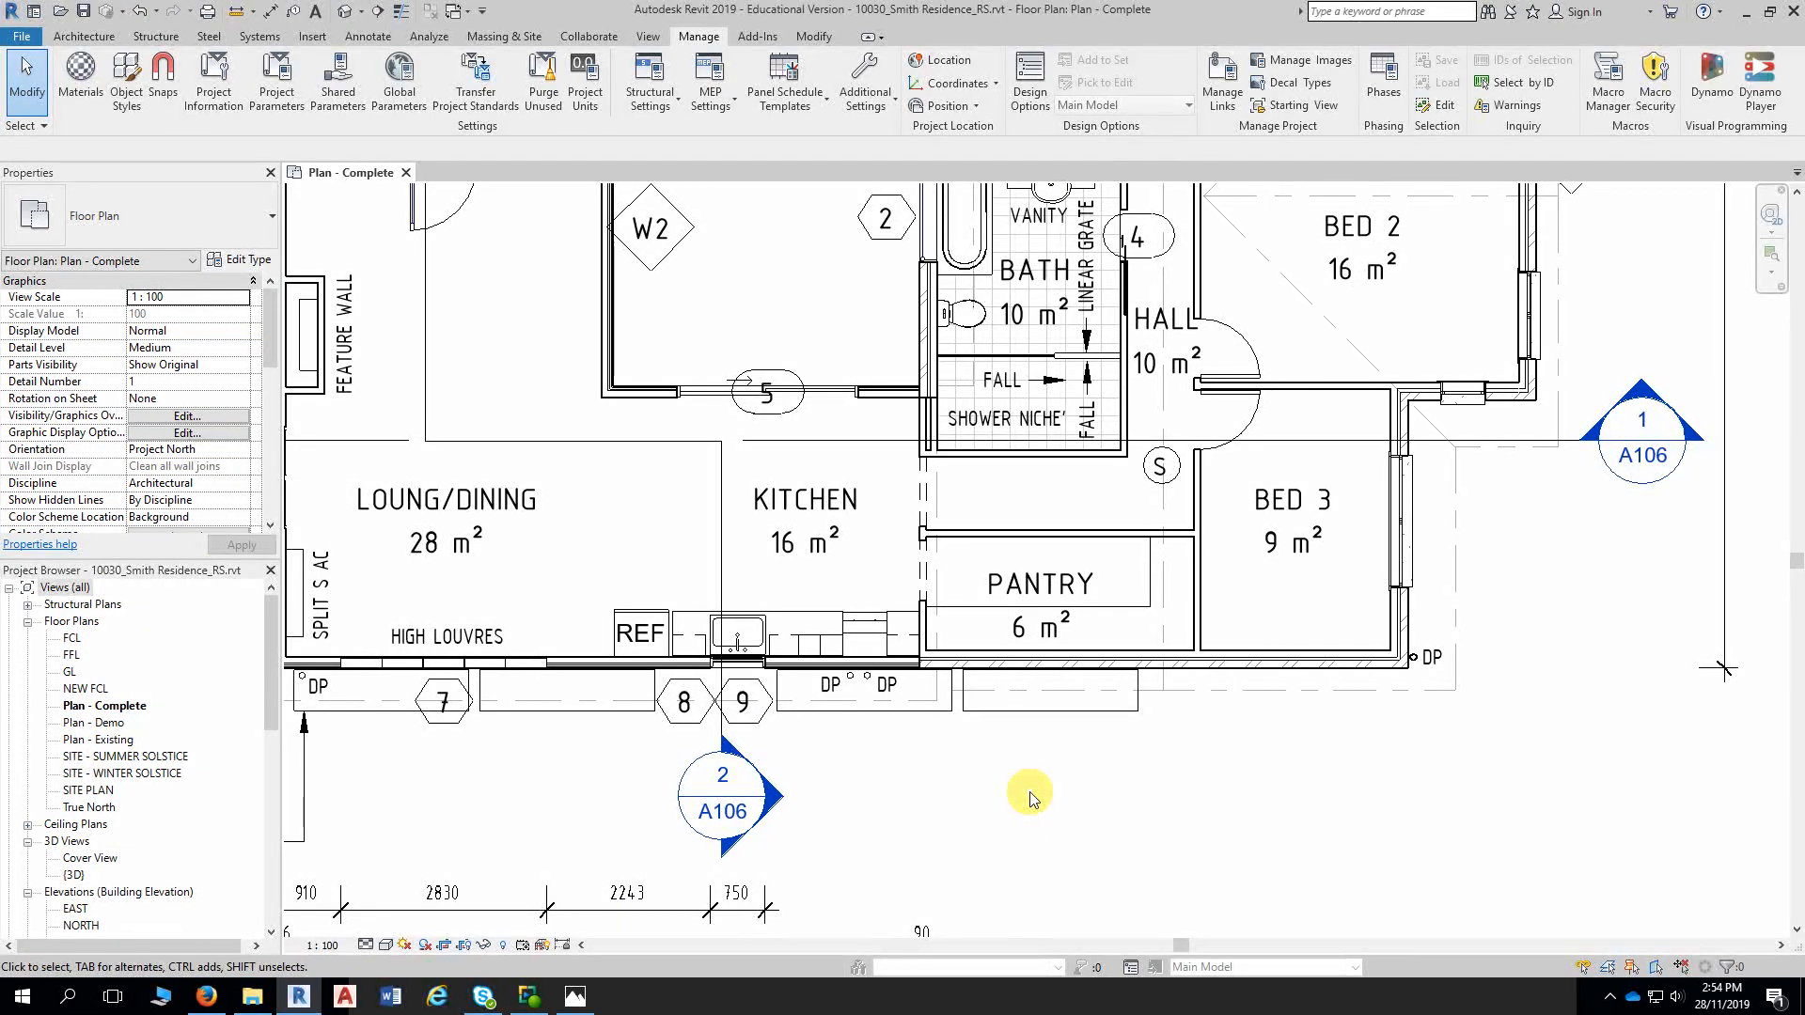
scroll(1485, 774, down, 2)
middle_drag(1490, 774, 1390, 797)
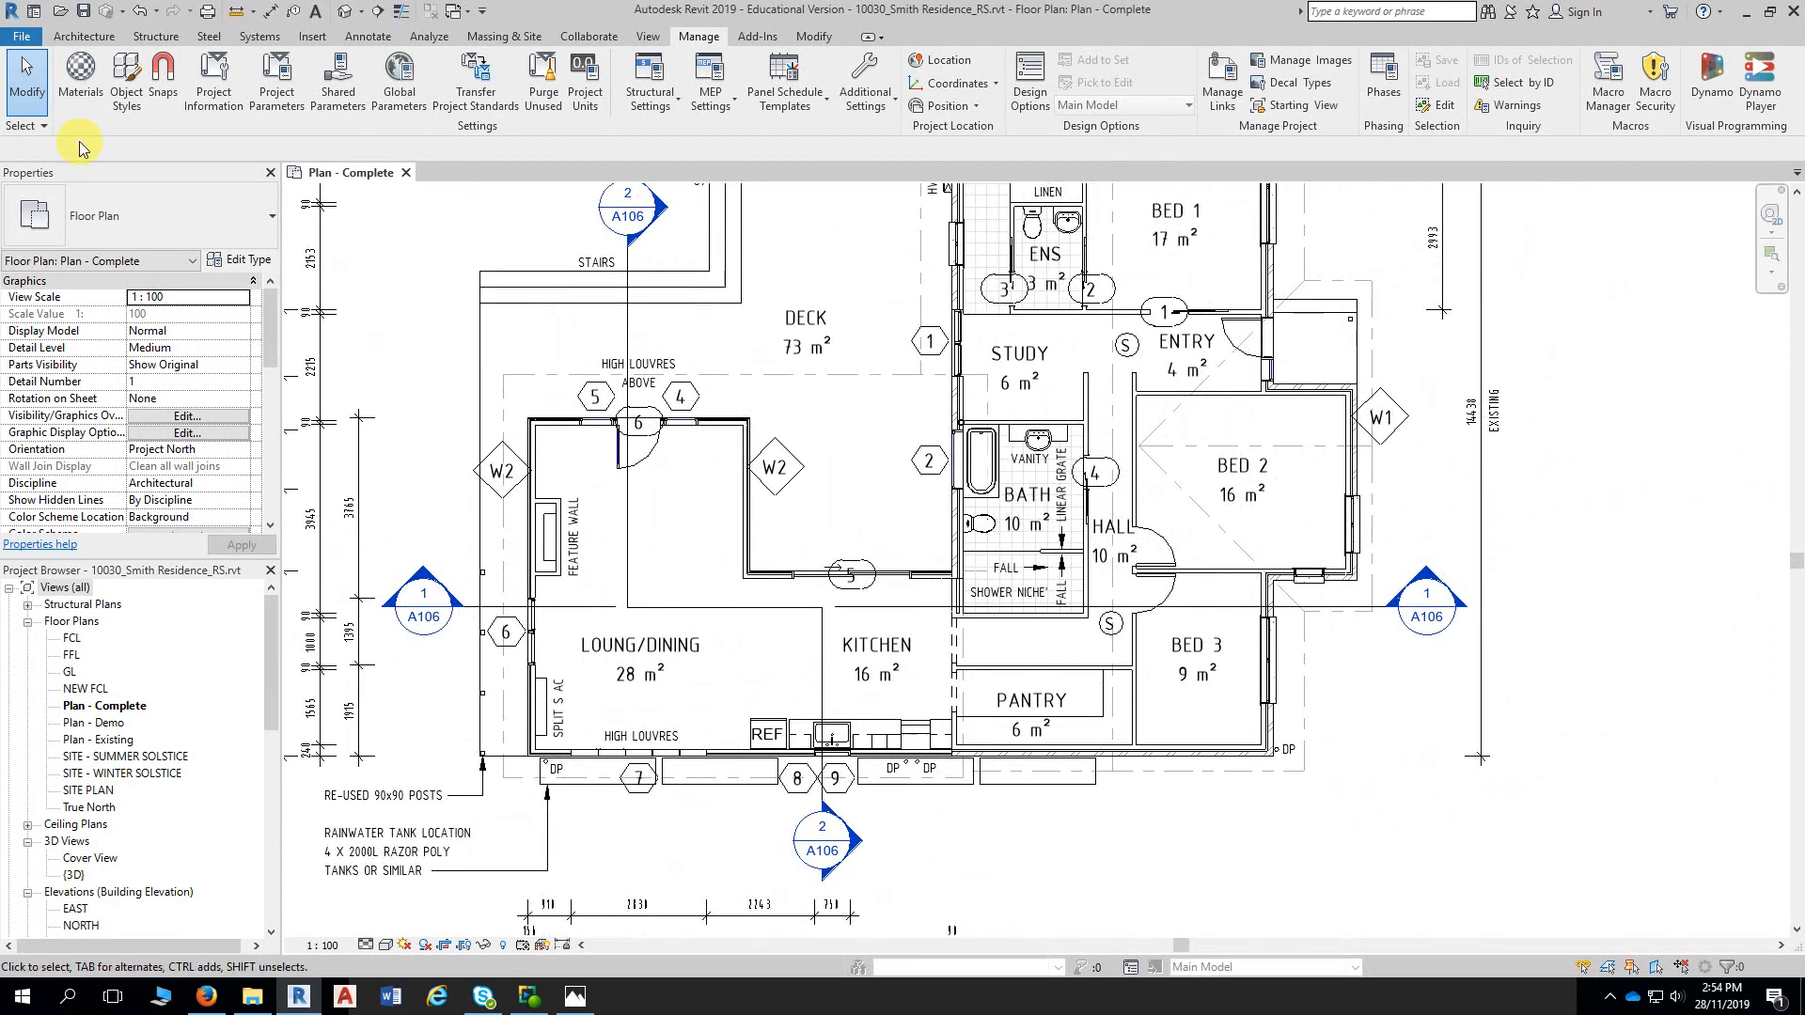
Review the cut line weights of Walls and its subcategories in Object Styles and compare them with the wall lines around Bed 3
click(125, 87)
drag(874, 275, 871, 595)
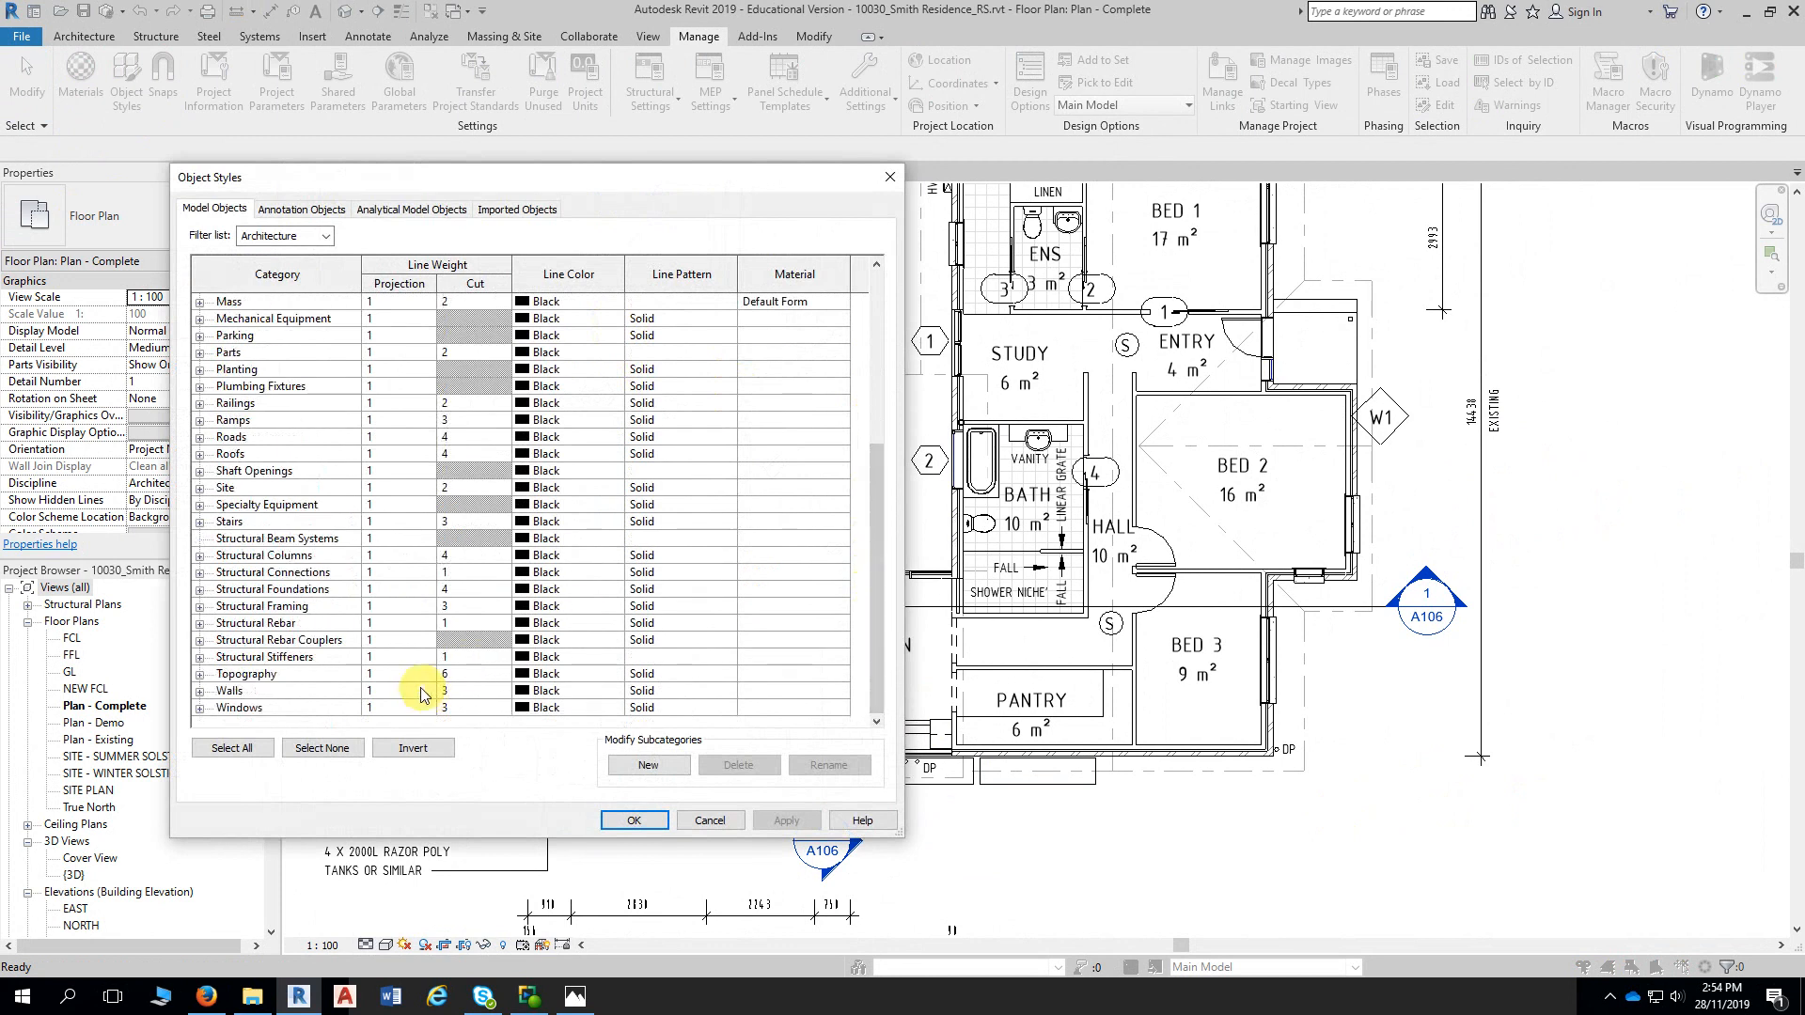
click(200, 691)
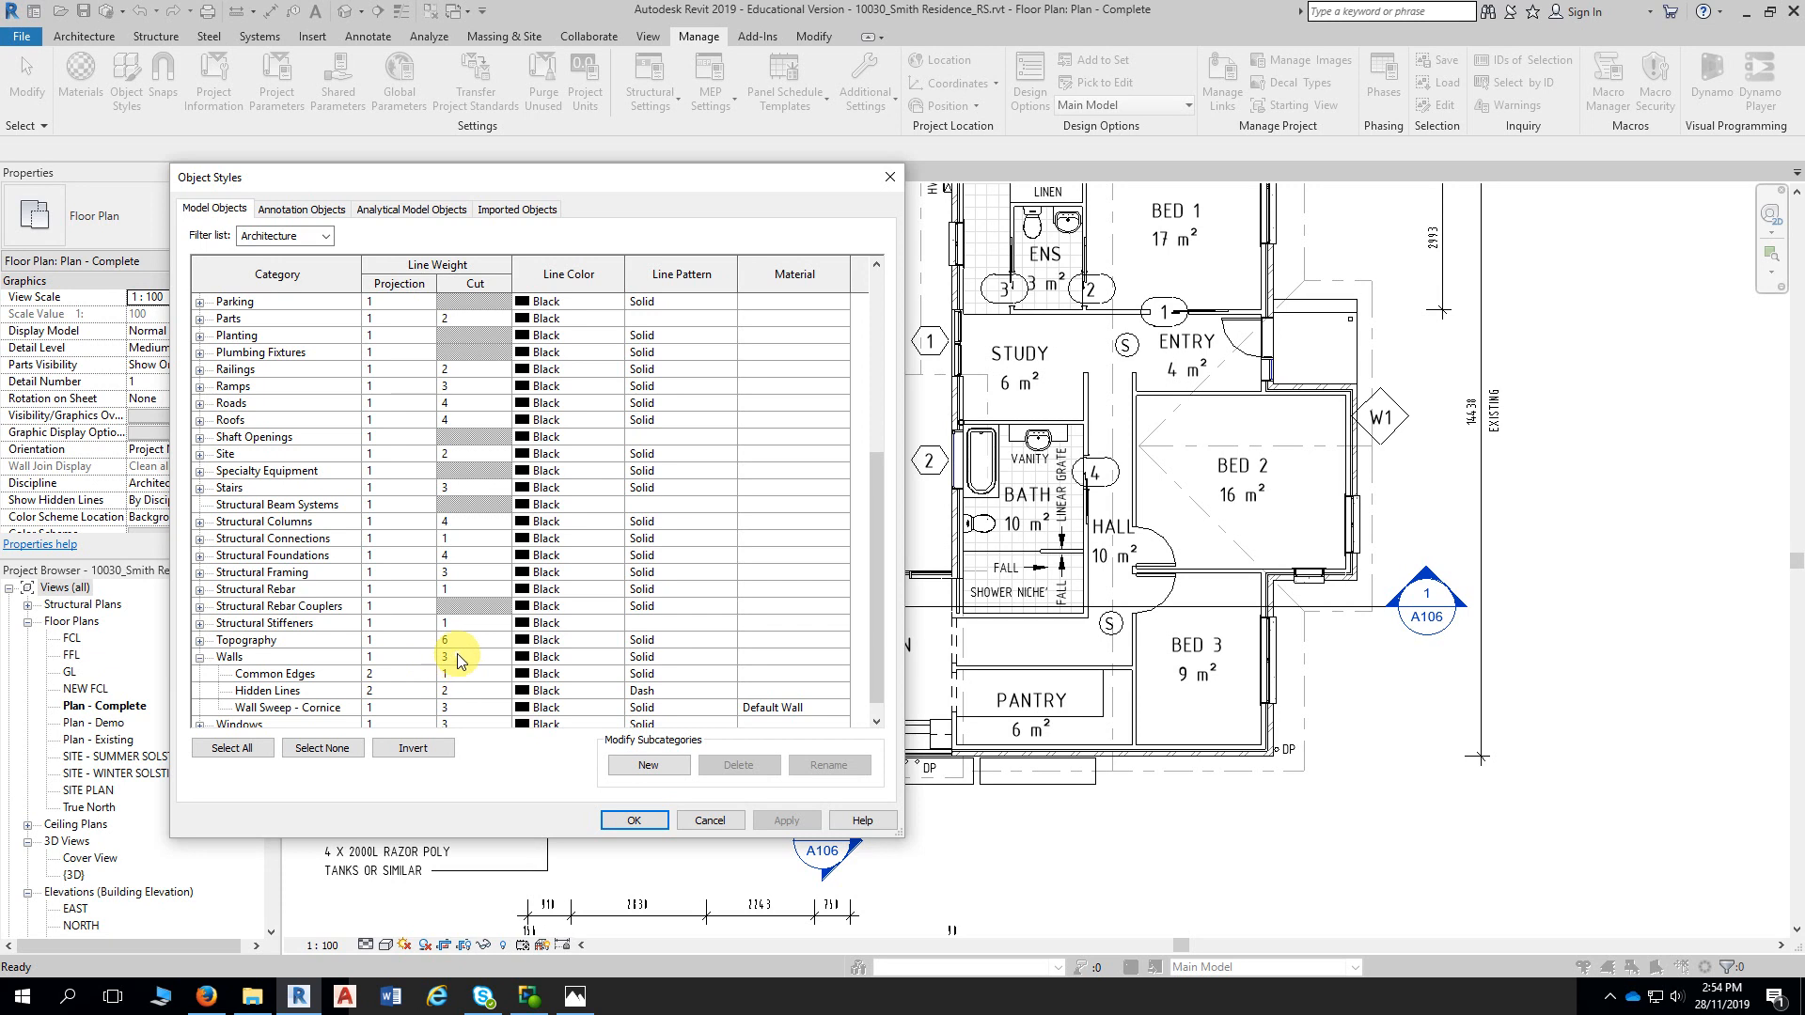
click(635, 819)
scroll(1354, 719, up, 1)
scroll(1354, 719, up, 5)
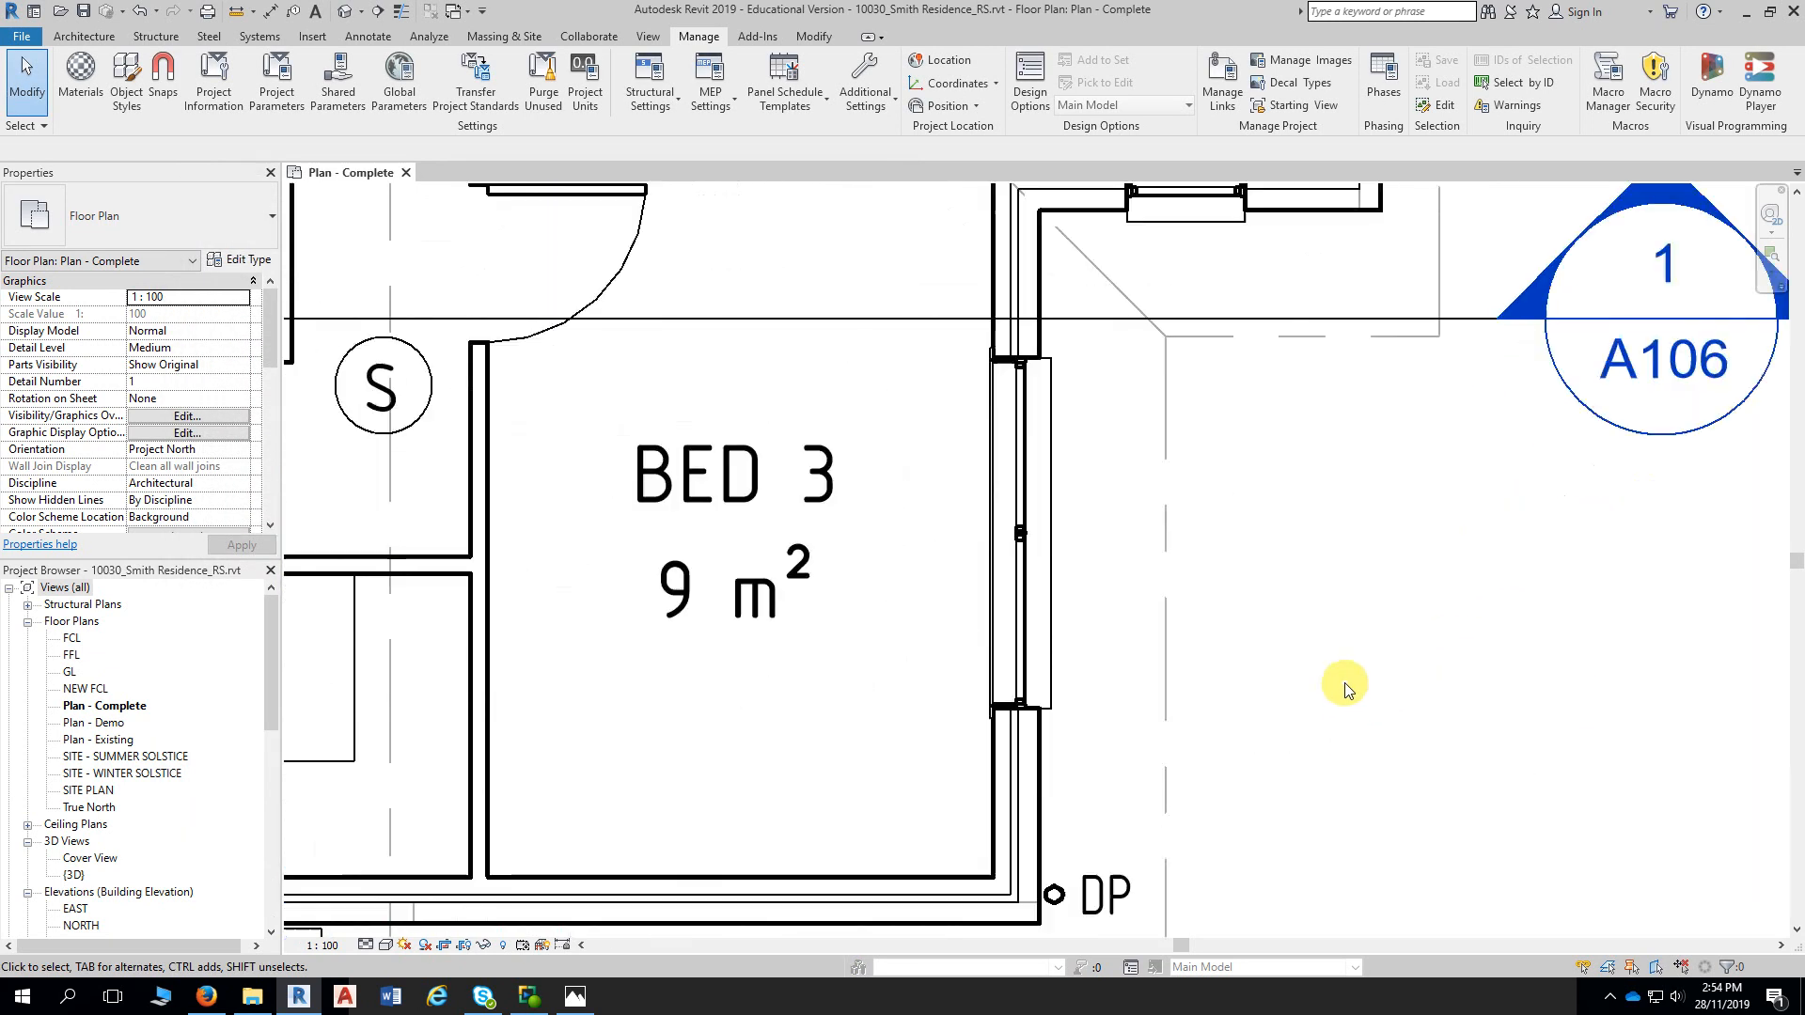
scroll(1492, 588, up, 1)
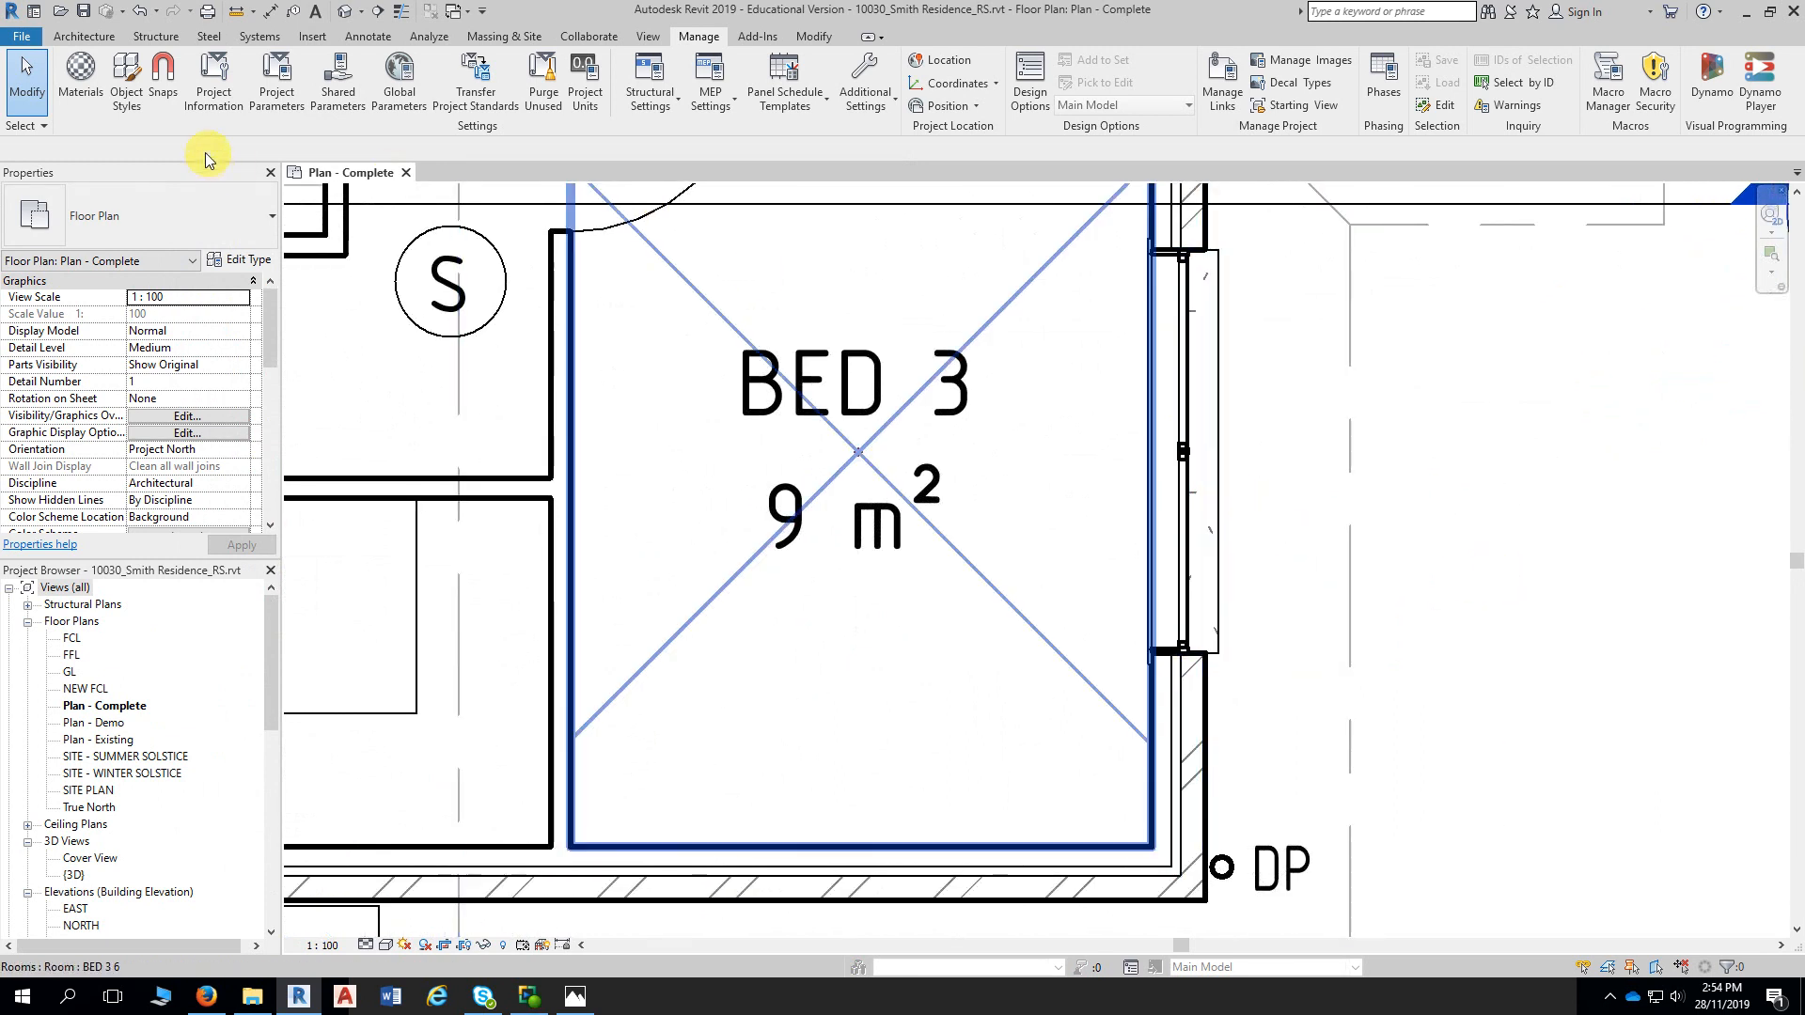
Set the line color of the Windows subcategory Frame/Mullion to Red in Object Styles and confirm the change
click(123, 94)
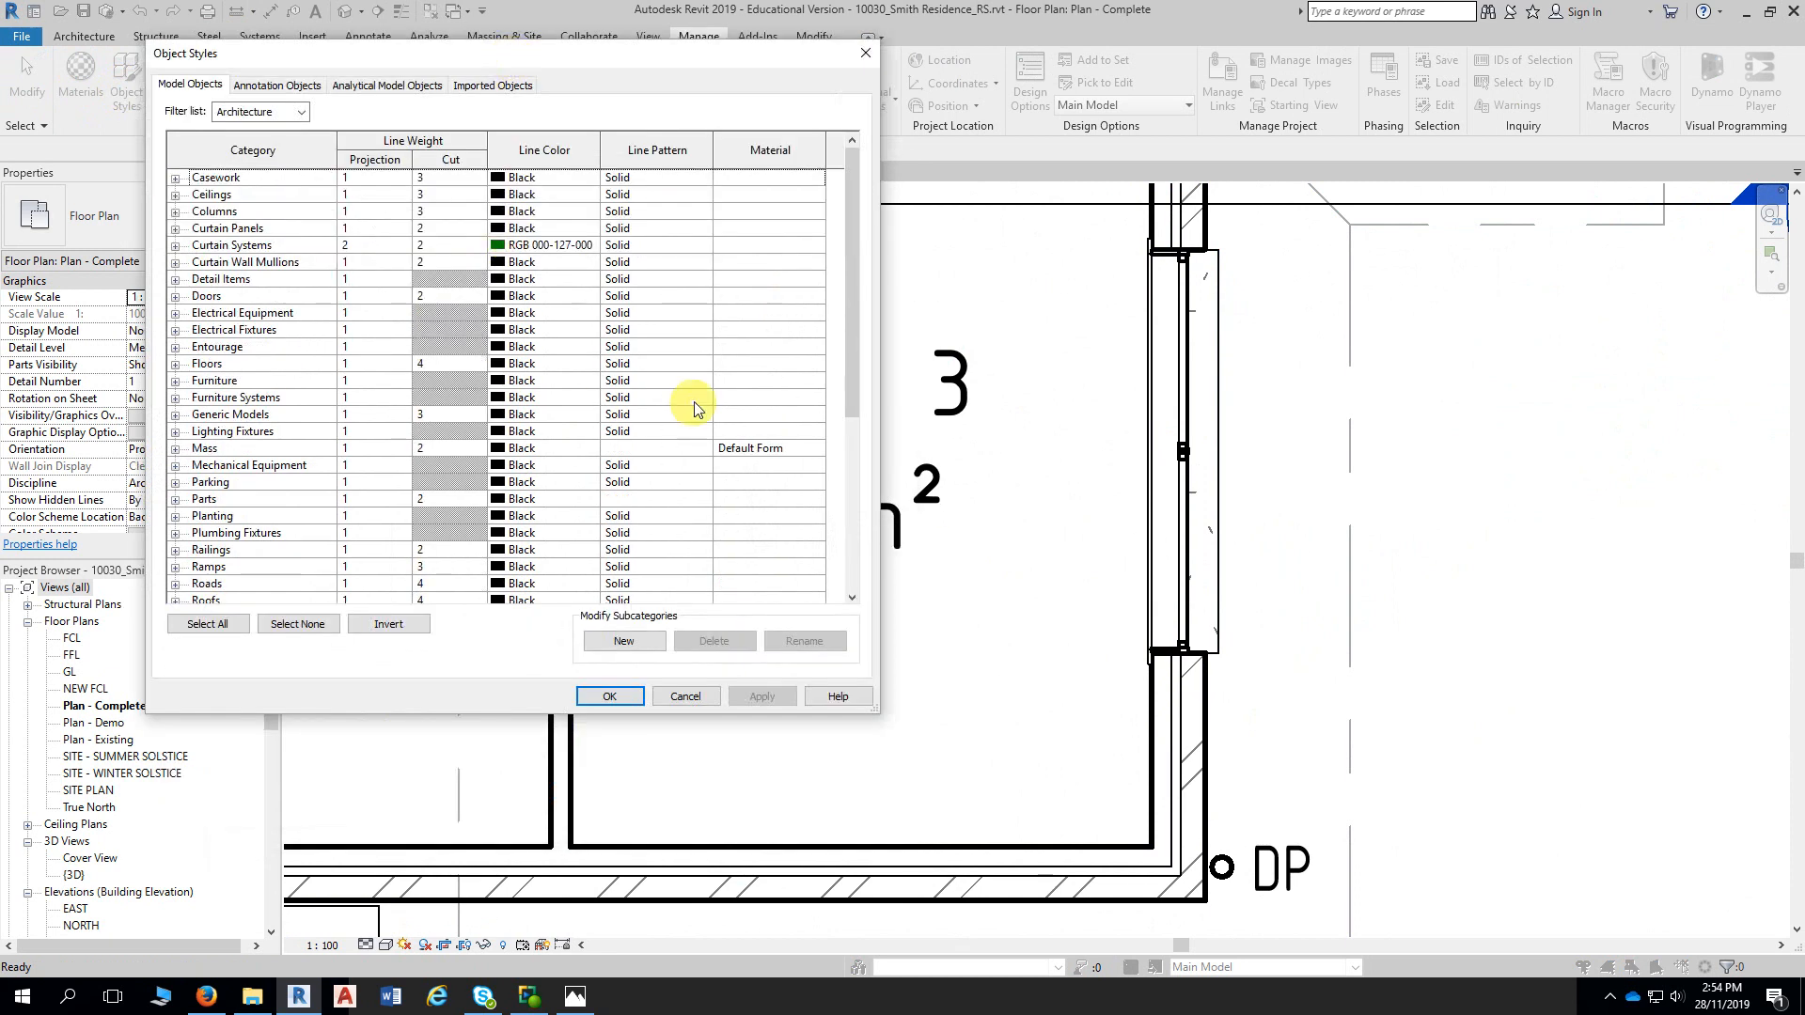
drag(850, 258, 865, 437)
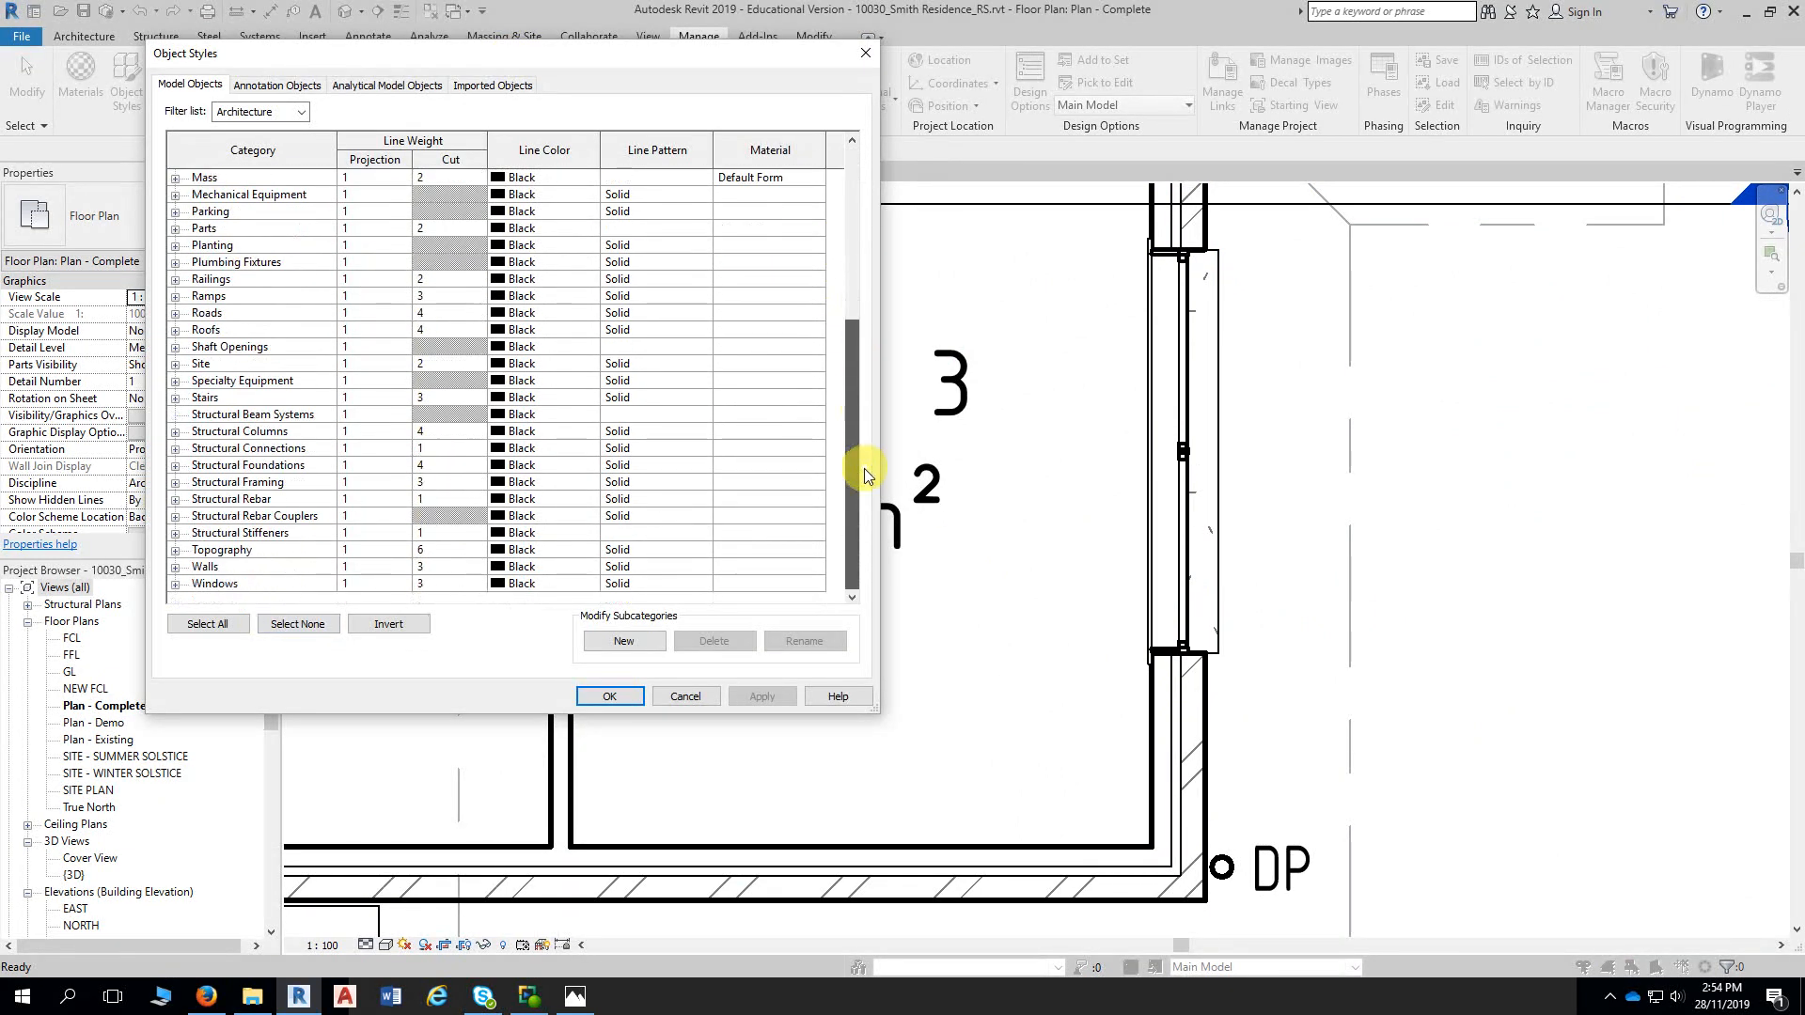
click(175, 566)
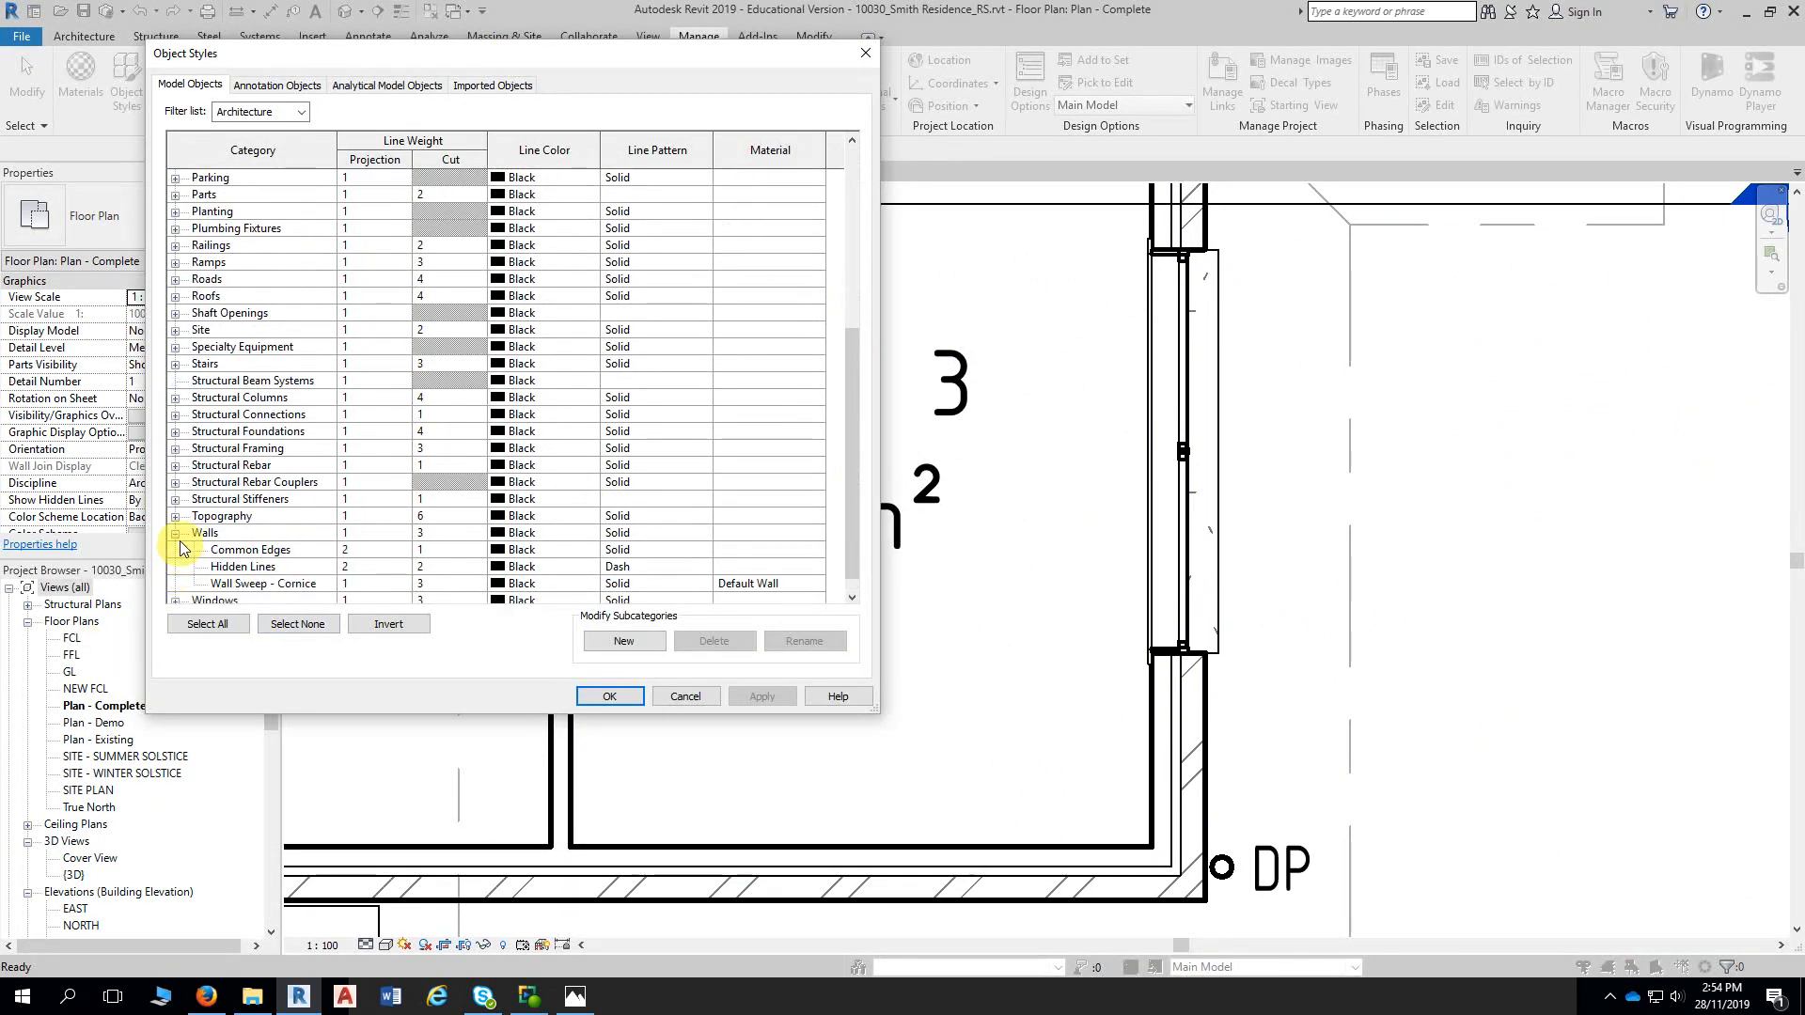
scroll(179, 537, down, 1)
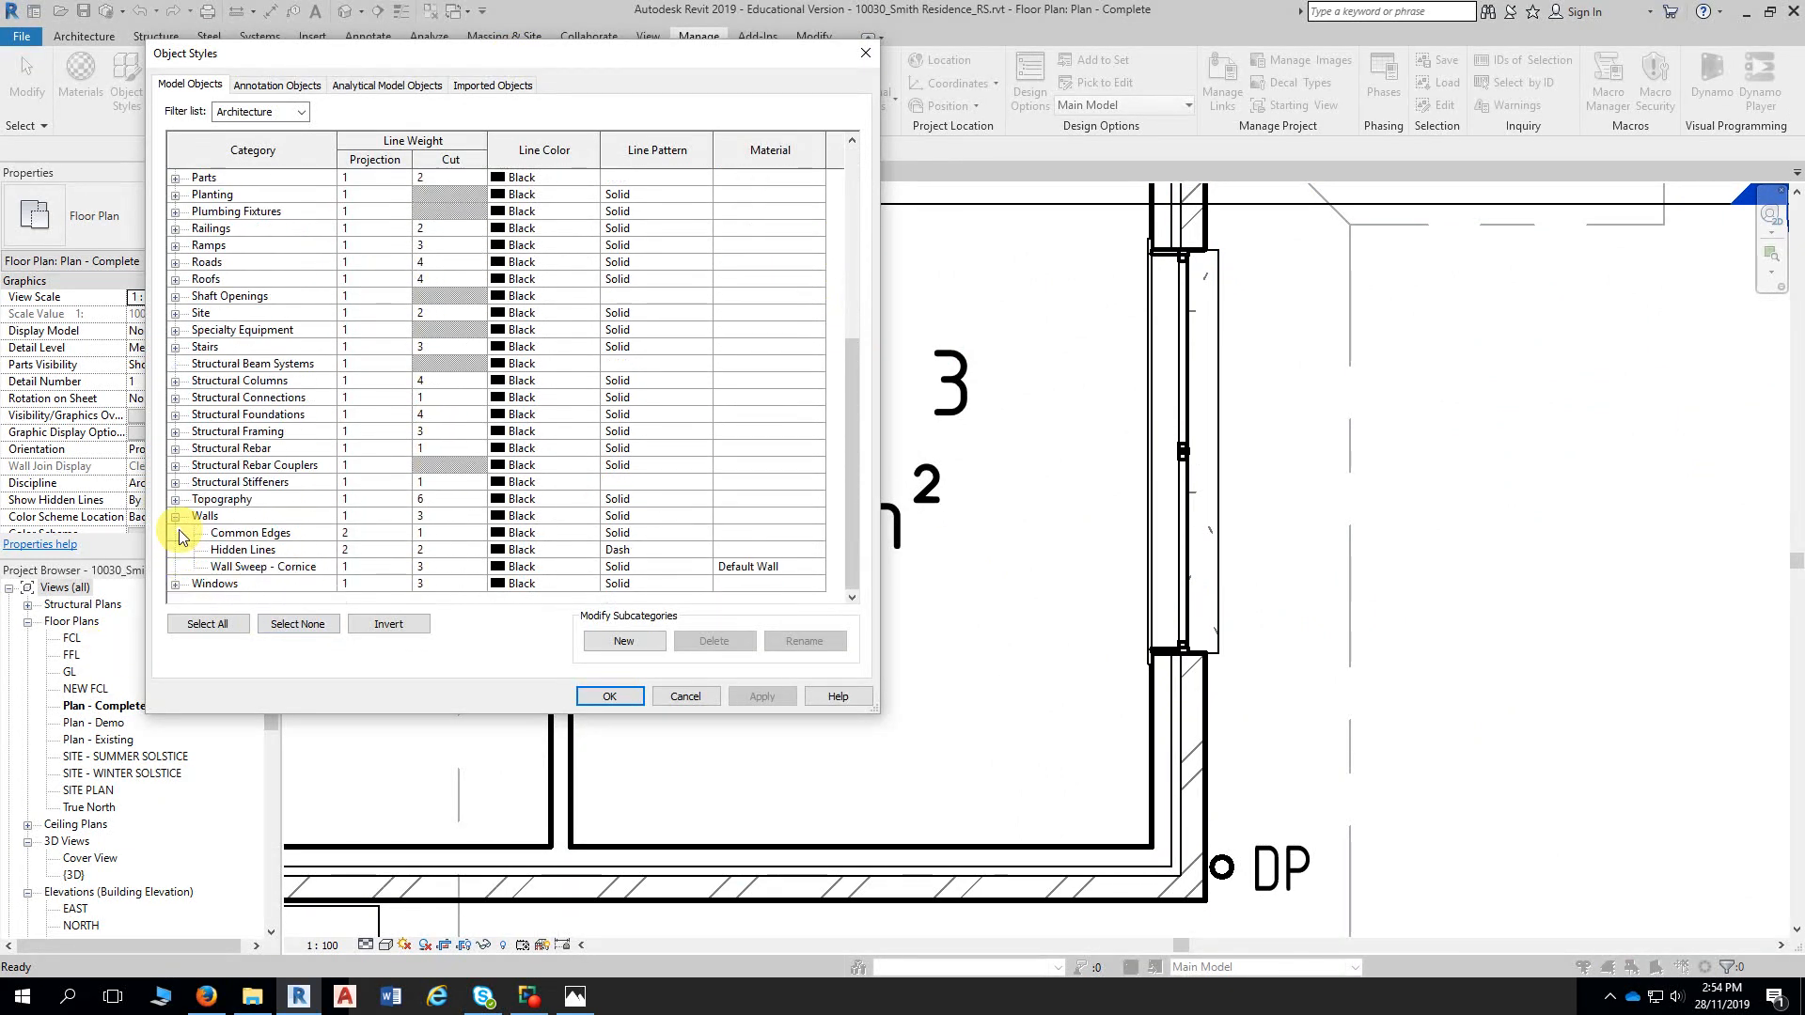
click(175, 584)
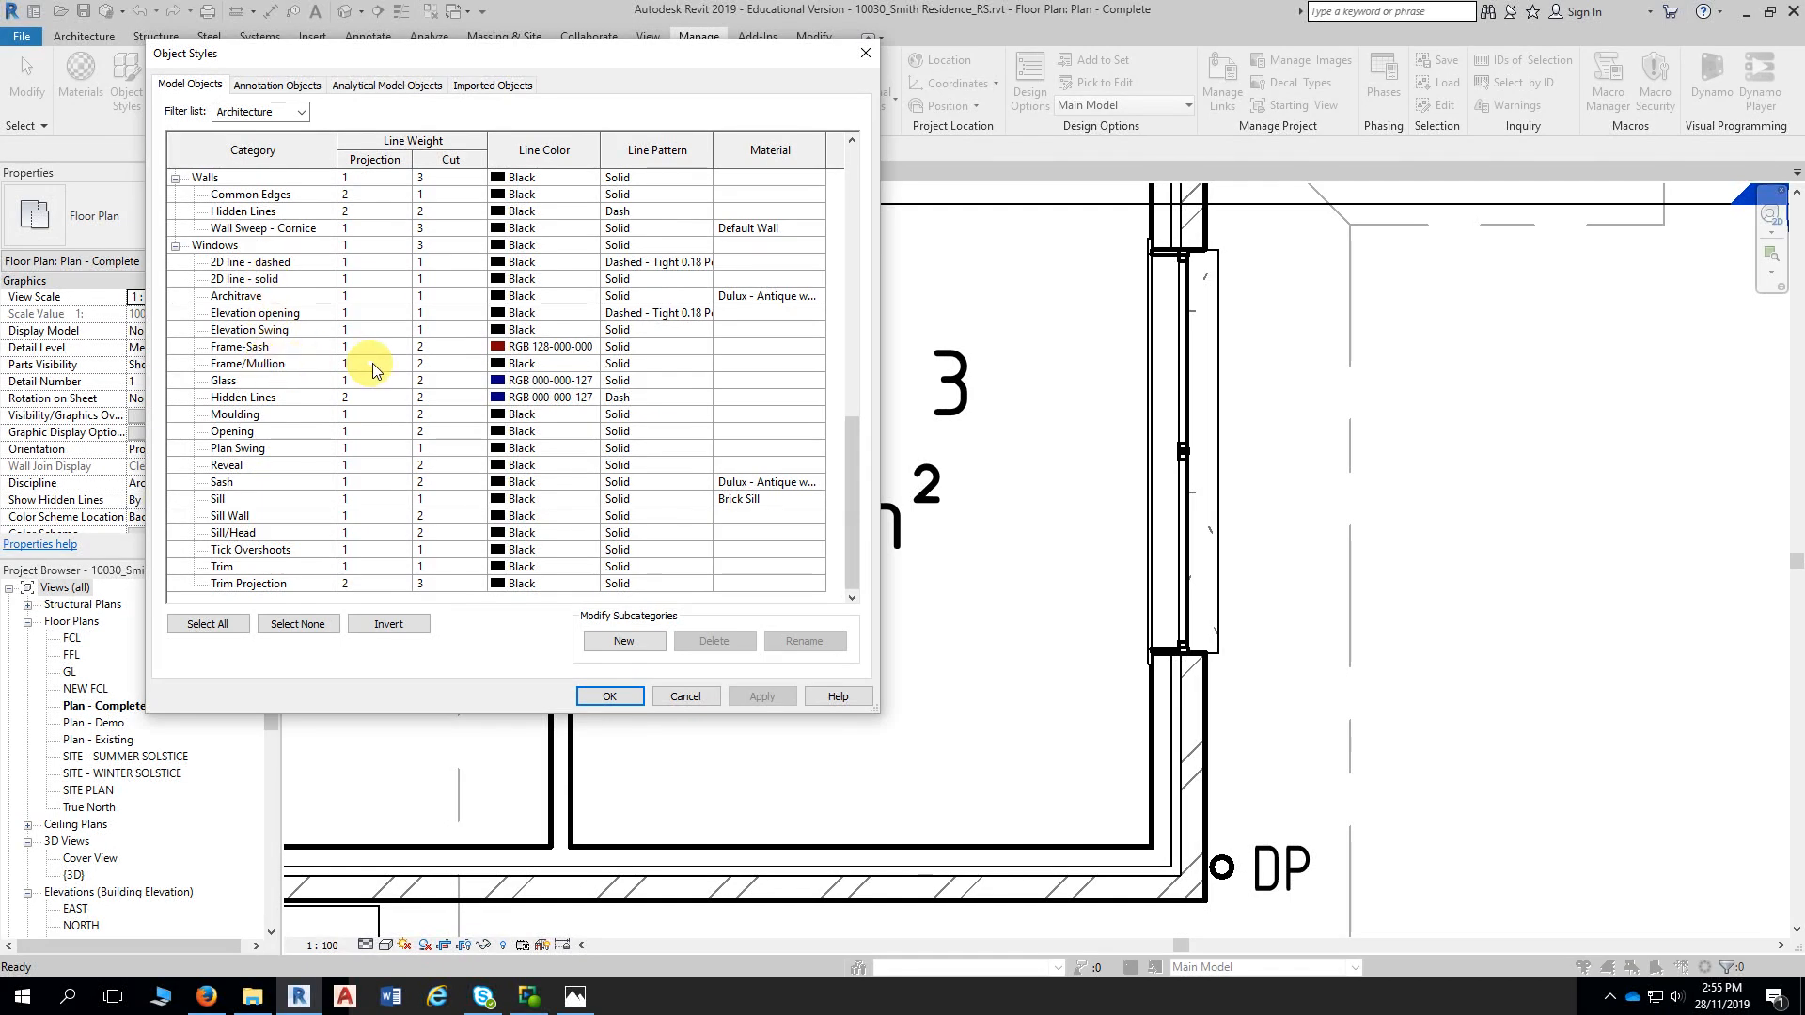
click(500, 367)
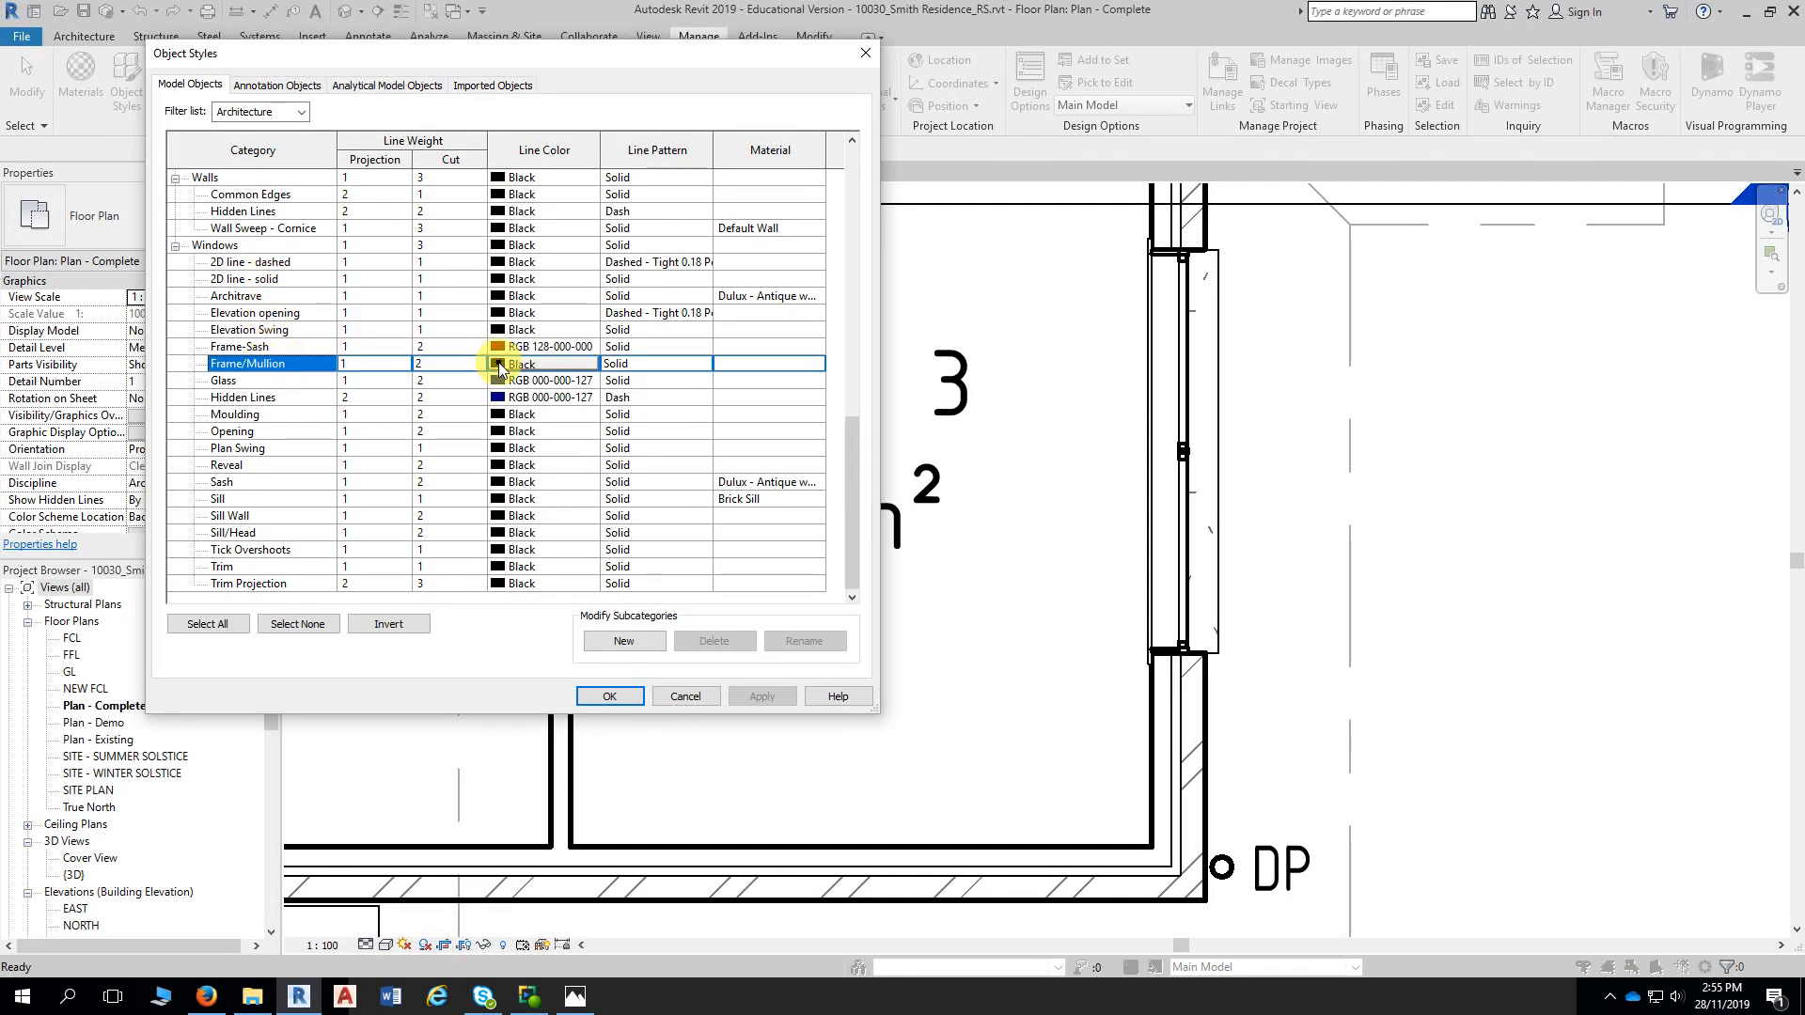
click(498, 364)
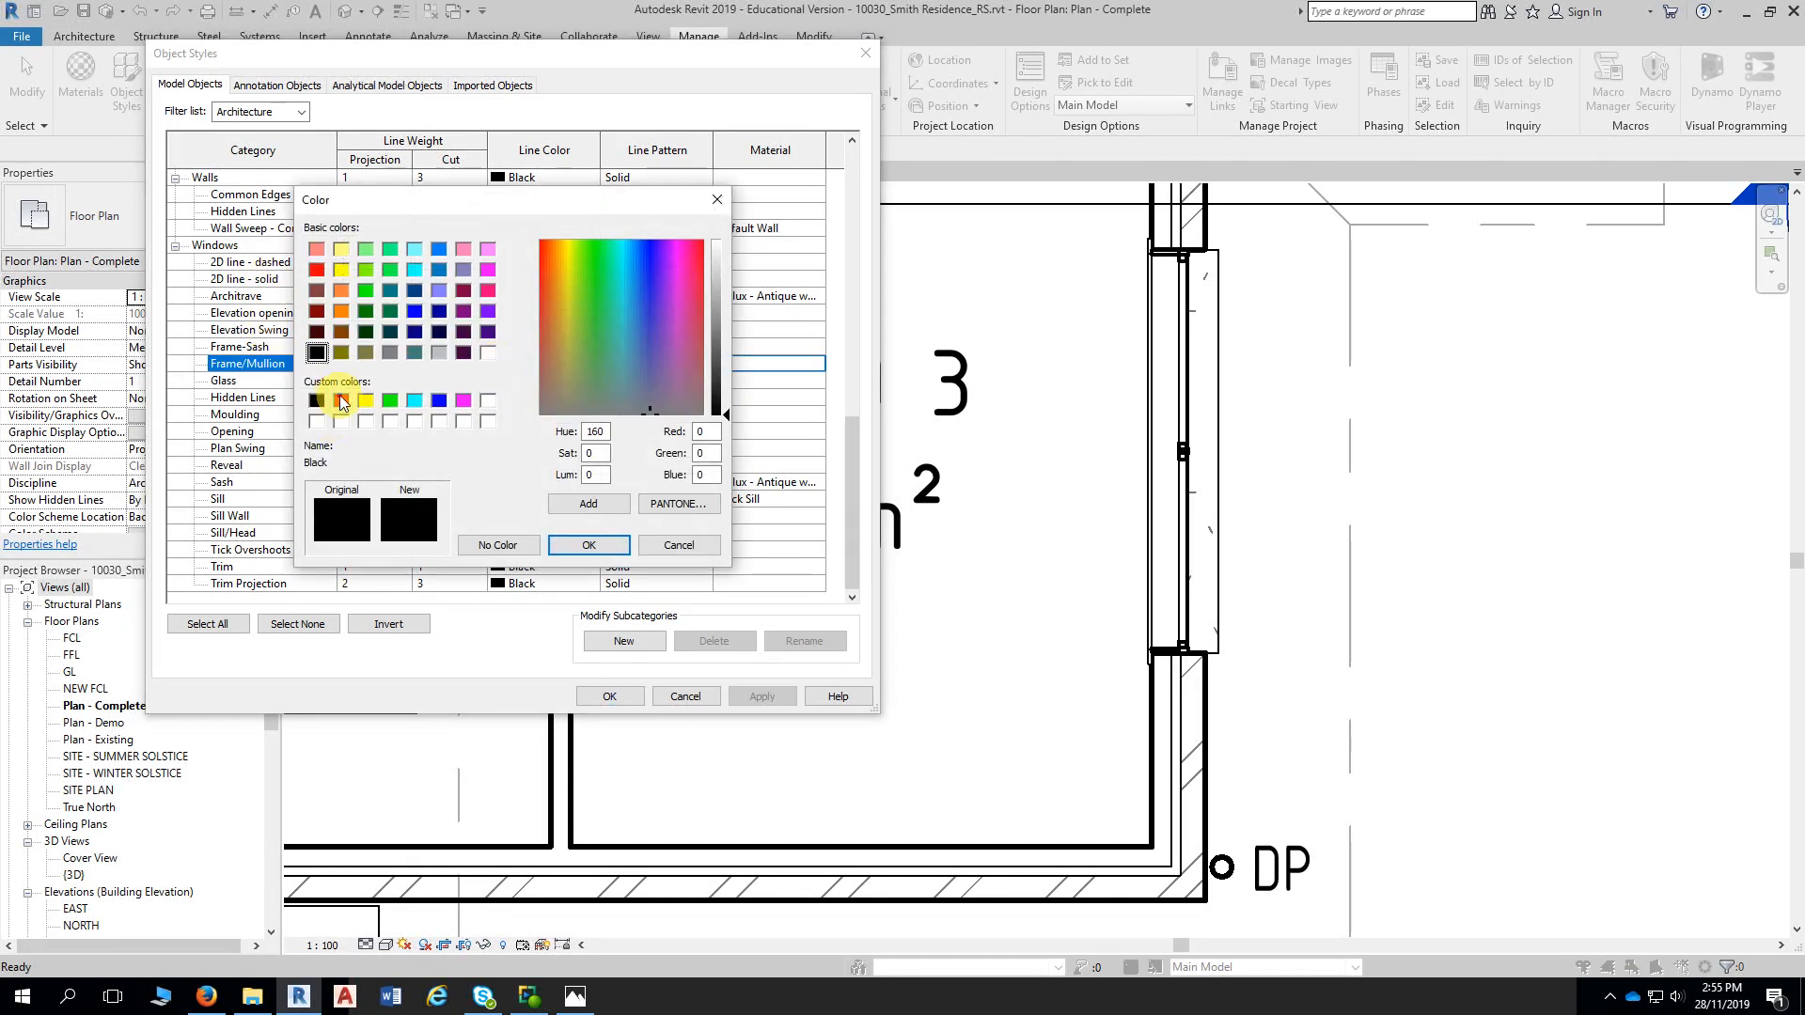
click(343, 404)
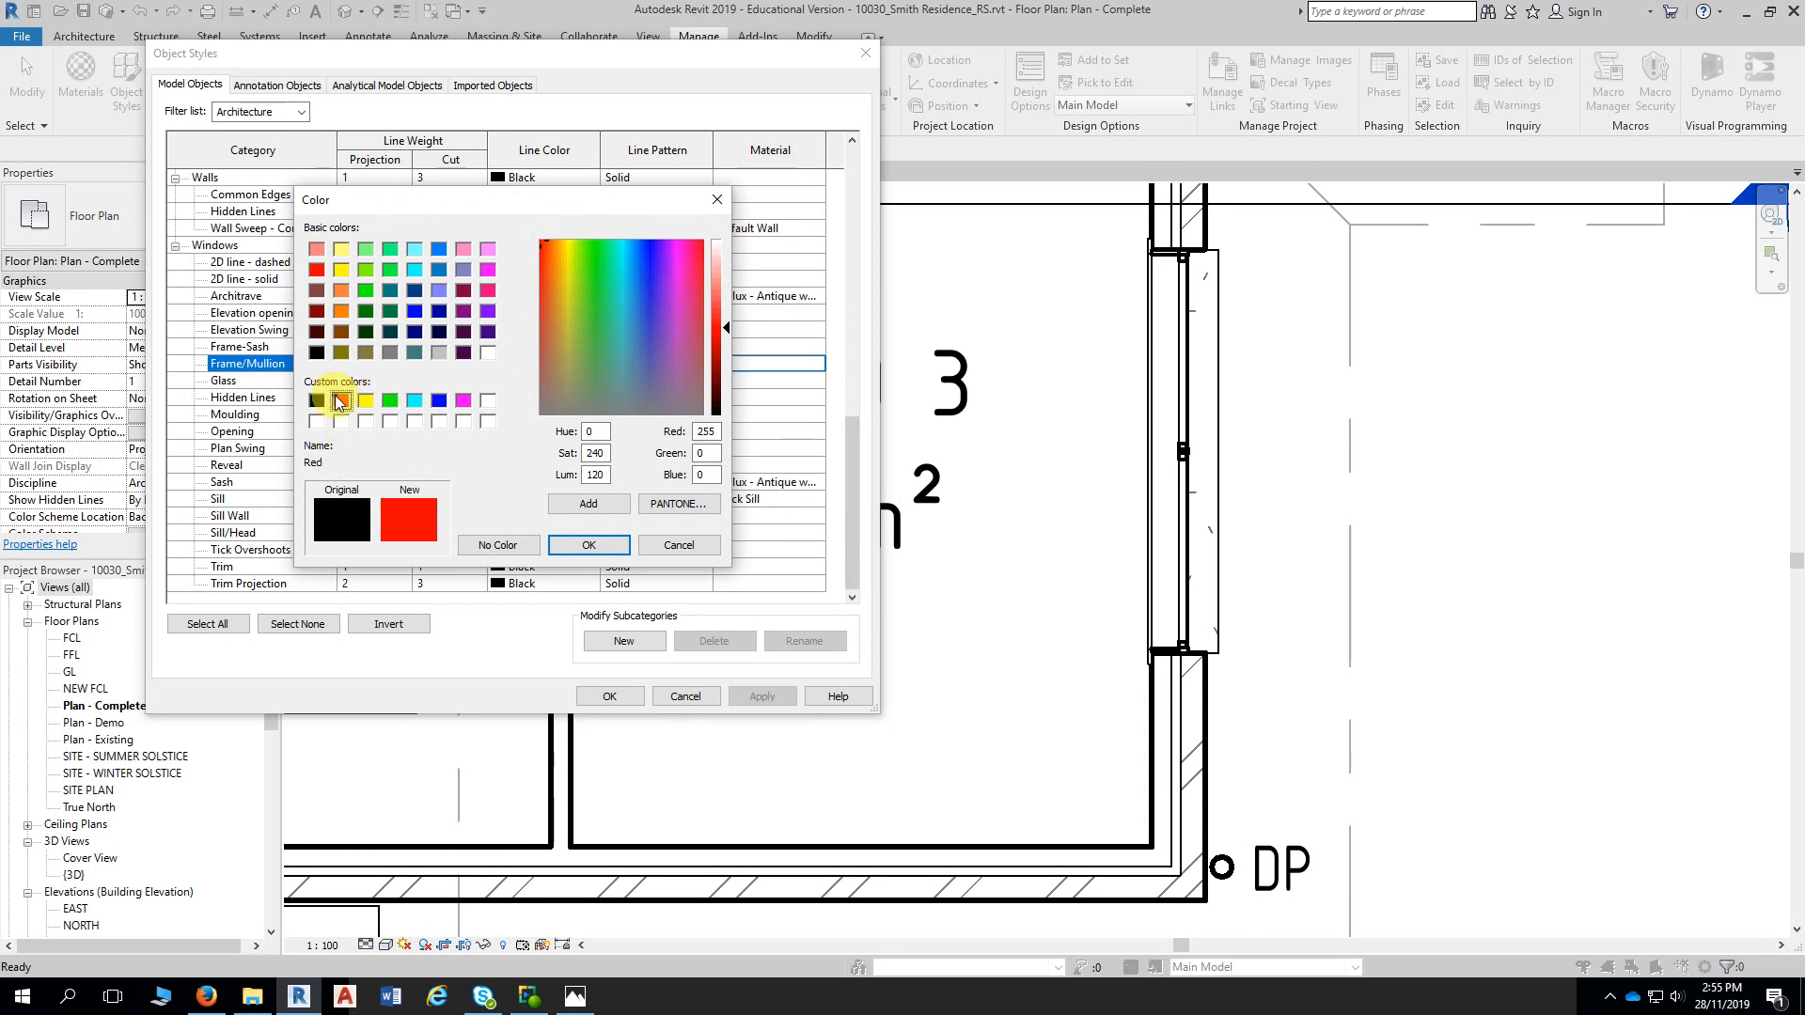
click(594, 545)
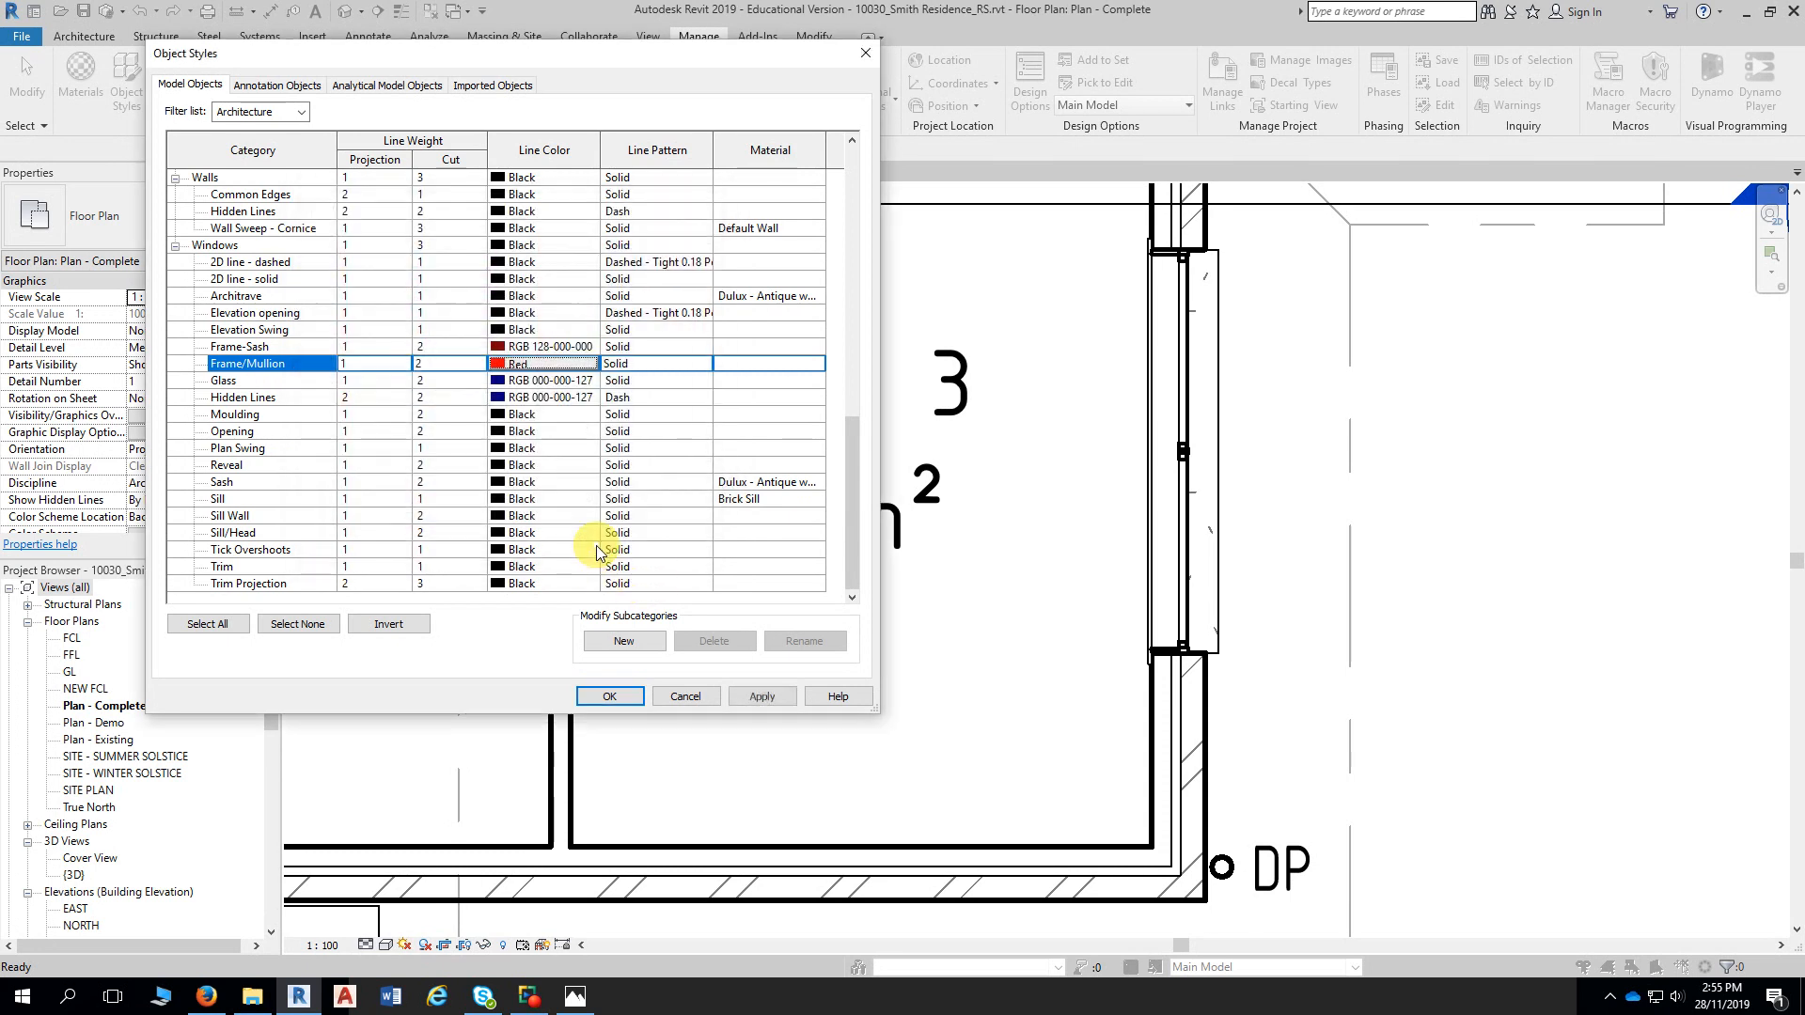
click(611, 697)
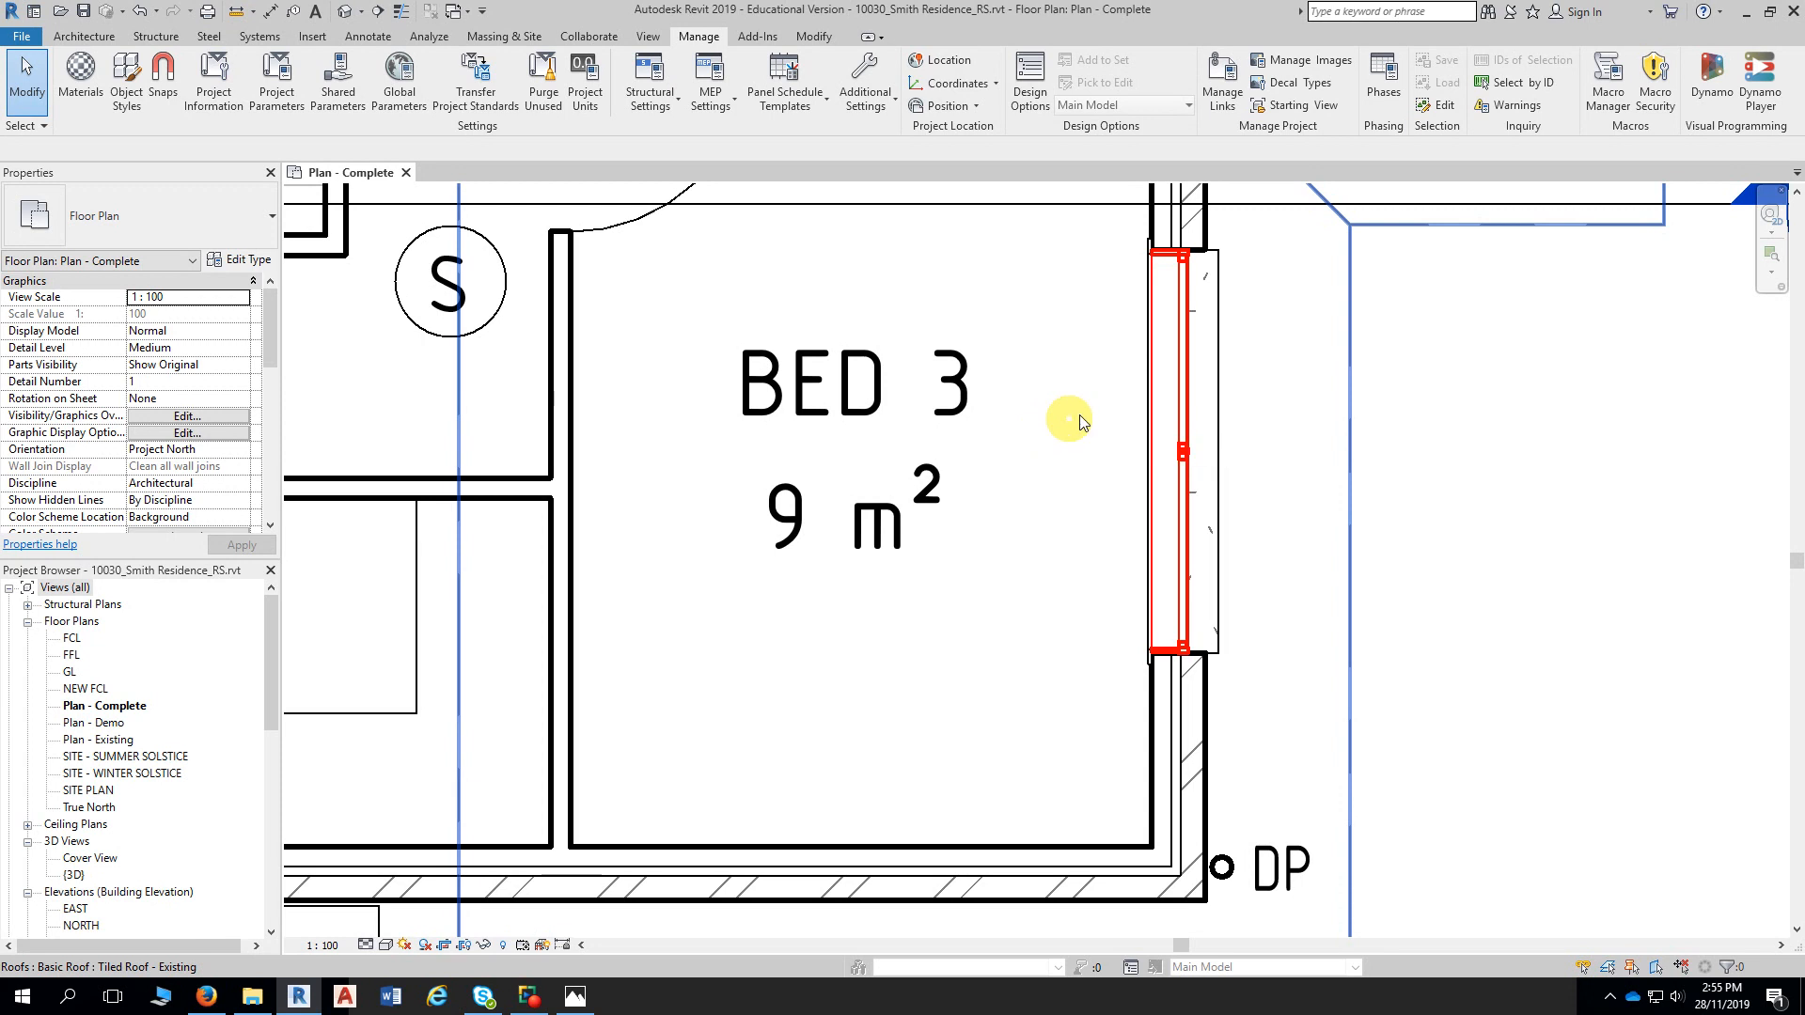
Set the cut line weight of the Windows subcategory Frame/Mullion to 1 in Object Styles and apply it
click(126, 90)
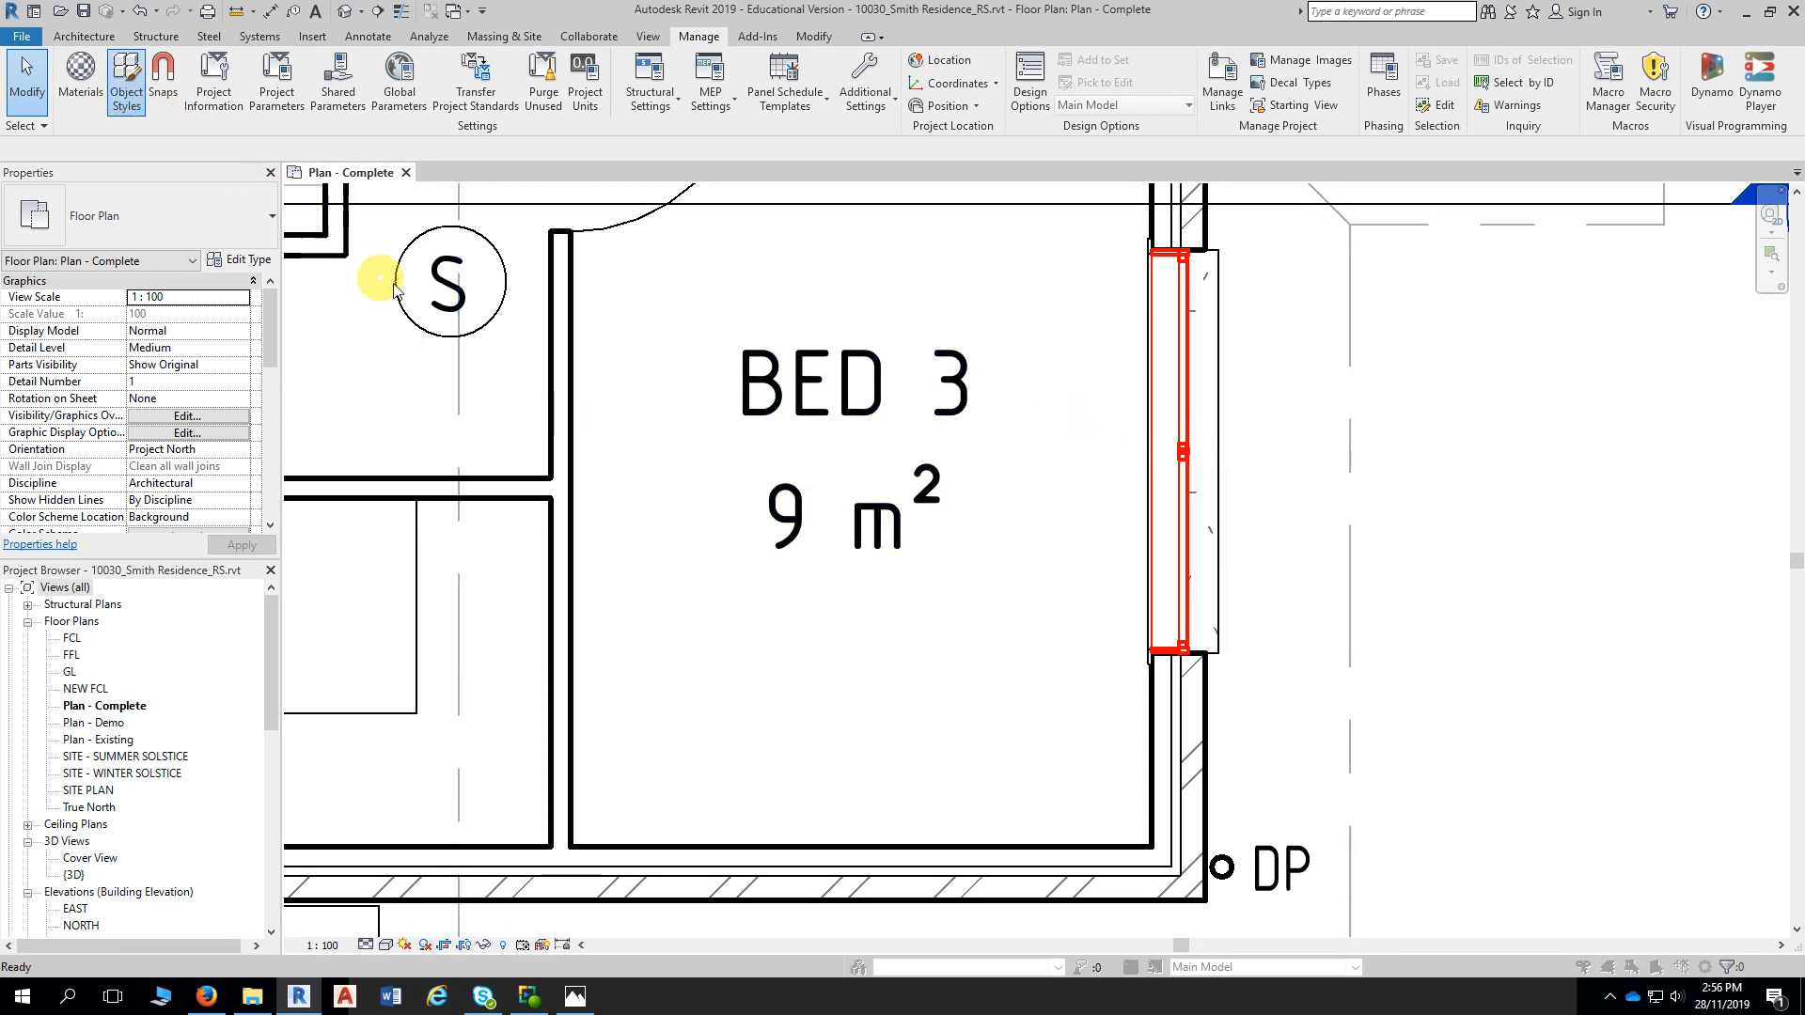
scroll(291, 472, down, 4)
scroll(300, 495, down, 2)
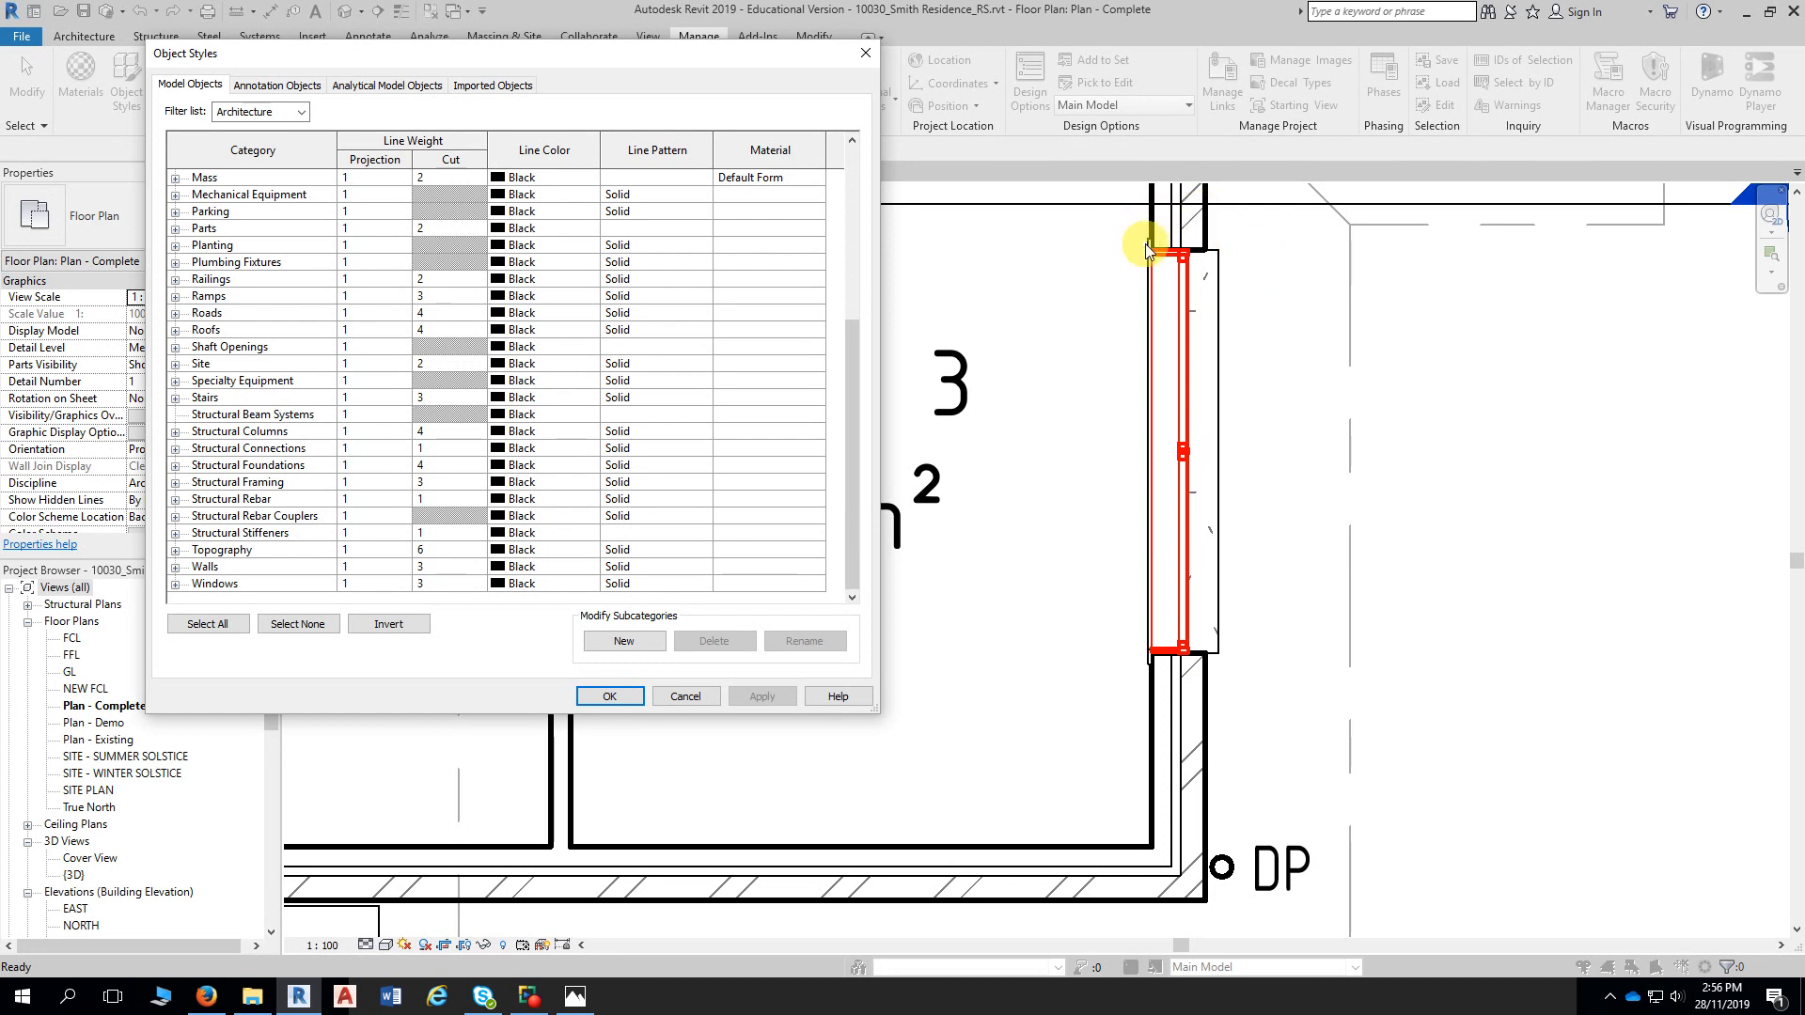
click(175, 585)
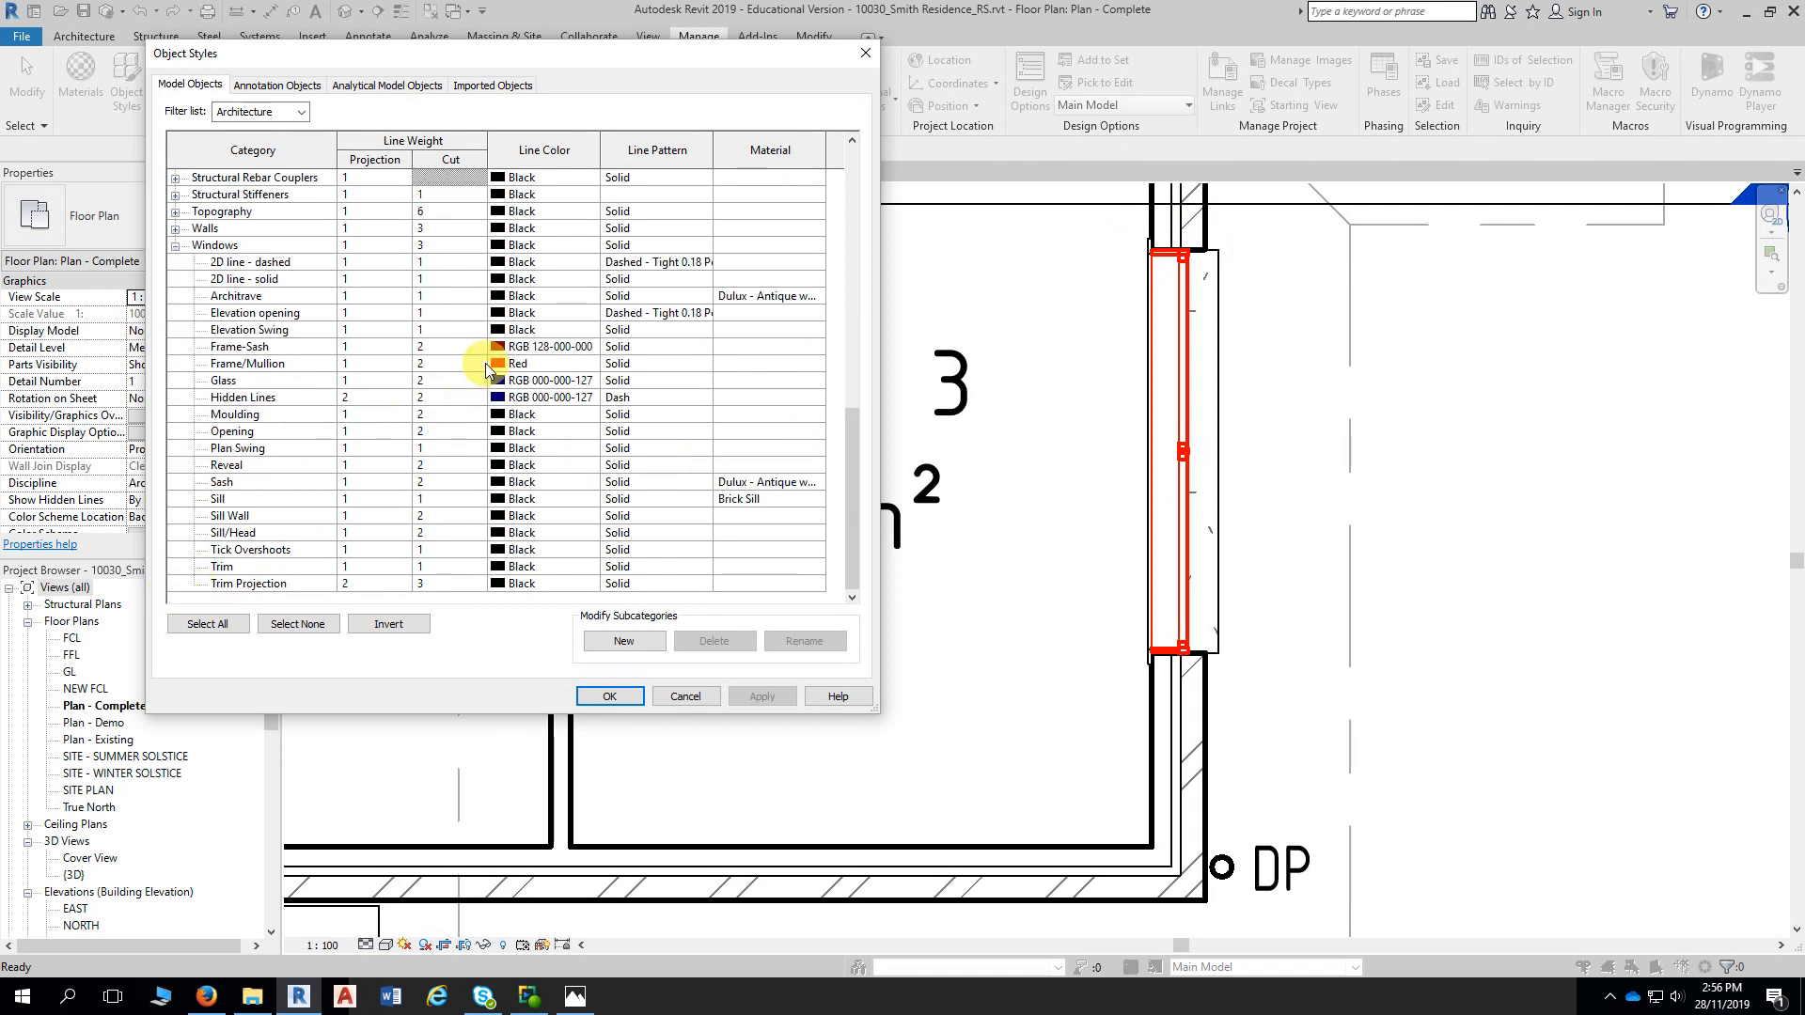
click(435, 363)
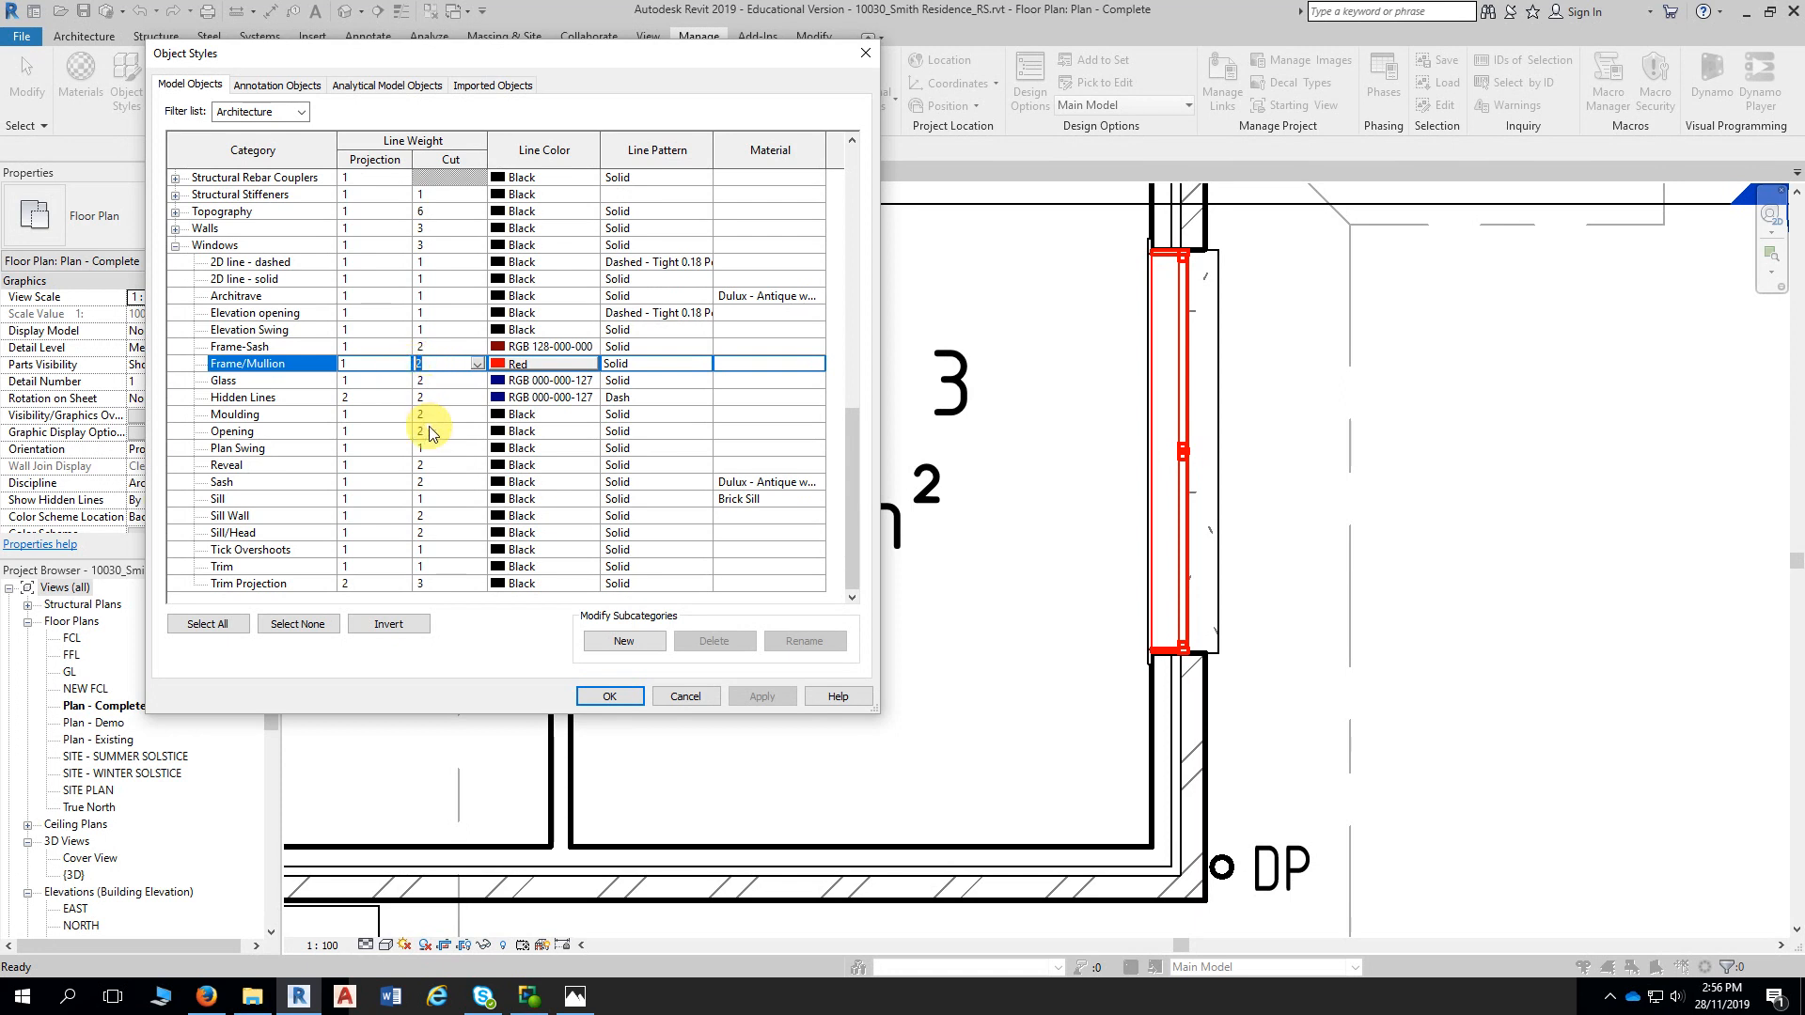
text(1)
key(Return)
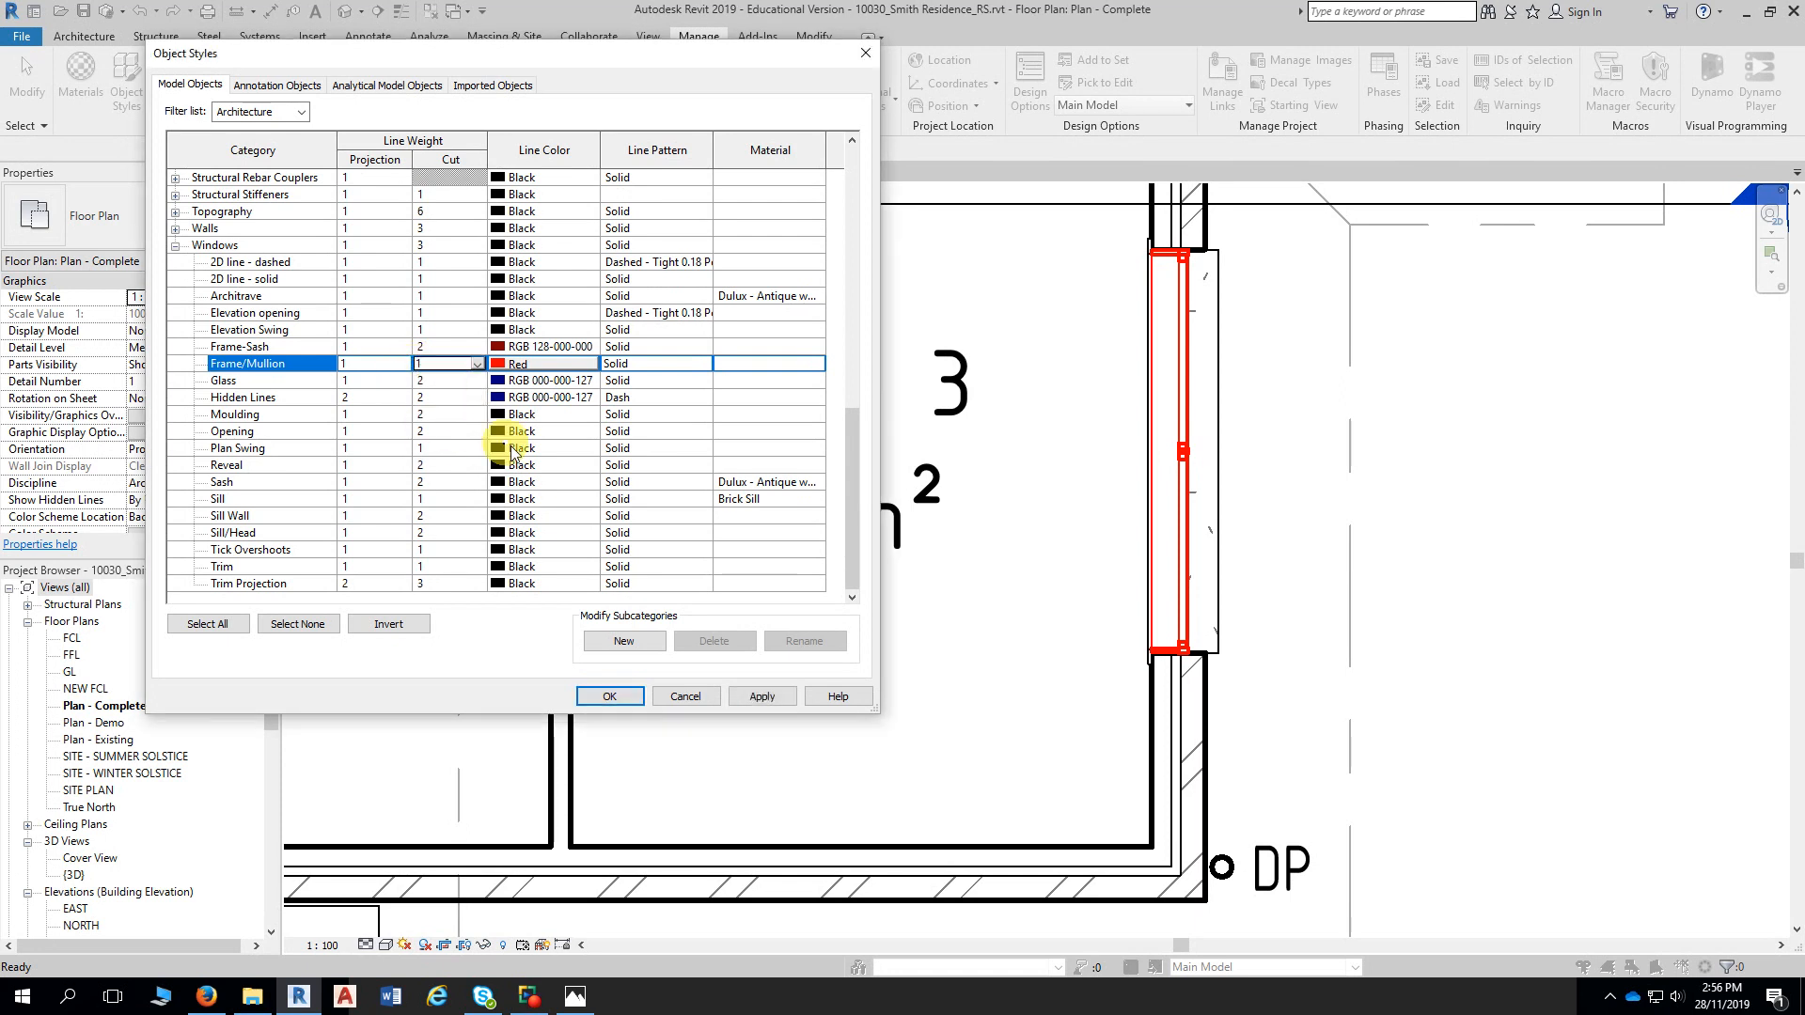
click(756, 697)
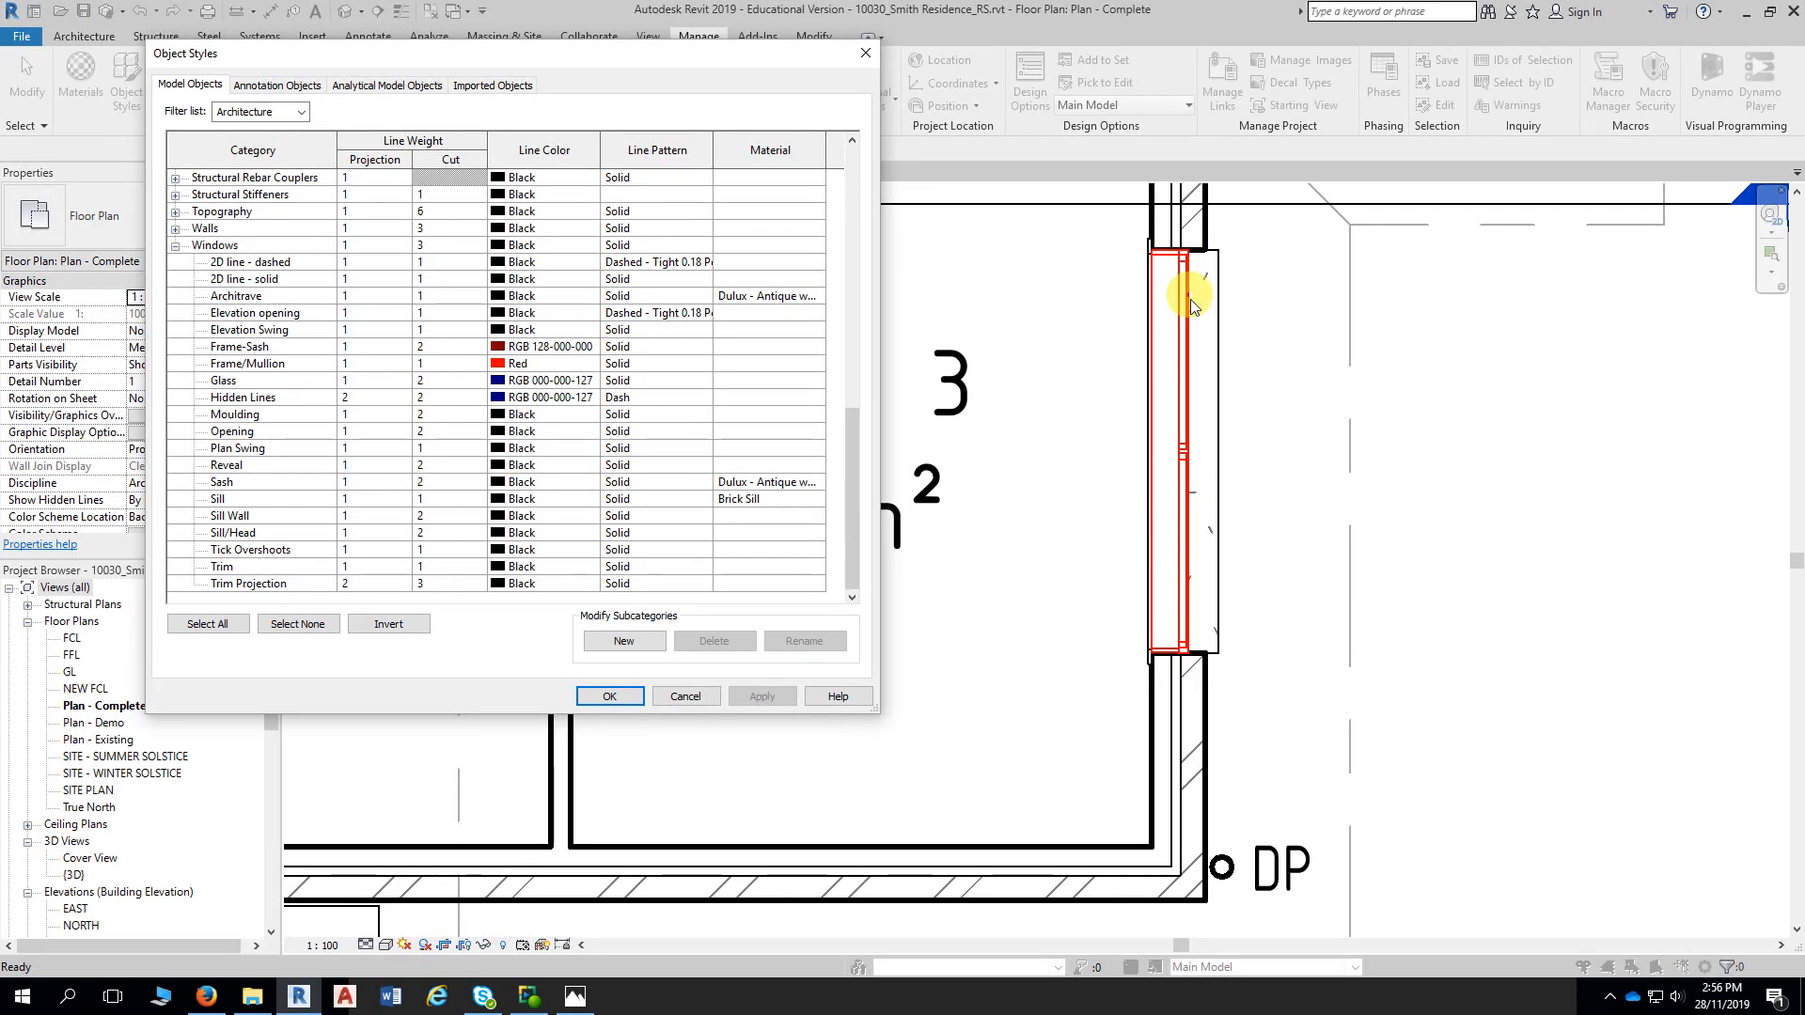
Try to set the line color of the Windows subcategory Frame/Mullion to Black, apply it and close Object Styles
click(503, 369)
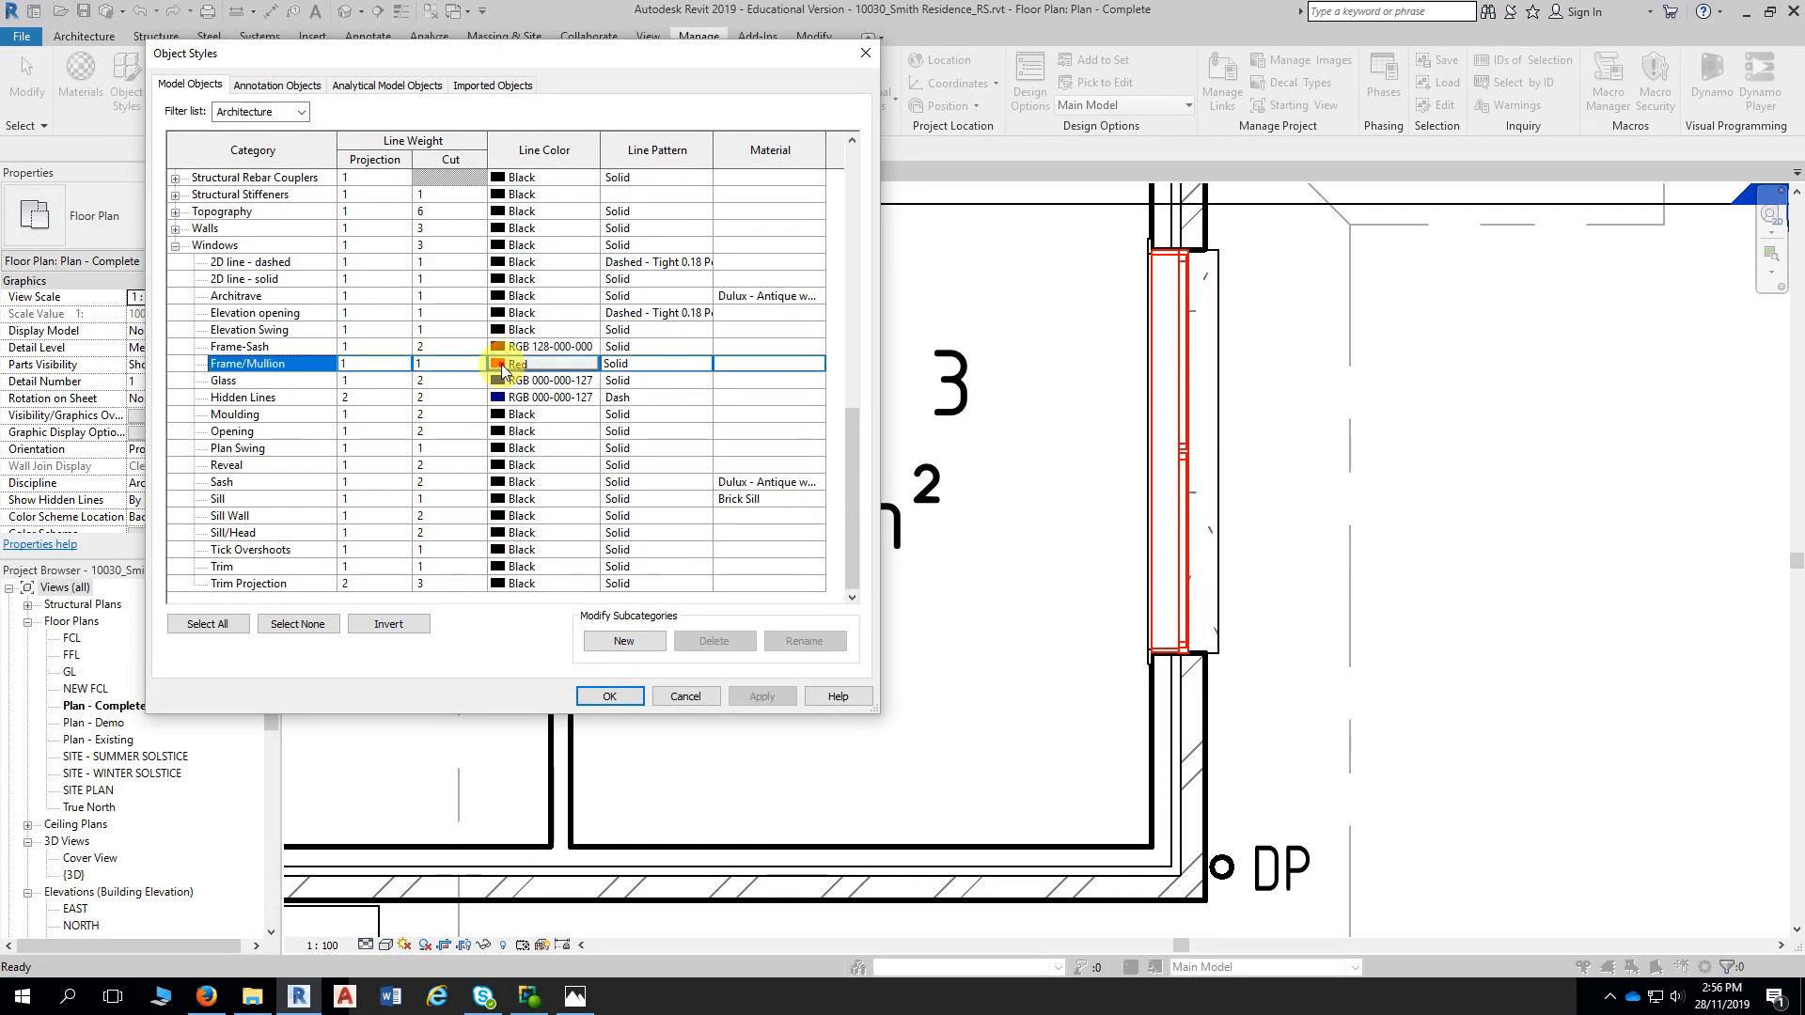
click(502, 370)
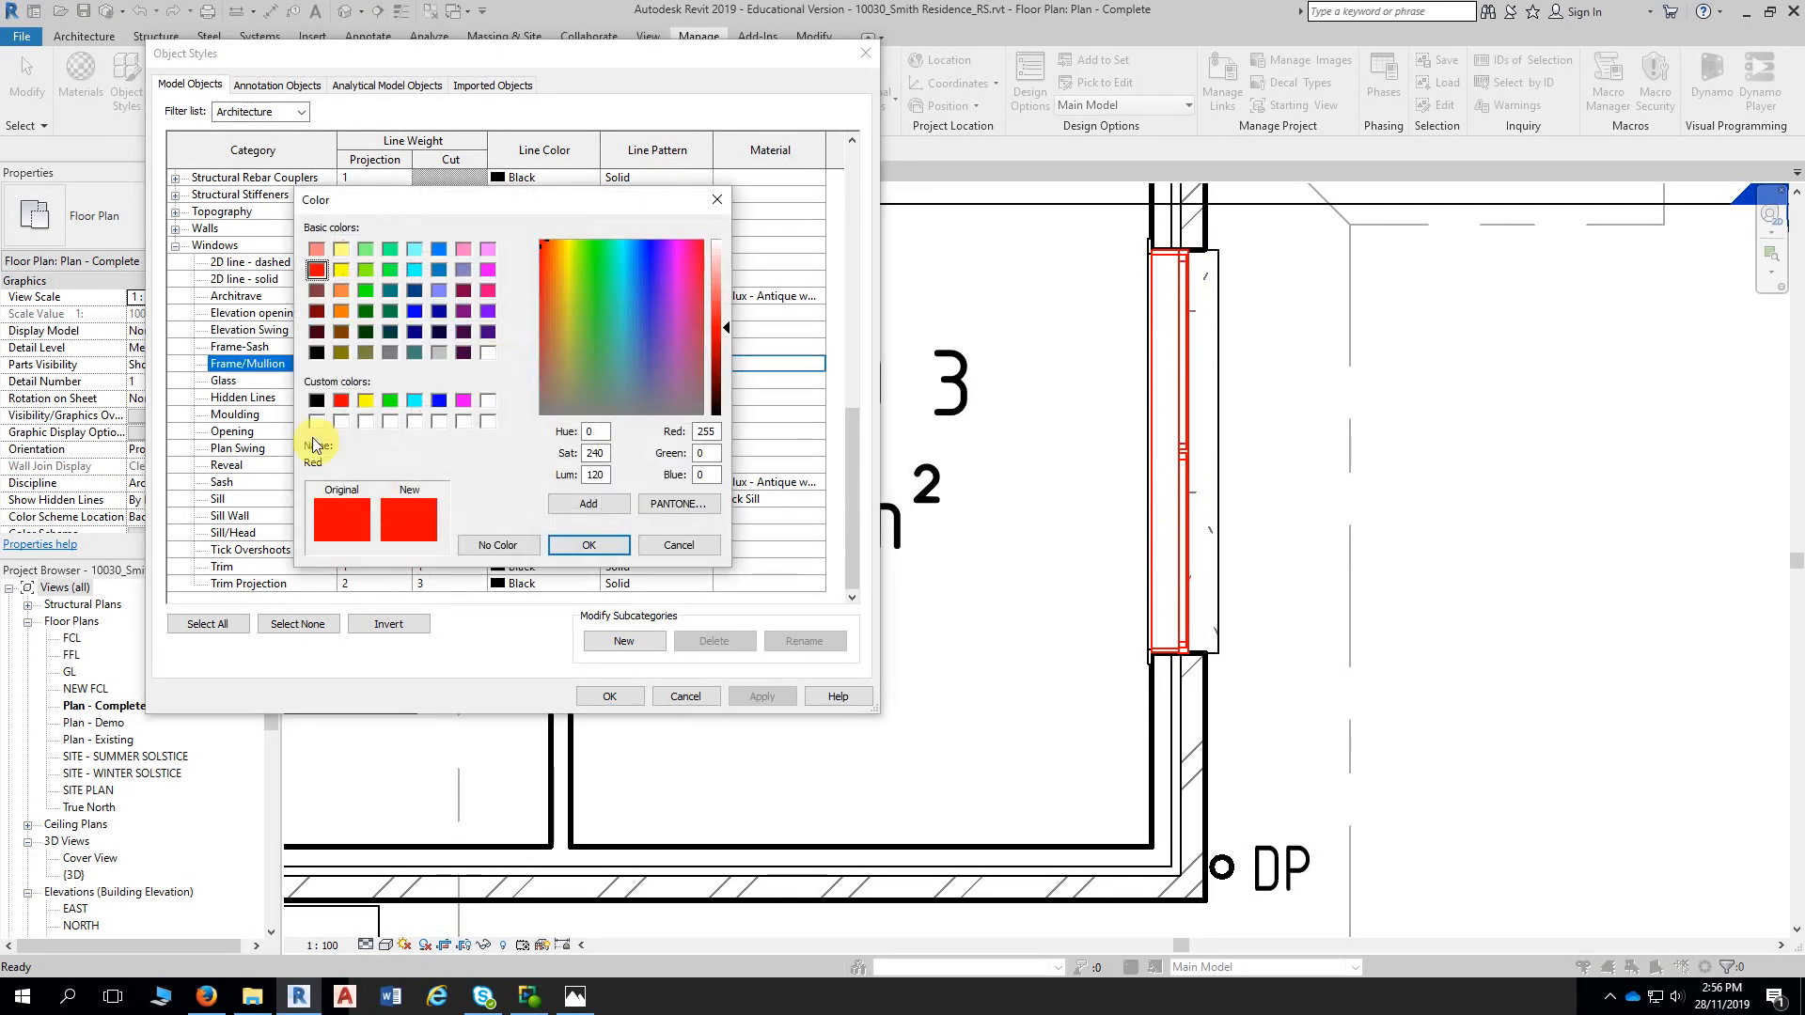
click(317, 400)
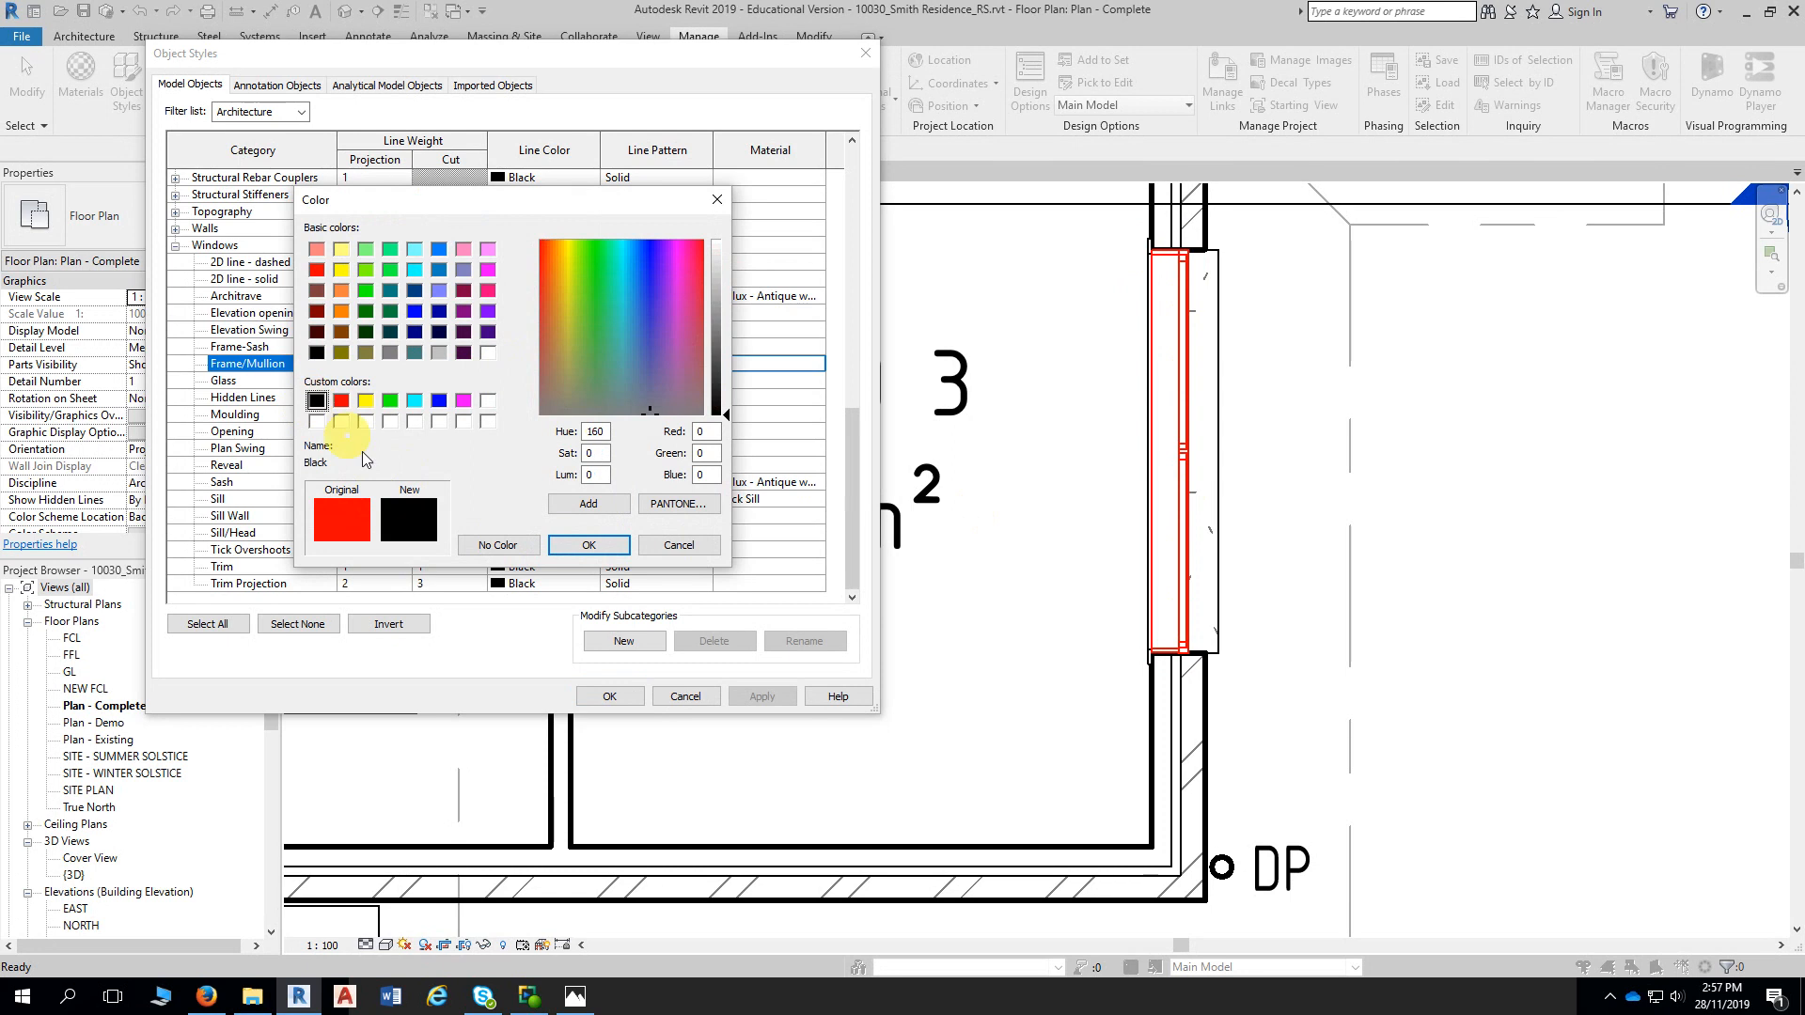
click(585, 546)
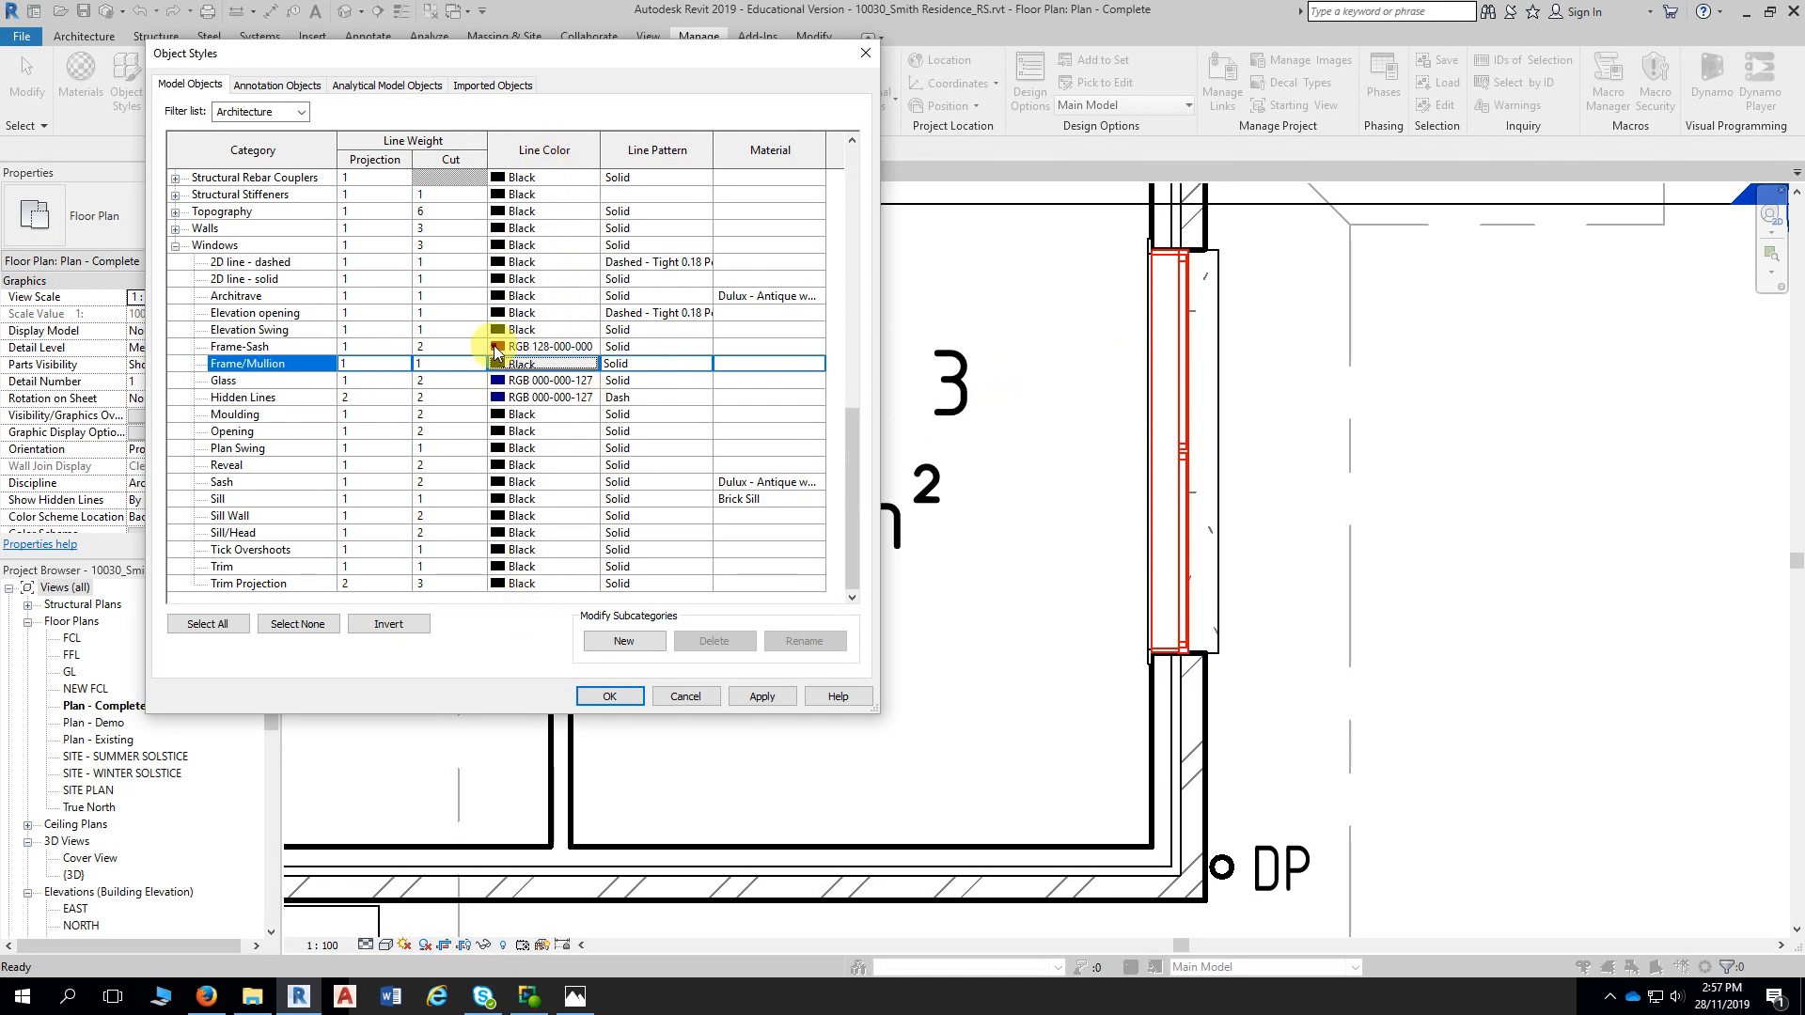
click(763, 697)
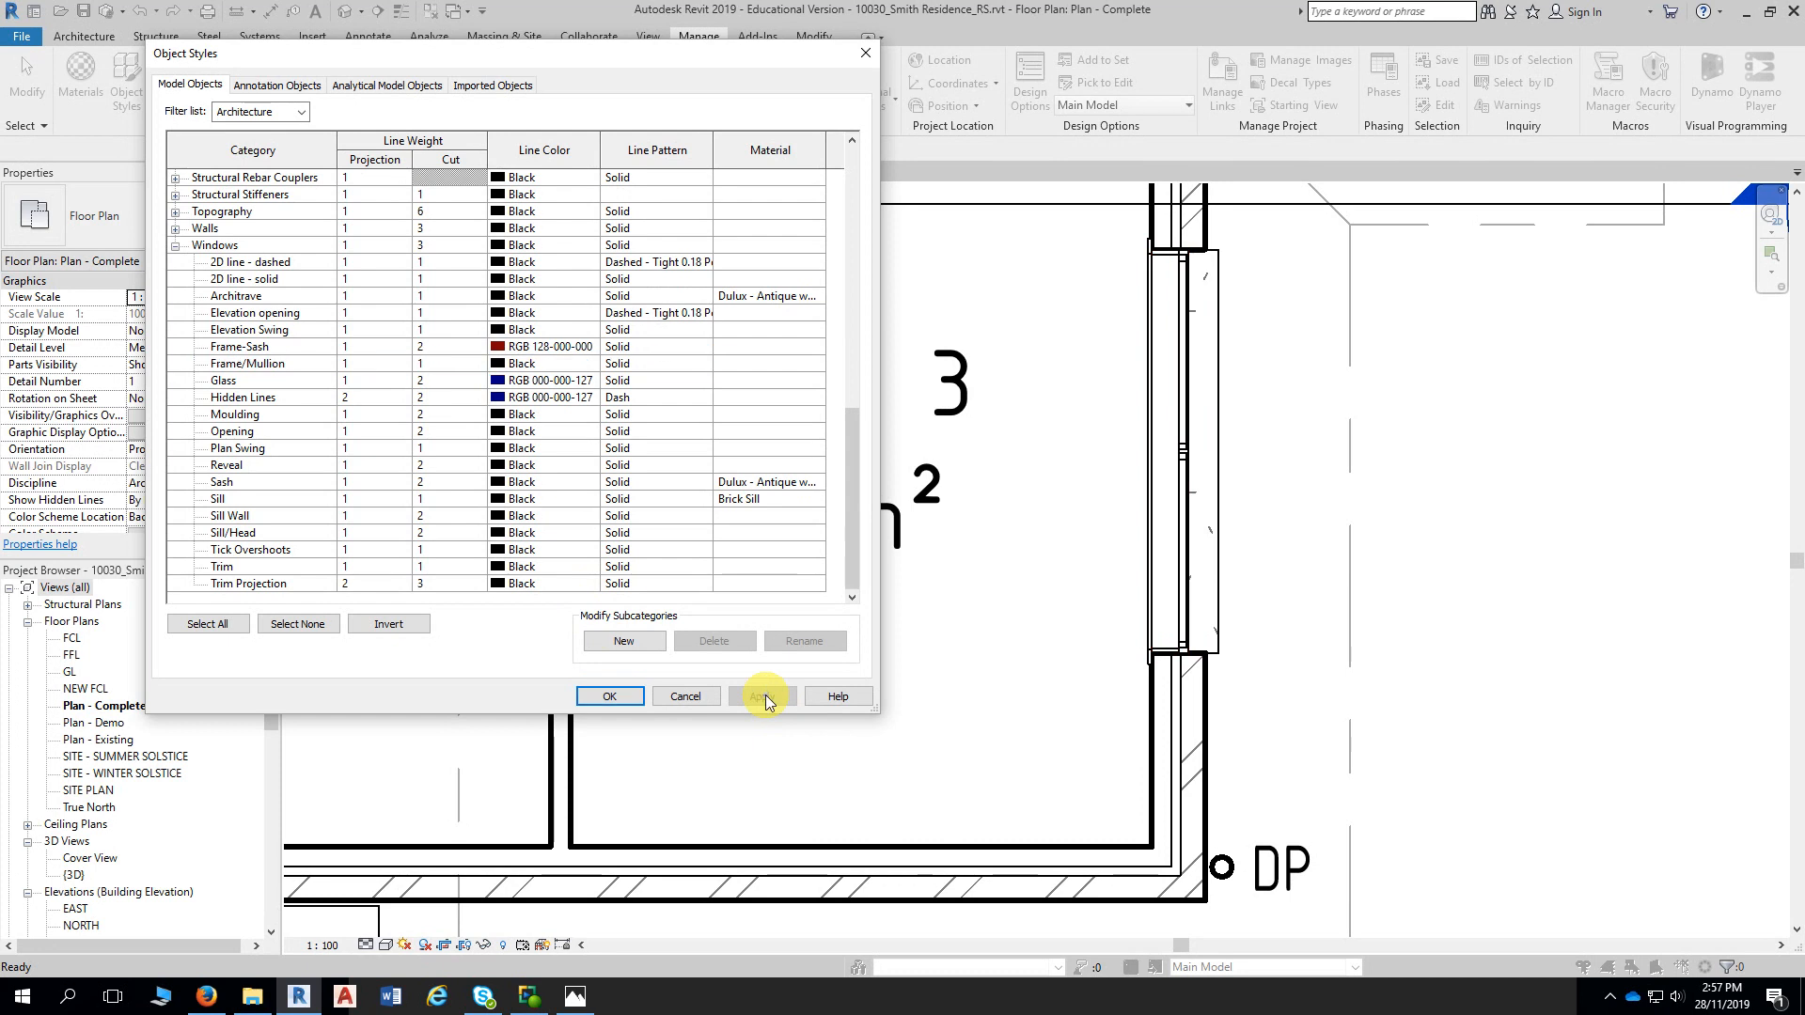
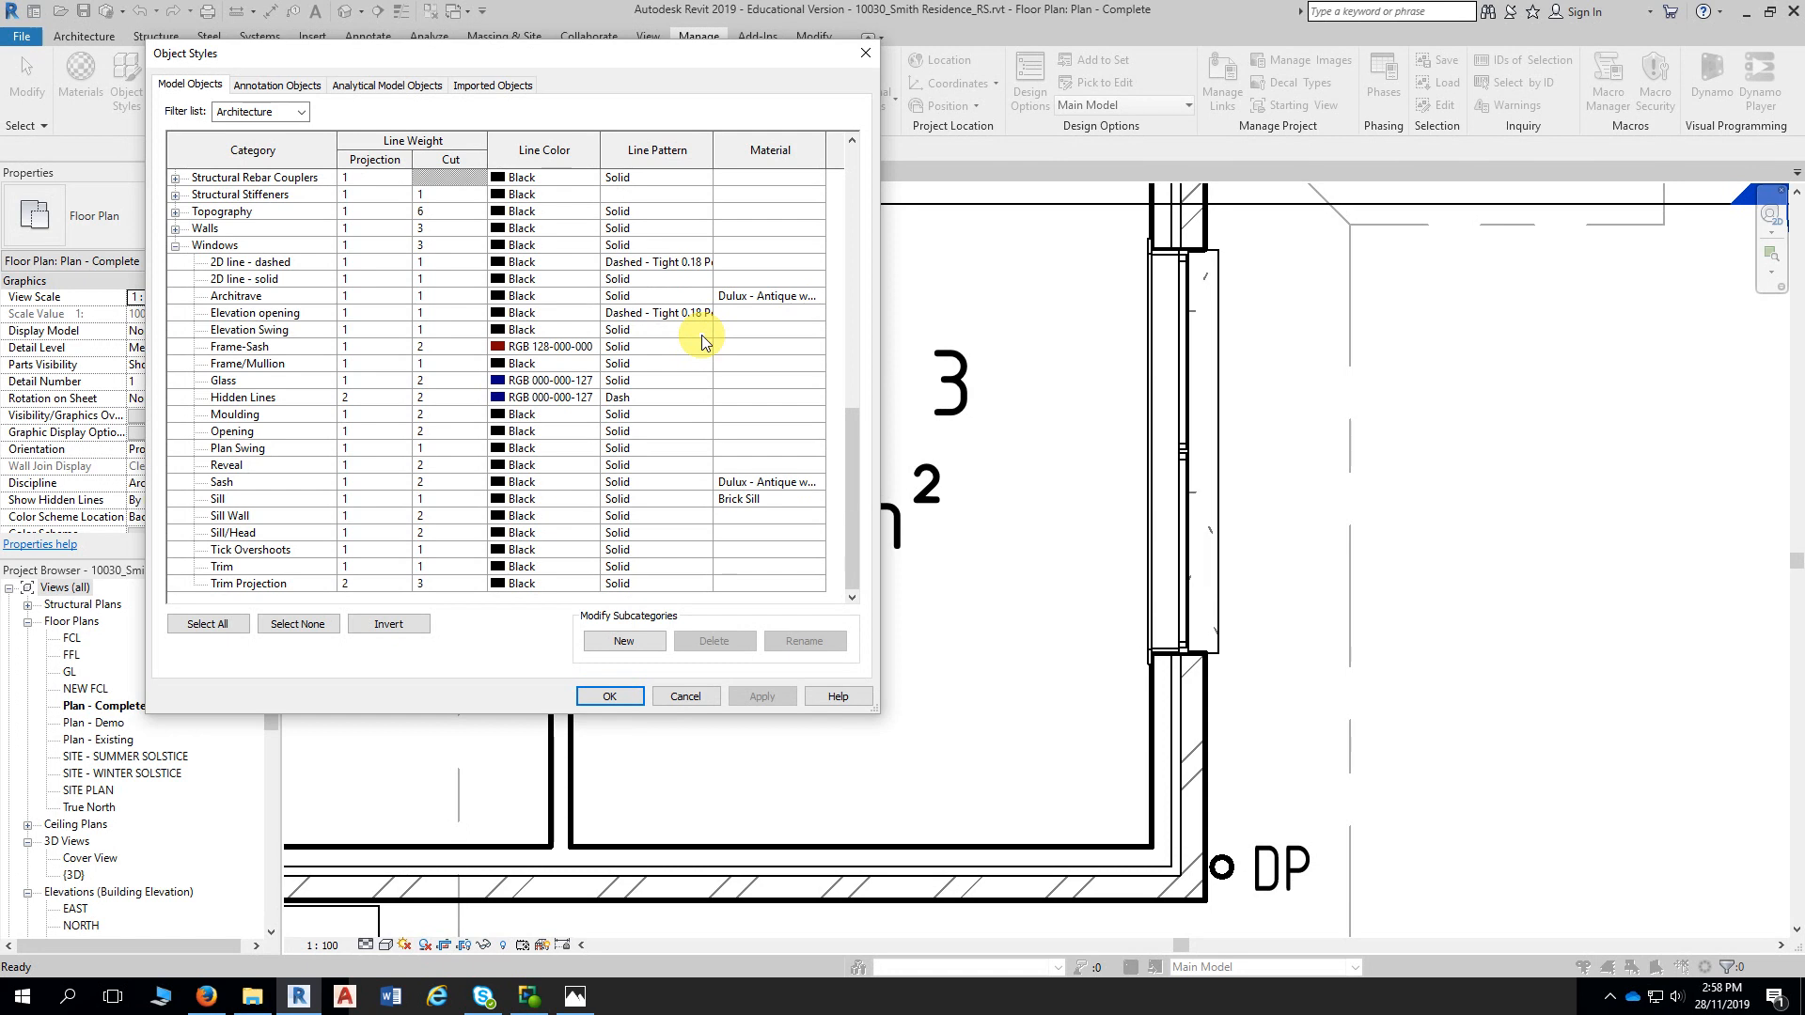
click(865, 53)
Set the line color of the Windows subcategory Frame/Mullion to Black in Object Styles and confirm the change
scroll(1455, 552, down, 4)
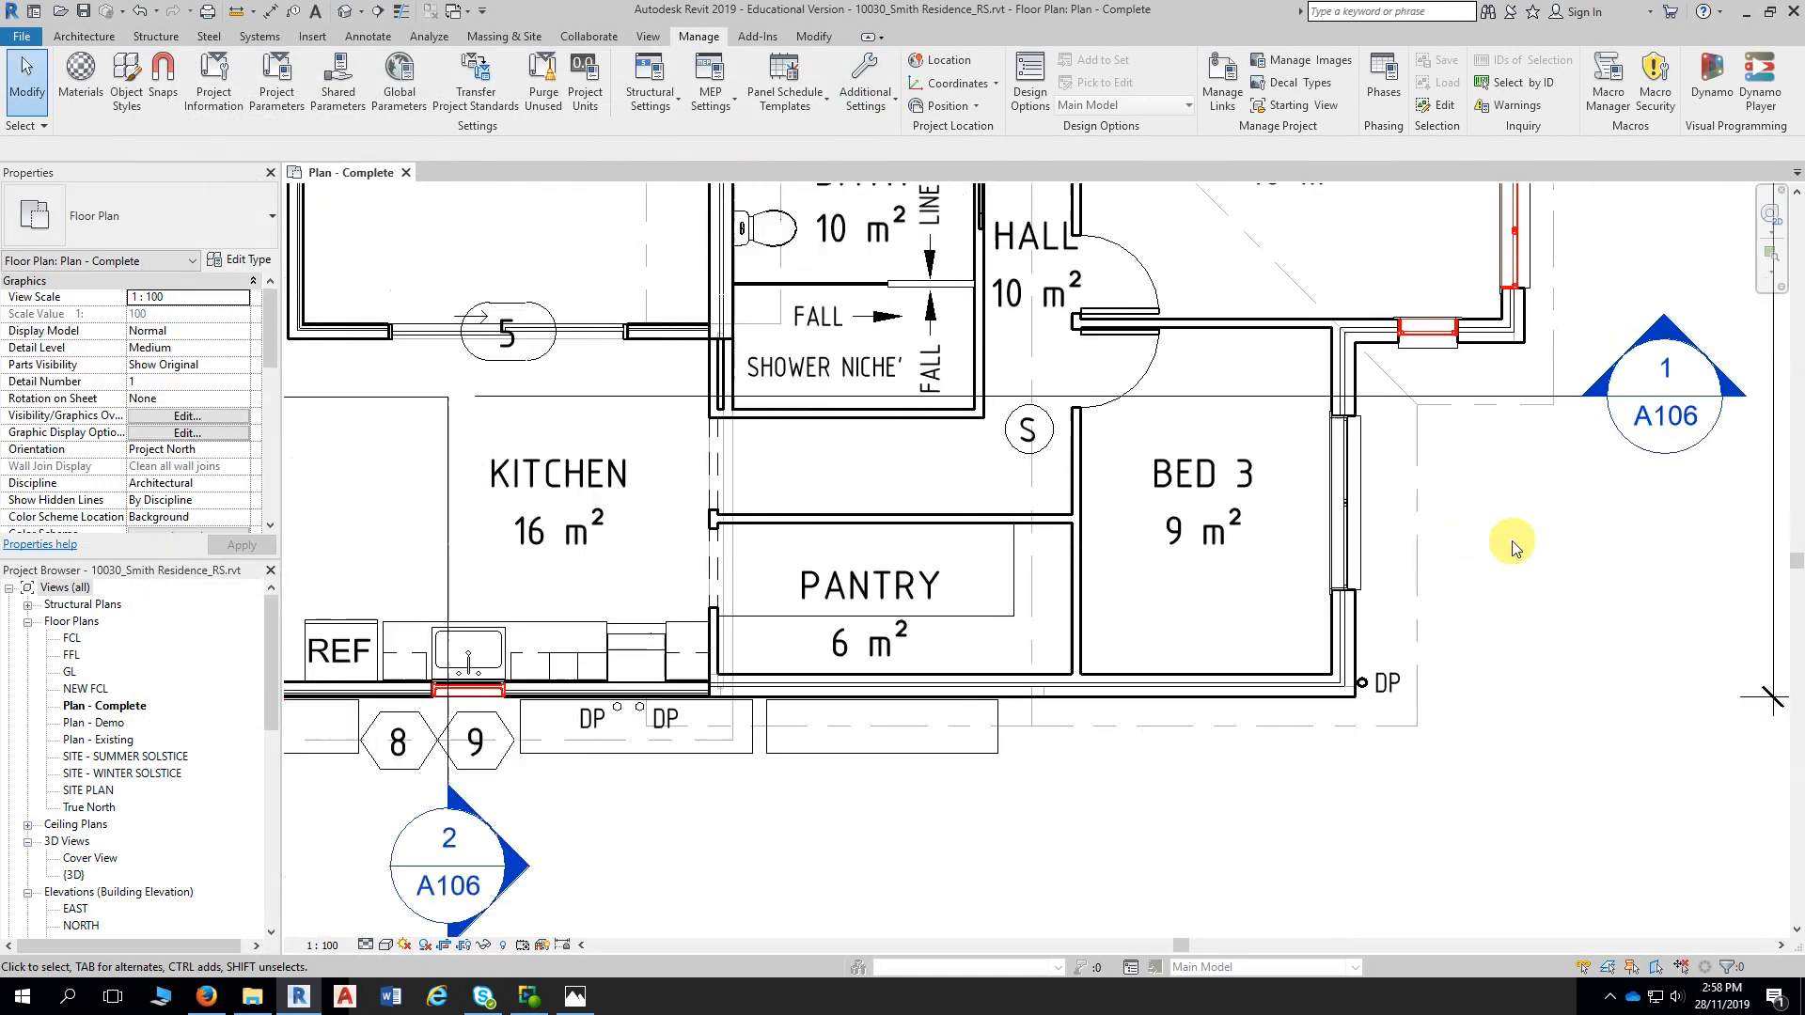
scroll(1488, 613, up, 5)
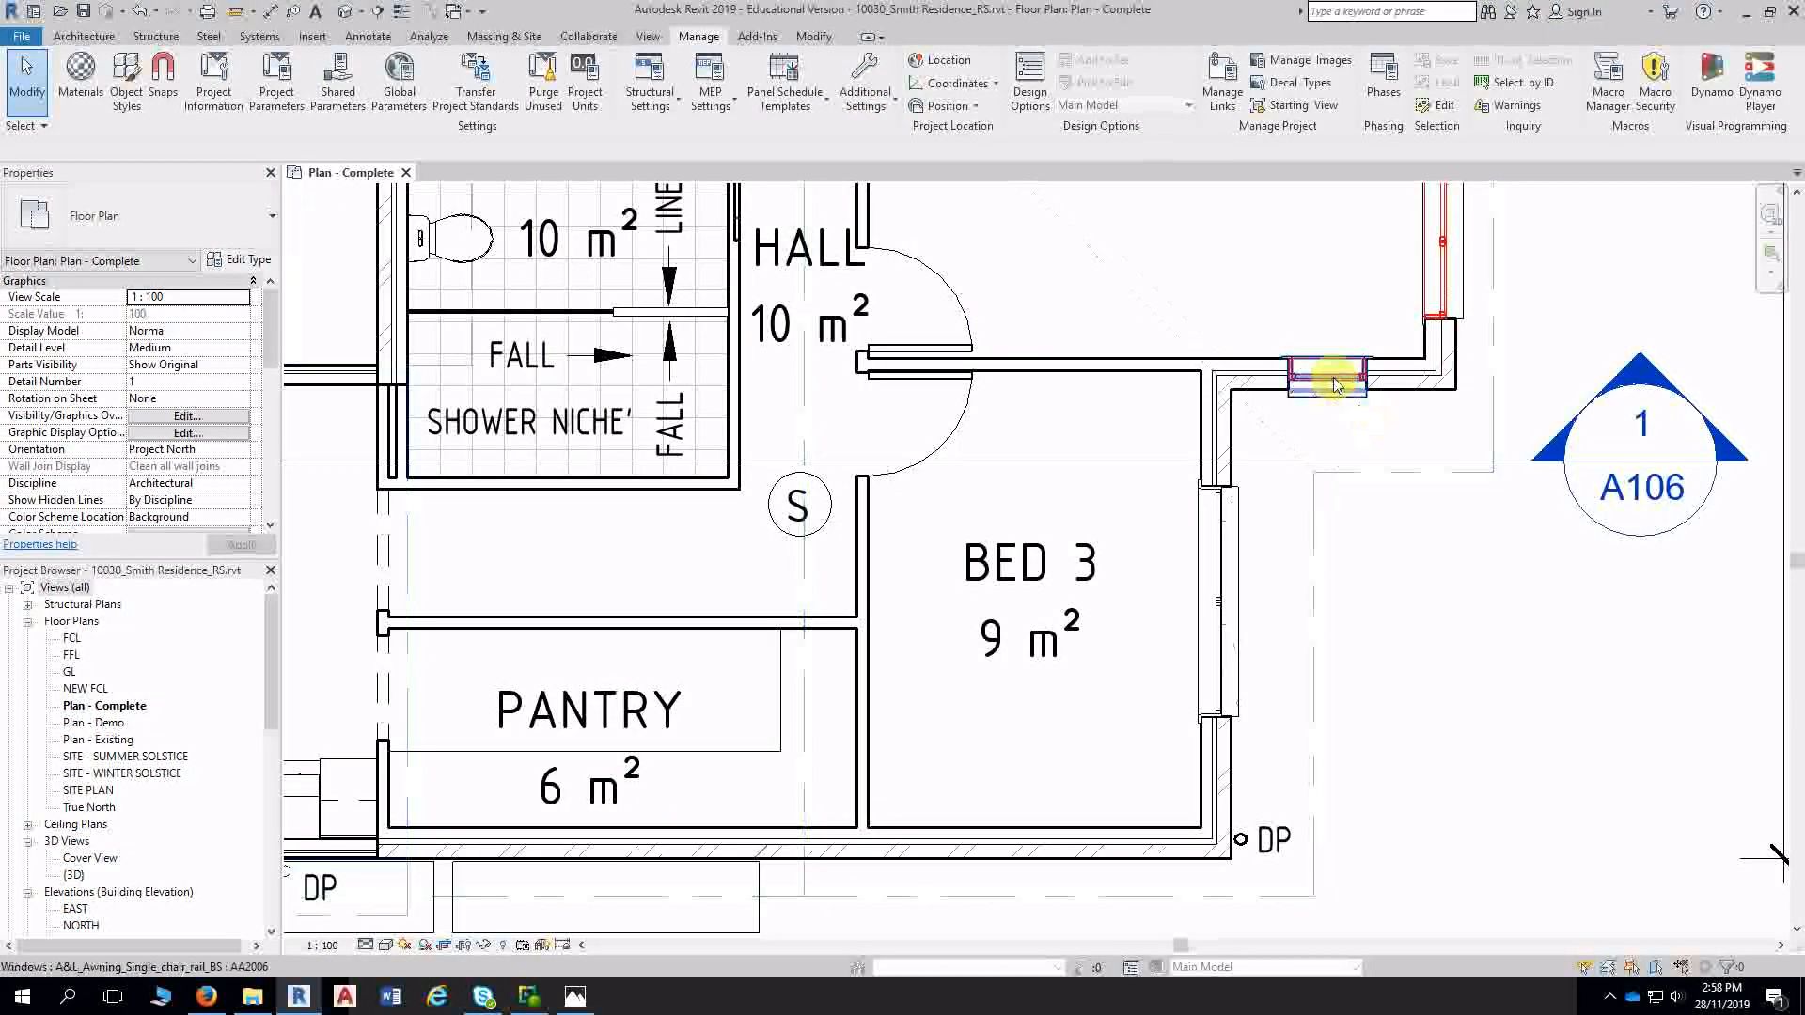
middle_drag(1462, 263, 1424, 402)
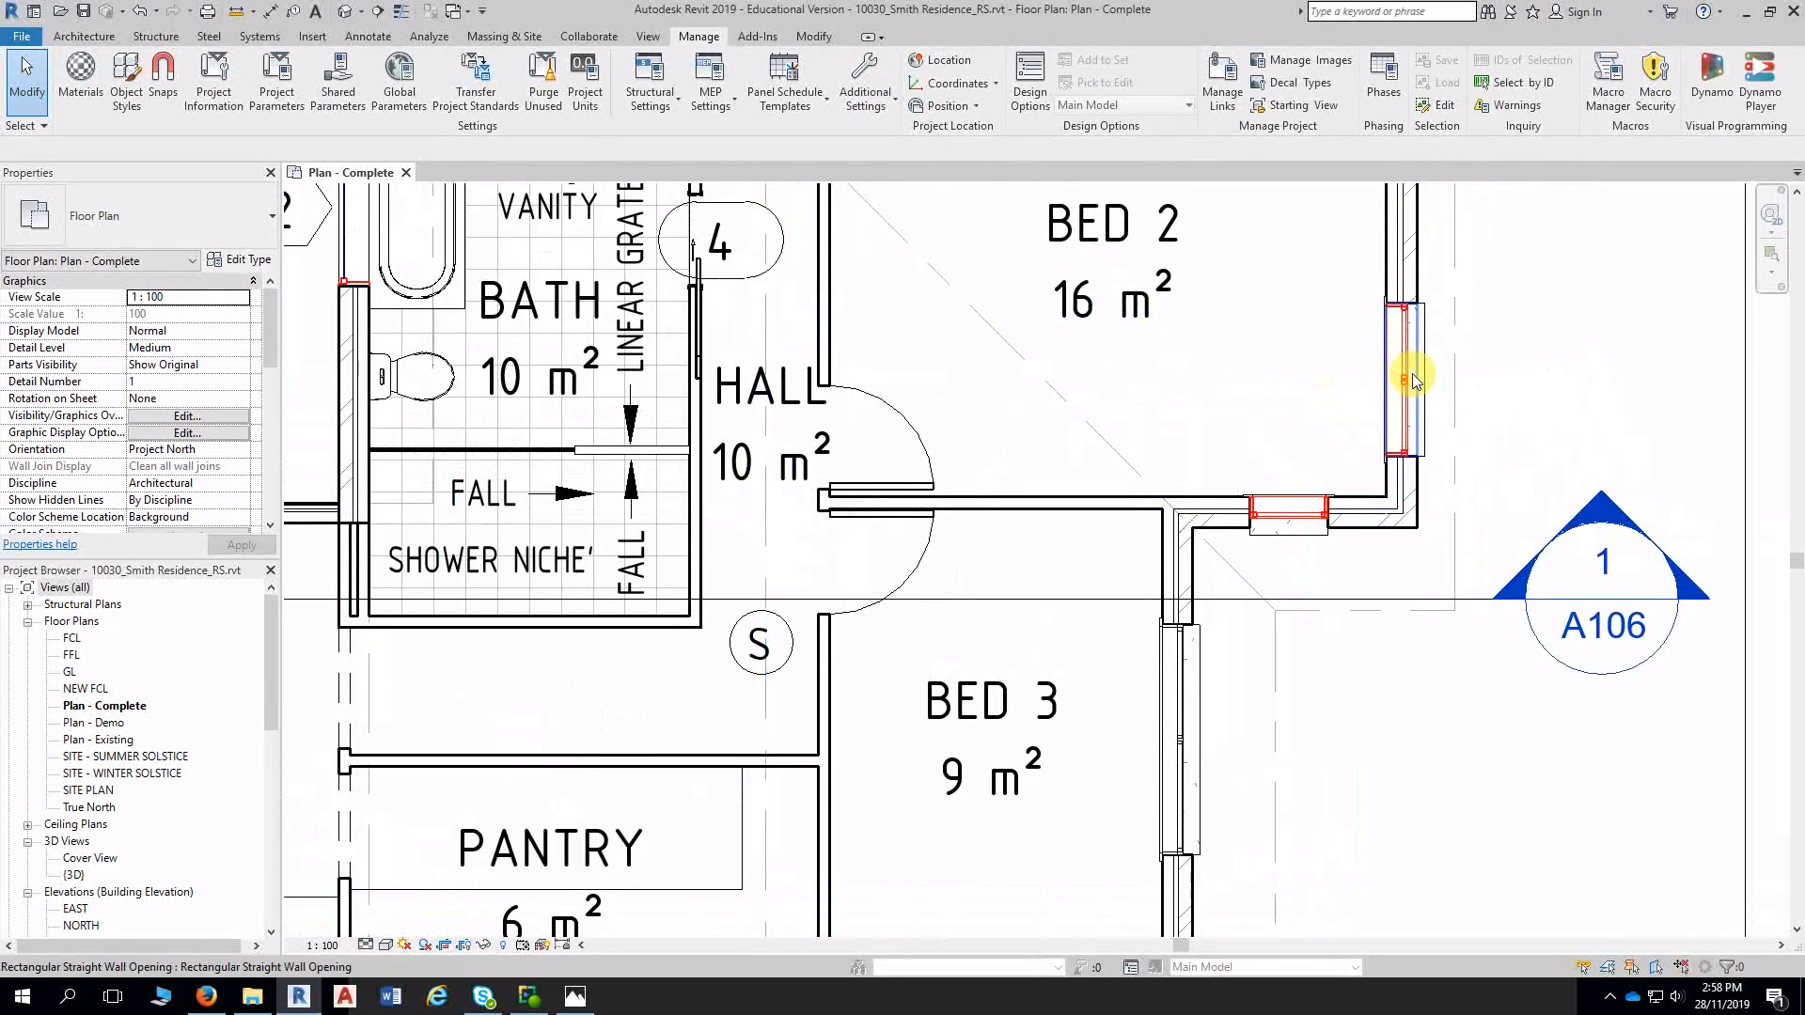
click(113, 83)
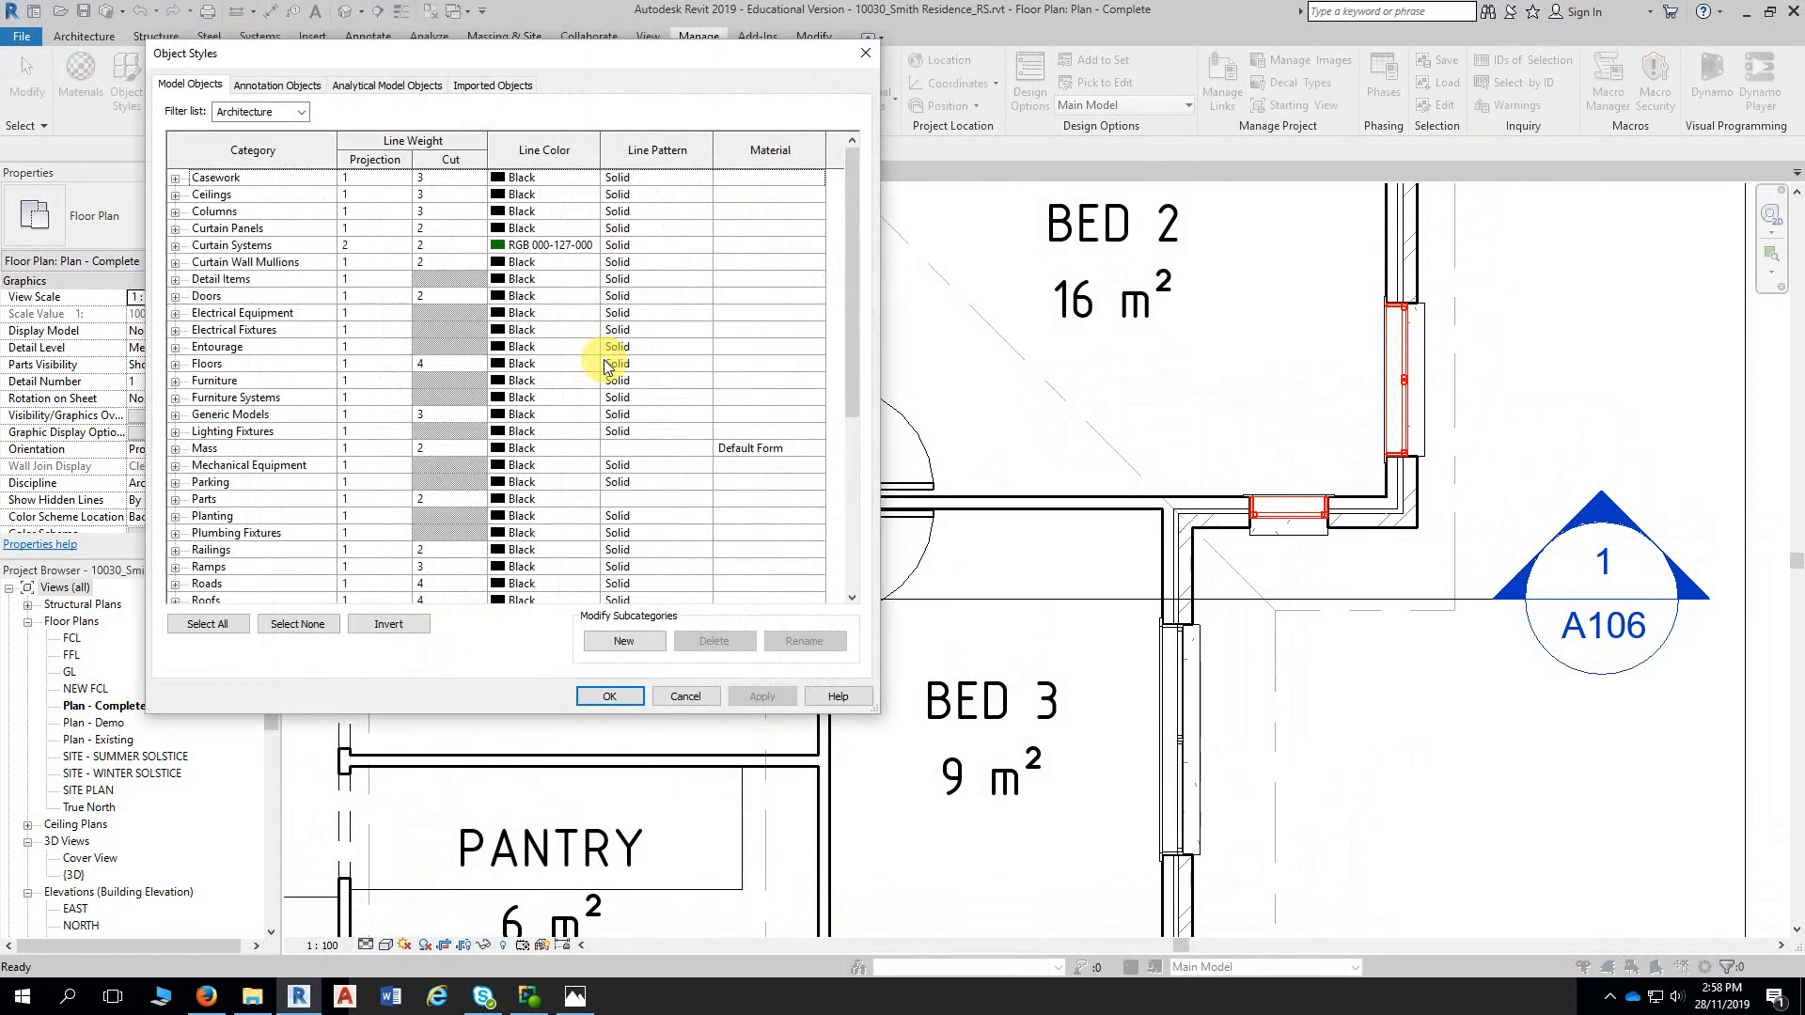
scroll(620, 460, down, 5)
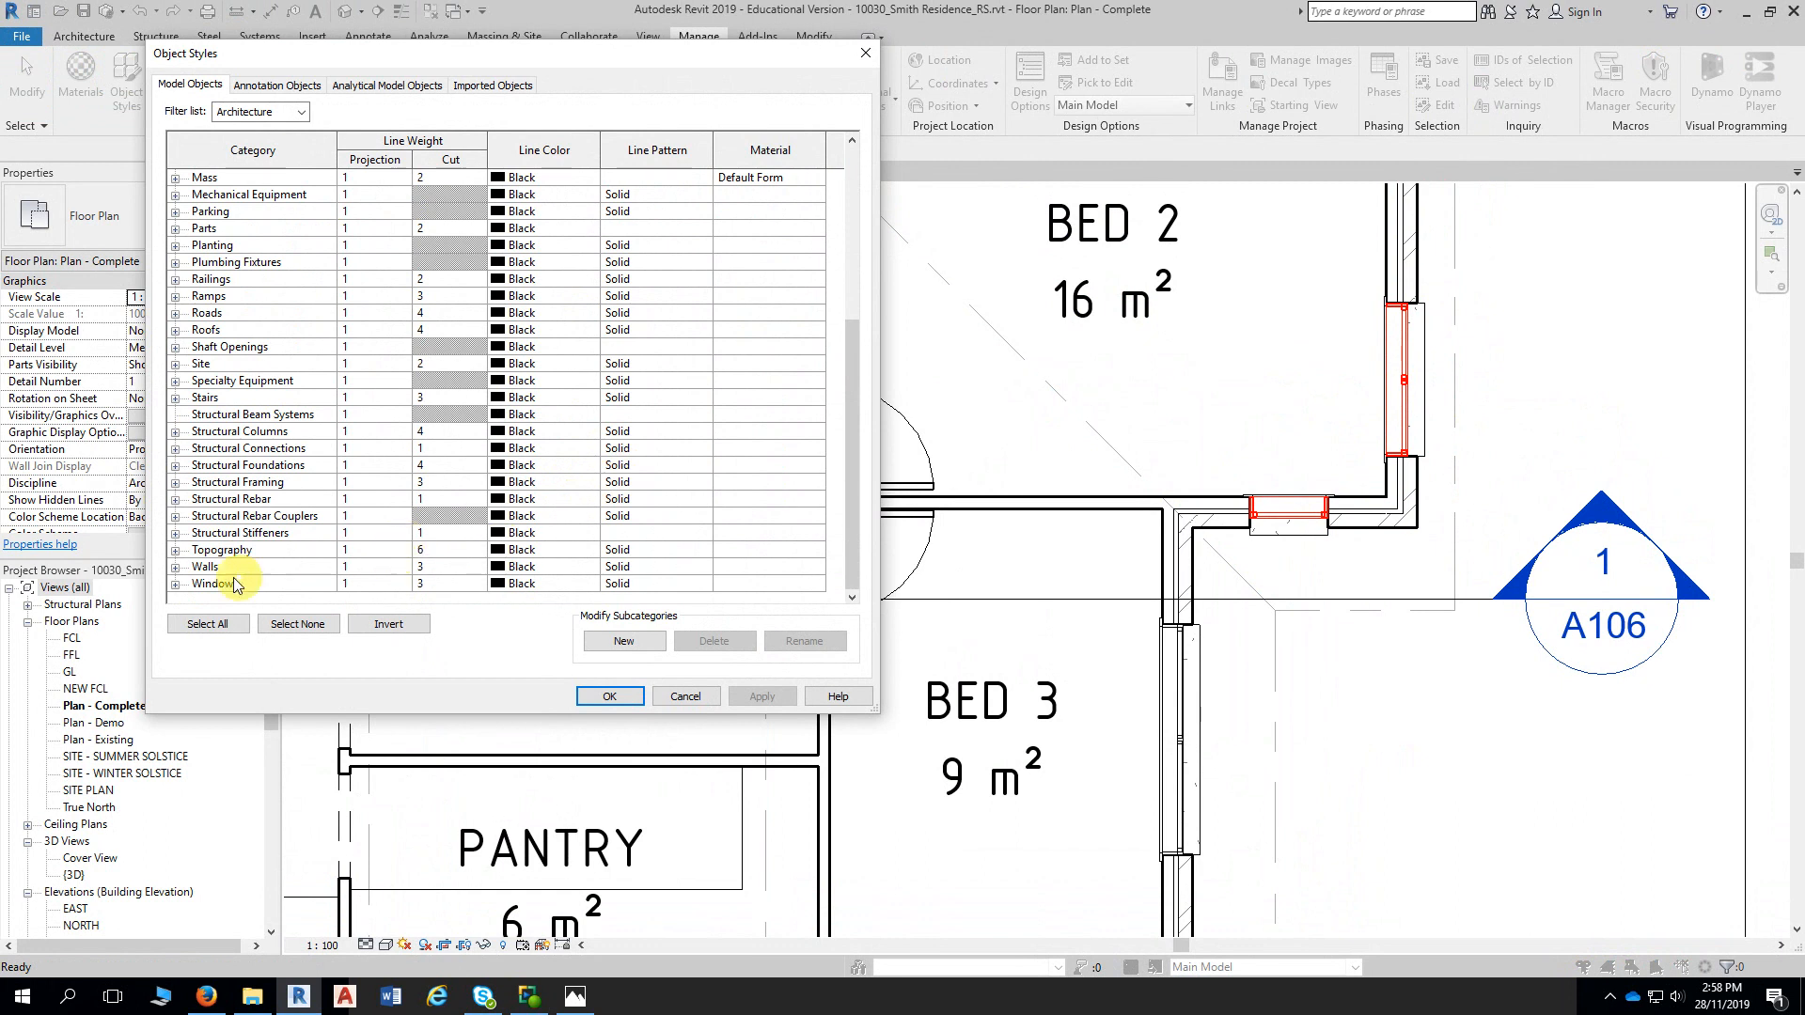
click(174, 585)
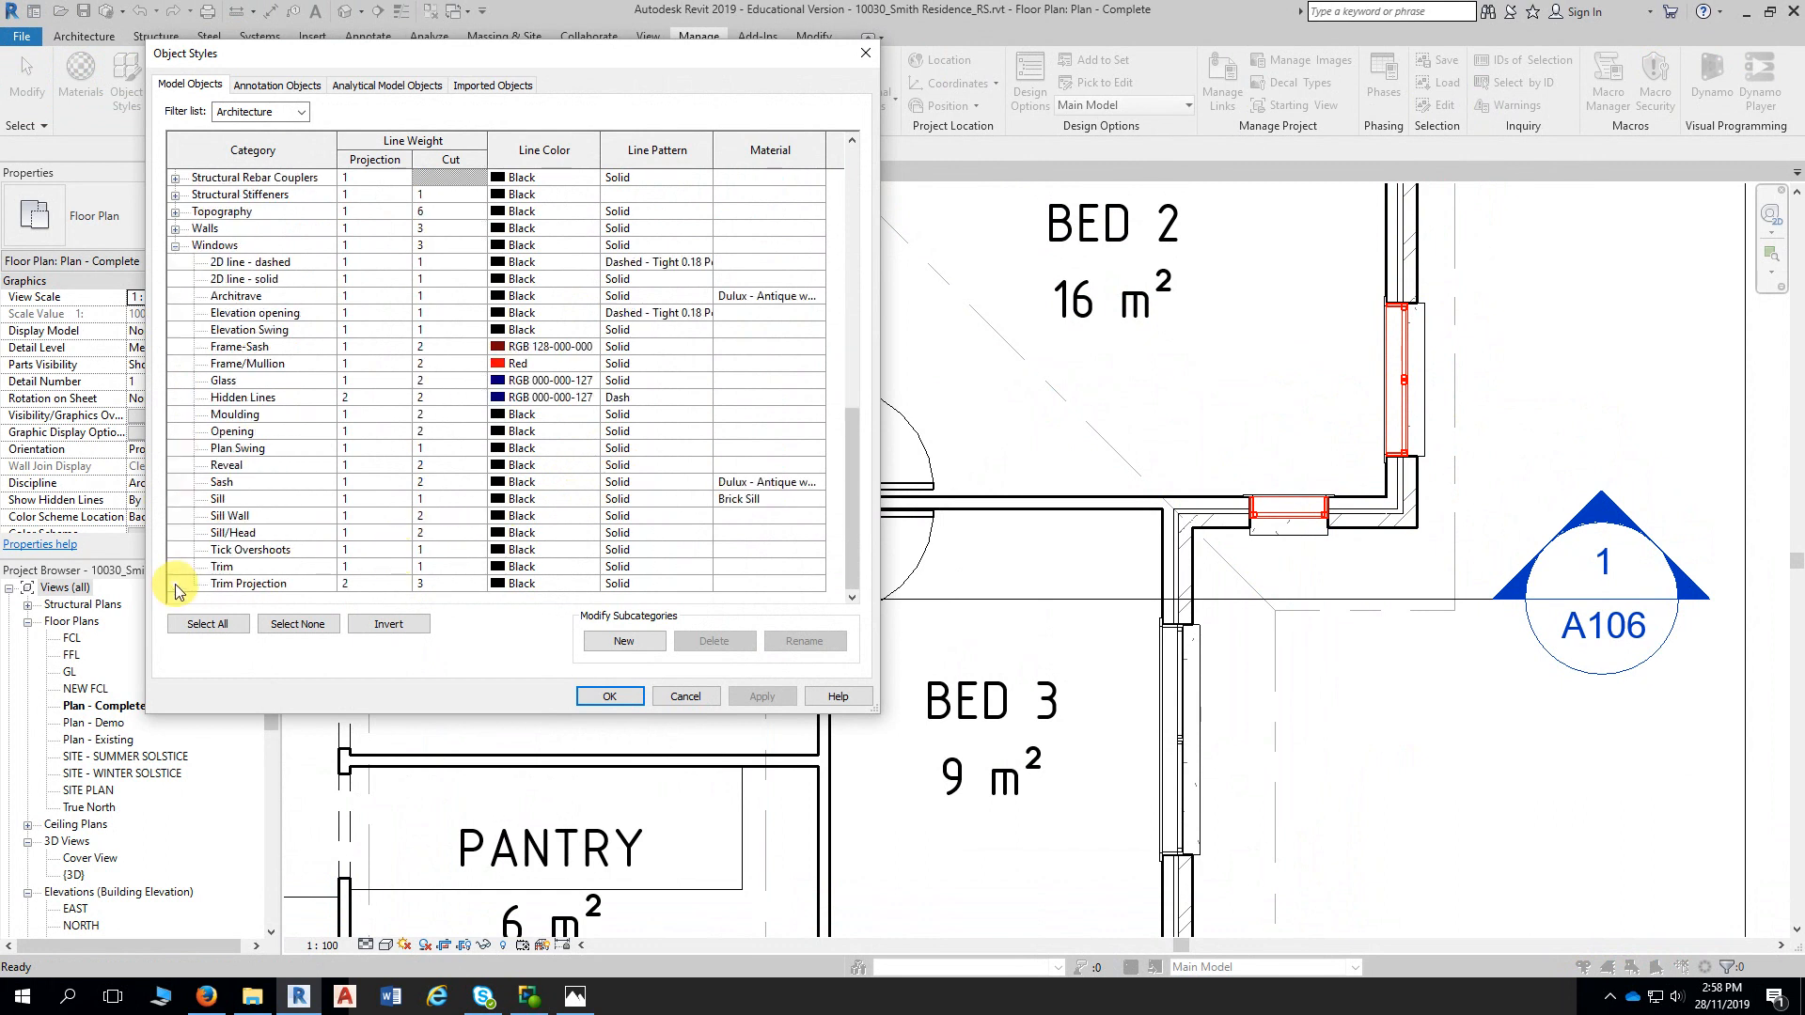
click(499, 366)
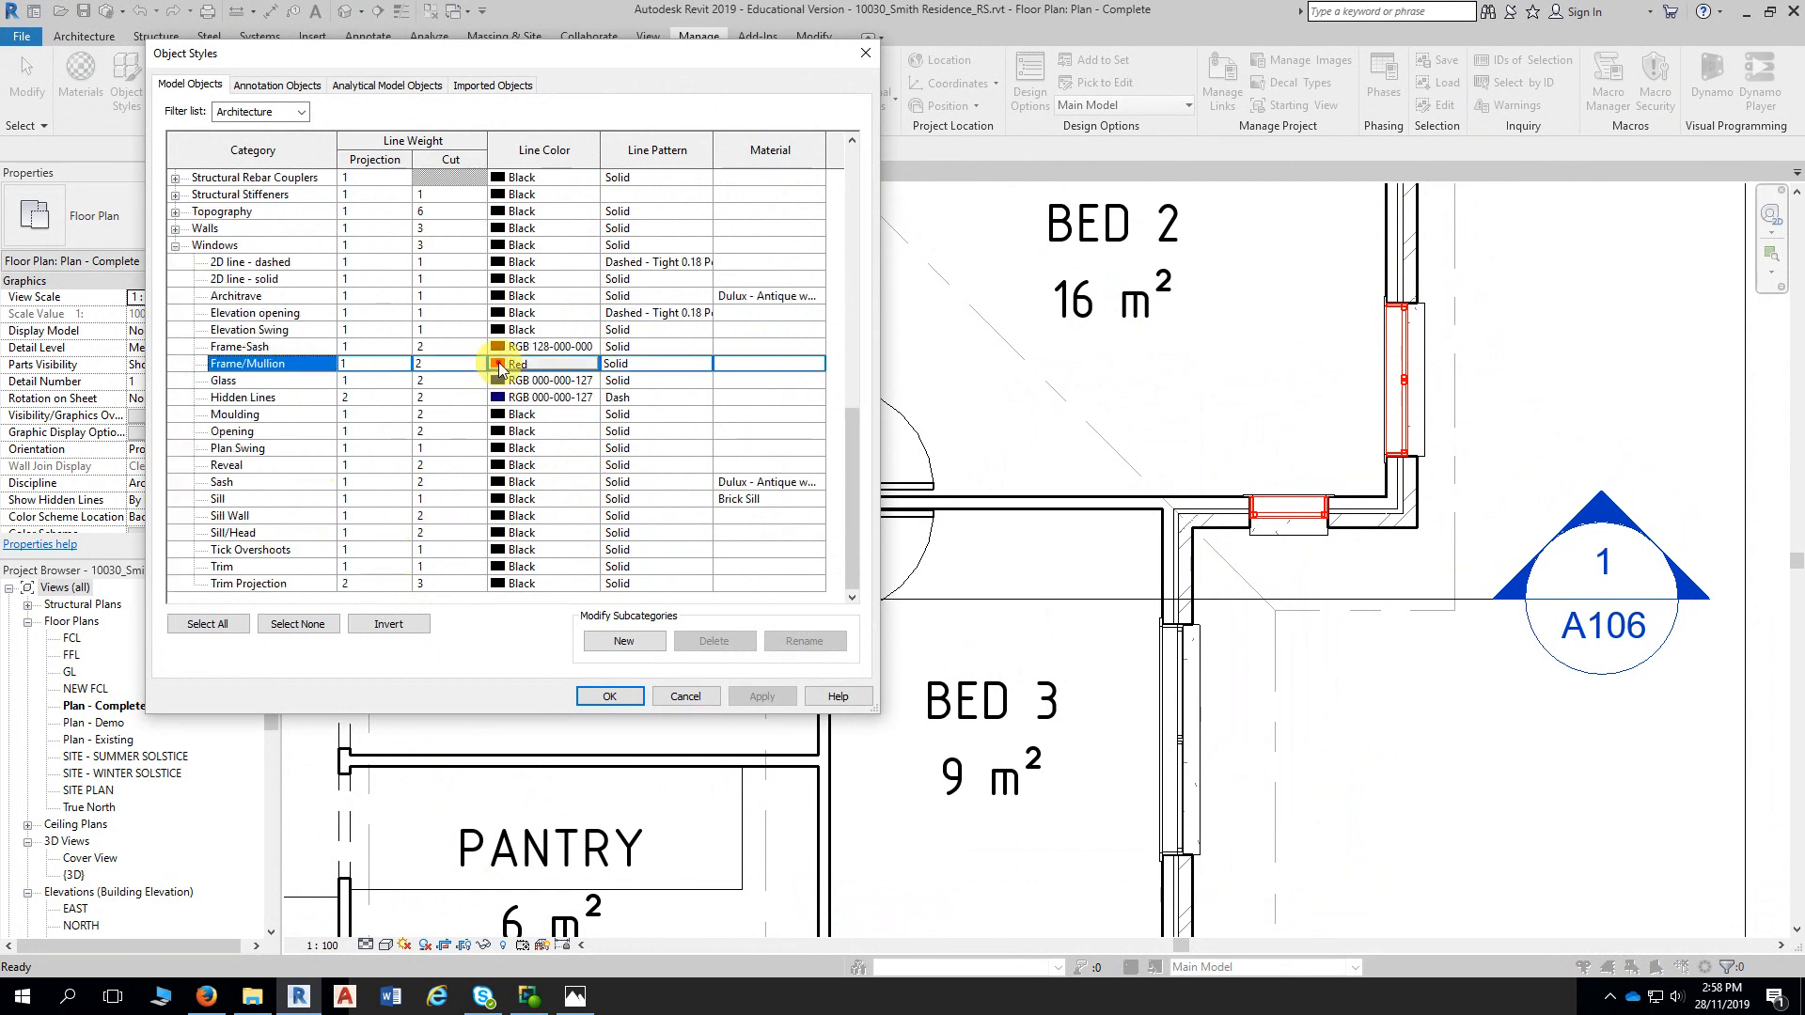
click(499, 366)
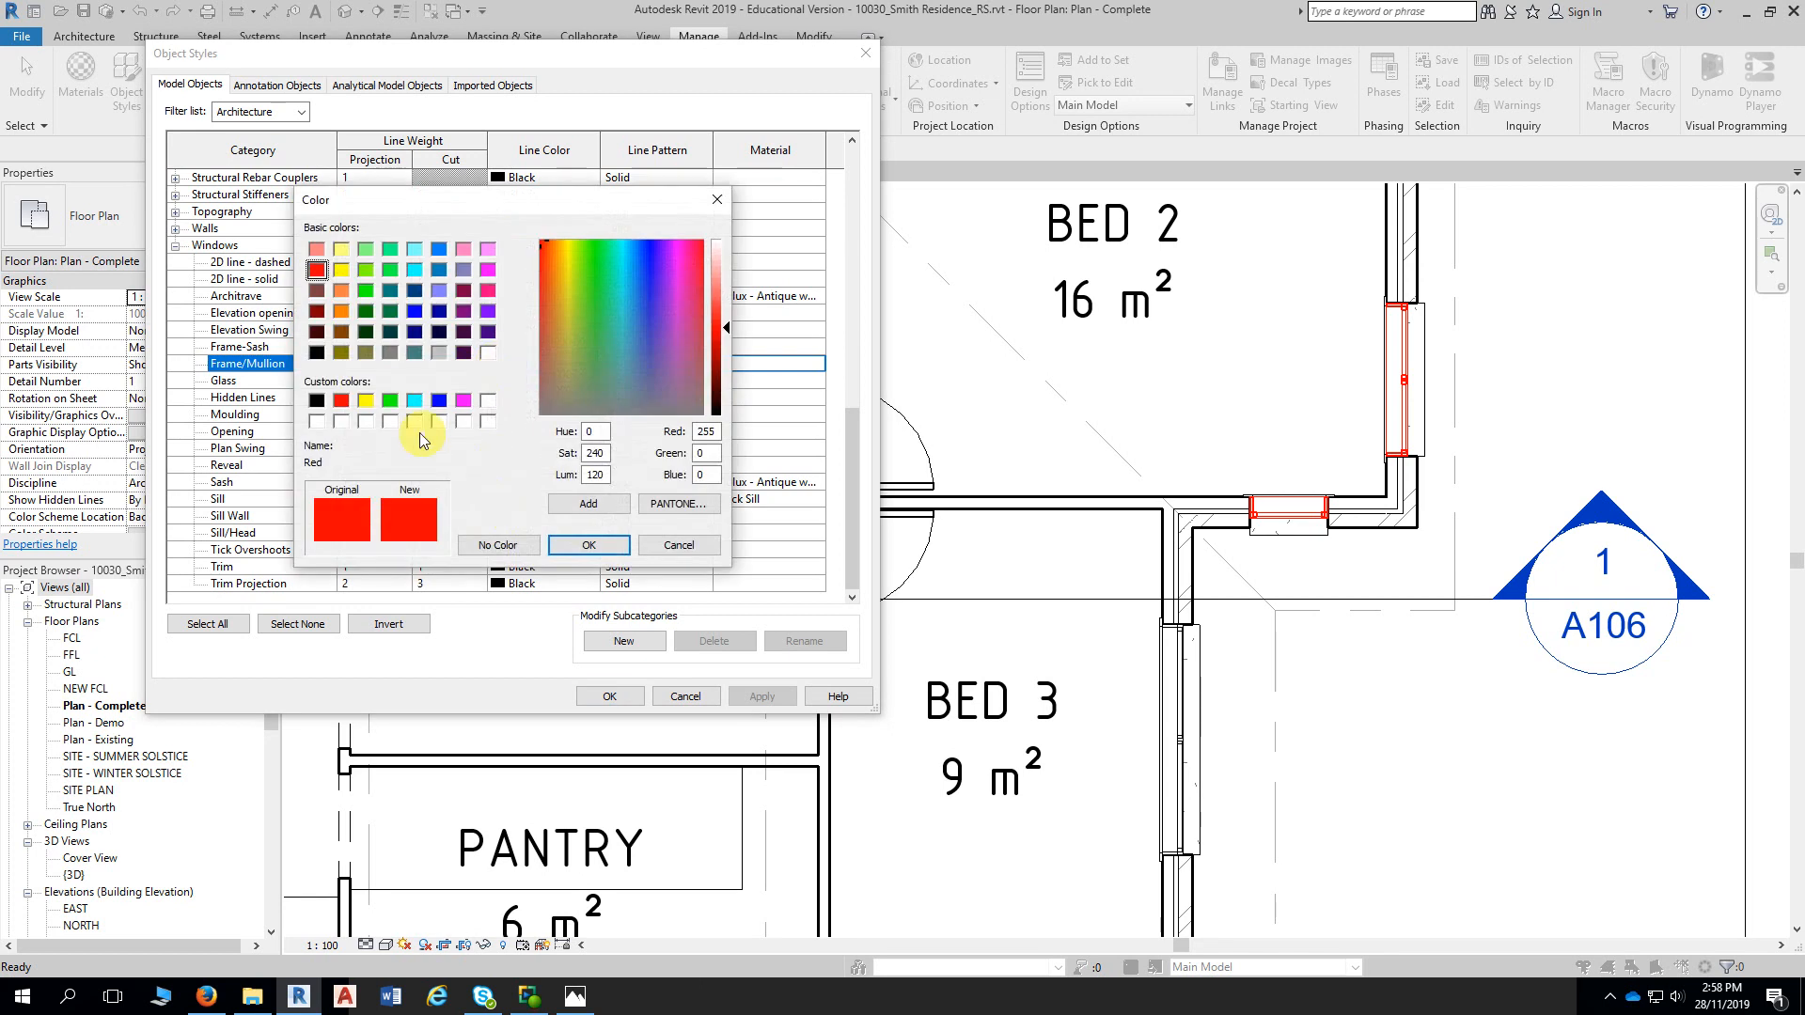
click(316, 400)
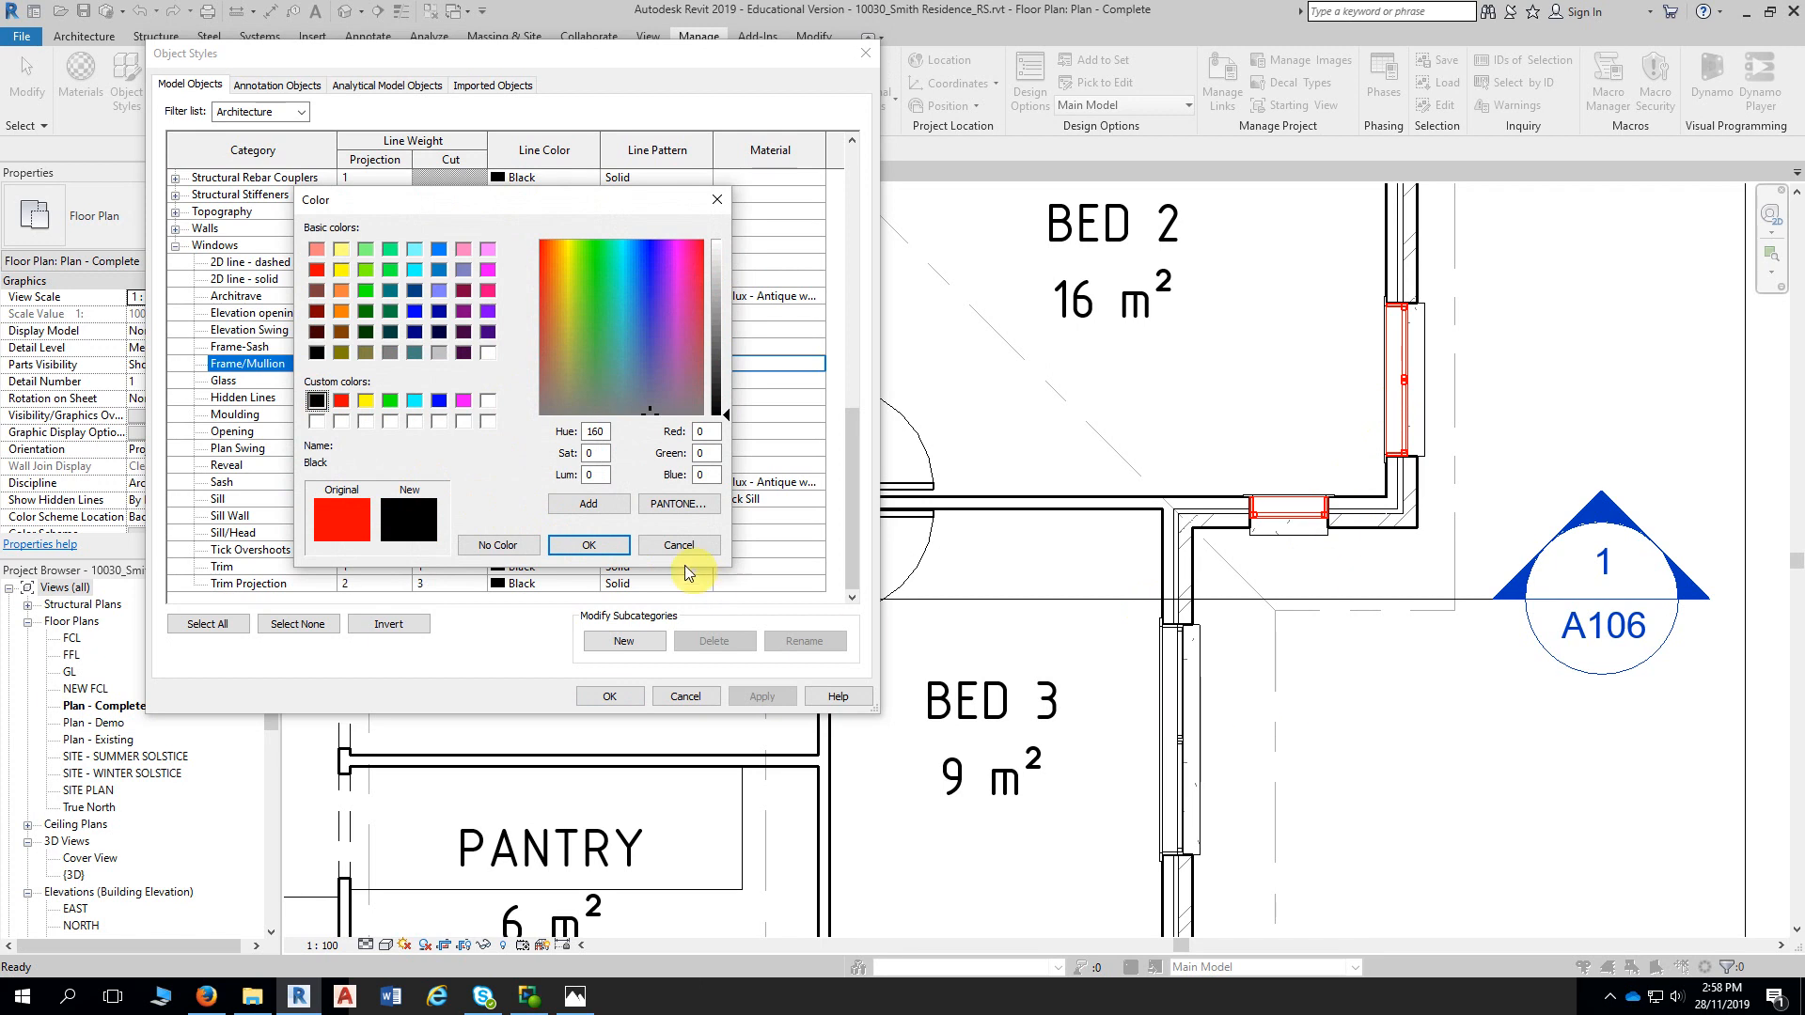
click(589, 547)
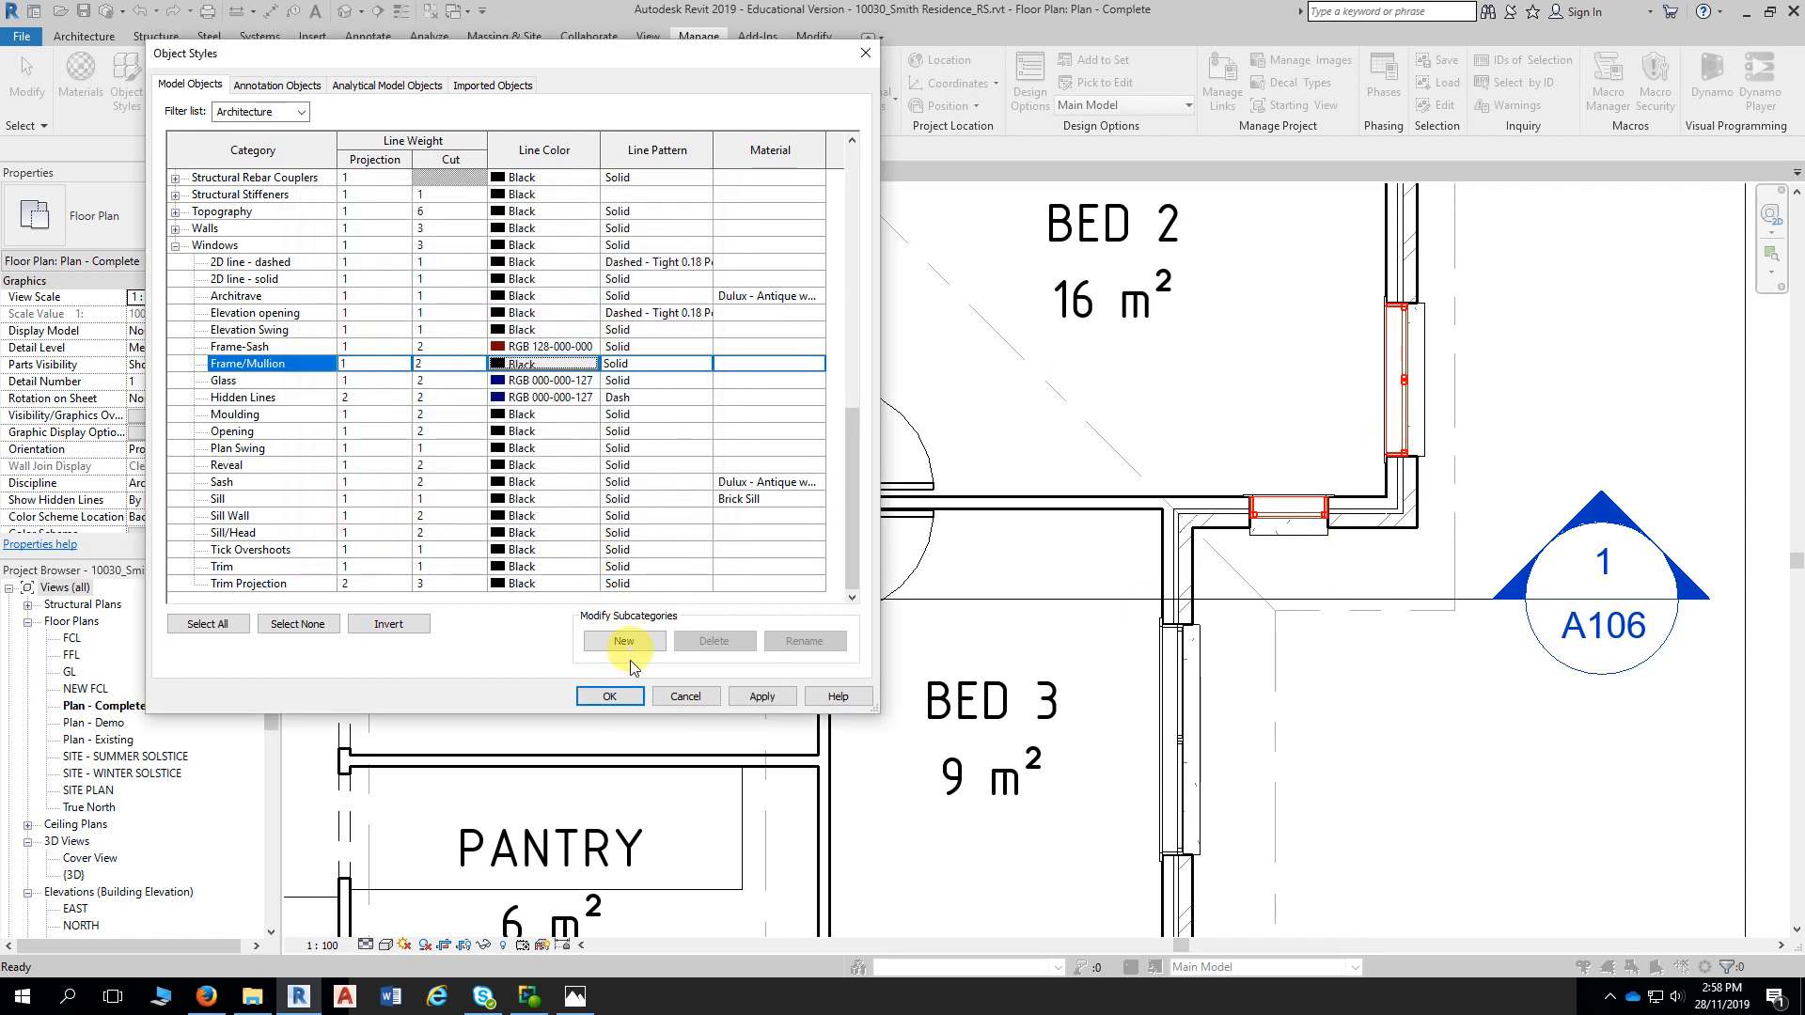
click(607, 695)
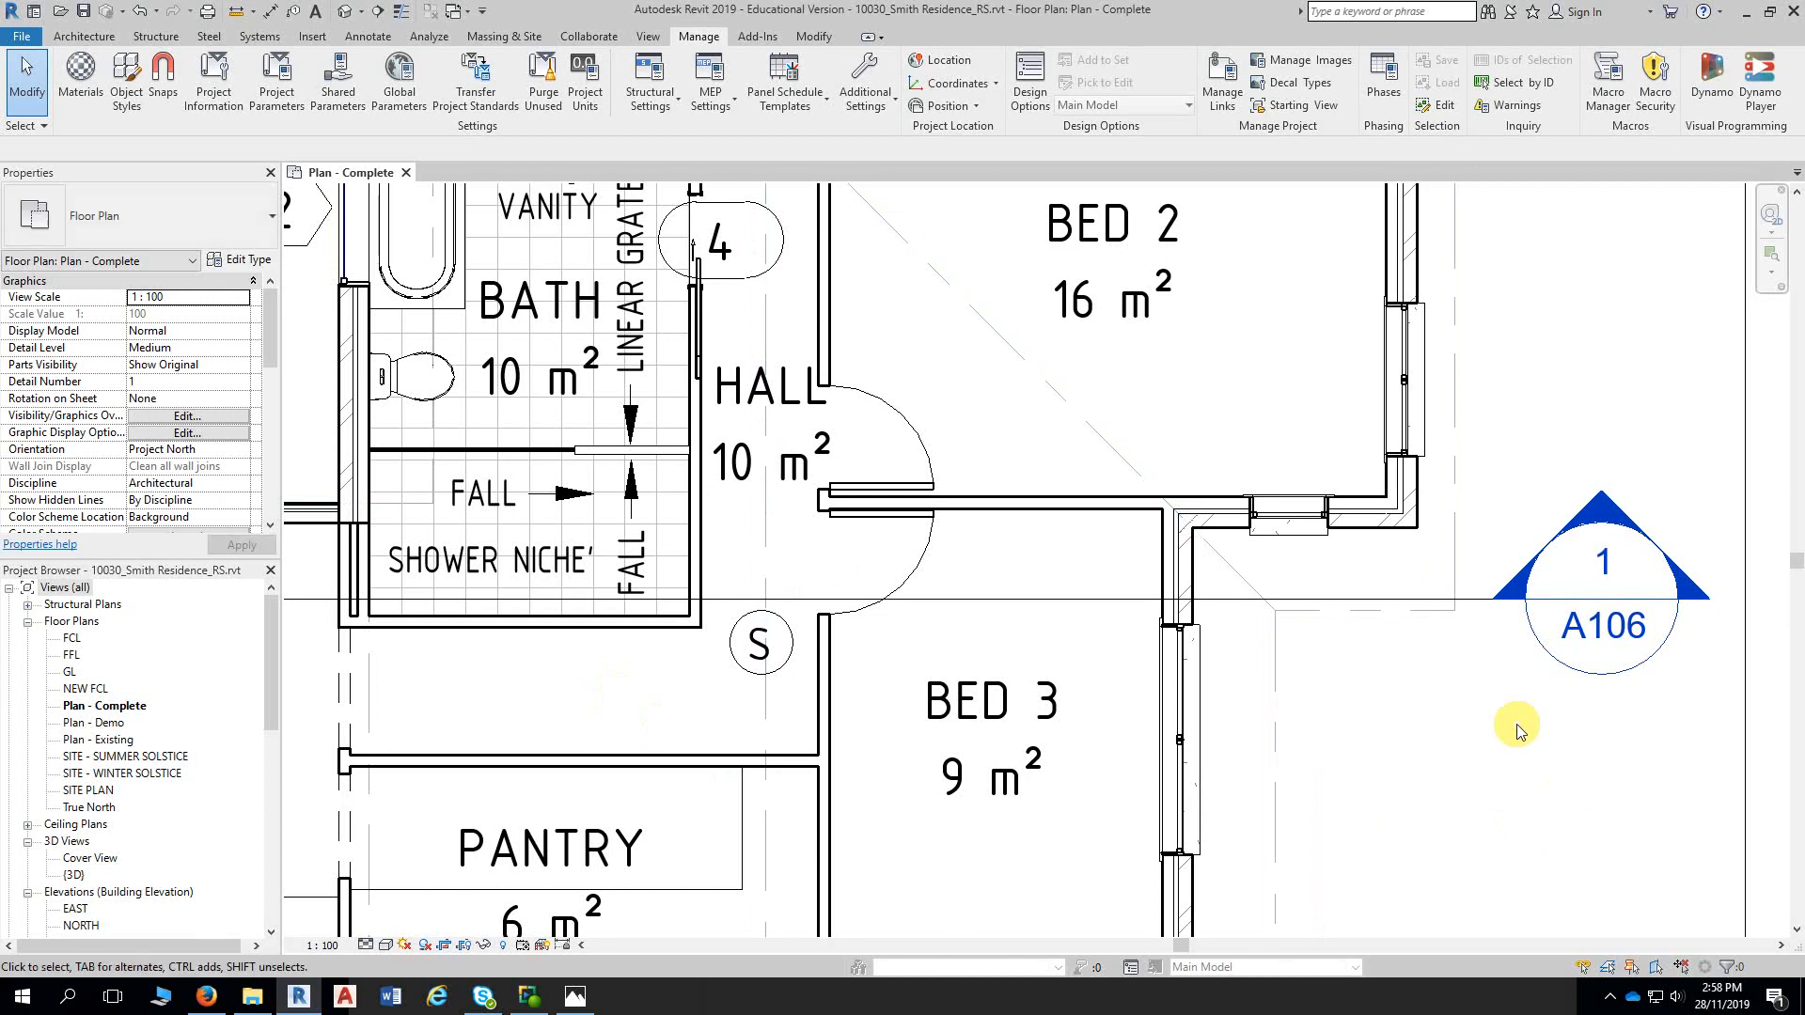
Check the windows across the whole floor plan and open the EAST building elevation
scroll(1514, 729, down, 5)
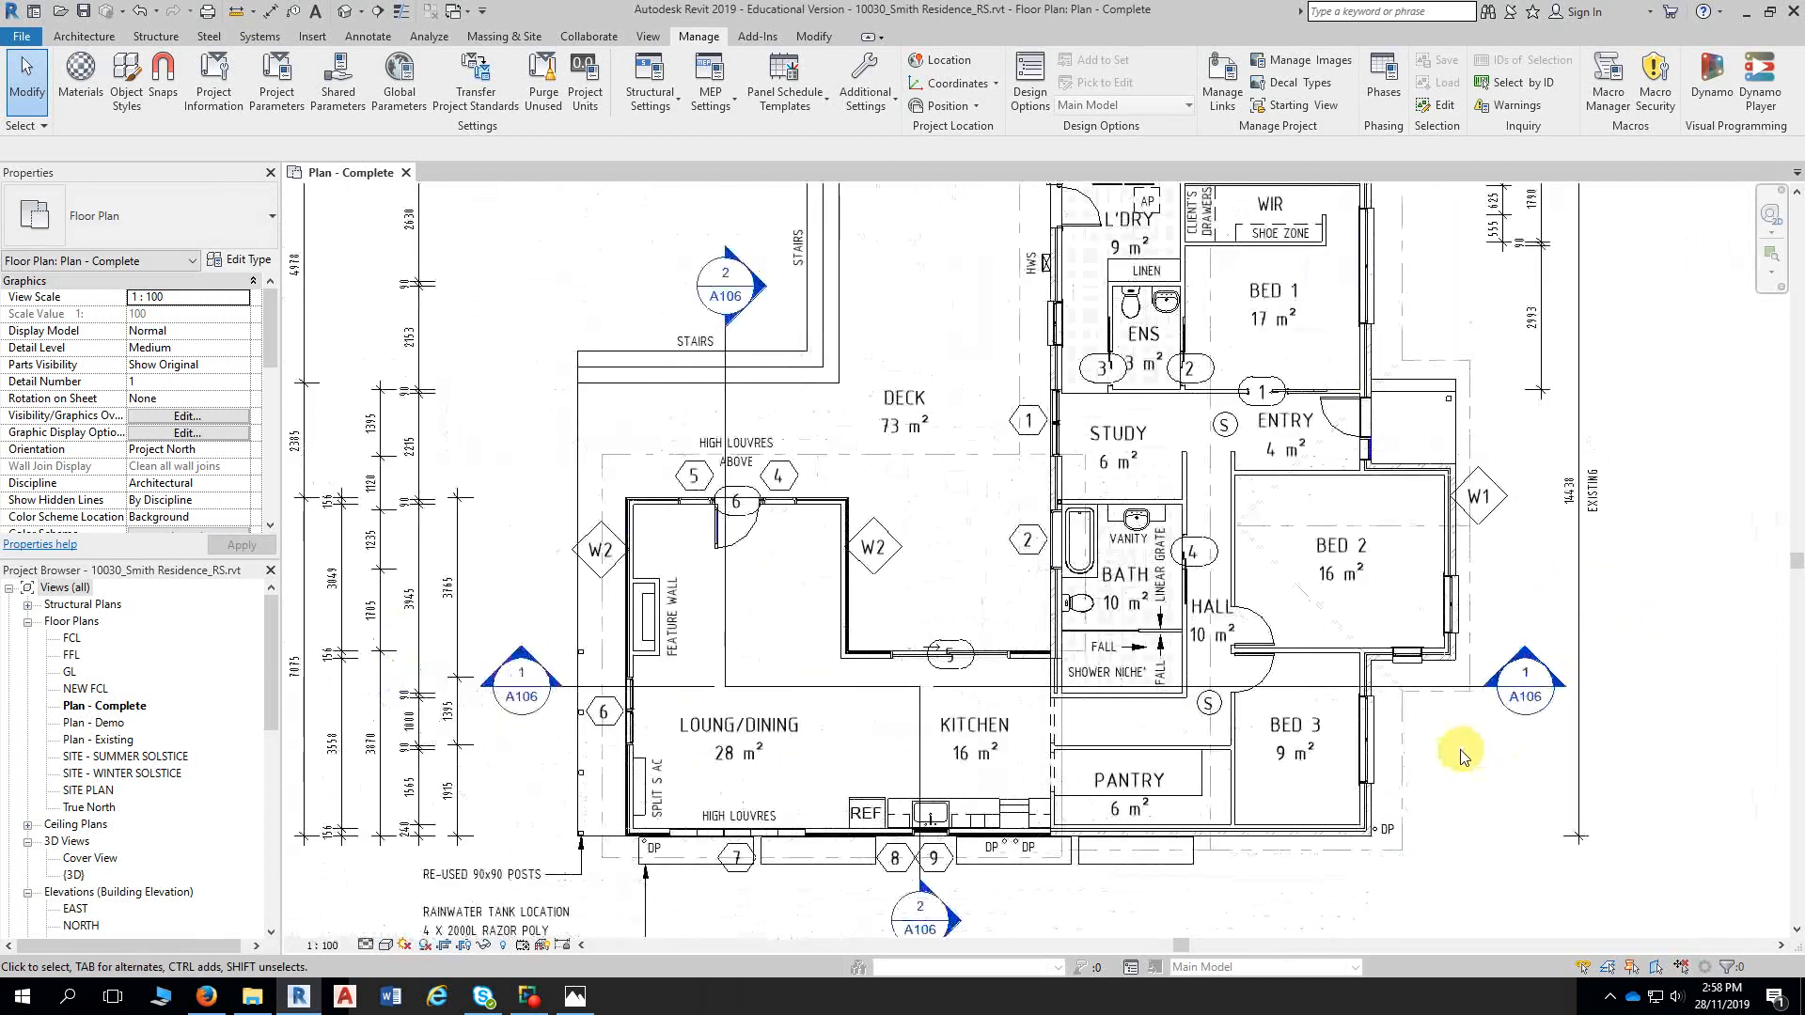
scroll(1459, 752, down, 2)
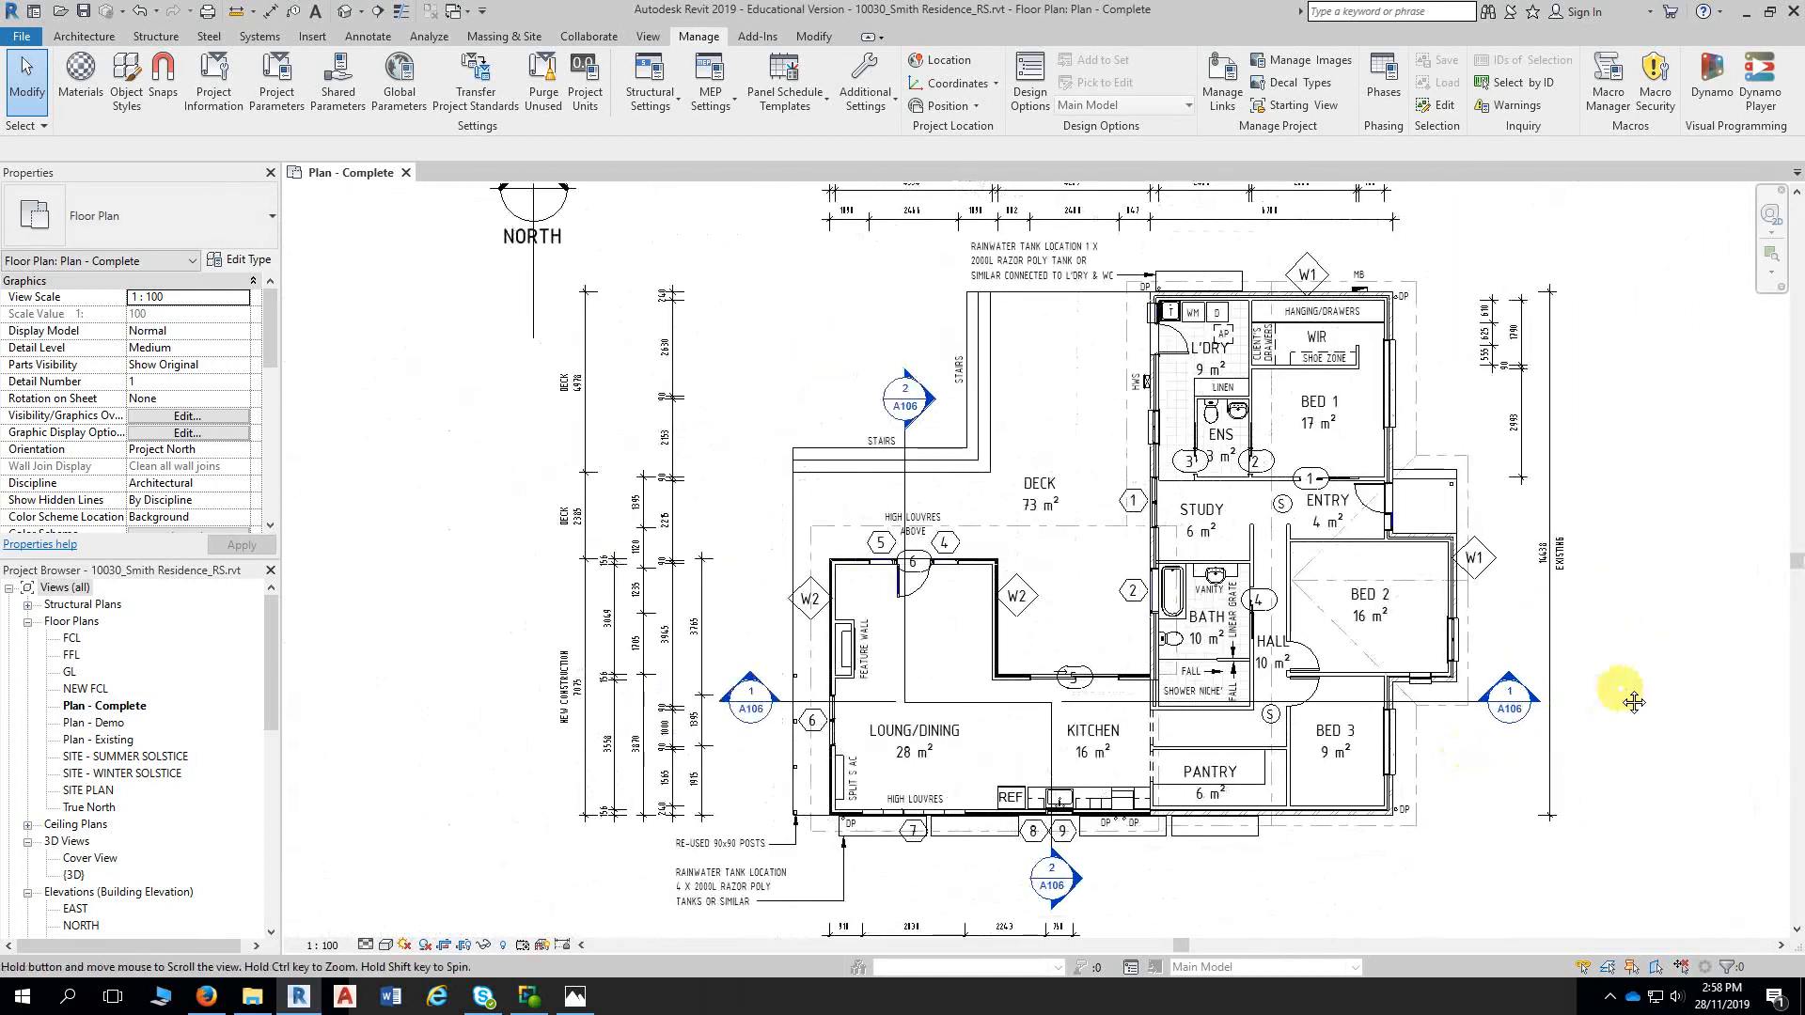
middle_drag(1612, 694, 1528, 688)
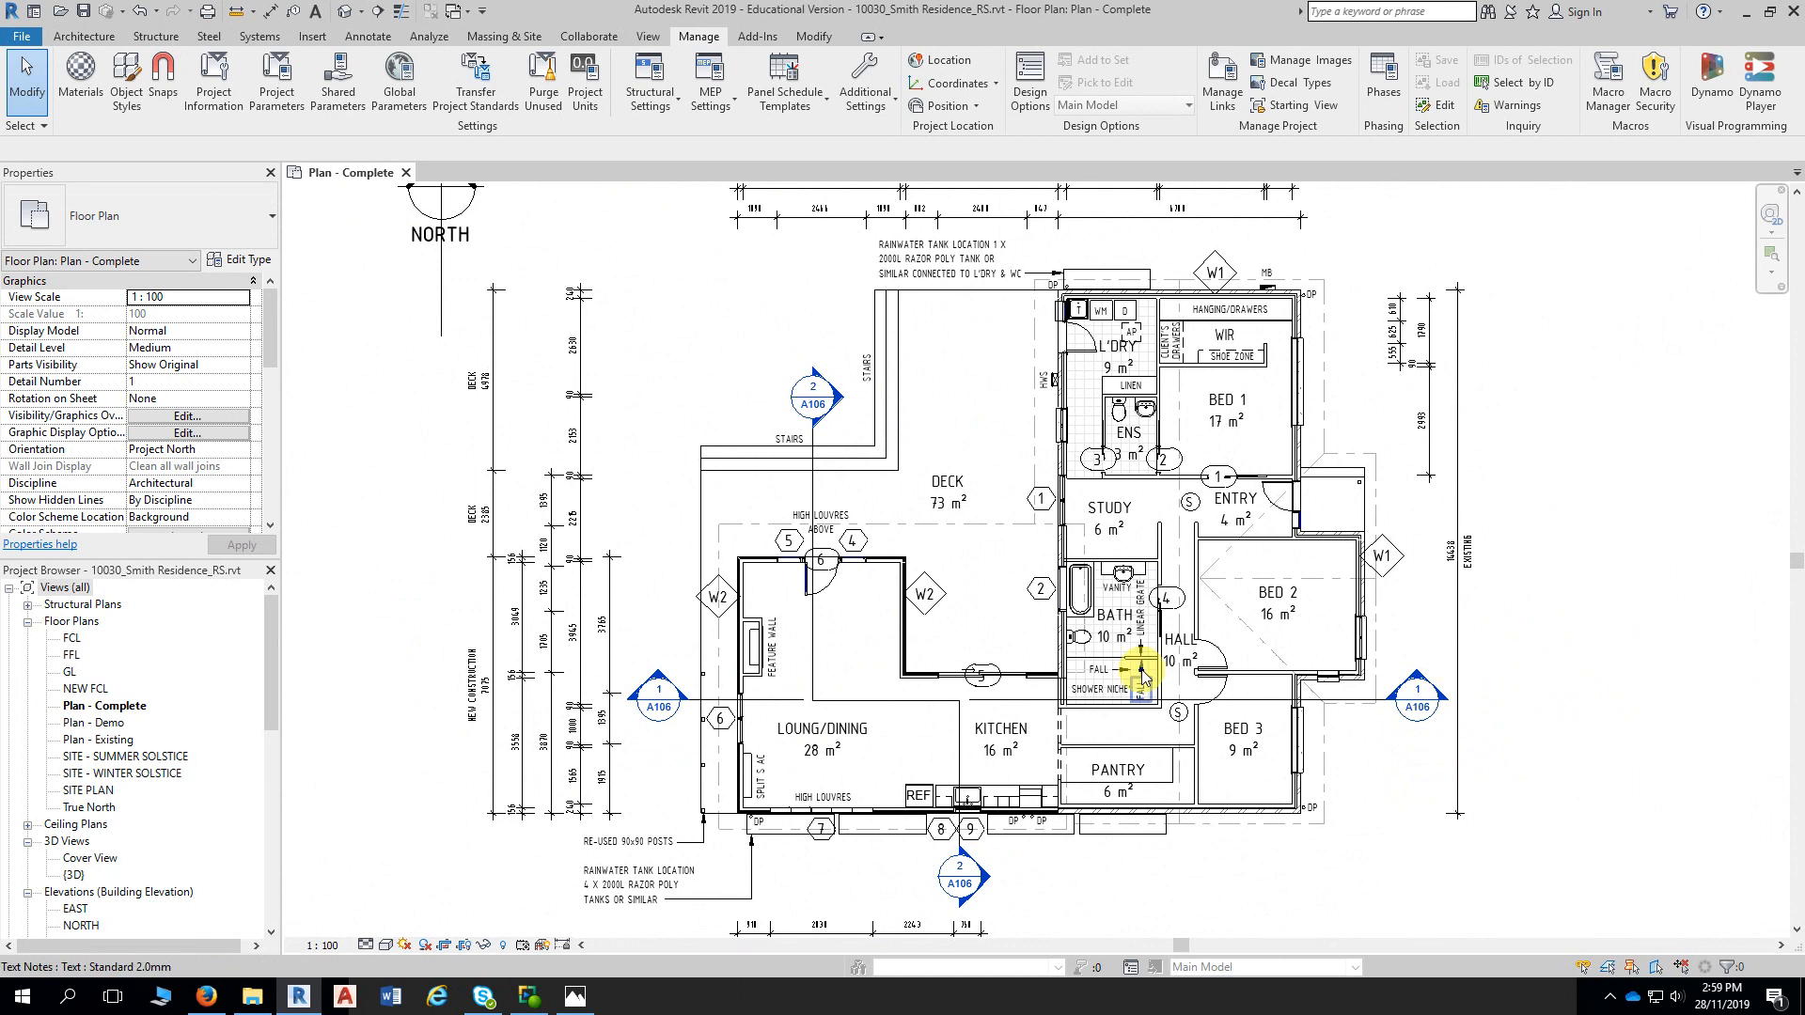
double_click(75, 910)
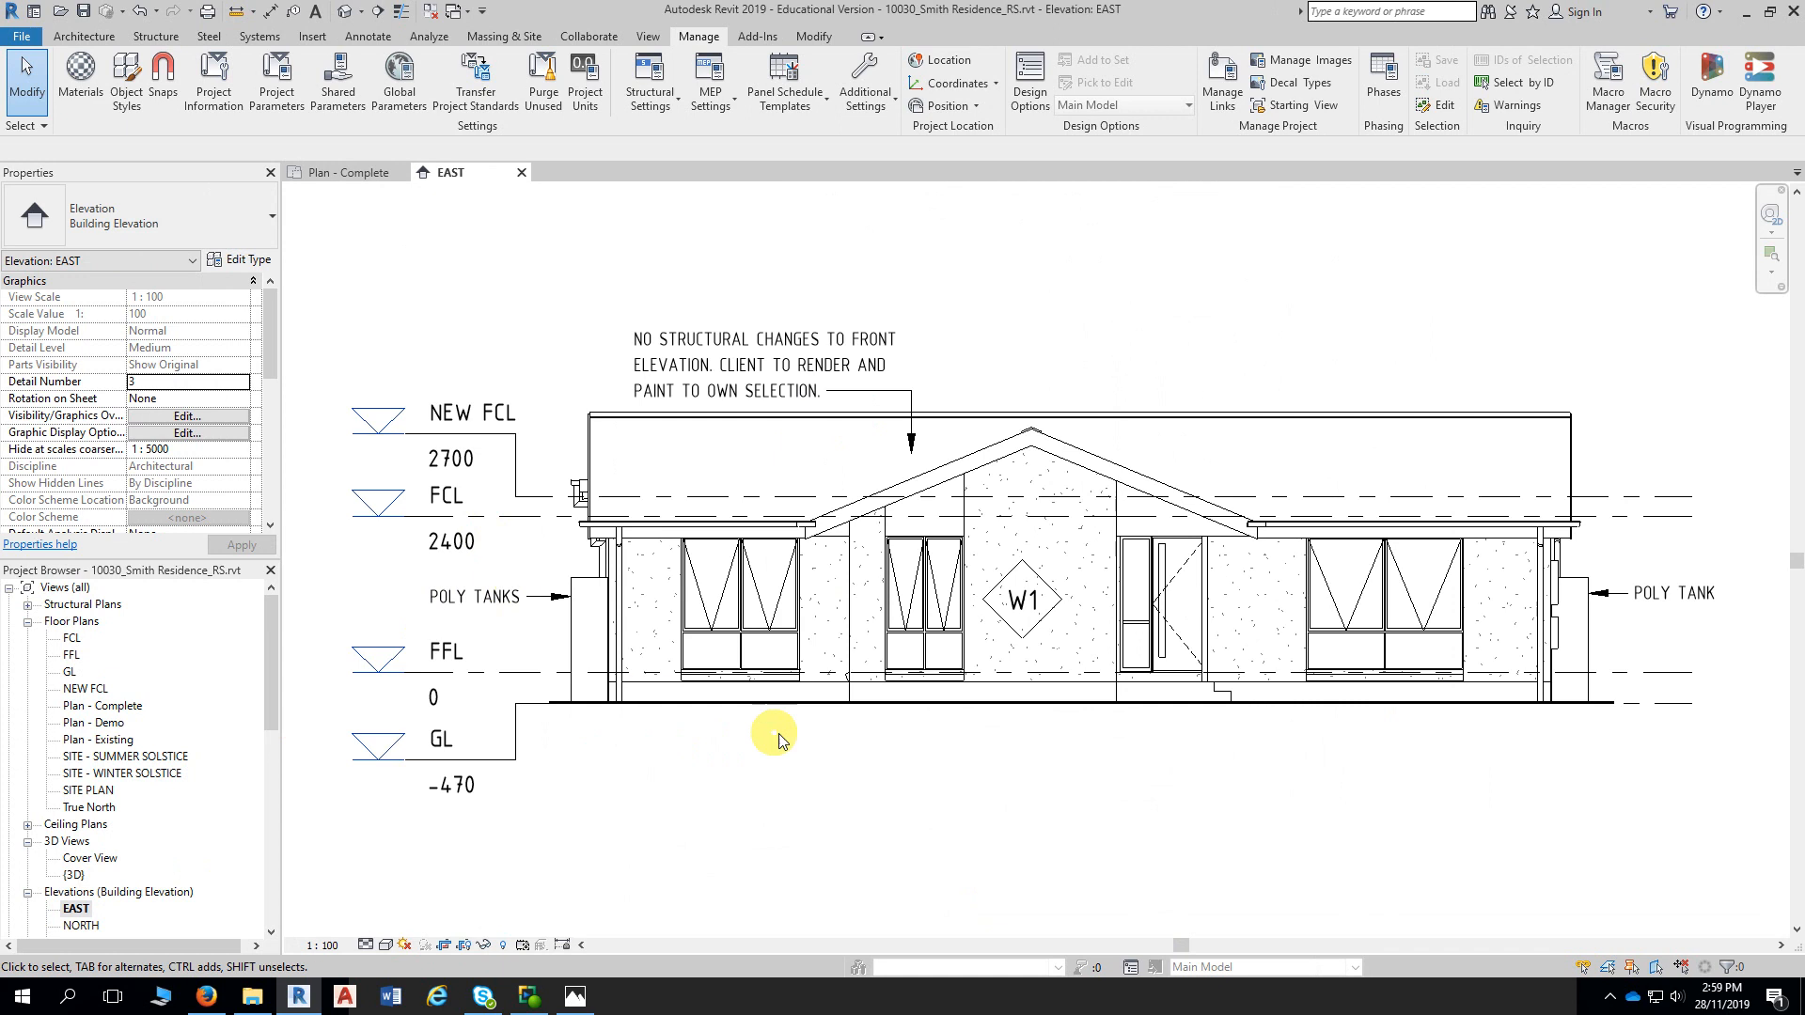
scroll(827, 758, up, 2)
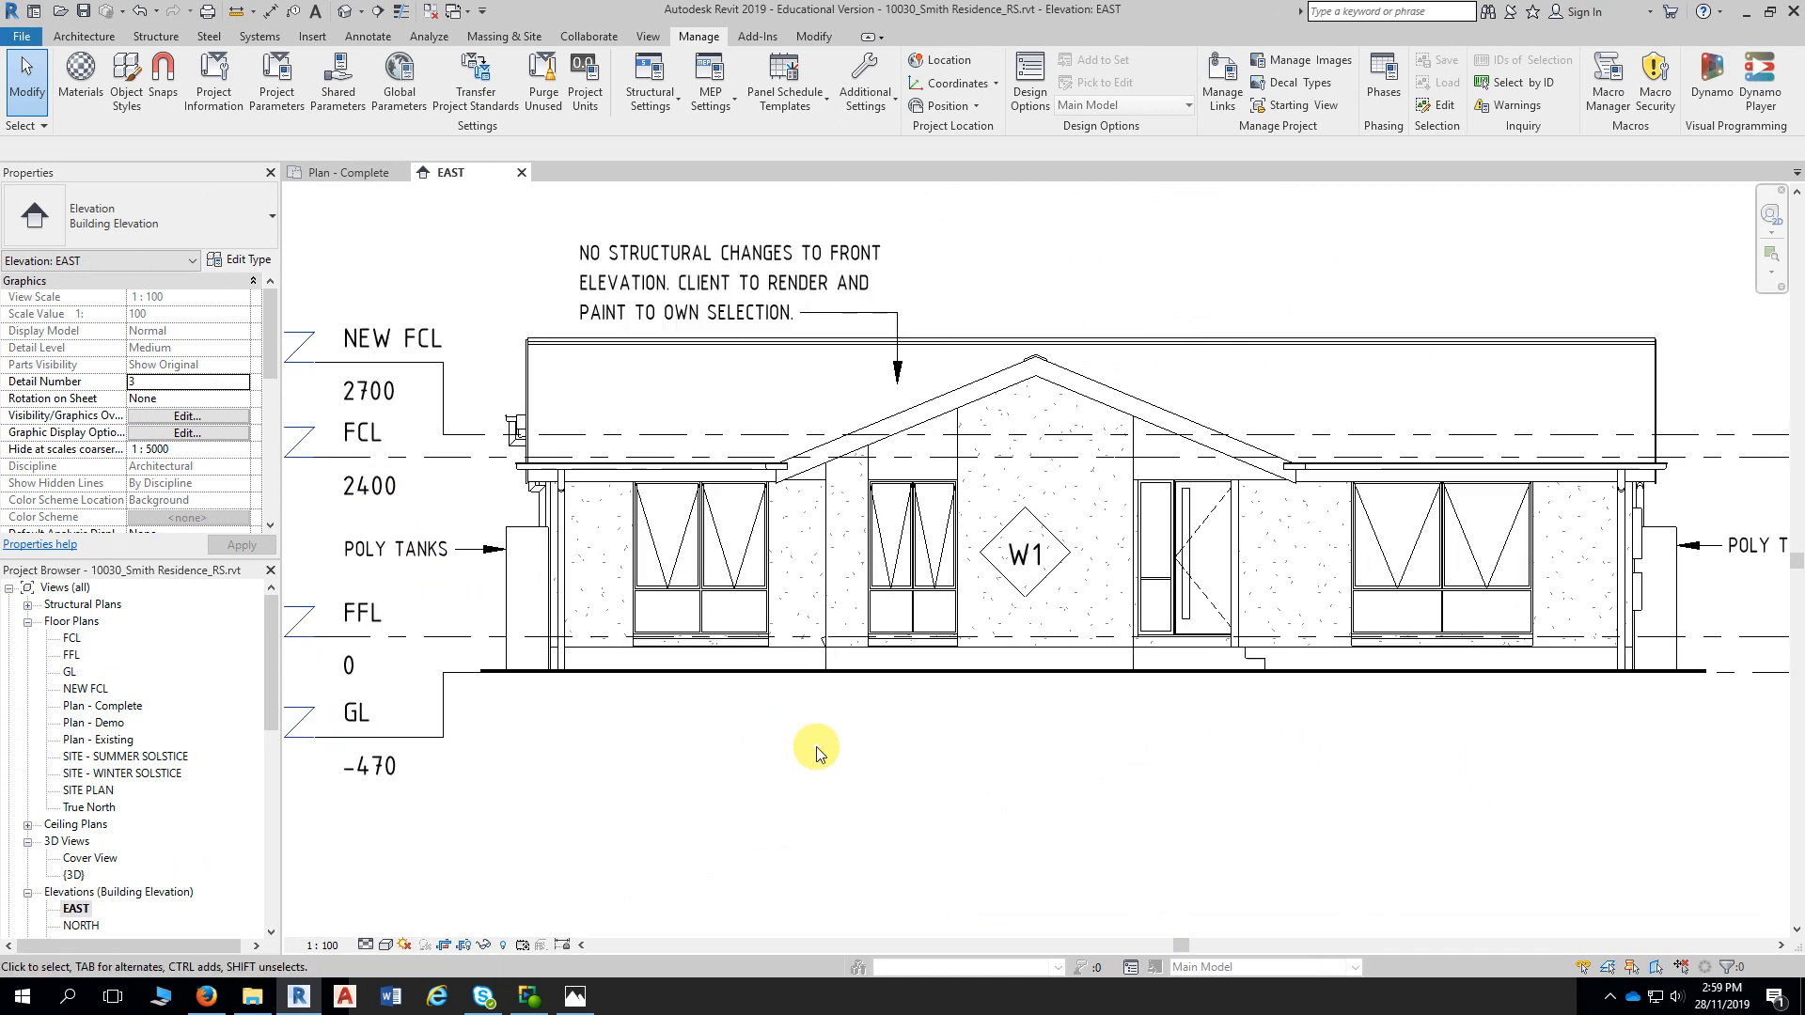
middle_drag(809, 749, 793, 733)
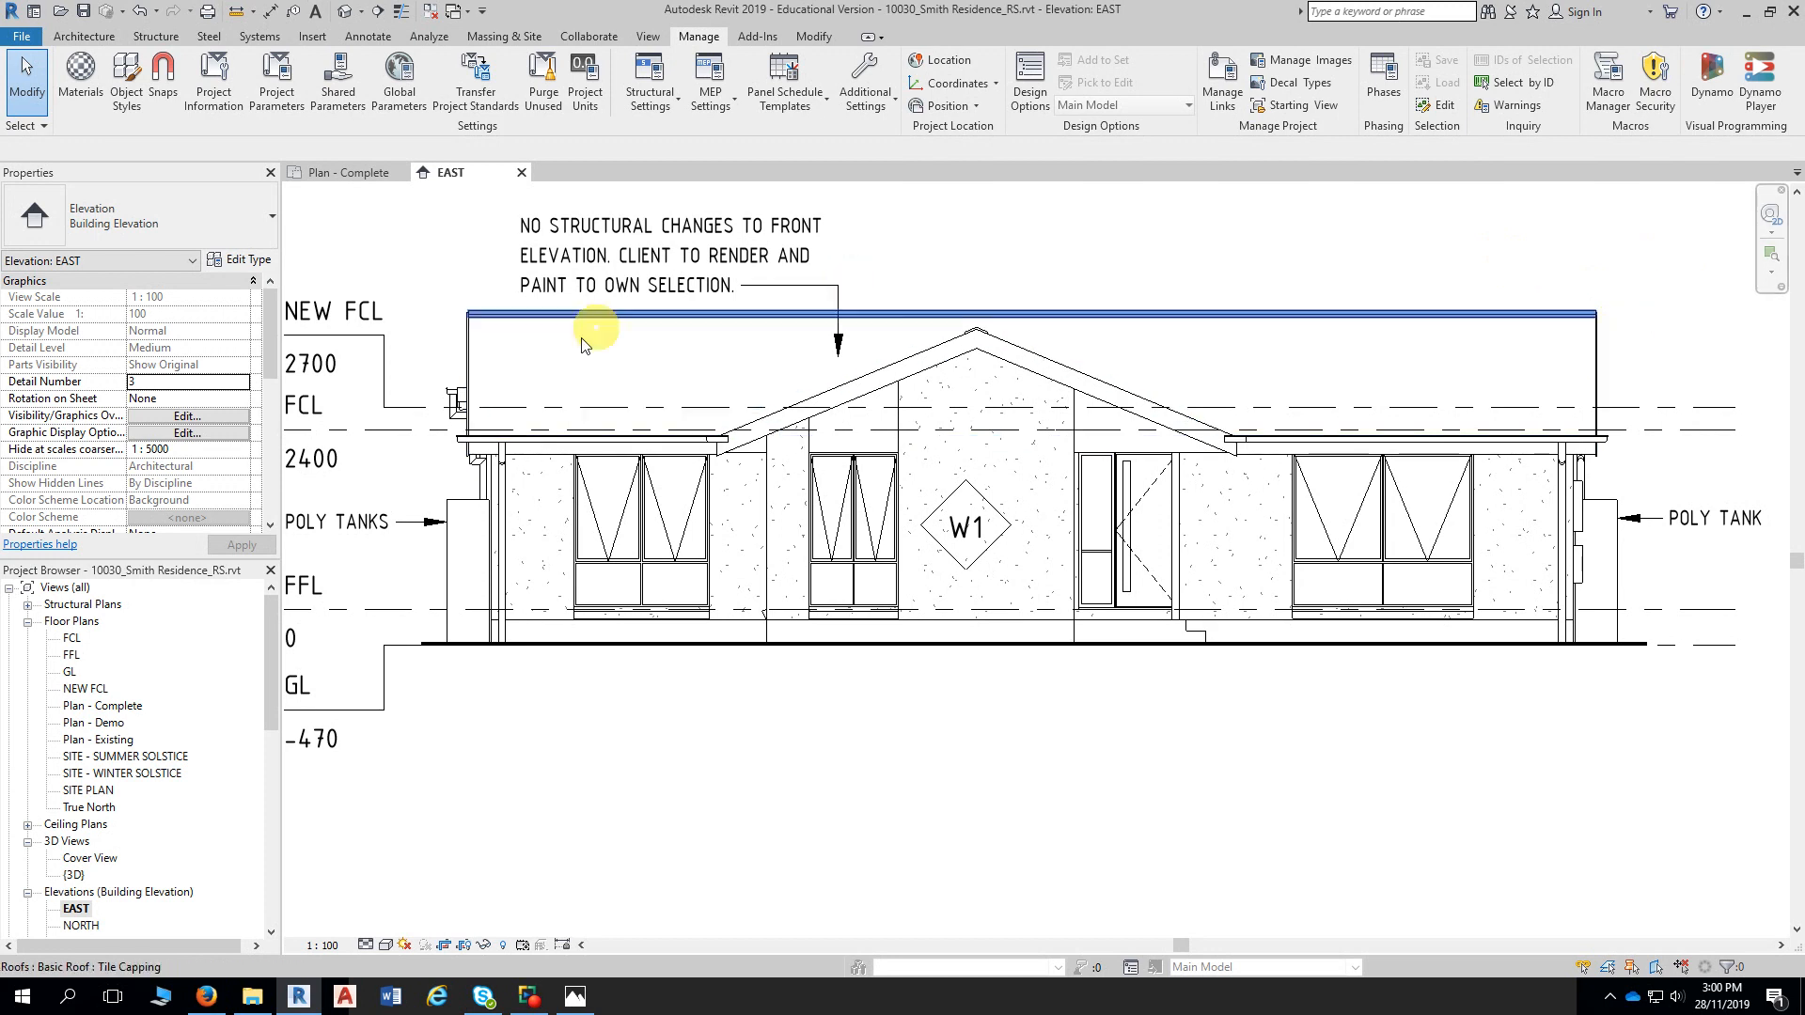
Open the Model Display settings of the Elevations RS view template assigned to the EAST elevation
drag(267, 338, 264, 403)
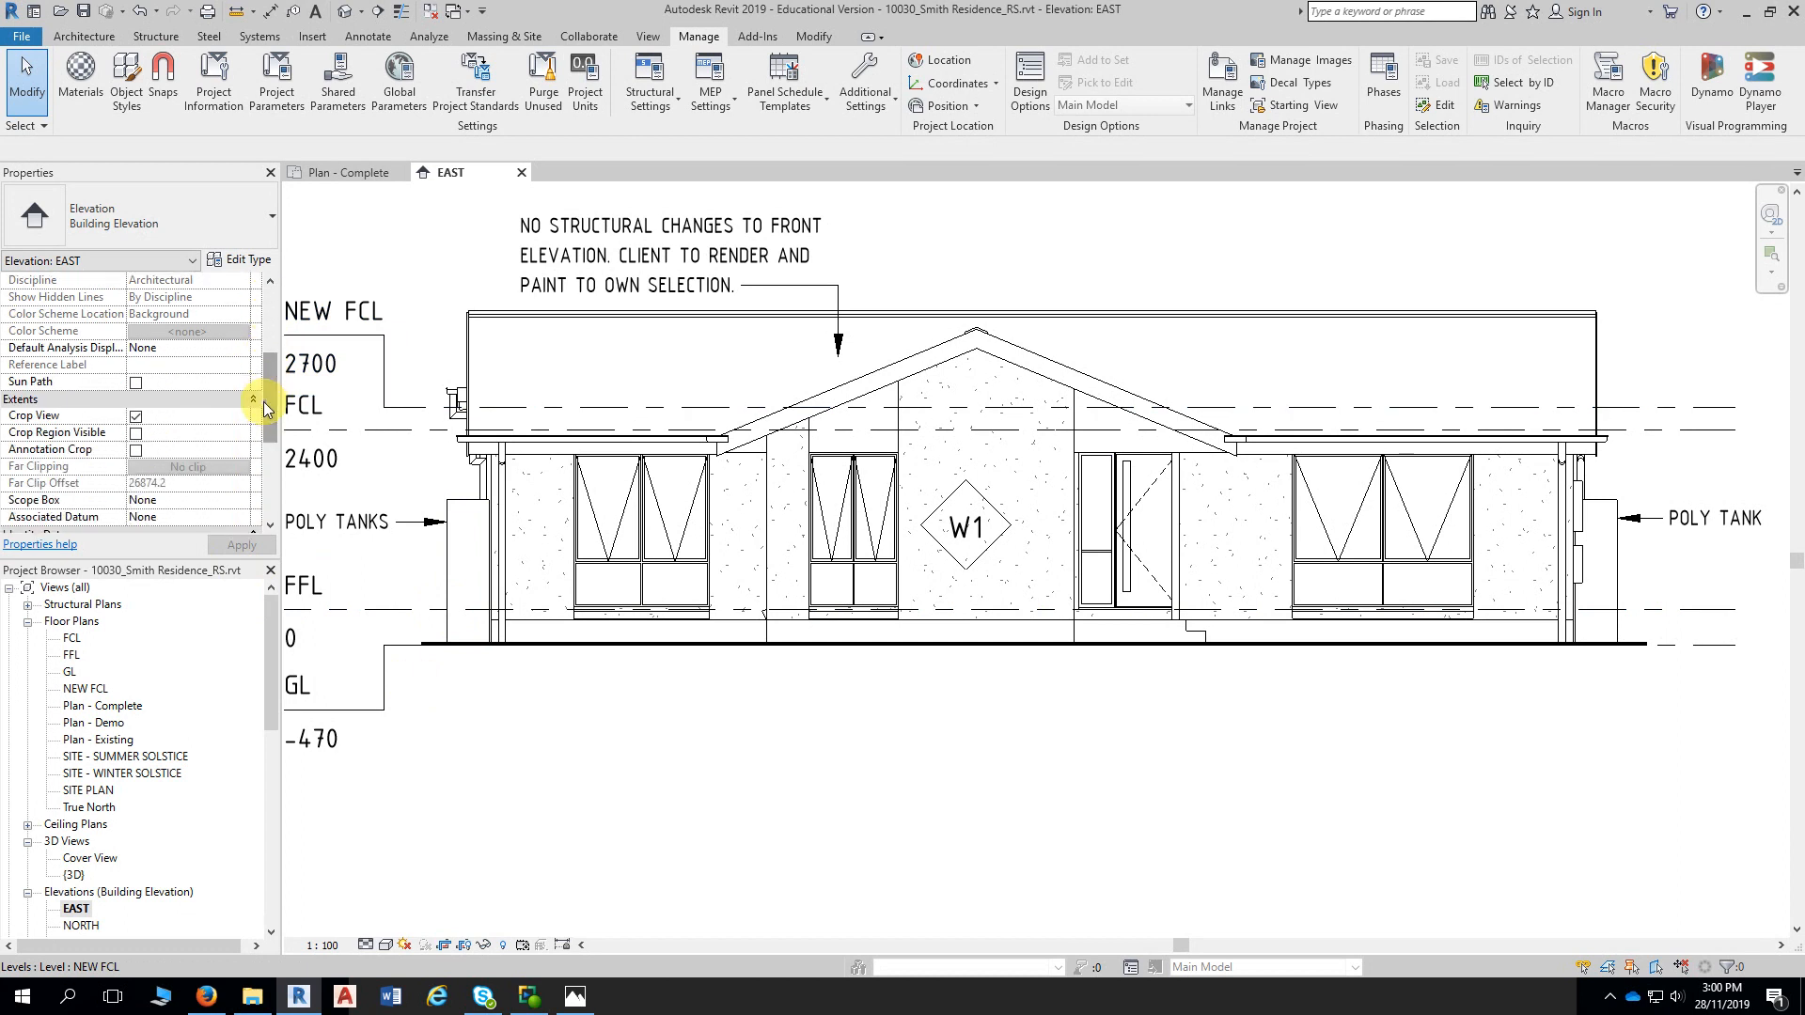
drag(271, 413, 269, 475)
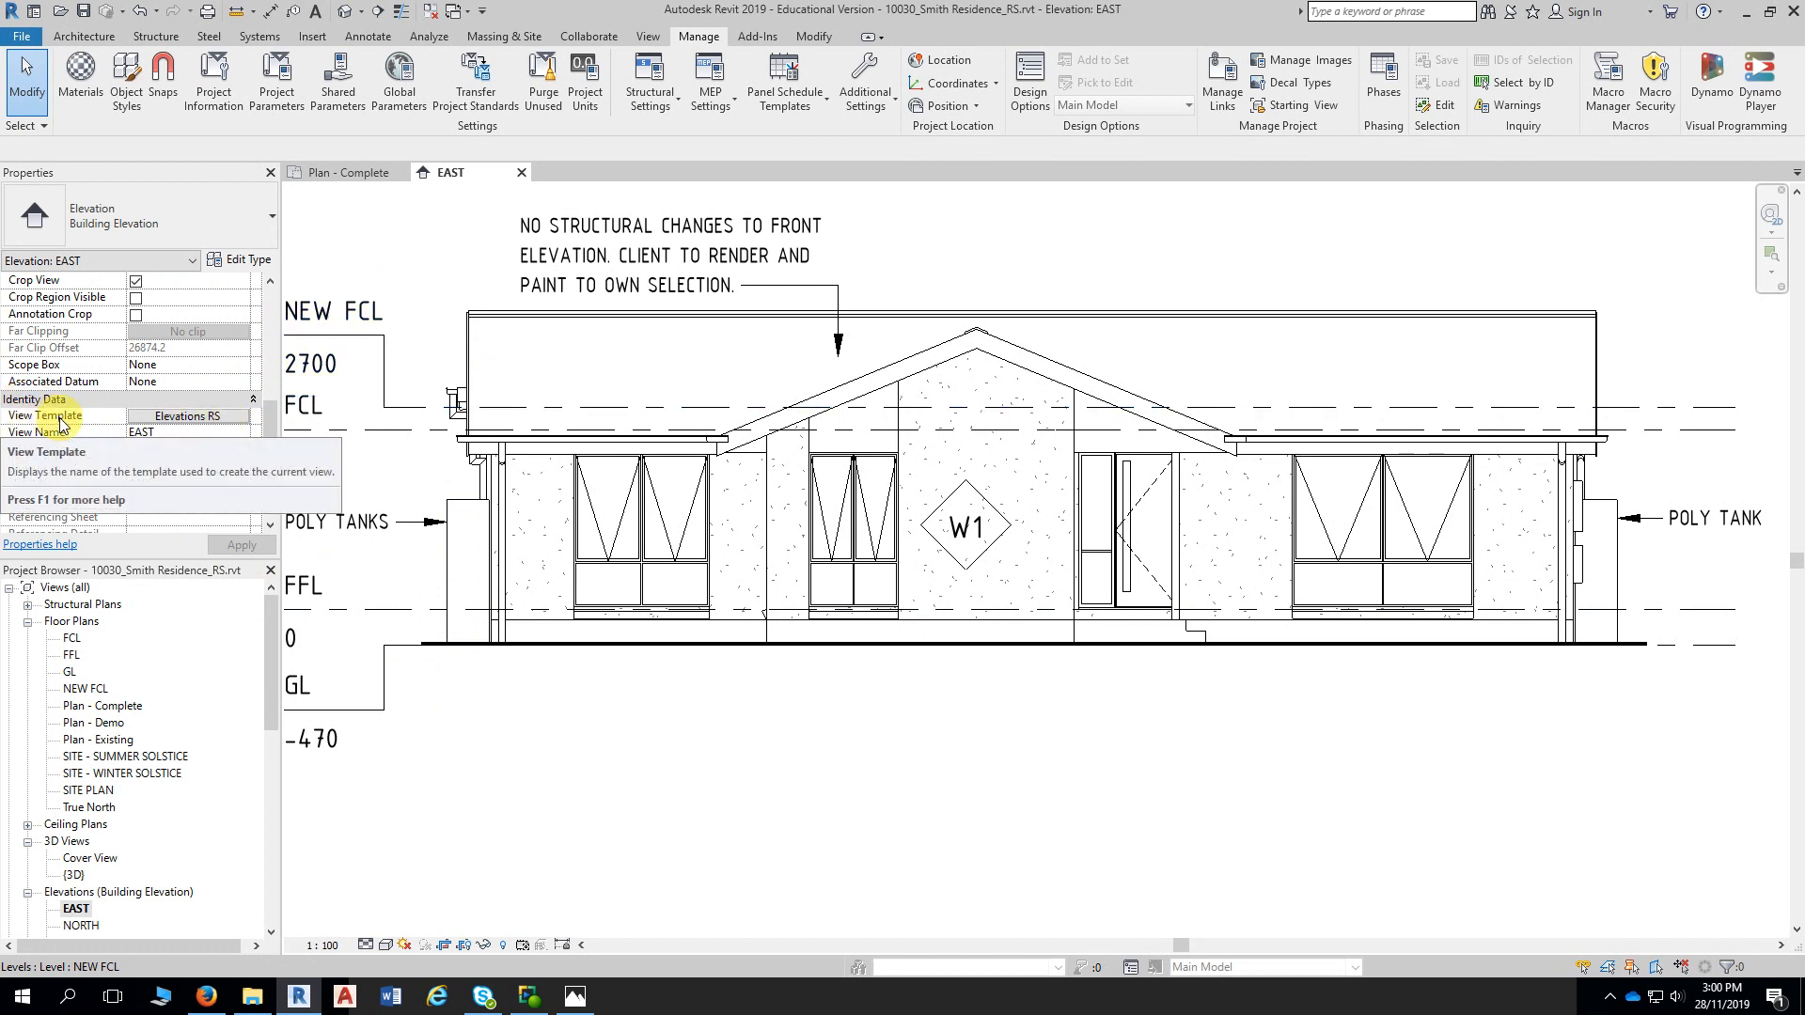
click(185, 420)
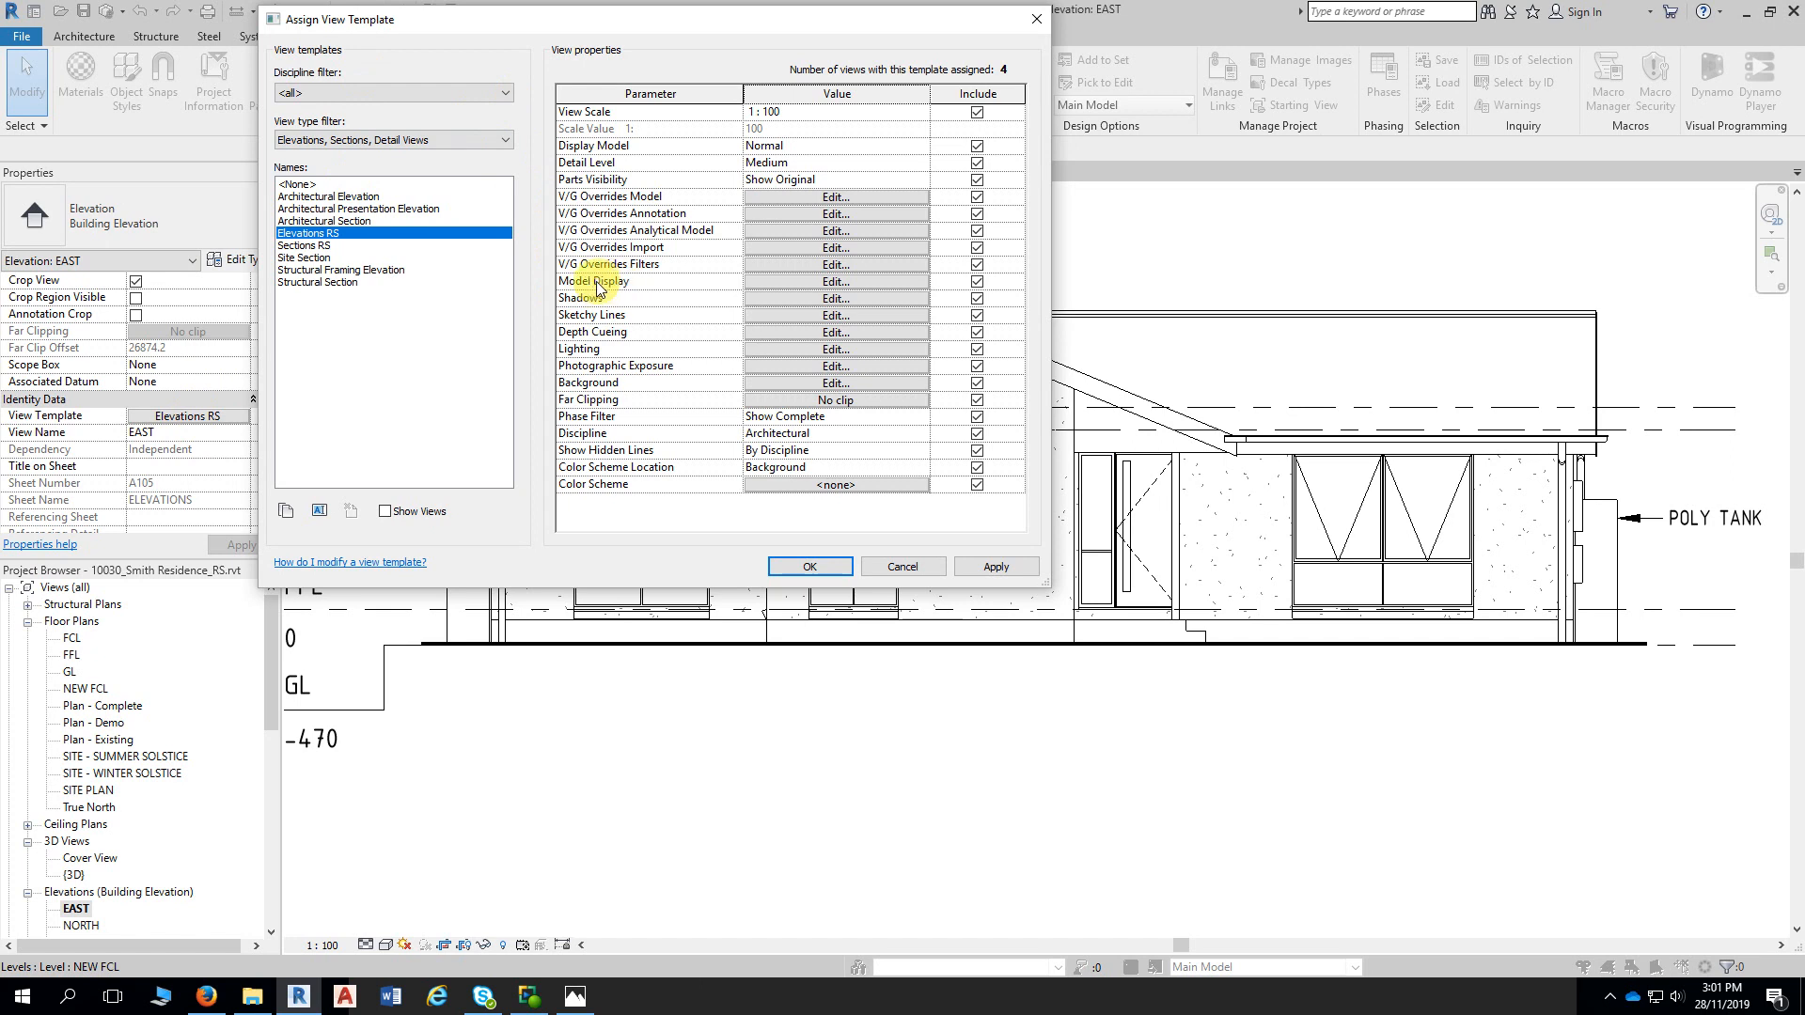
click(821, 282)
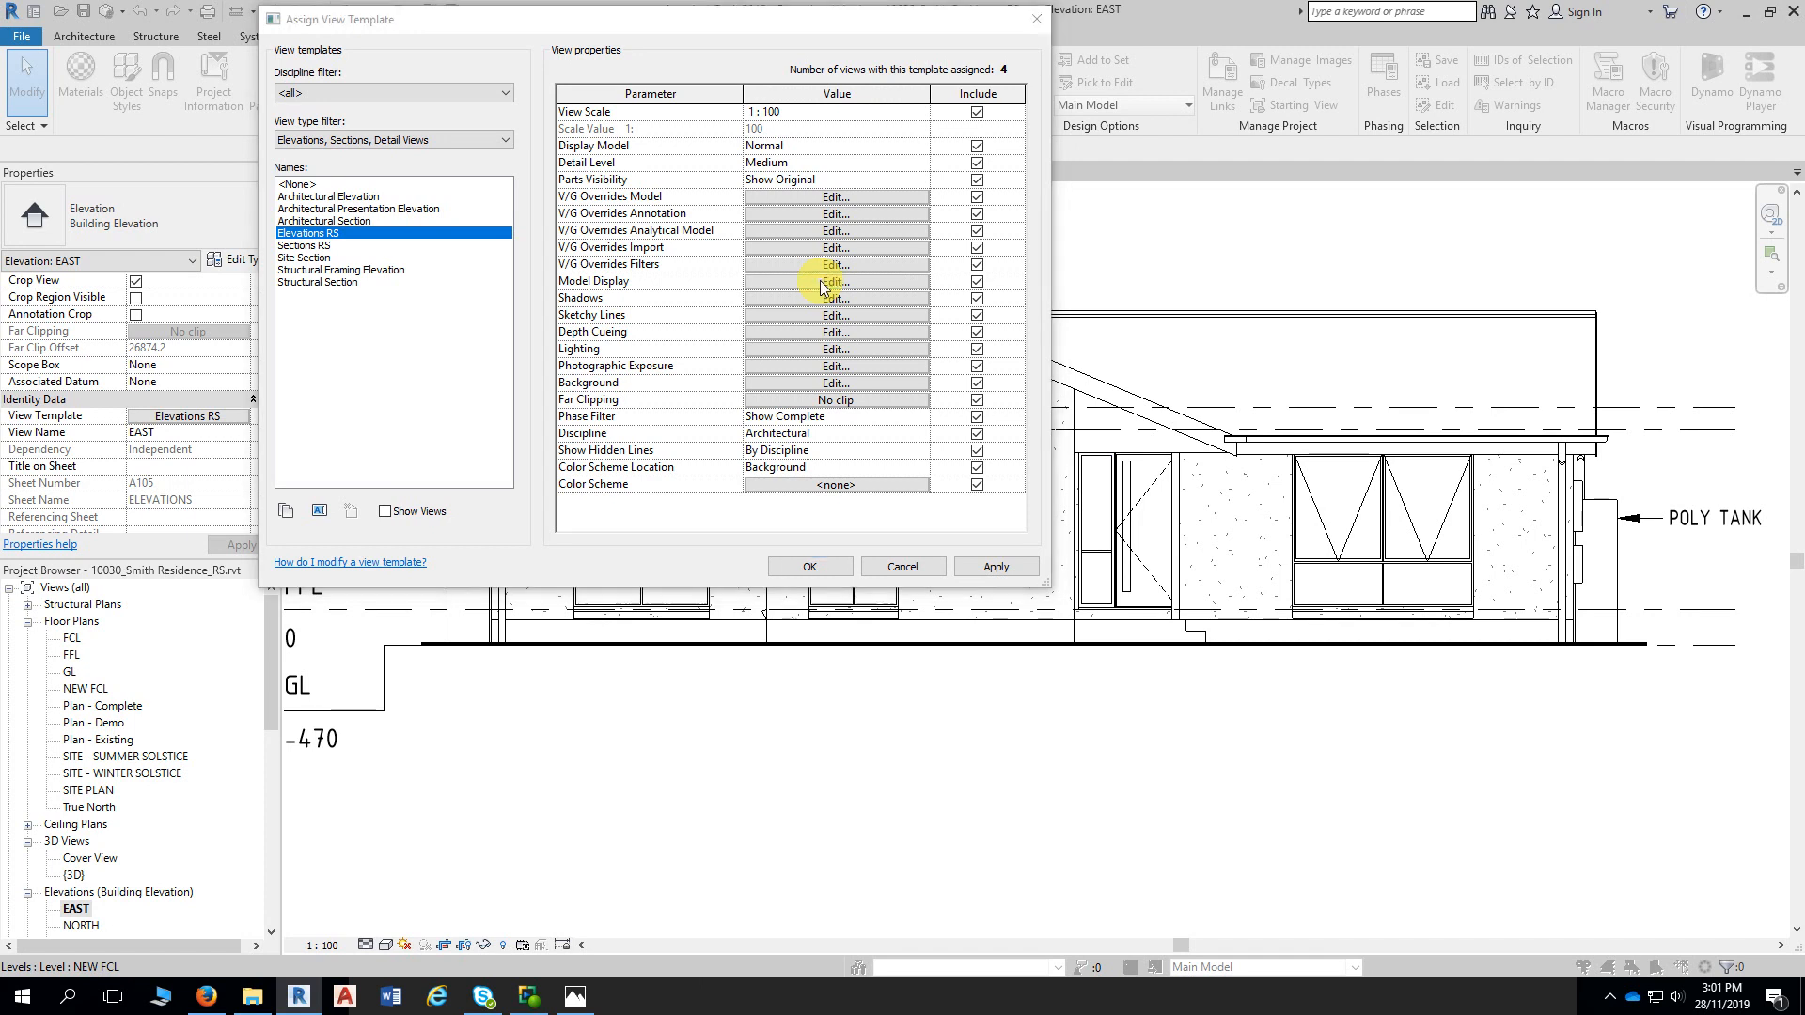
drag(445, 102, 822, 44)
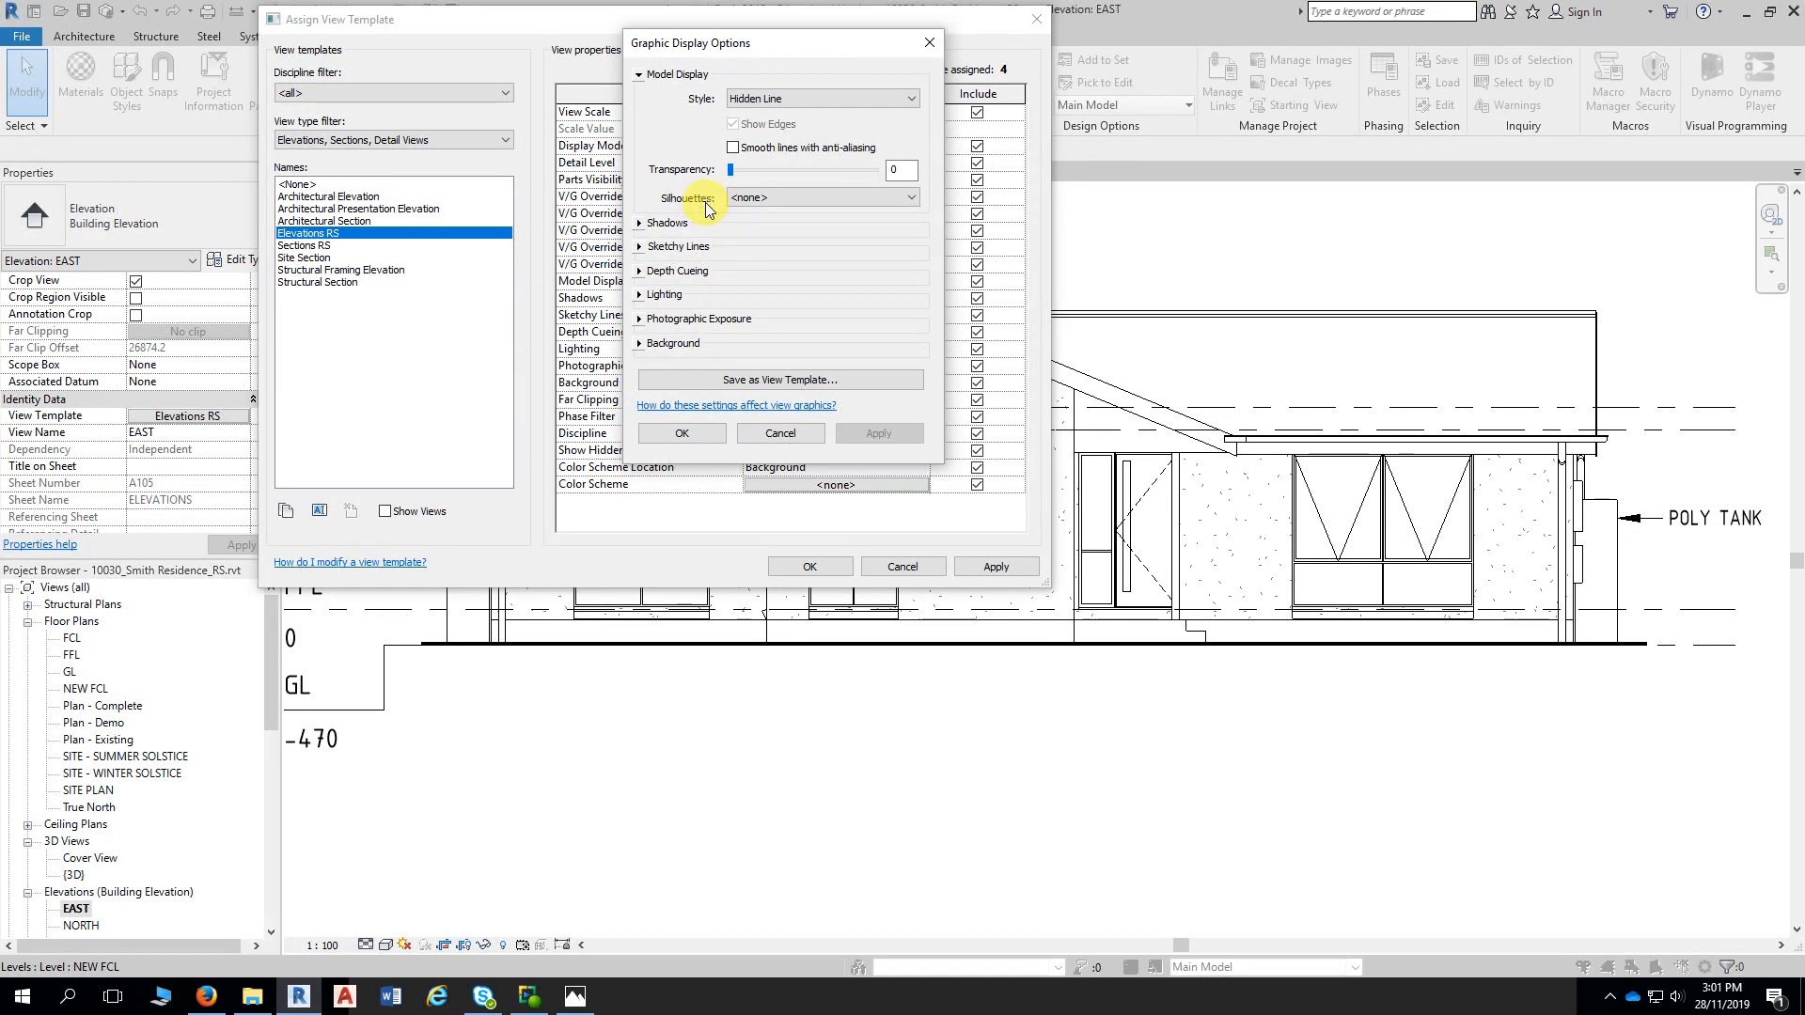
Set the silhouettes of the Elevations RS view template to the Roof Lines - Demo line style and apply it
click(810, 194)
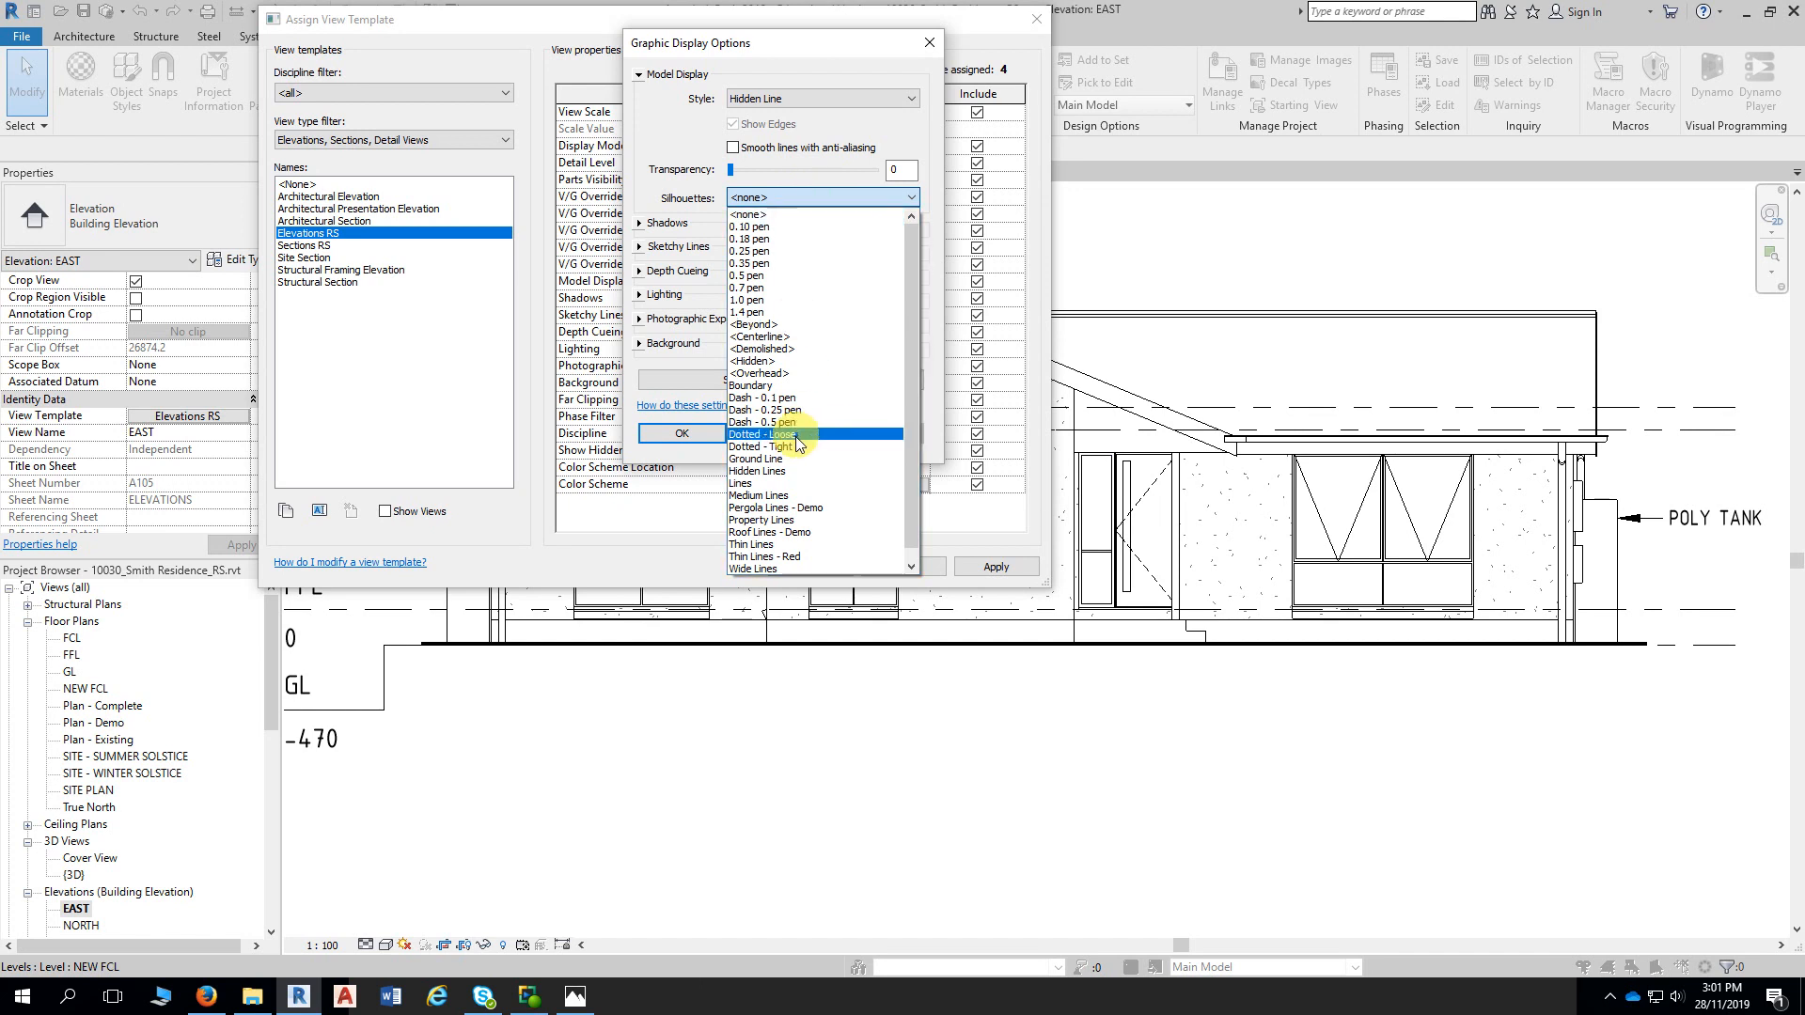
click(790, 533)
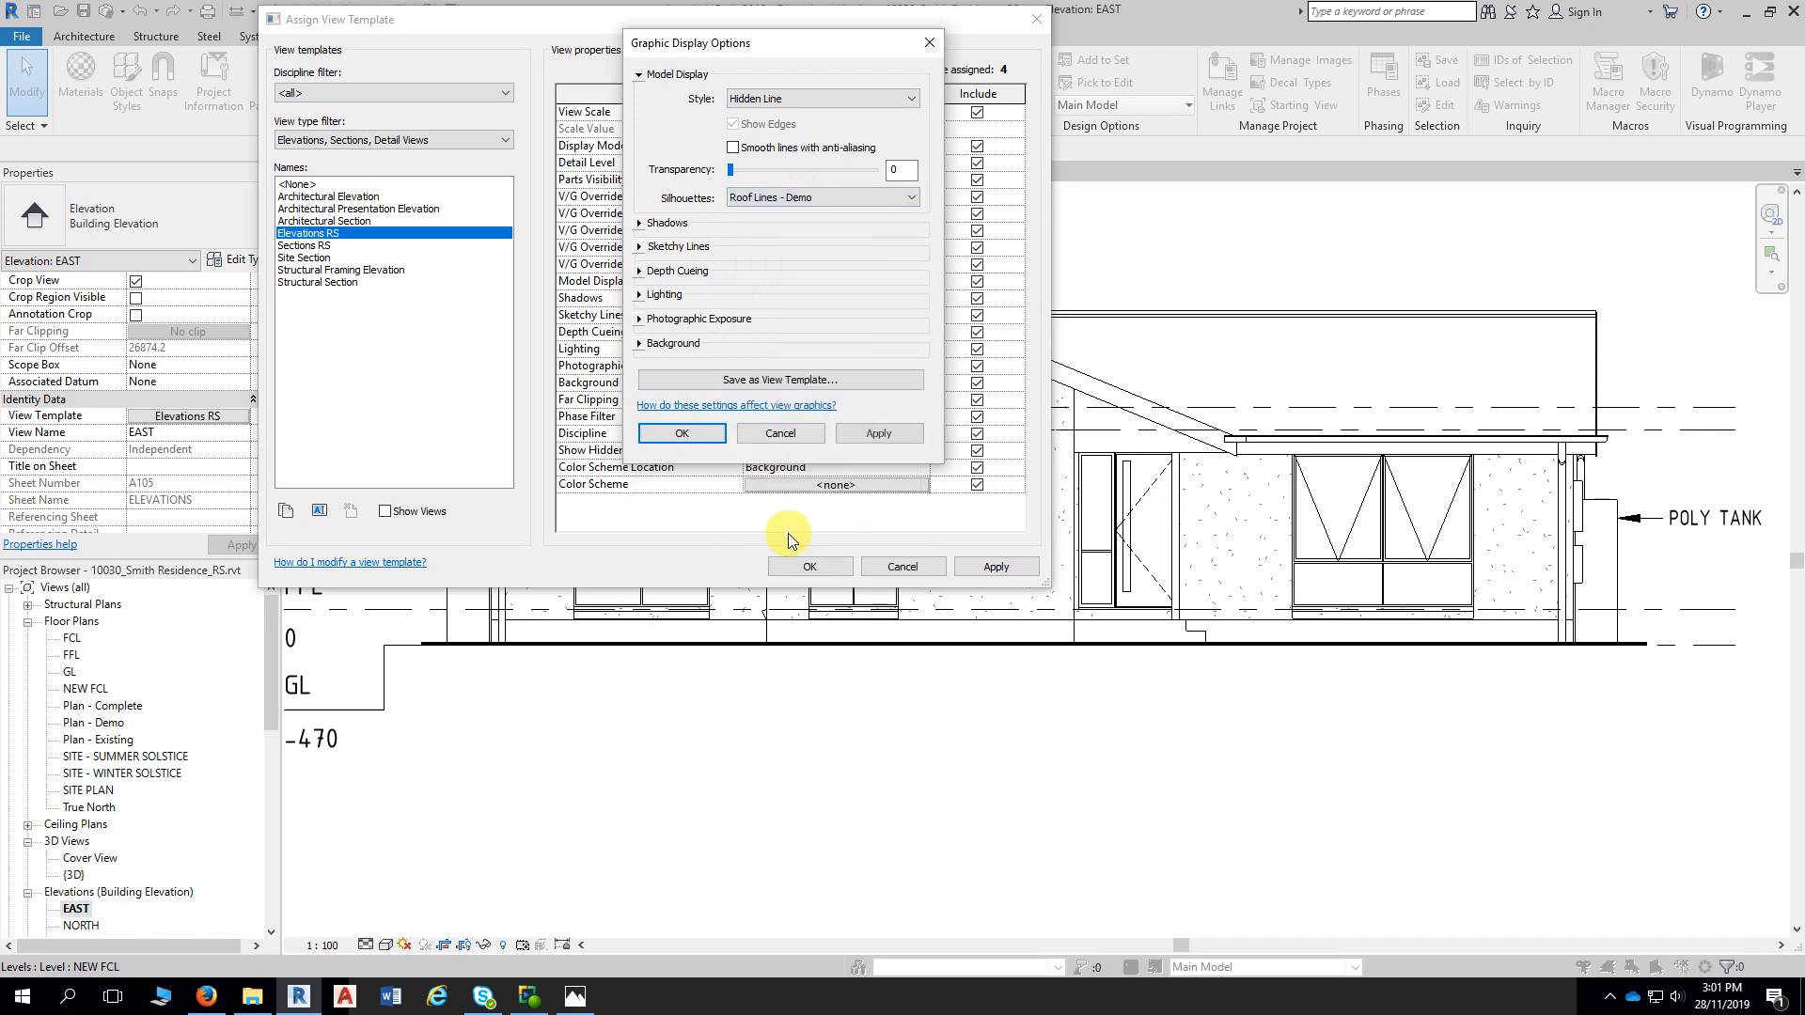
click(872, 433)
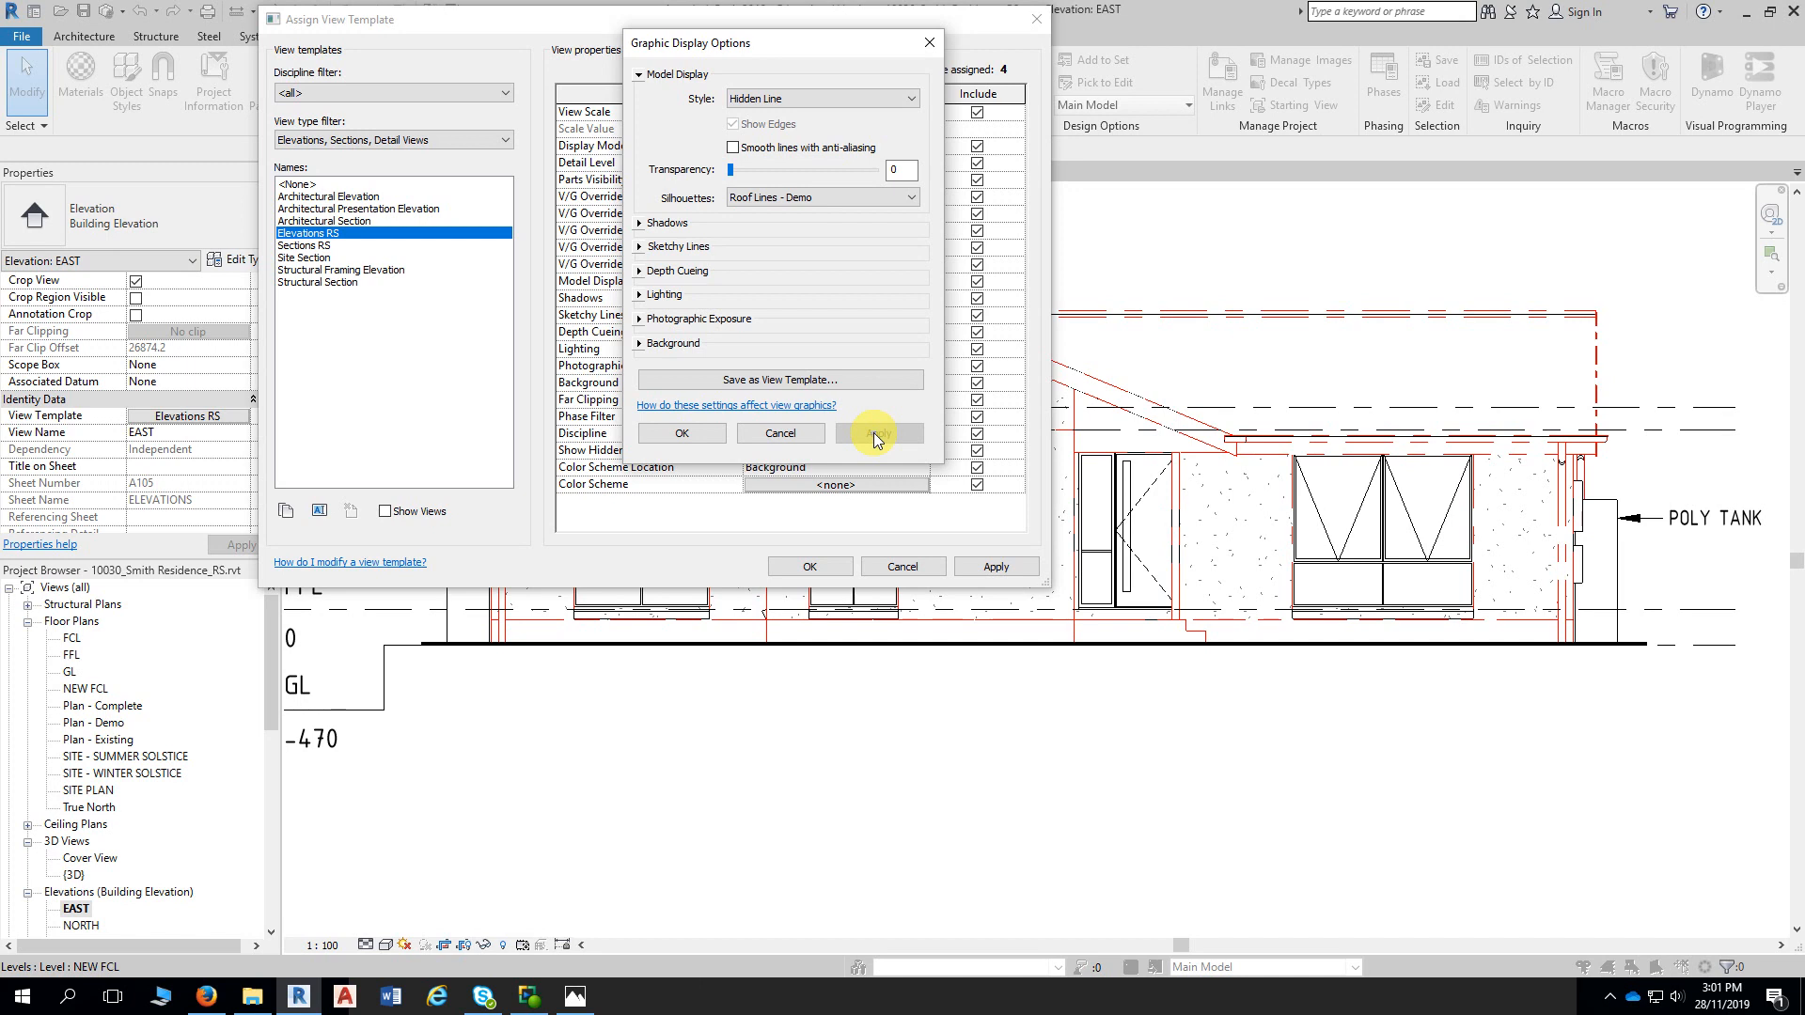
Set the silhouettes of the Elevations RS view template to 0.35 pen and apply the change
click(819, 199)
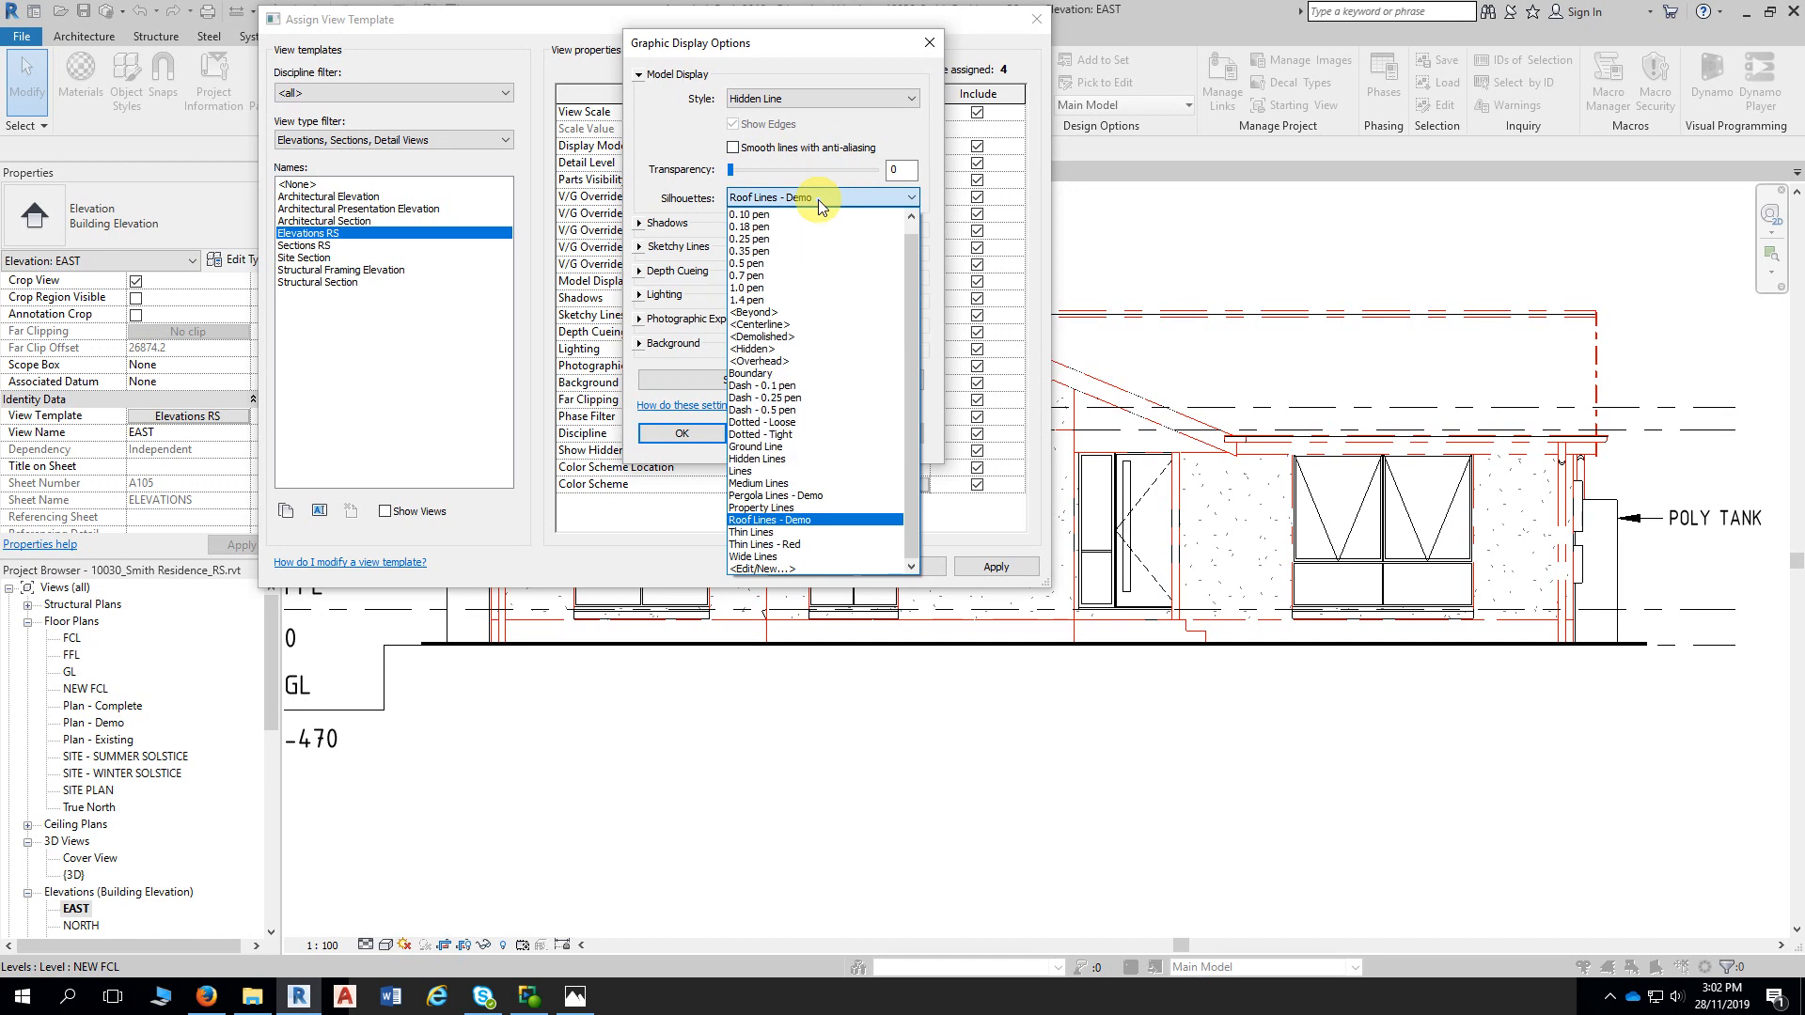
click(770, 250)
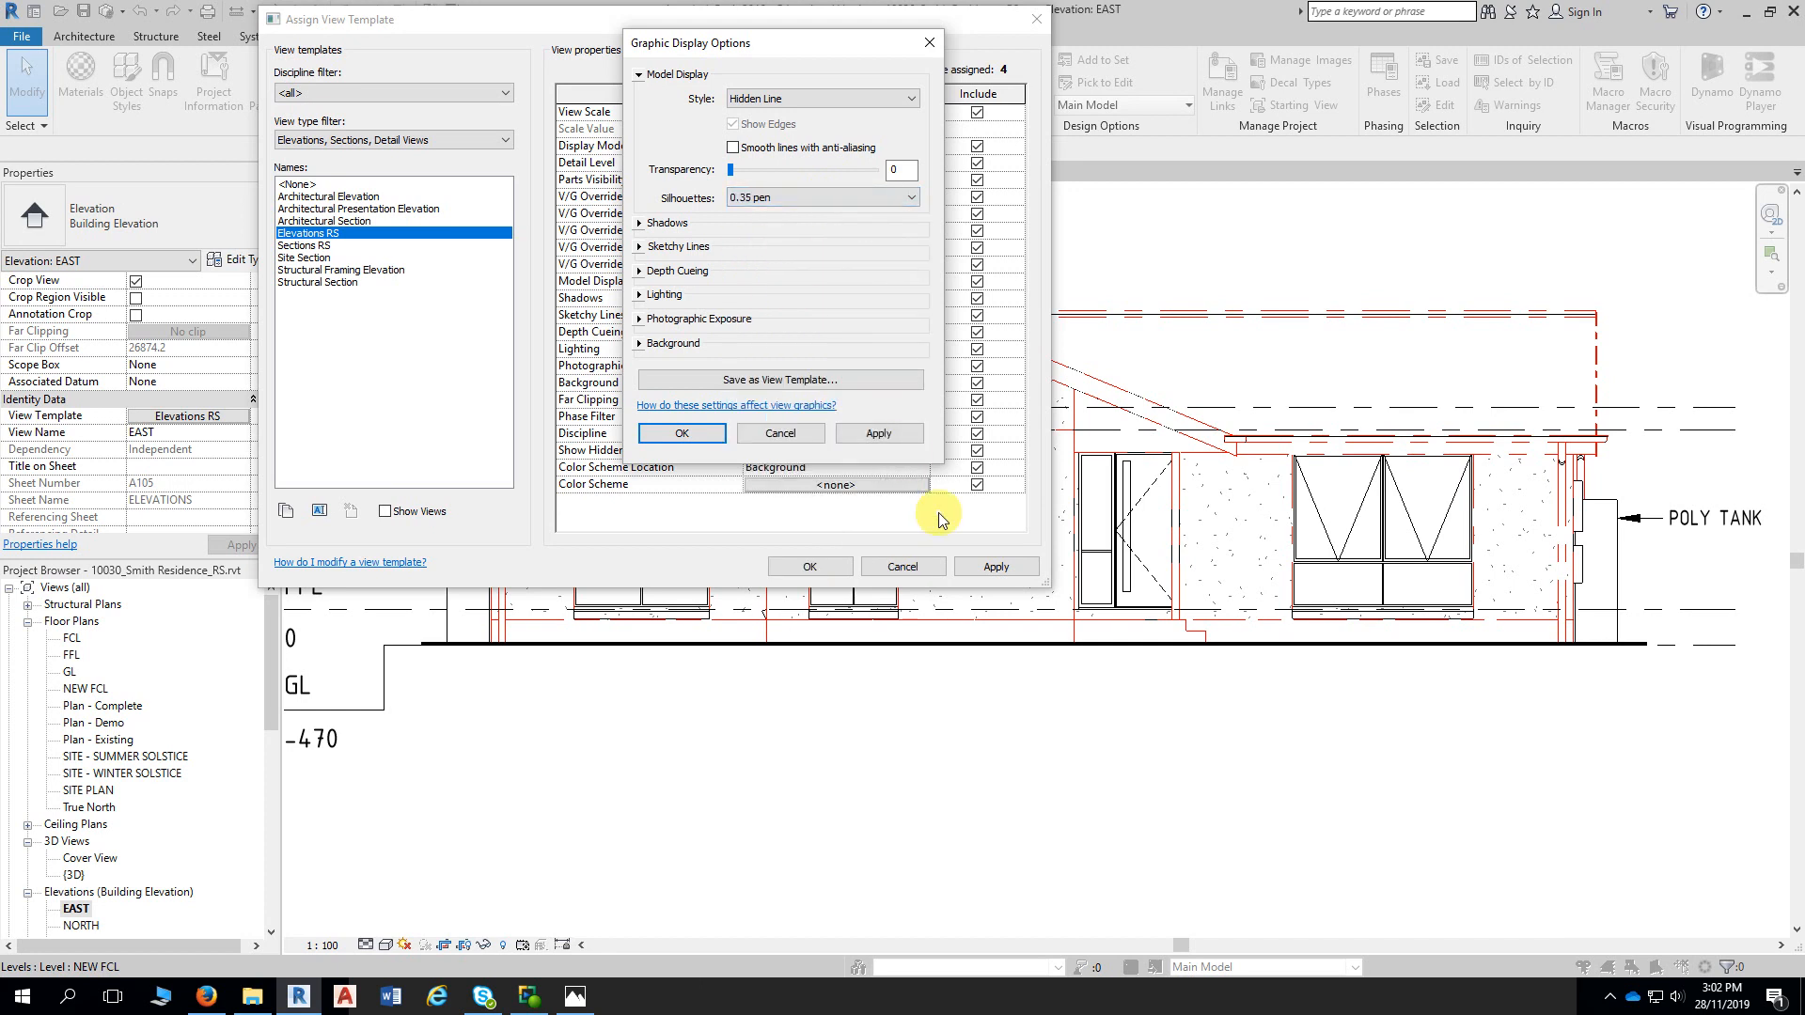
click(868, 434)
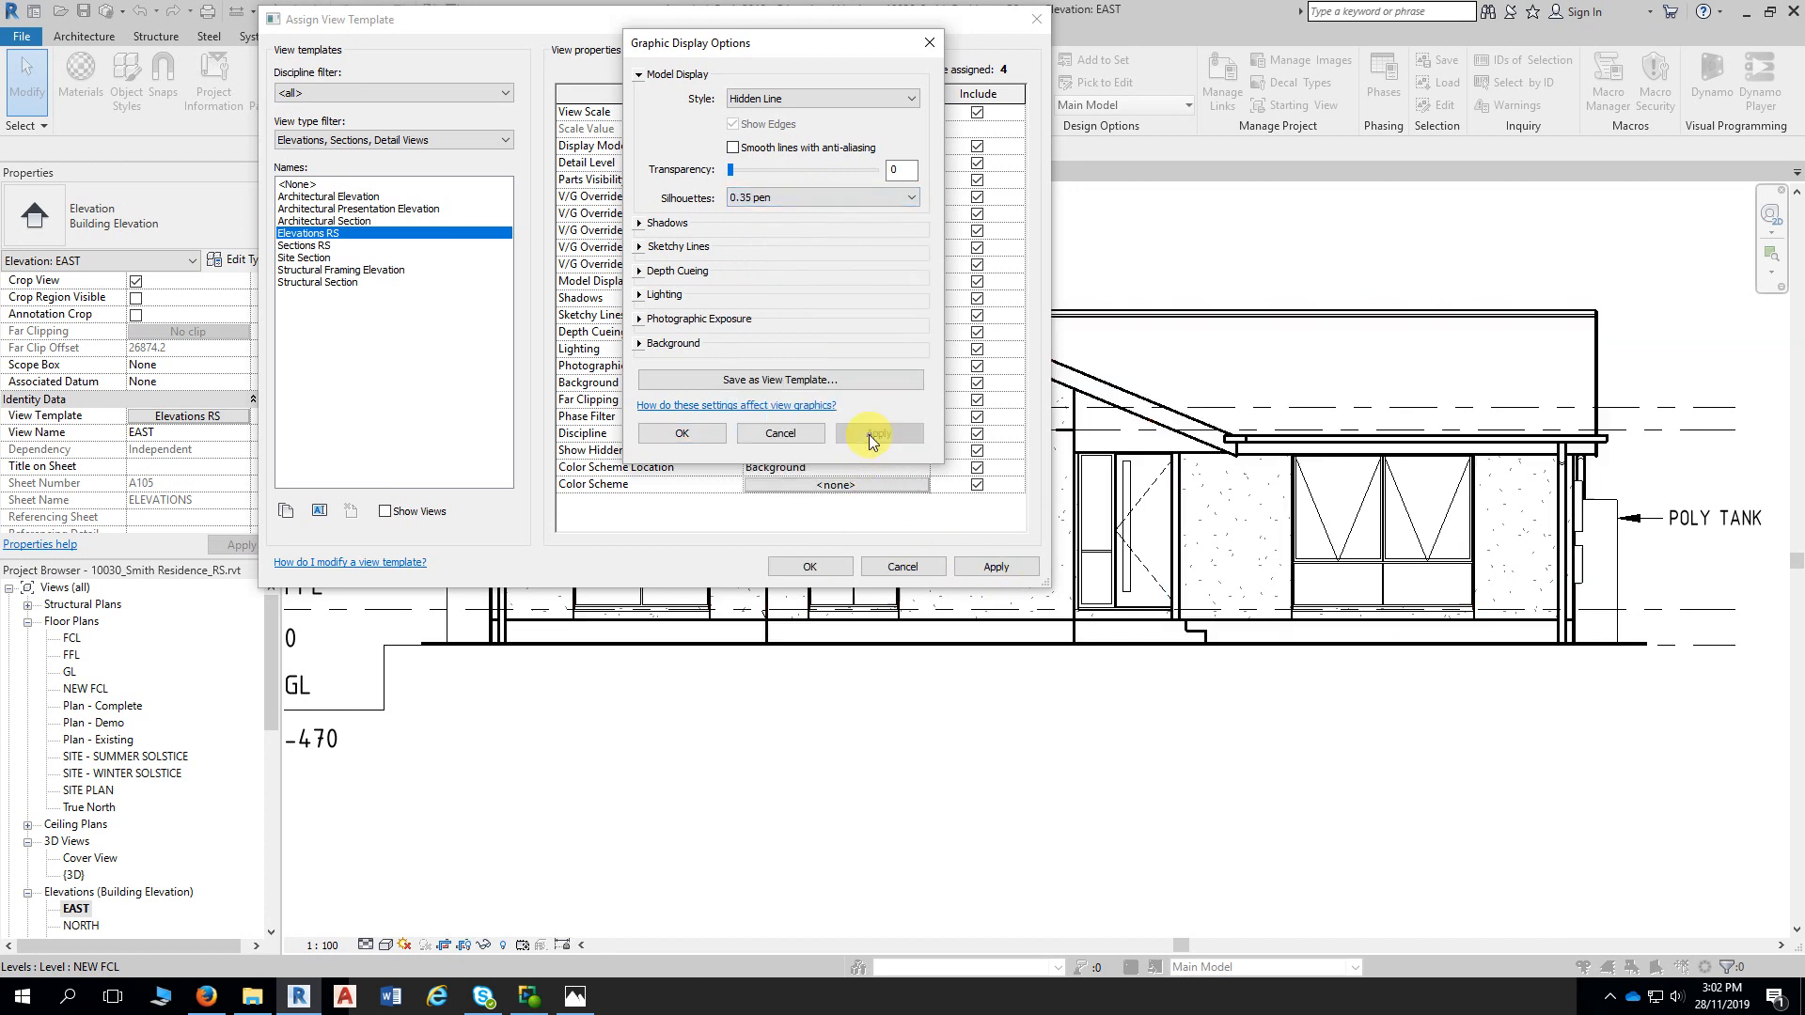
Set the silhouettes of the Elevations RS view template to 0.25 pen, apply the change and confirm the template
click(806, 196)
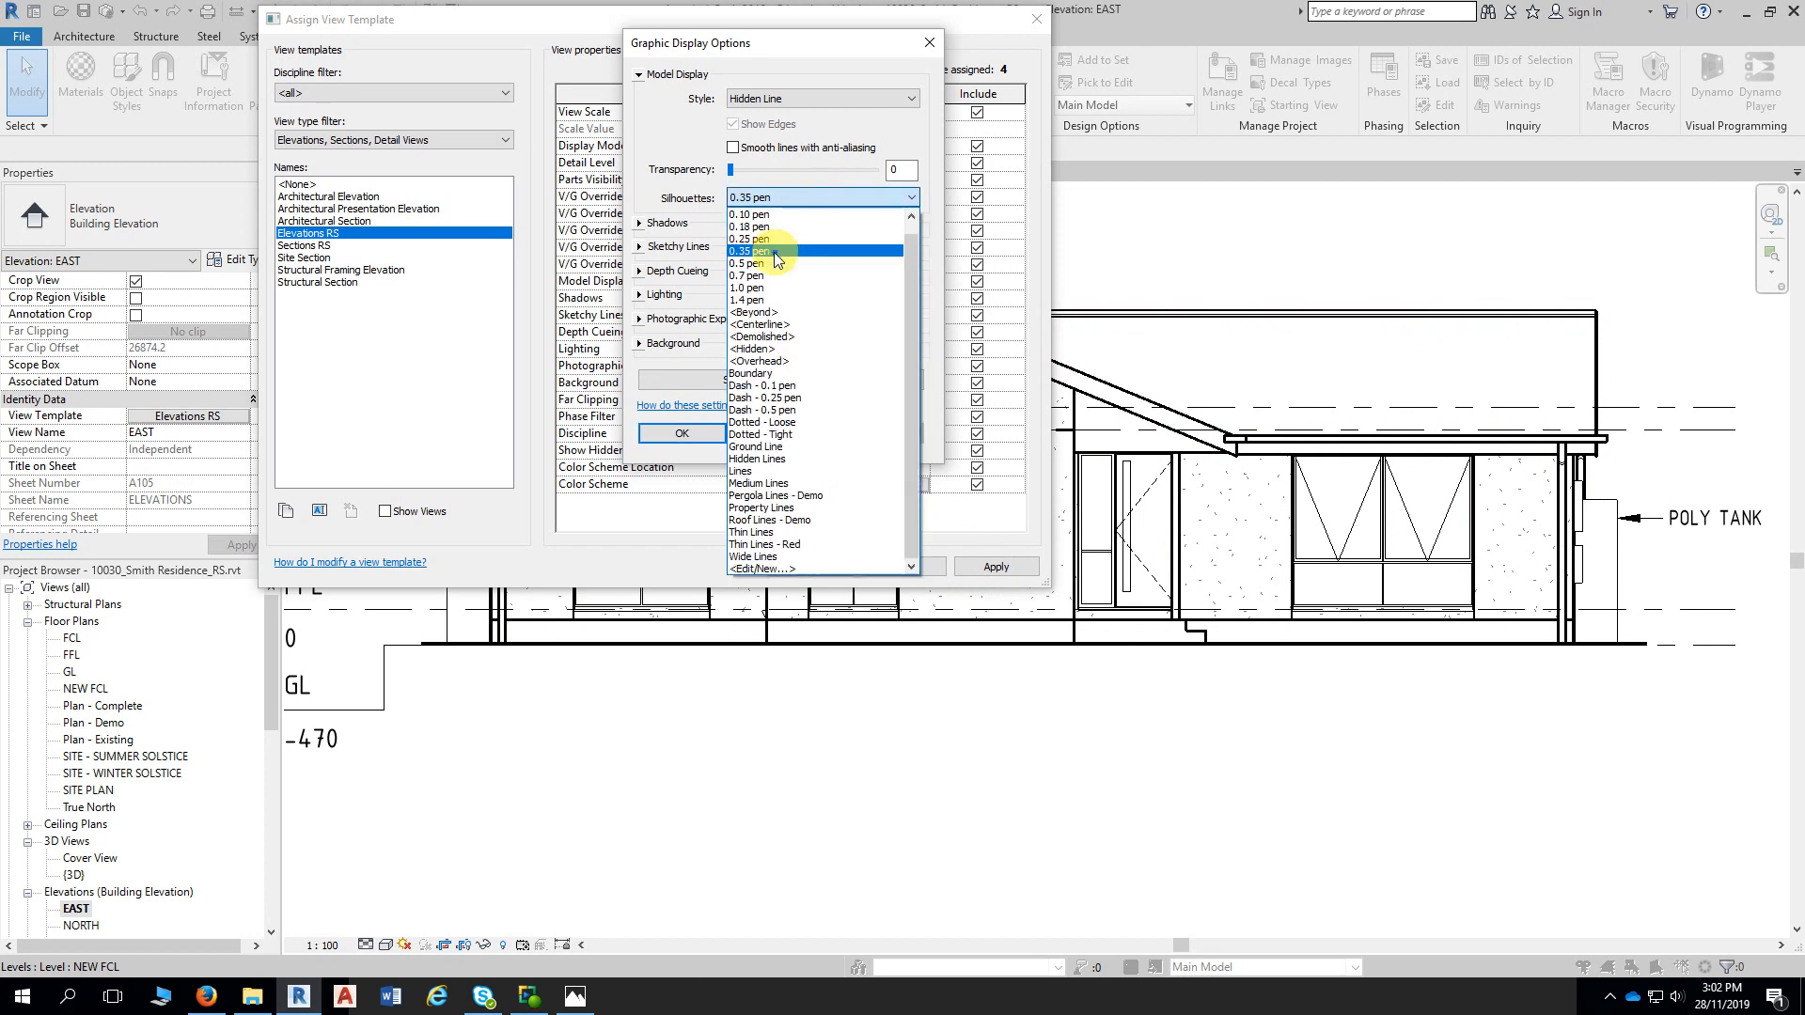
click(764, 239)
click(878, 434)
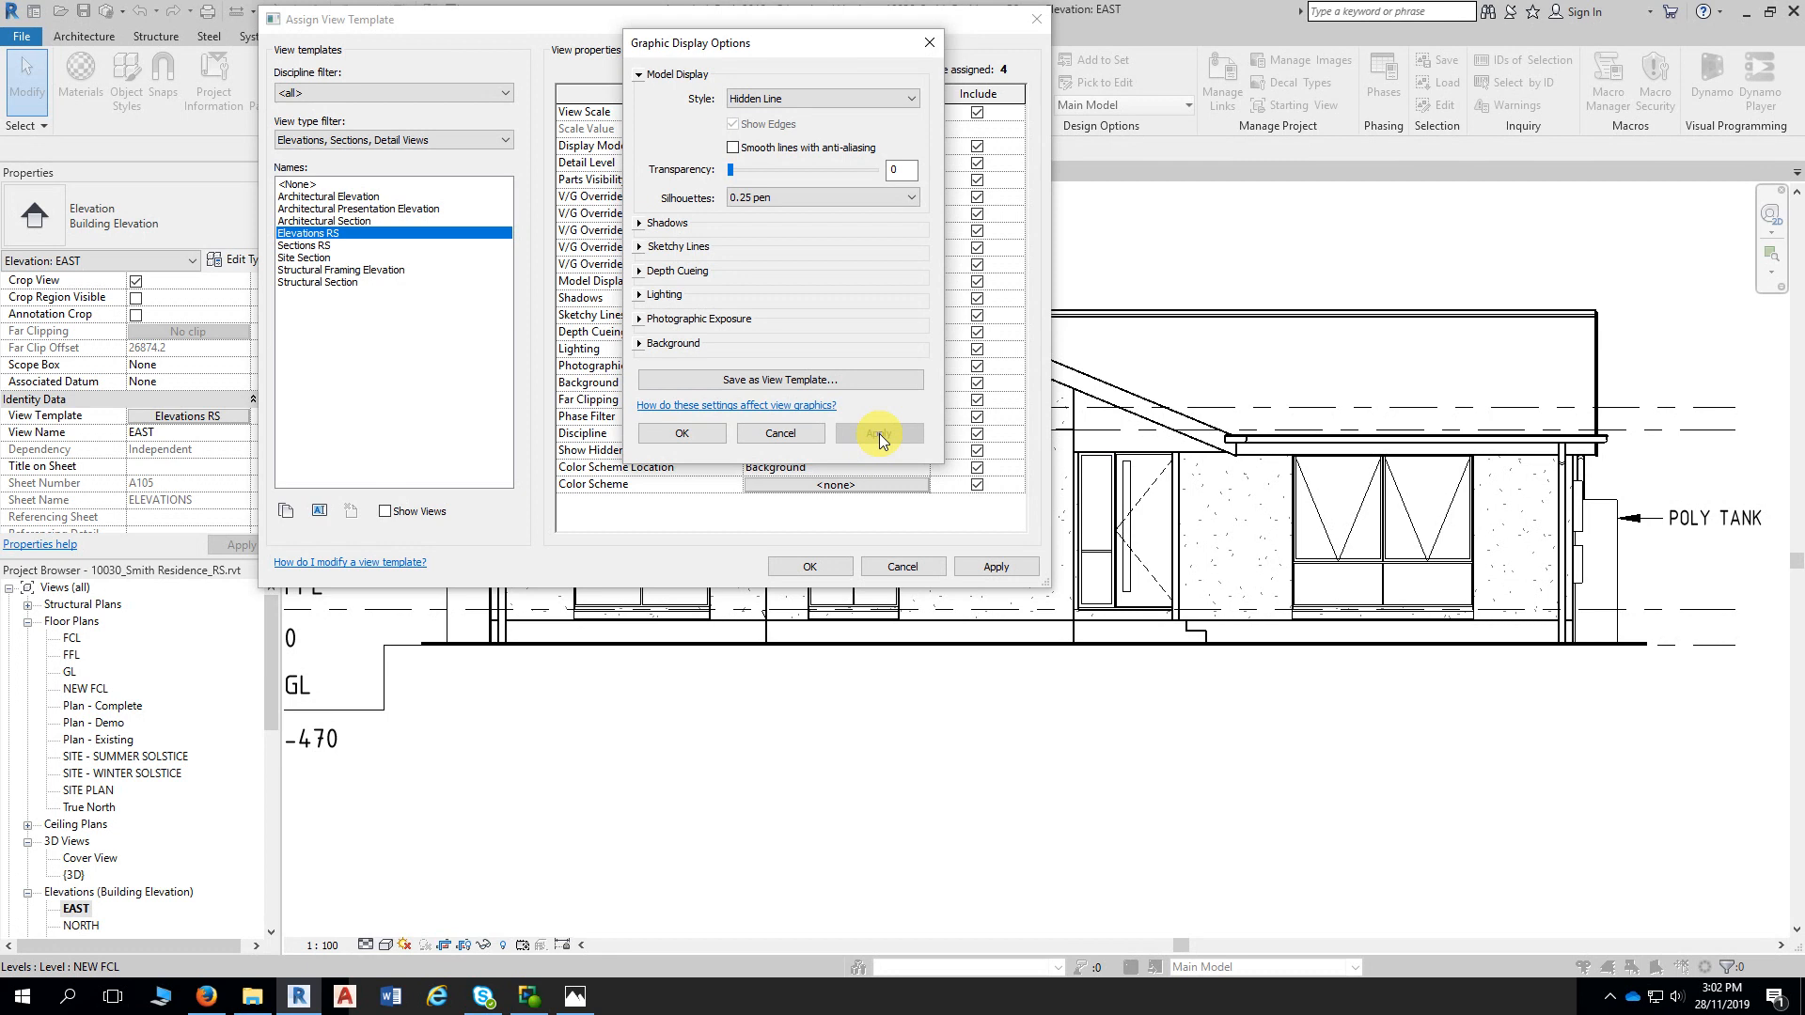
click(690, 433)
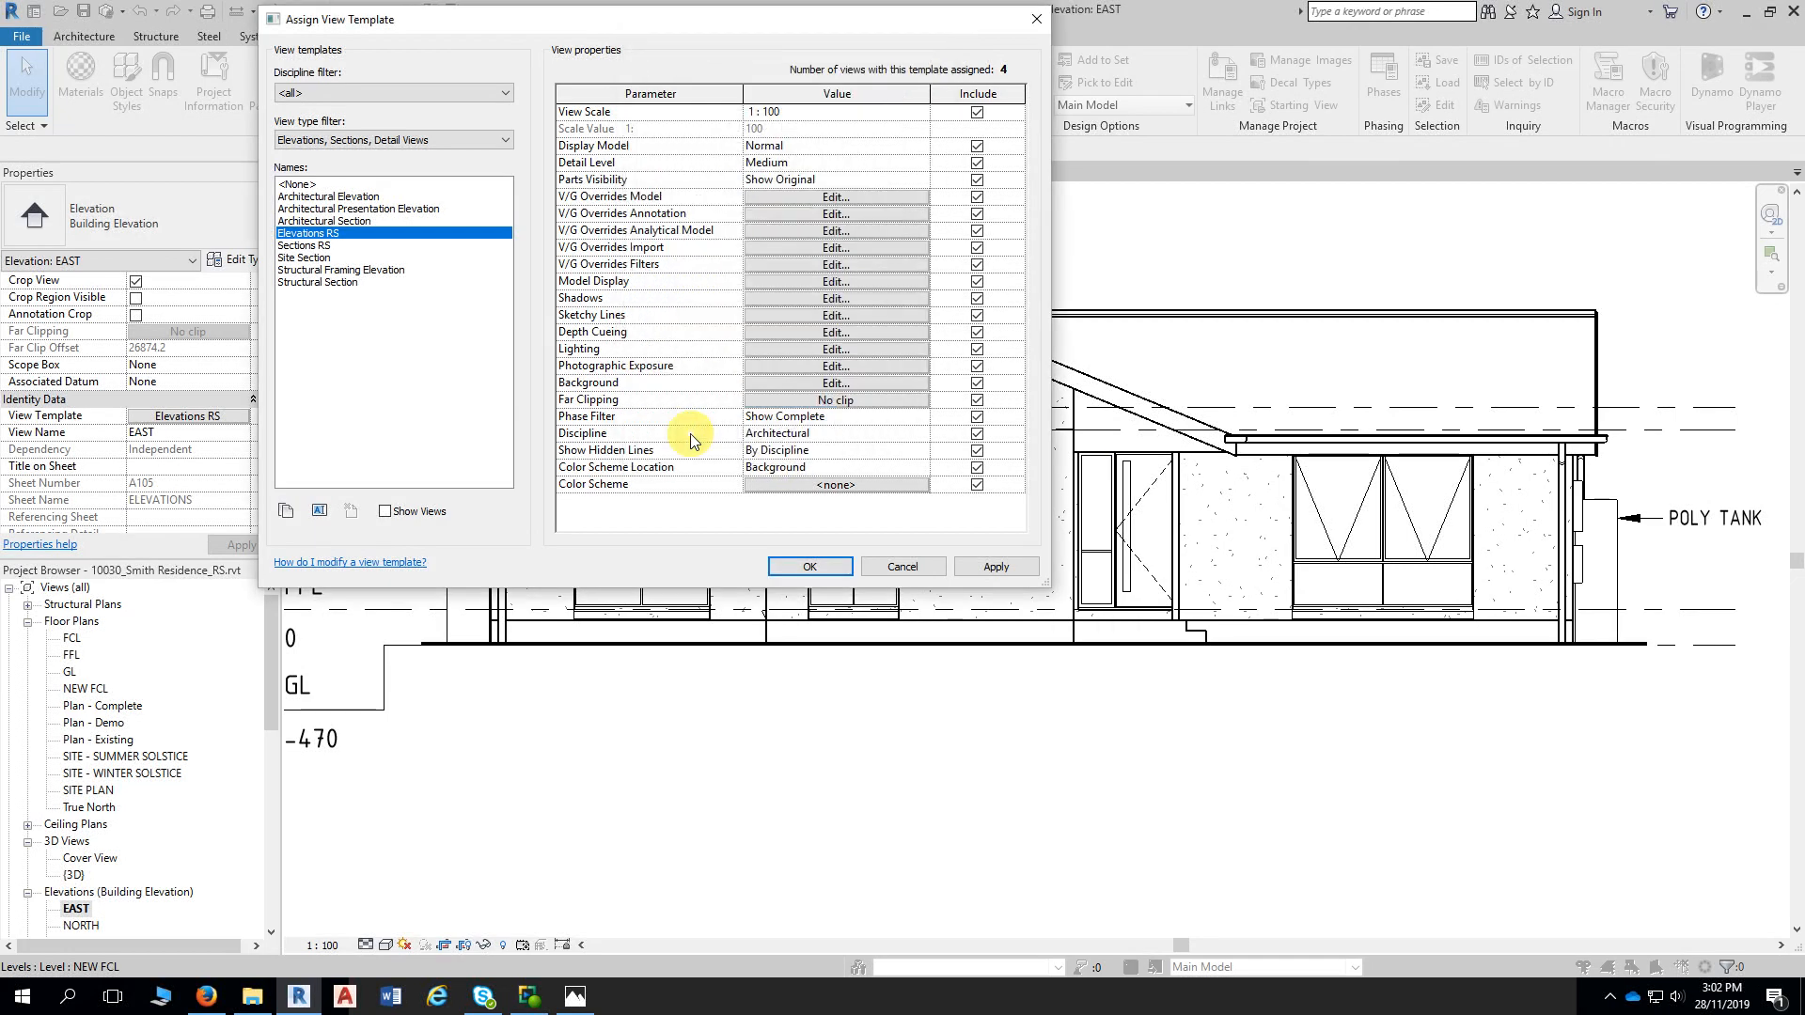
click(801, 569)
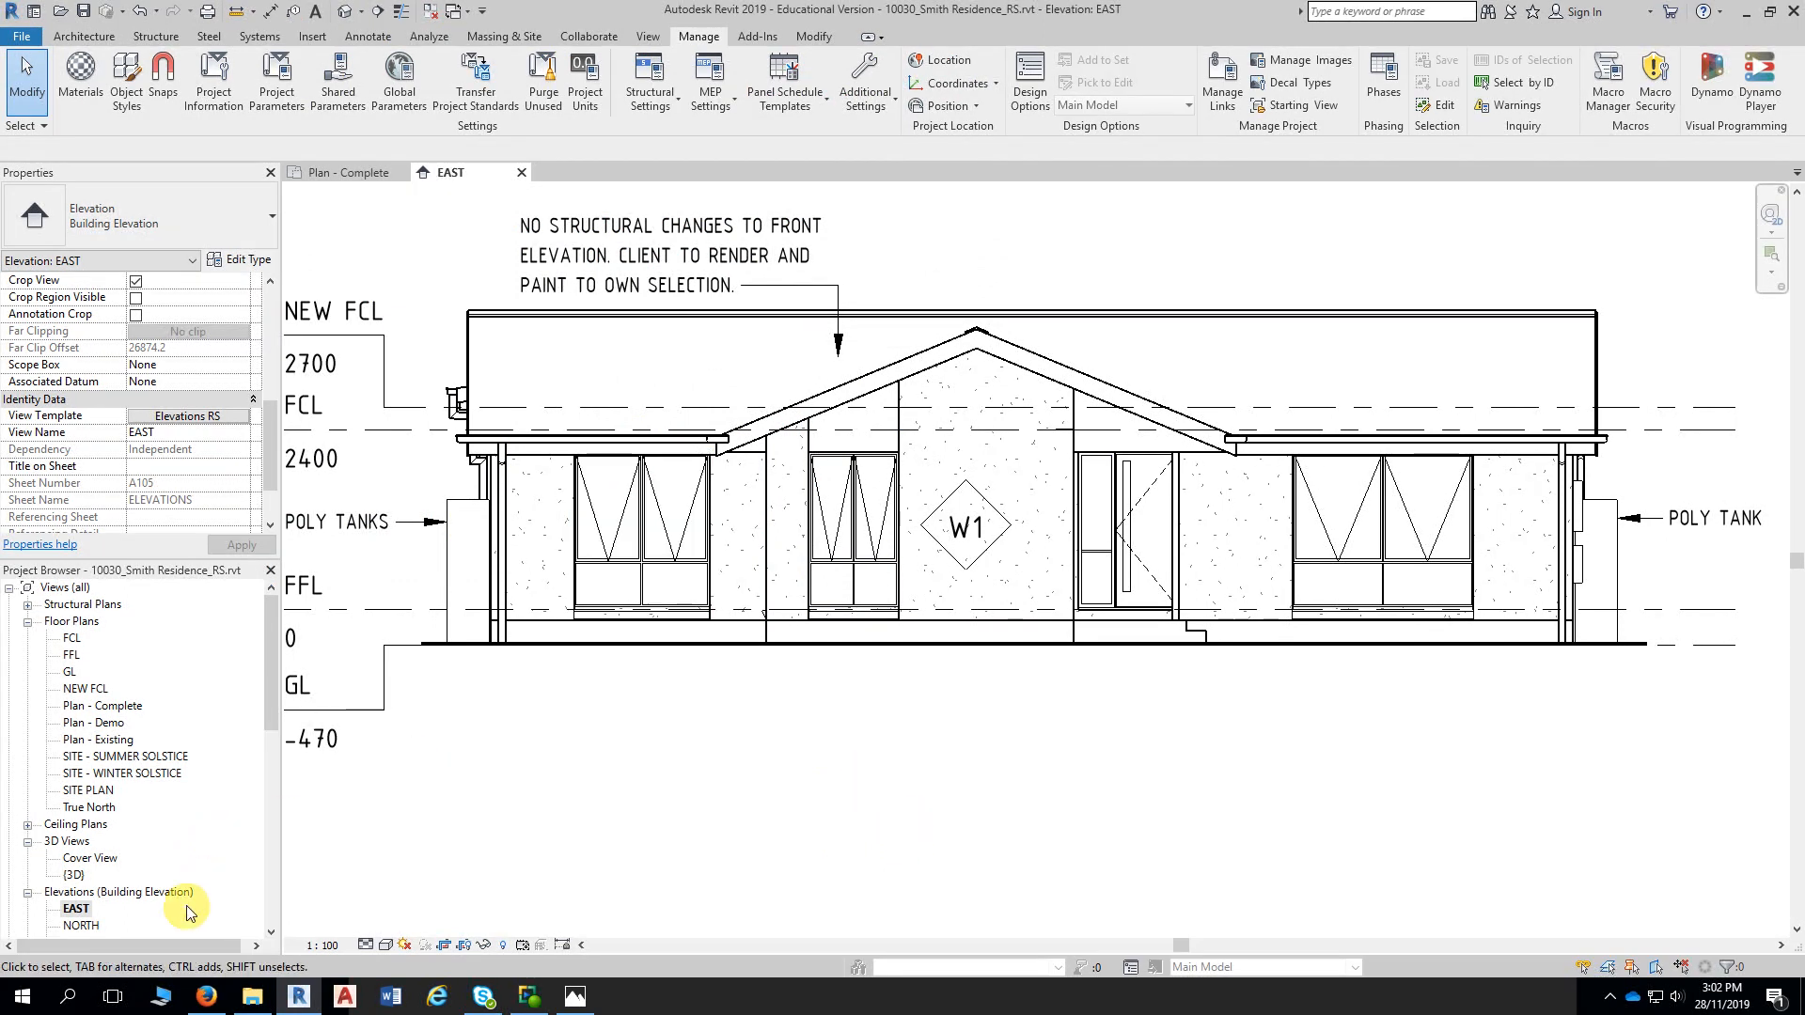
Open the NORTH, SOUTH and WEST building elevations in turn and examine their silhouette line weights
drag(270, 694, 269, 758)
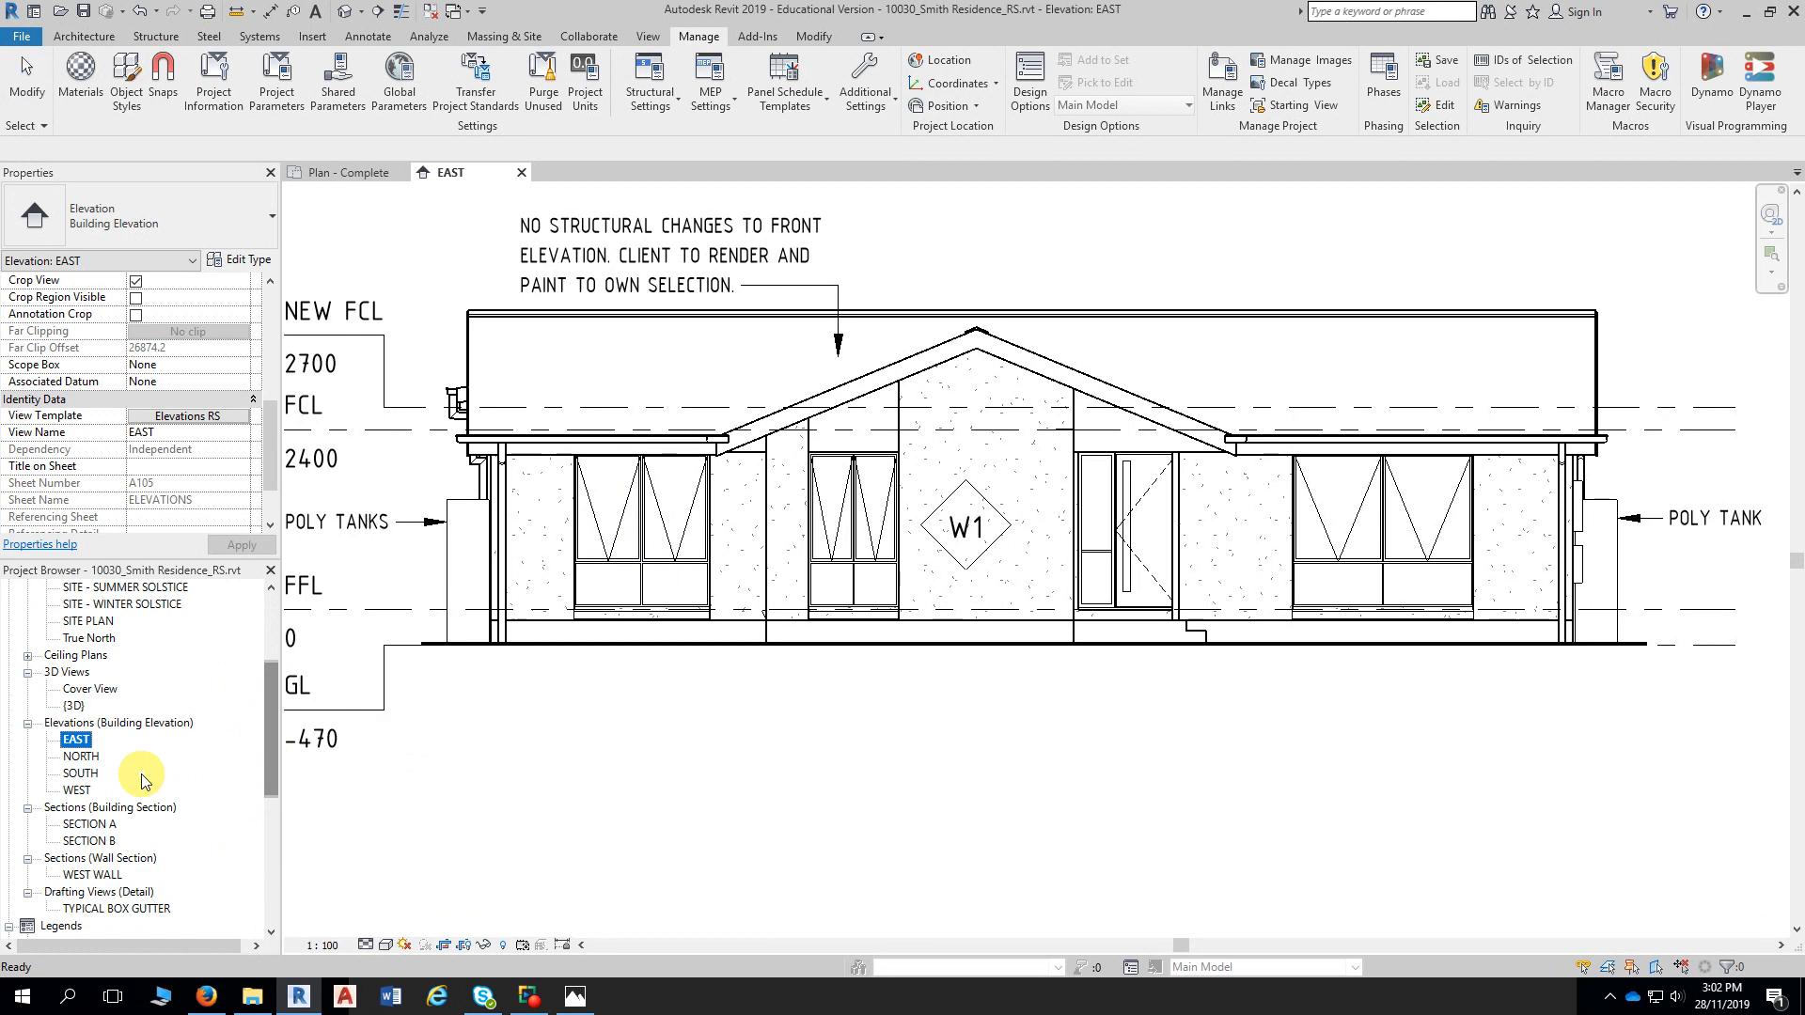
double_click(81, 756)
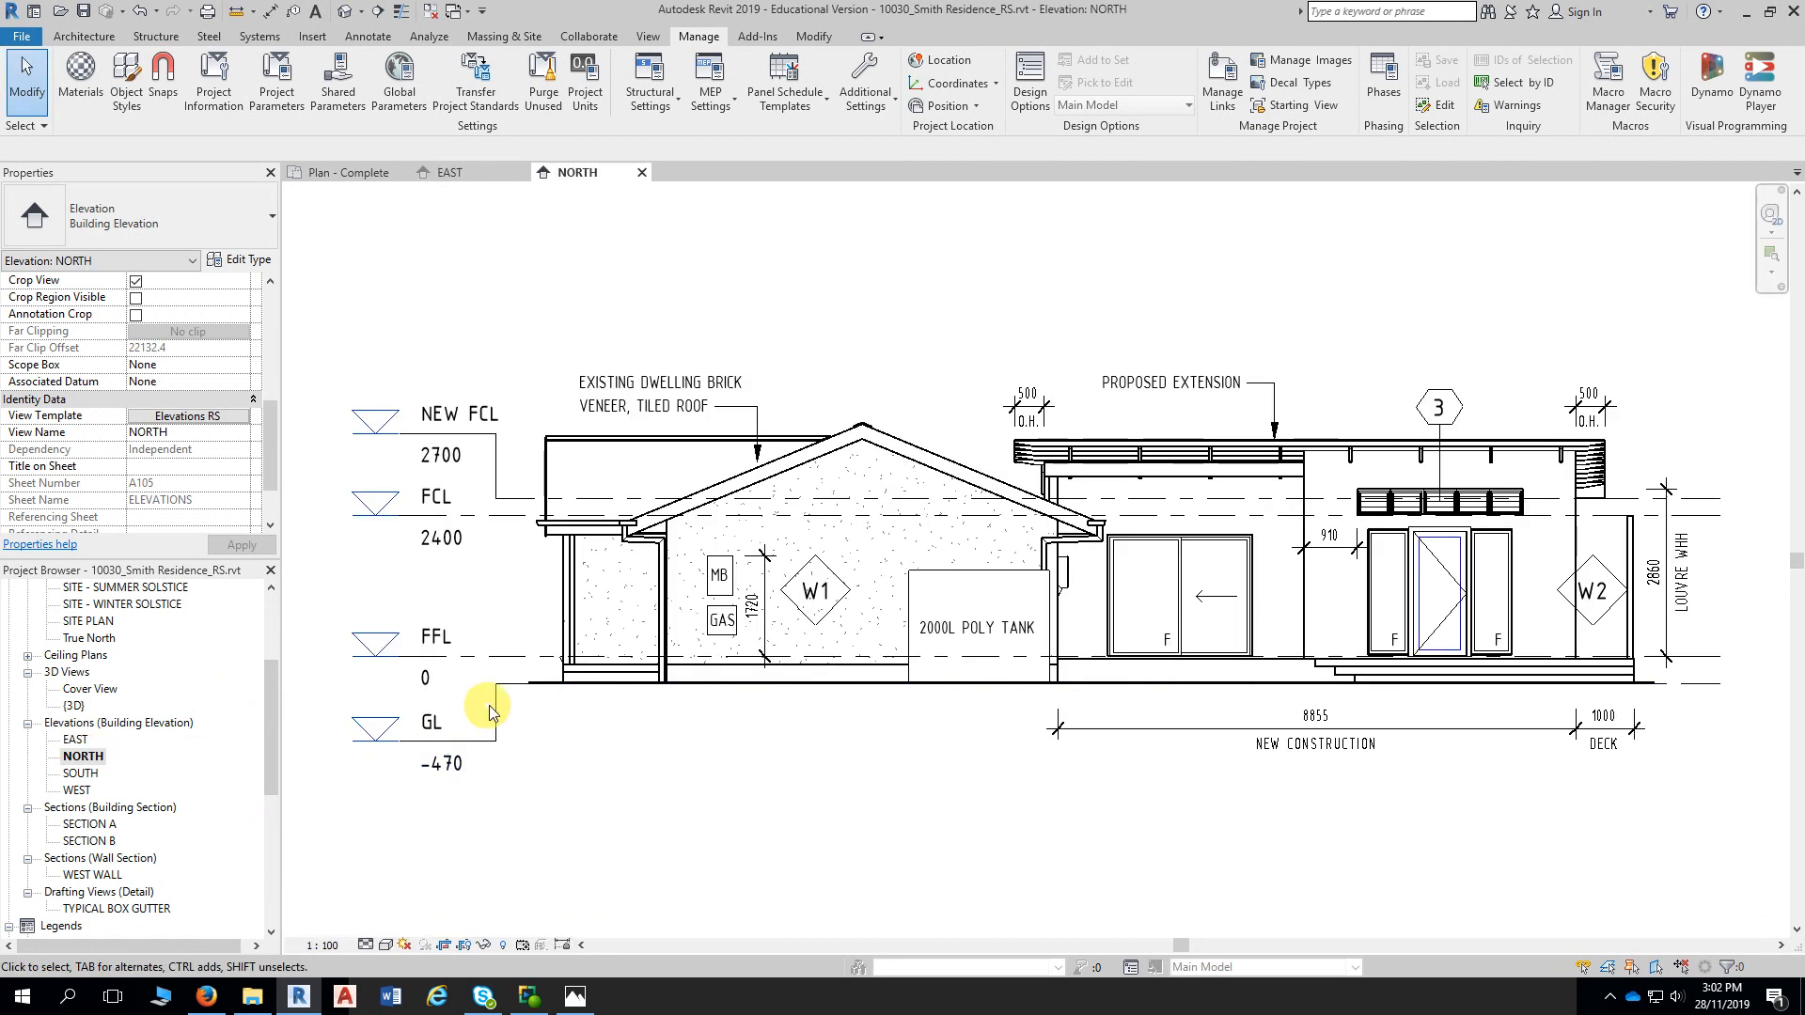
scroll(728, 800, up, 1)
middle_drag(803, 801, 724, 757)
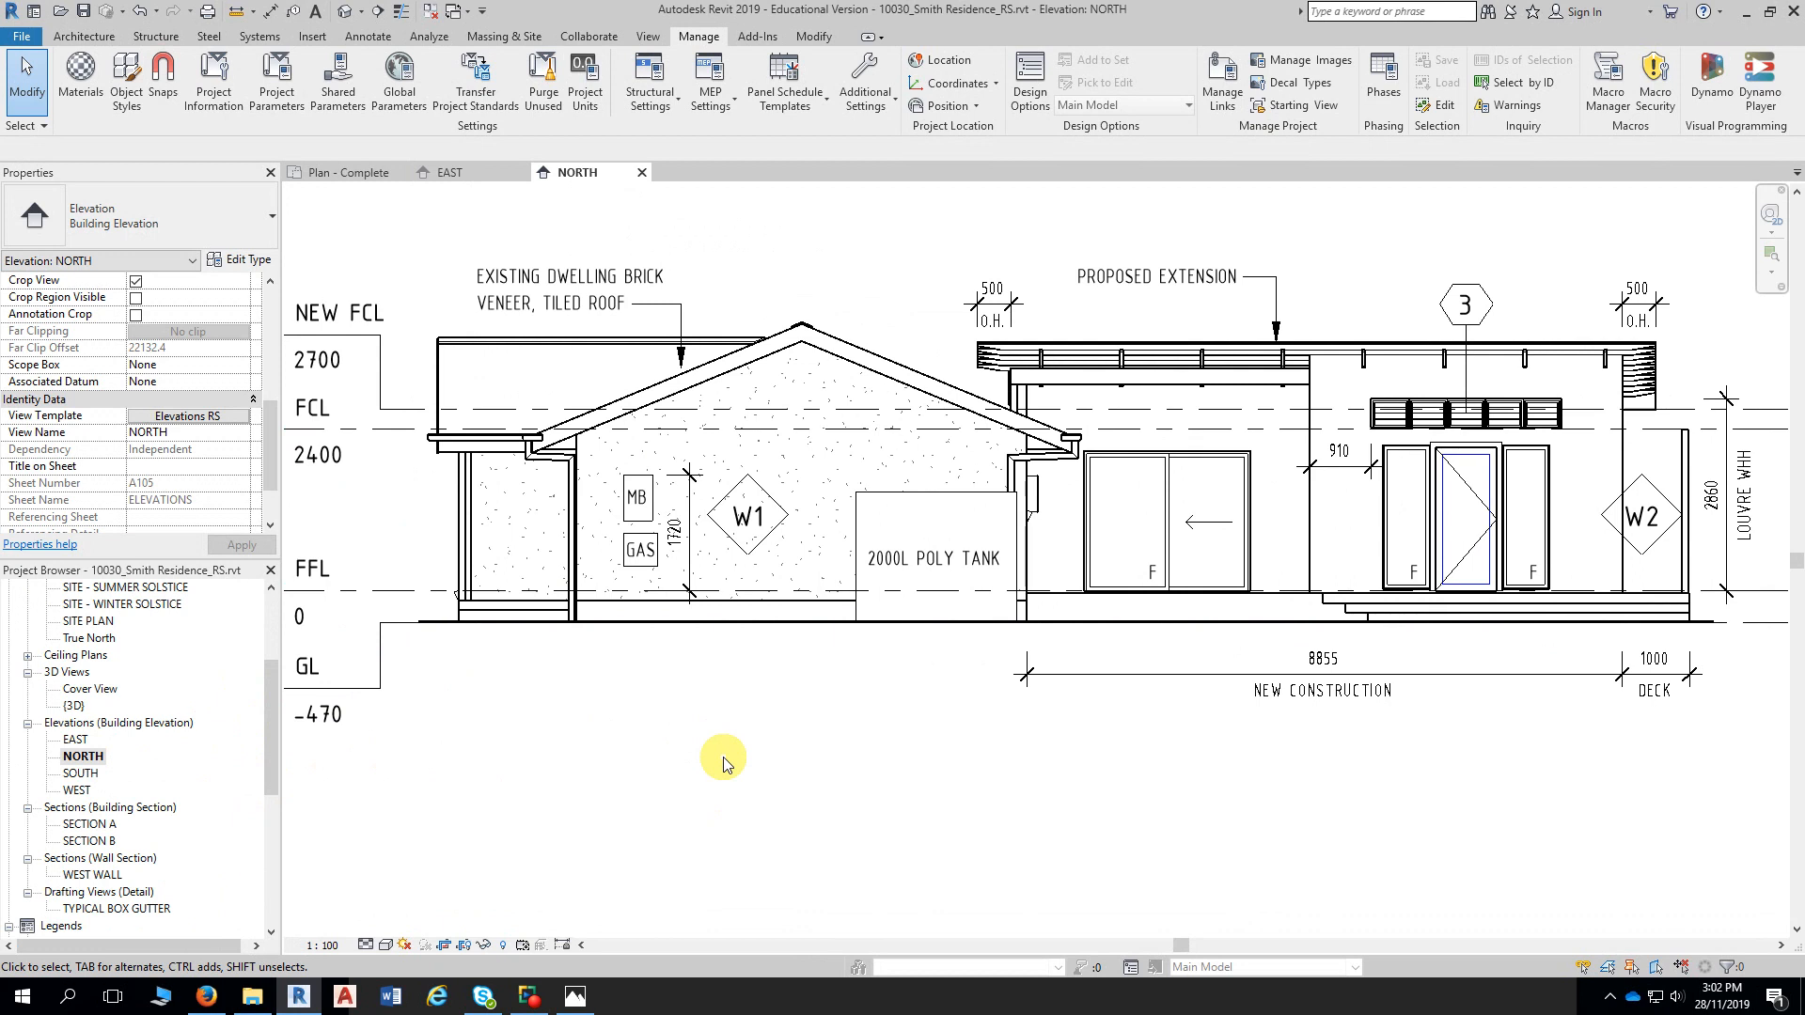
double_click(81, 773)
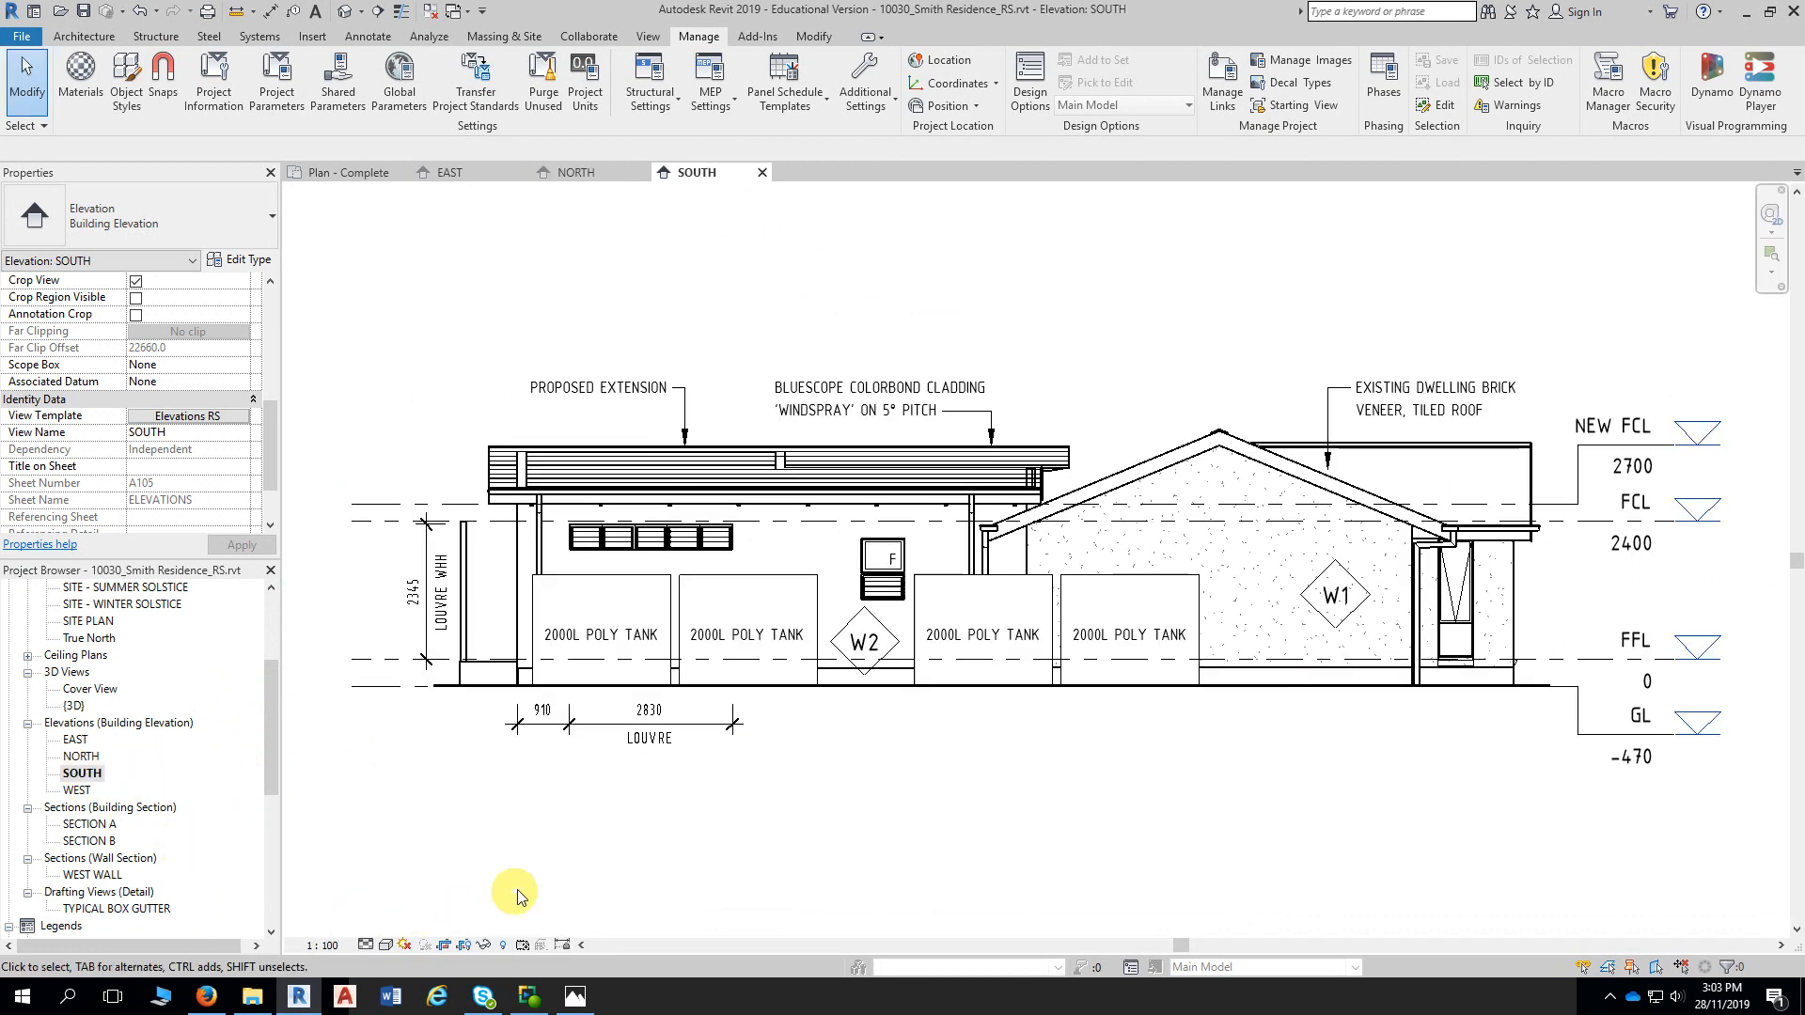
scroll(460, 911, up, 1)
double_click(77, 790)
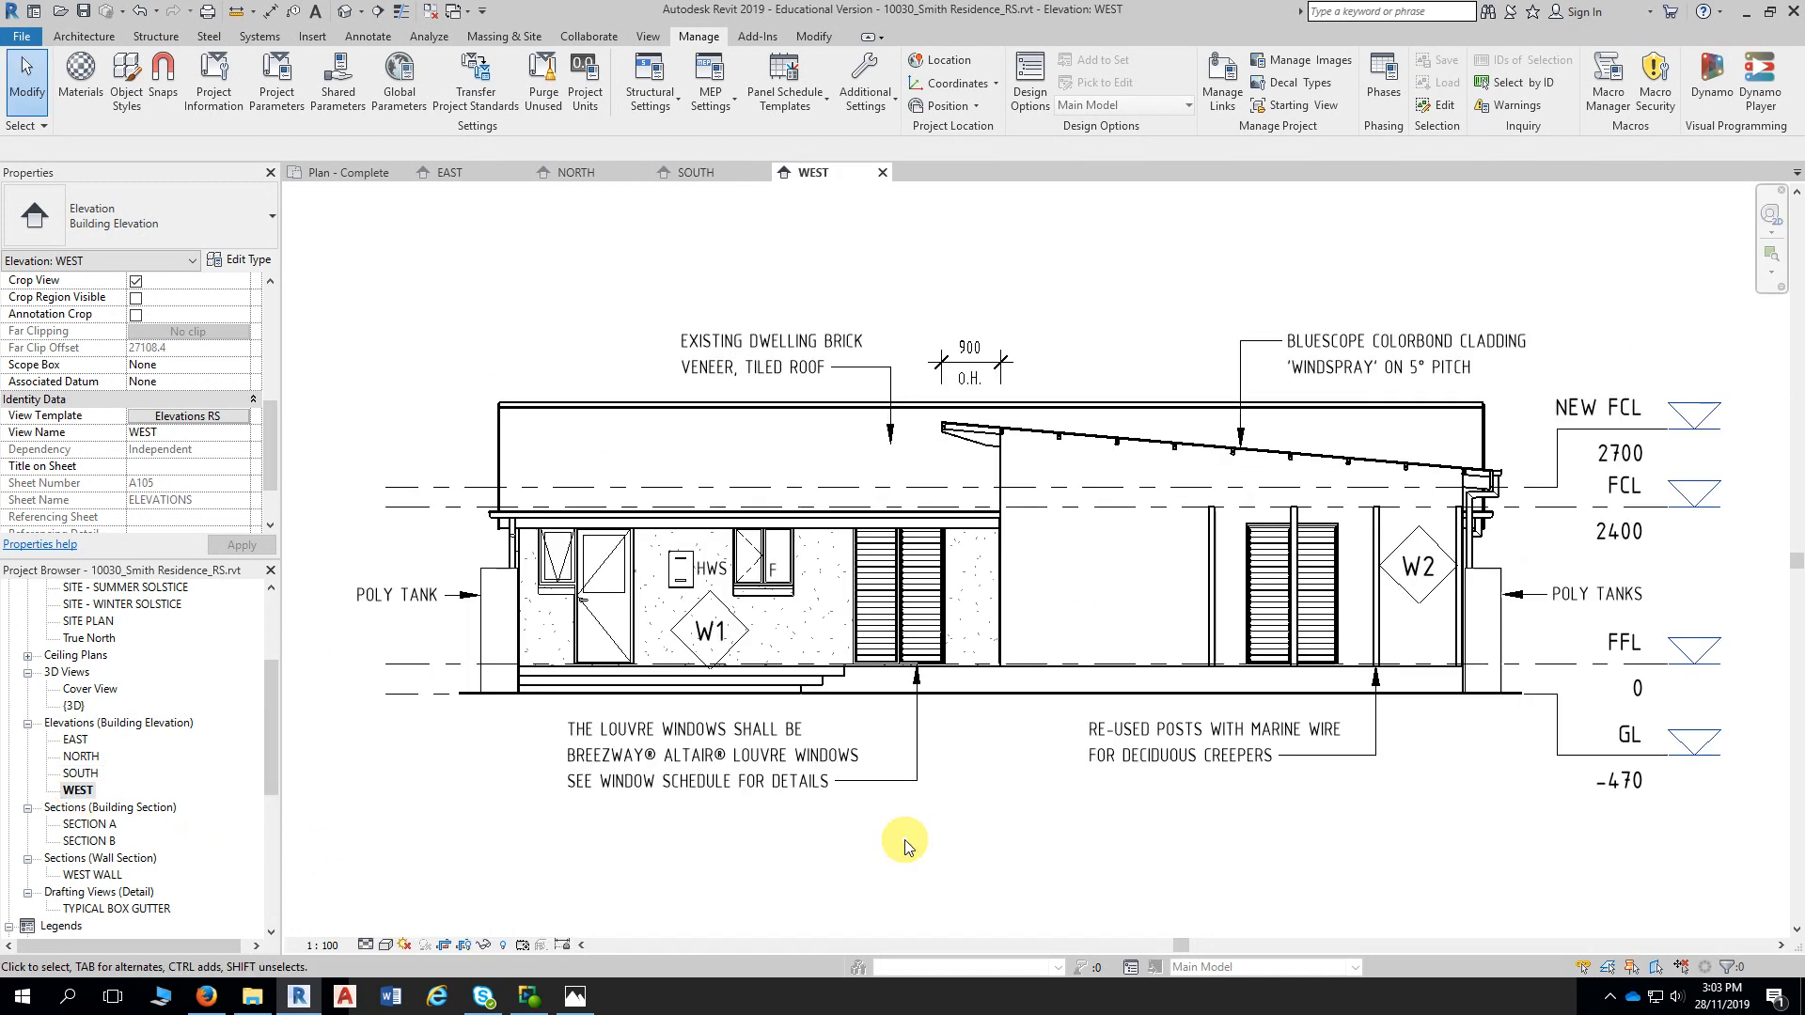
scroll(936, 822, up, 1)
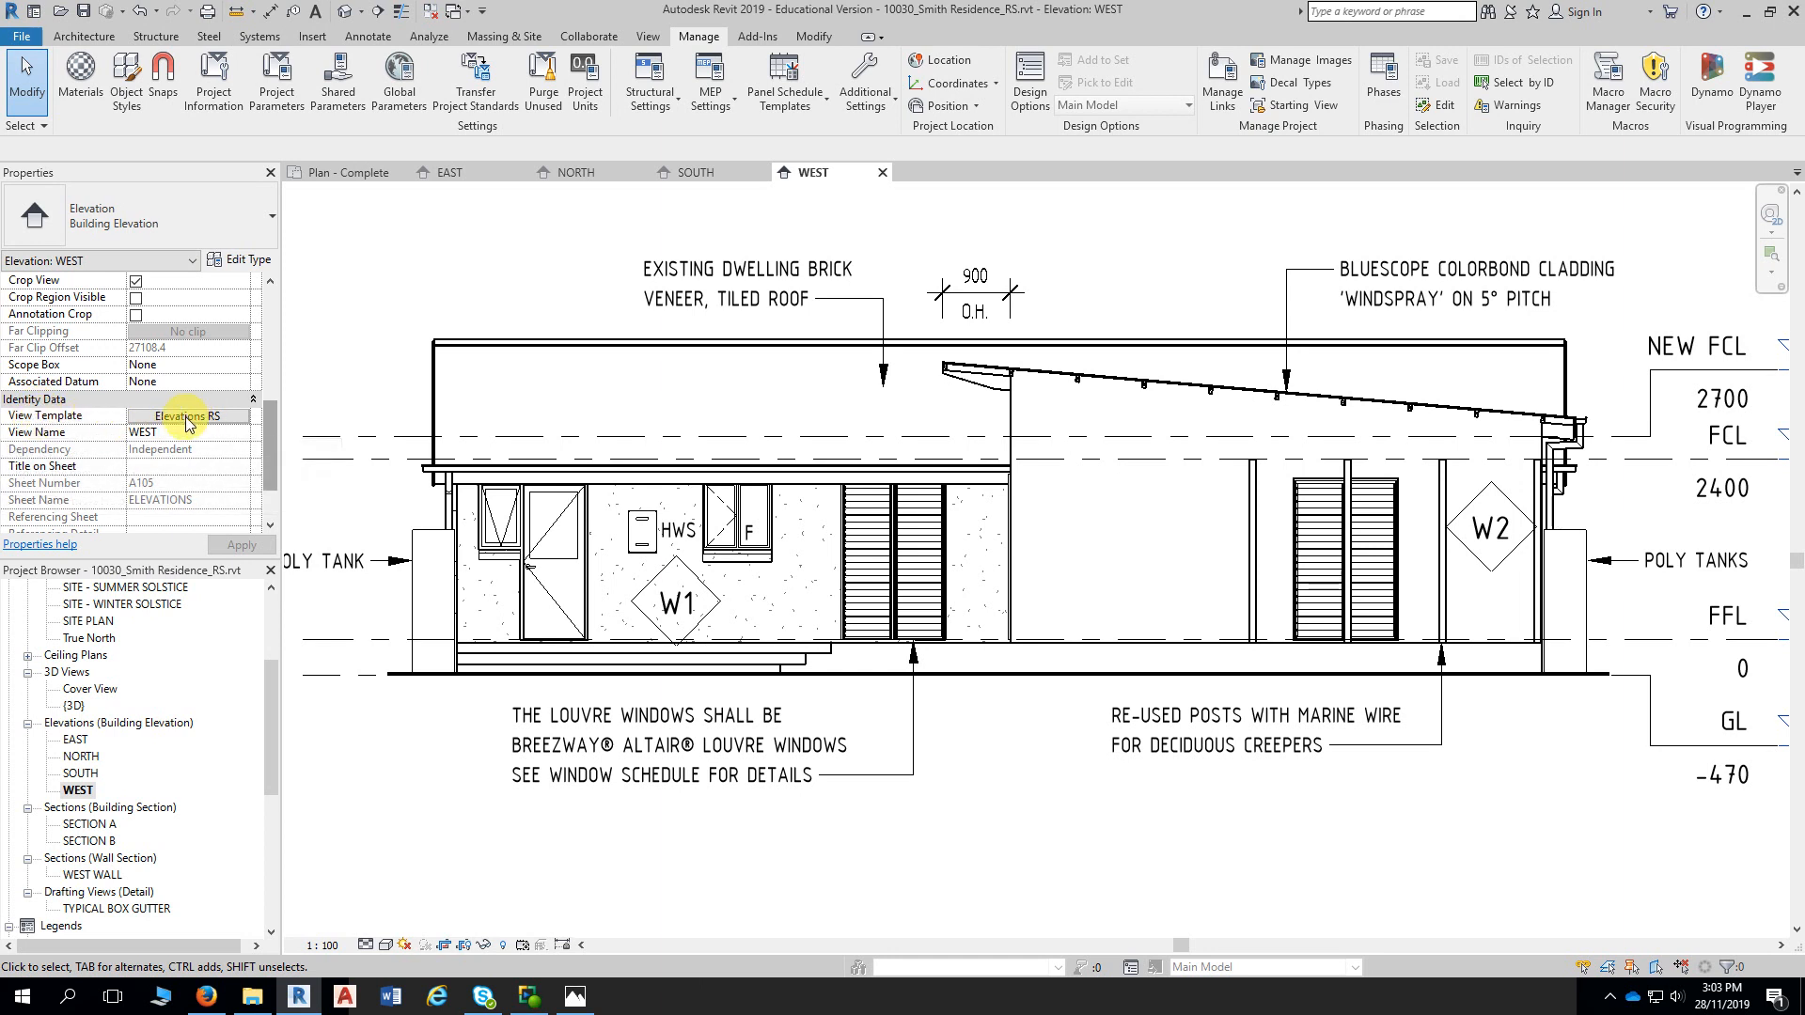
Go through all four building elevations and check which view template each one is assigned
double_click(81, 773)
double_click(81, 756)
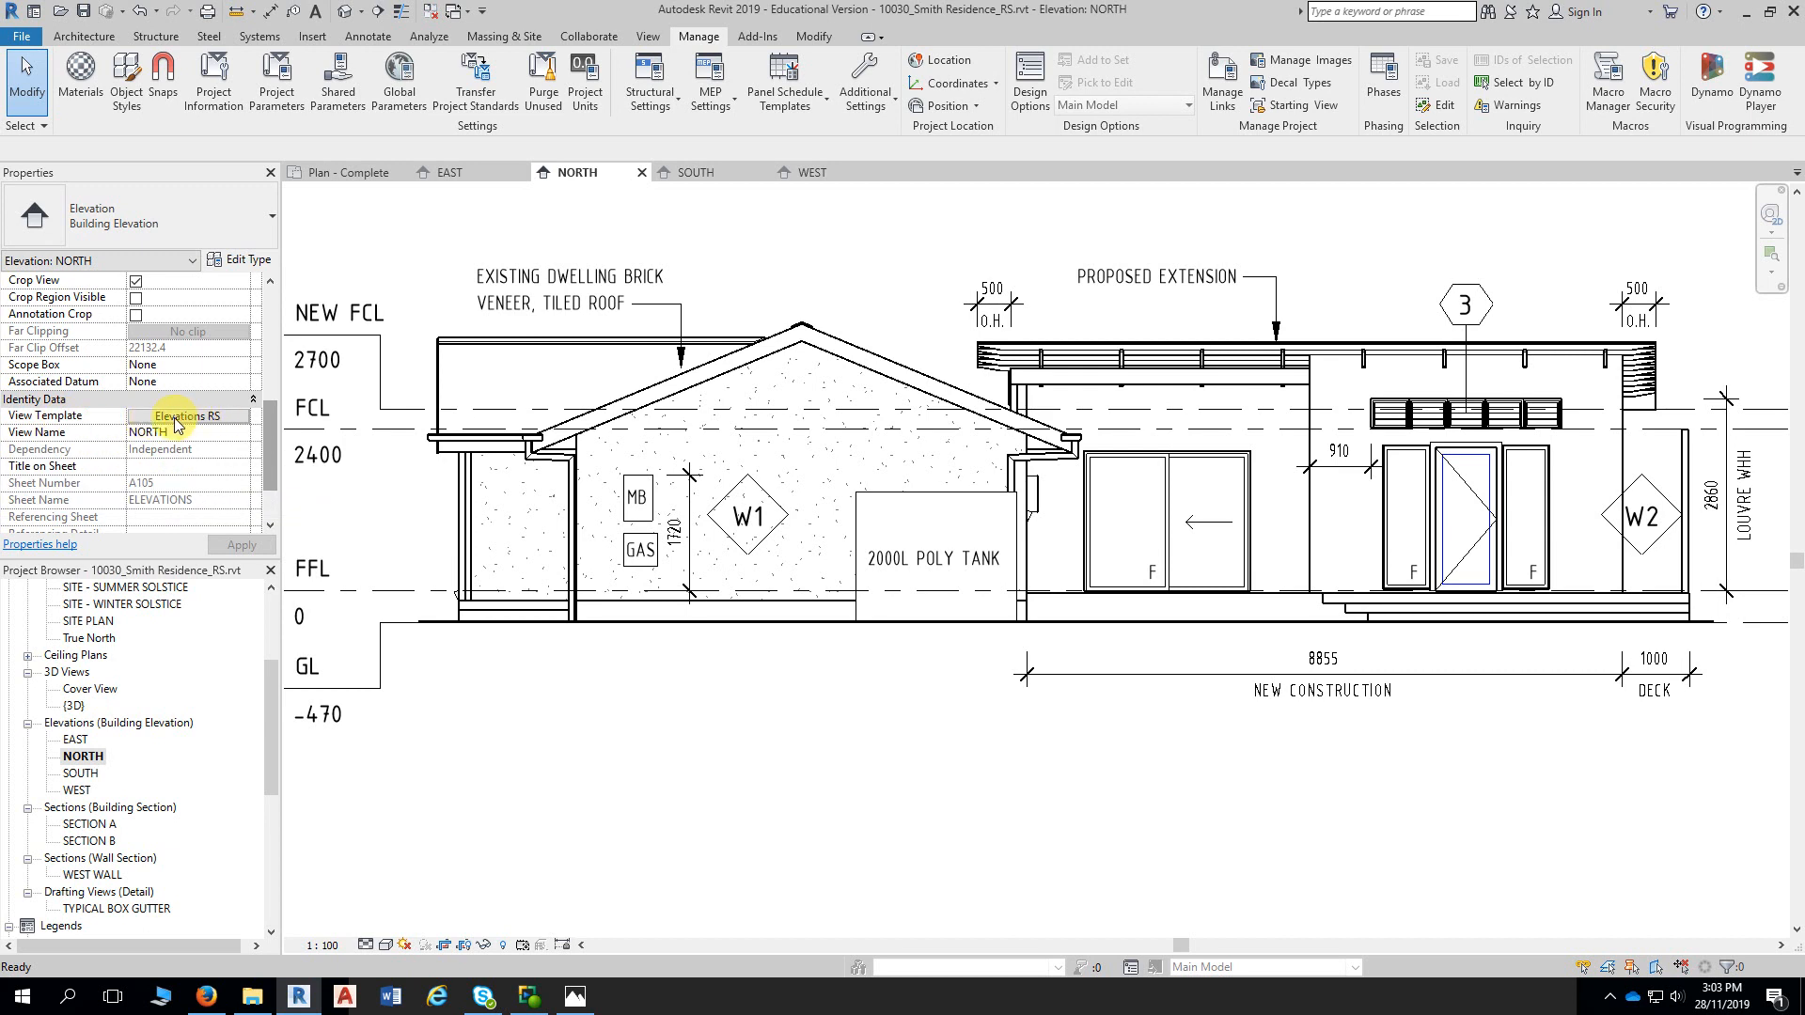
double_click(76, 739)
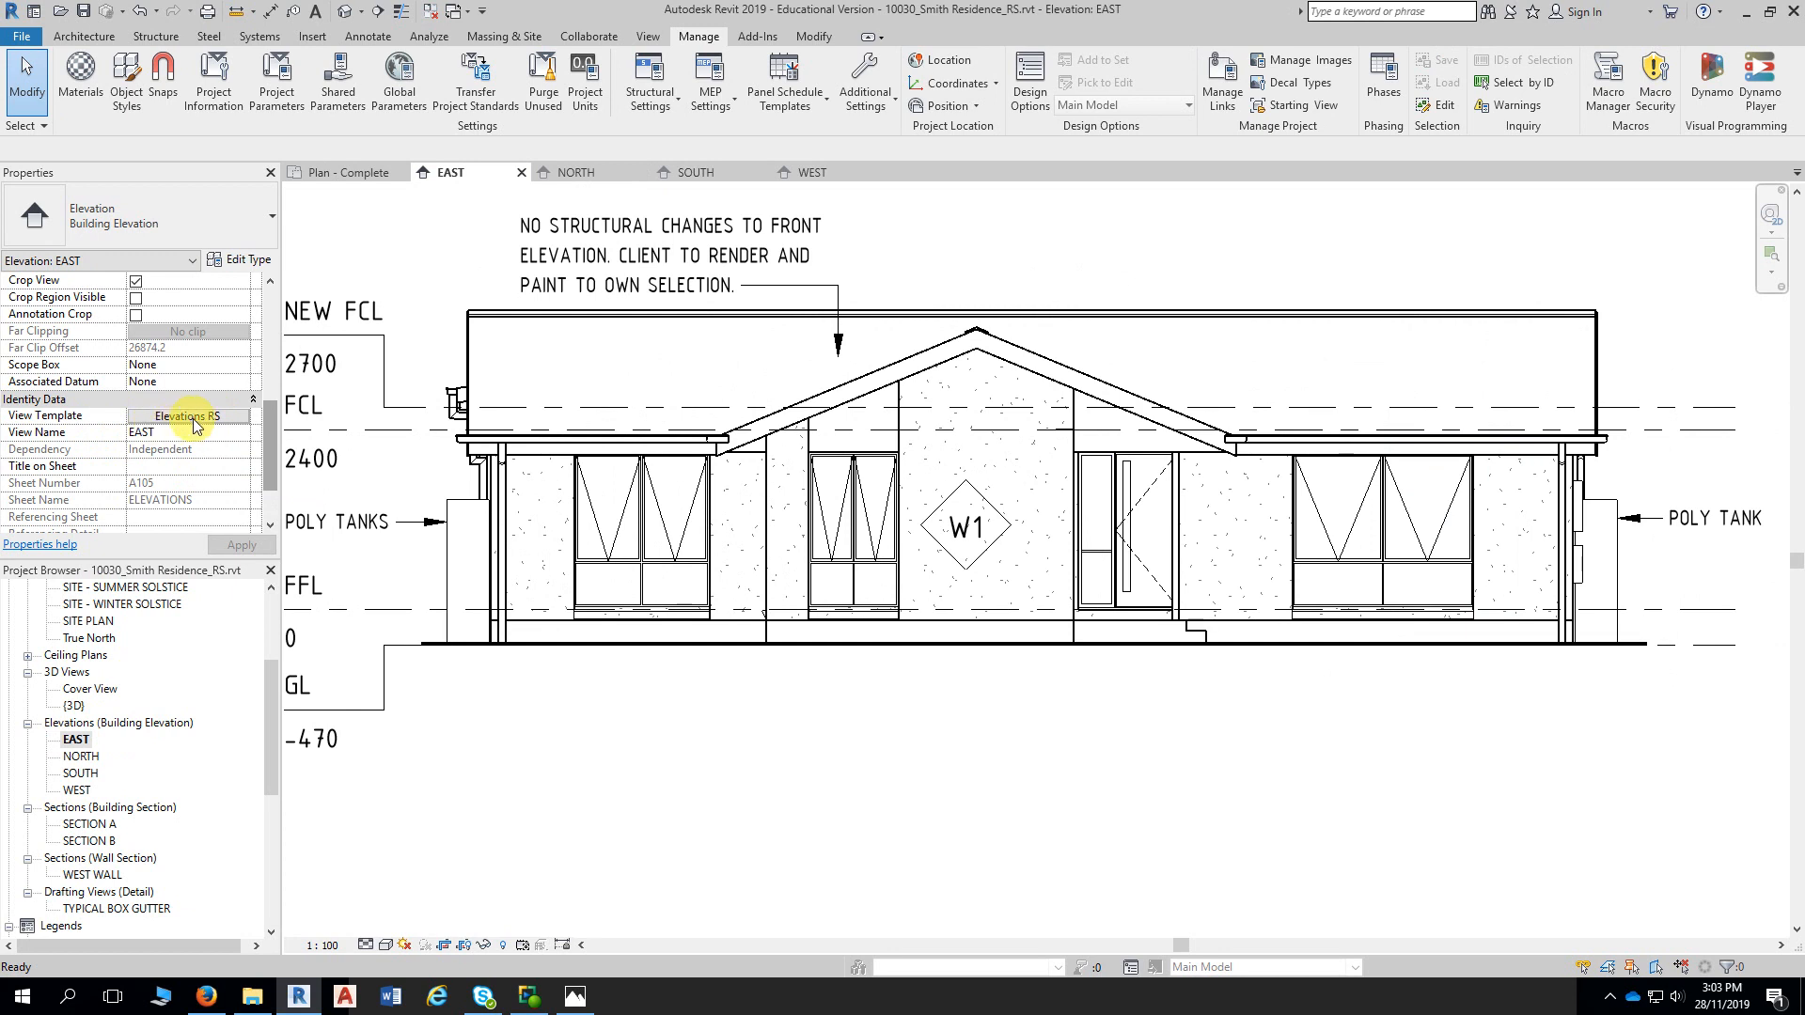
double_click(82, 757)
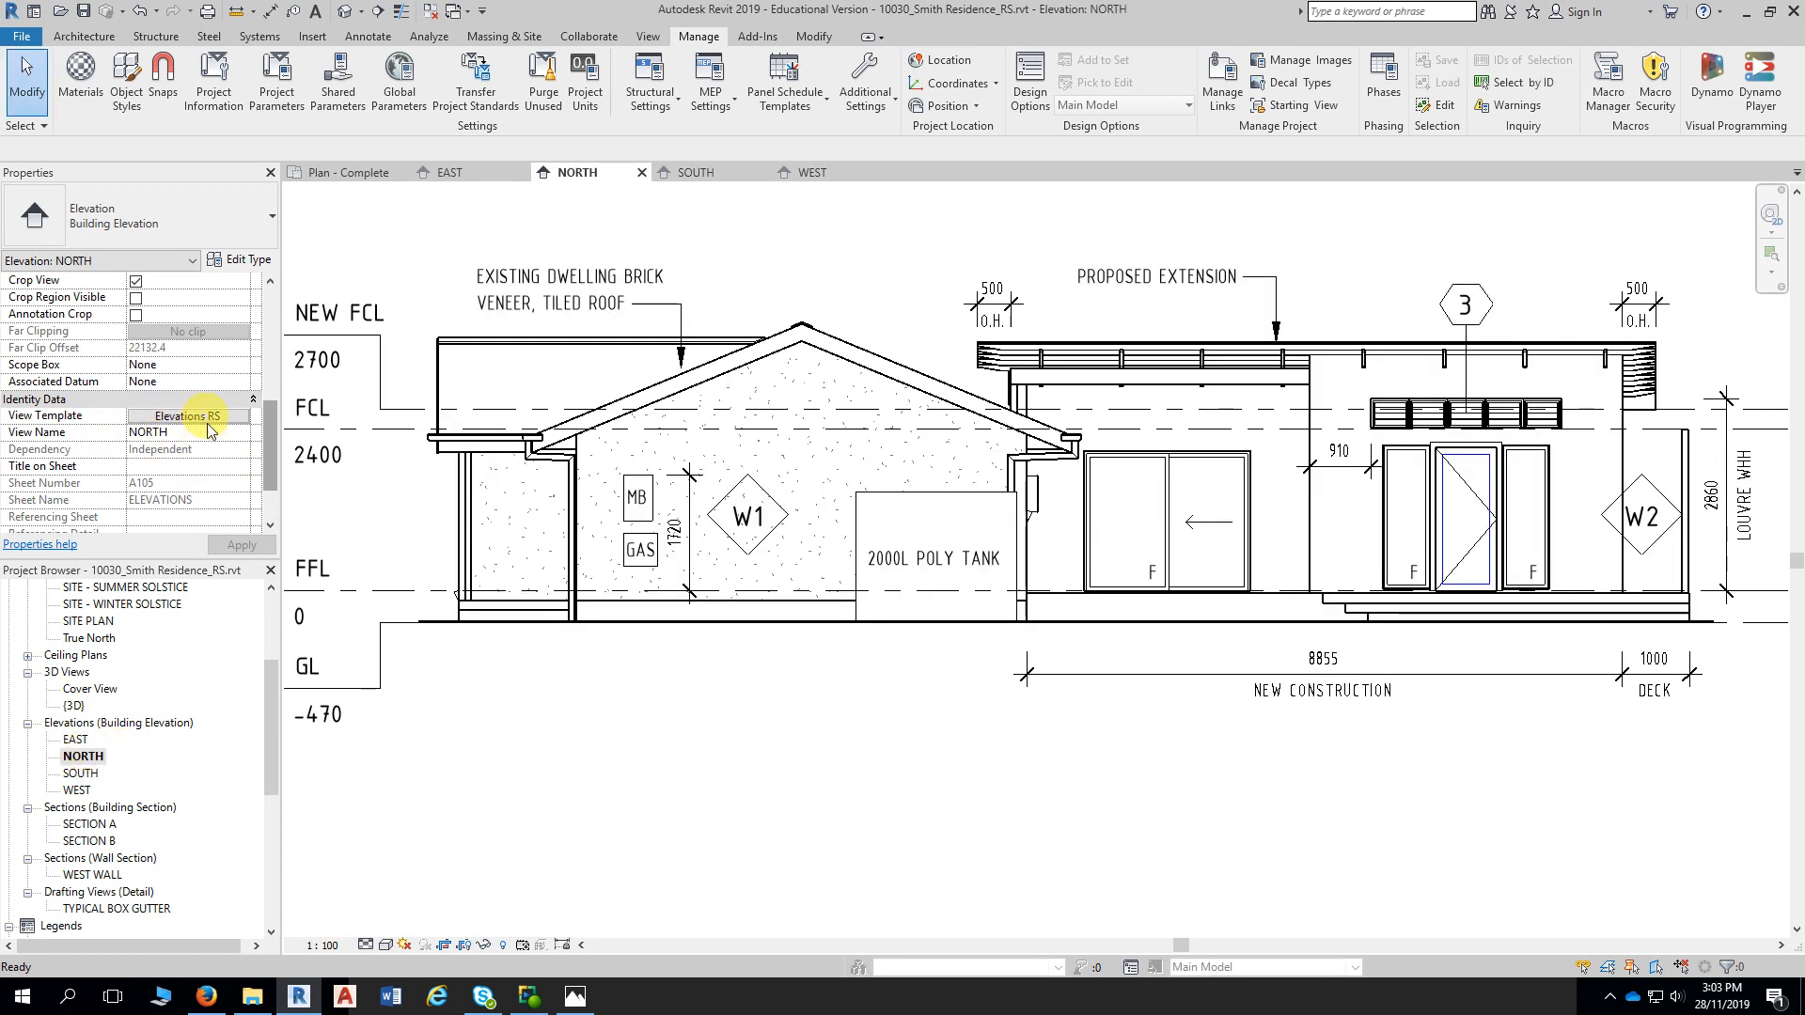
double_click(83, 773)
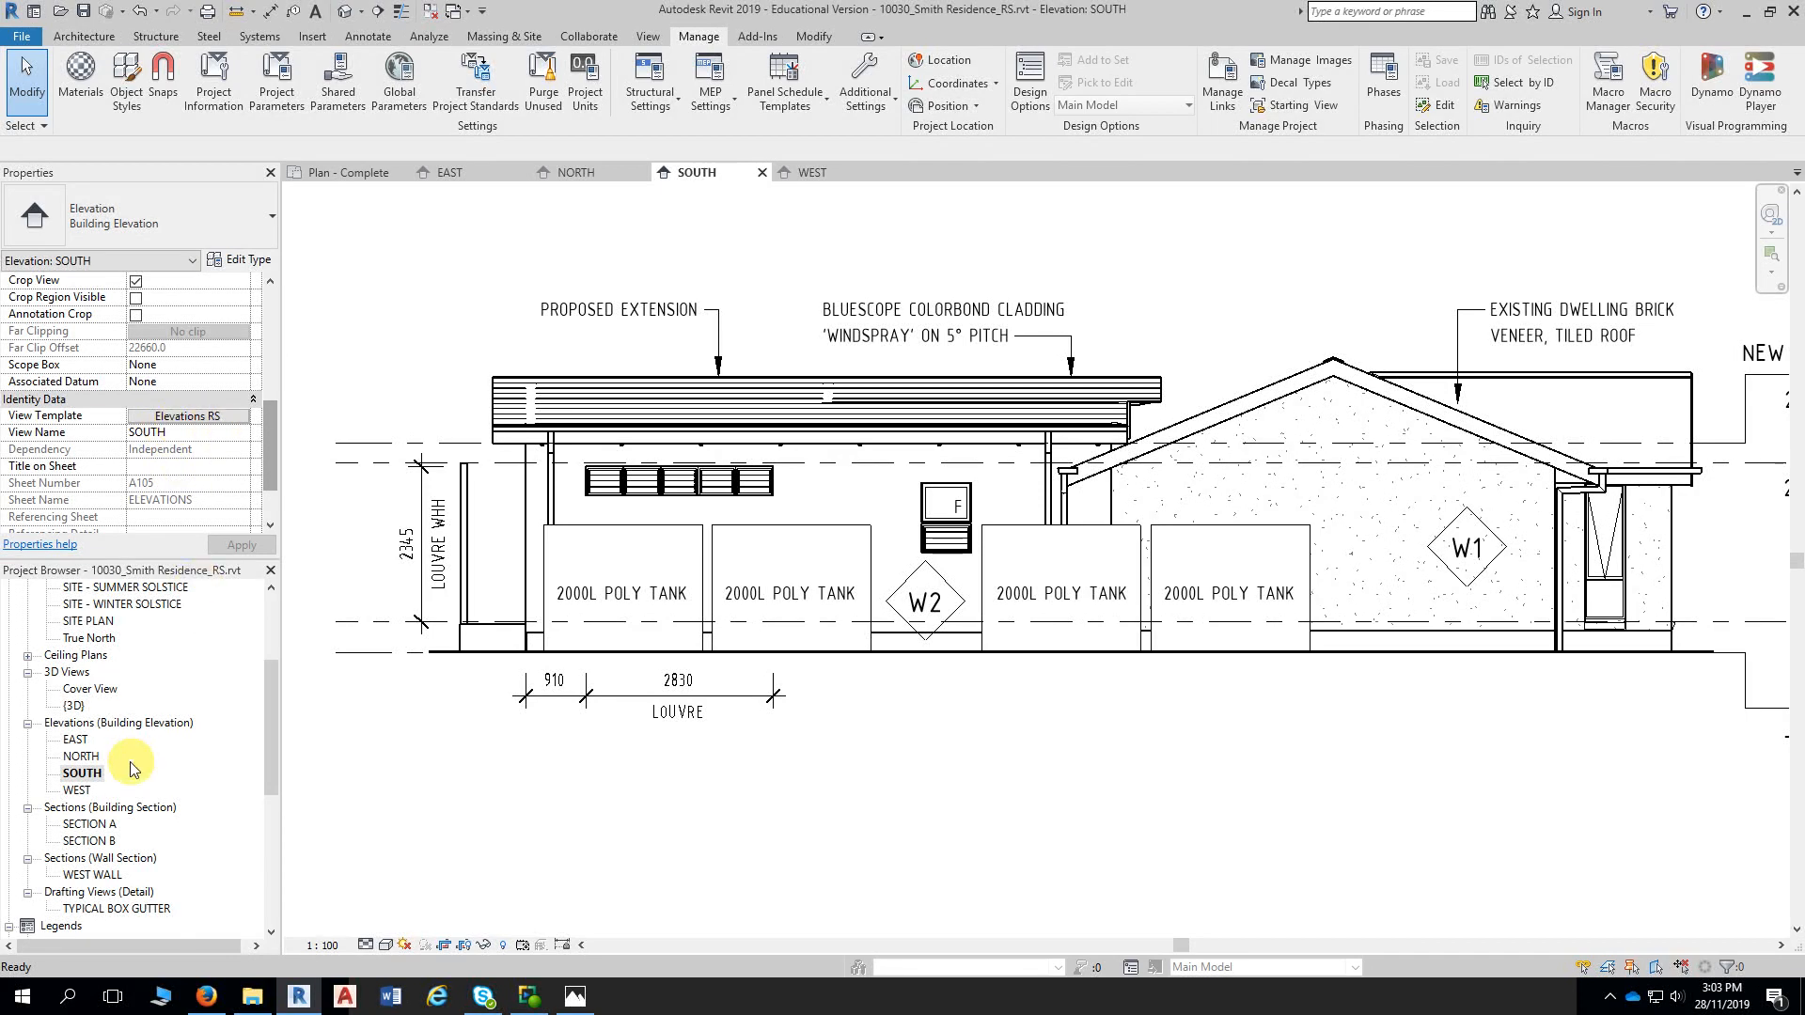
double_click(77, 791)
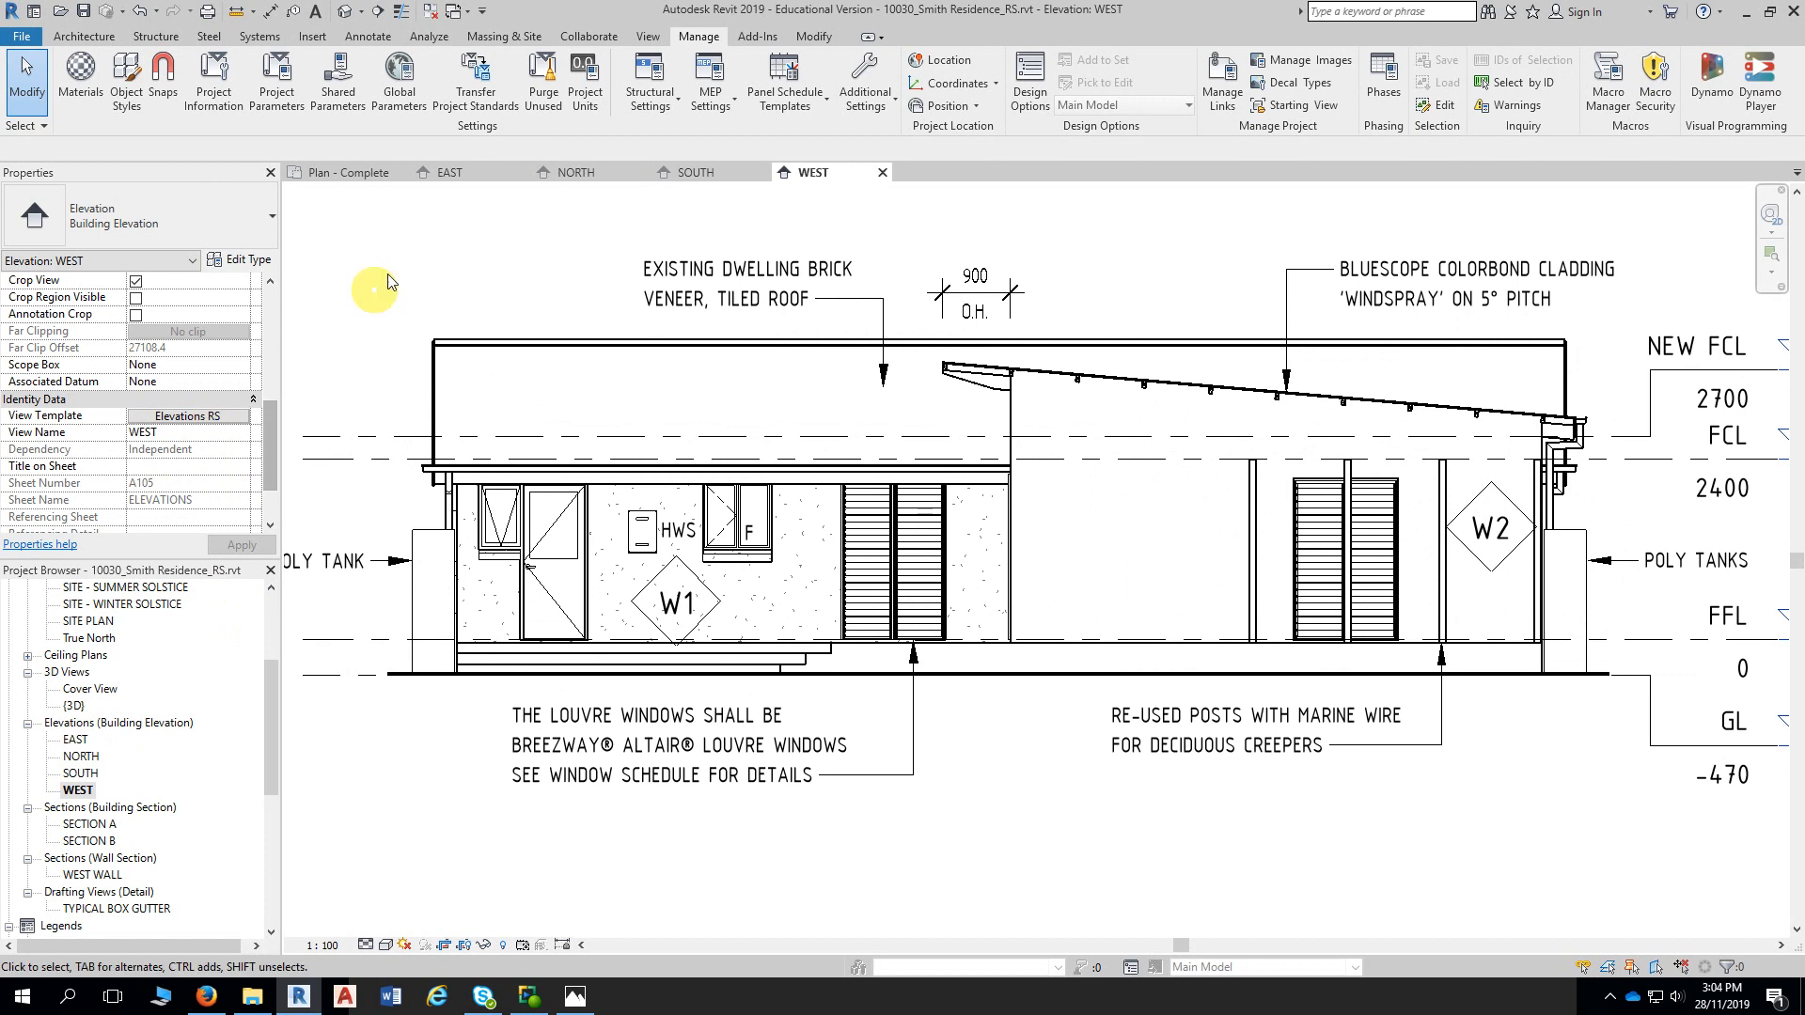
Close the inactive views and inspect the linework of the WEST and SOUTH building elevations
click(430, 12)
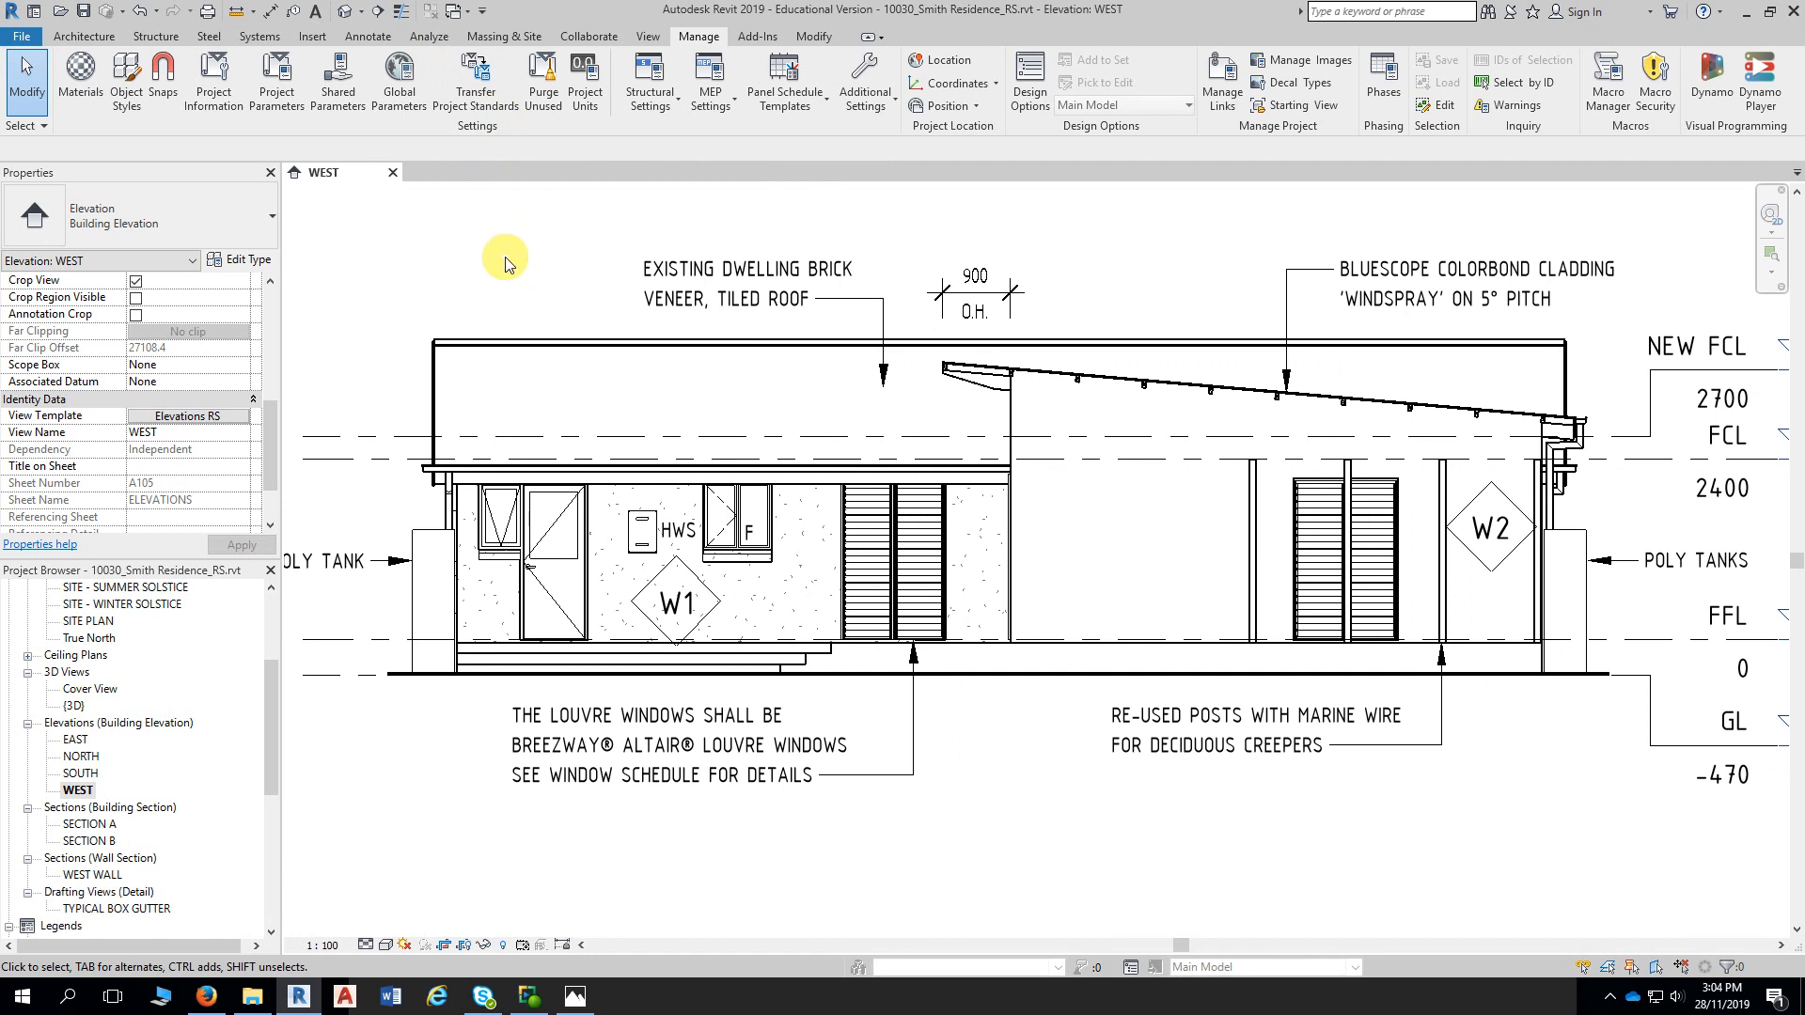
scroll(531, 278, down, 2)
scroll(545, 297, up, 3)
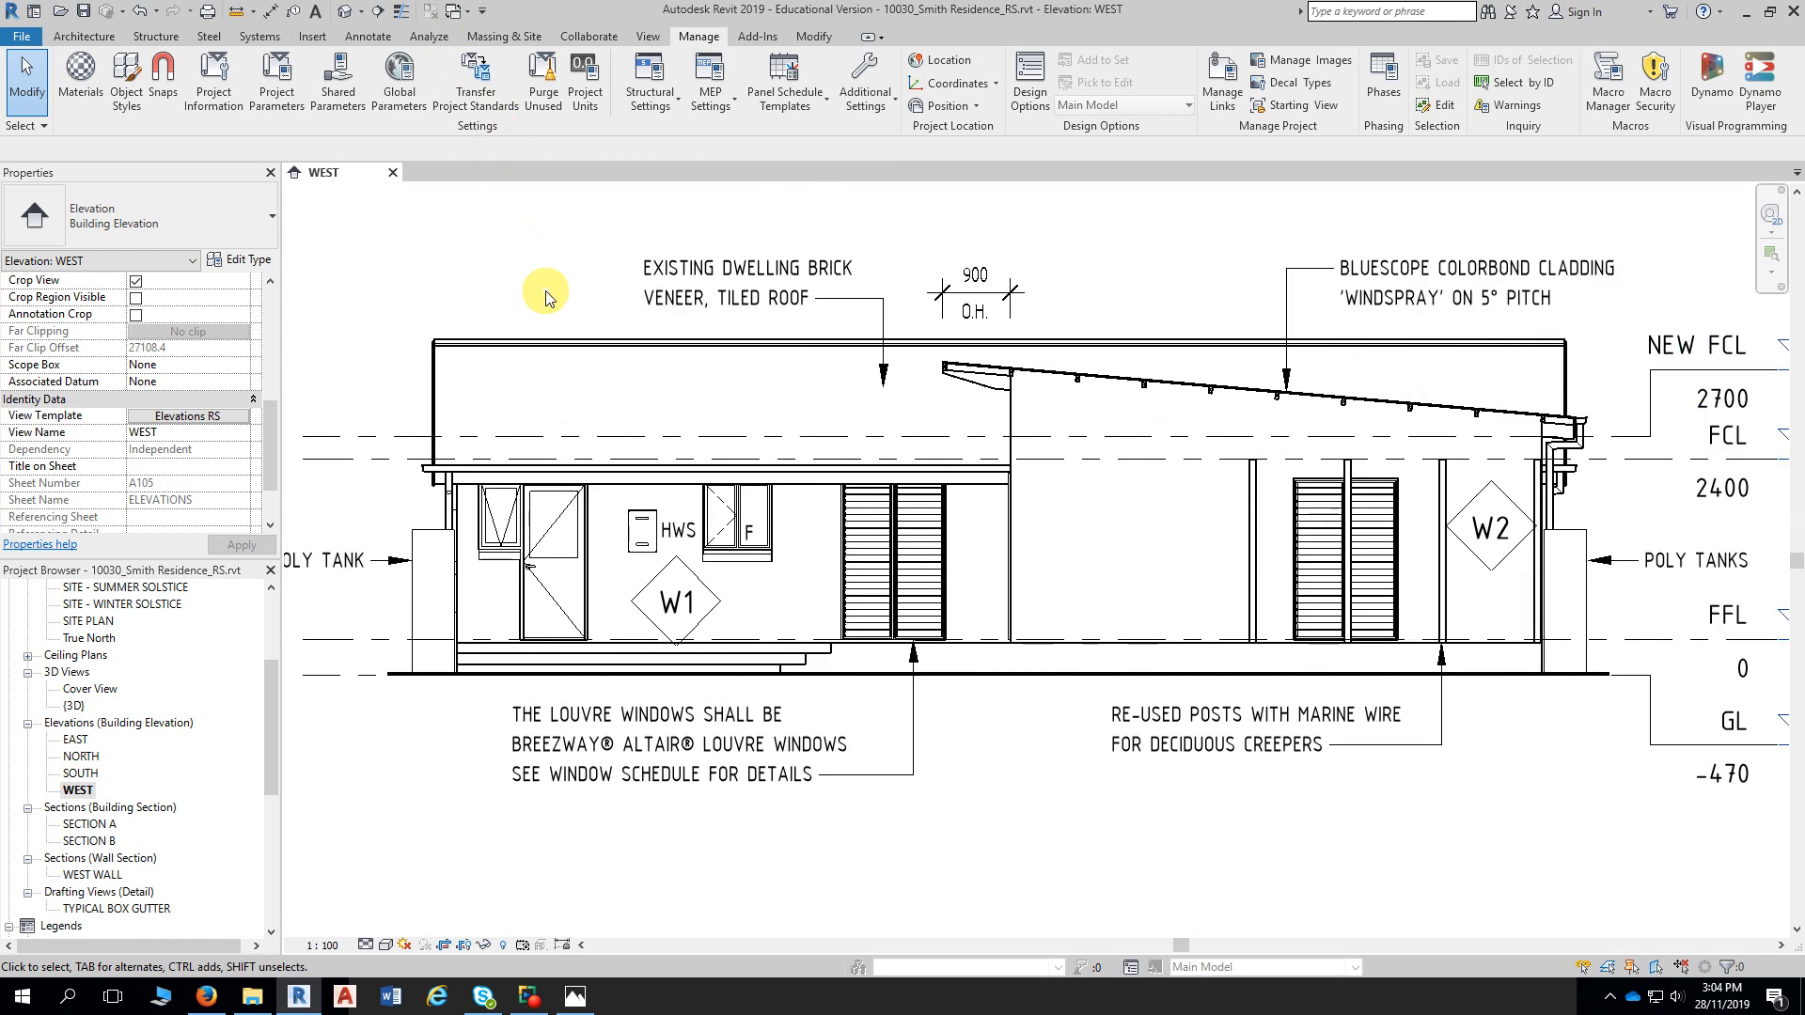
scroll(545, 297, down, 1)
scroll(548, 297, down, 2)
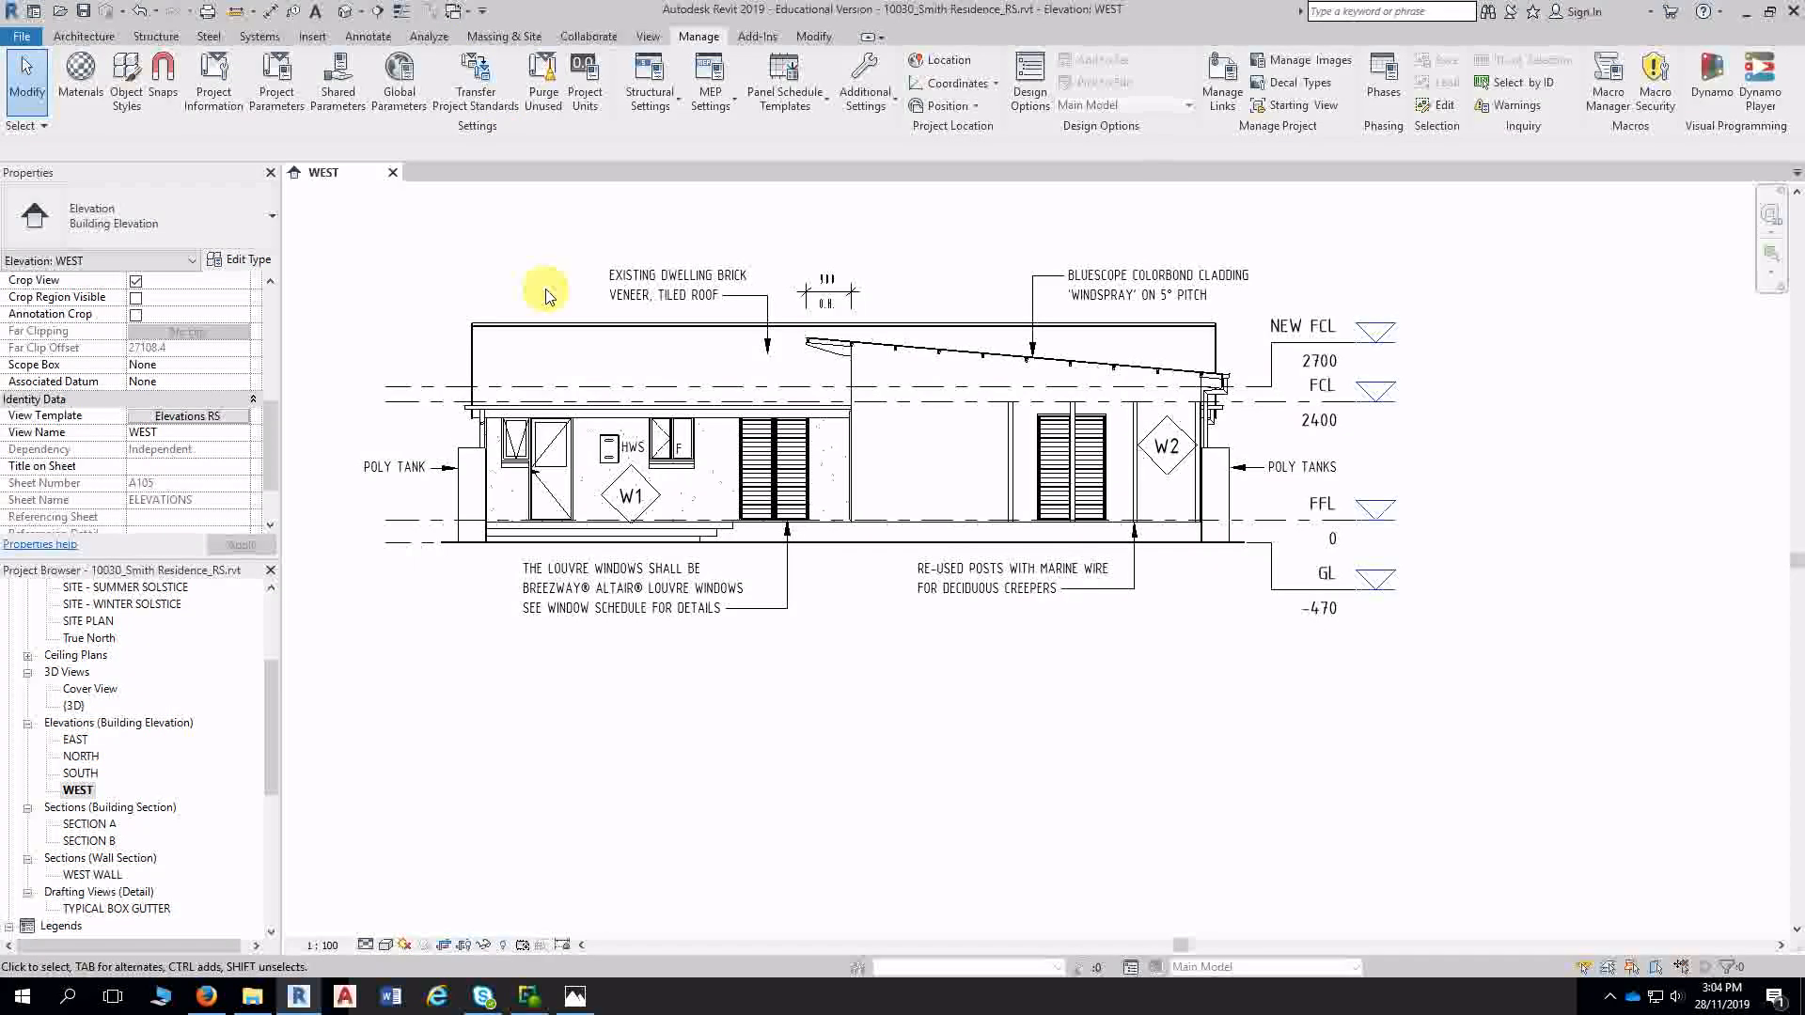
scroll(545, 290, up, 1)
scroll(545, 289, up, 1)
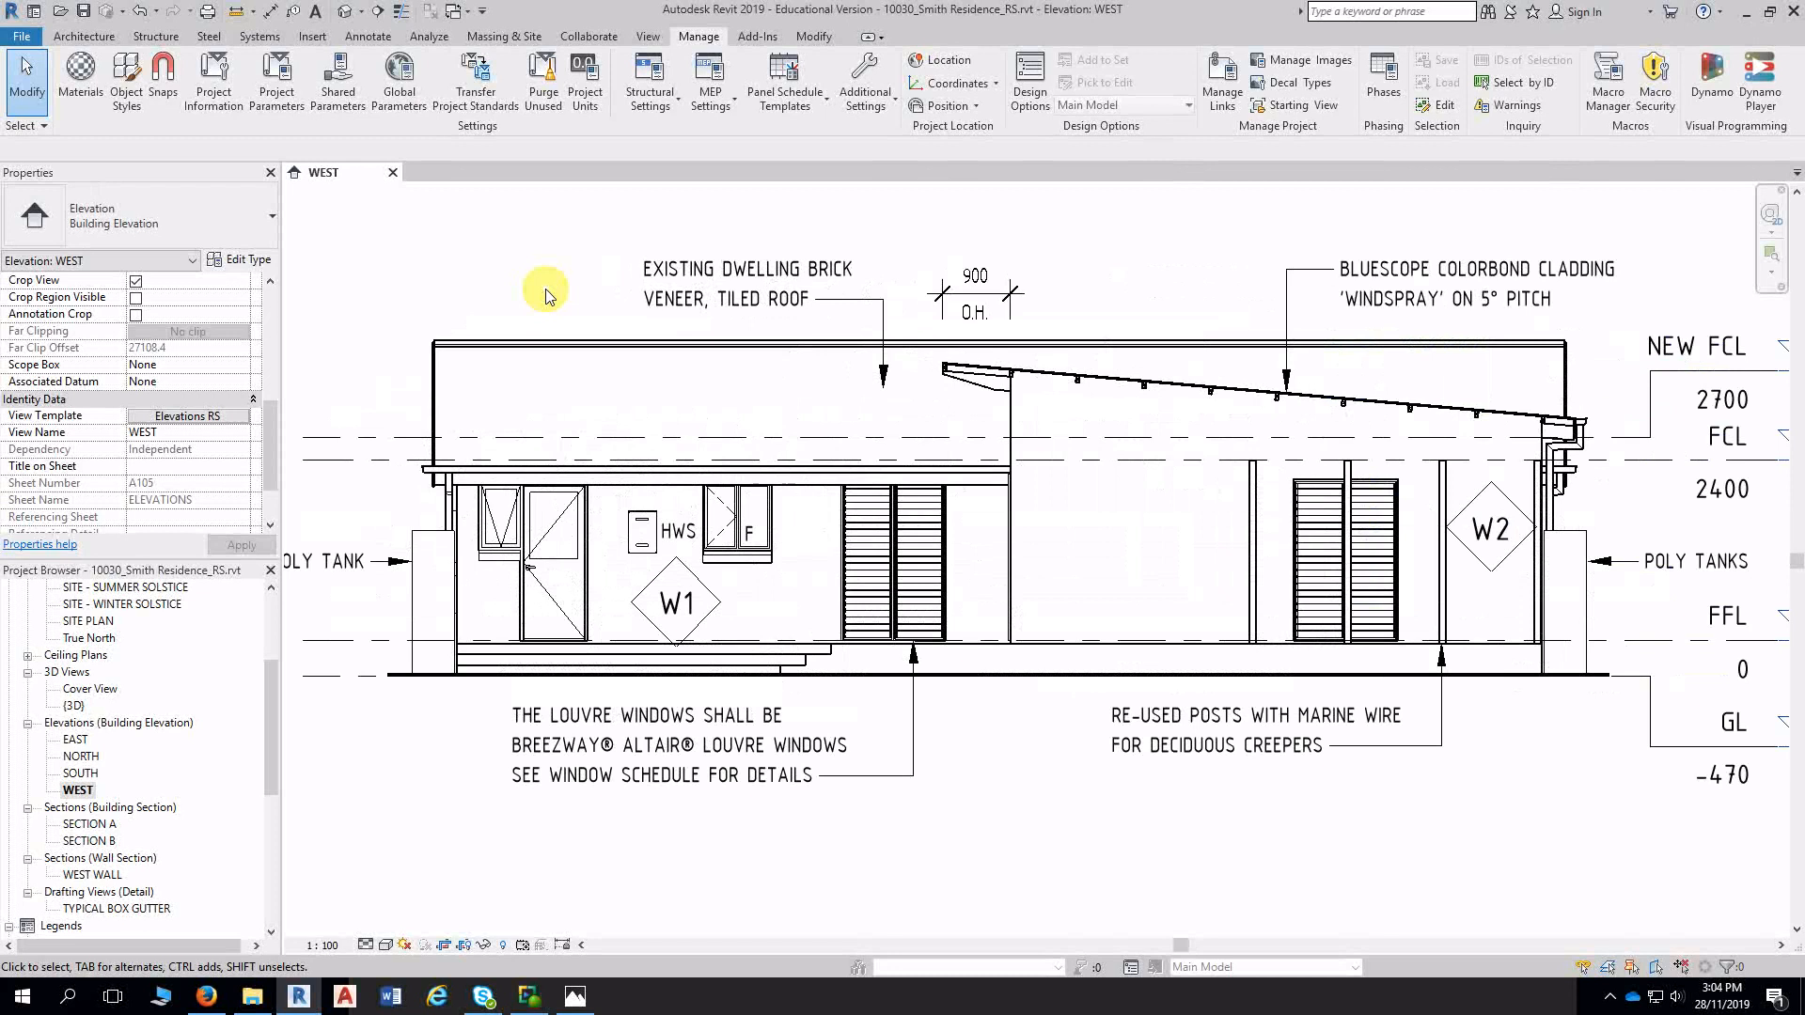
scroll(499, 268, up, 1)
middle_drag(527, 270, 489, 260)
scroll(494, 280, up, 1)
scroll(495, 284, up, 1)
scroll(484, 273, down, 2)
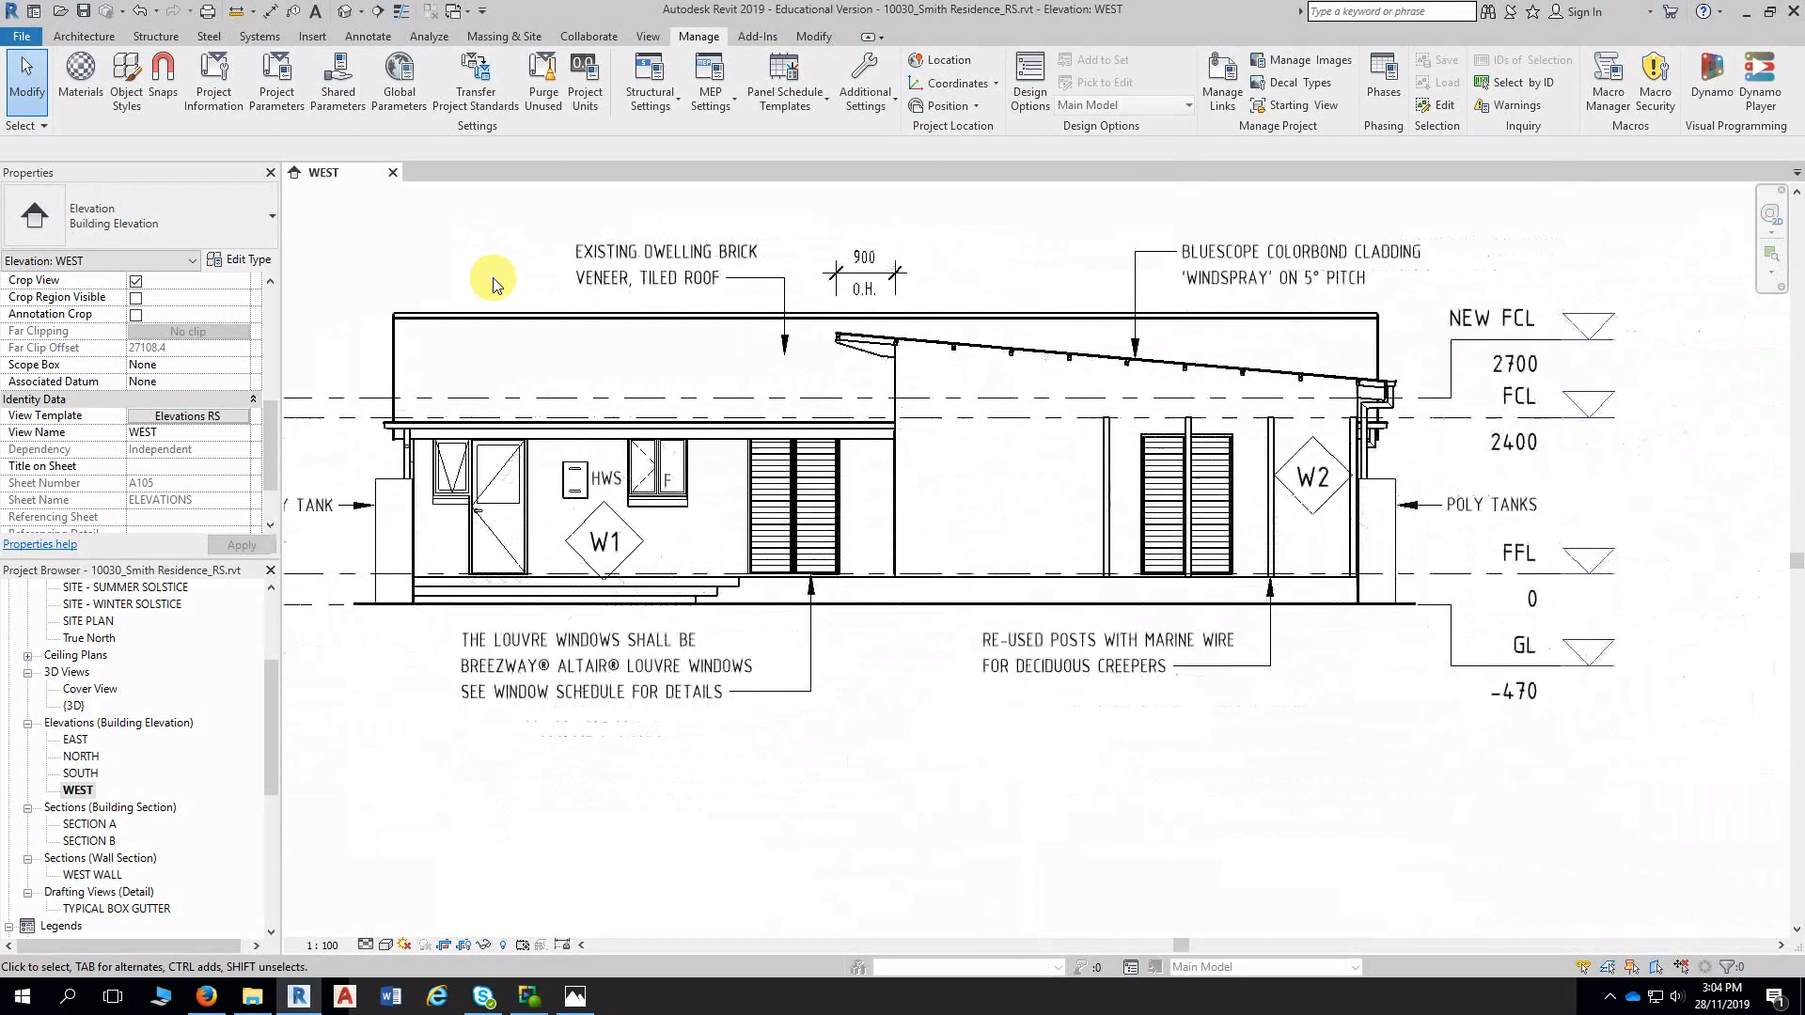
scroll(535, 299, down, 2)
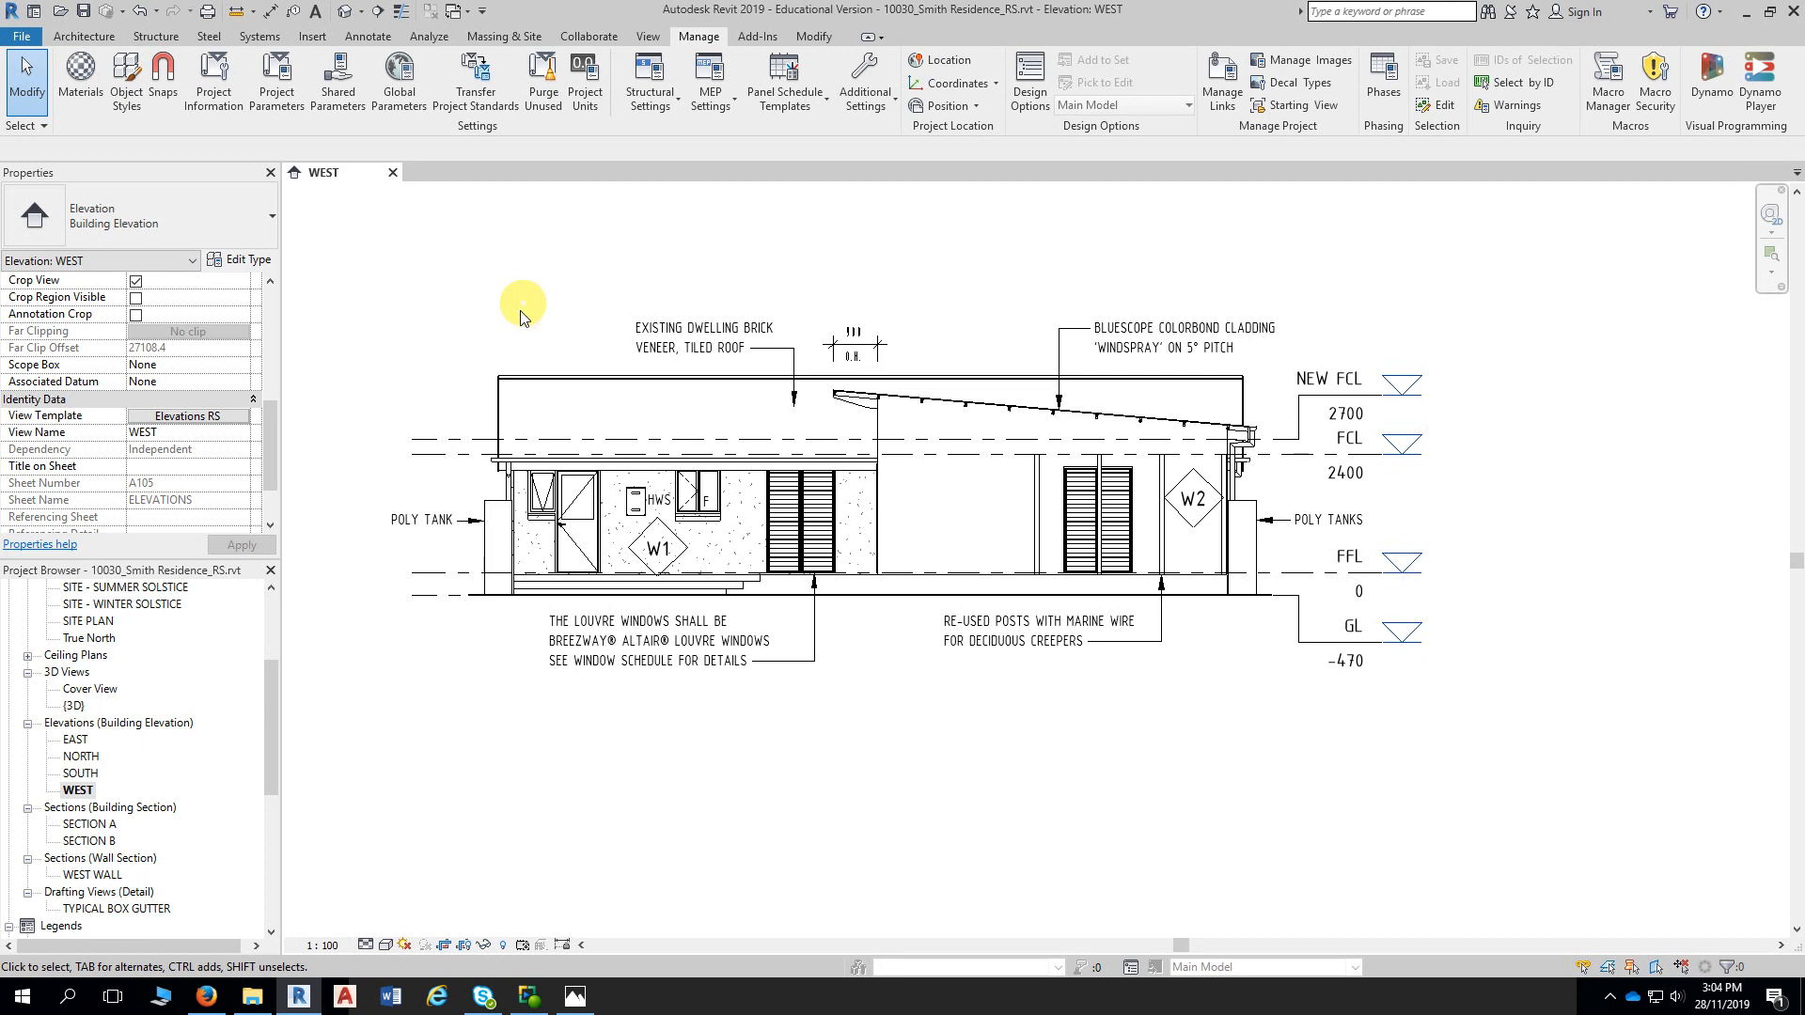
double_click(90, 773)
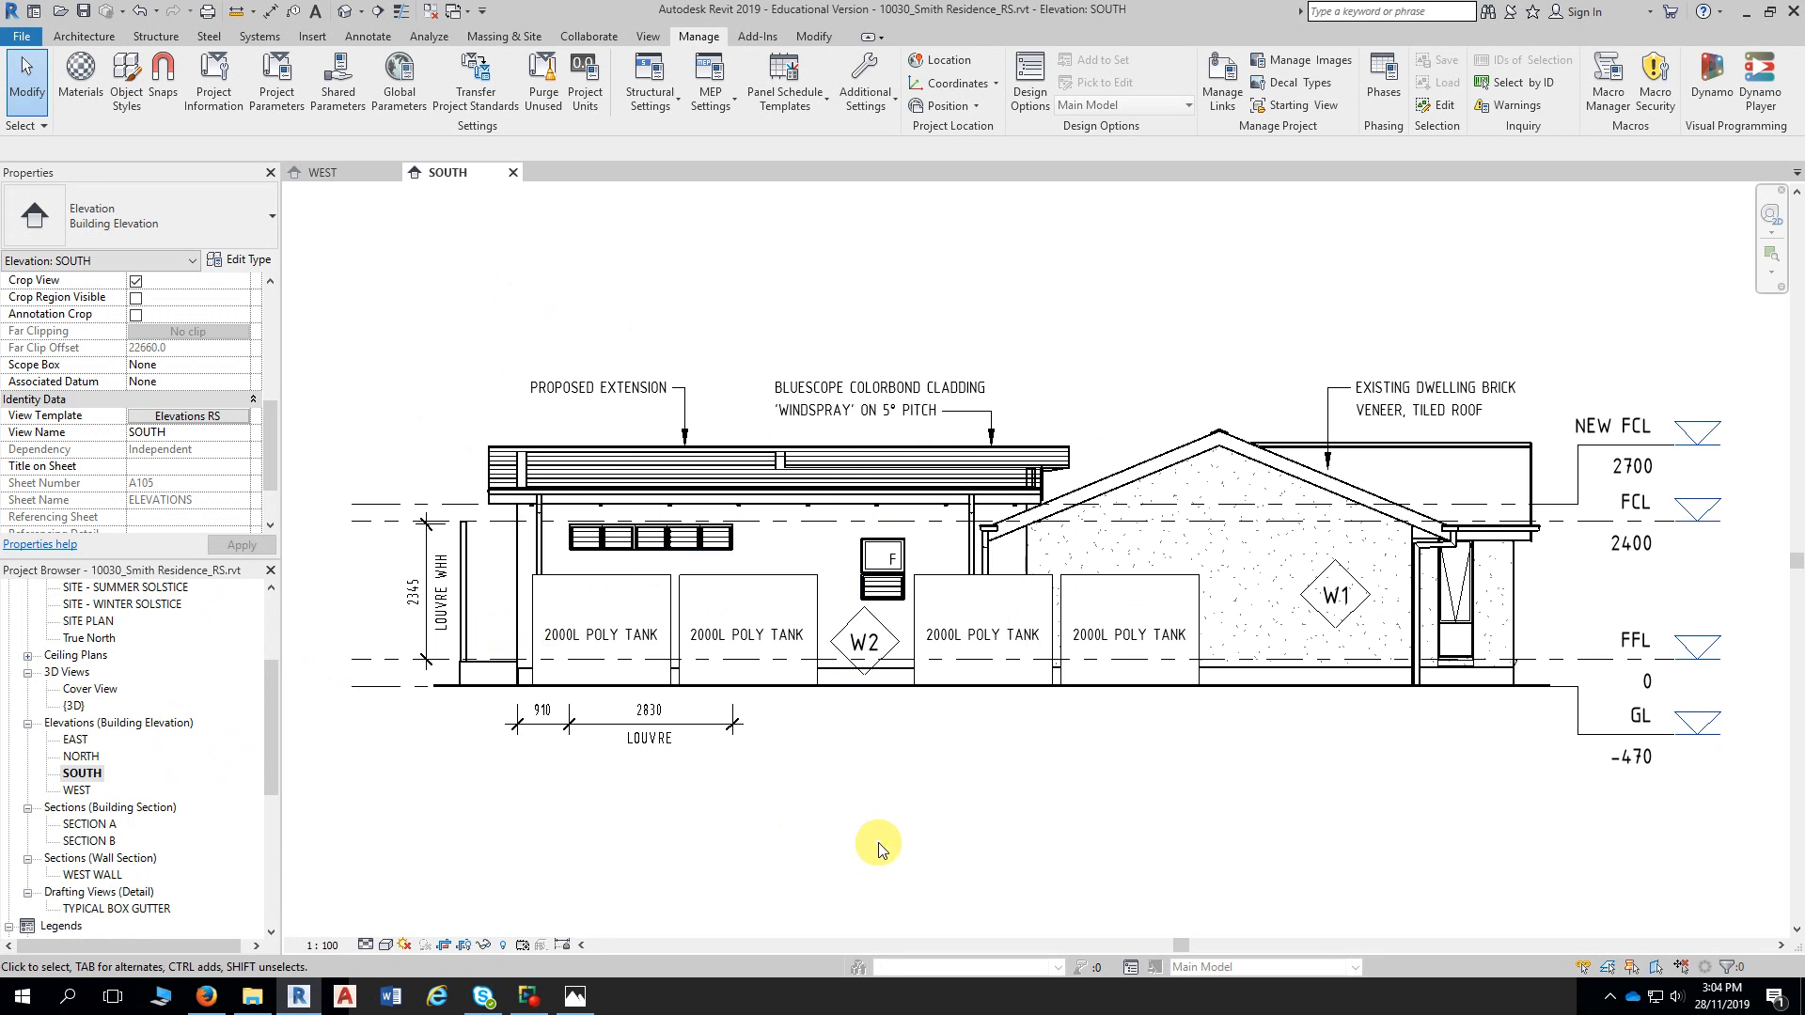
middle_drag(879, 844, 898, 846)
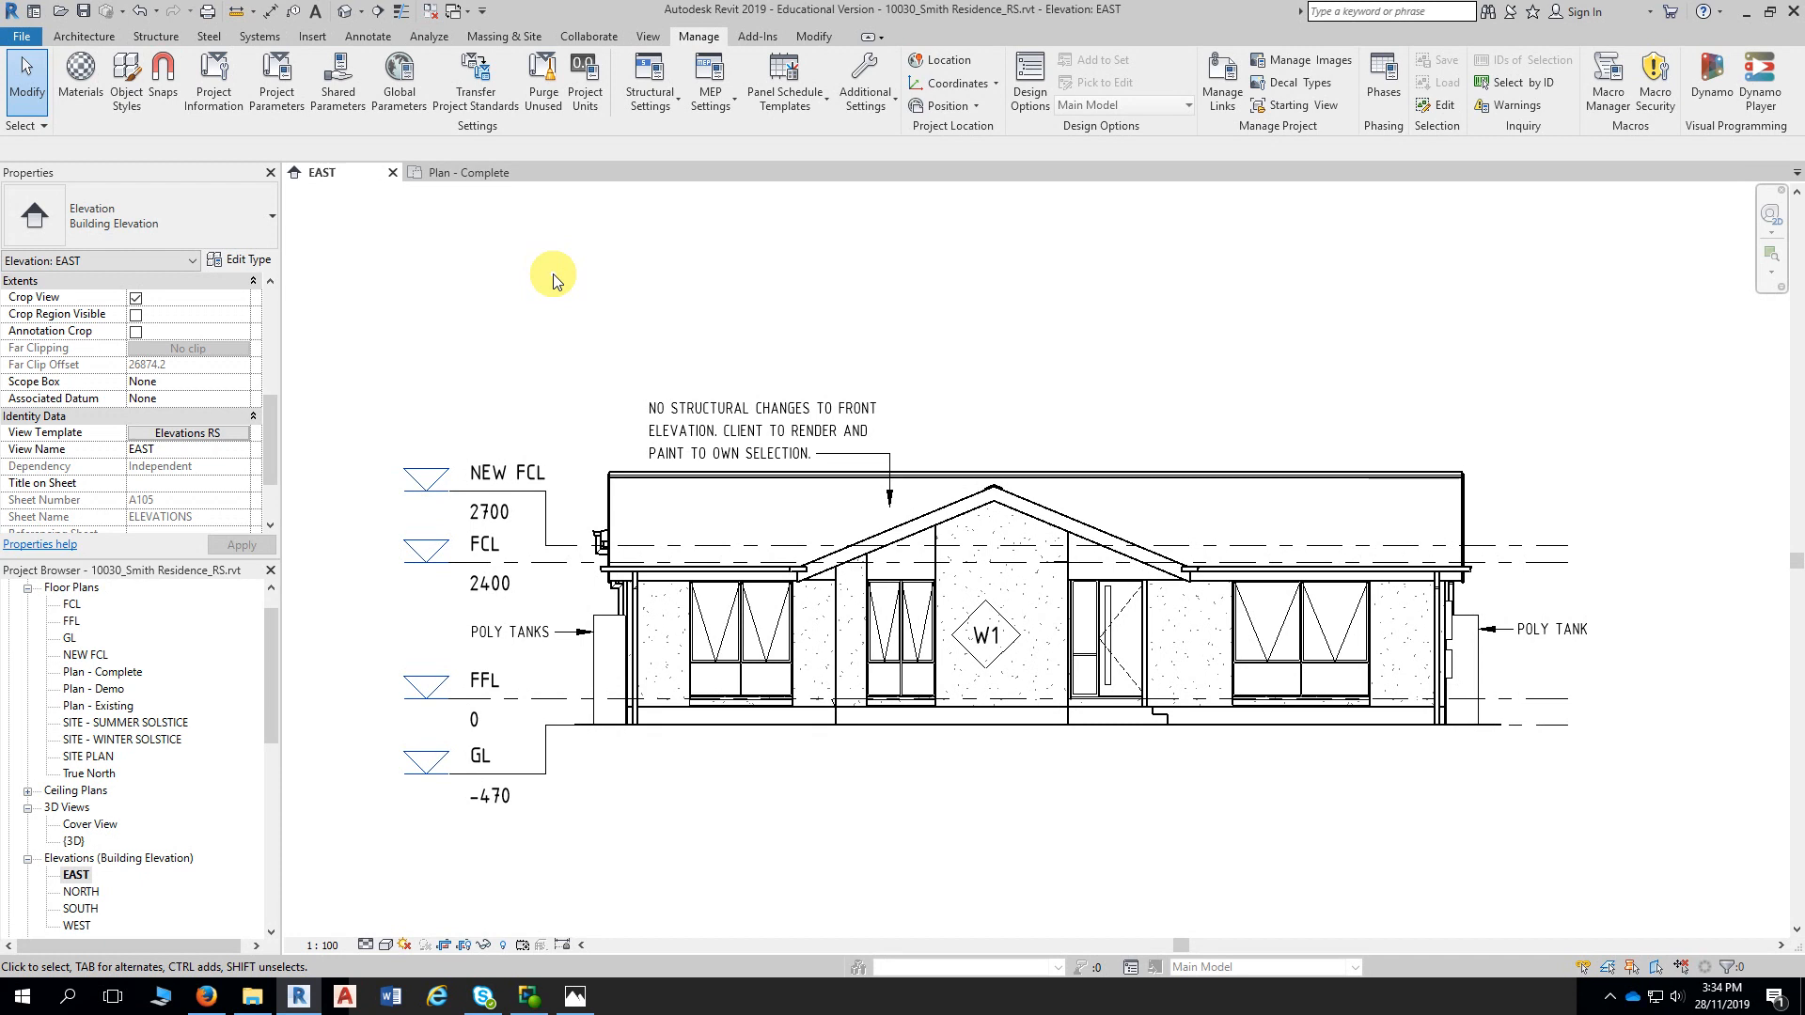
Close the inactive views and the remaining EAST elevation to close the project, and minimize Revit
click(434, 19)
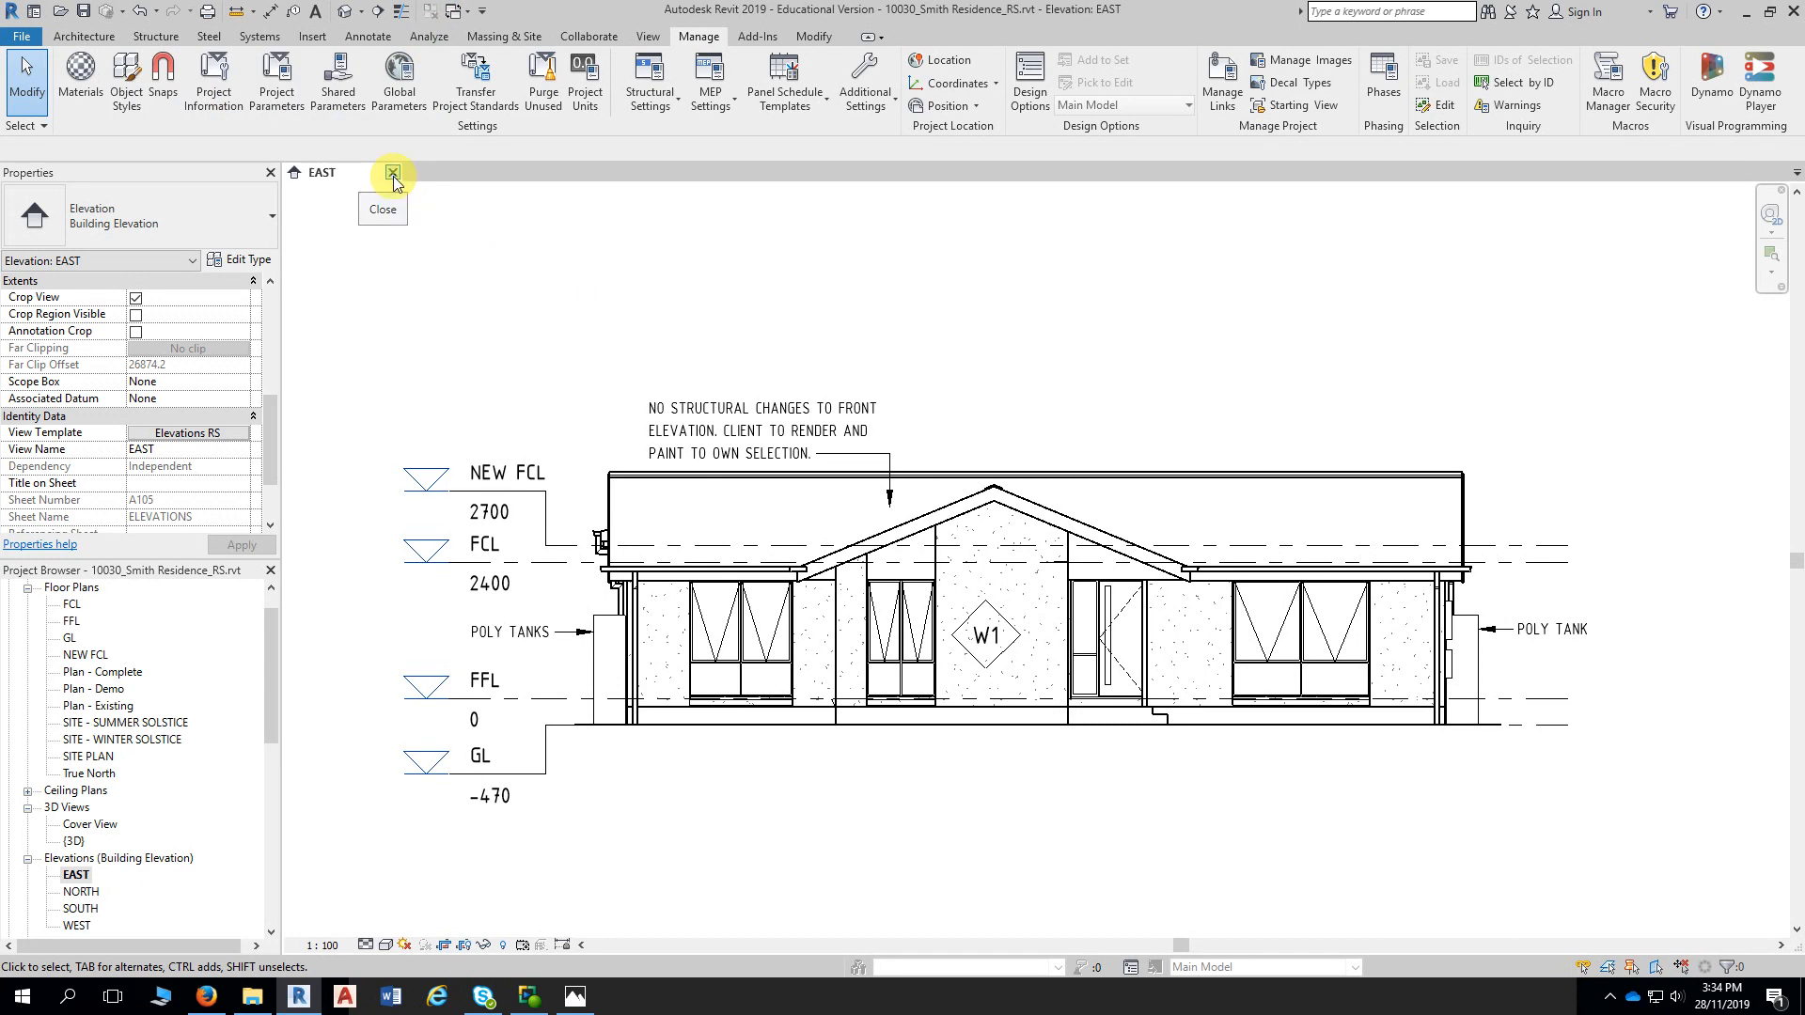
click(393, 173)
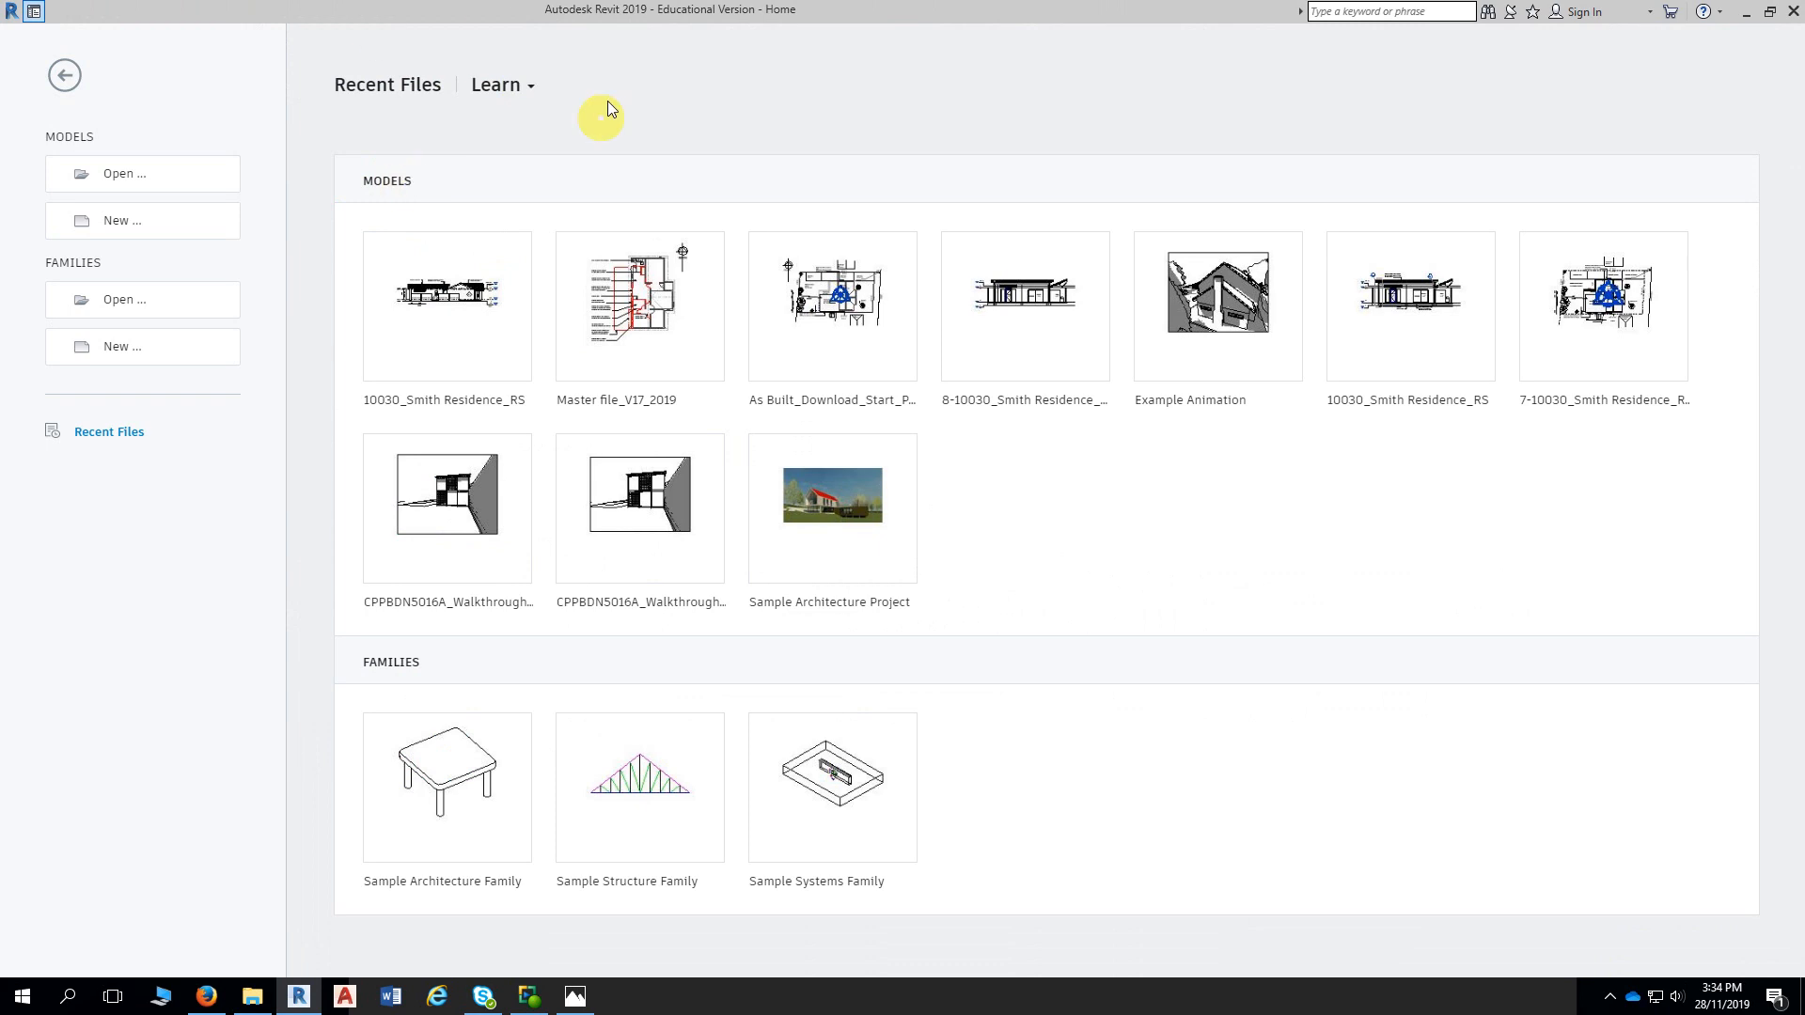
click(1748, 13)
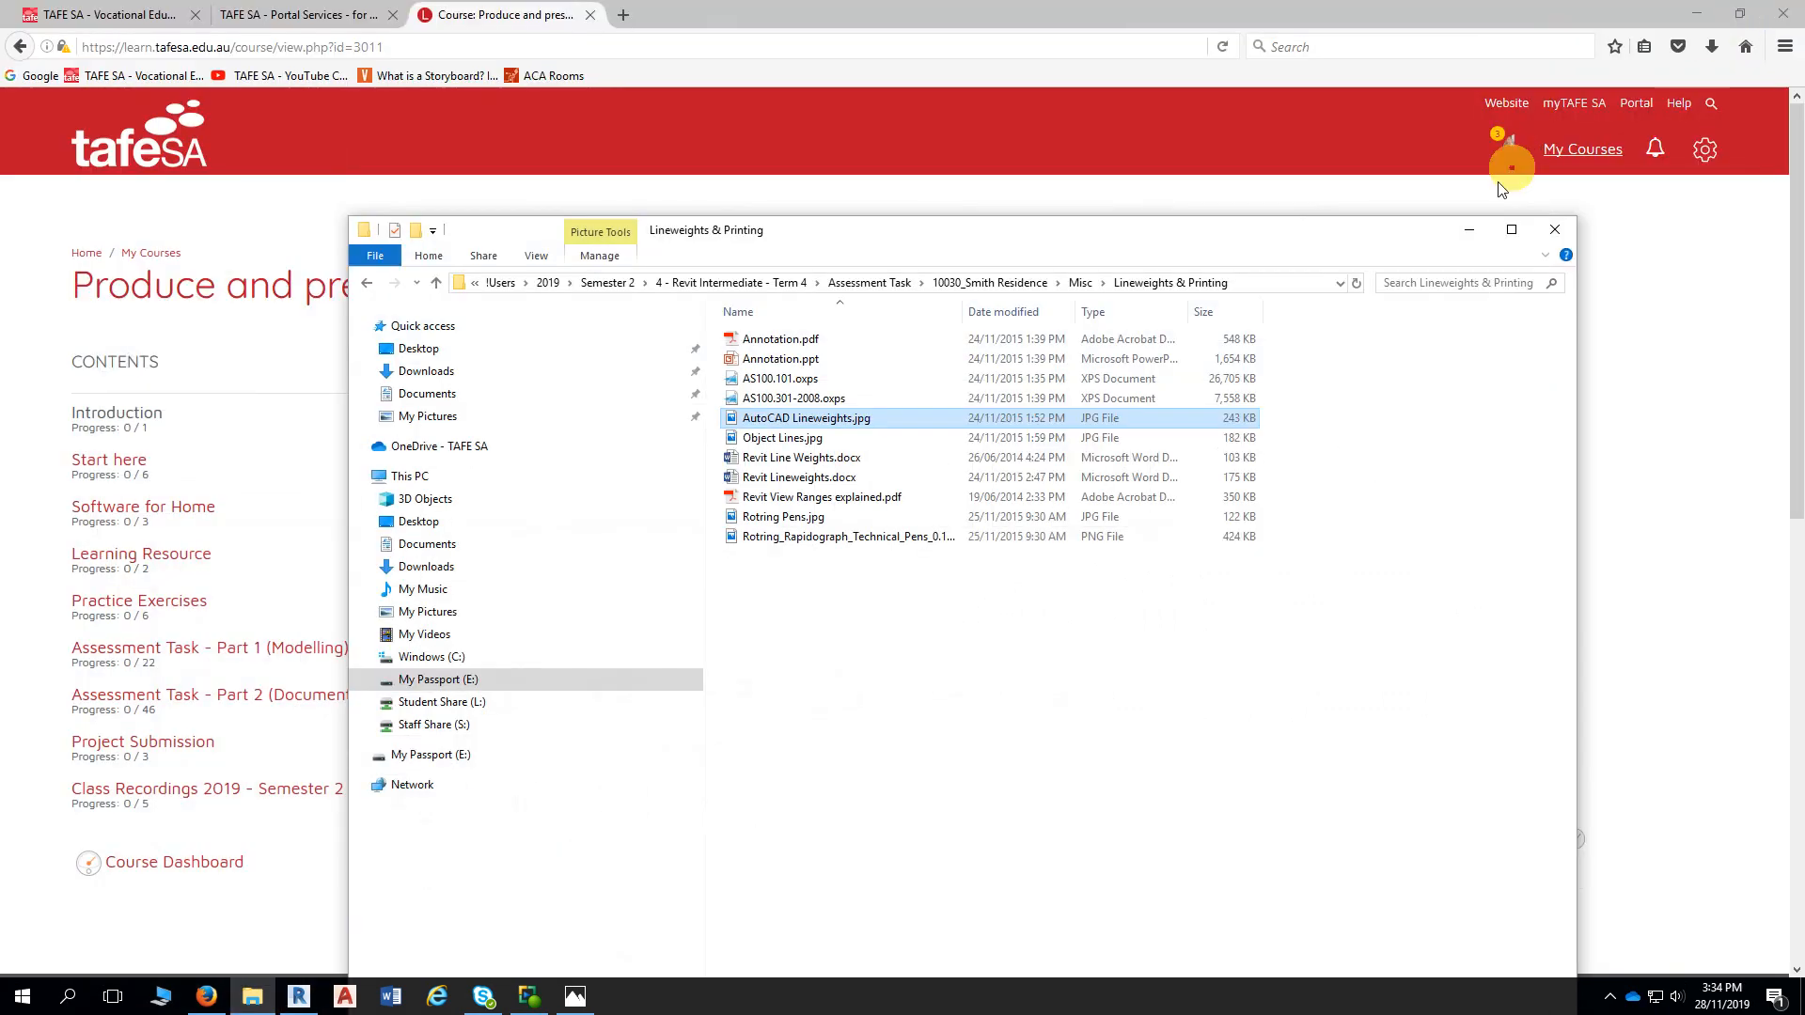
In File Explorer, open the 10030_Smith Residence folder under !Users, 2019, Semester 2, 4 - Revit Intermediate - Term 4, Assessment Task on My Passport (E:)
drag(927, 231, 939, 139)
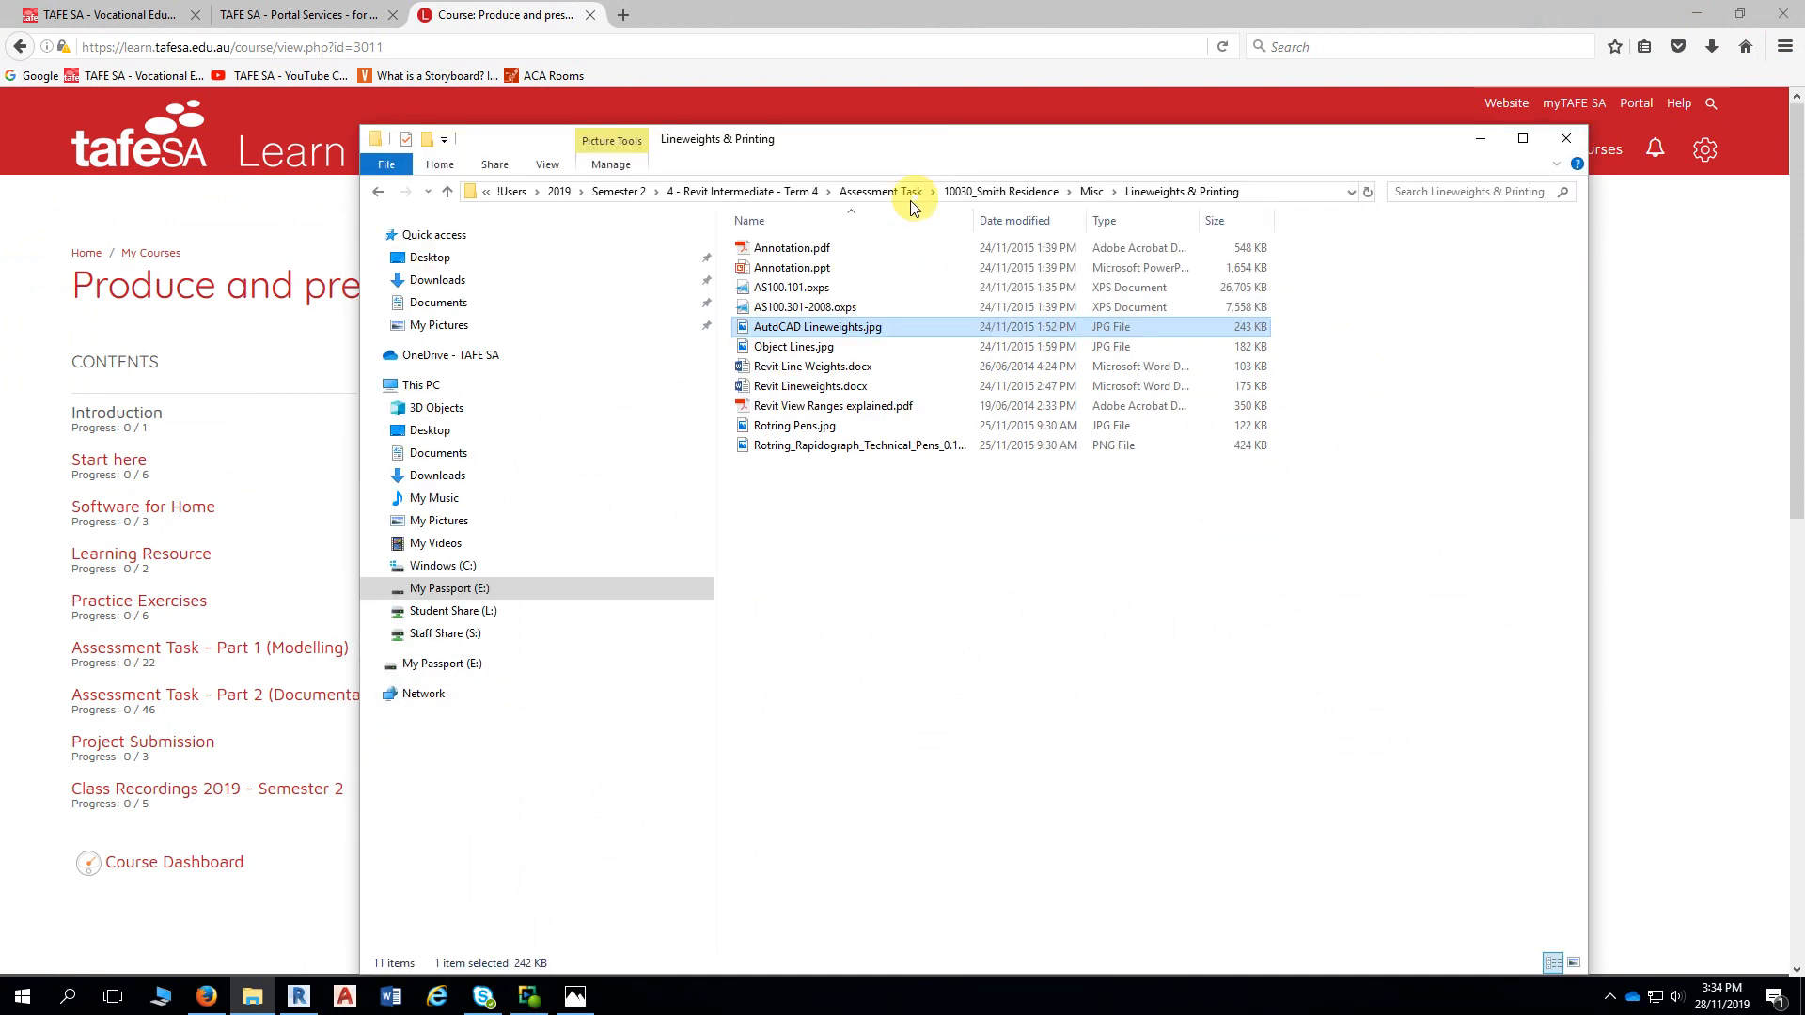
click(450, 590)
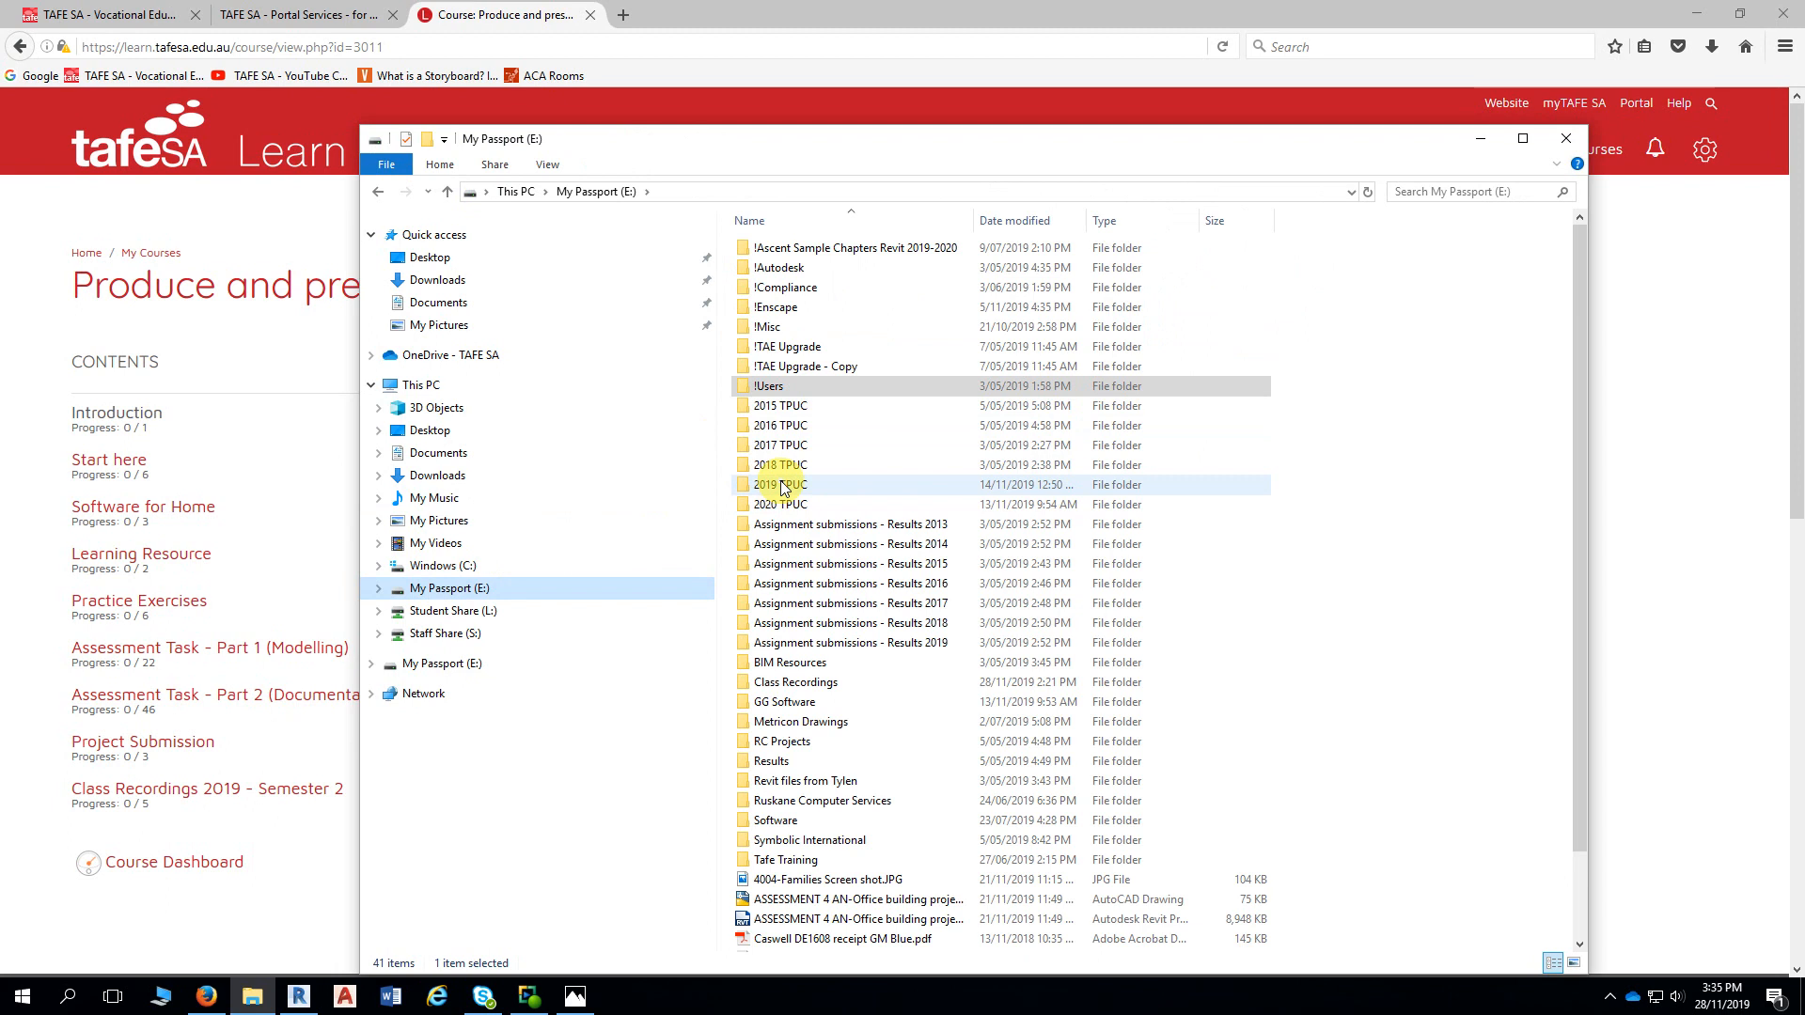
double_click(769, 387)
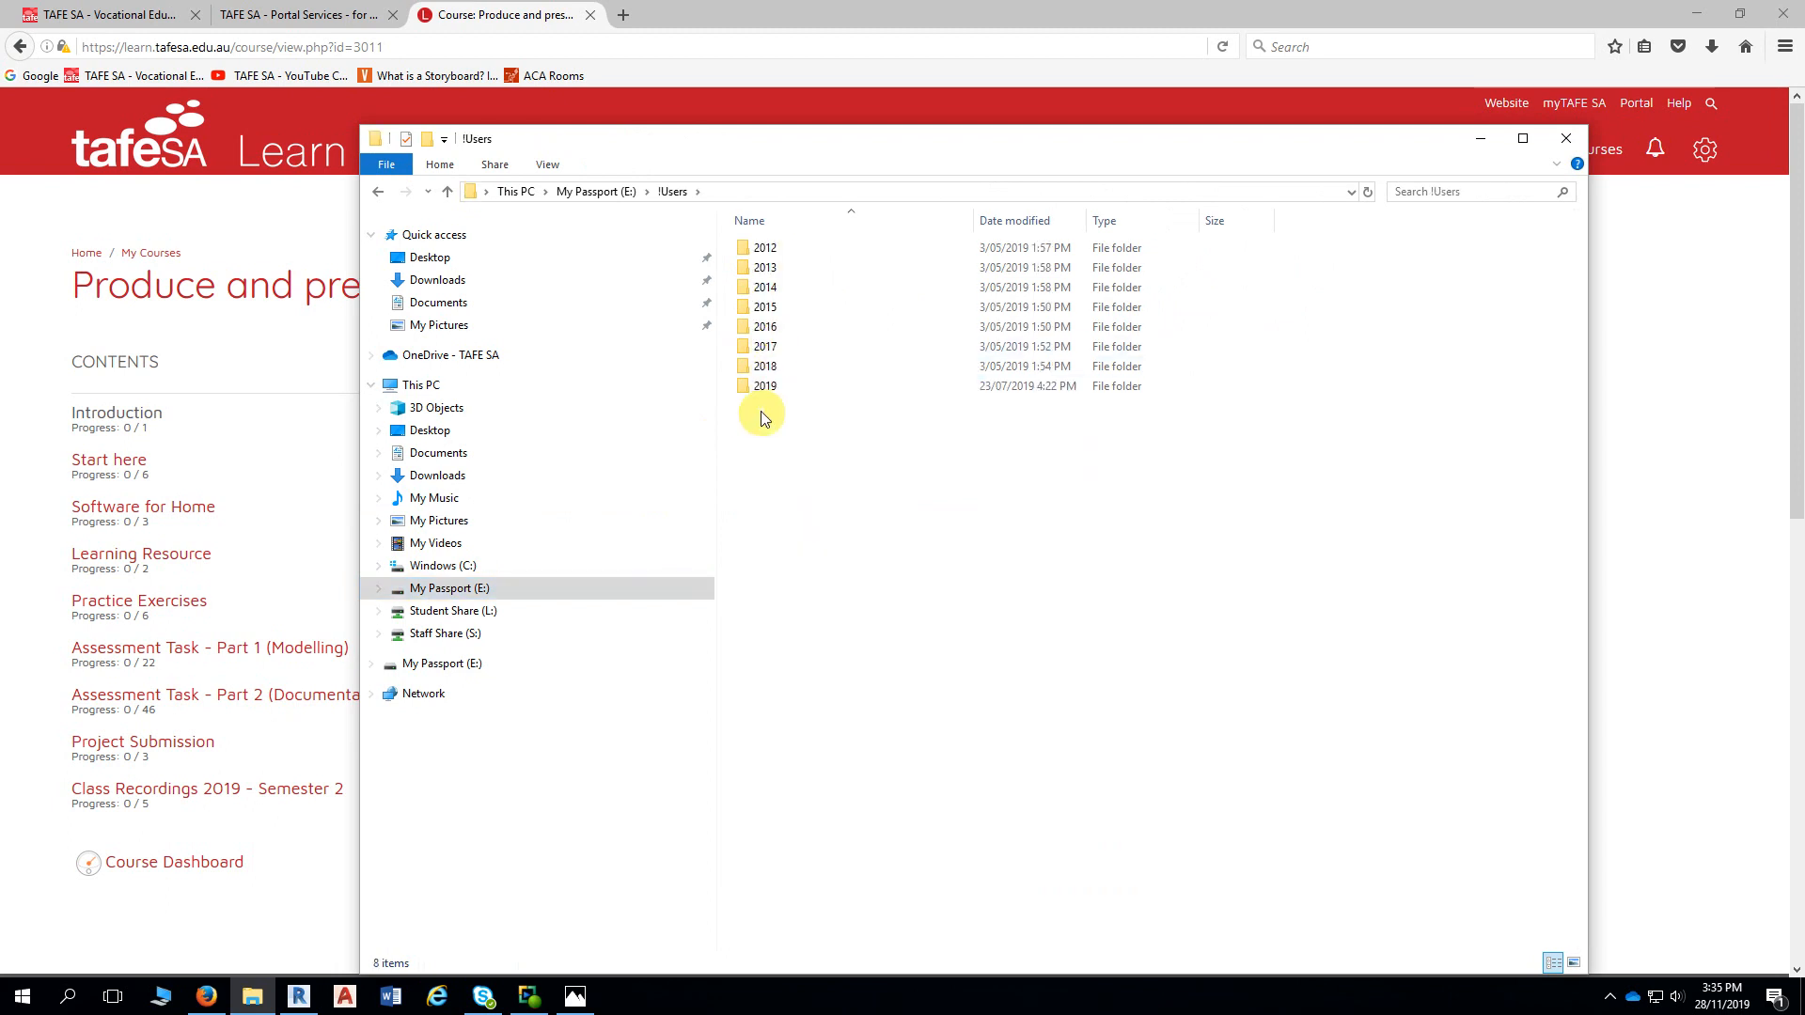
double_click(756, 385)
double_click(779, 269)
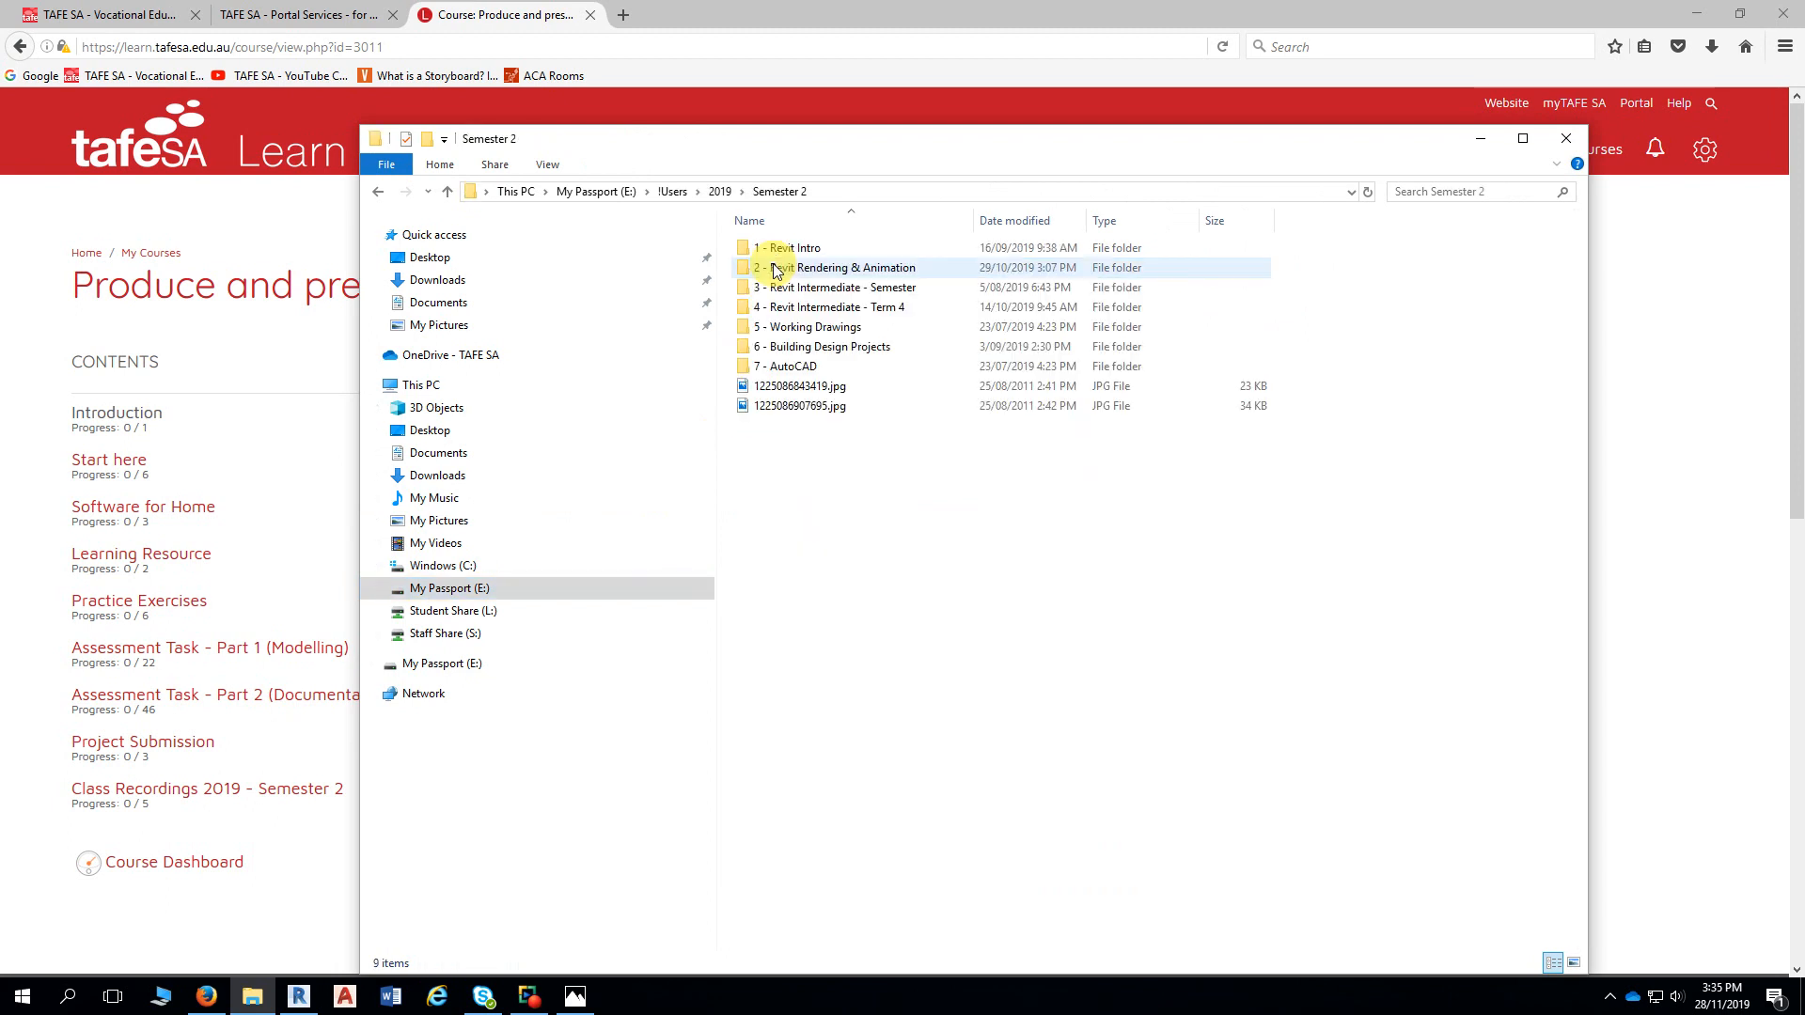
double_click(806, 310)
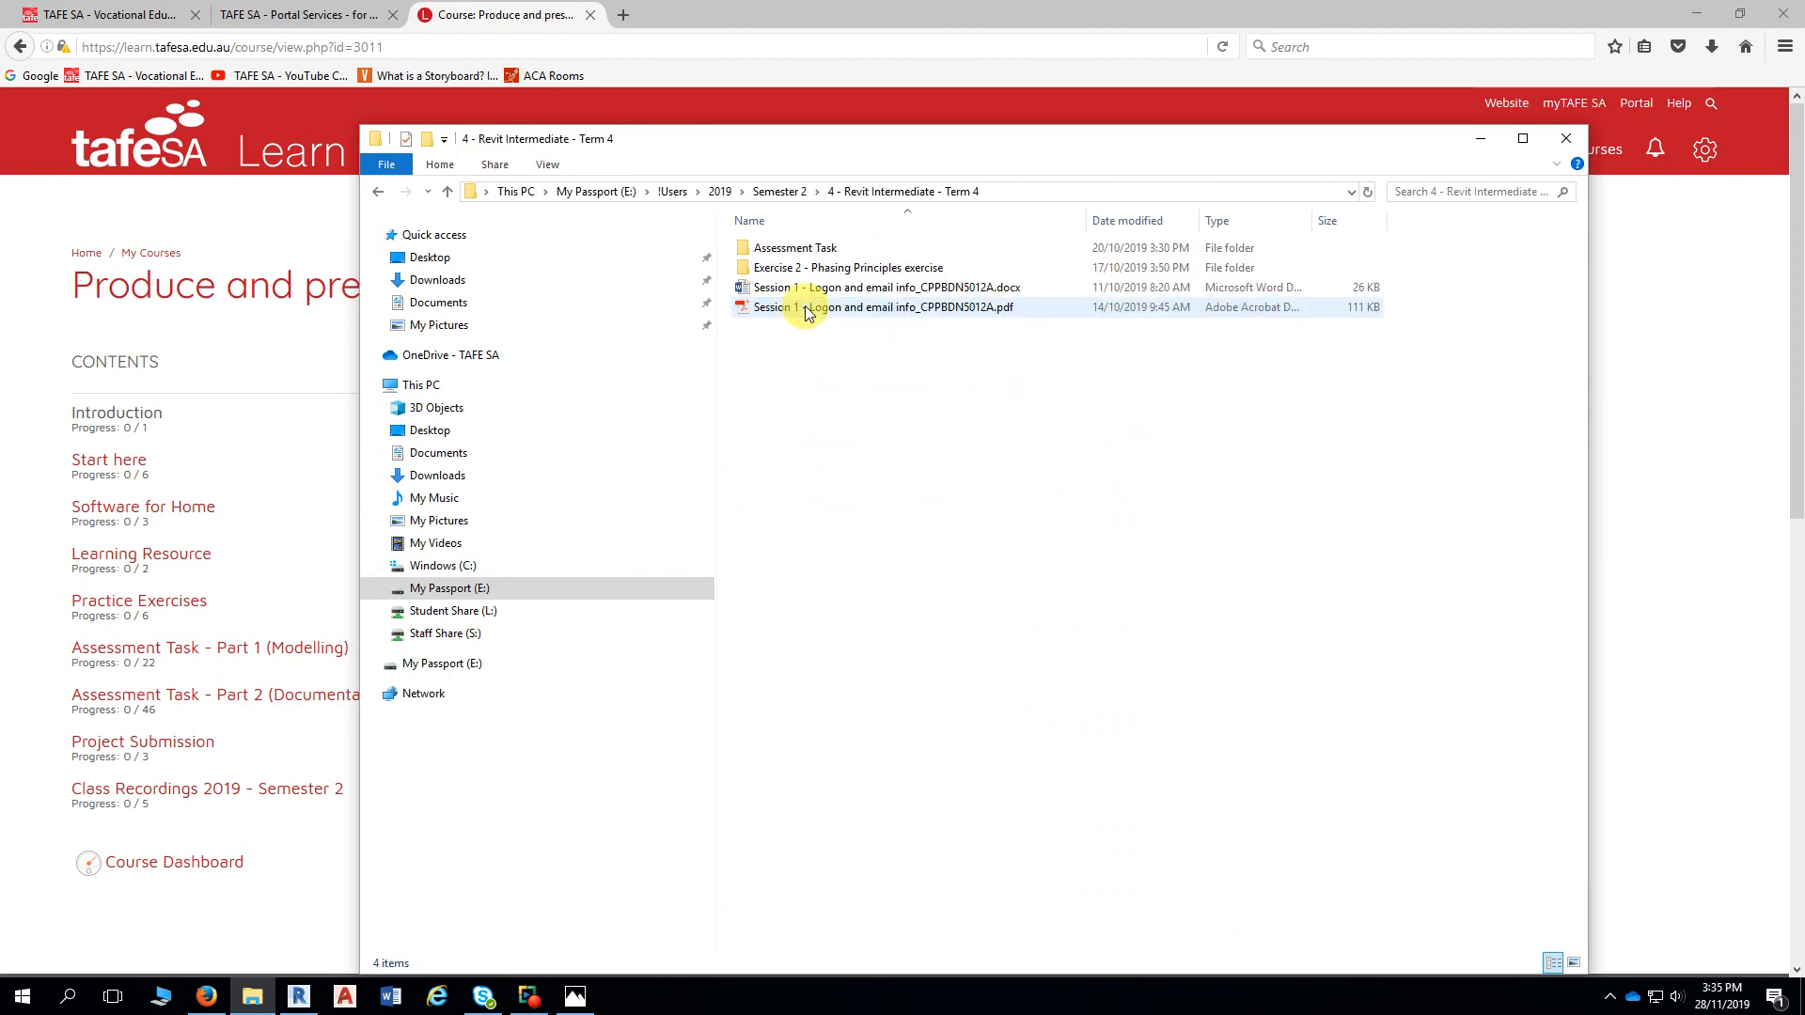
click(800, 251)
double_click(800, 251)
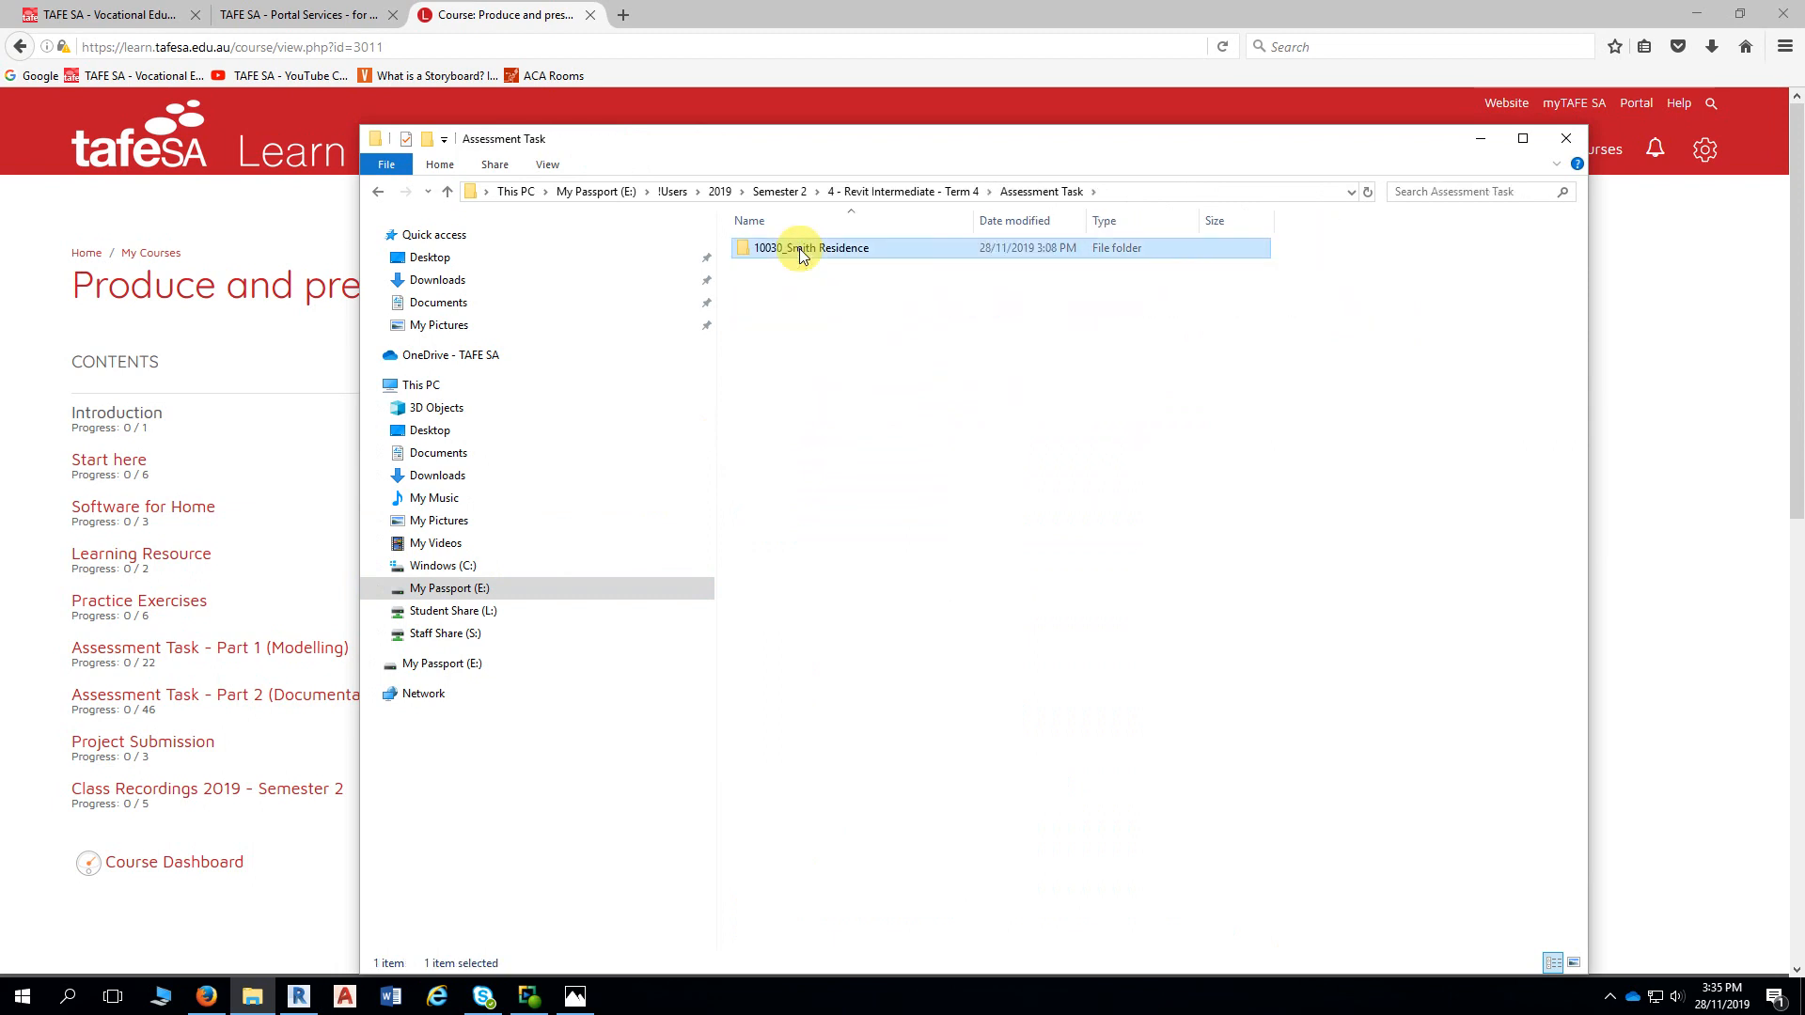
double_click(799, 249)
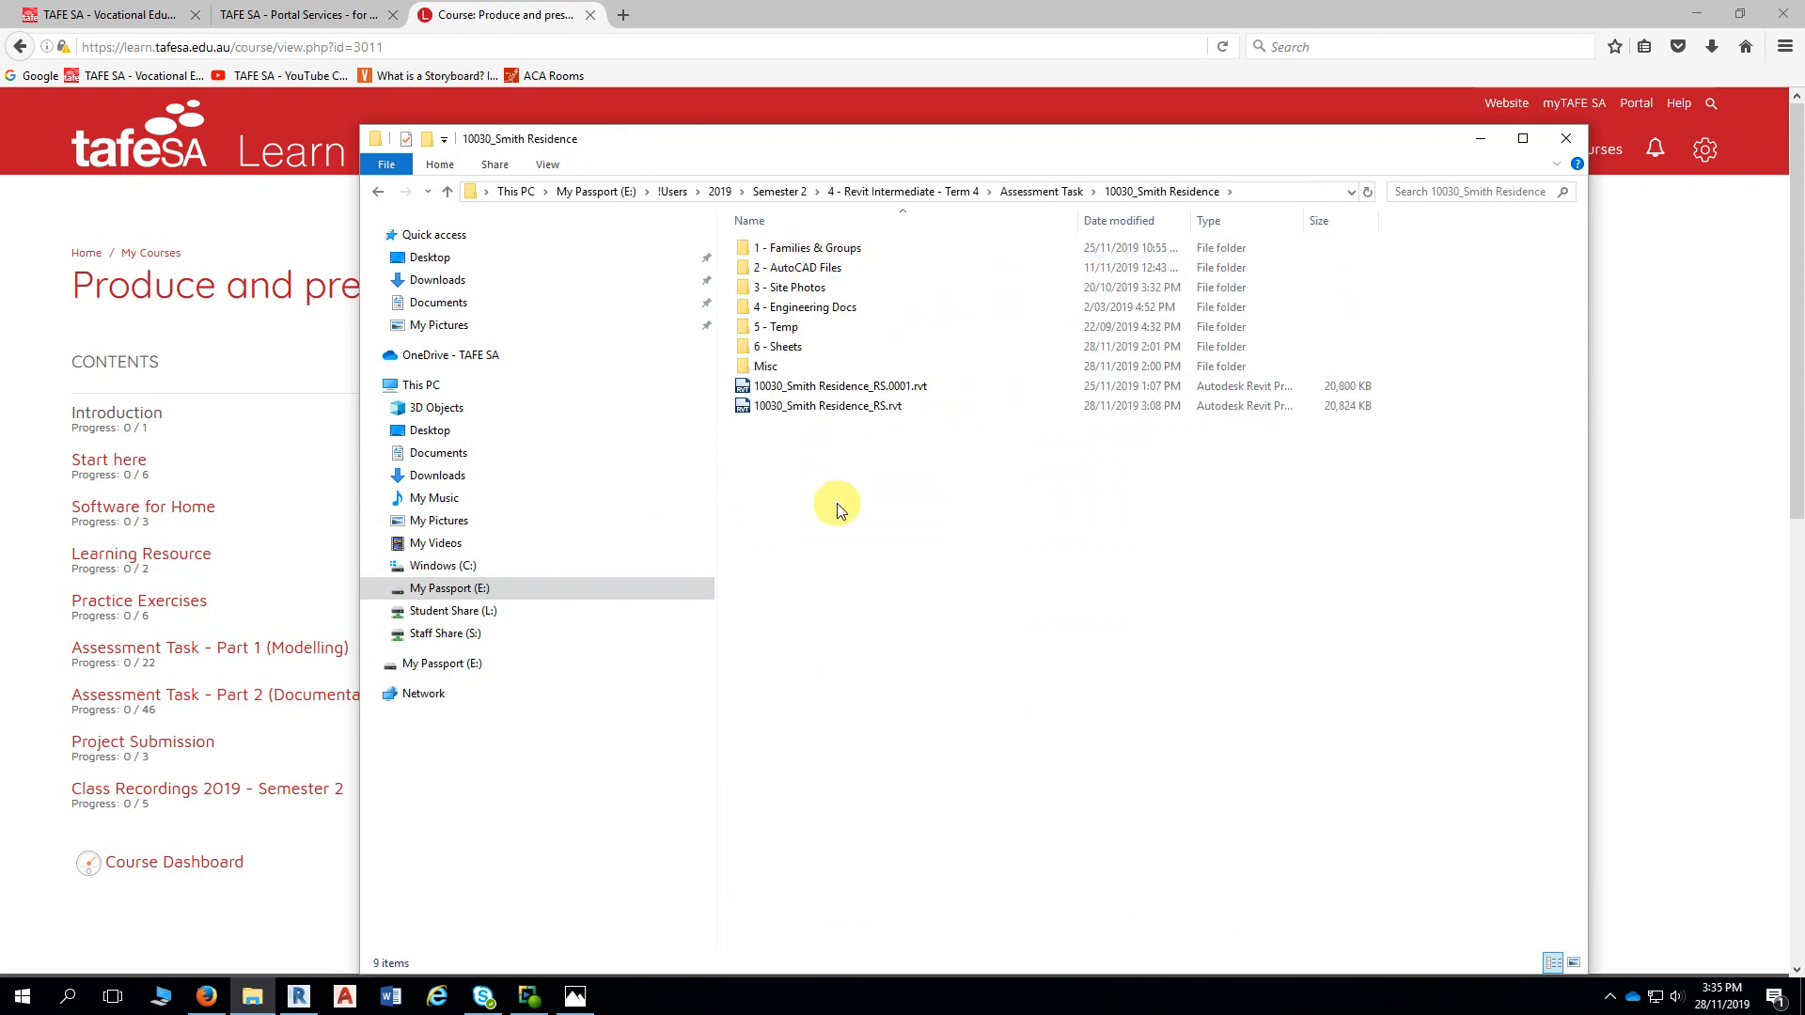
Delete the backup file 10030_Smith Residence_RS.0001.rvt and select the project file 10030_Smith Residence_RS.rvt
click(844, 394)
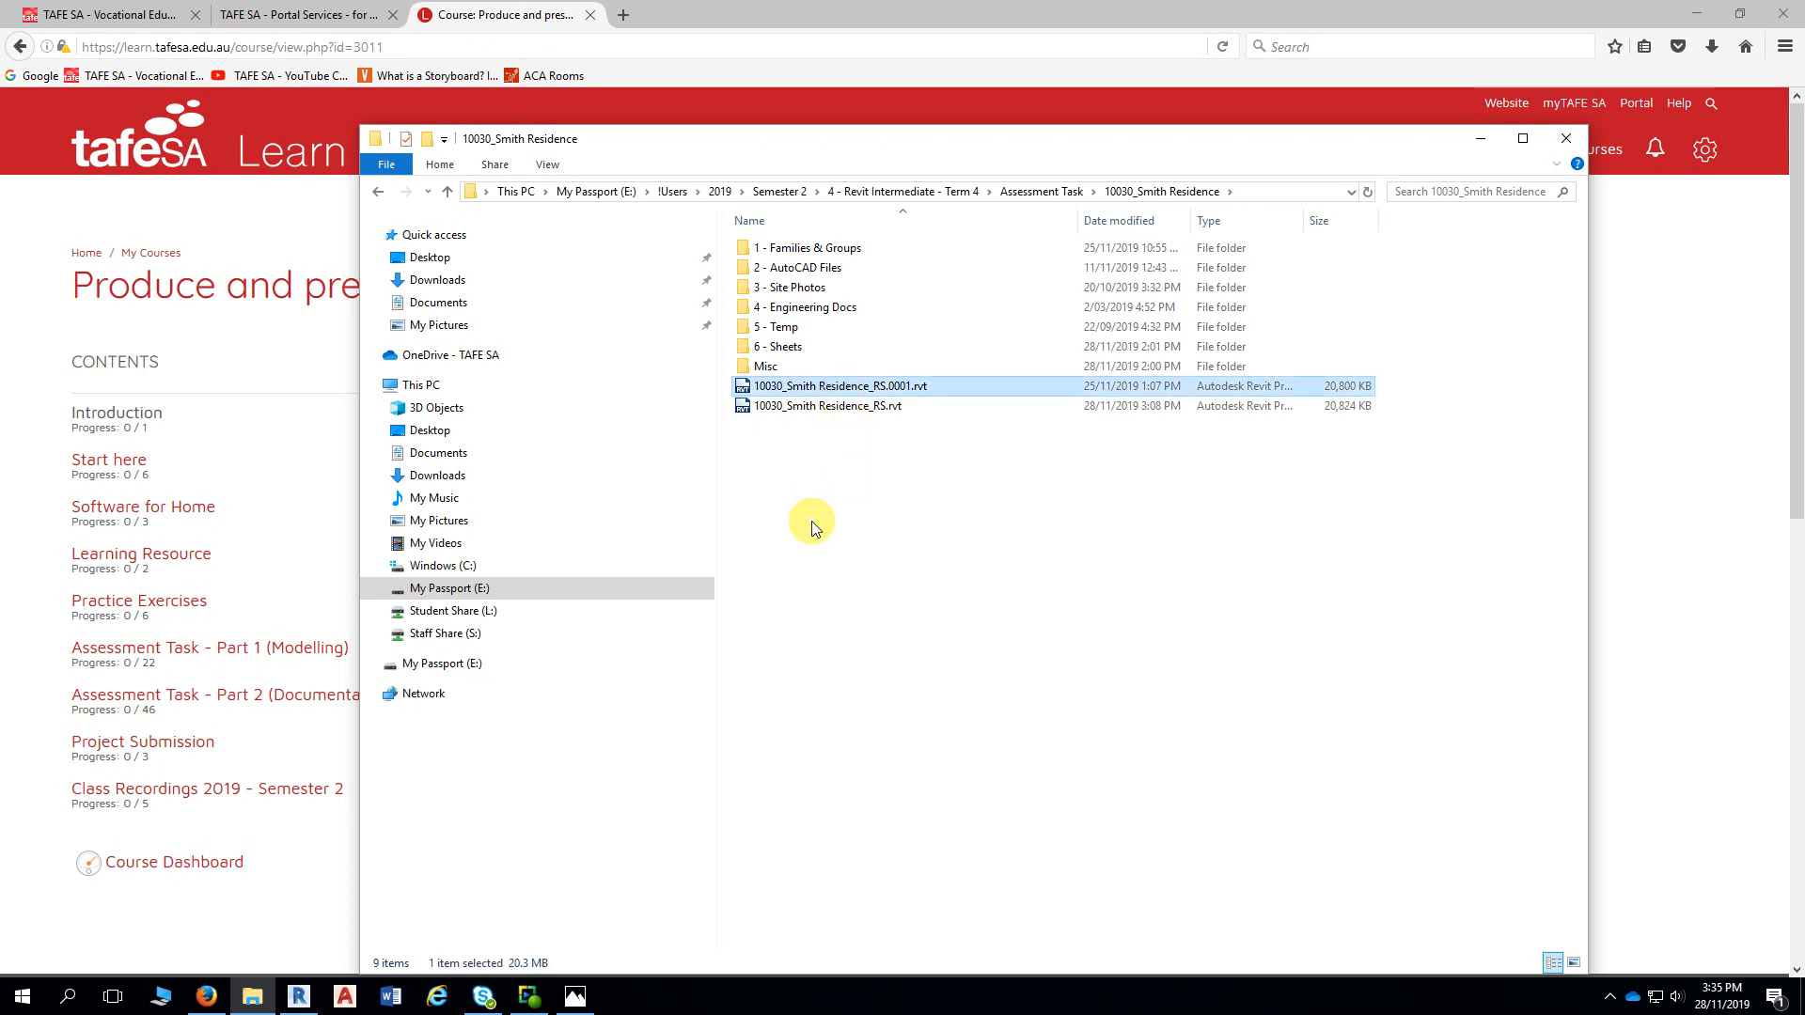
key(Delete)
click(827, 395)
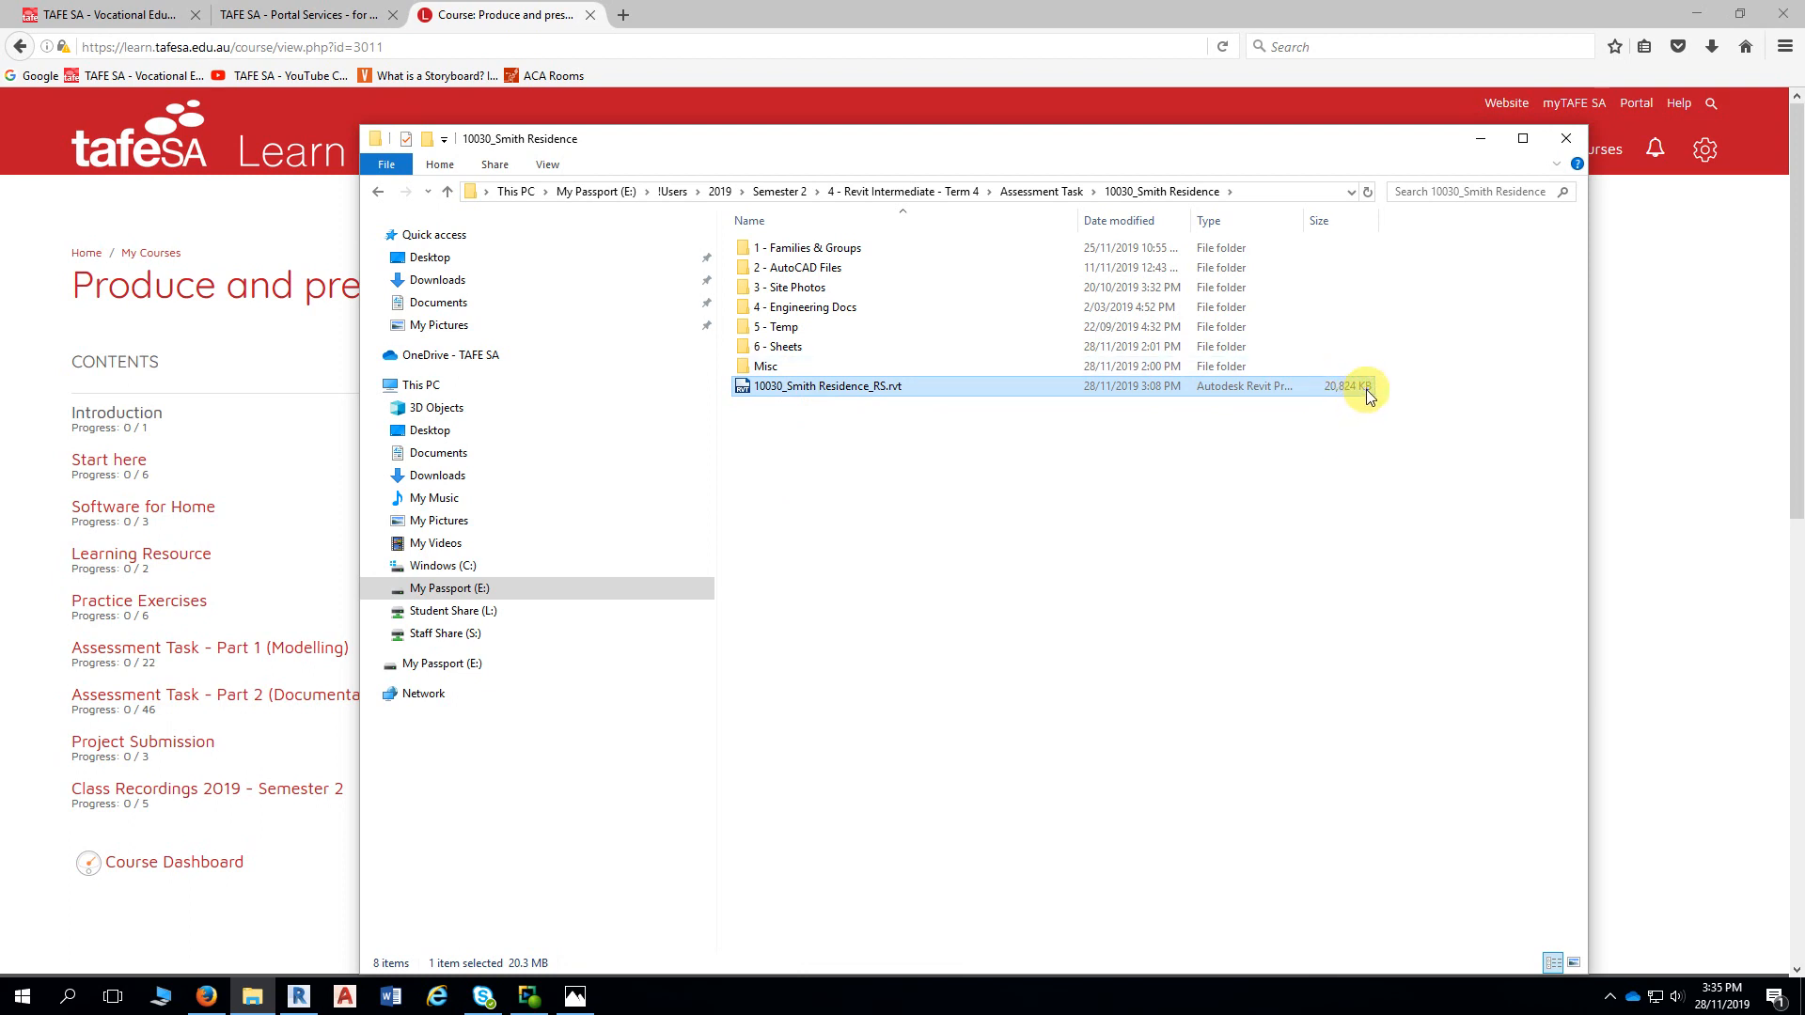
Duplicate 10030_Smith Residence_RS.rvt within the 10030_Smith Residence folder
right_click(857, 389)
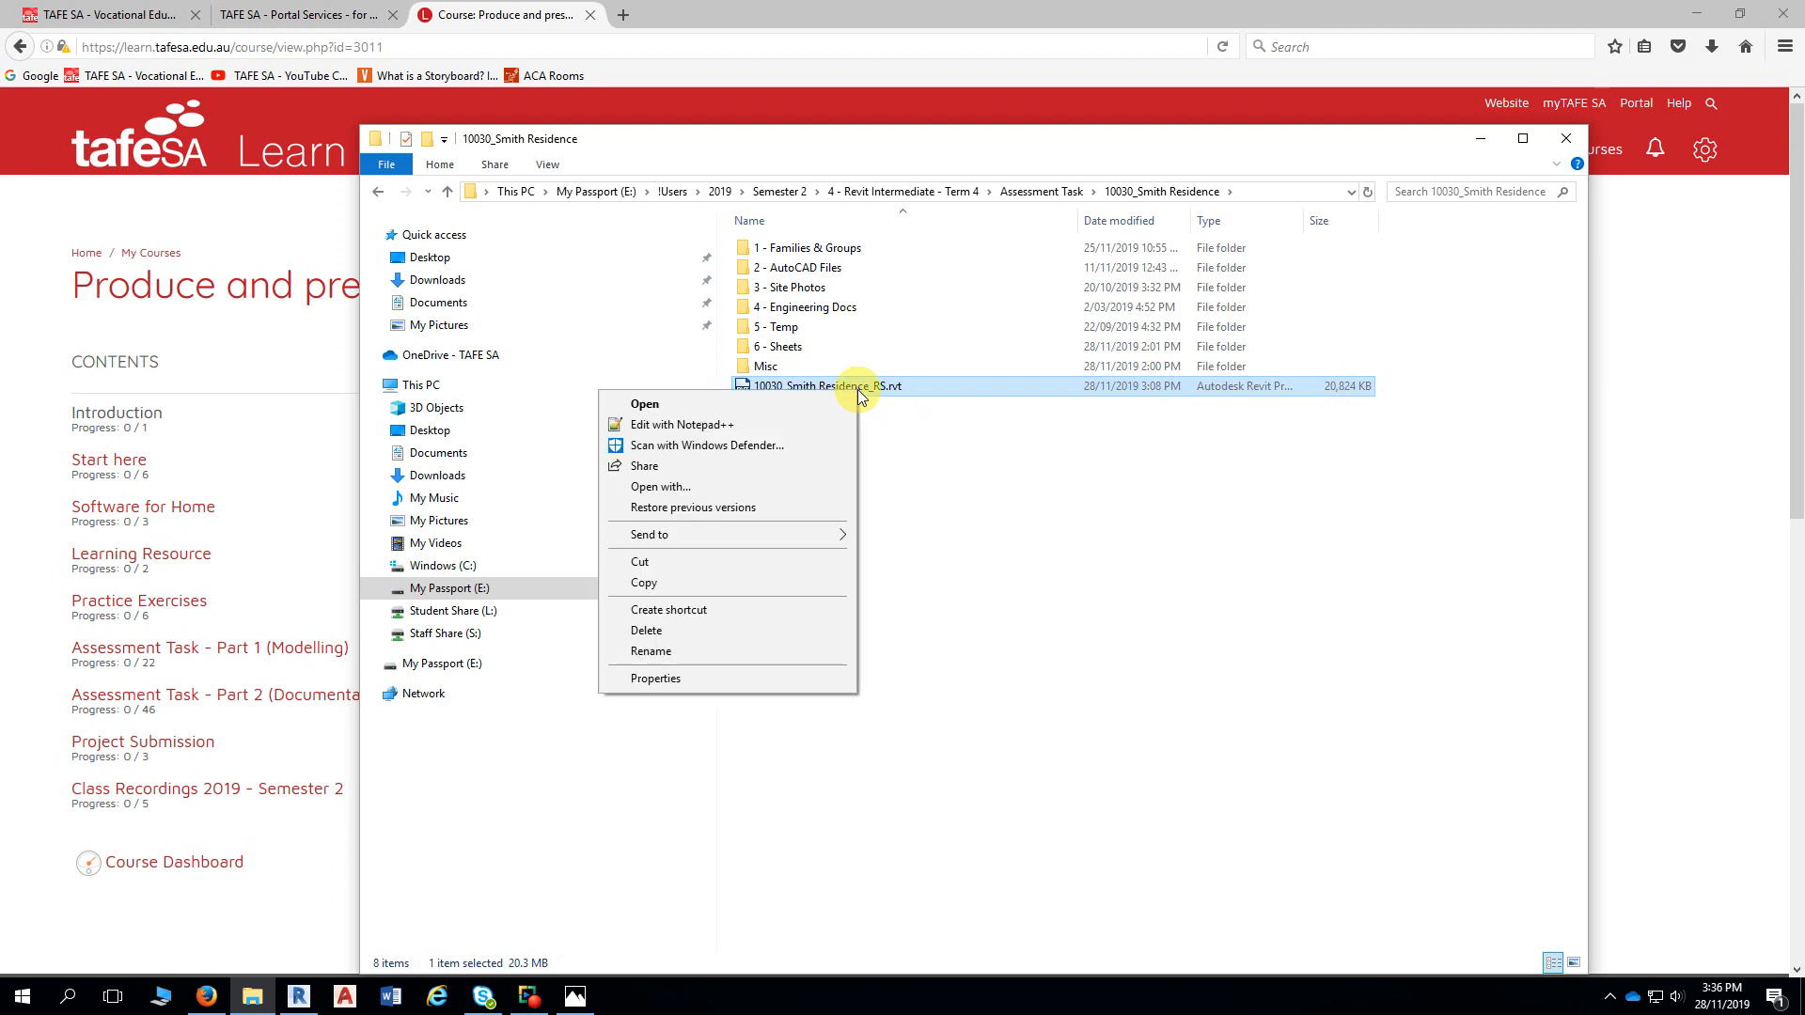
click(693, 584)
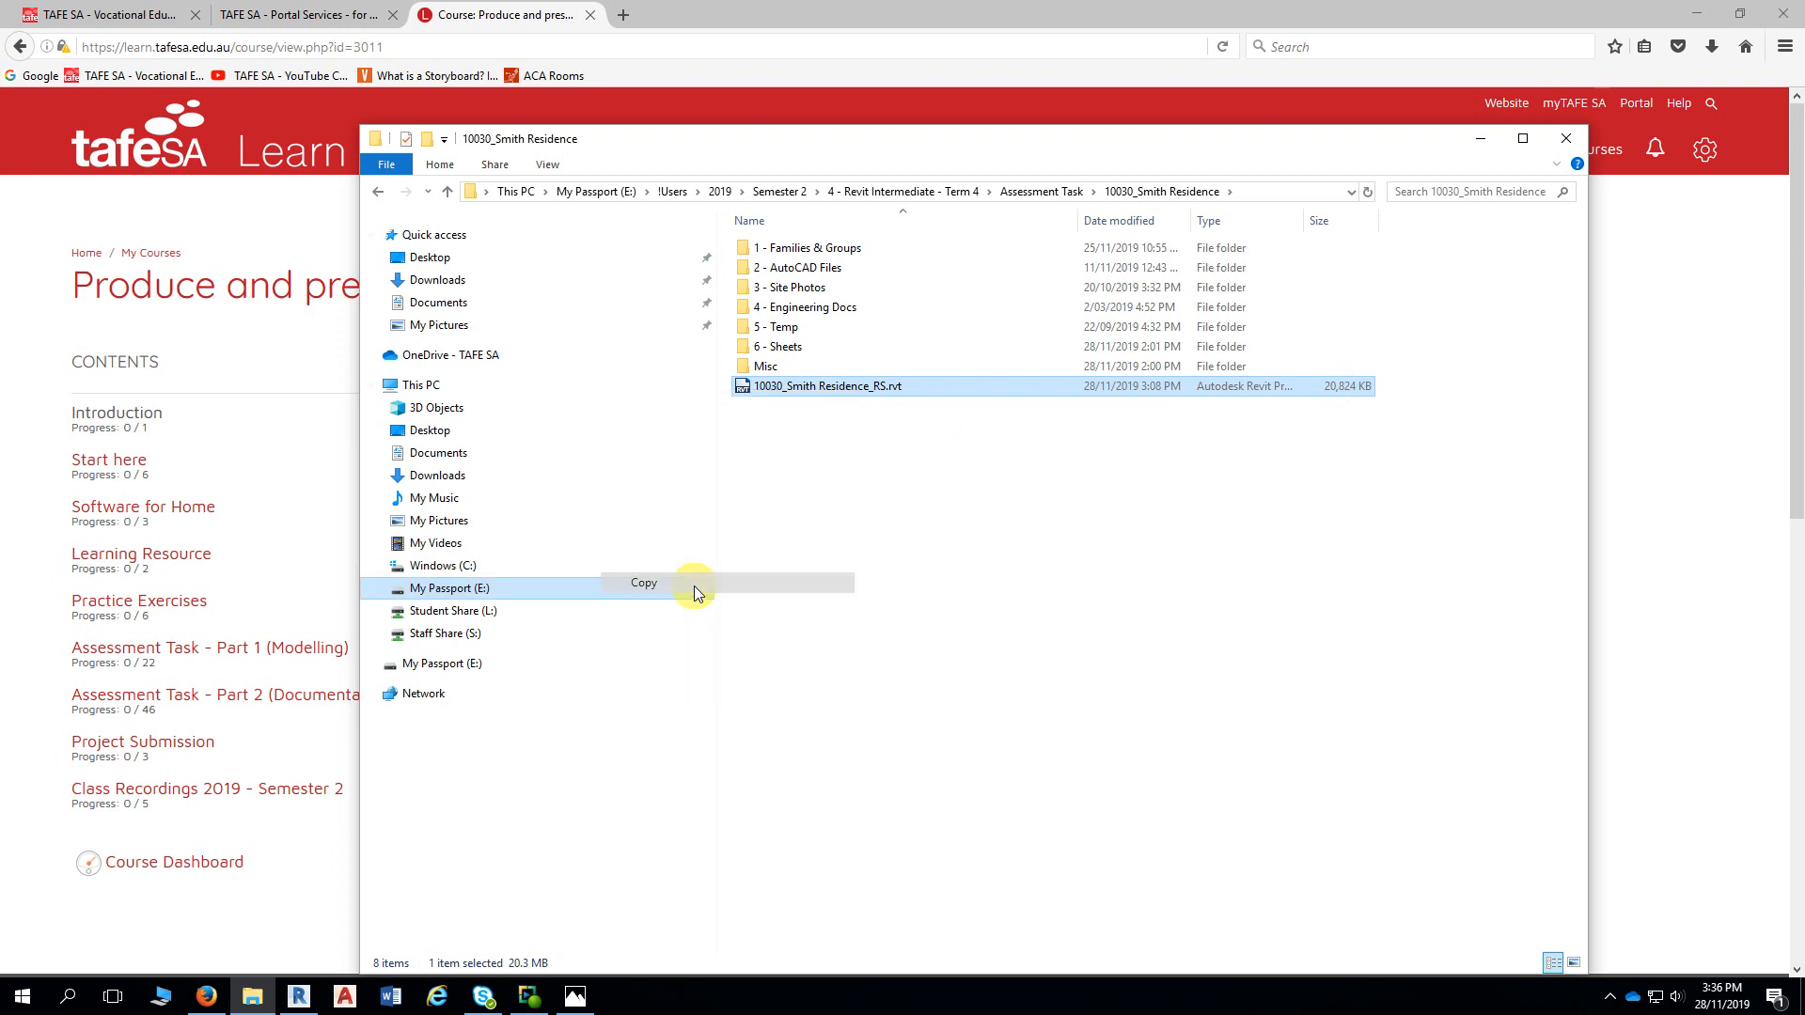
right_click(842, 443)
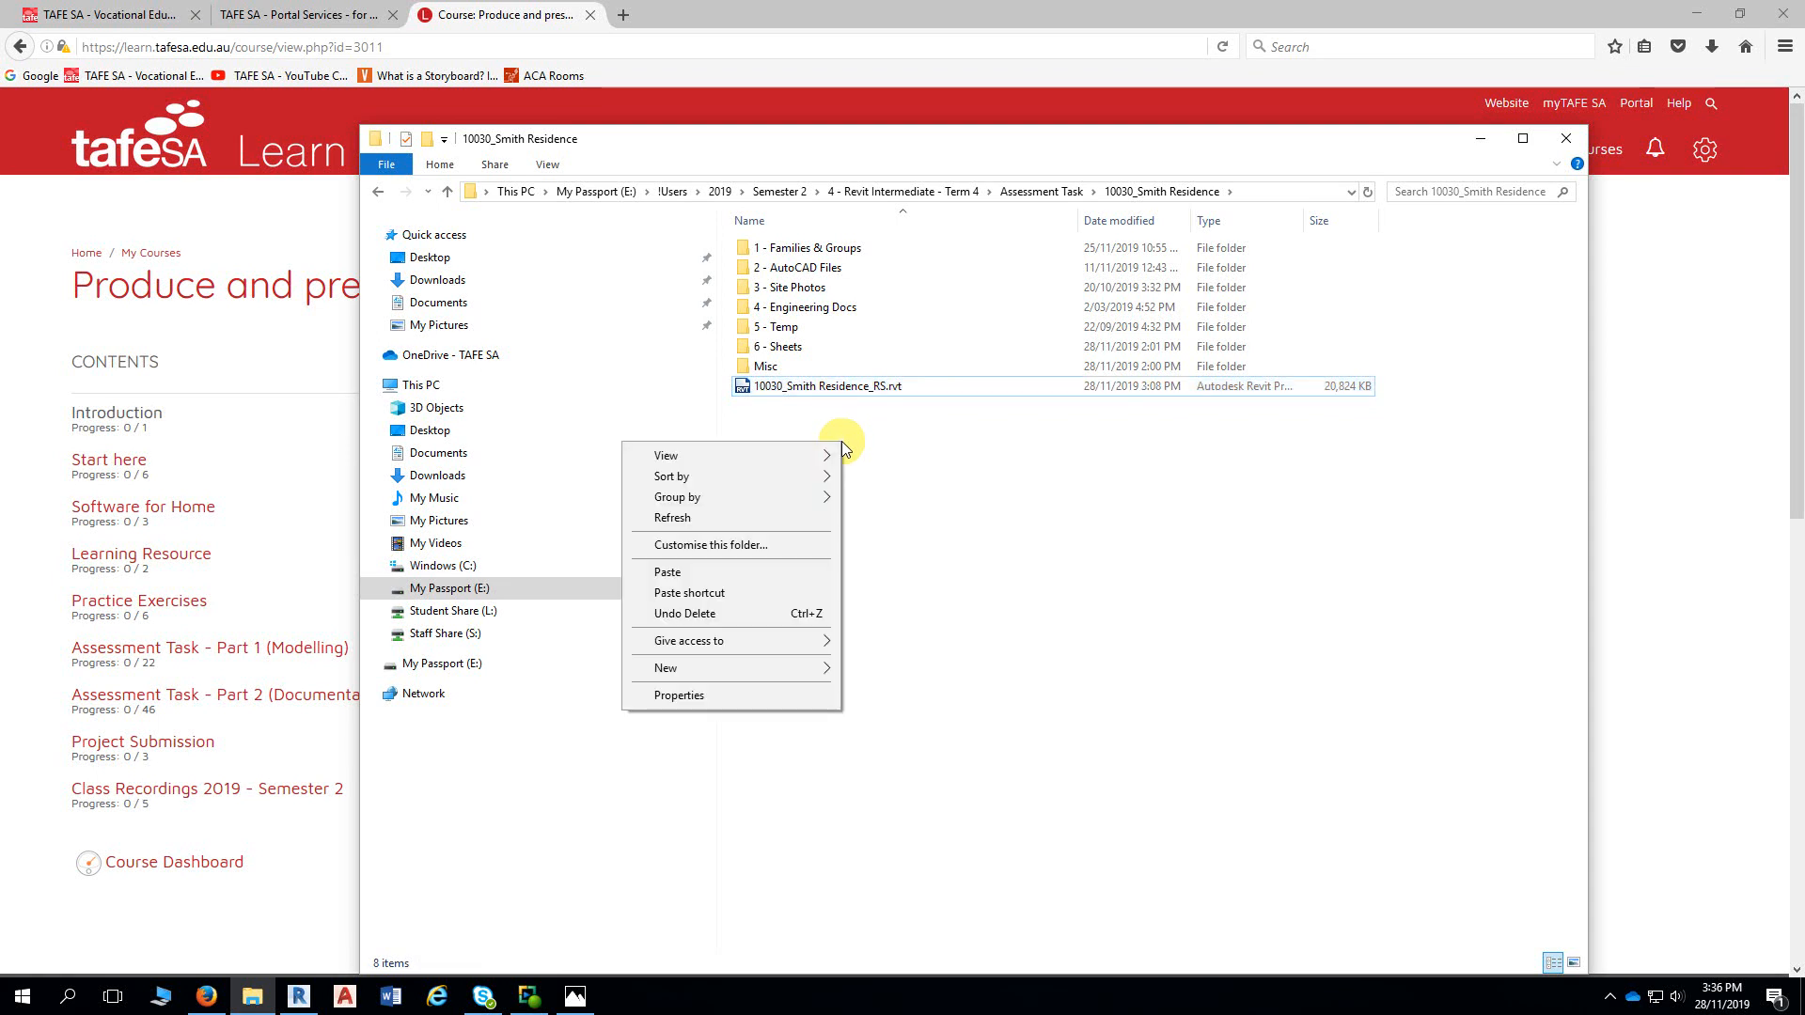
click(779, 575)
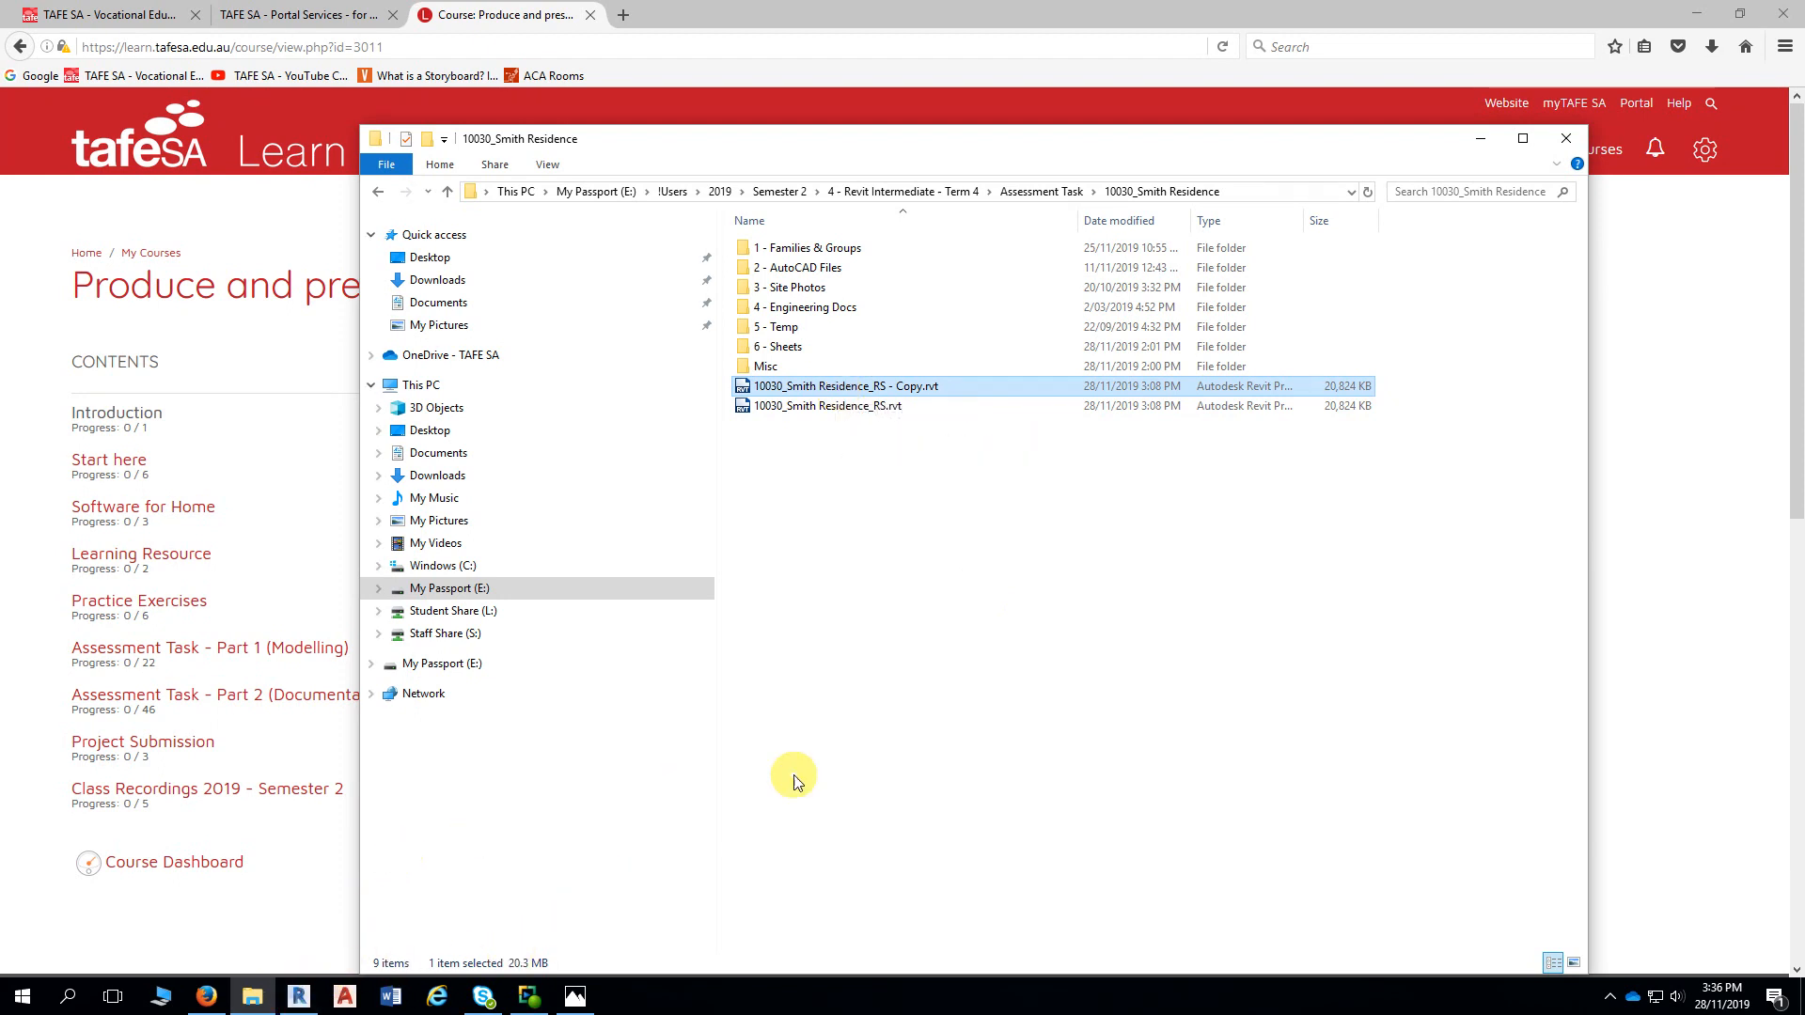
right_click(866, 407)
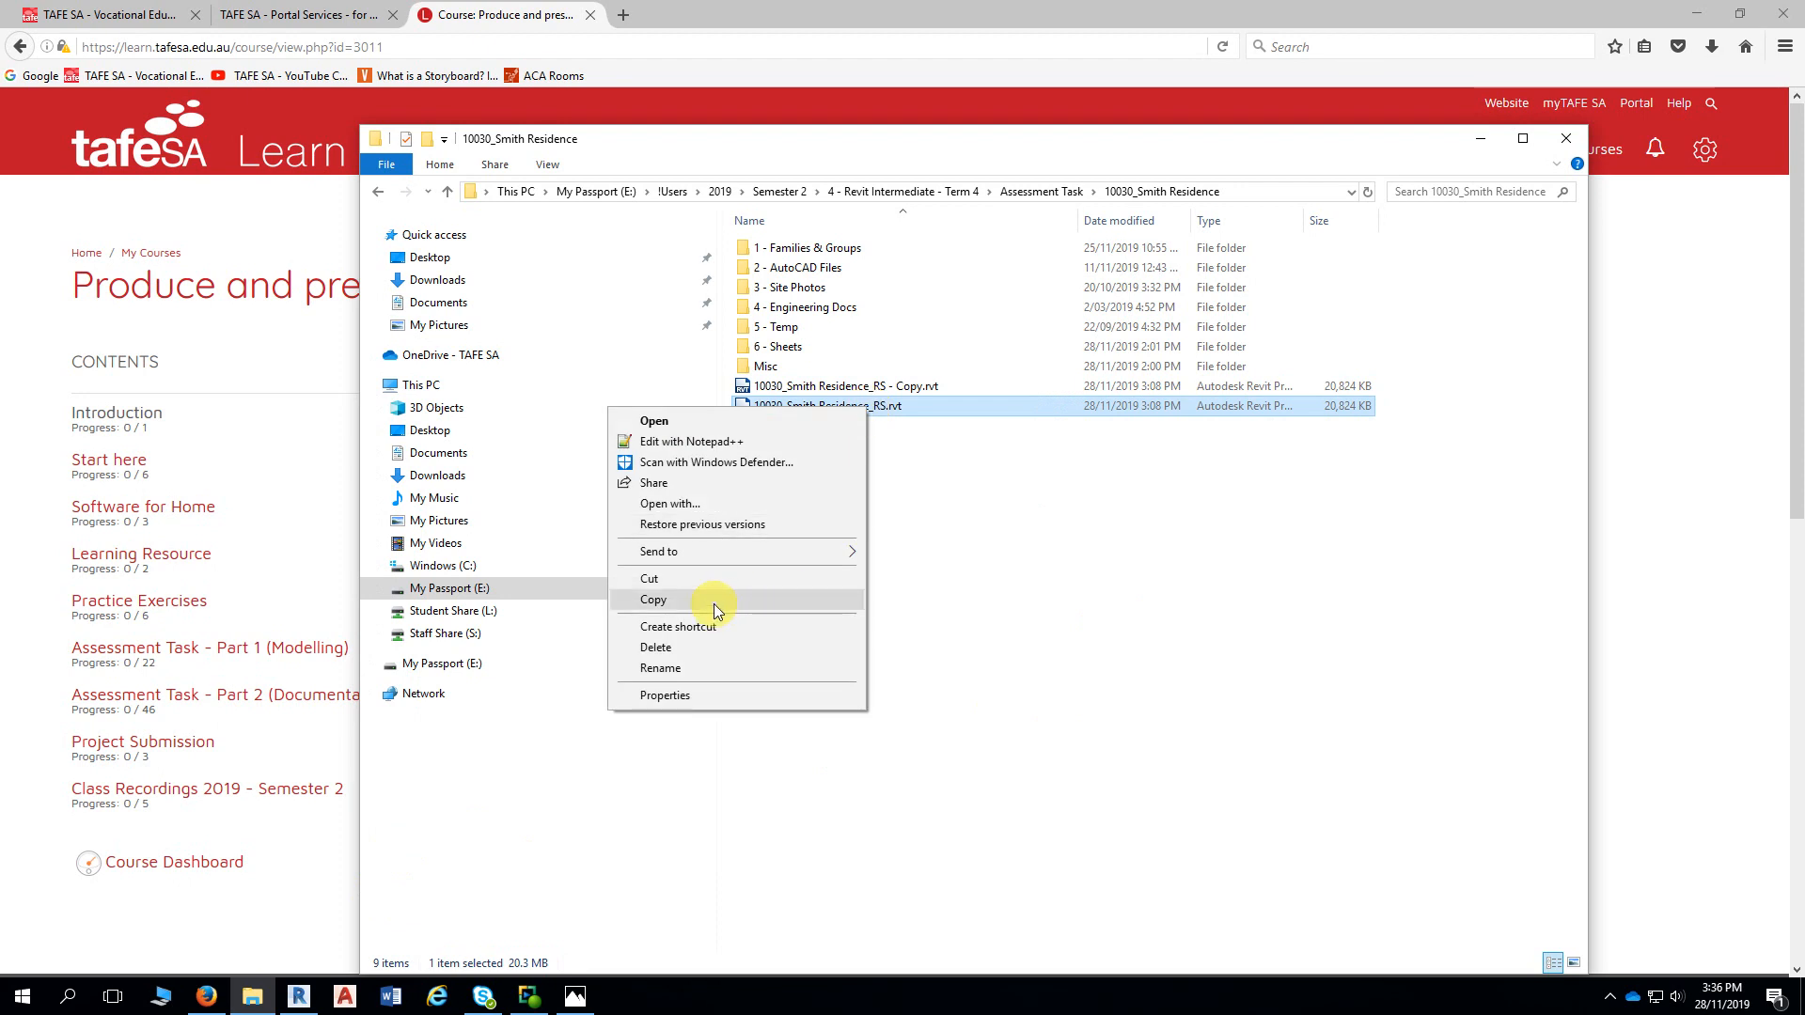
click(957, 495)
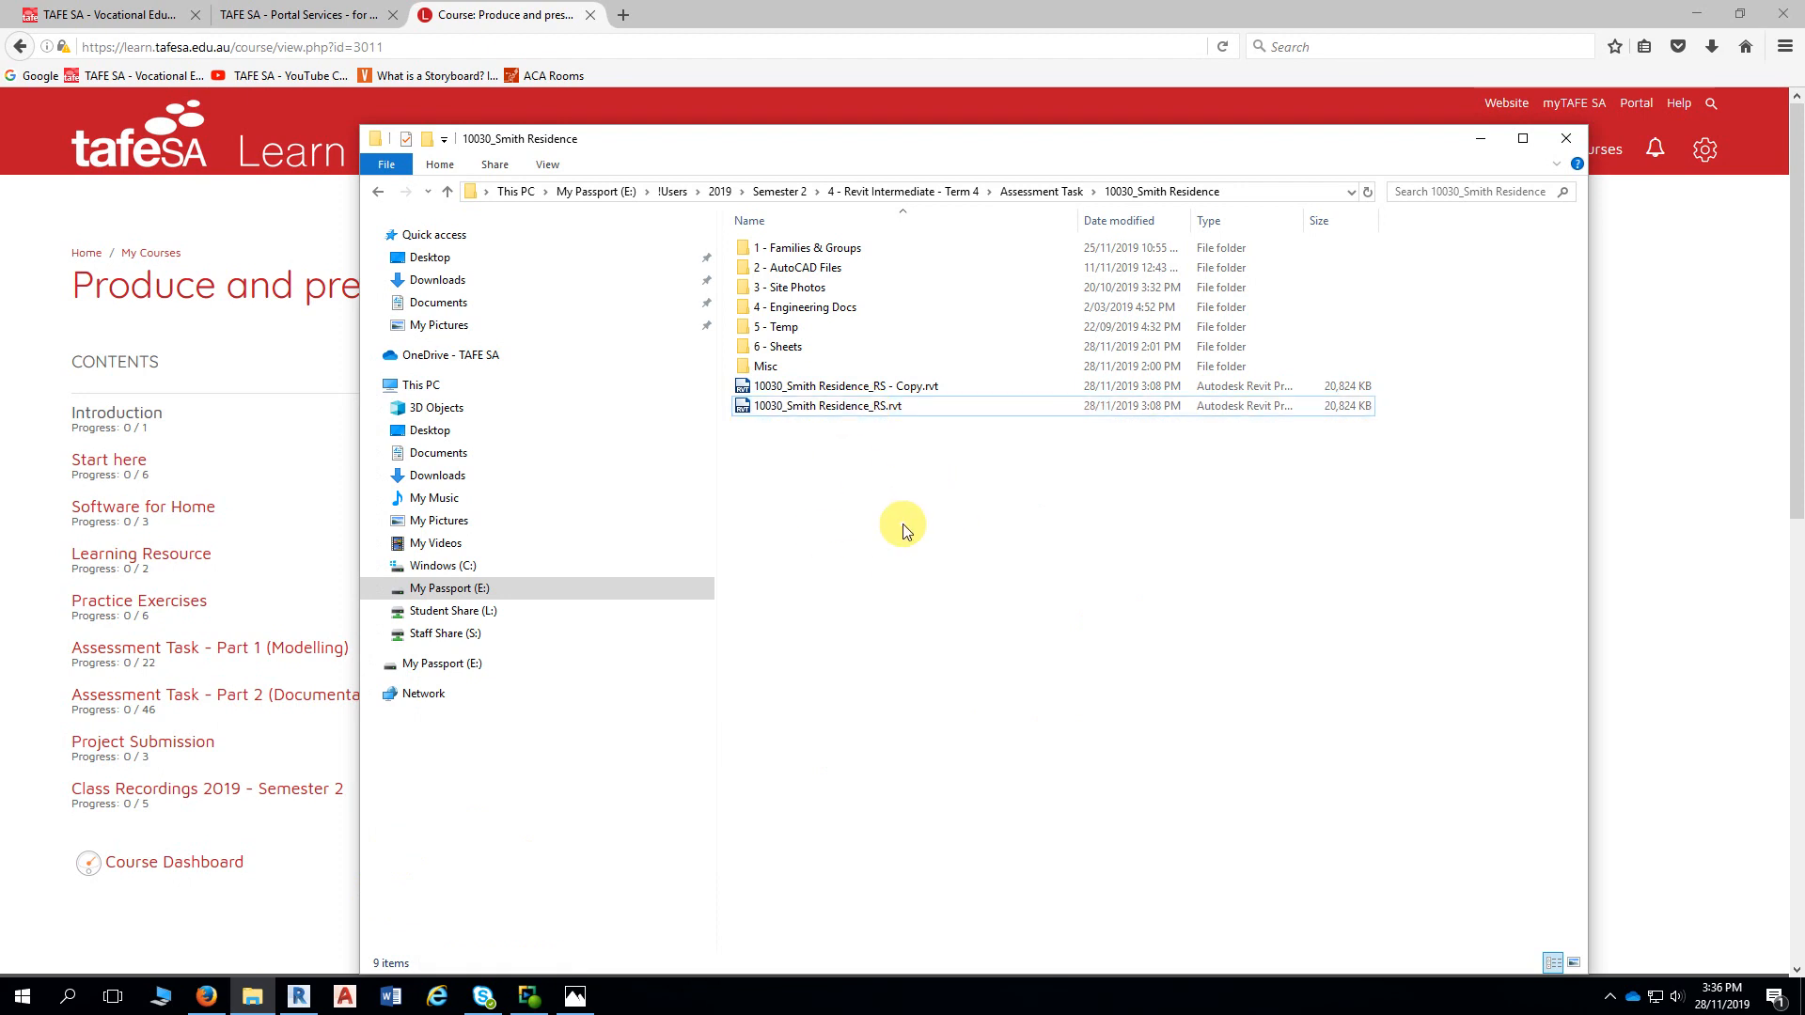
right_click(859, 508)
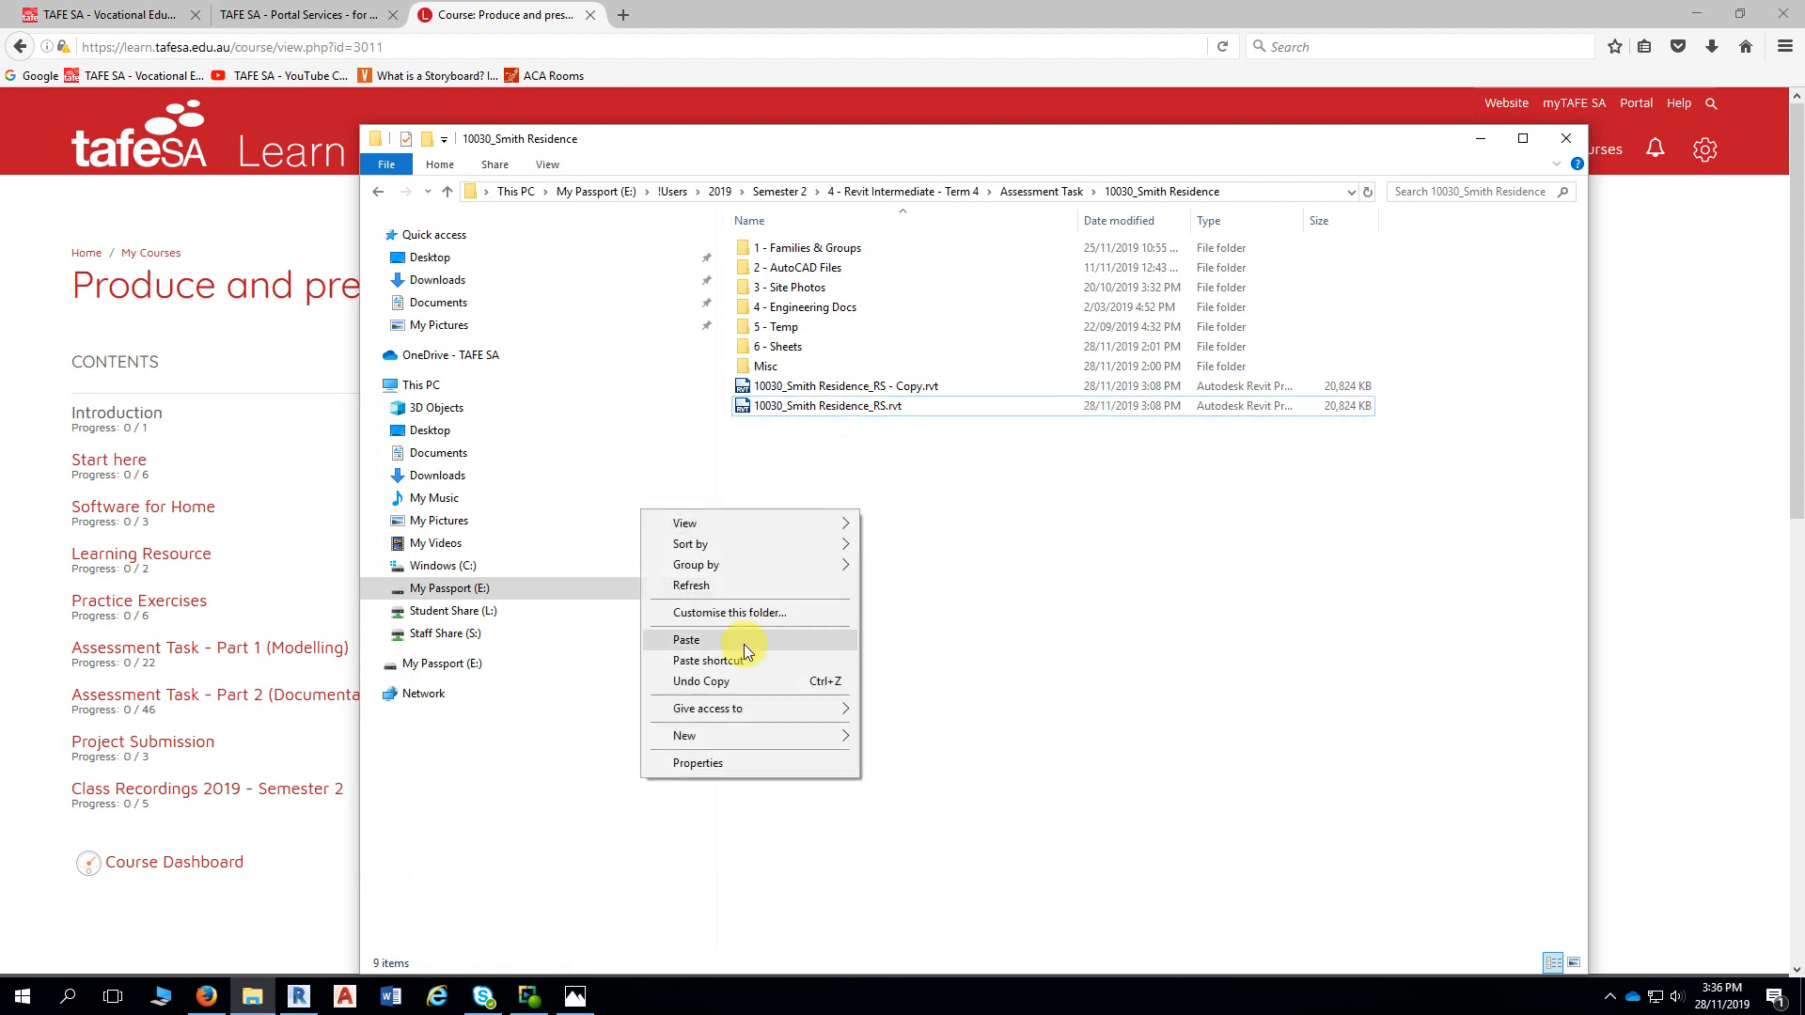
click(984, 560)
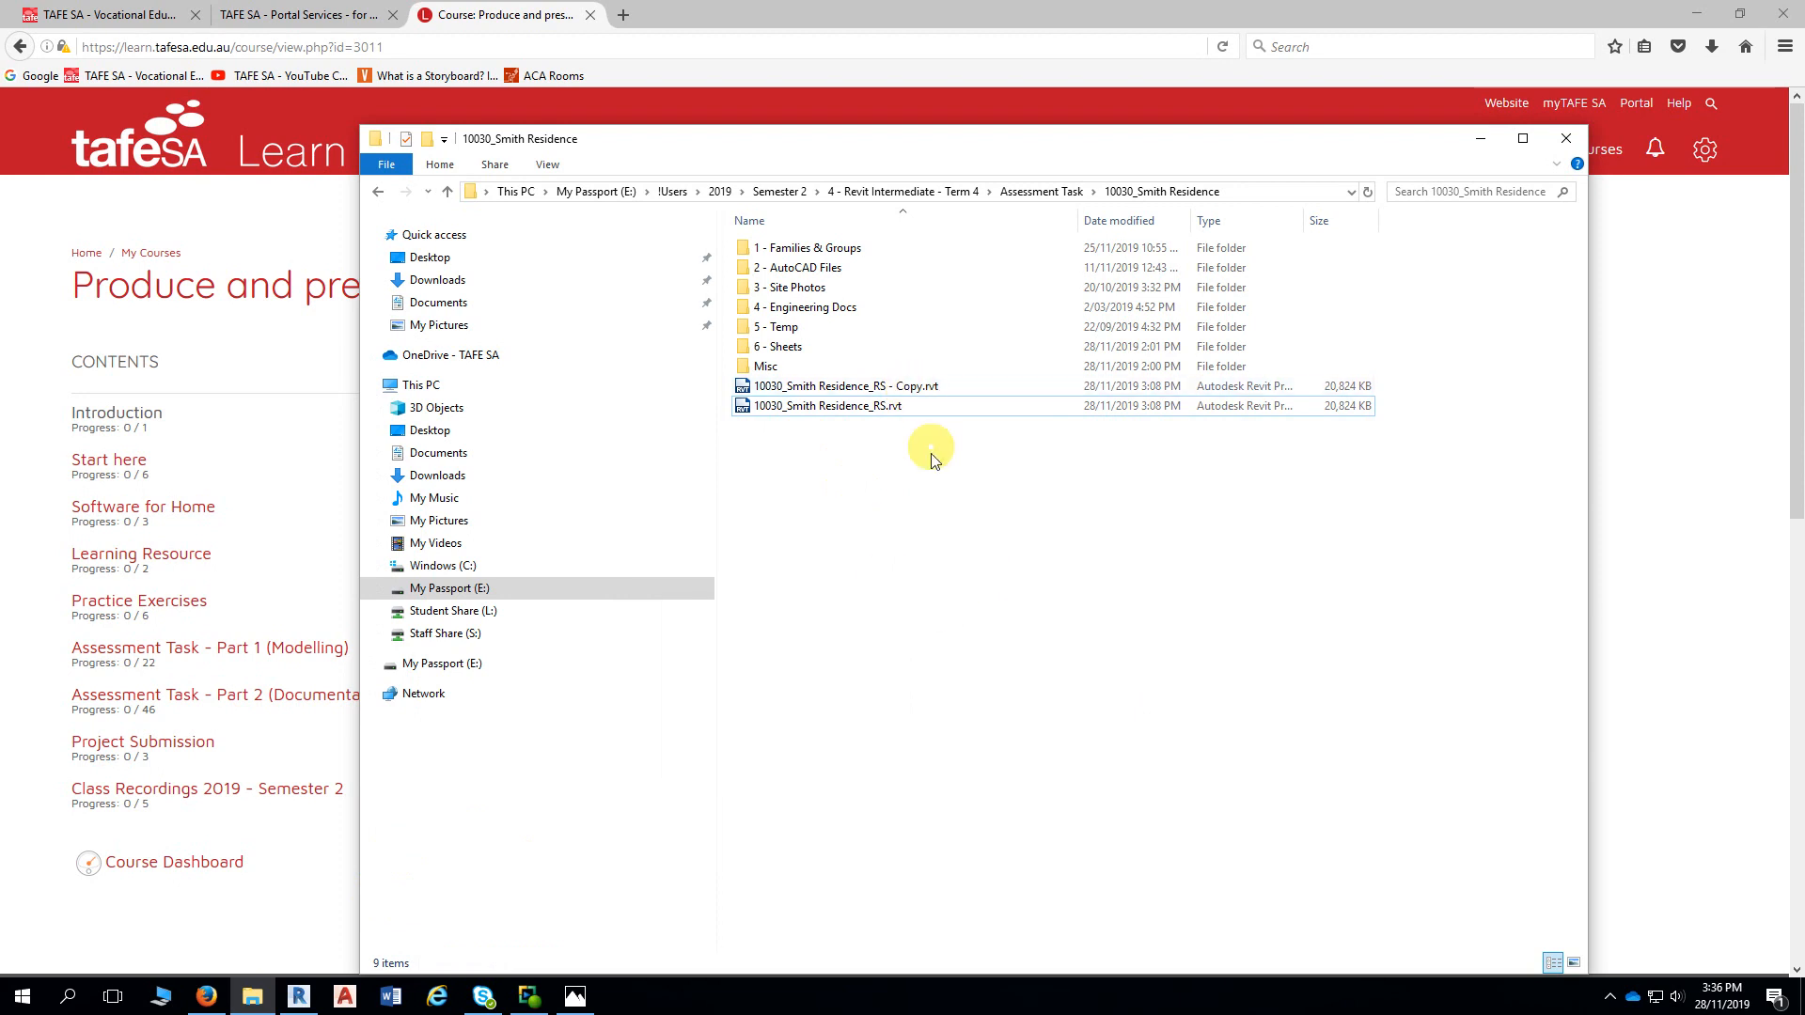
Switch to Revit and start opening a model, browsing to the My Passport (E:) drive
mouse_move(300, 999)
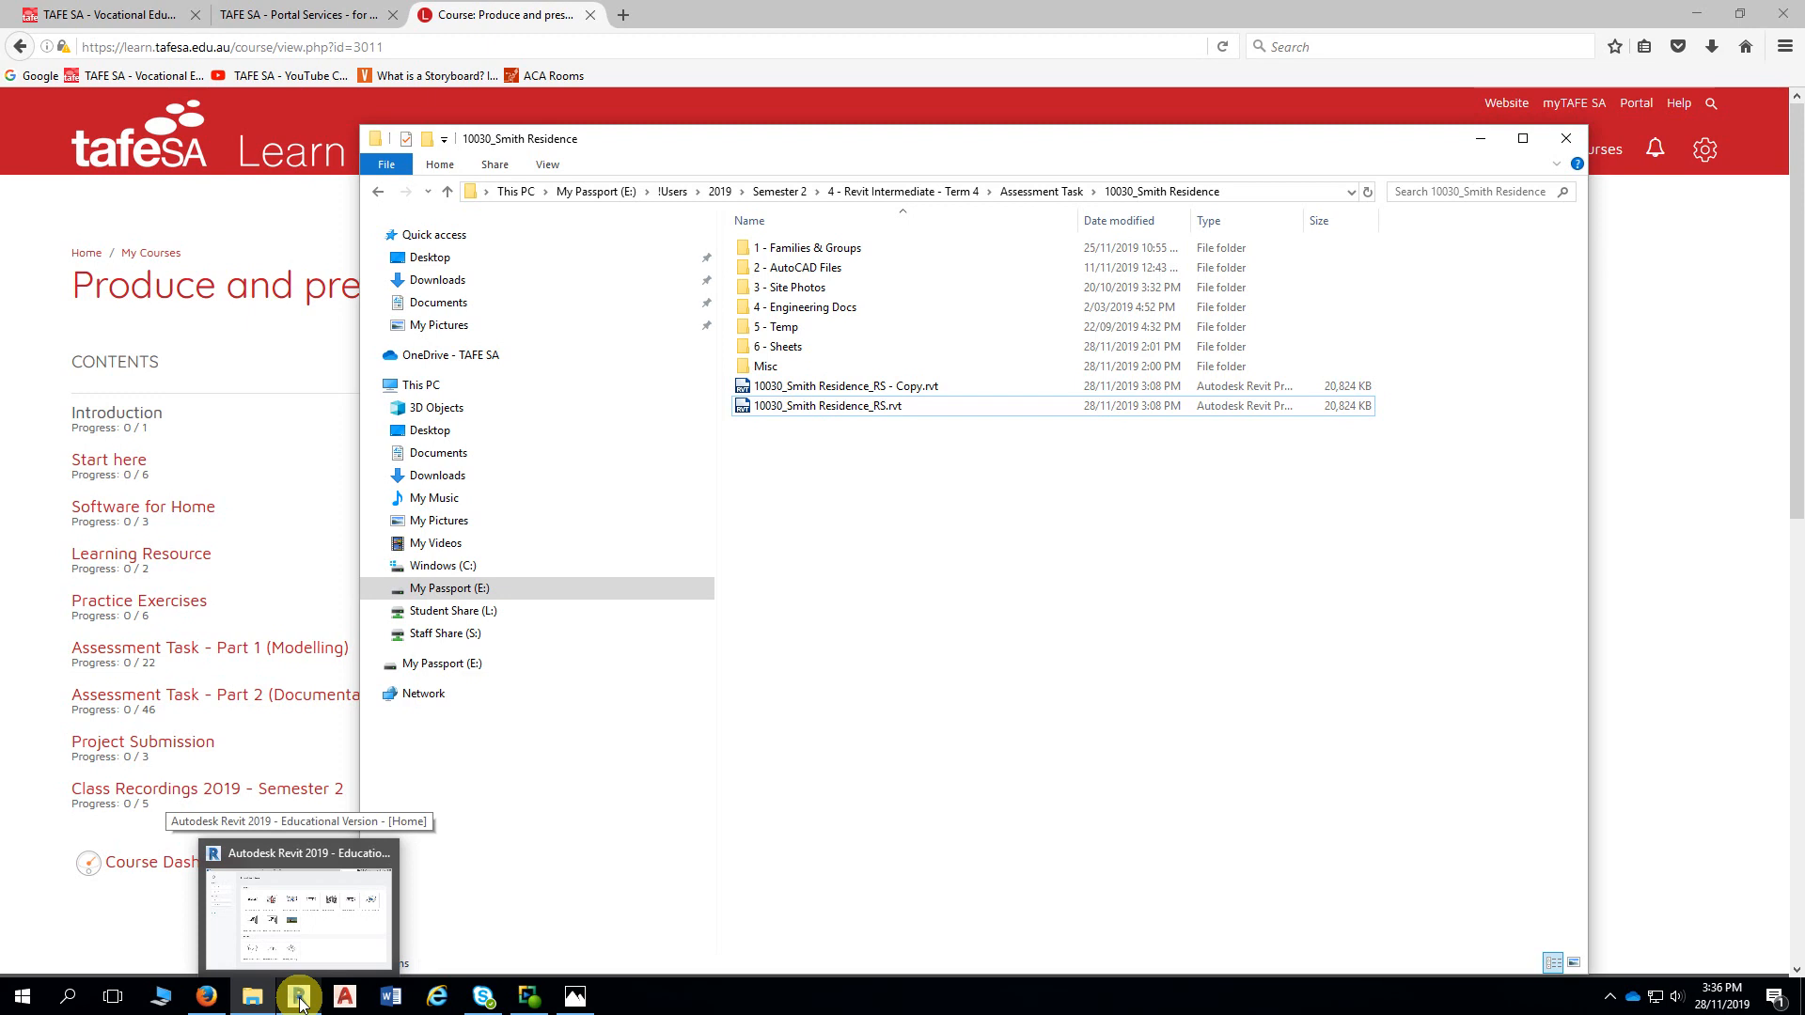
click(300, 1001)
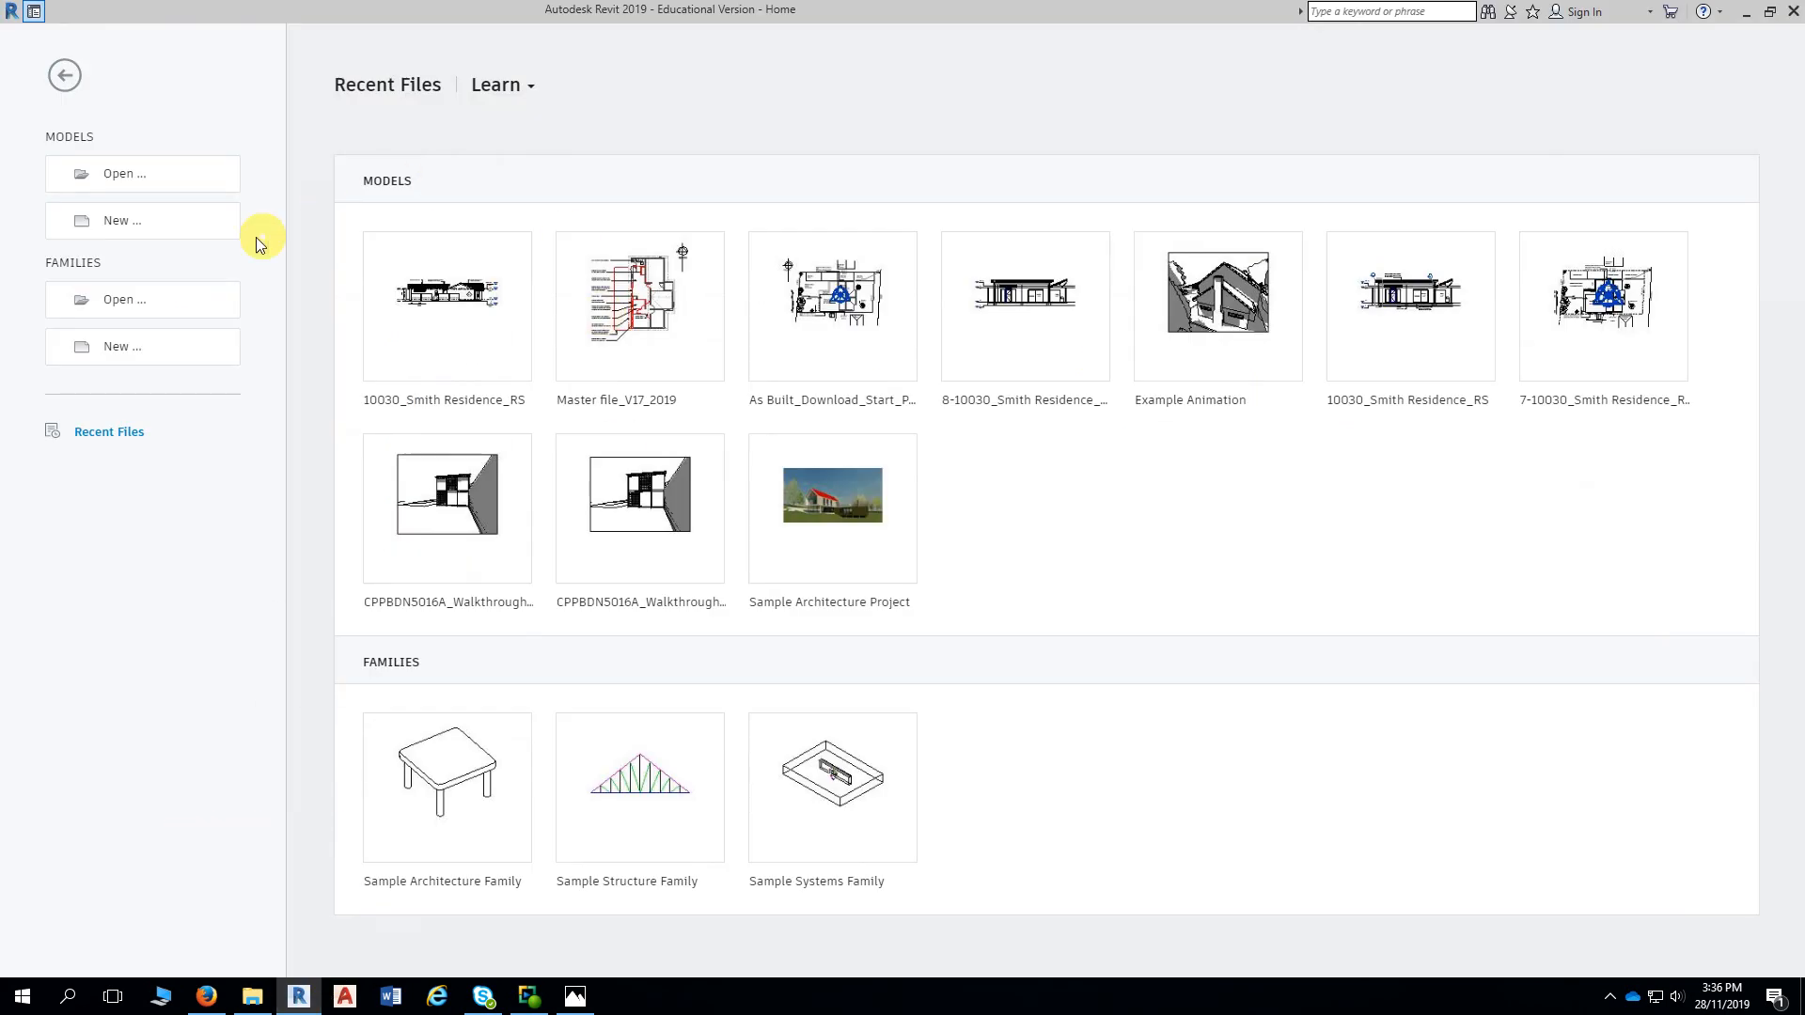
click(120, 178)
click(776, 94)
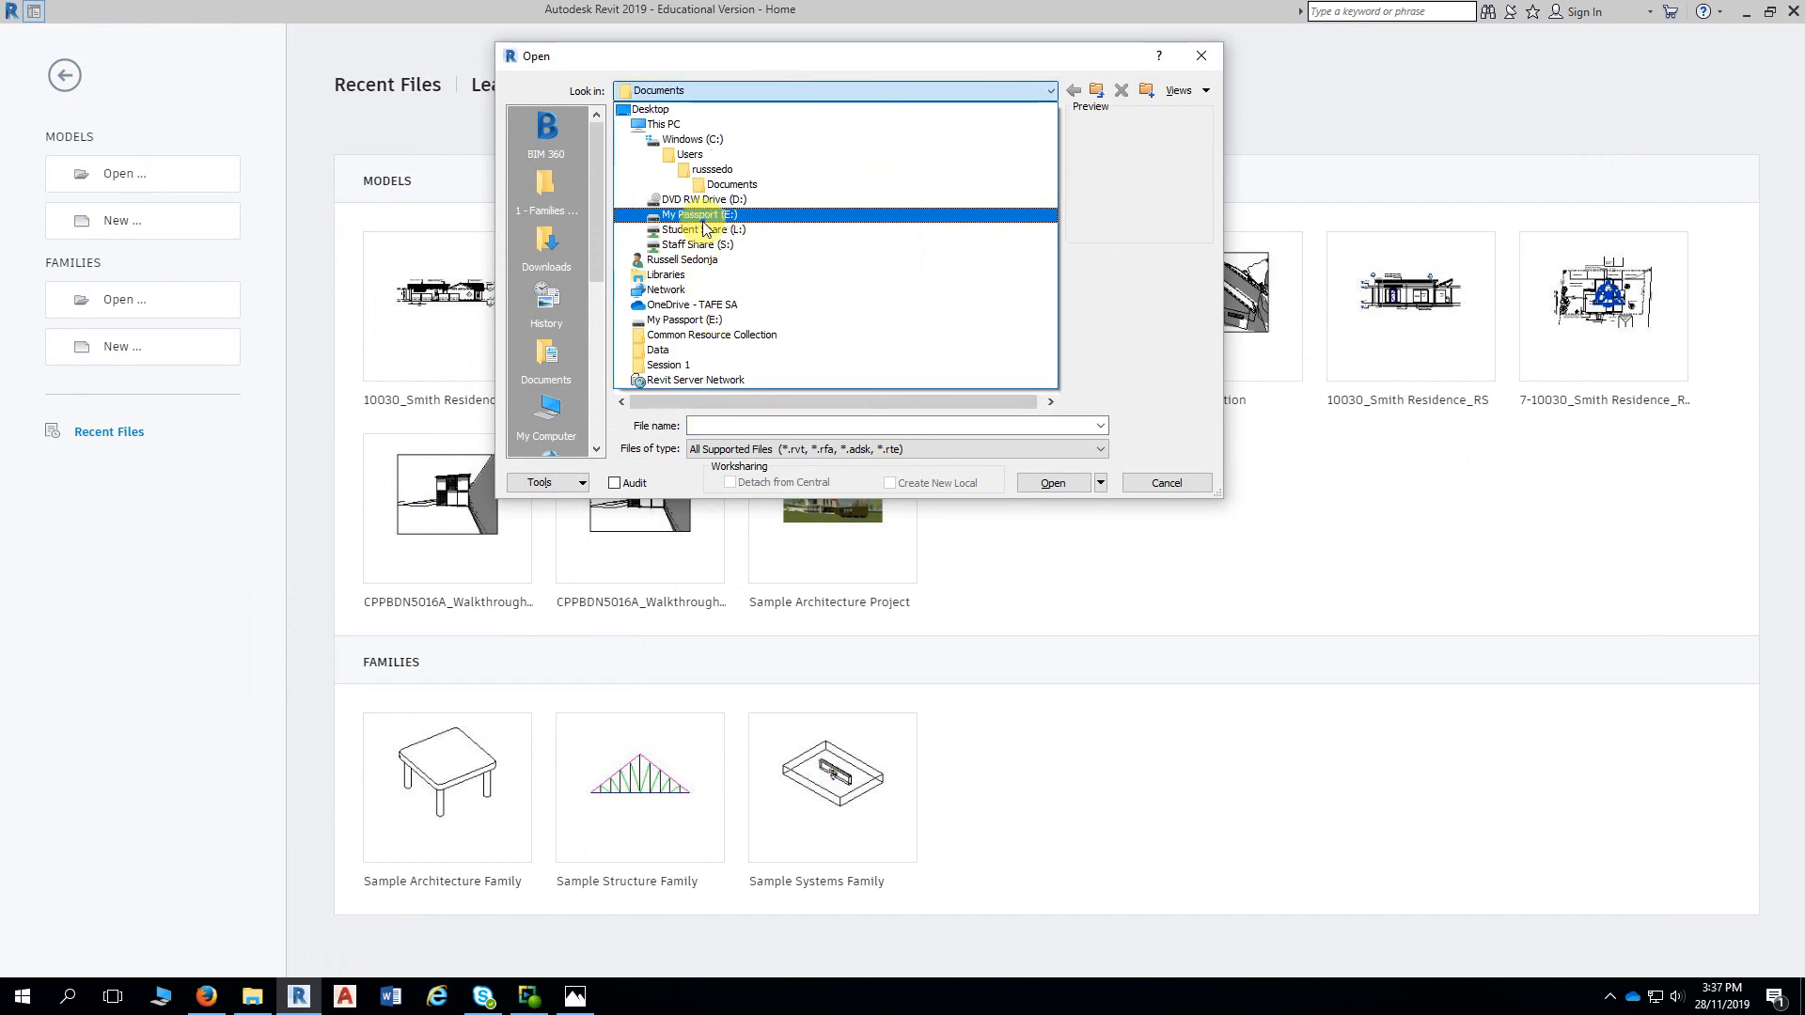
click(702, 218)
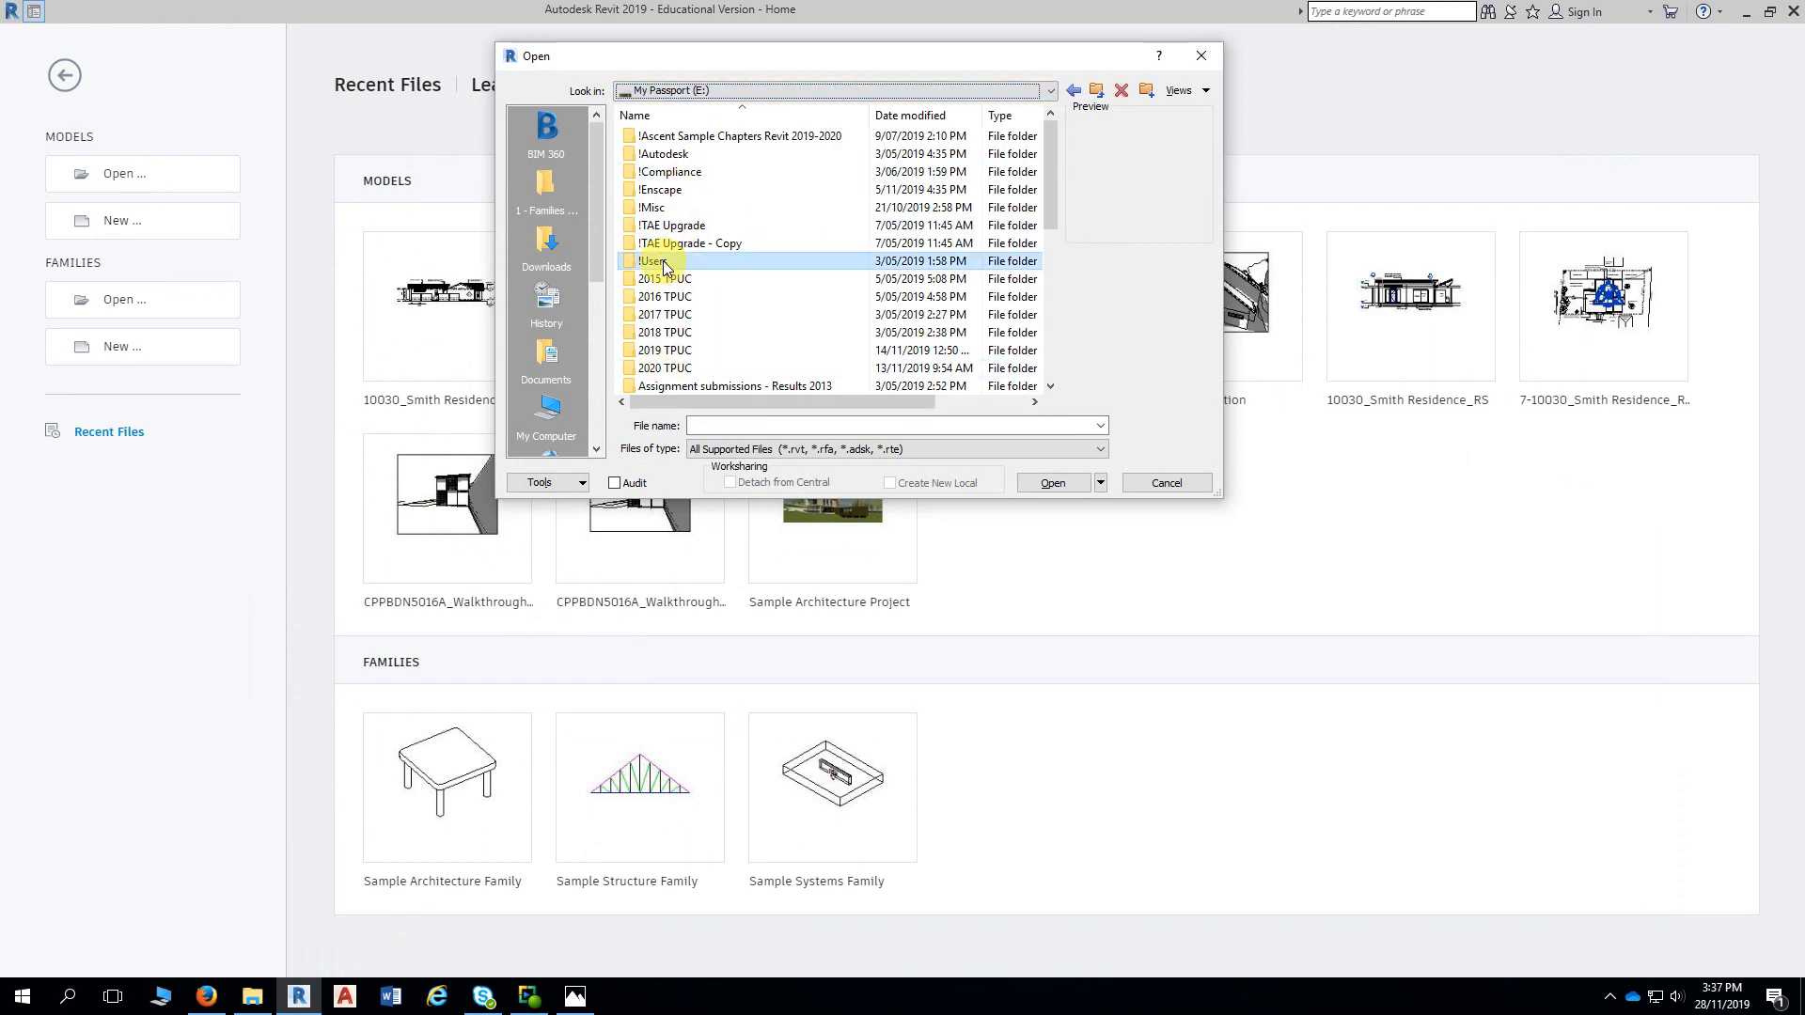
Open 10030_Smith Residence_RS - Copy.rvt from !Users, 2019, Semester 2, 4 - Revit Intermediate - Term 4, Assessment Task, 10030_Smith Residence
double_click(662, 261)
double_click(663, 263)
click(655, 158)
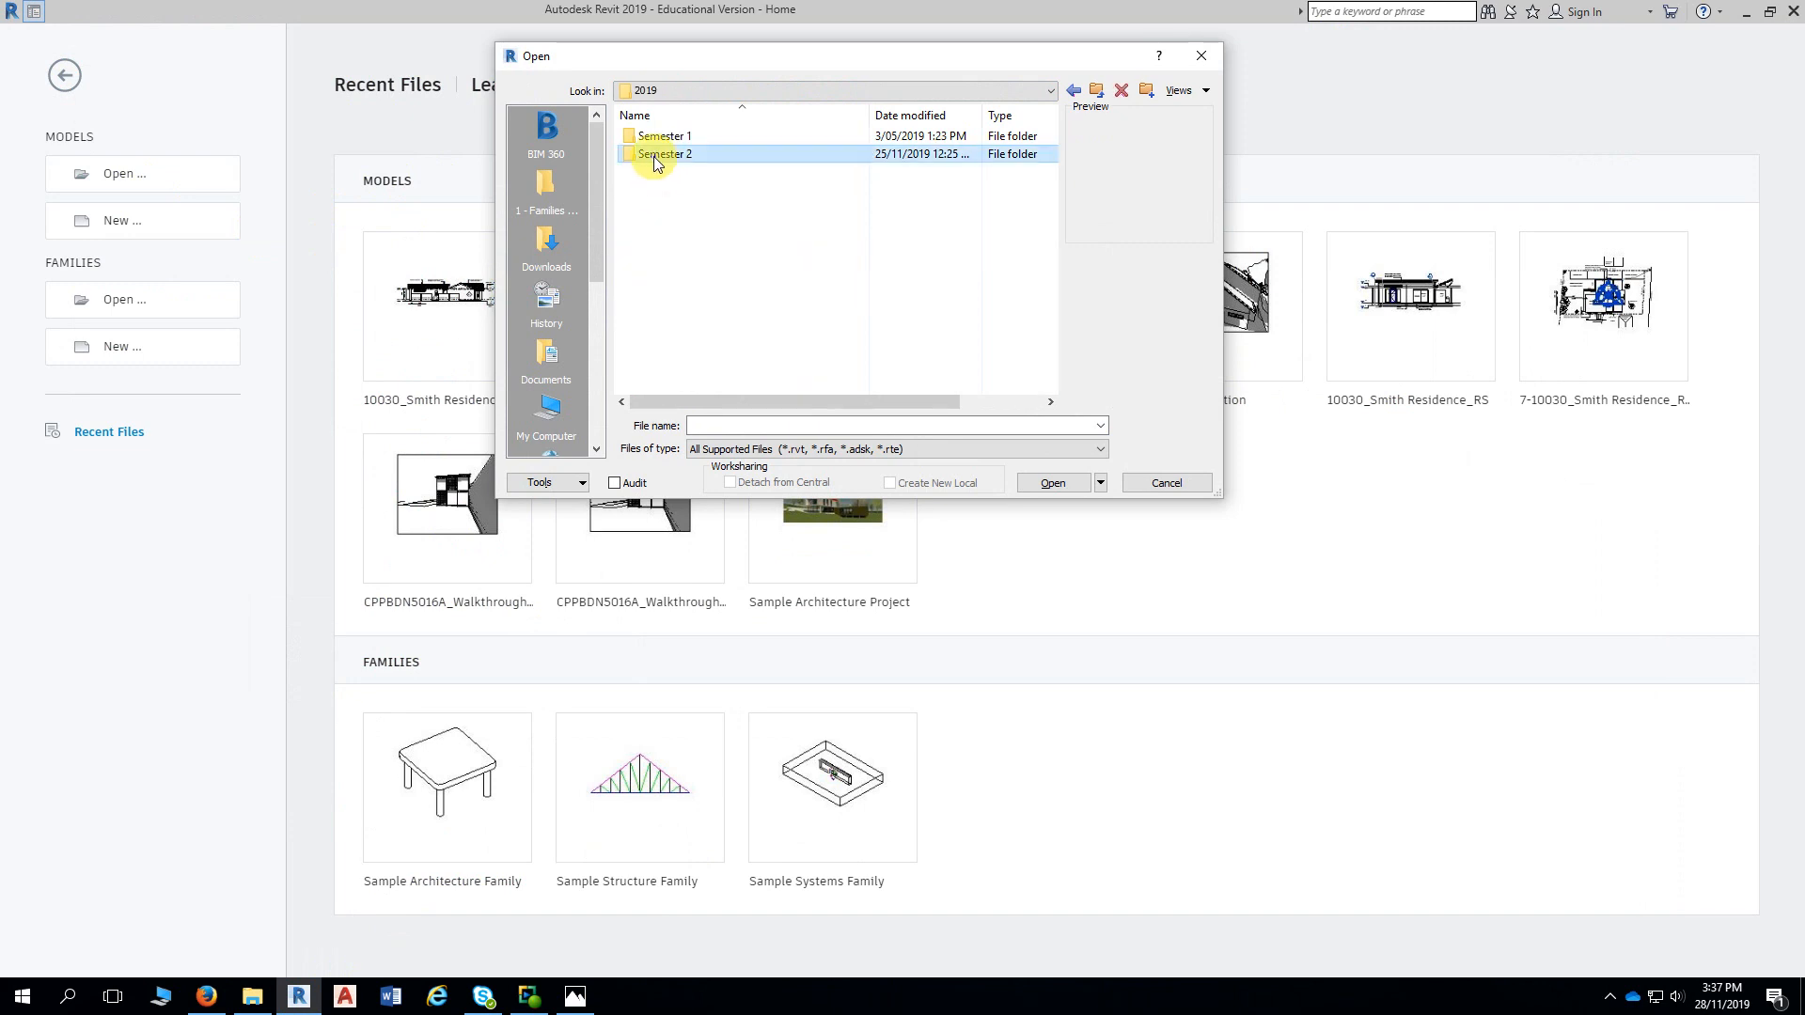
double_click(655, 158)
double_click(686, 194)
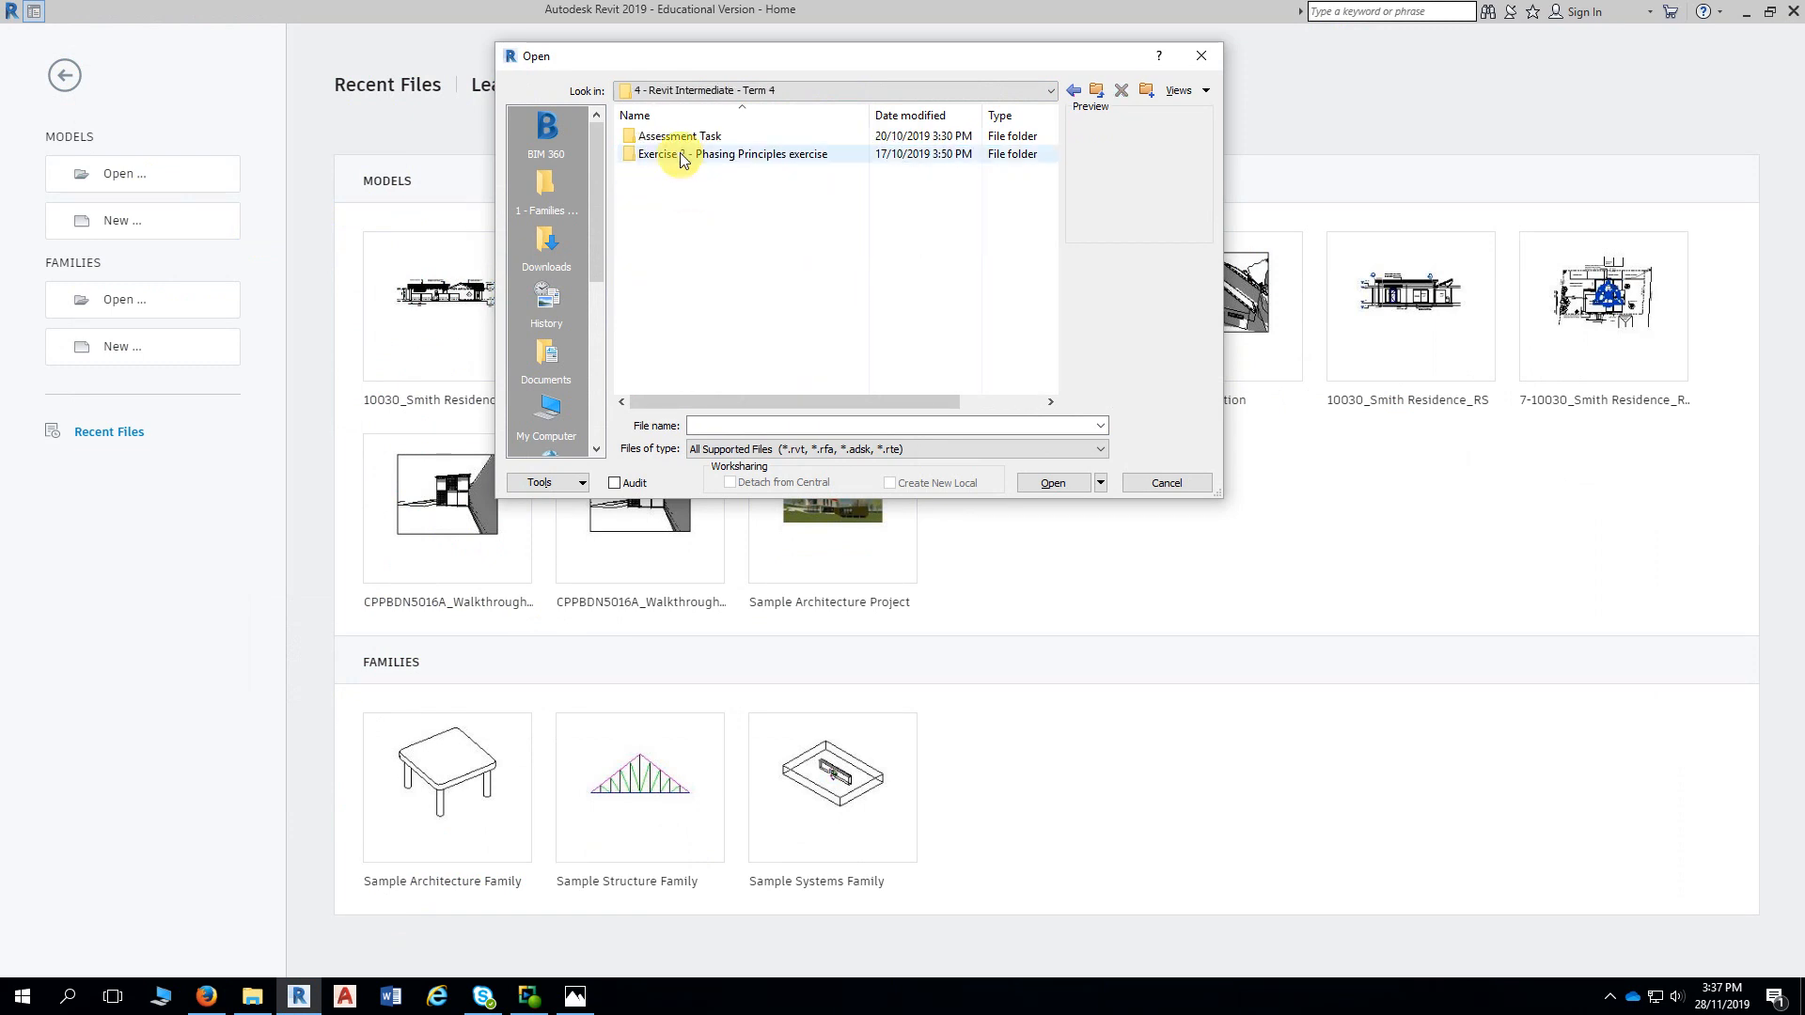
double_click(678, 135)
double_click(693, 136)
click(738, 261)
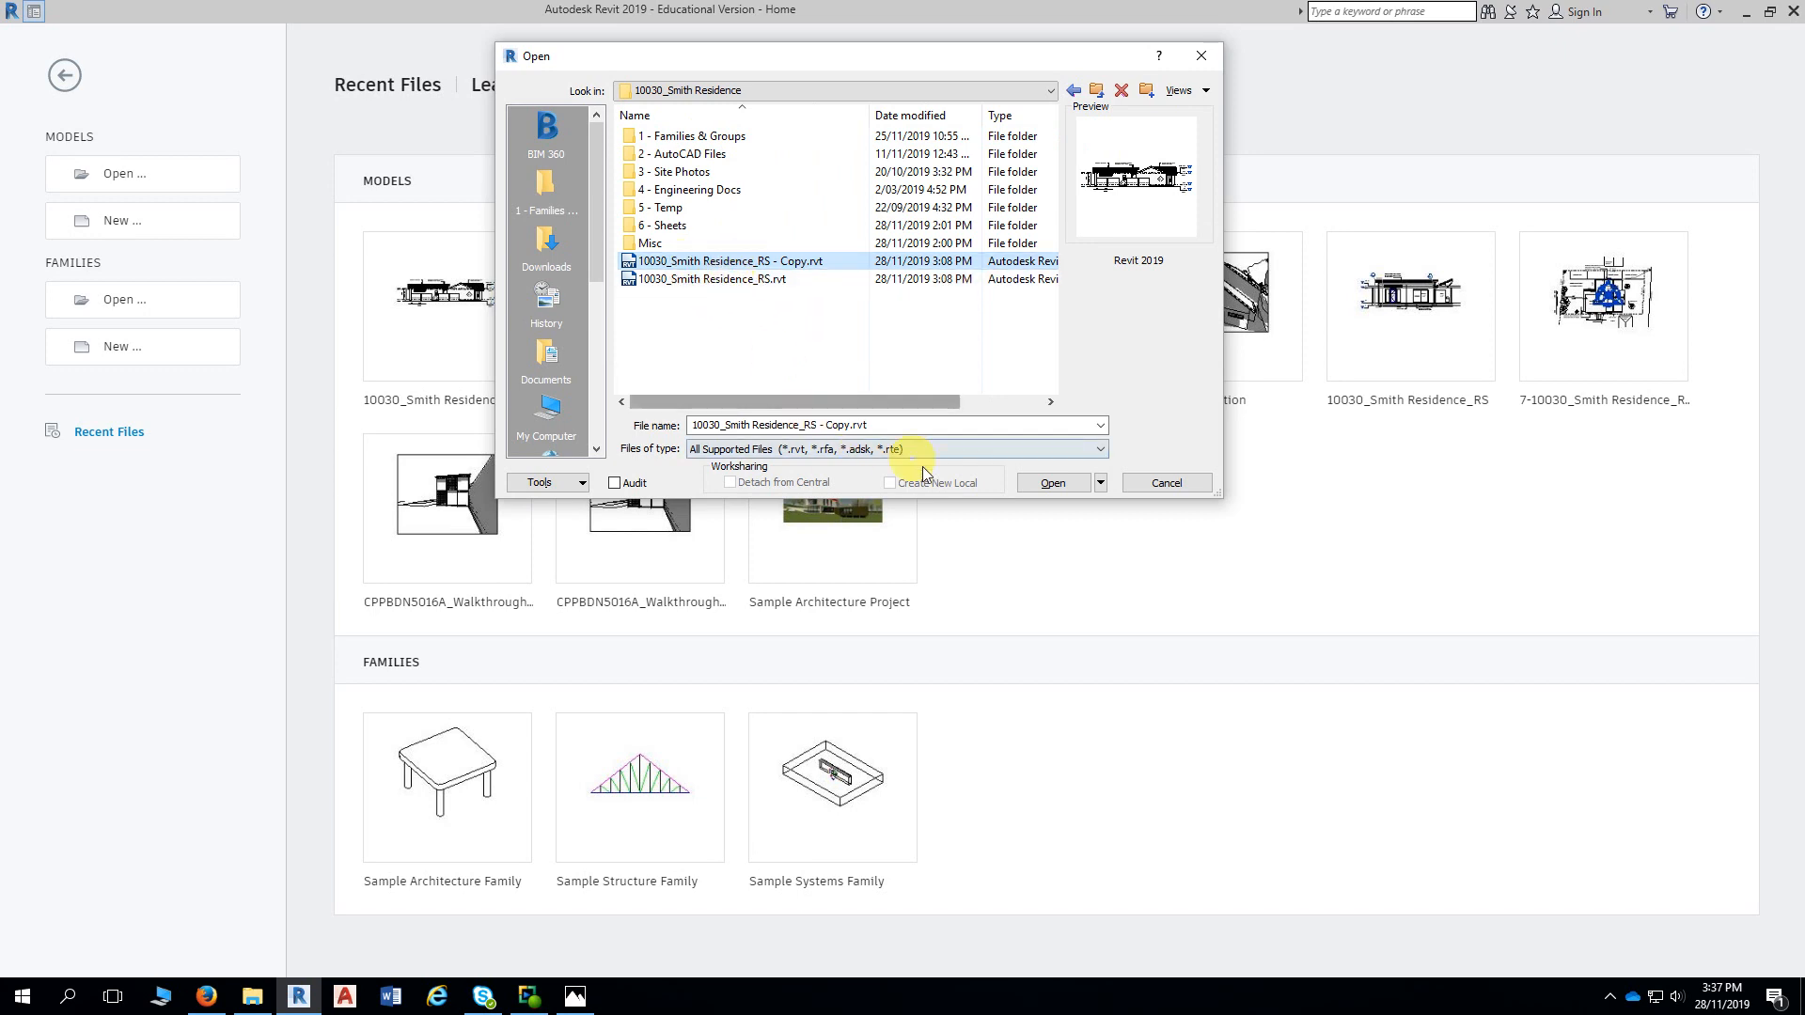
click(1052, 483)
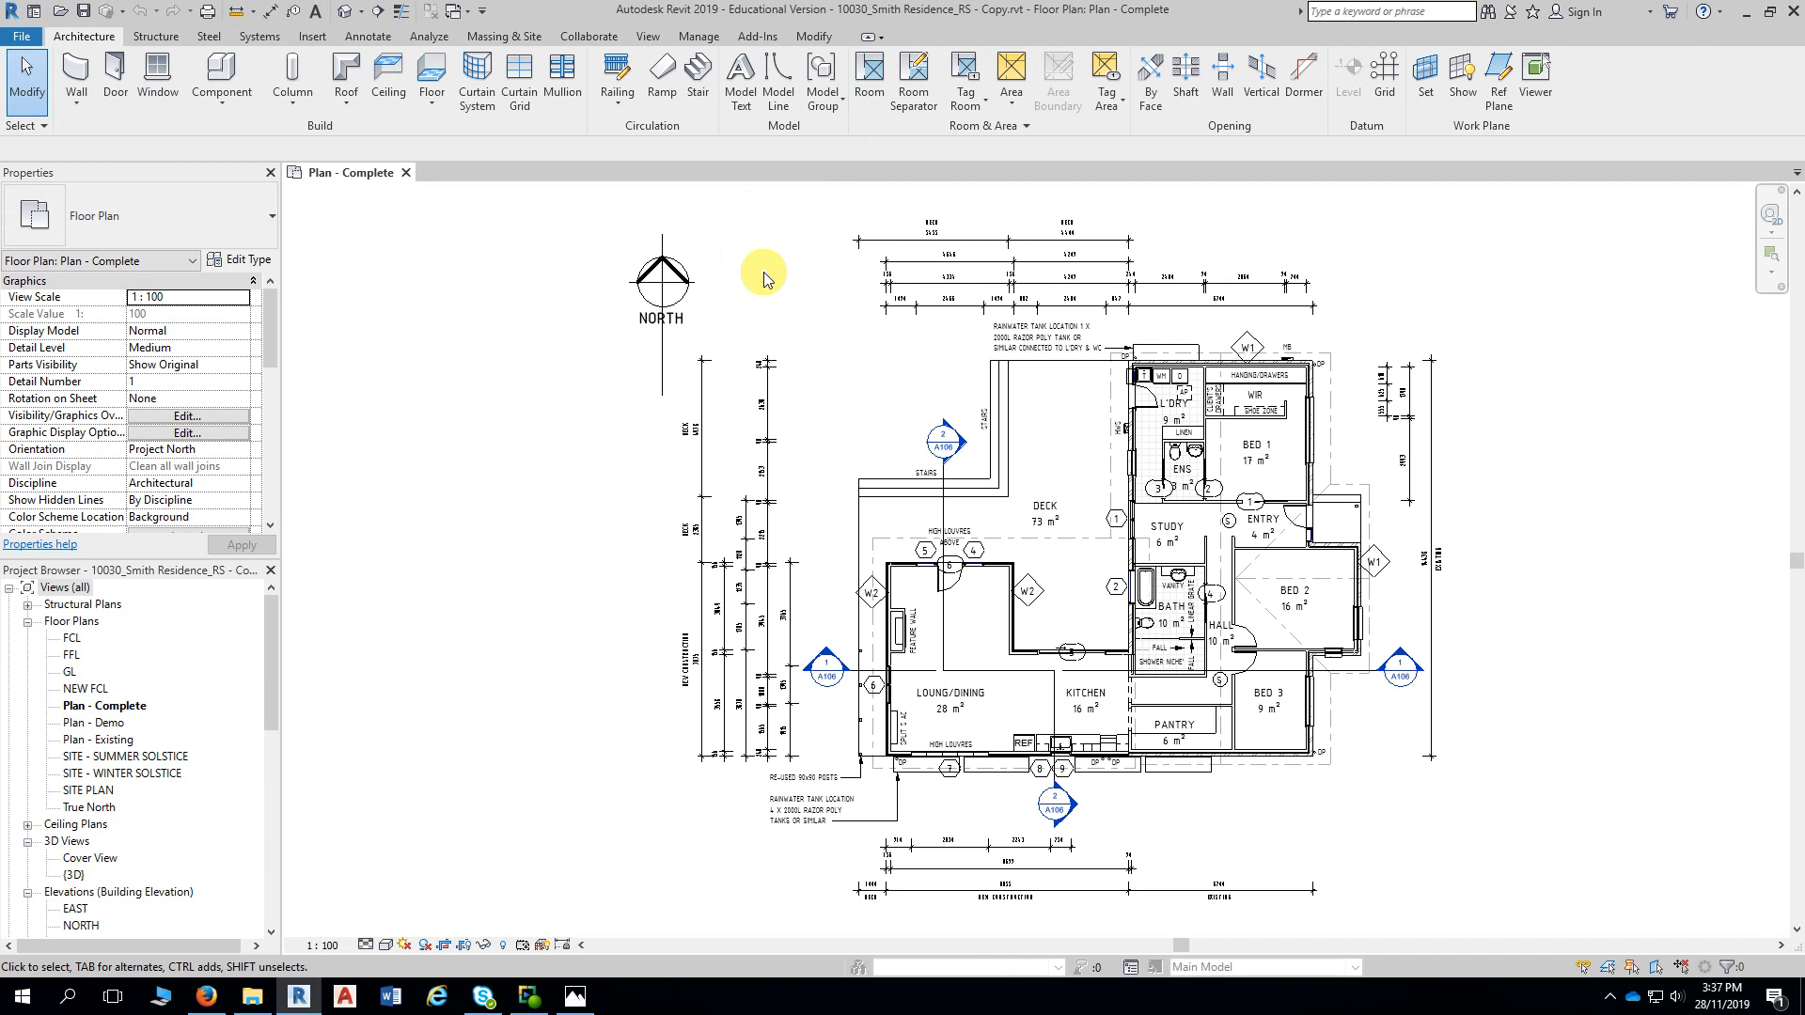
Start Purge Unused for the copied project and review the listed categories from Views to Other Styles
middle_drag(813, 290, 784, 294)
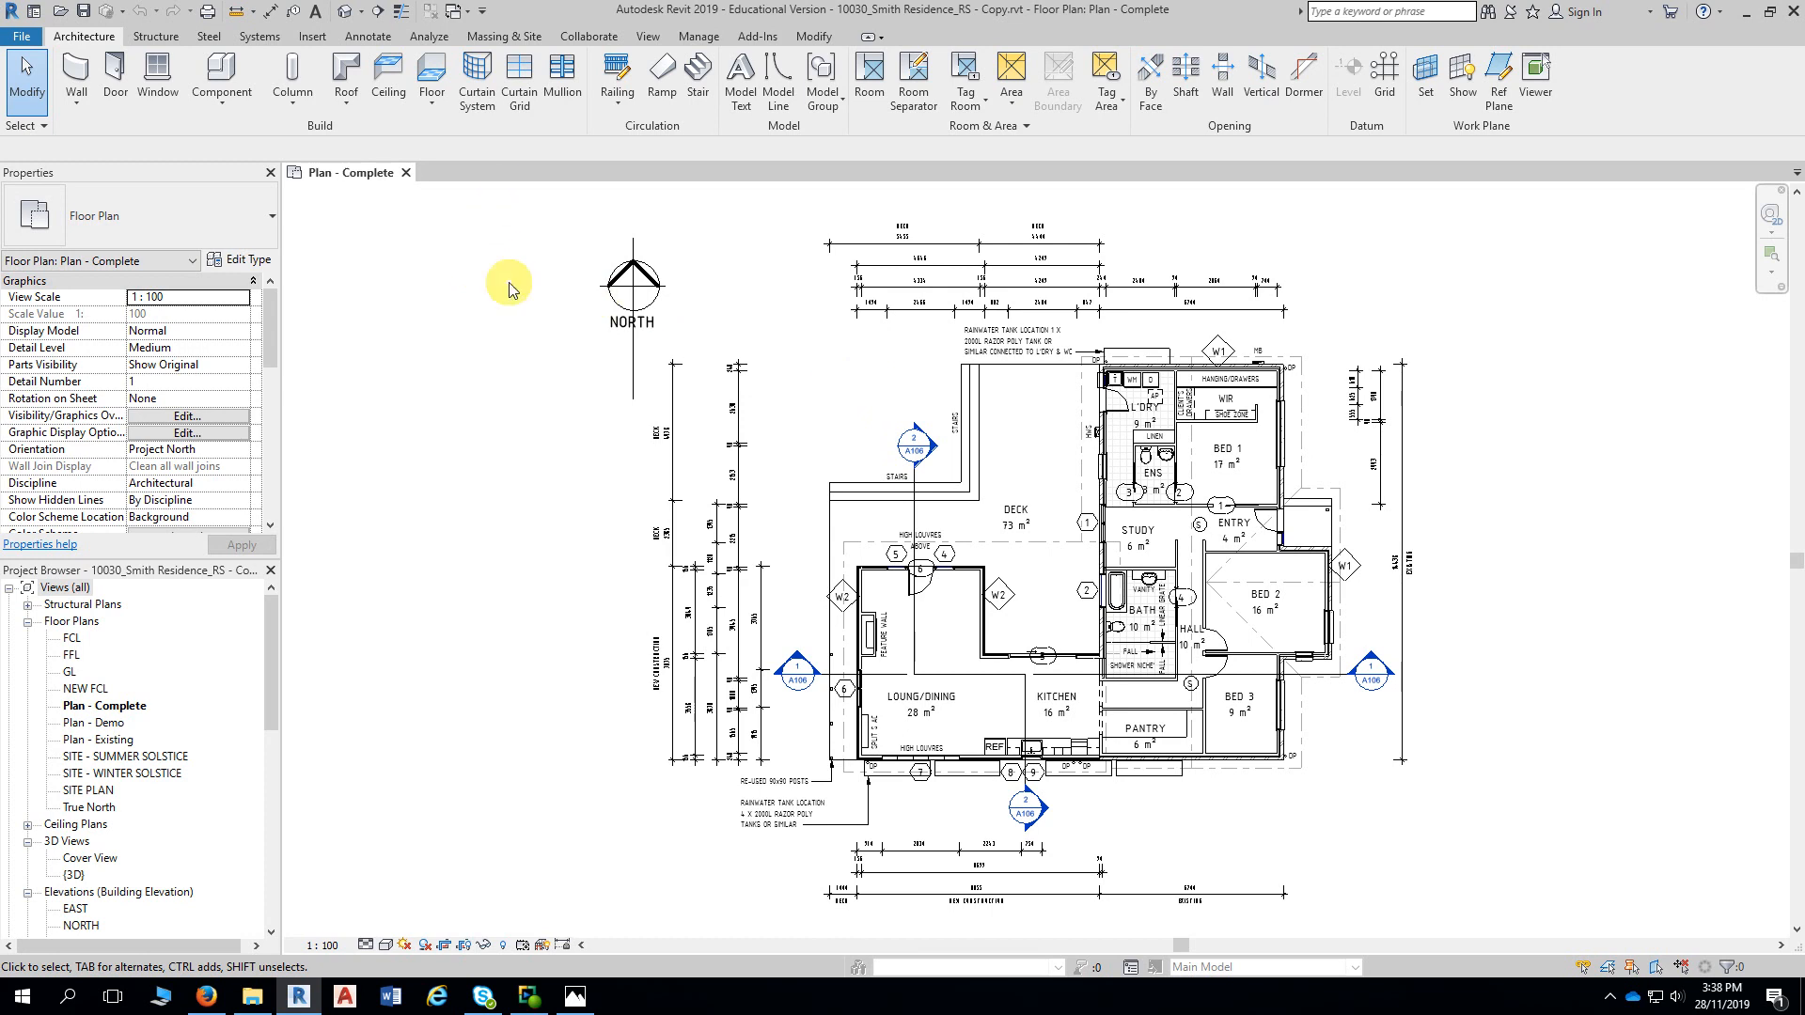
click(700, 38)
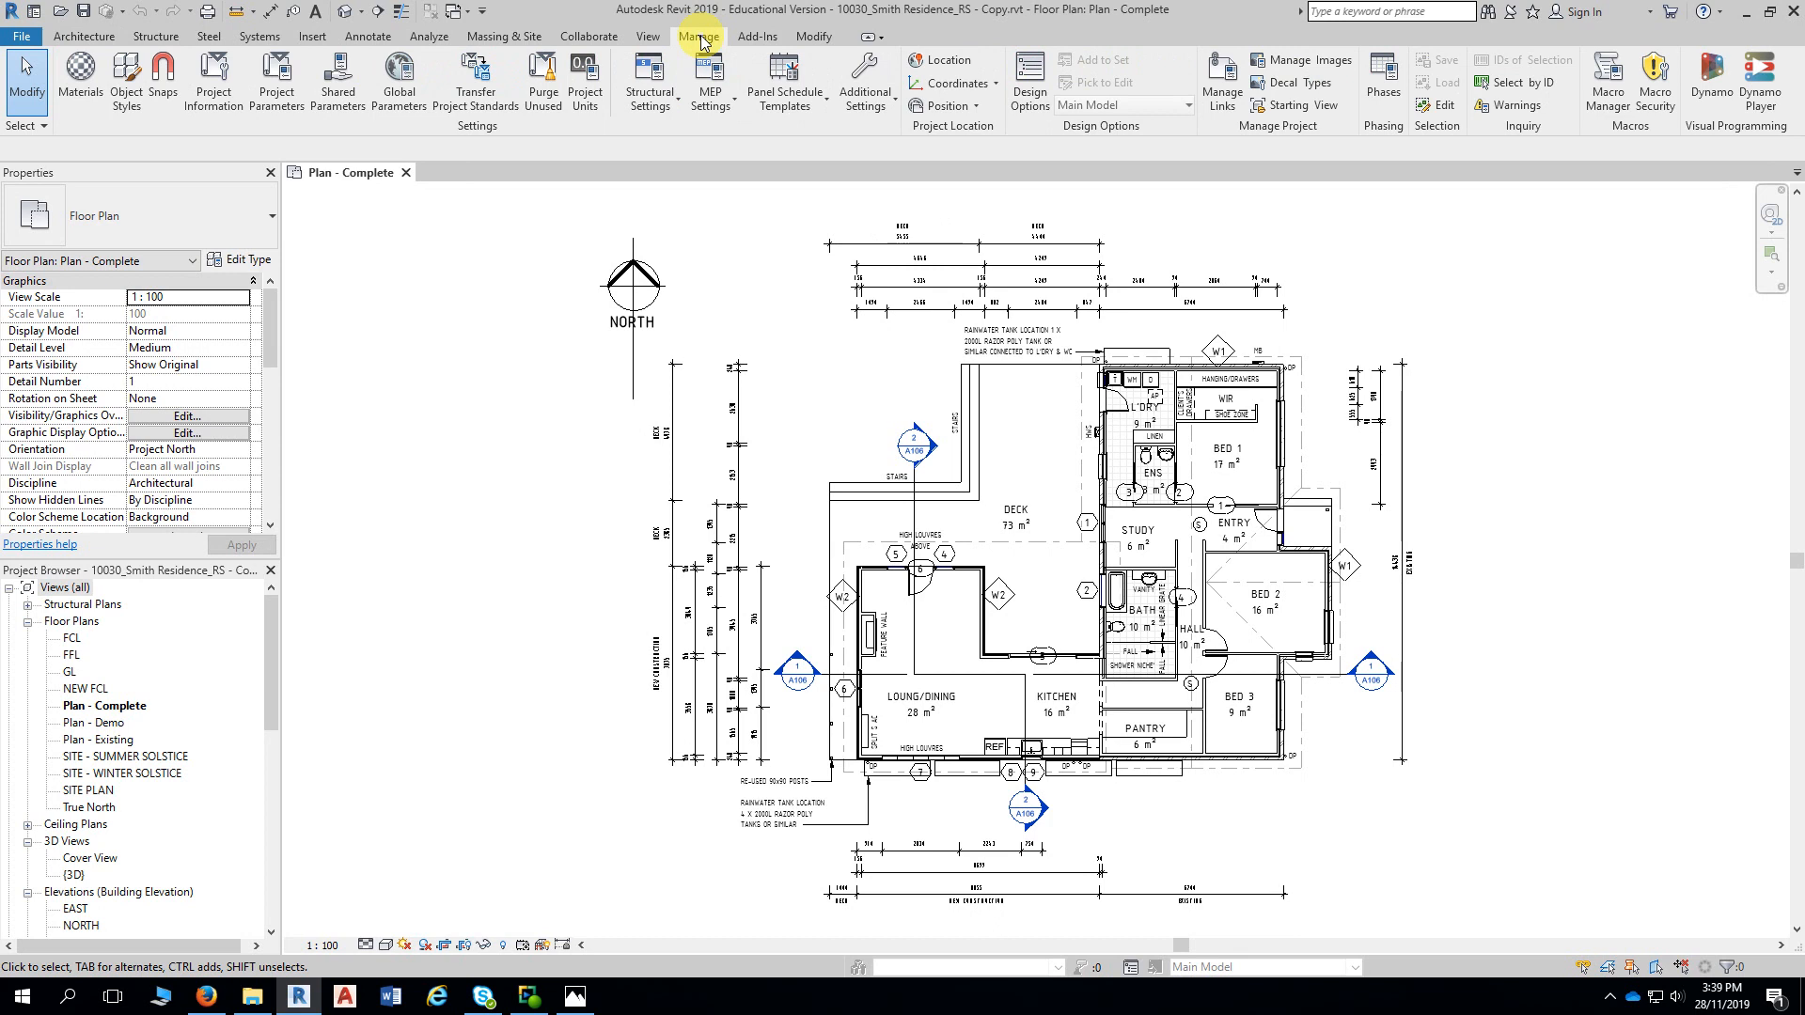
click(547, 105)
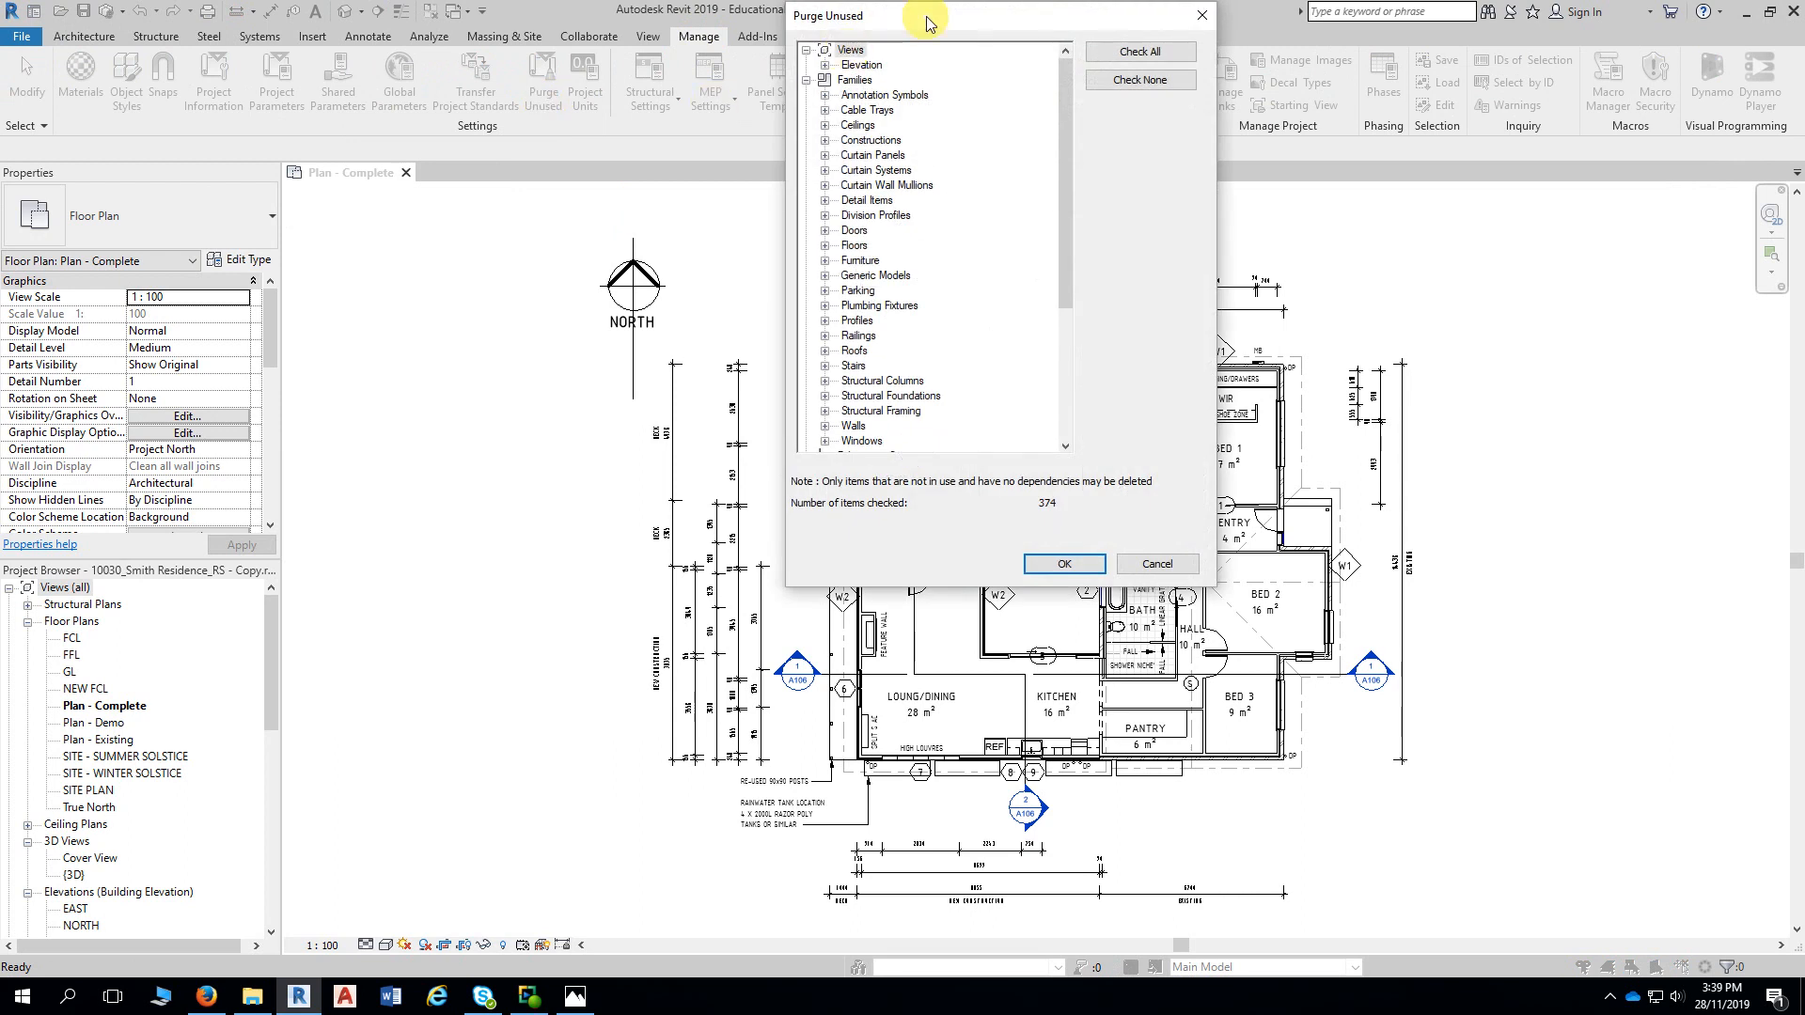
drag(931, 17, 881, 17)
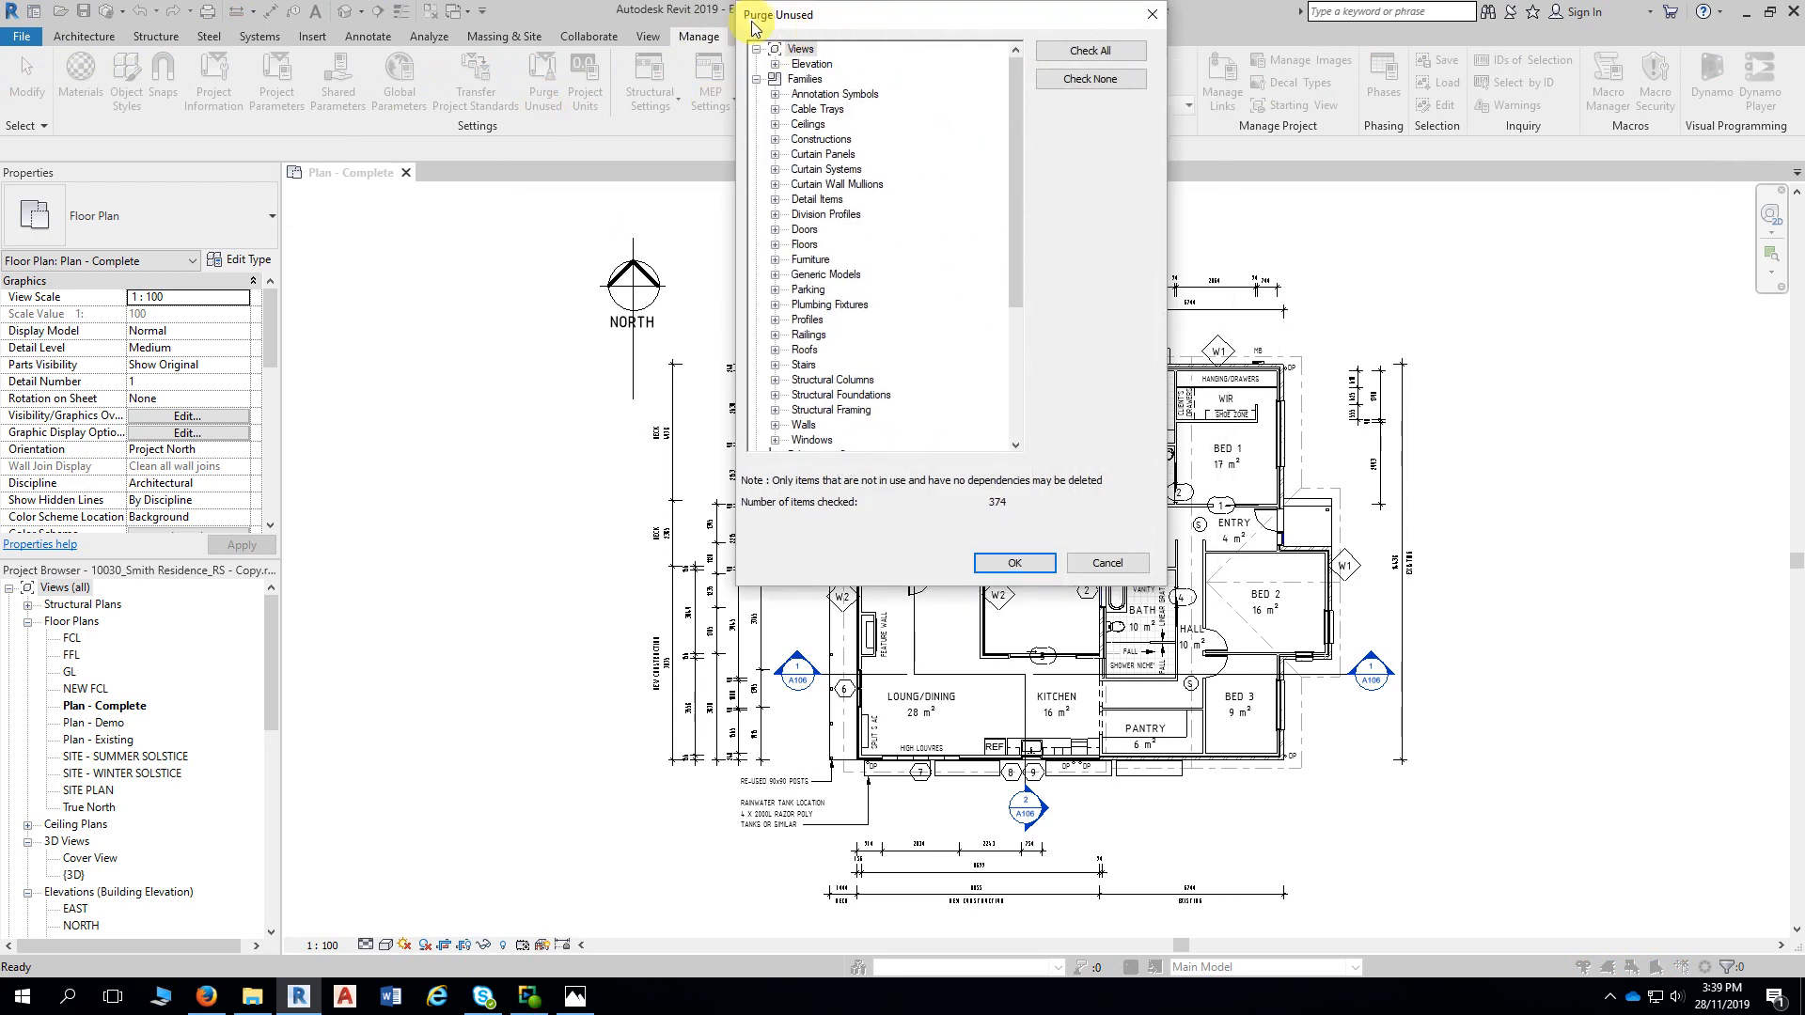
drag(866, 20, 857, 34)
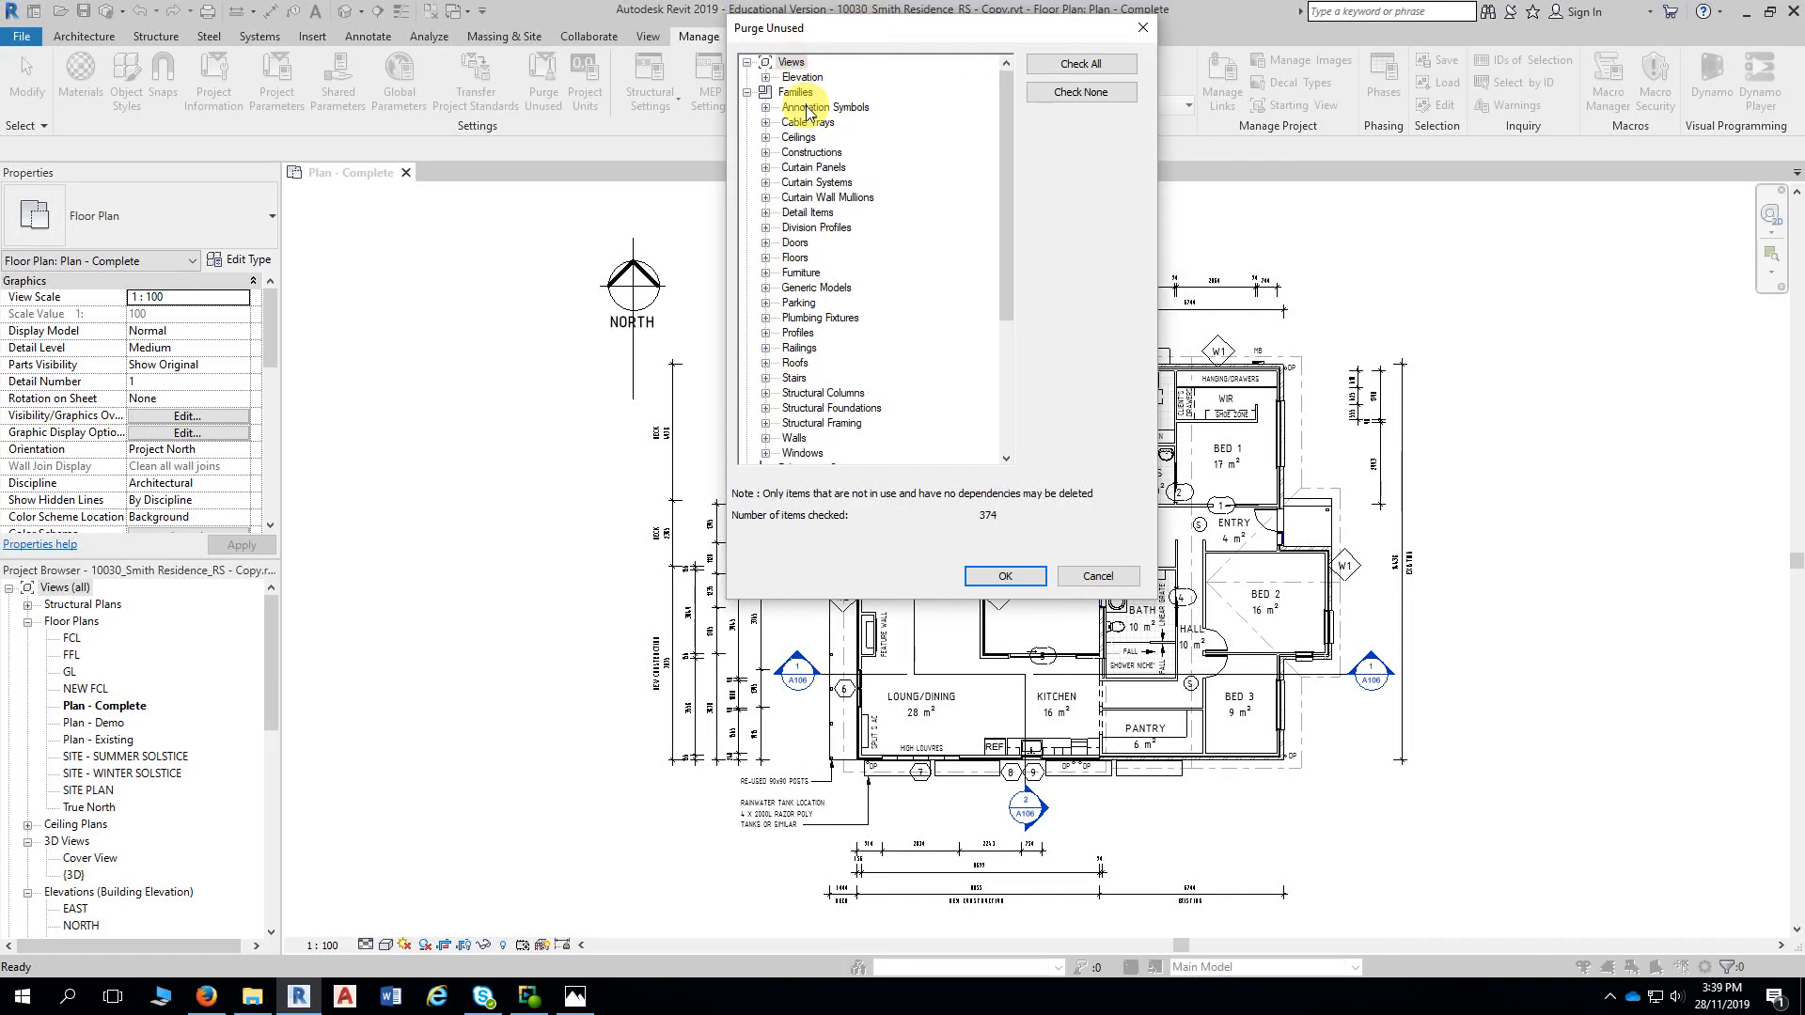
drag(1002, 139, 1012, 258)
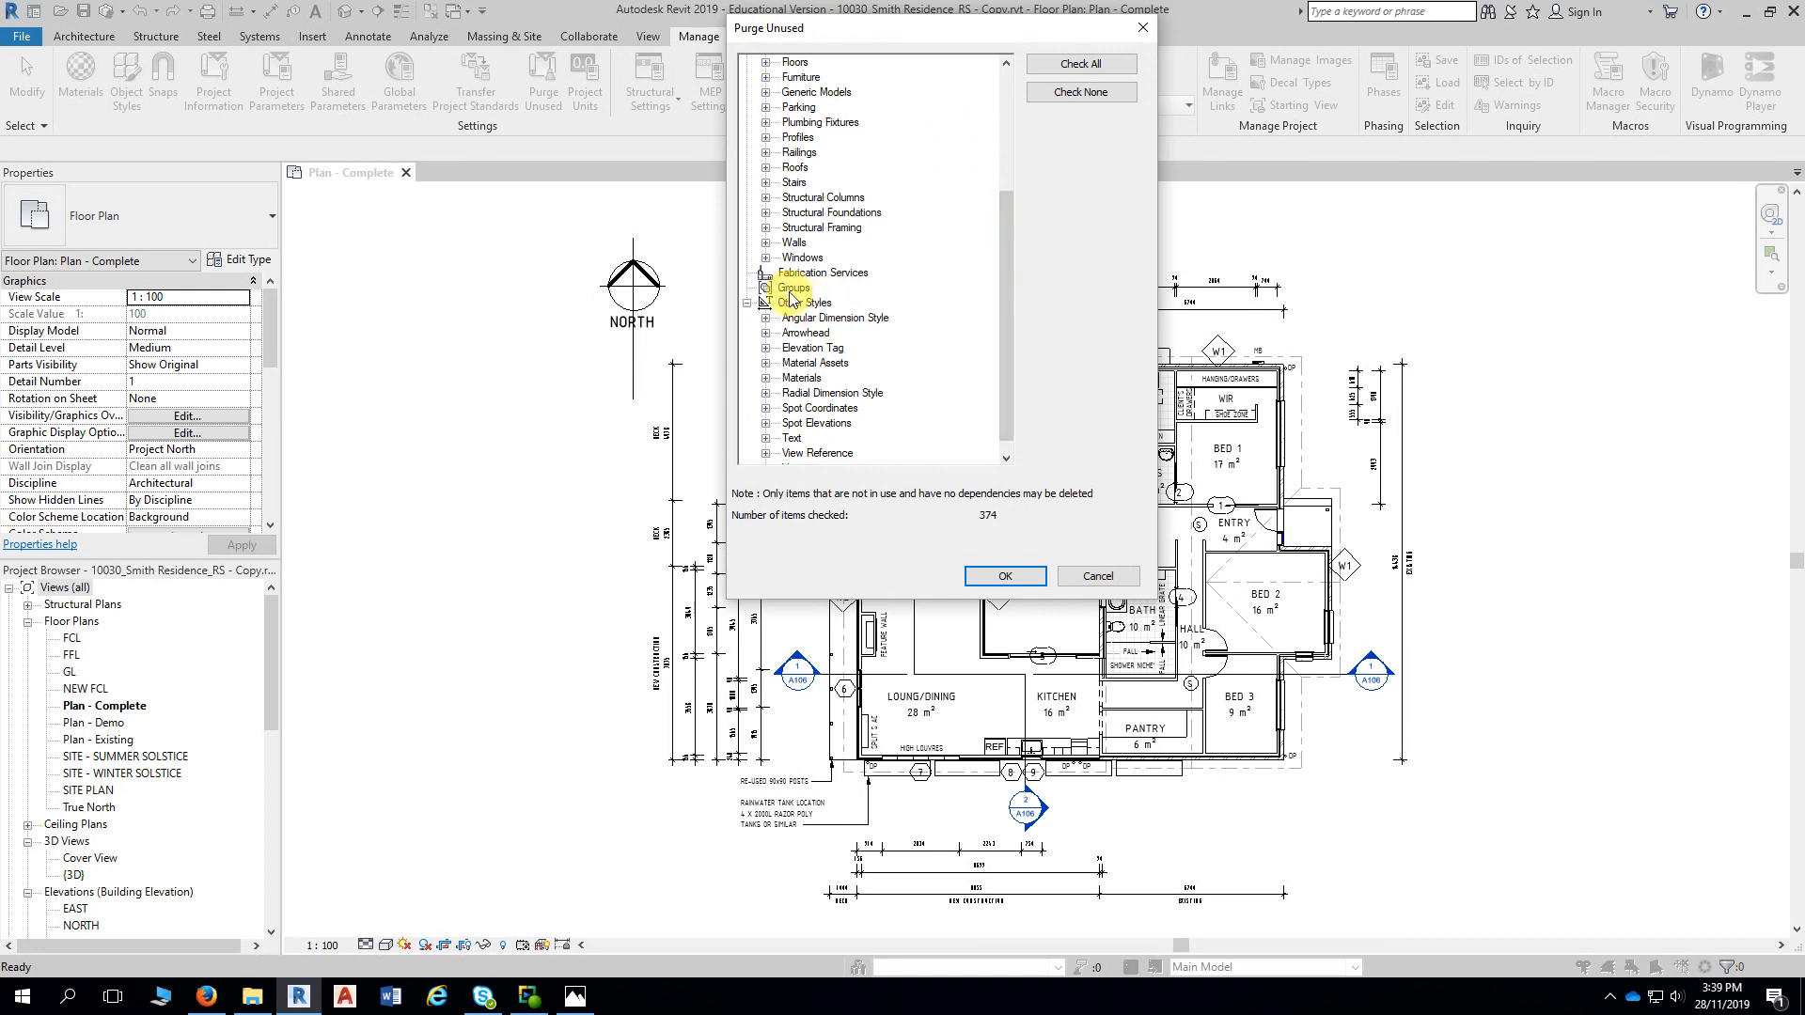
drag(1002, 308, 957, 122)
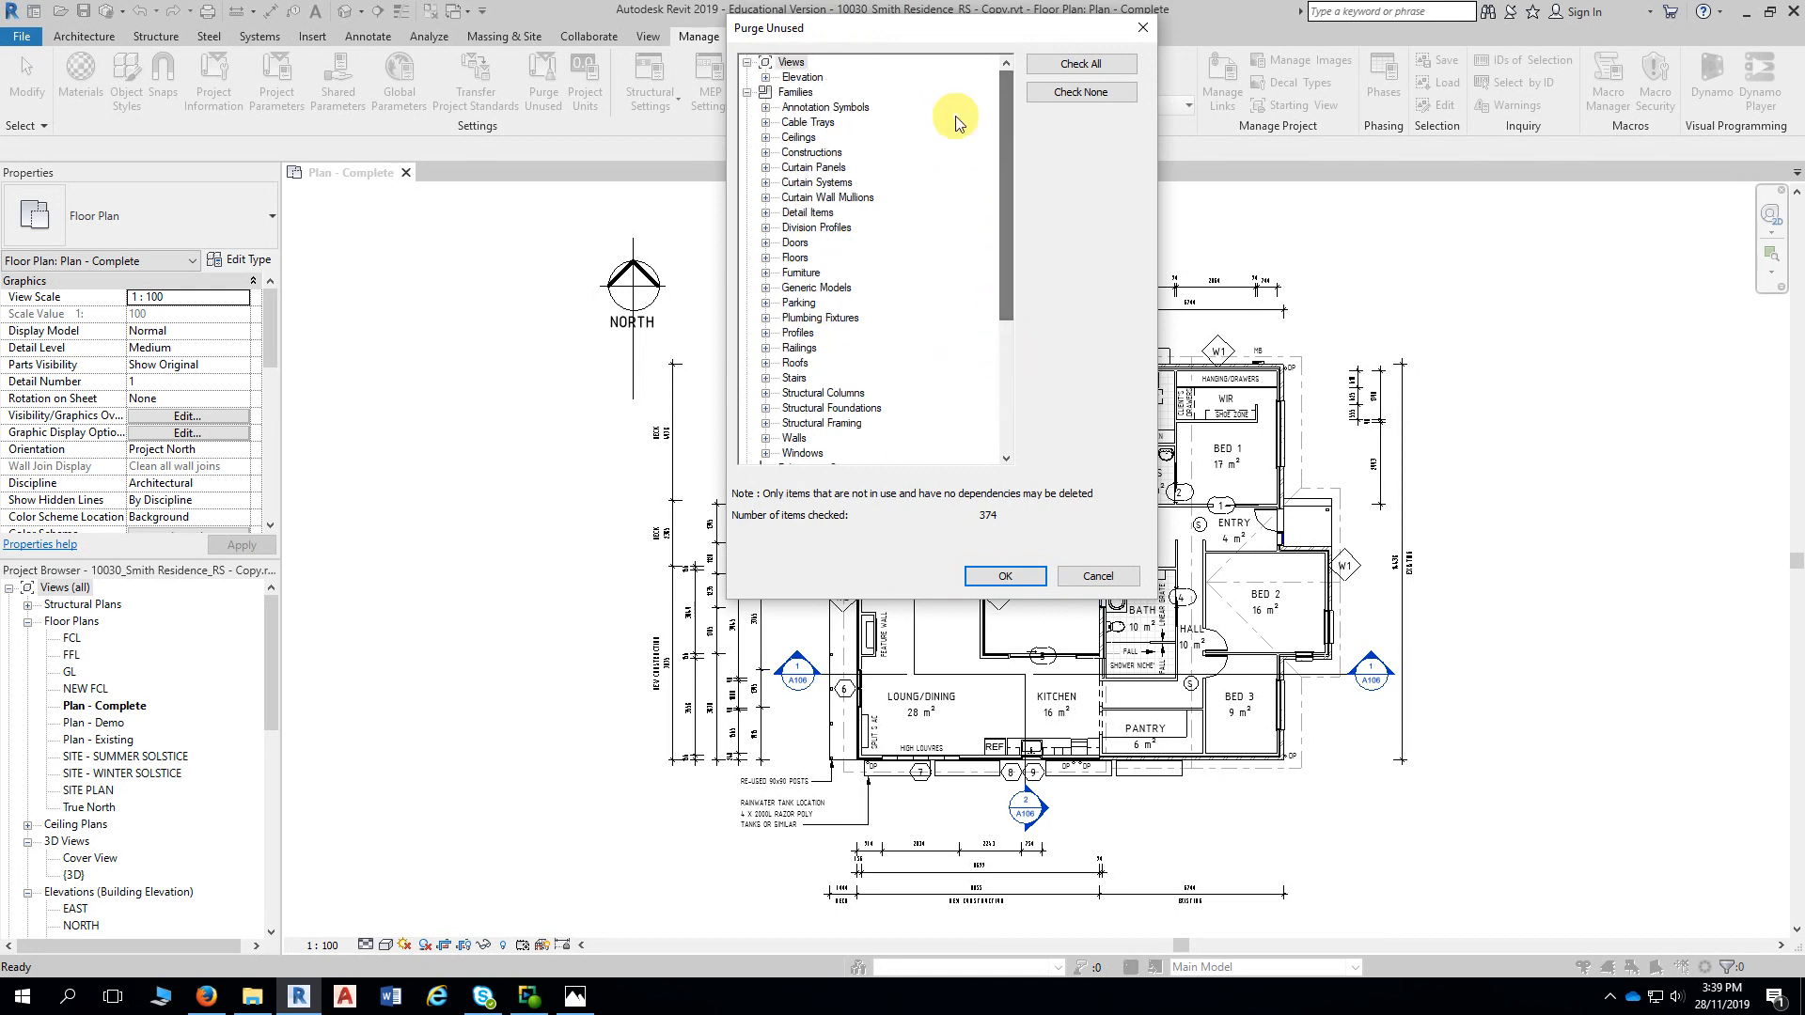
Examine the unused Single-Glass 1 door types and the unused Basic Wall types listed for purging
click(766, 242)
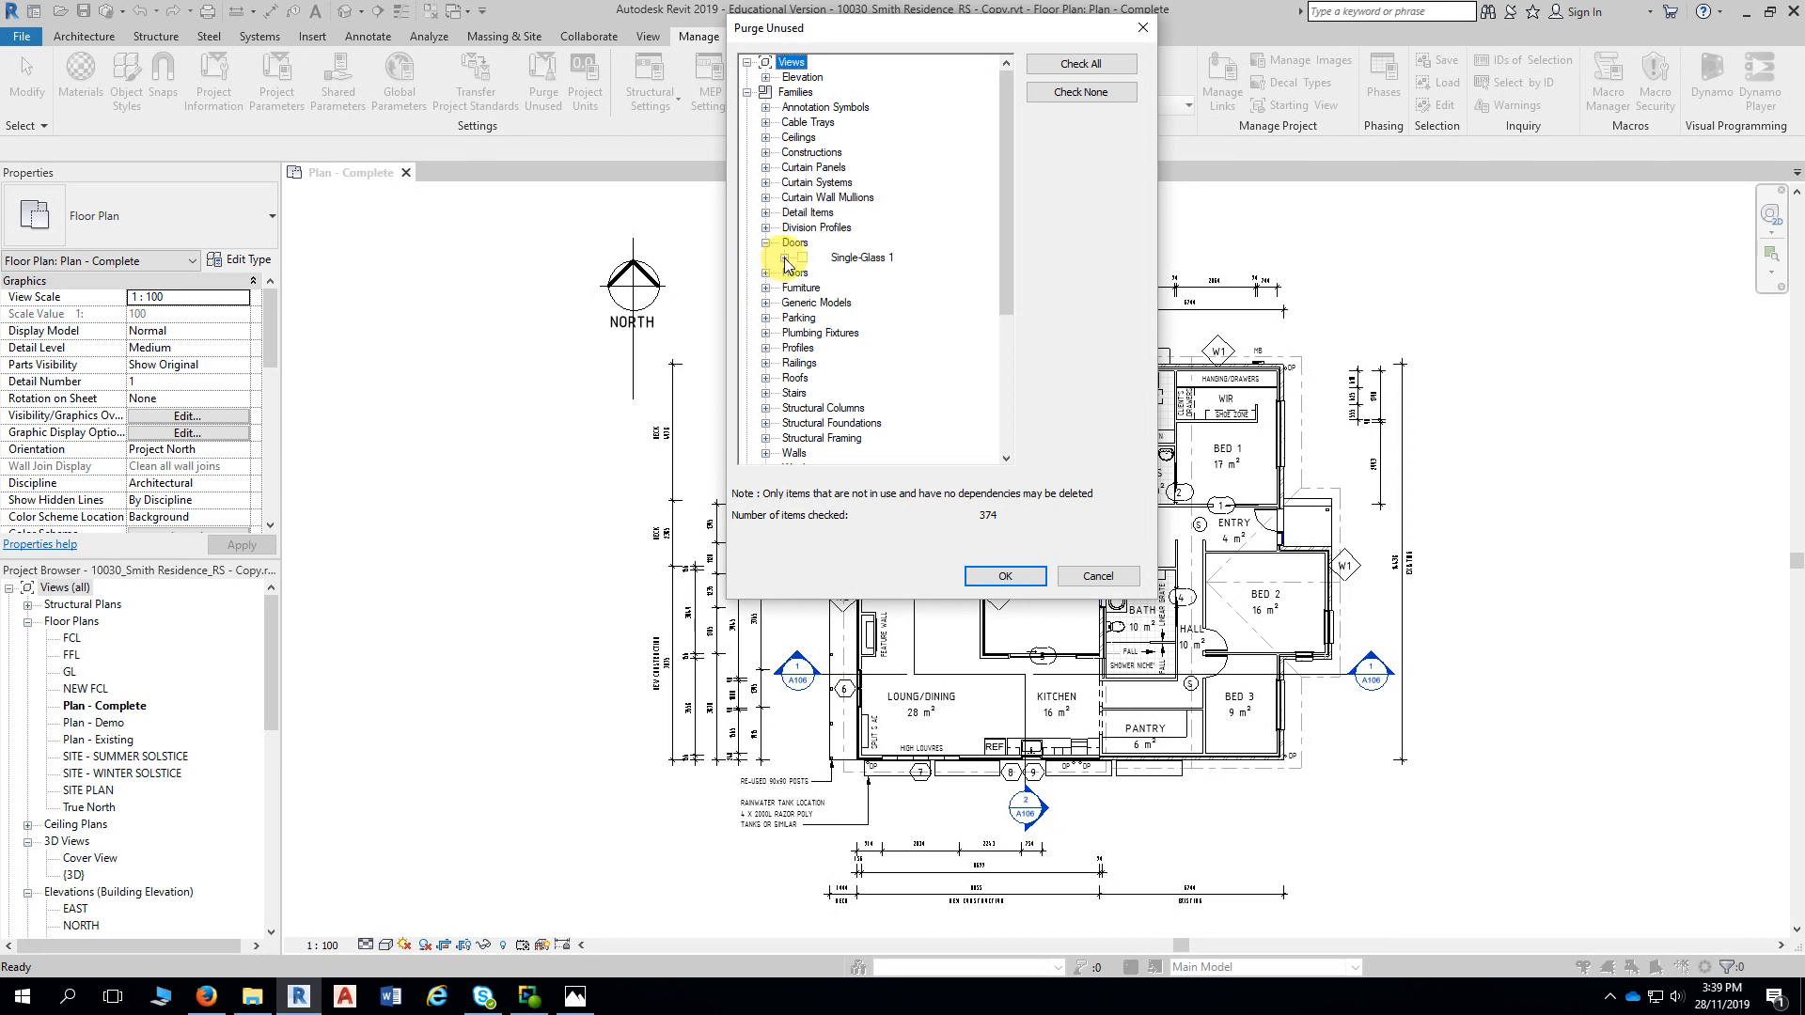
click(784, 259)
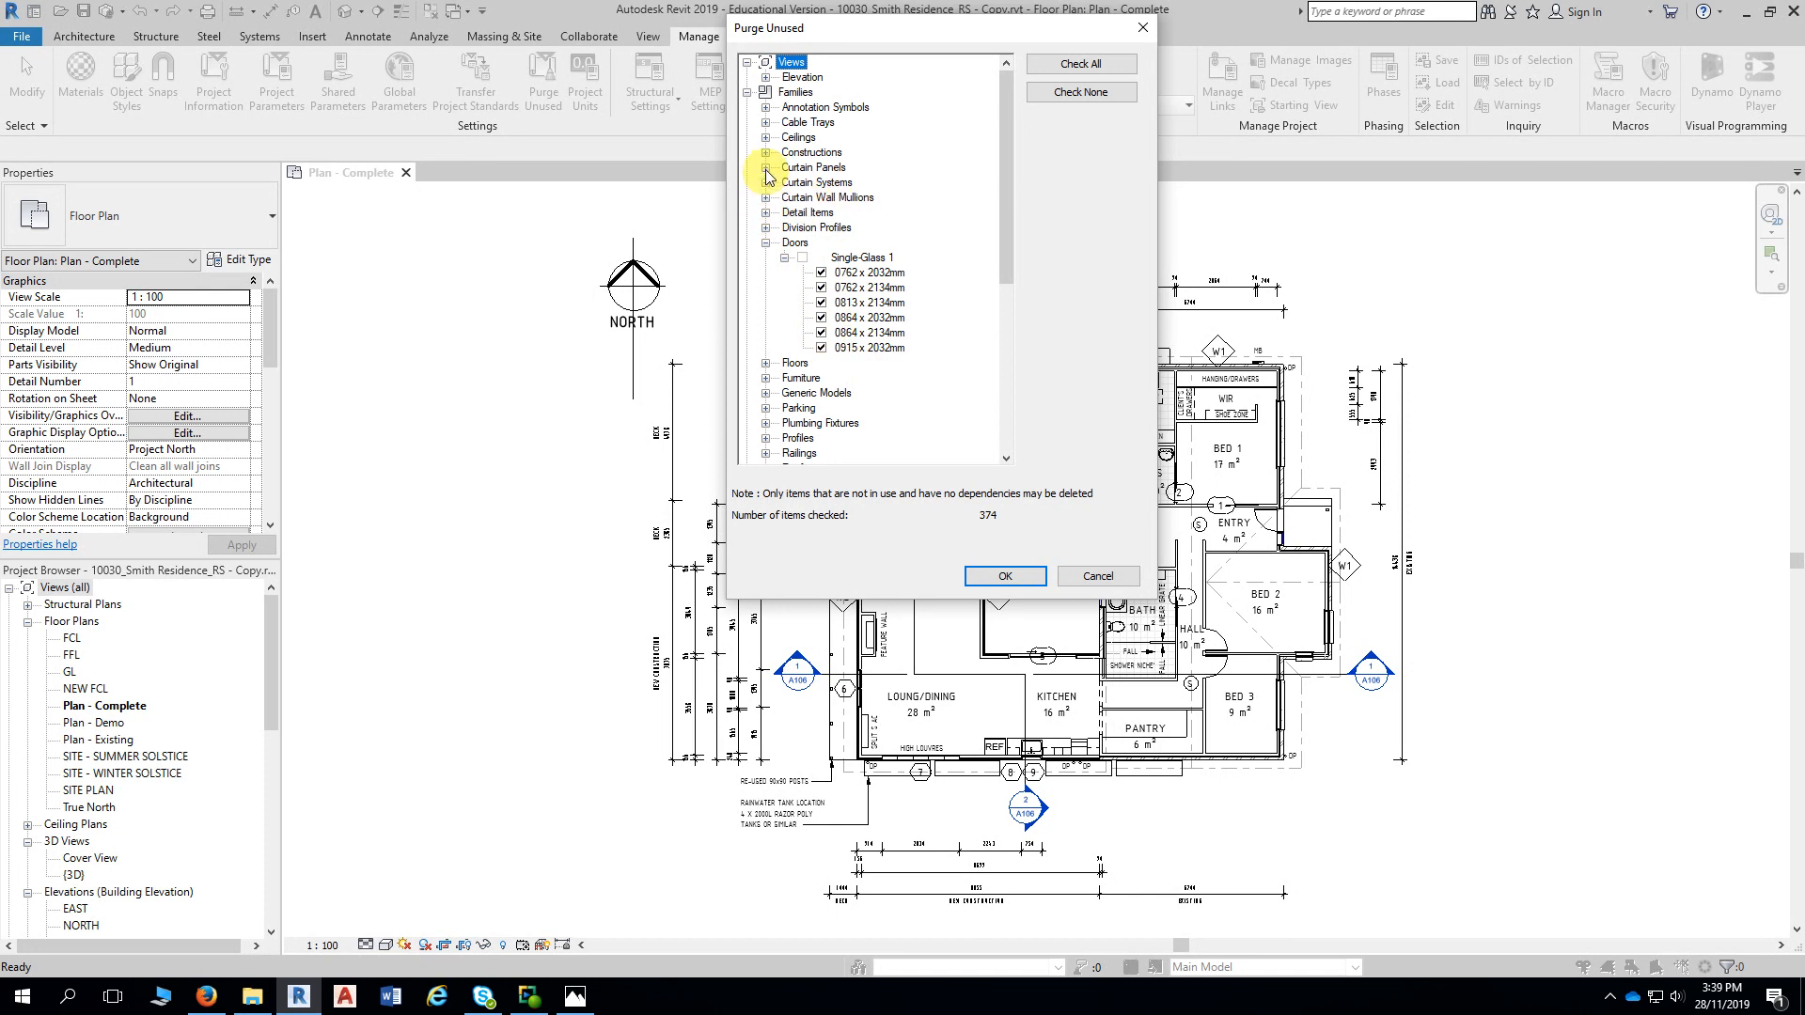
scroll(800, 365, down, 2)
scroll(800, 365, down, 4)
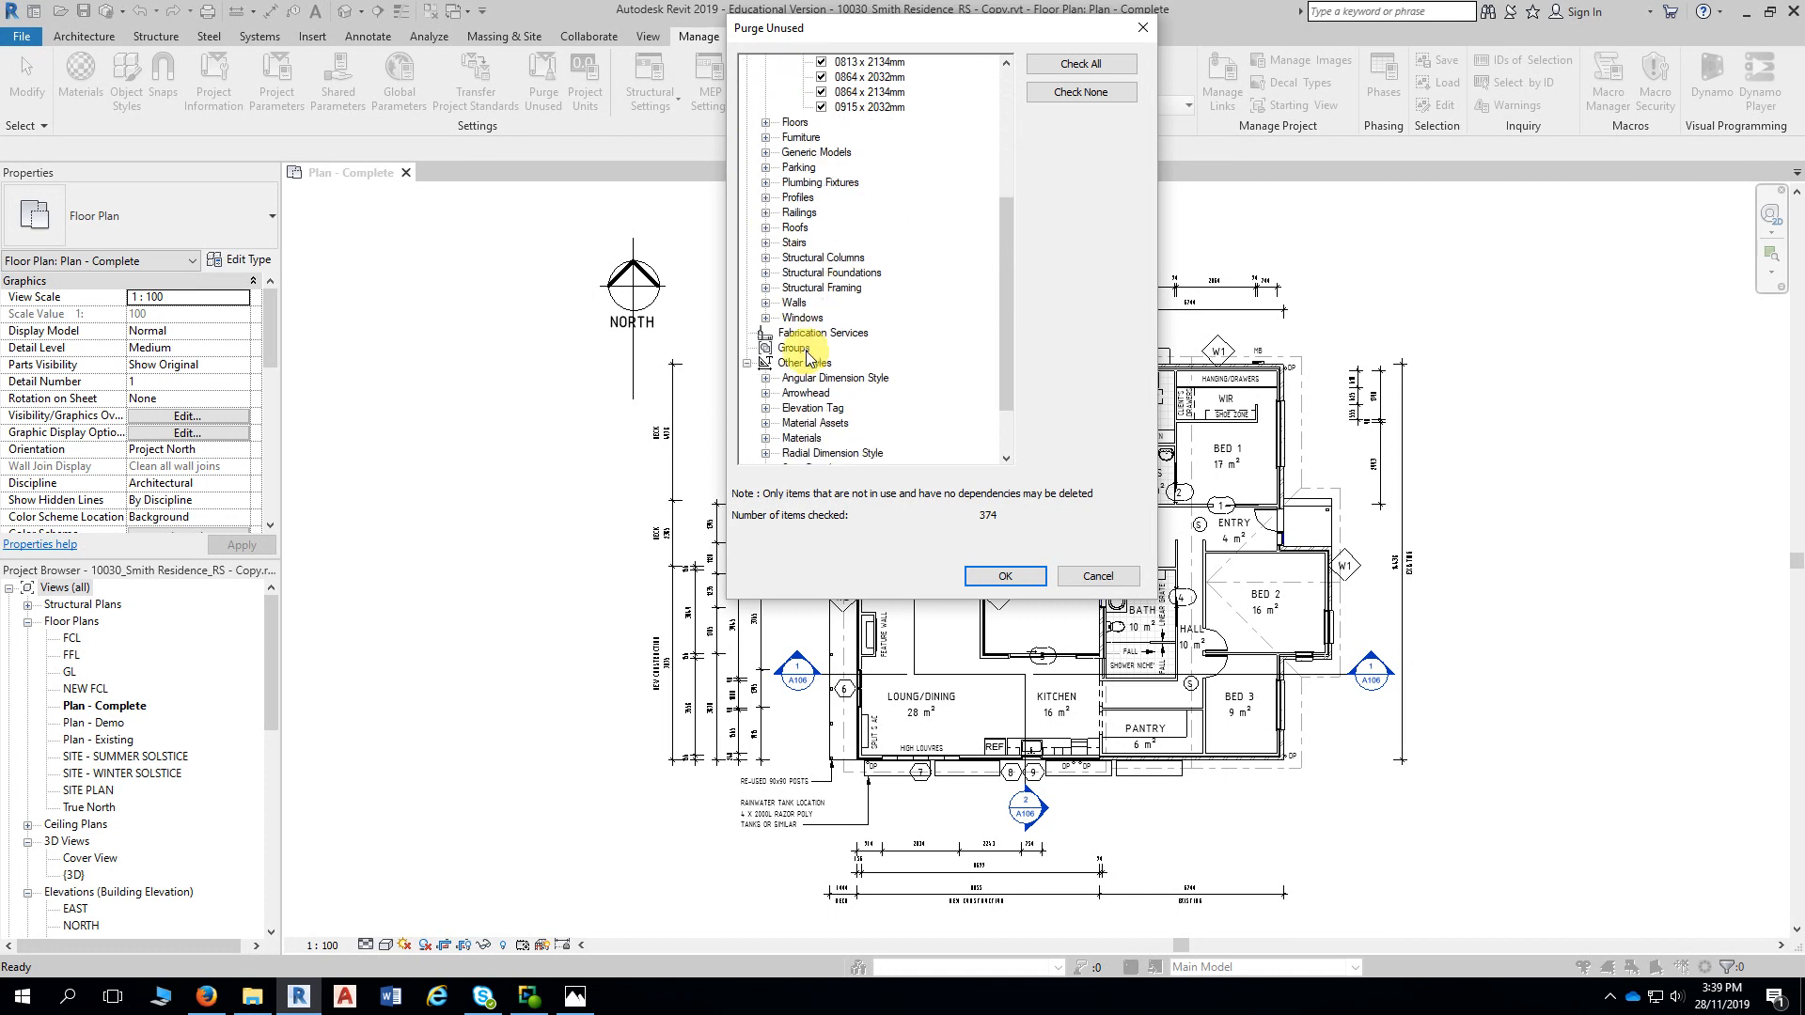
click(766, 259)
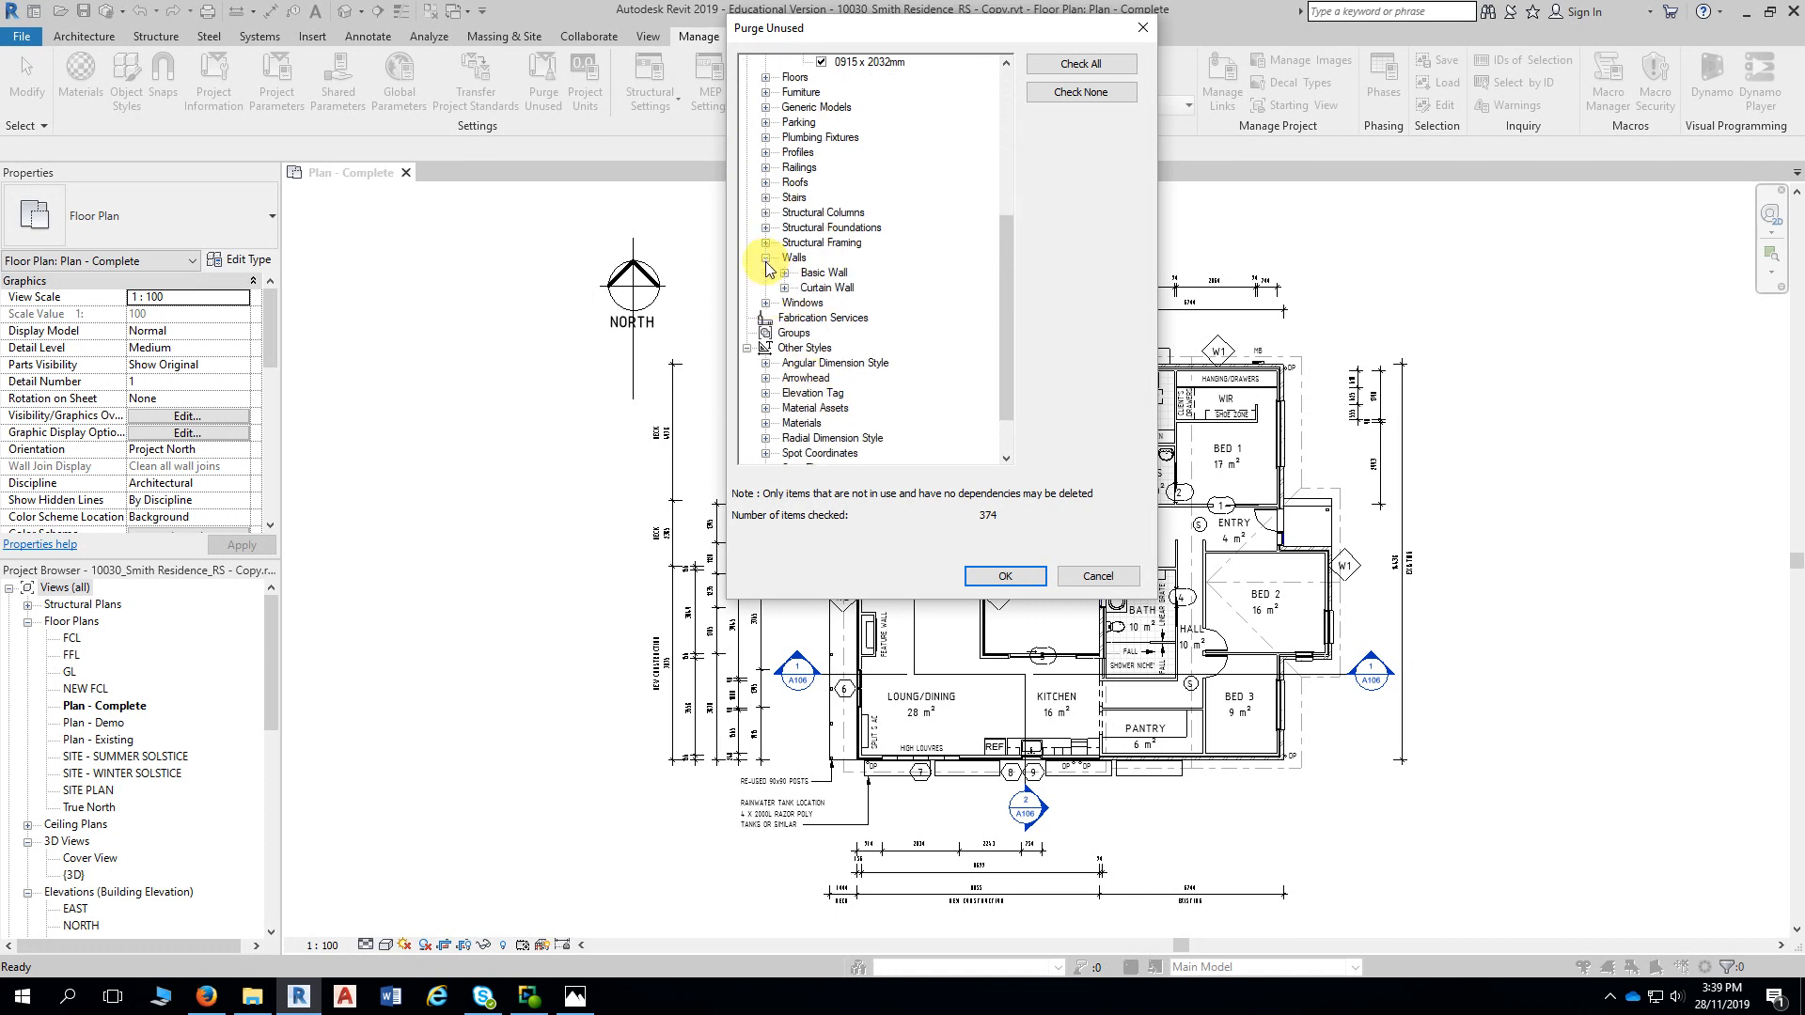
click(784, 273)
scroll(785, 279, down, 2)
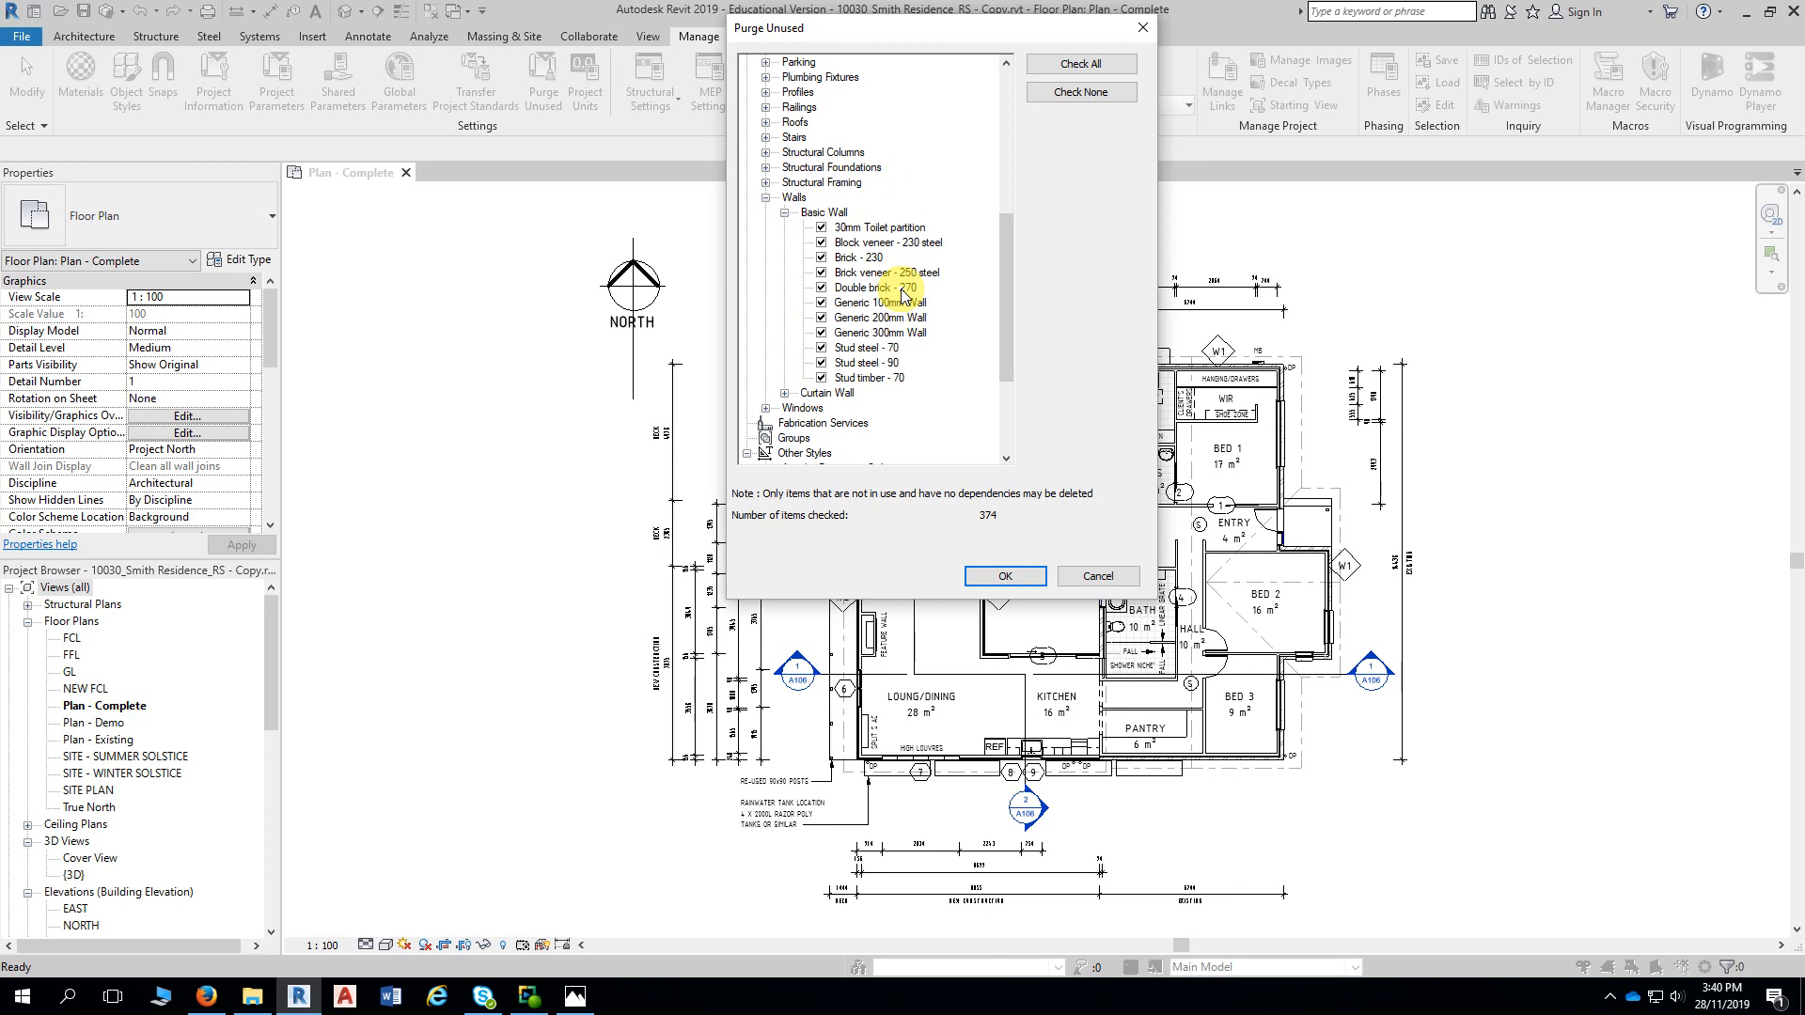
Clear the whole purge selection and check only the Basic Wall types, from 30mm Toilet partition to Stud timber - 70
click(1078, 98)
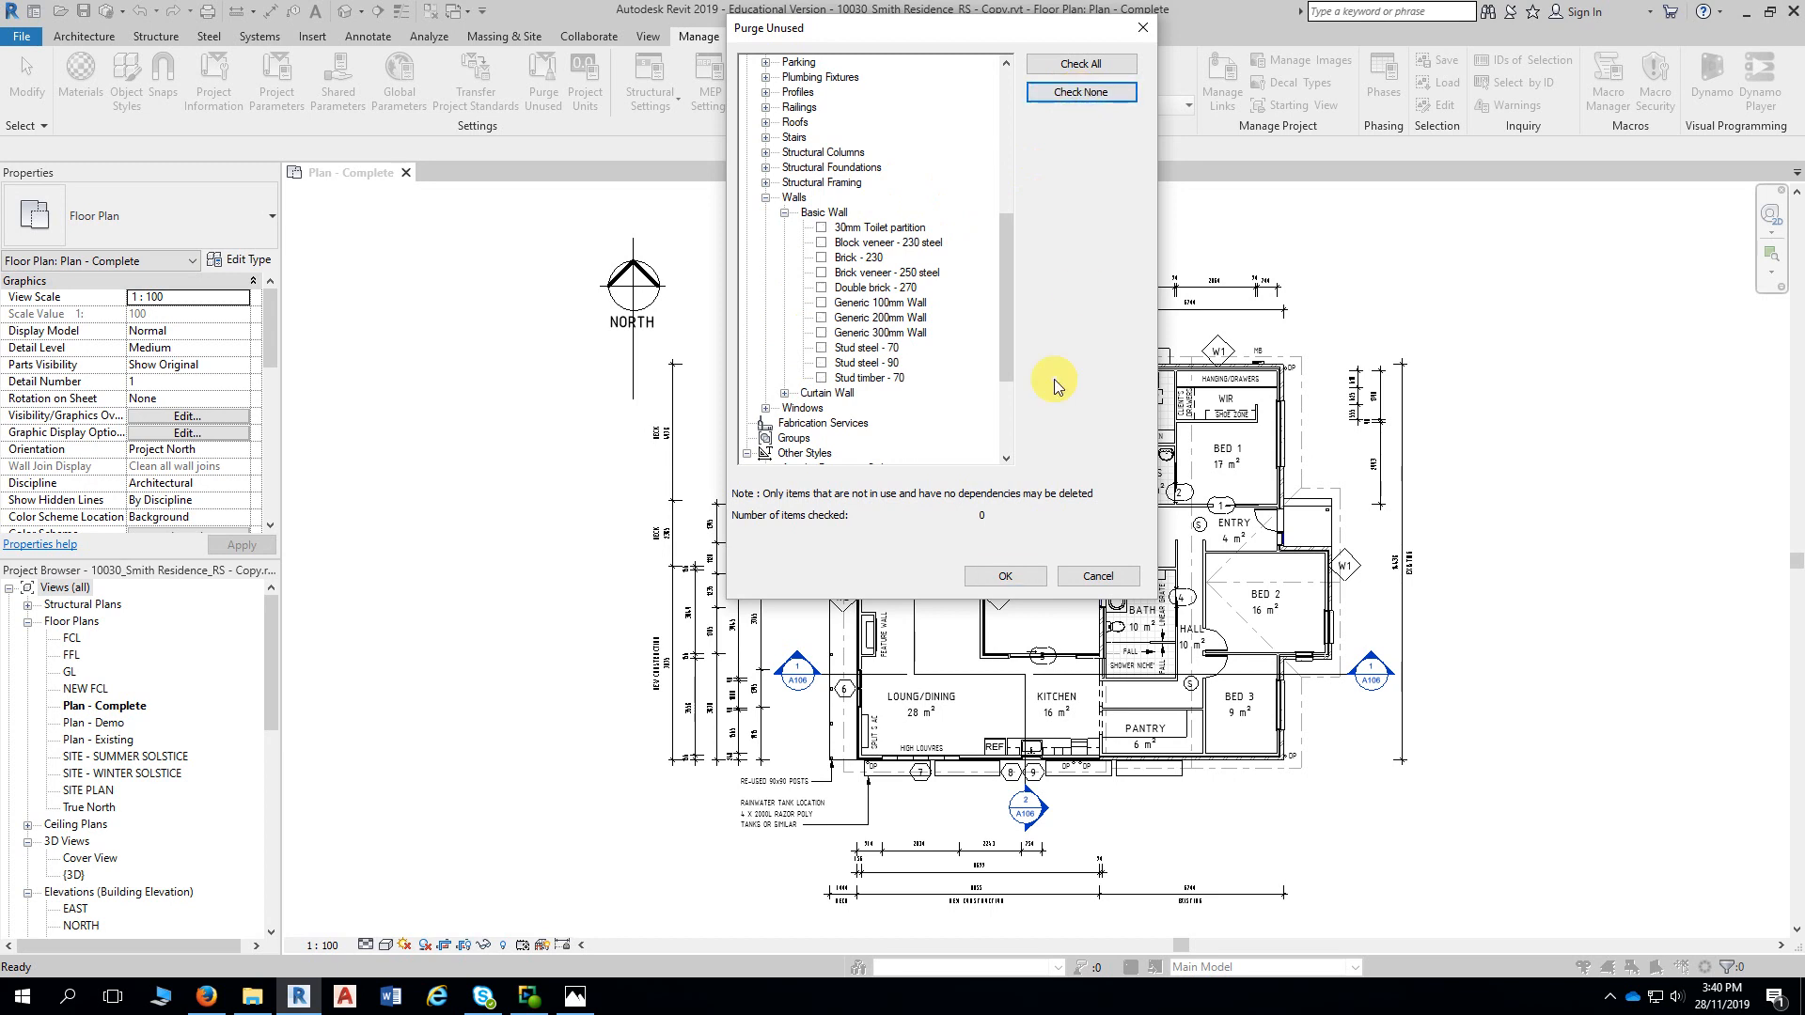
click(797, 198)
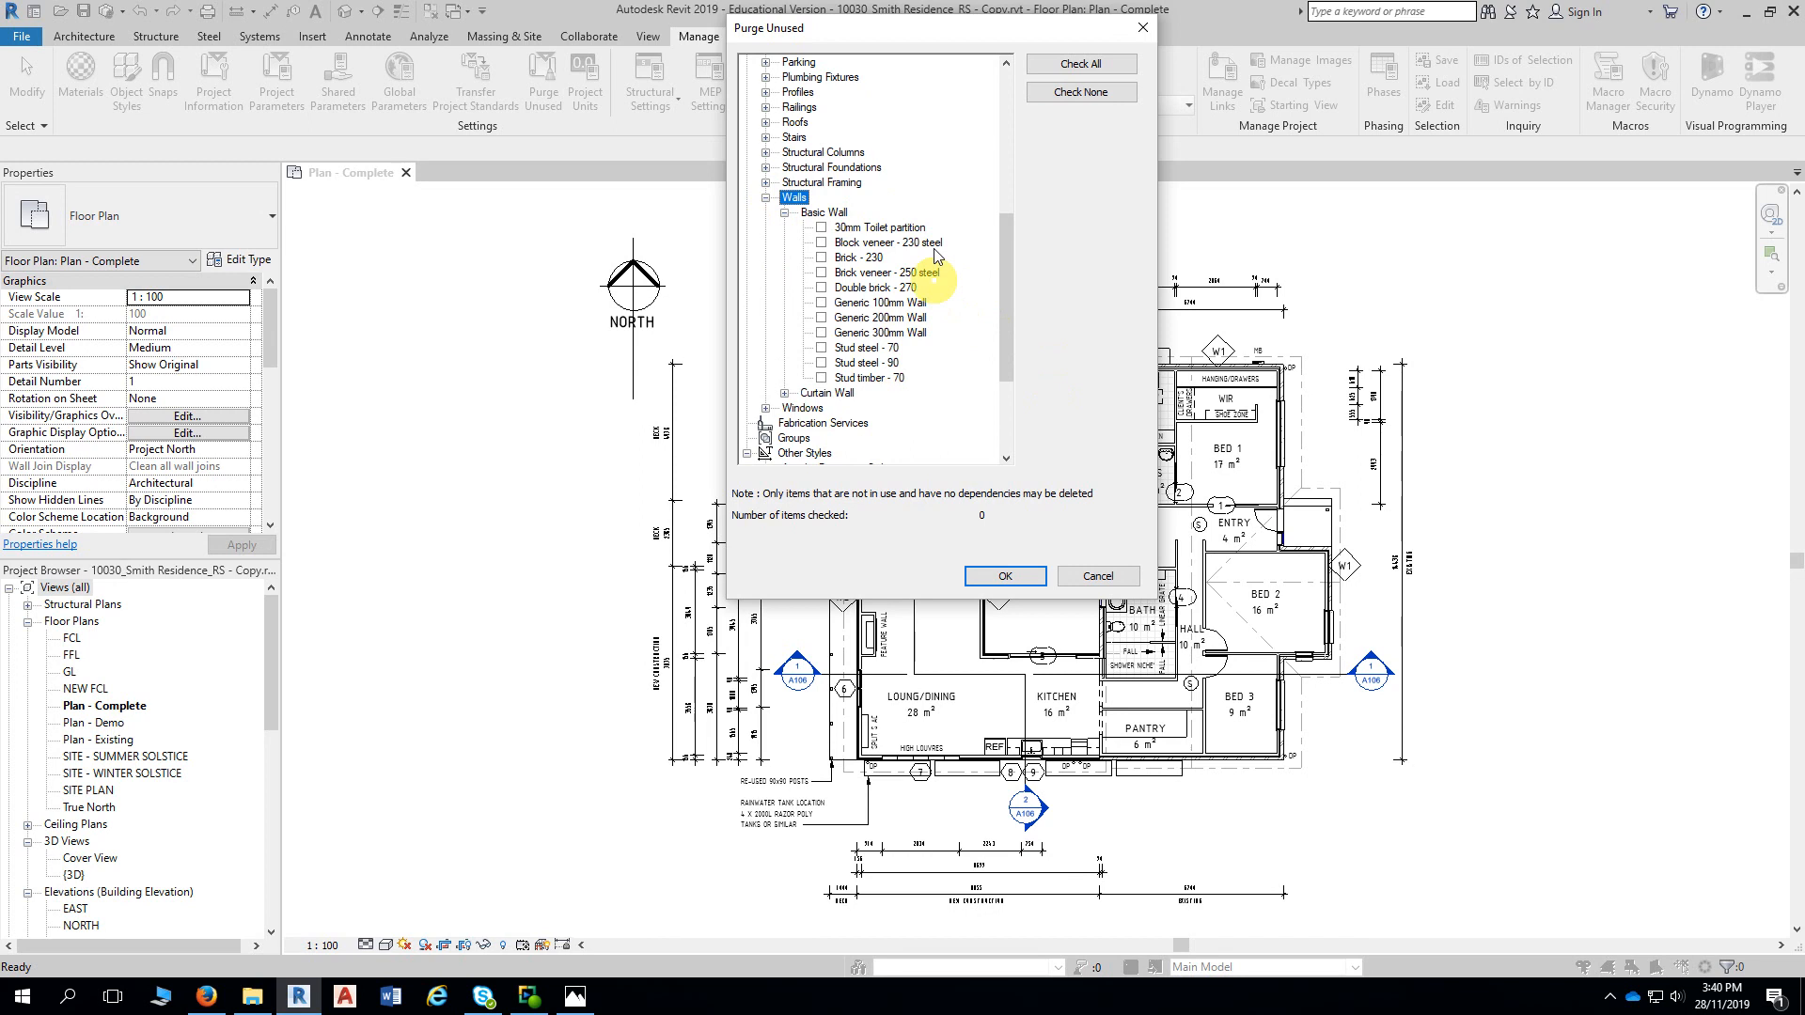
click(823, 228)
click(822, 242)
click(822, 257)
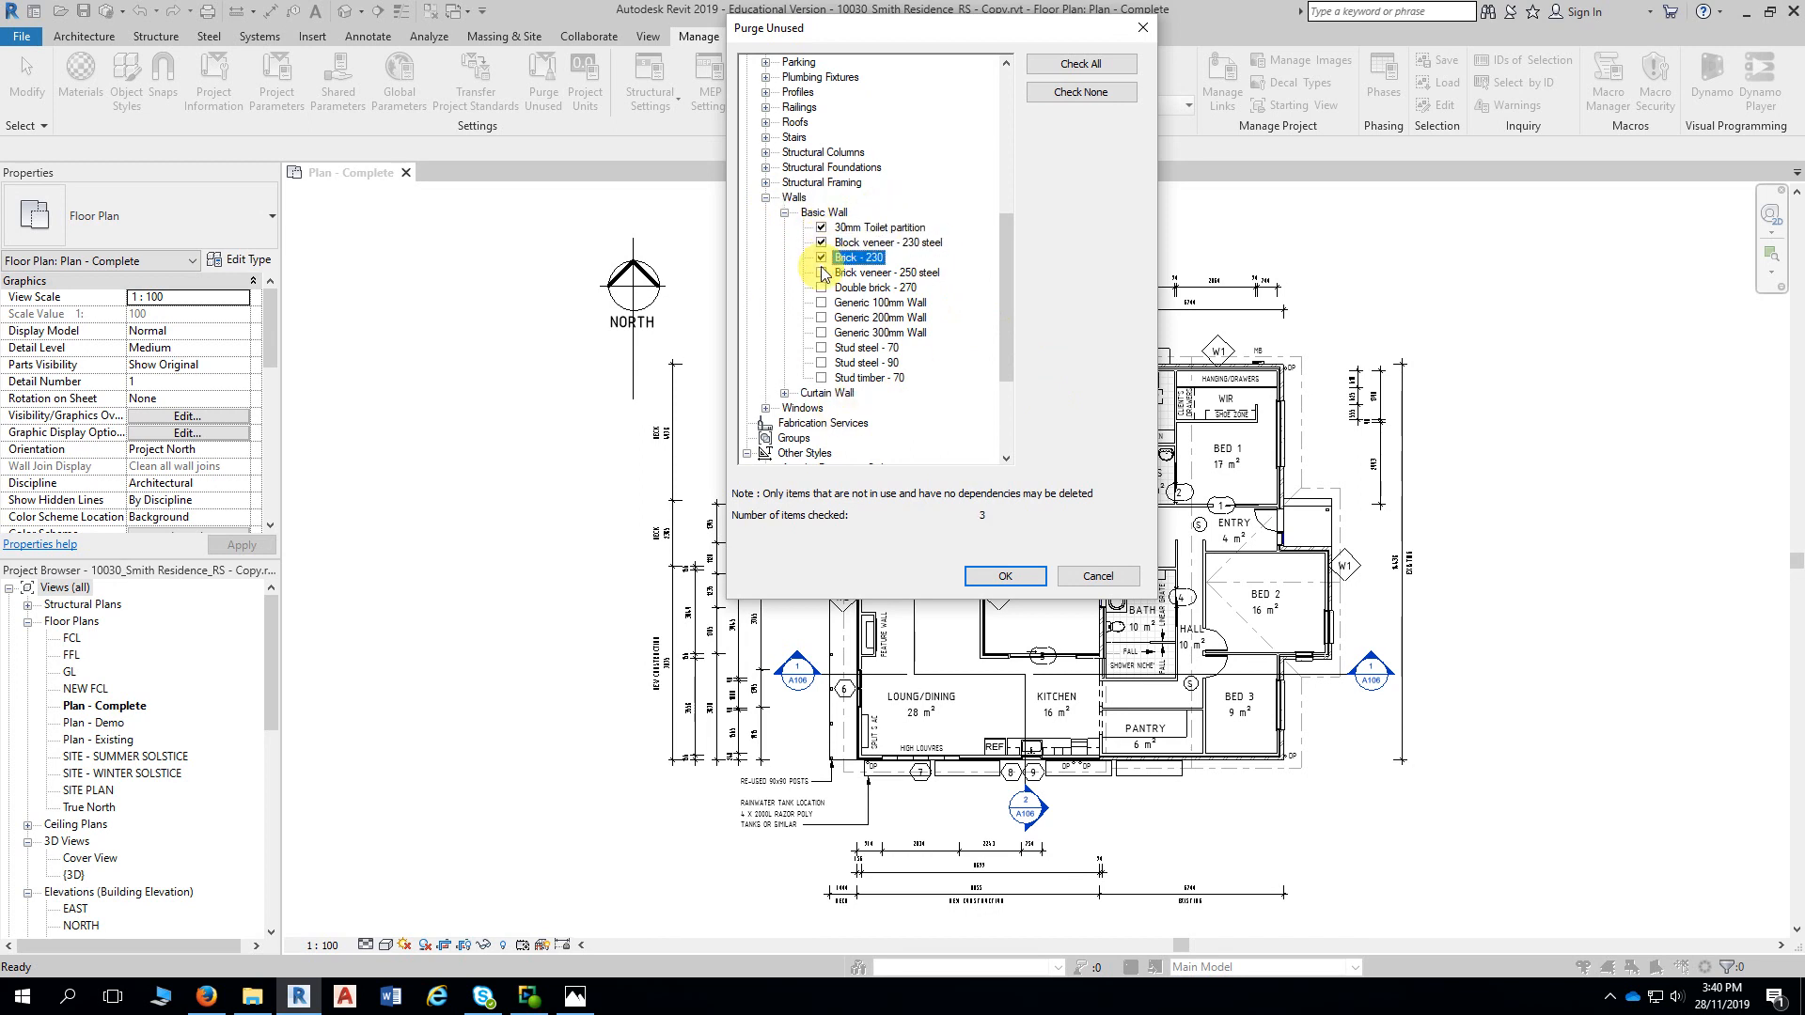
click(821, 272)
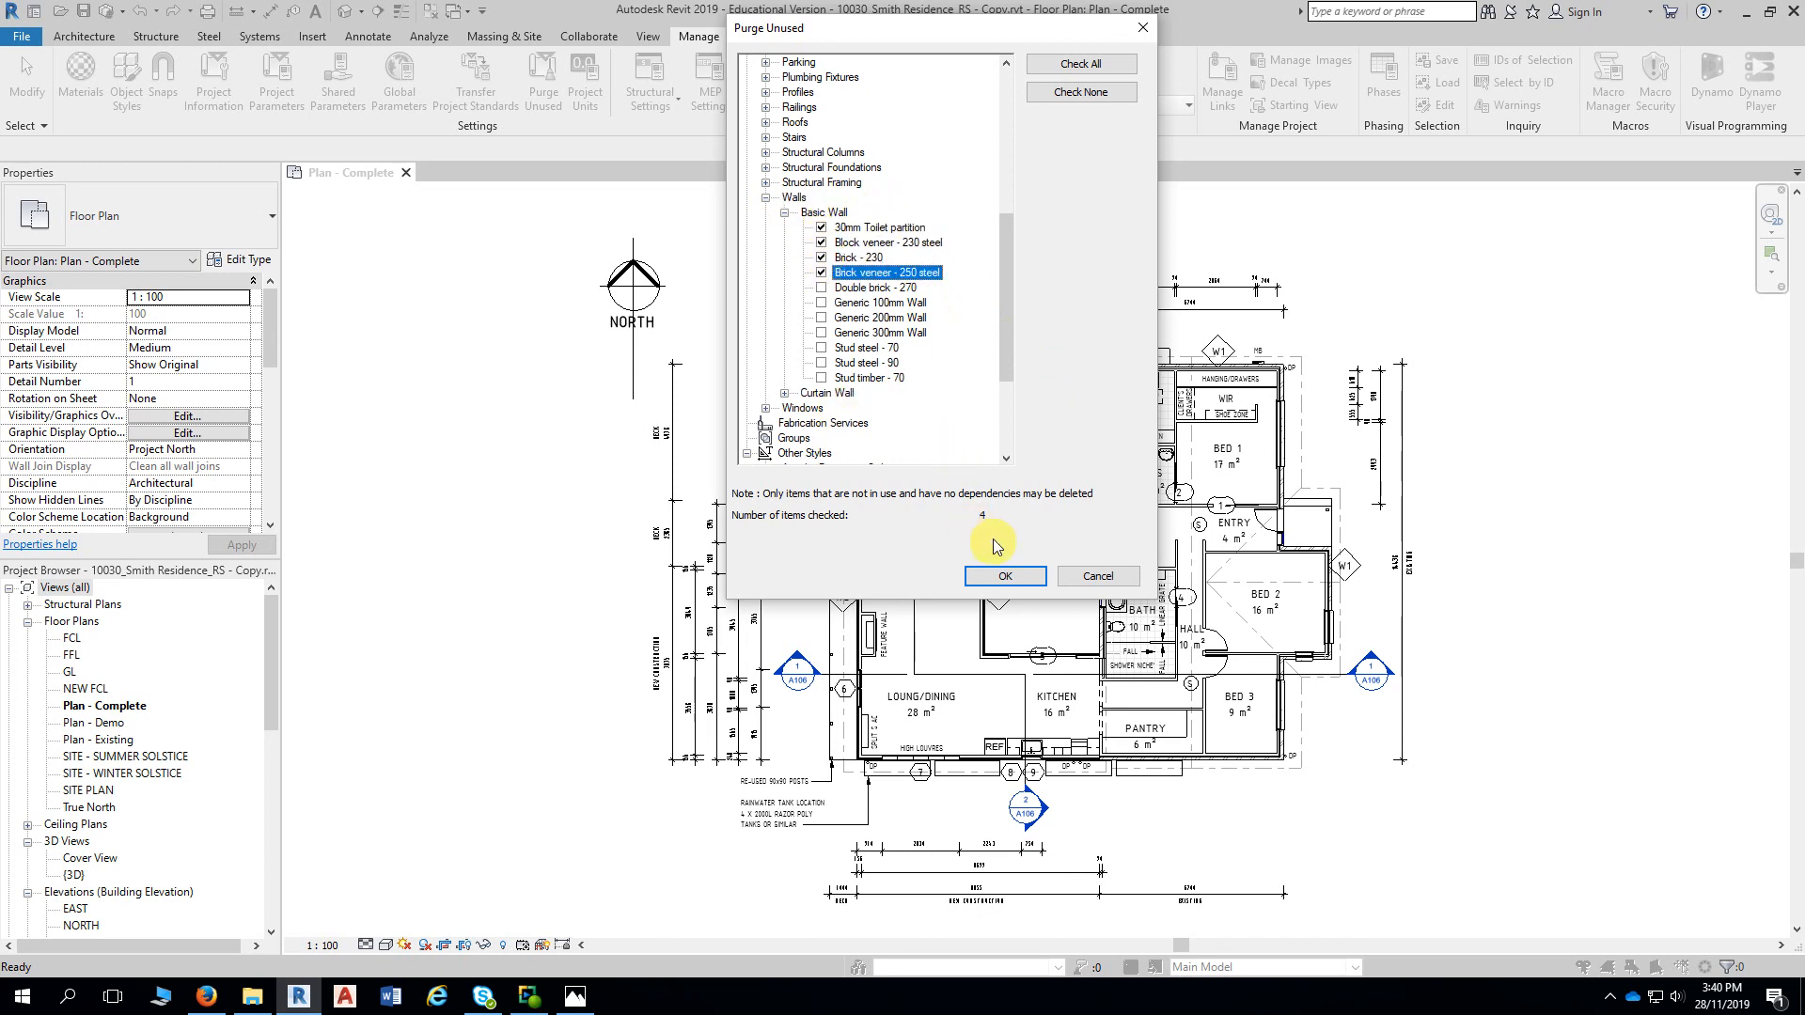
click(821, 287)
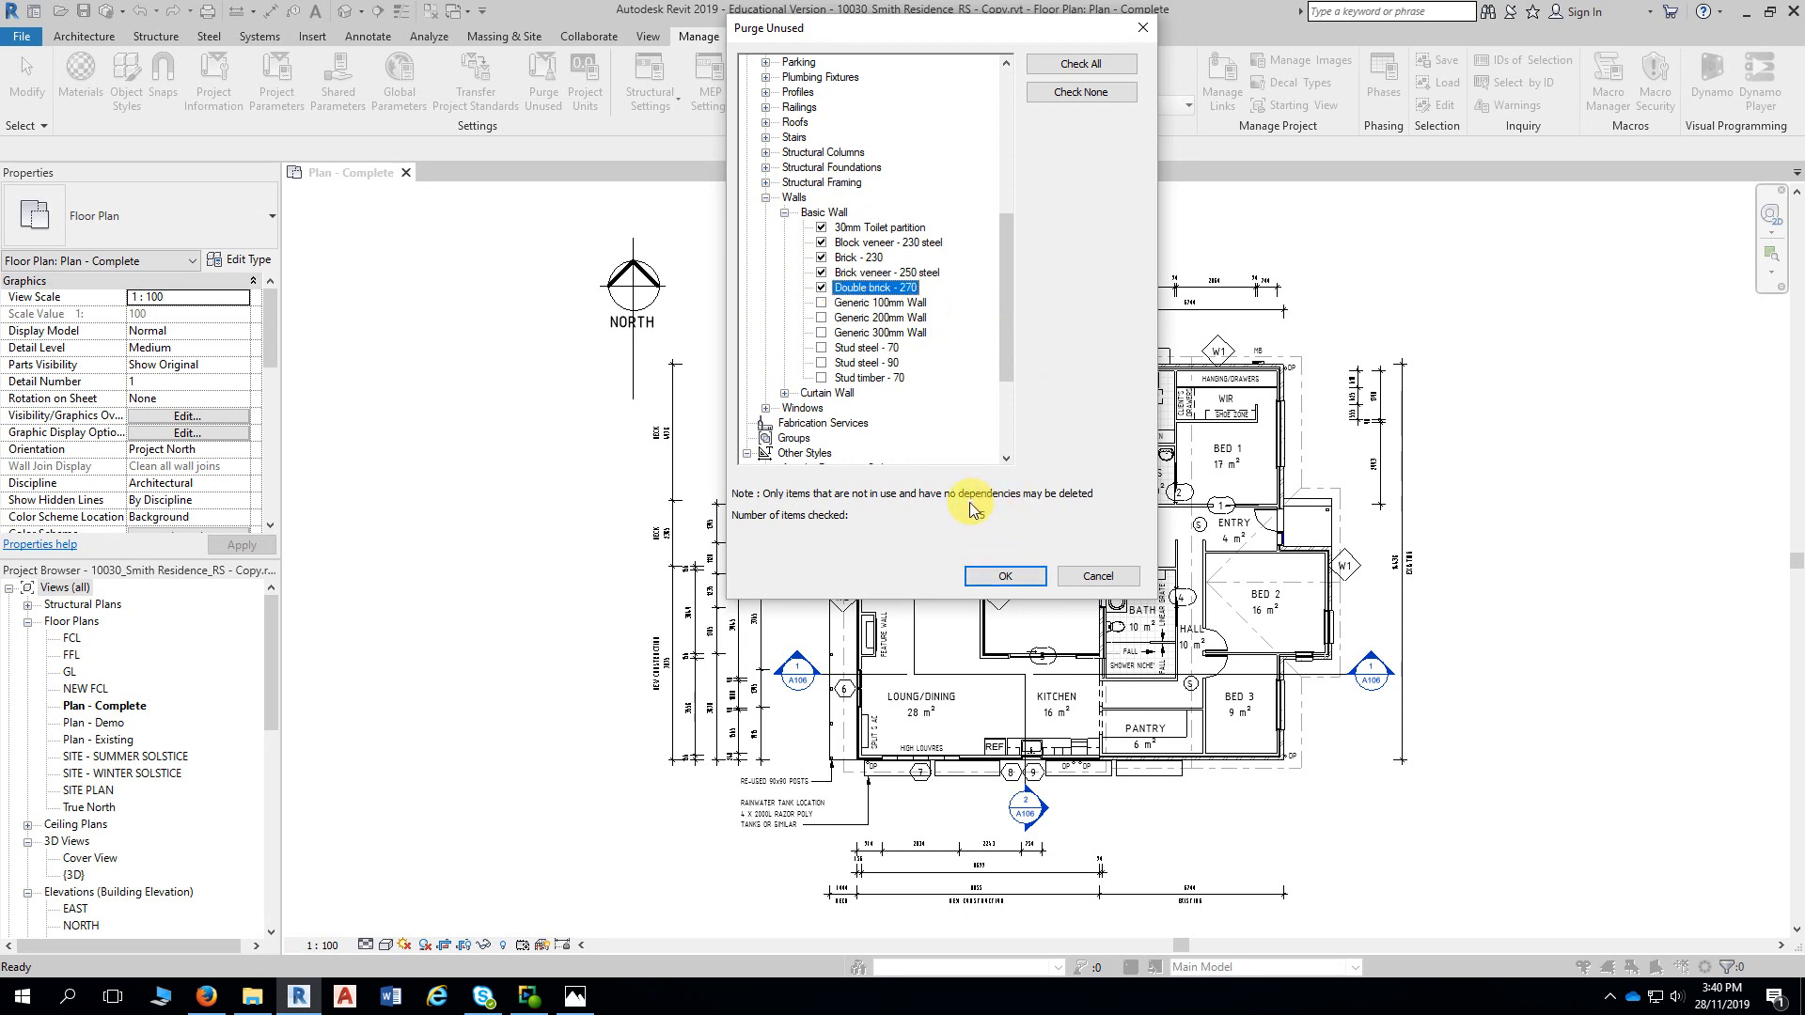
click(821, 302)
click(821, 318)
click(821, 333)
click(821, 348)
click(821, 362)
click(821, 378)
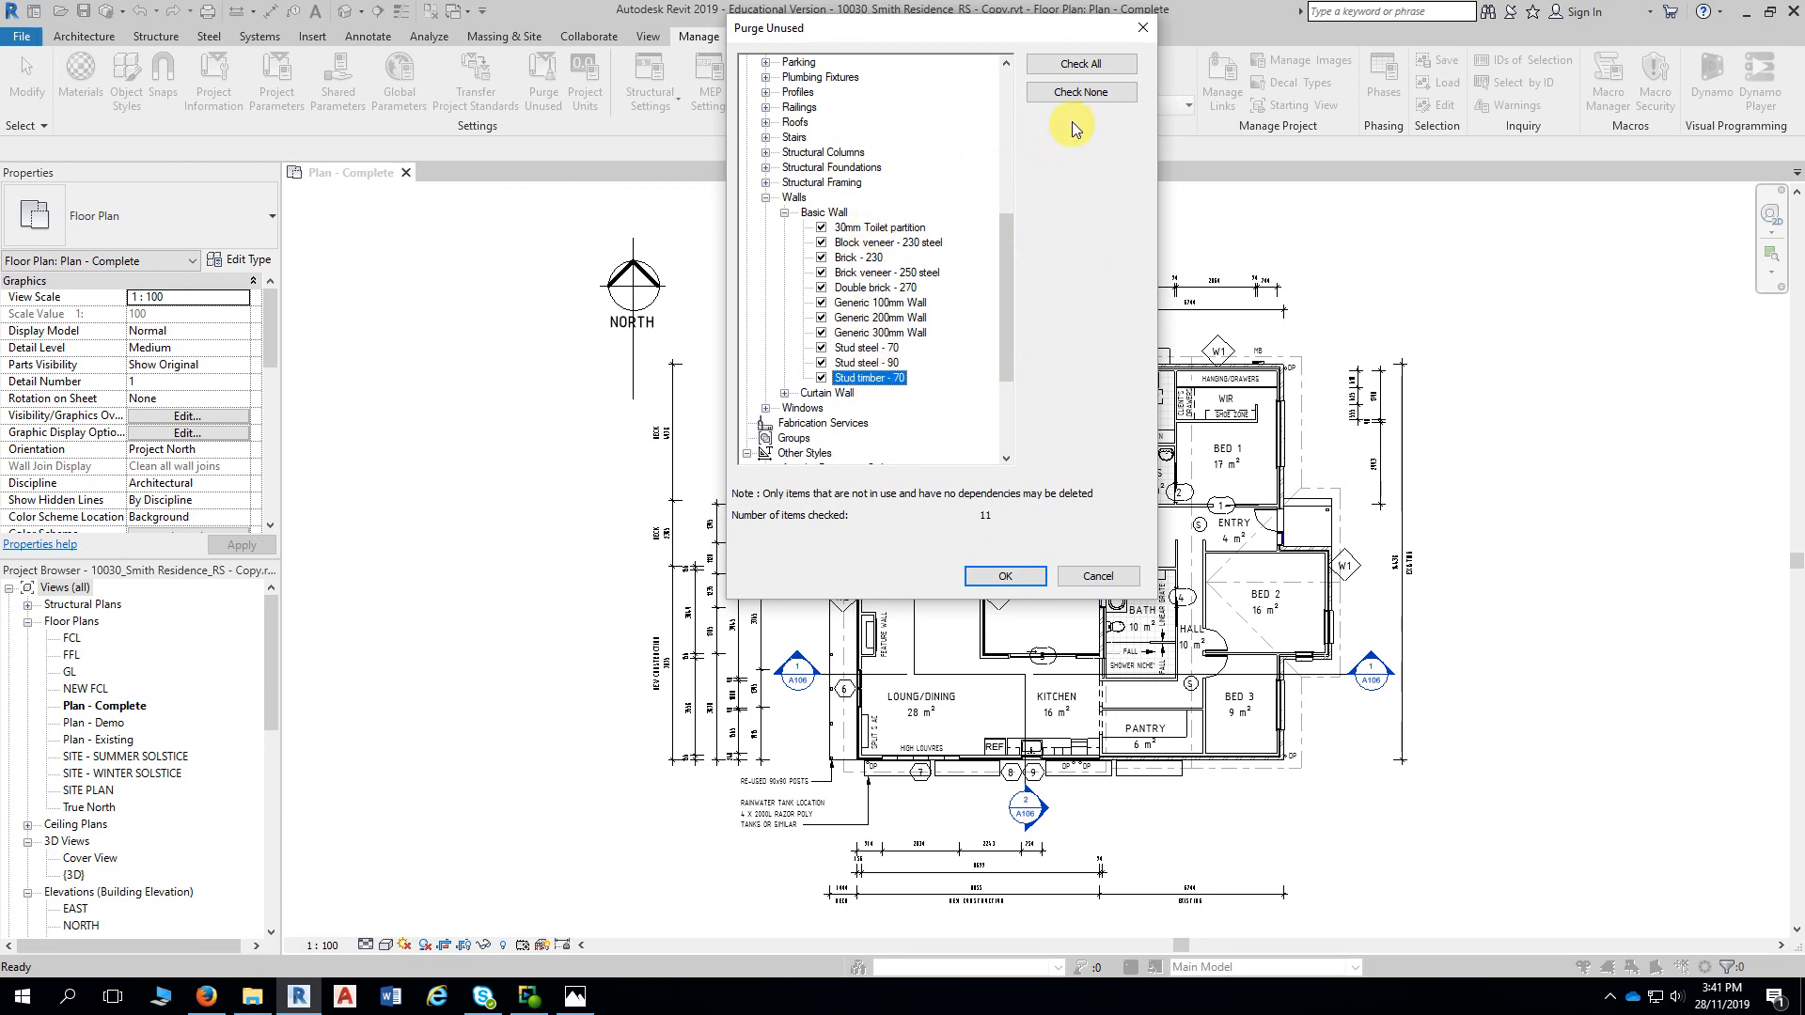
Include every unused item in the purge selection and purge them all from the copied project
click(1073, 67)
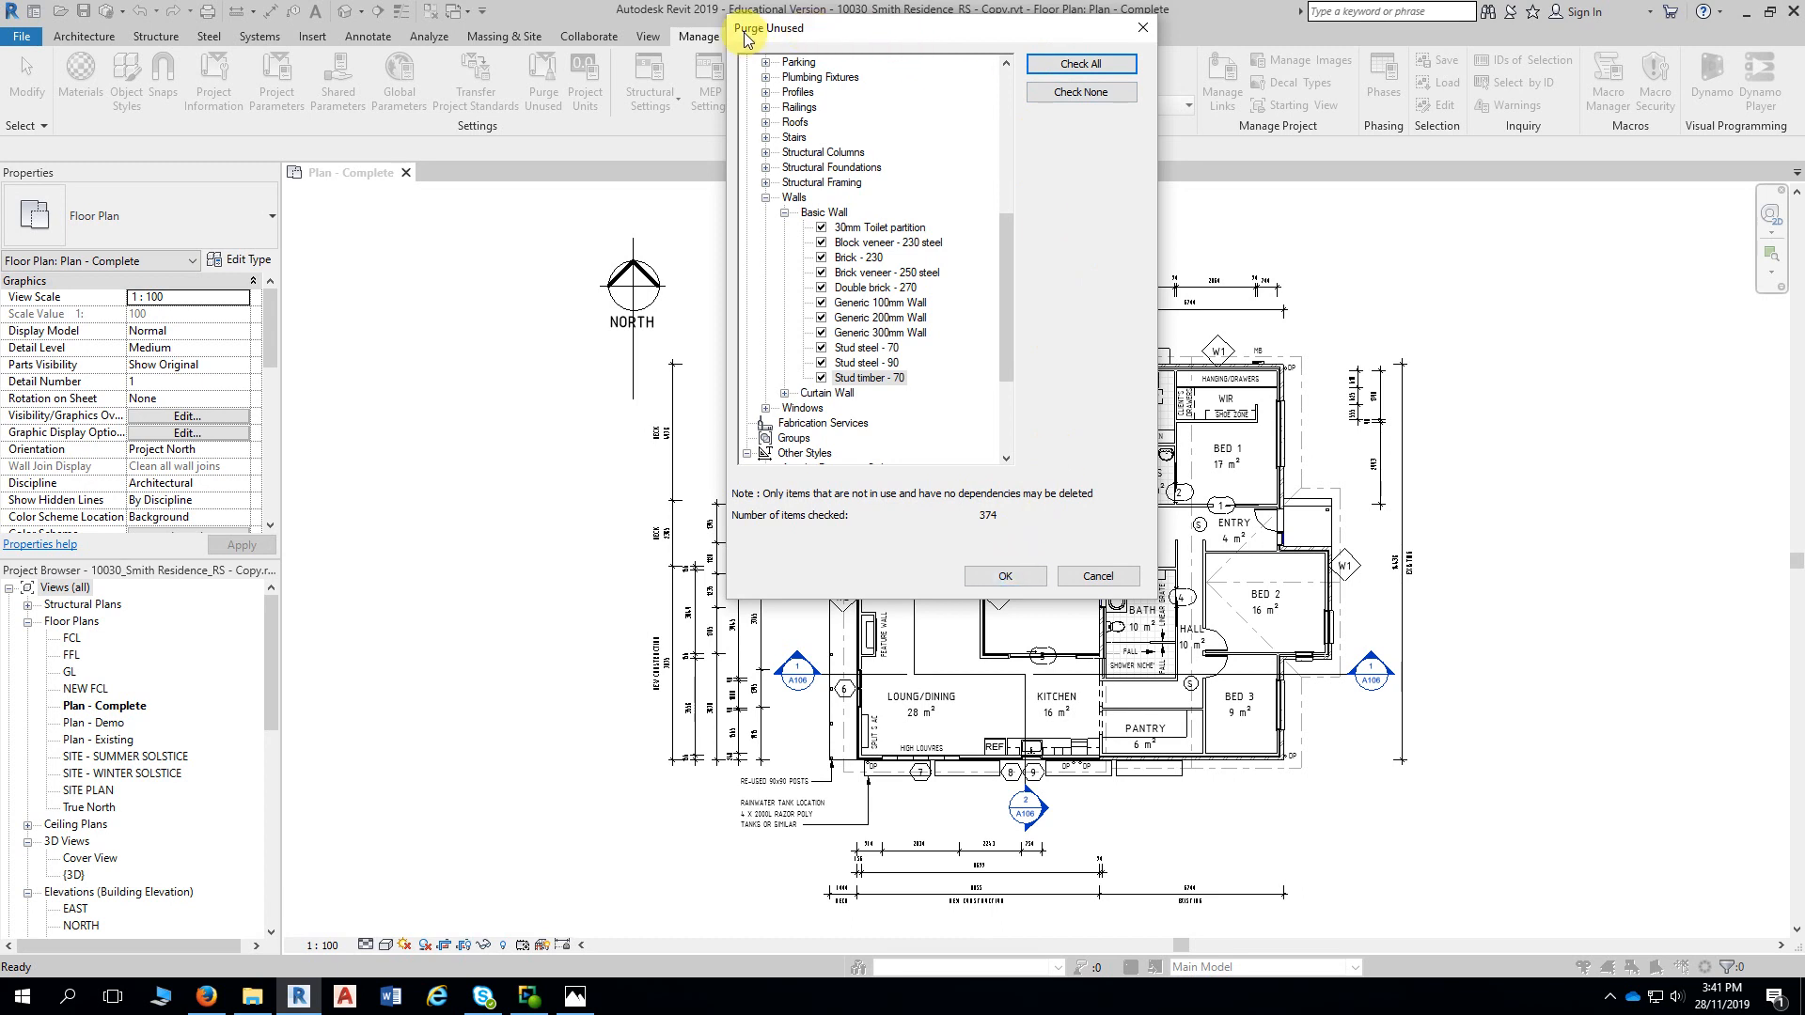
drag(828, 28, 856, 39)
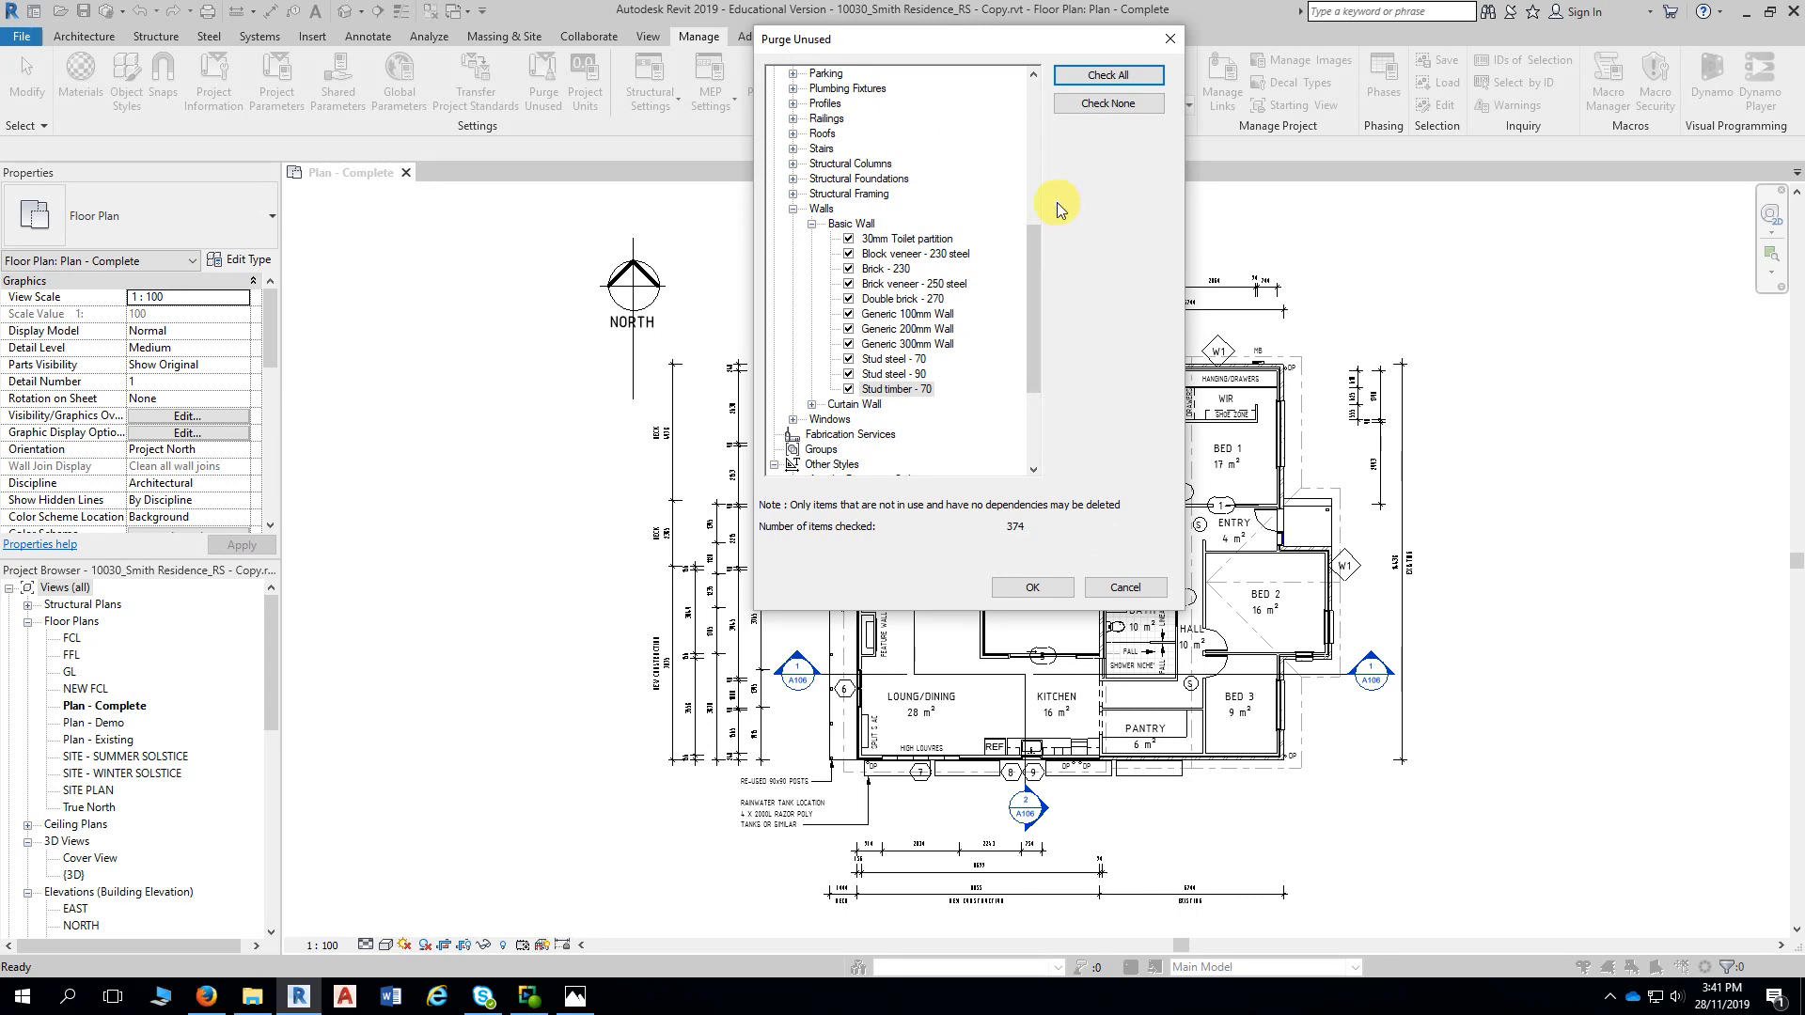
click(1031, 589)
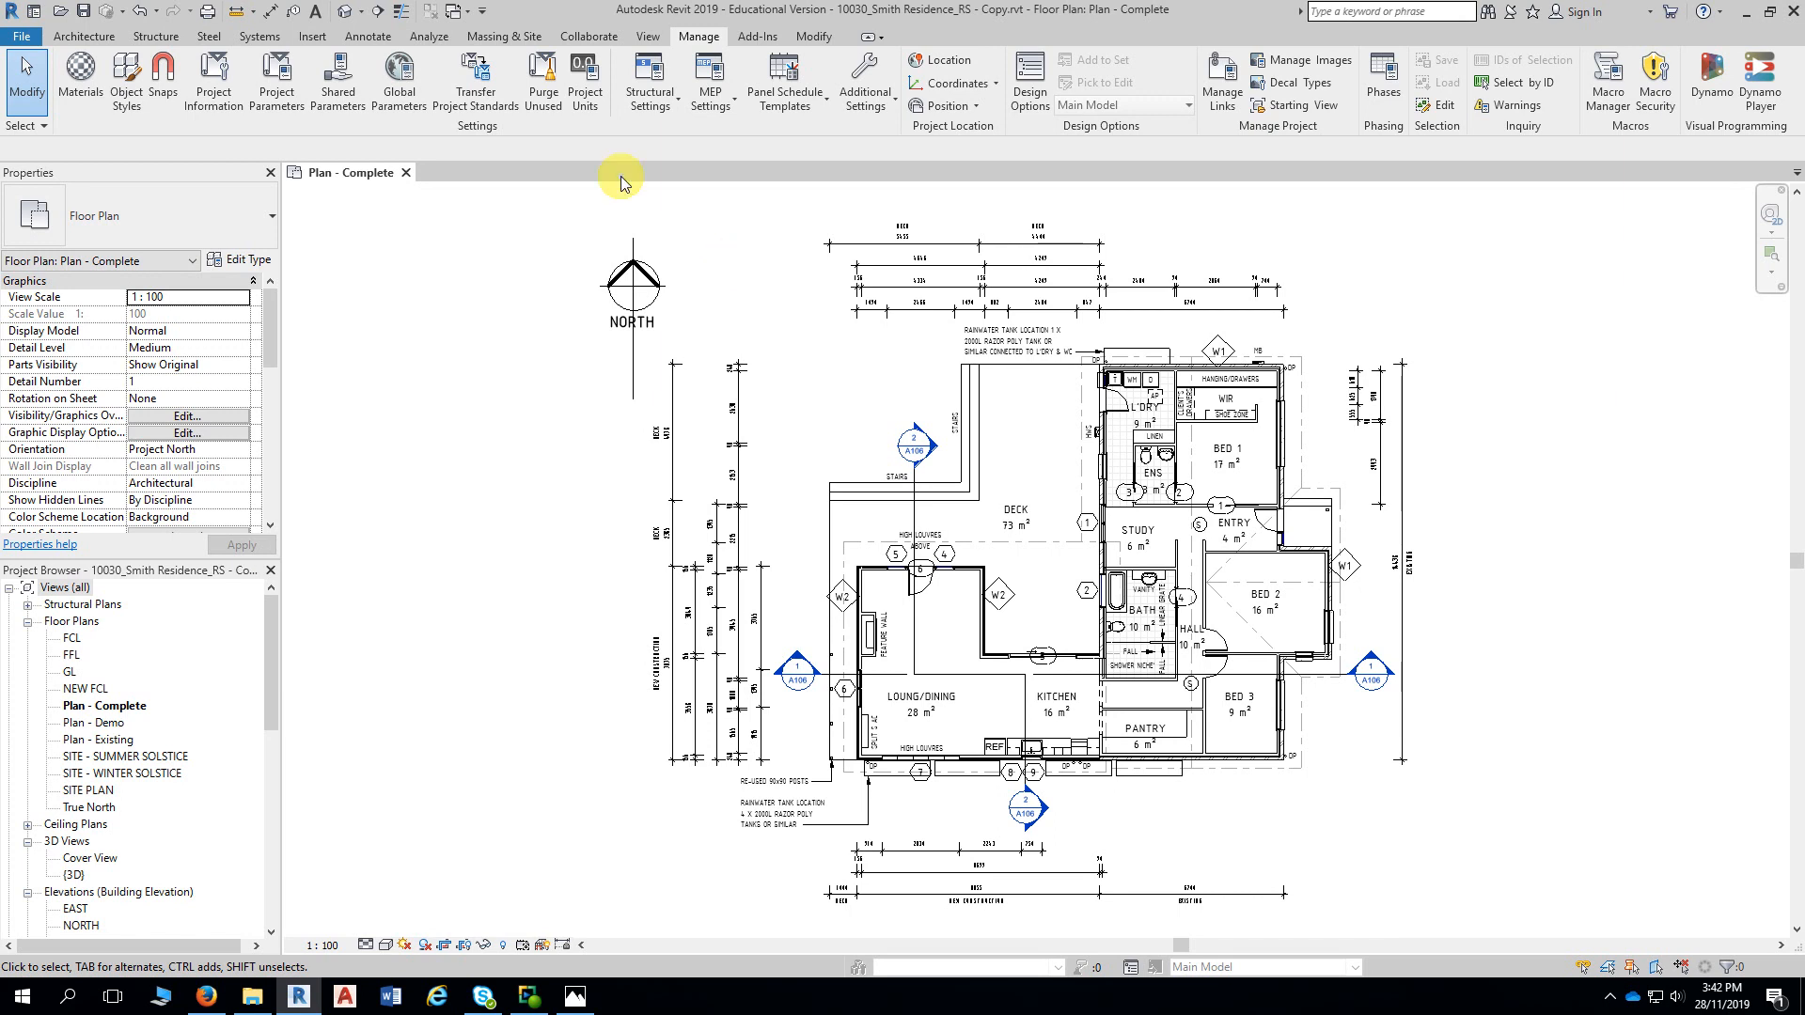
Repeat Purge Unused on the remaining materials and material assets until nothing is left to purge
click(545, 97)
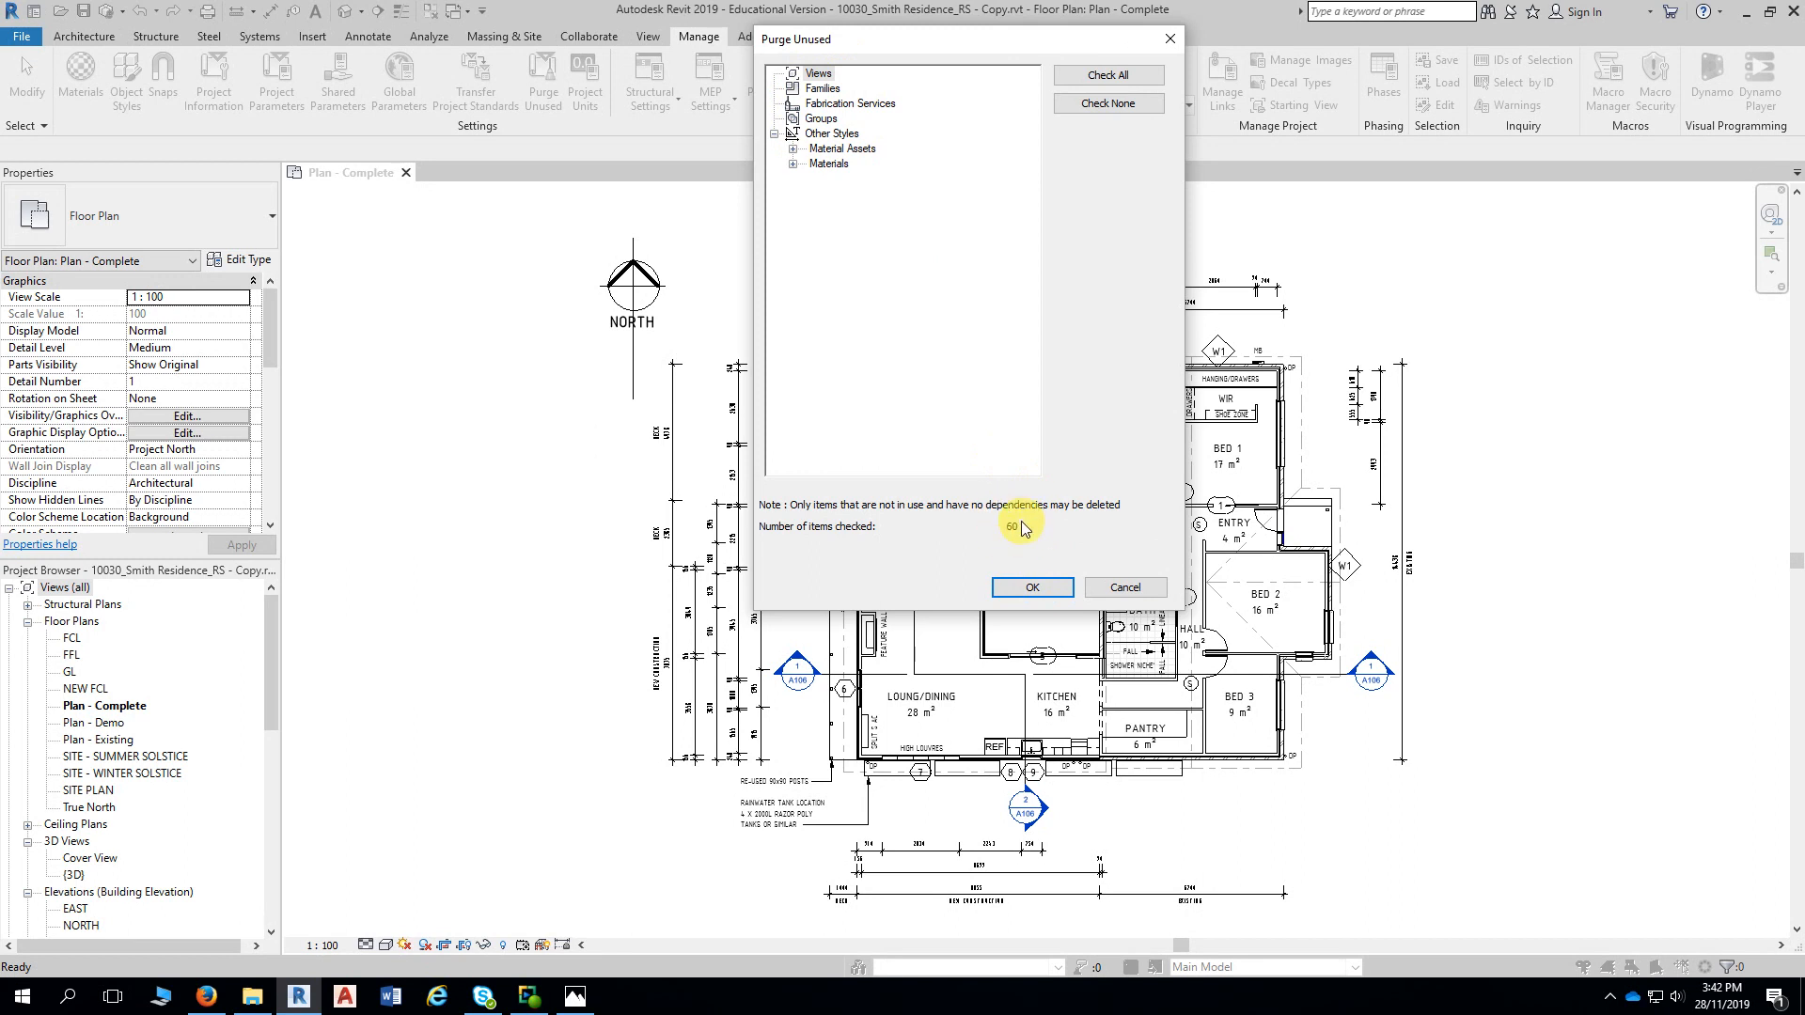
click(1032, 588)
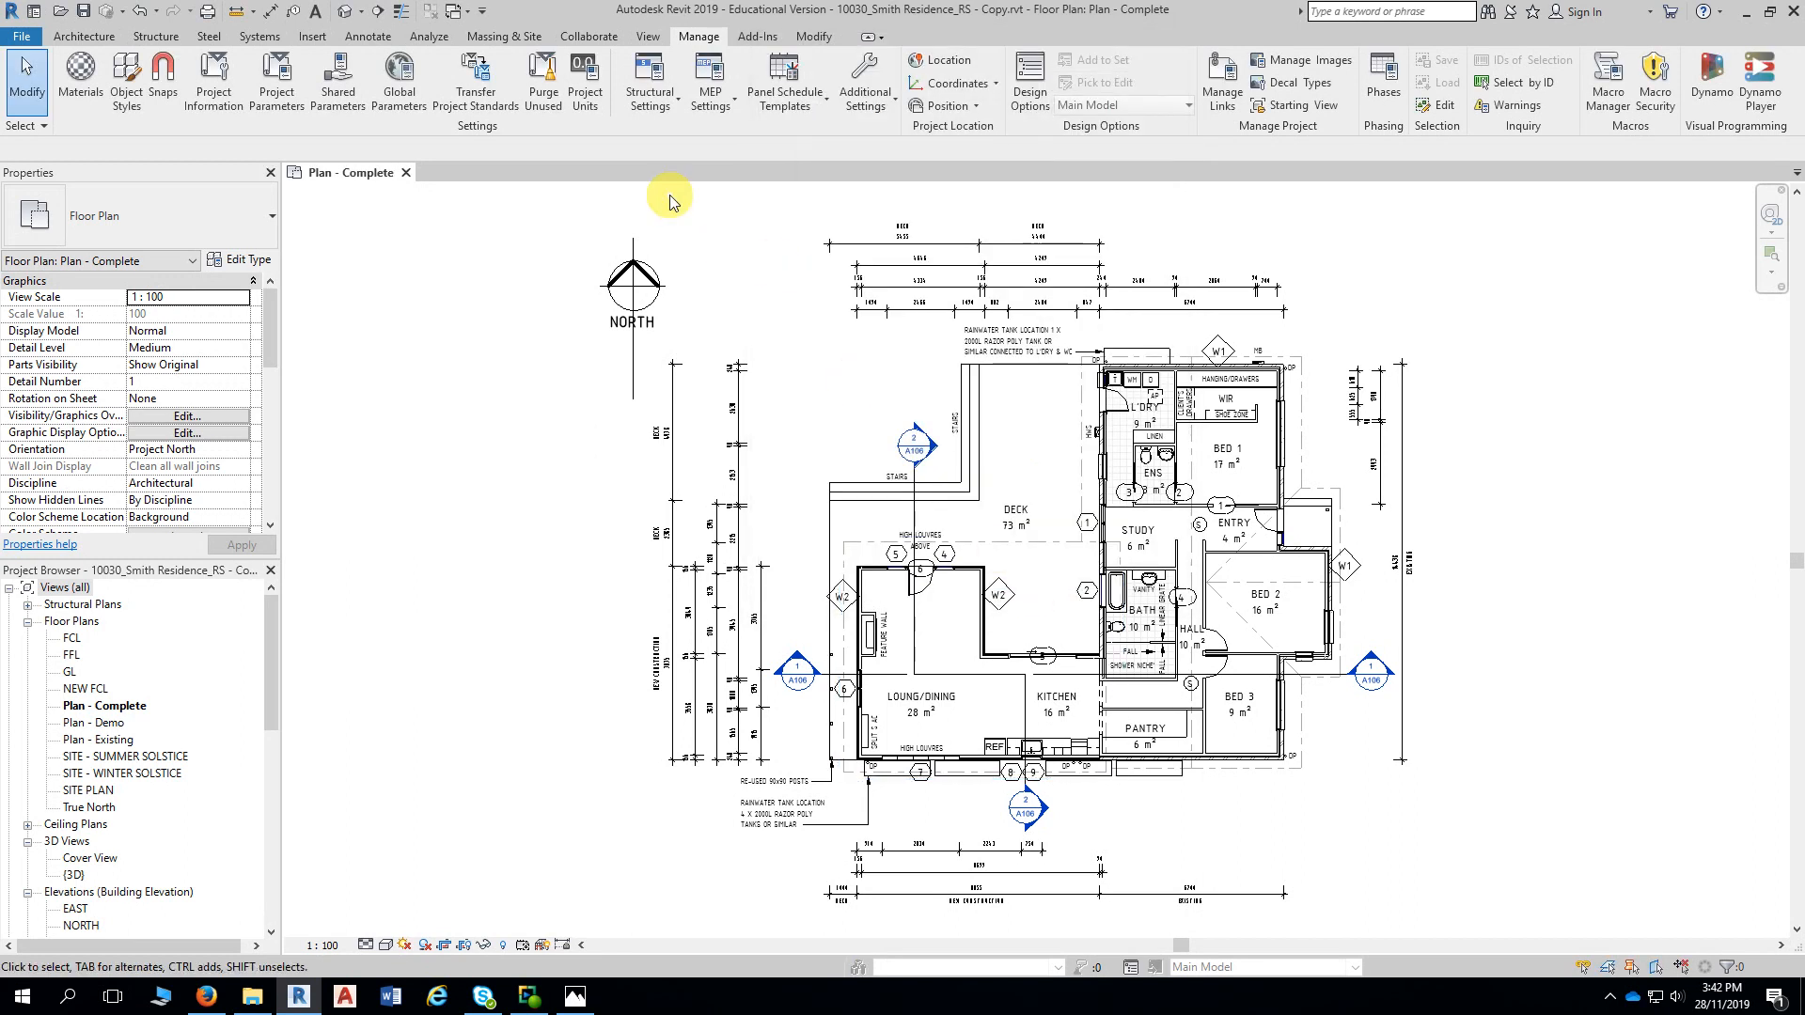
click(550, 98)
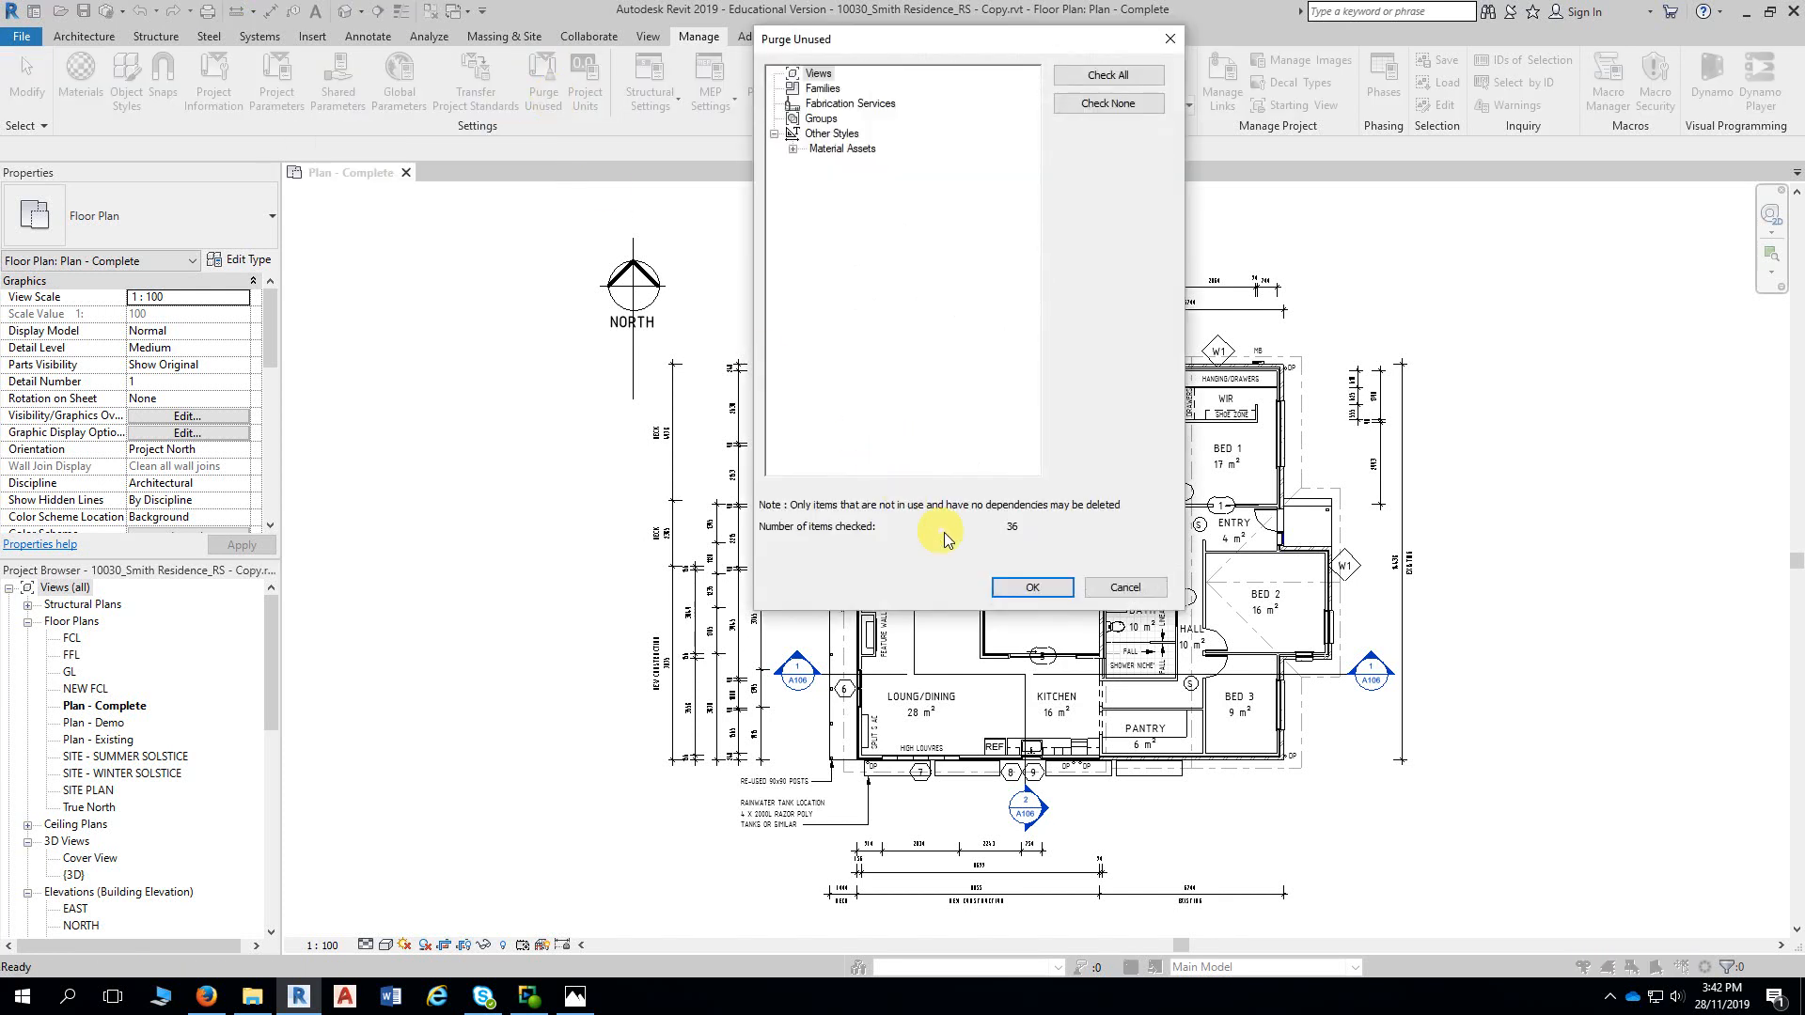
drag(990, 47, 990, 31)
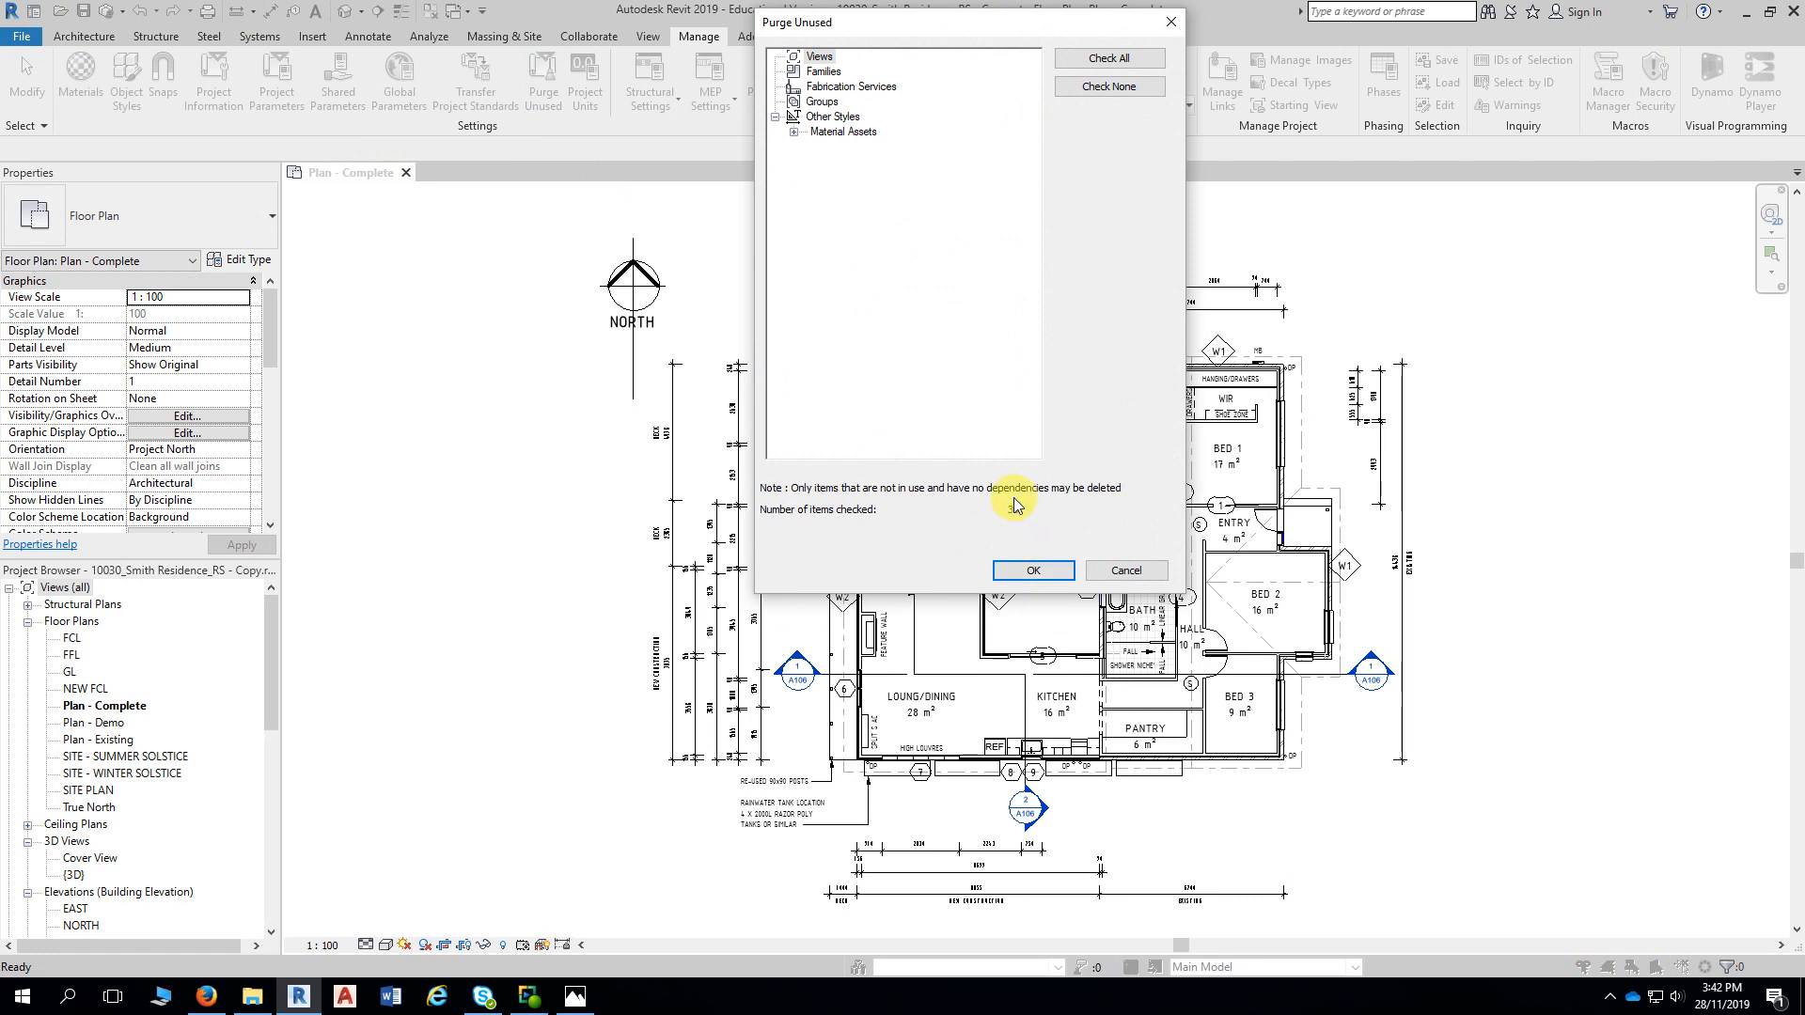
click(1034, 571)
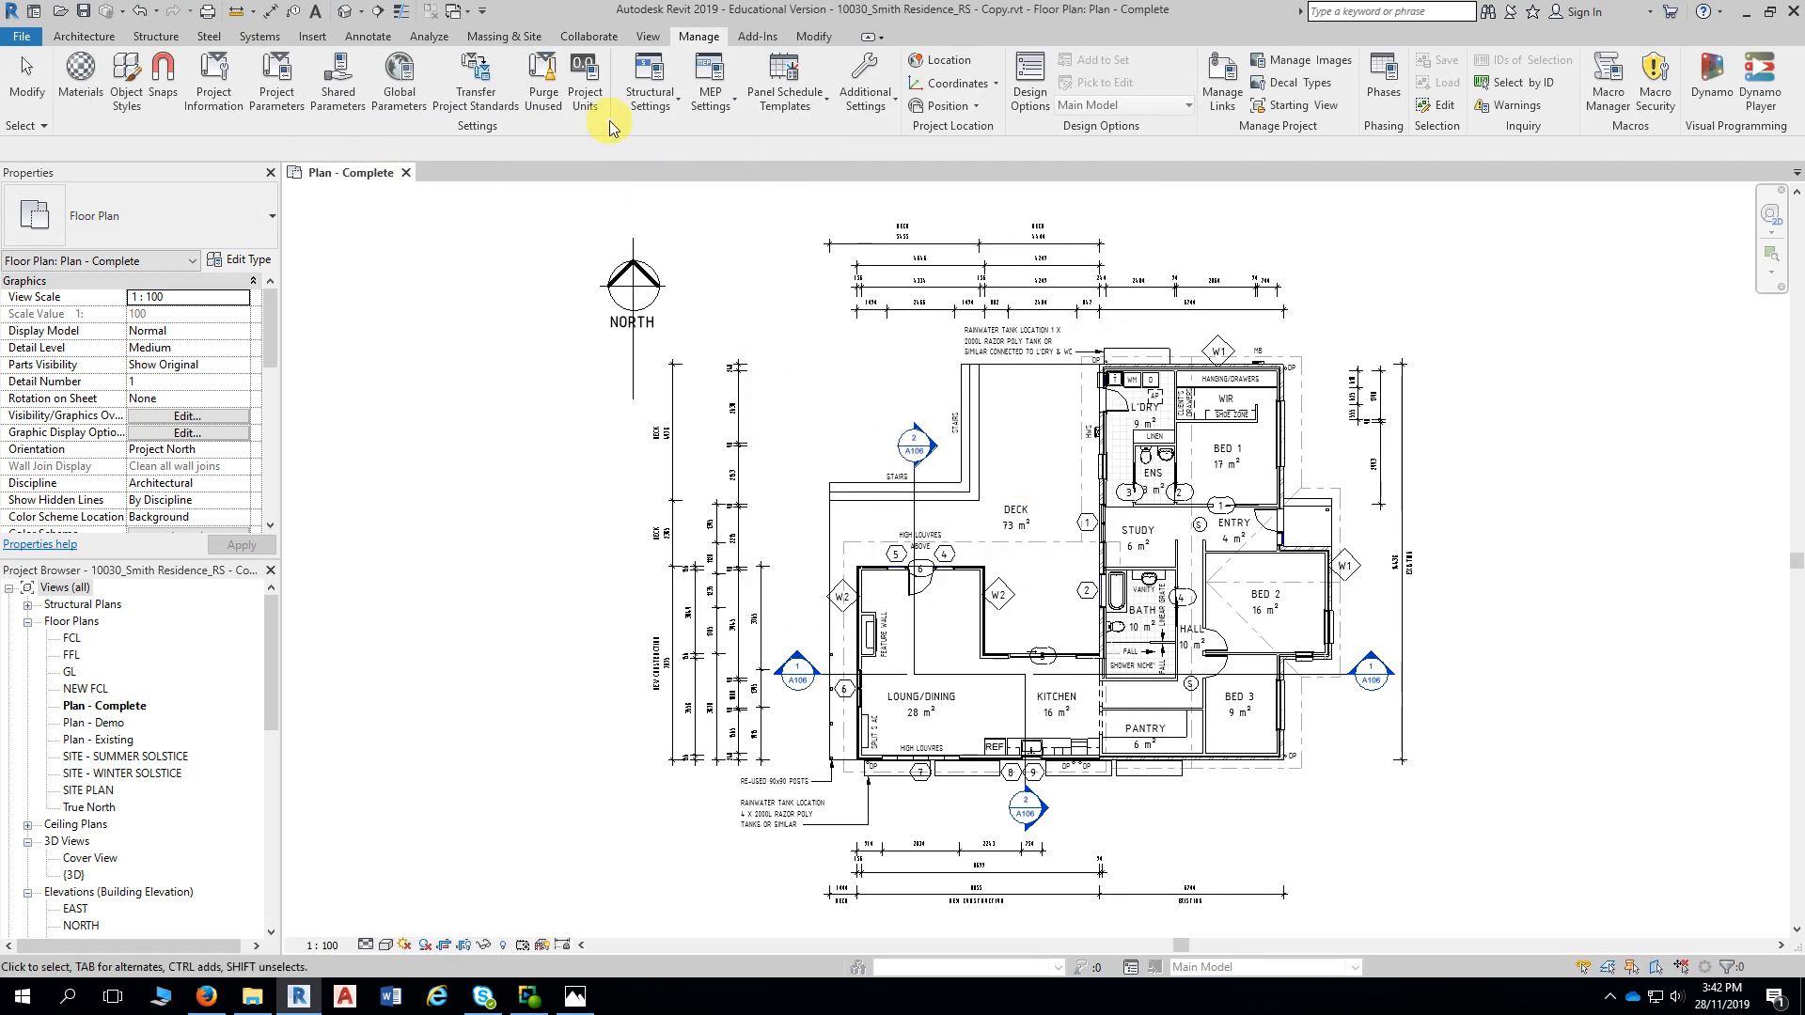
click(542, 96)
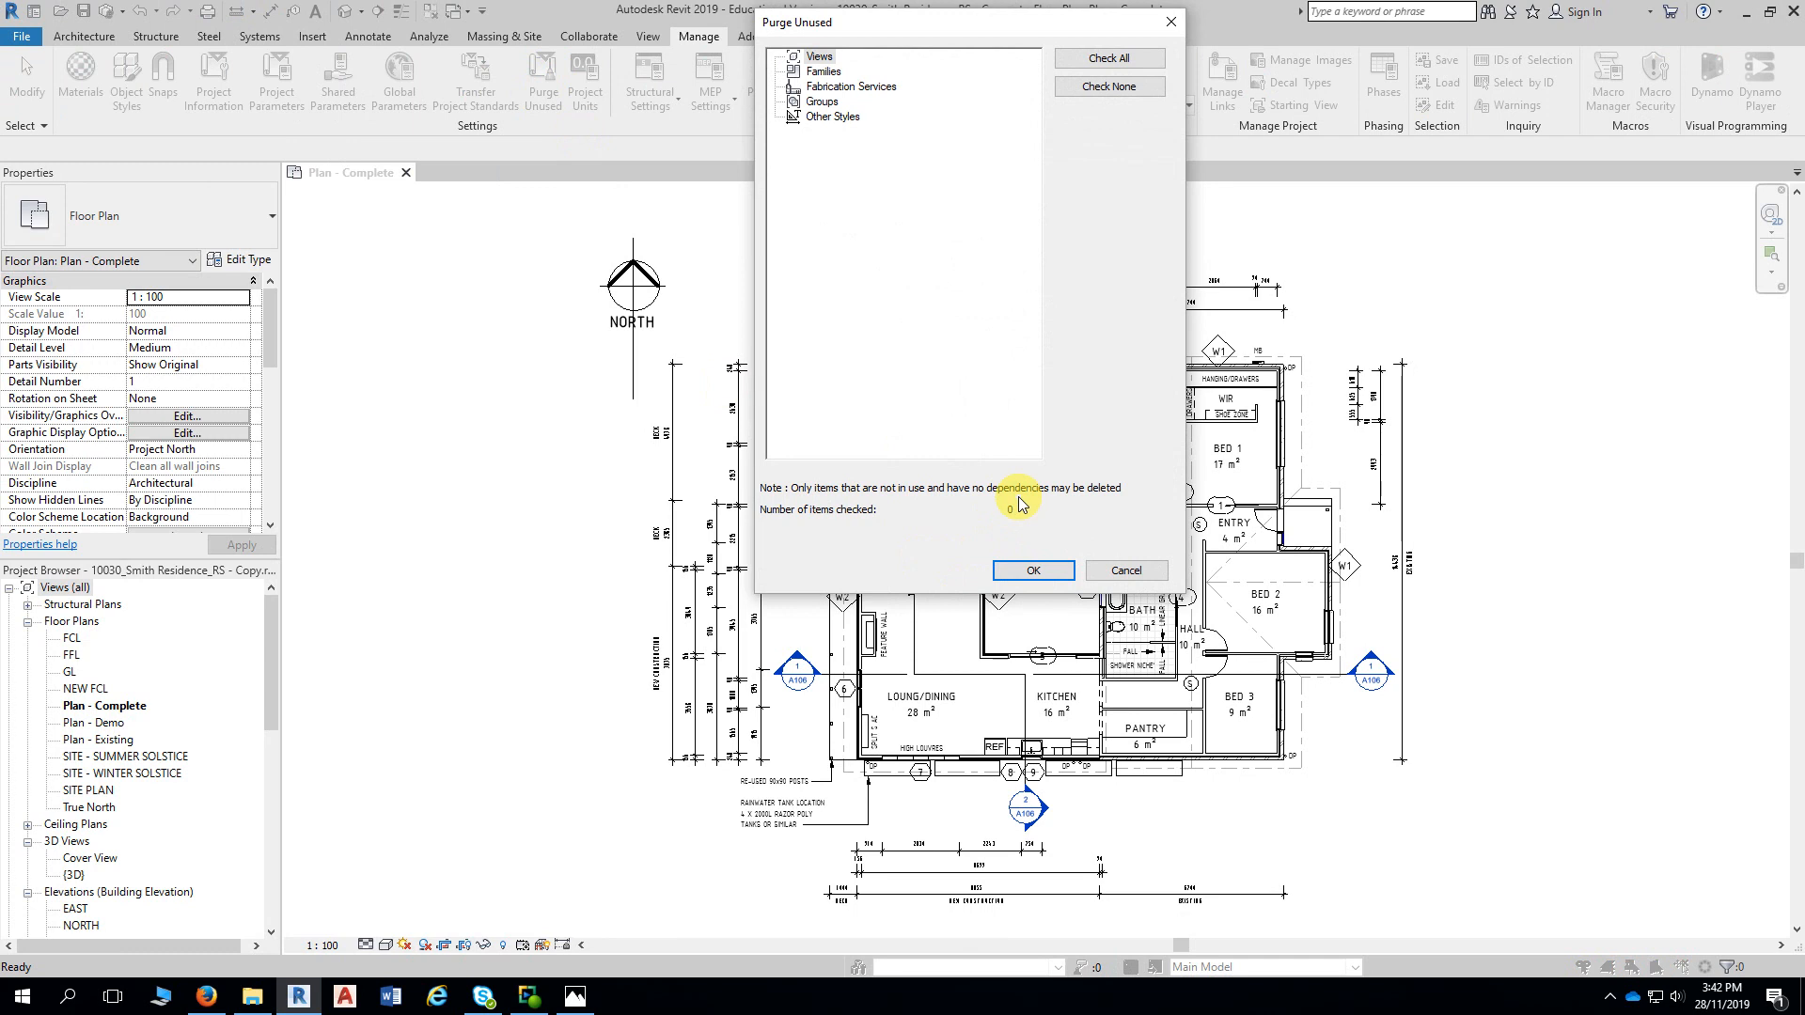
click(1038, 574)
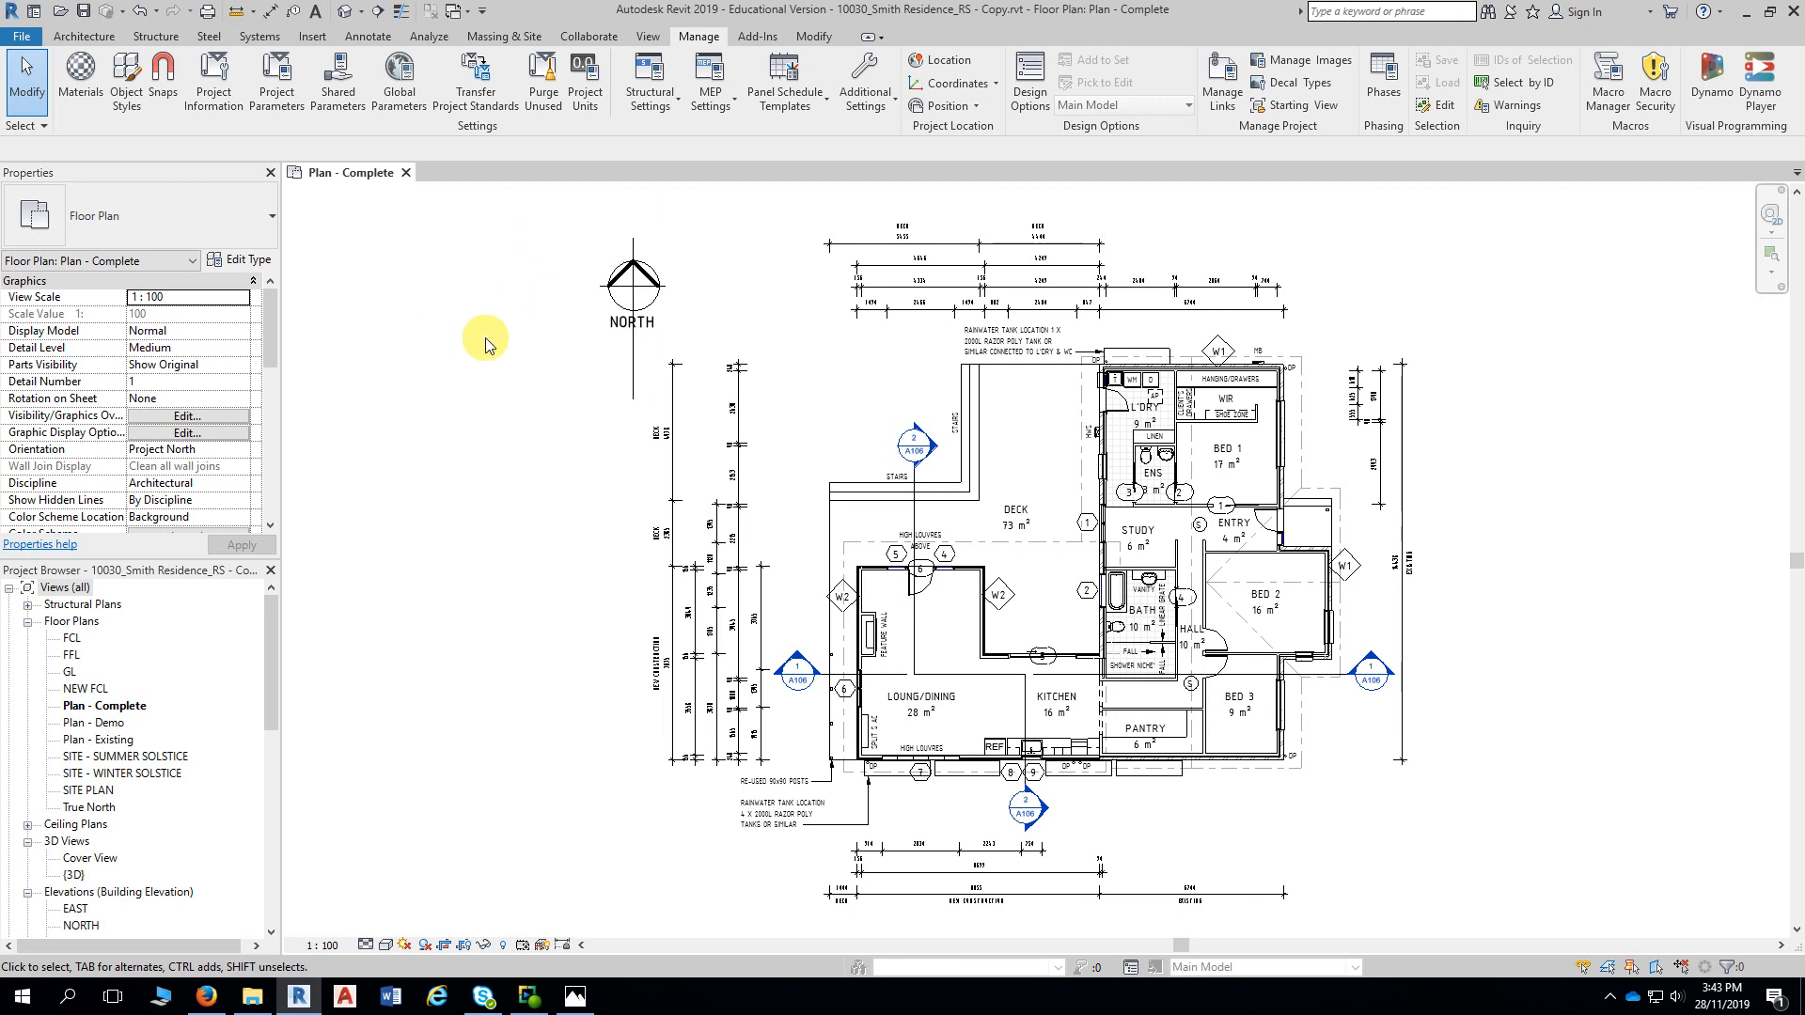
Save the project as 10030_Smith Residence_RS - Purged.rvt in the 10030_Smith Residence folder and close it
click(21, 38)
mouse_move(58, 268)
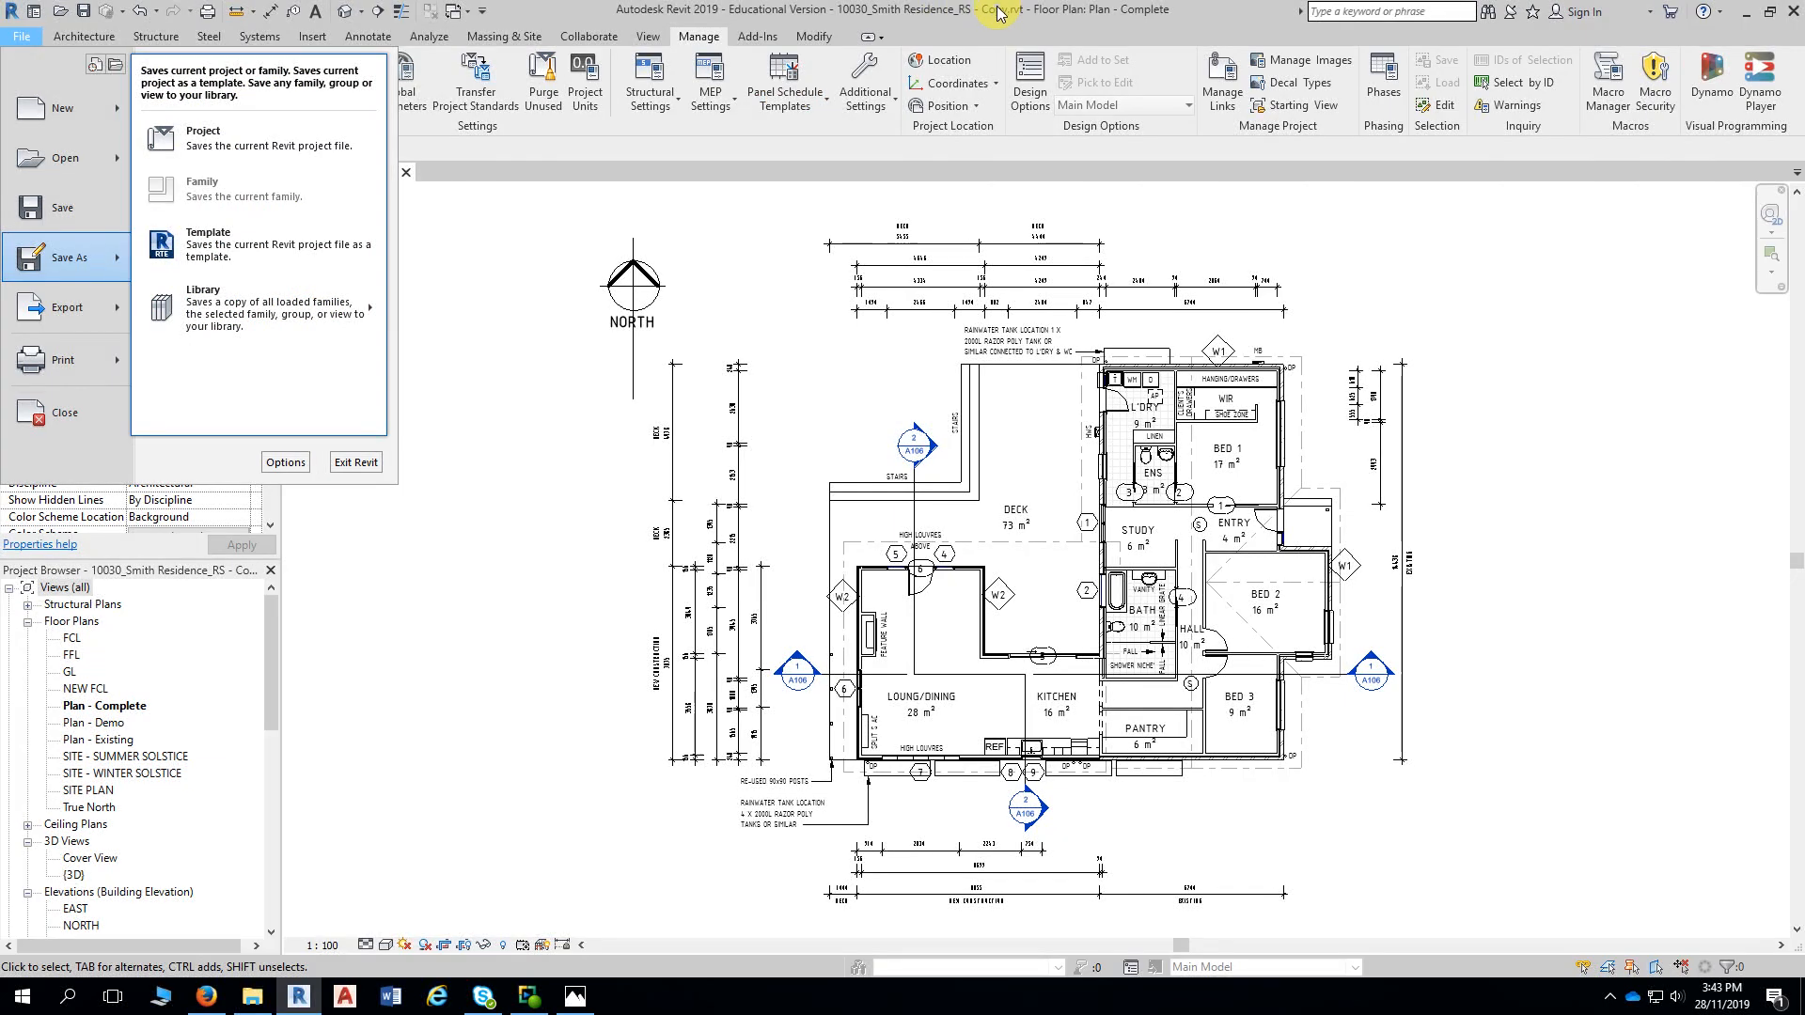
click(279, 141)
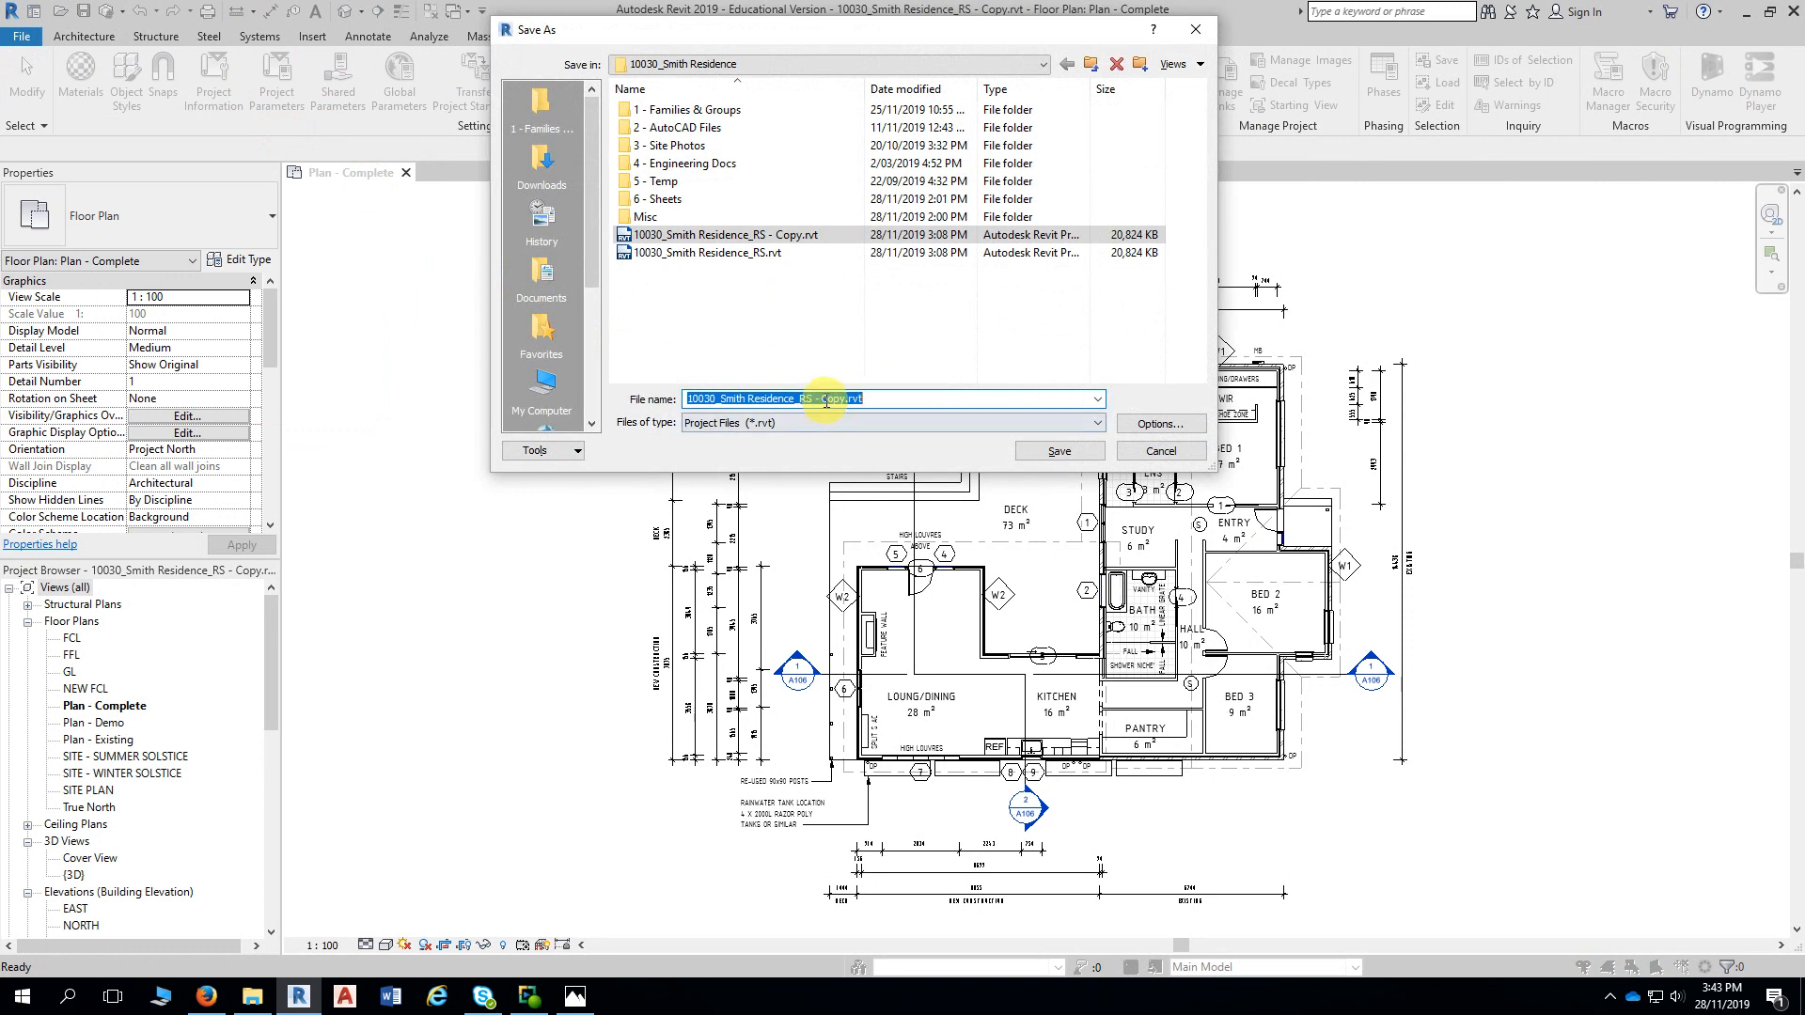
drag(821, 400, 845, 400)
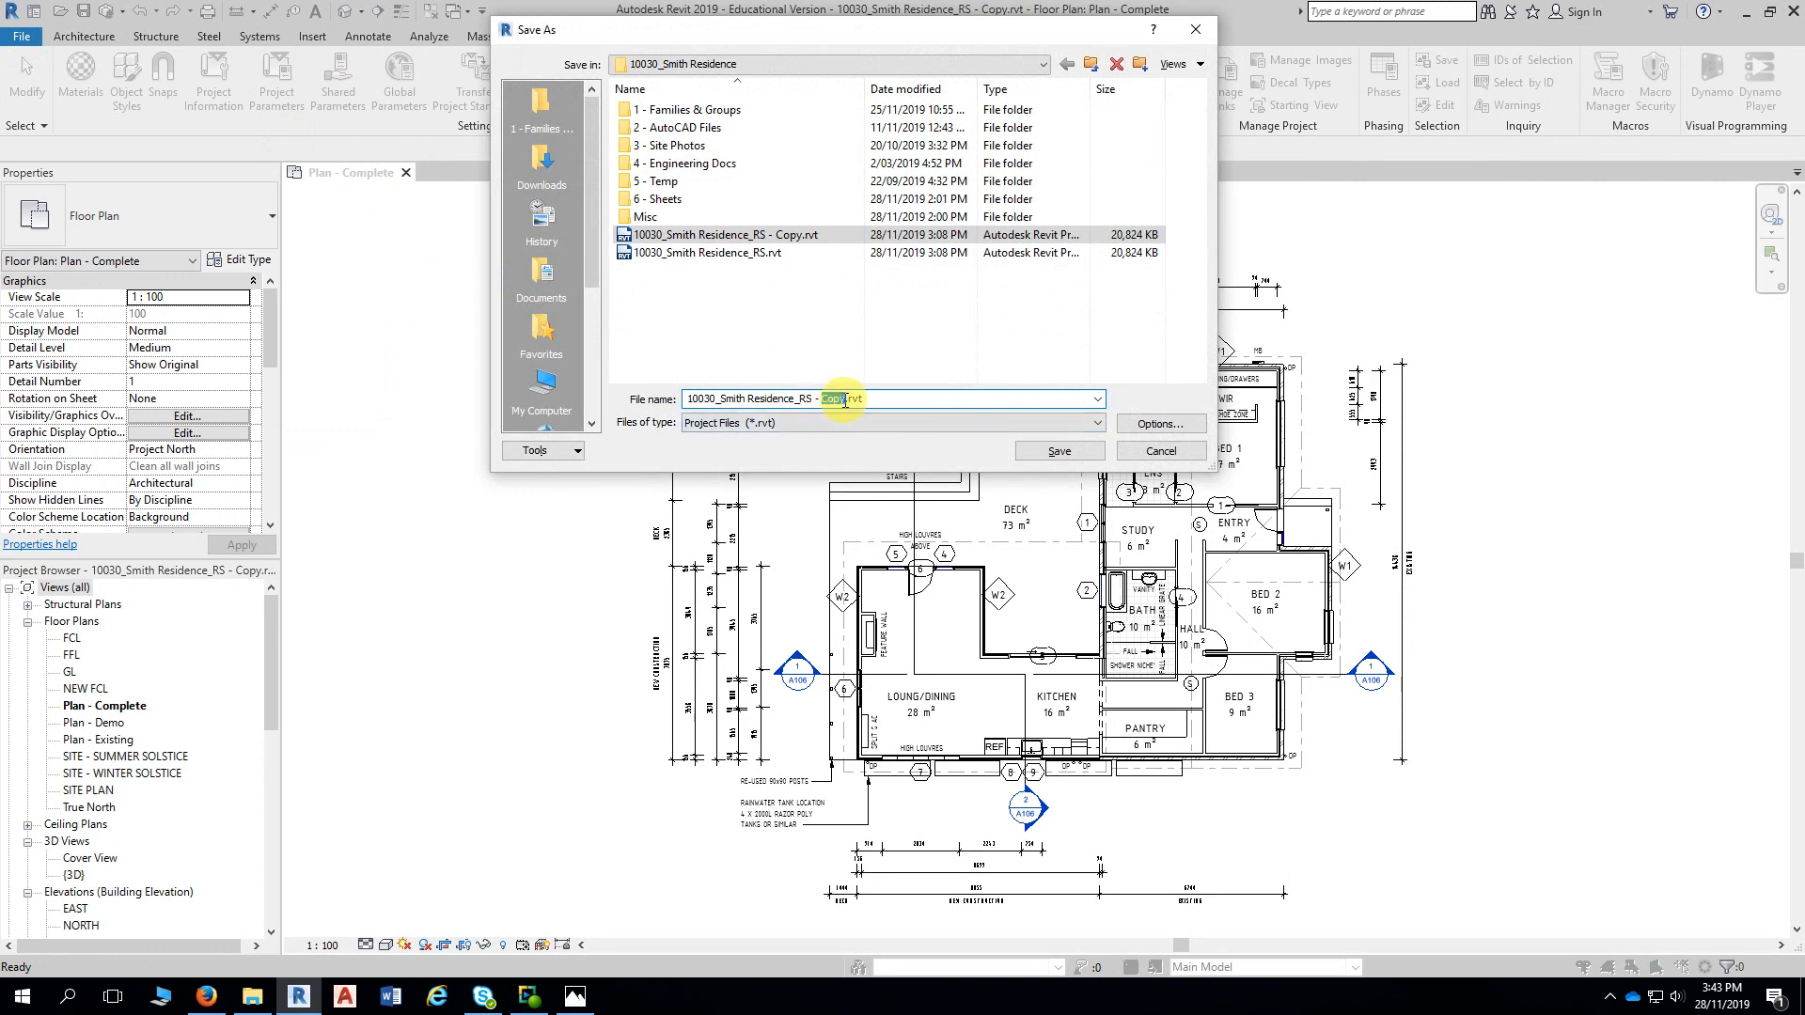
text(Purged)
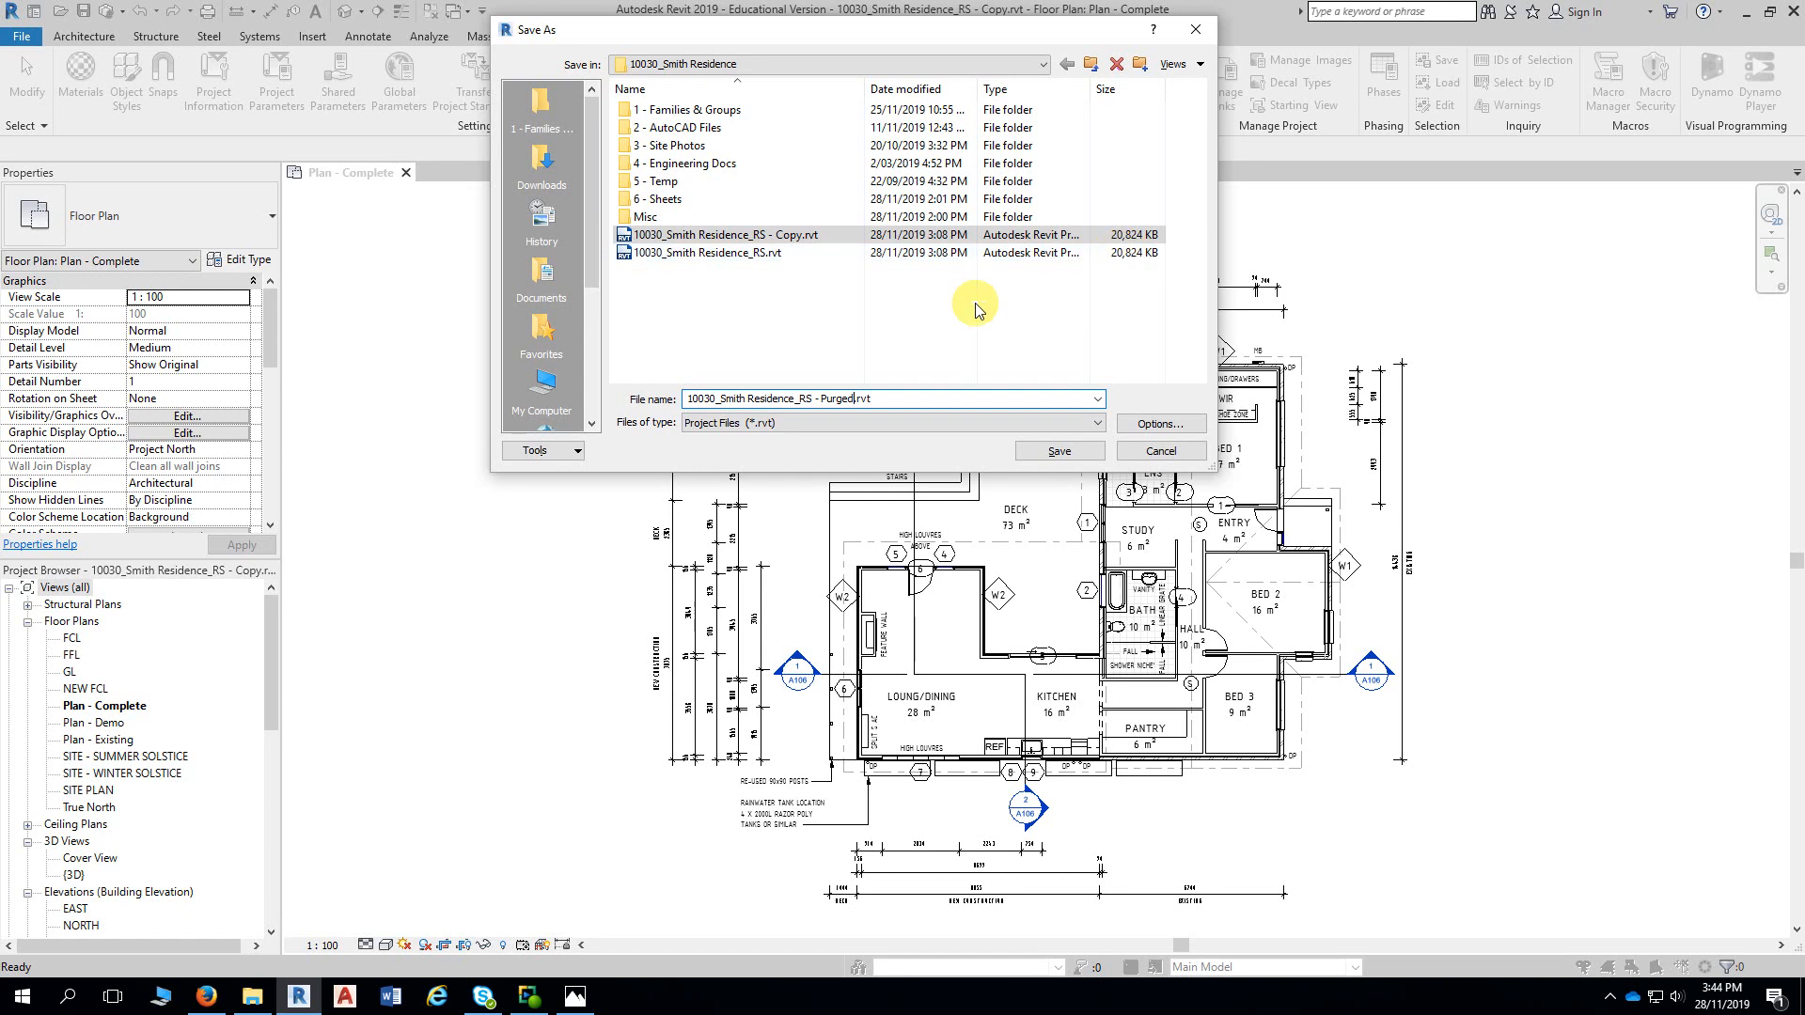
click(1063, 454)
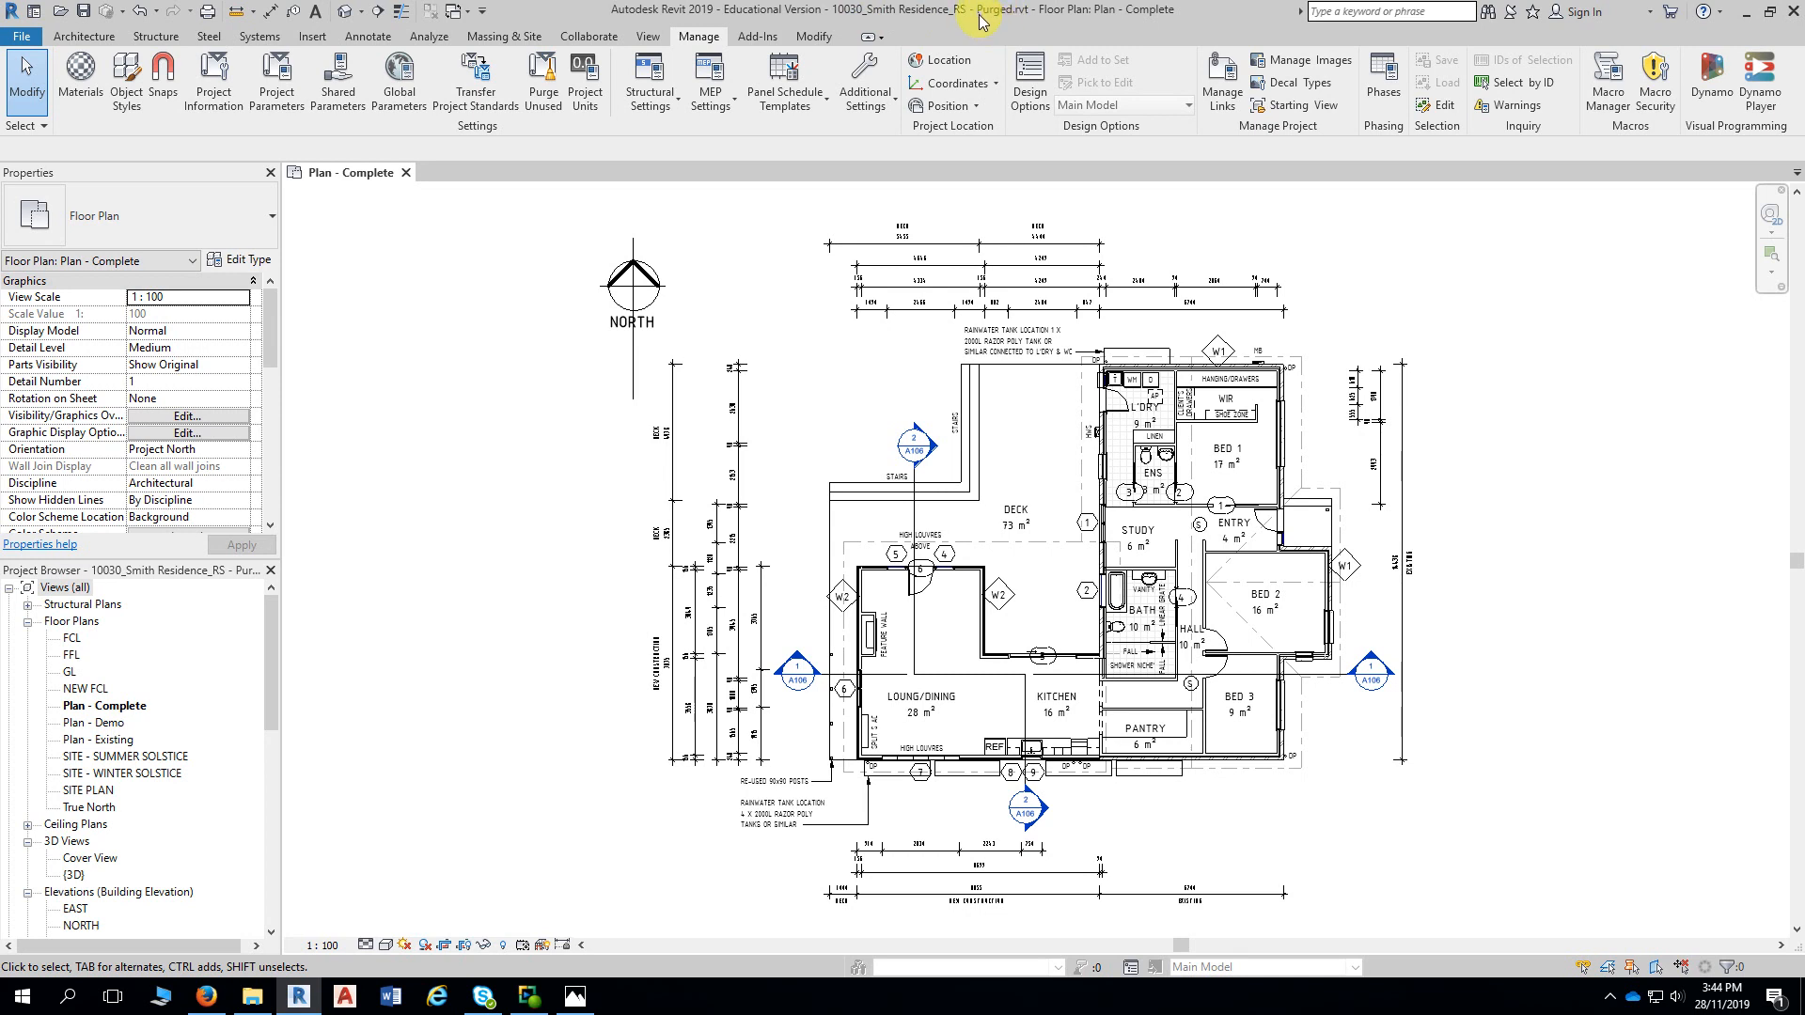
click(406, 173)
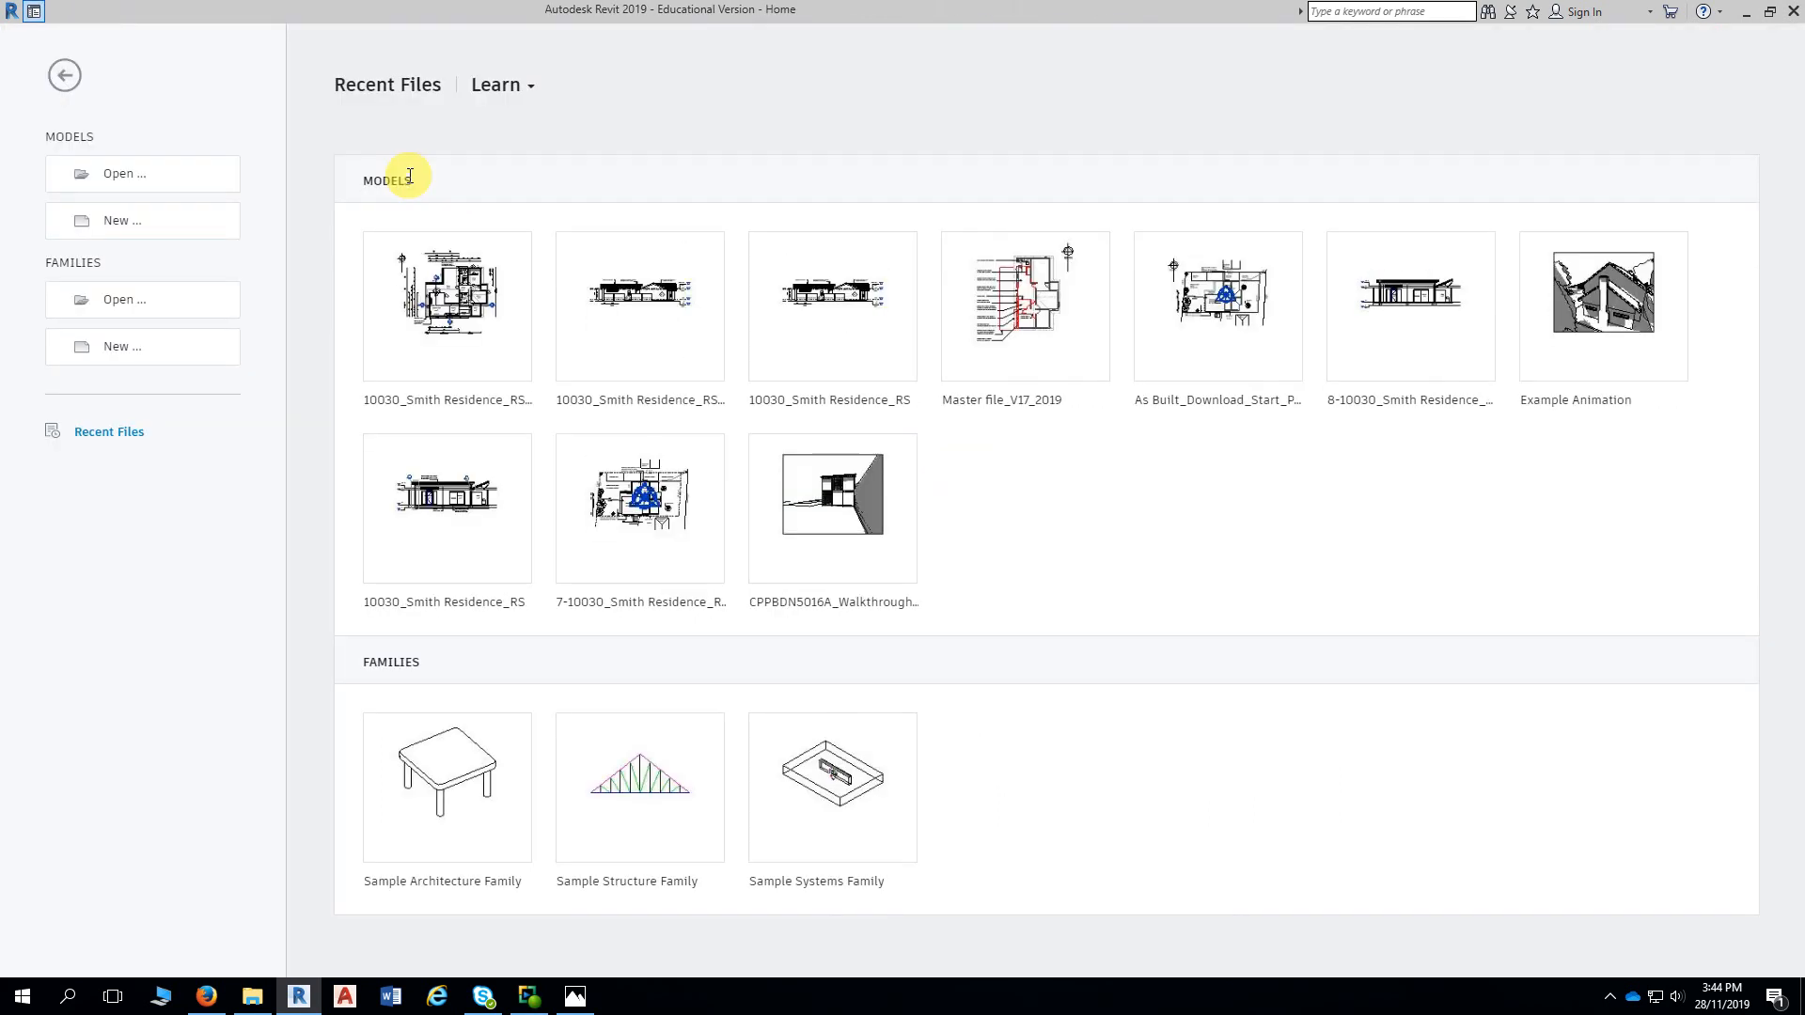
Switch to File Explorer and compare the purged file's size with the original 10030_Smith Residence_RS.rvt
click(1745, 17)
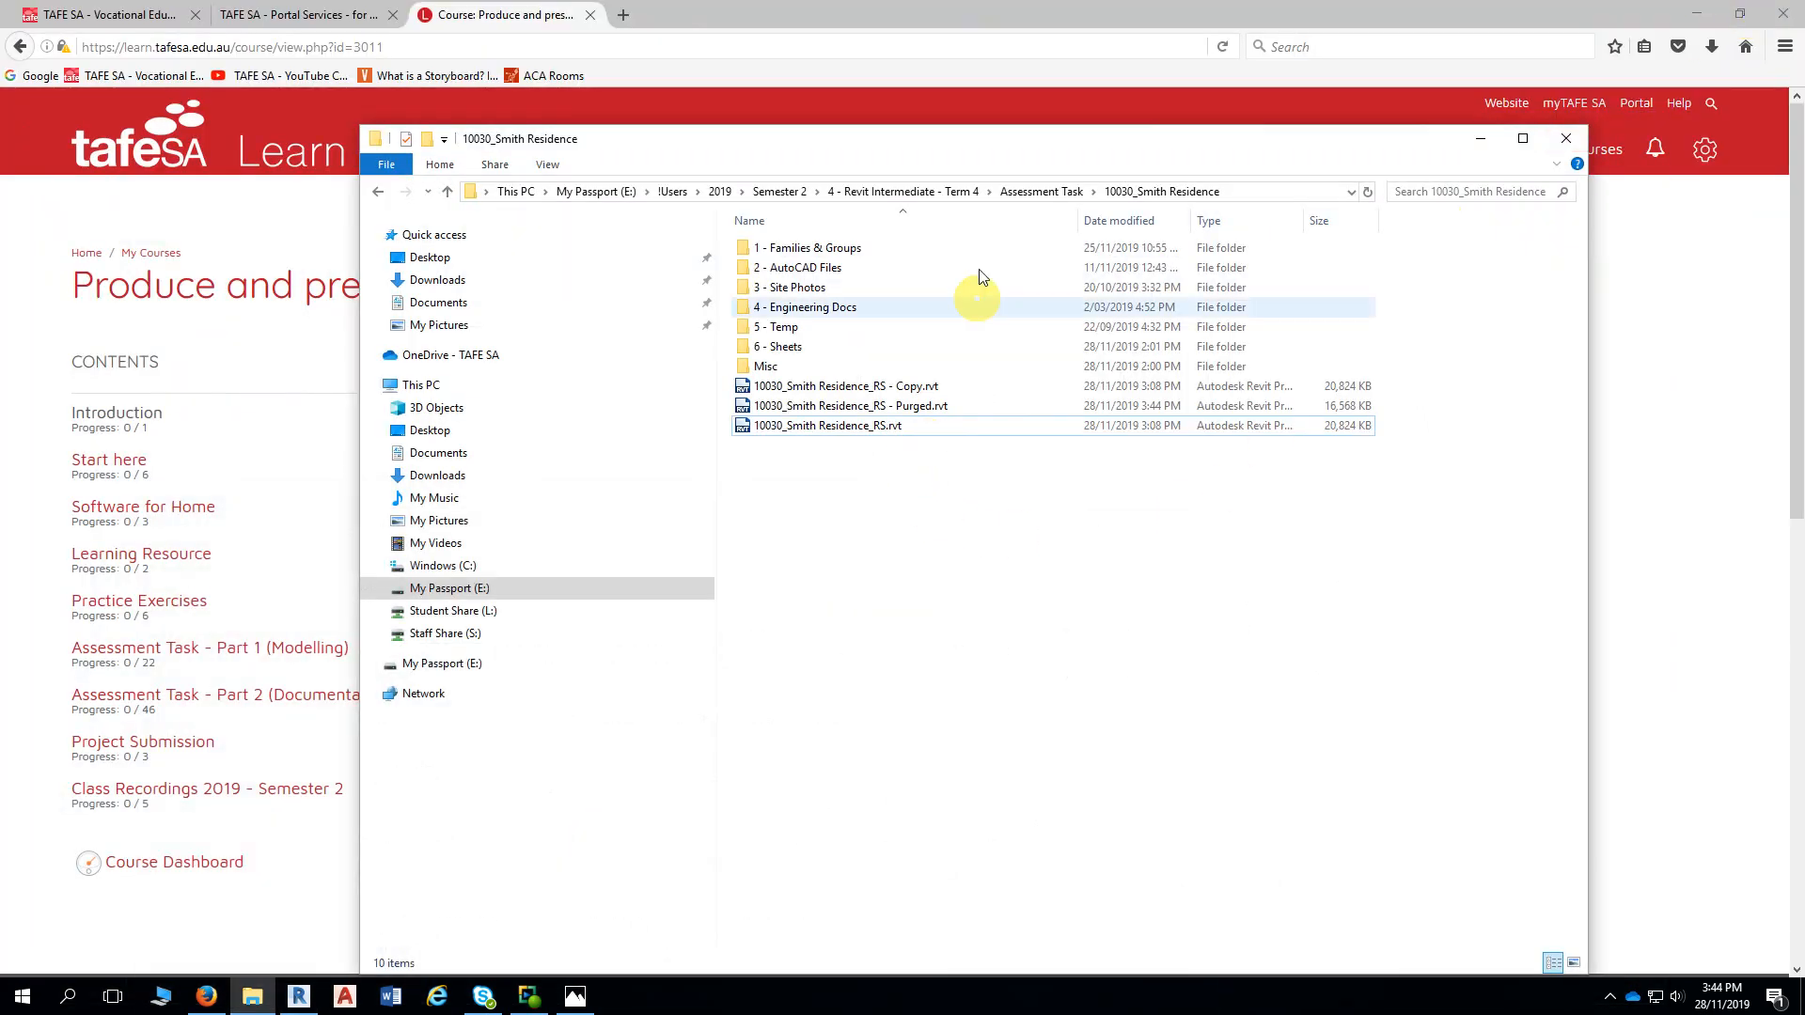
drag(955, 143, 940, 82)
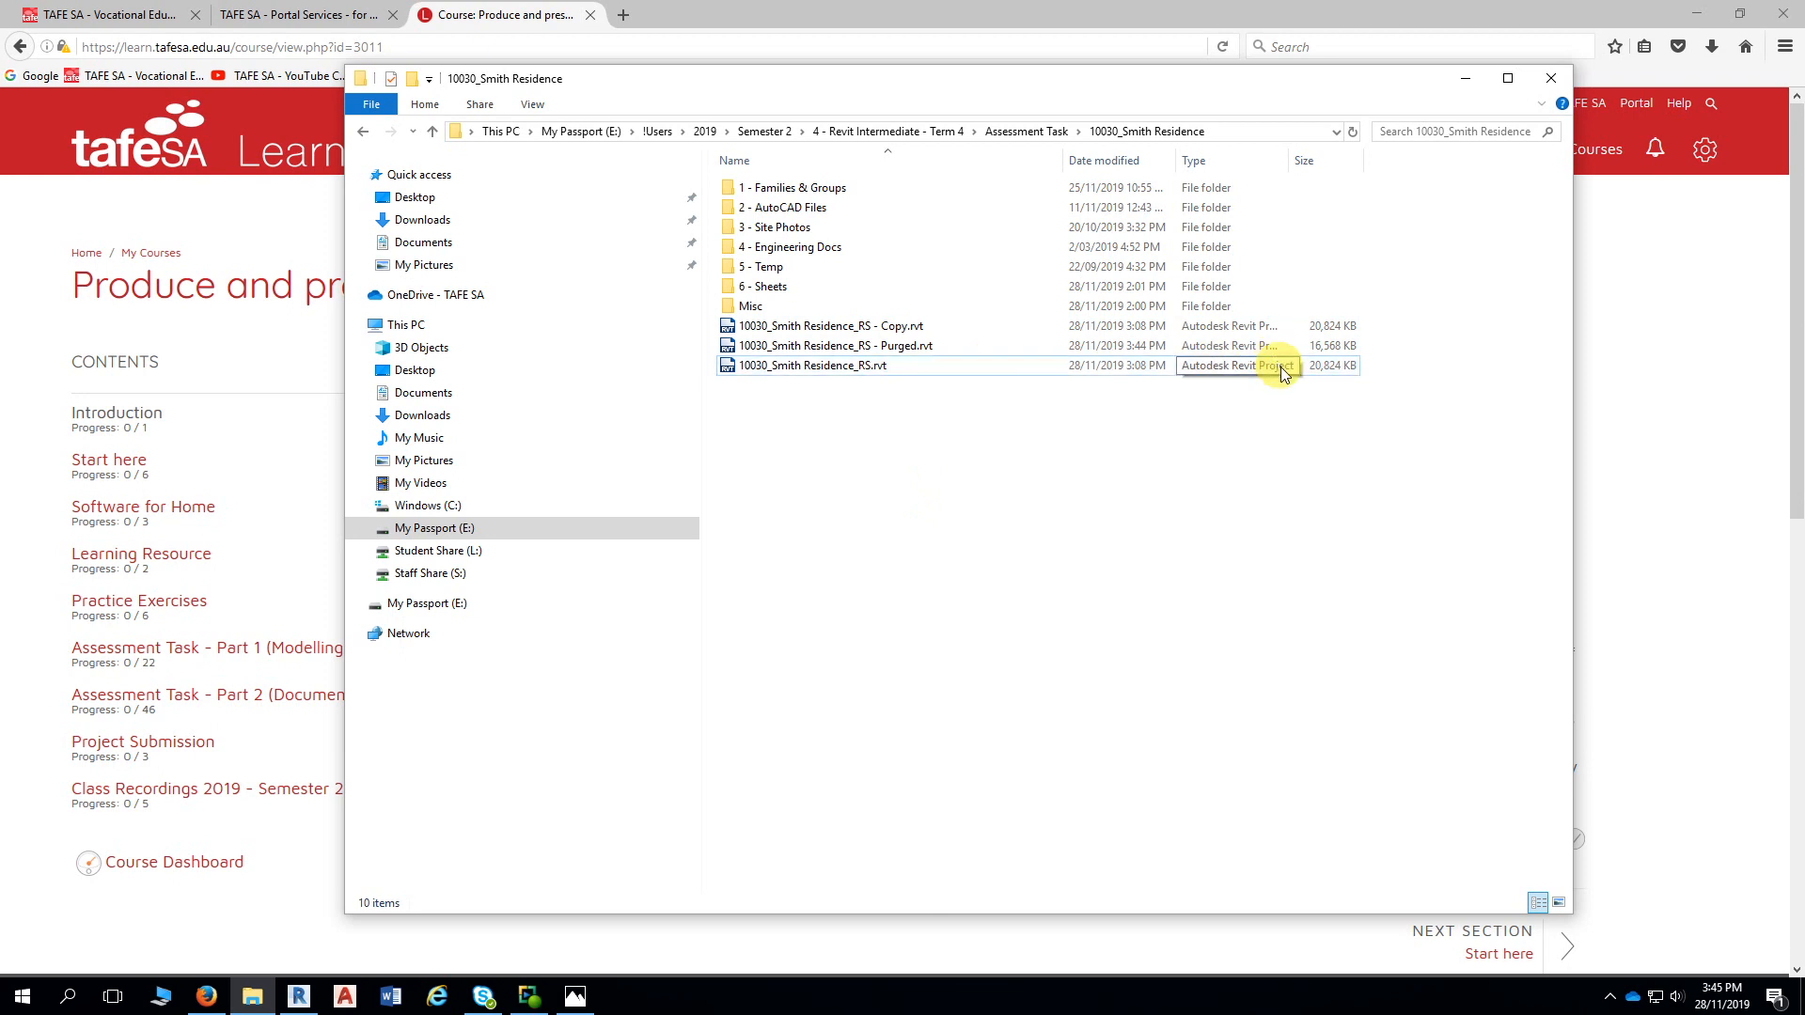
click(860, 367)
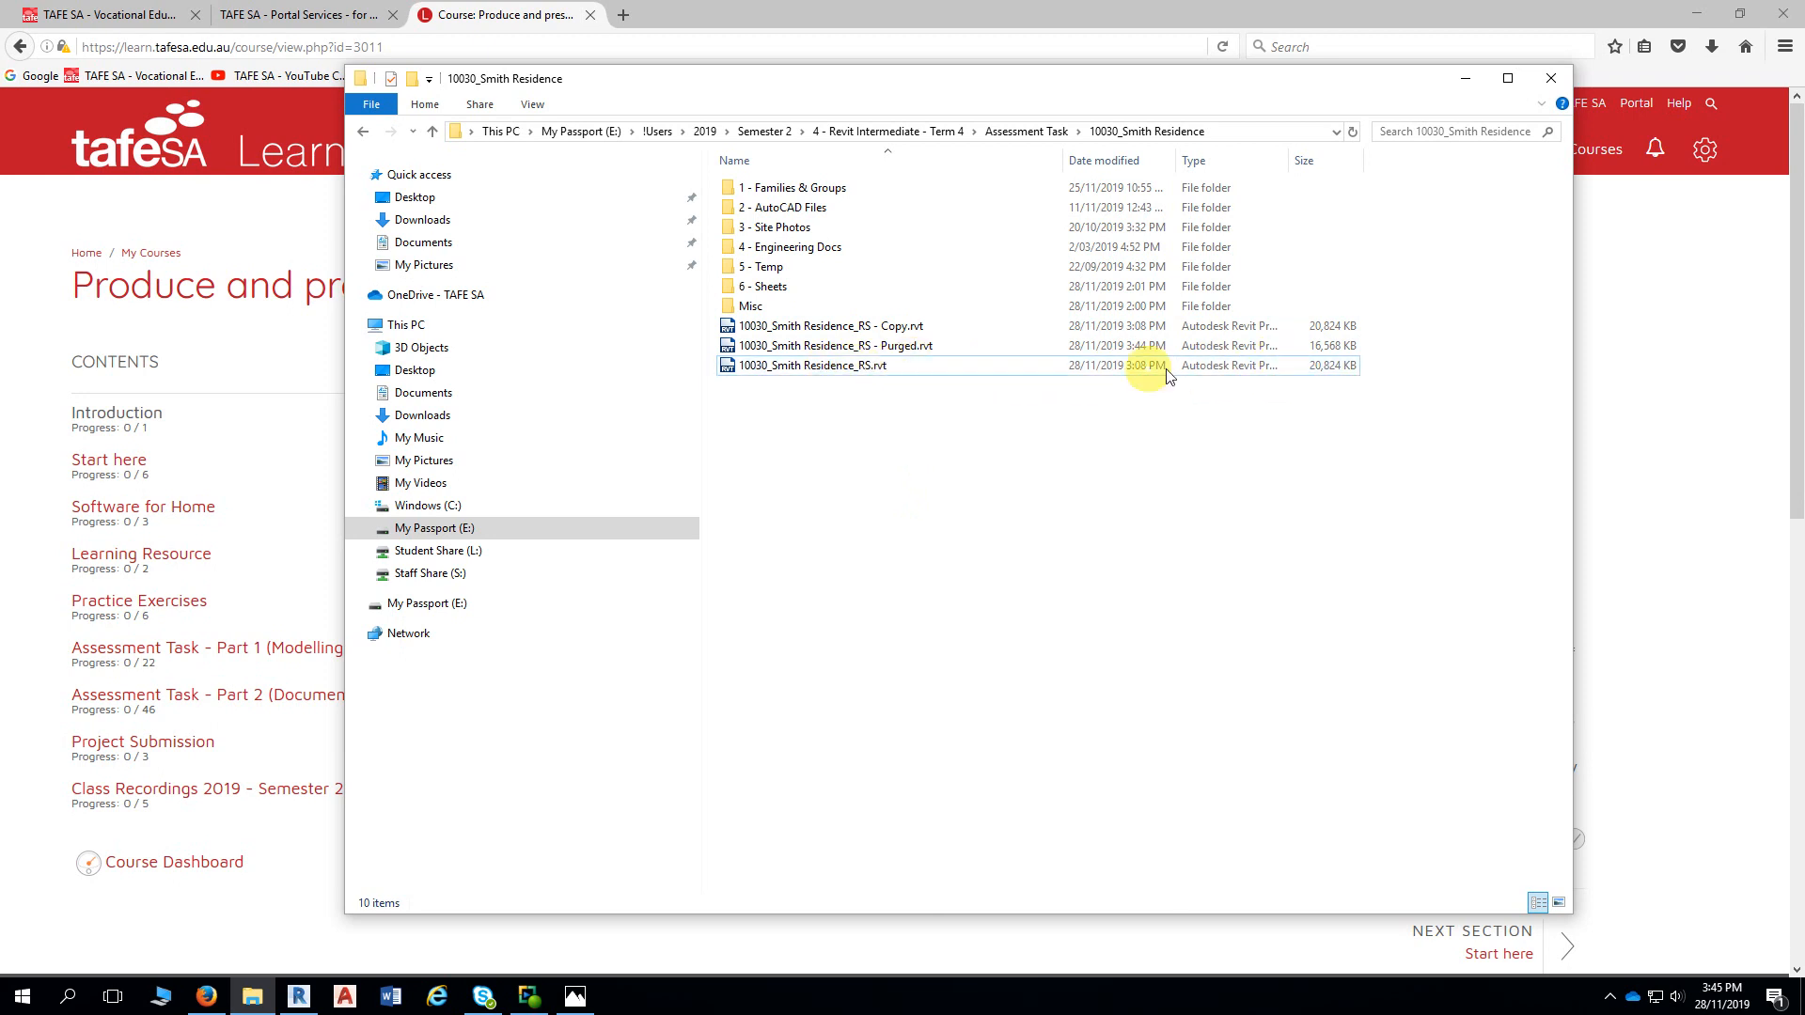
click(923, 346)
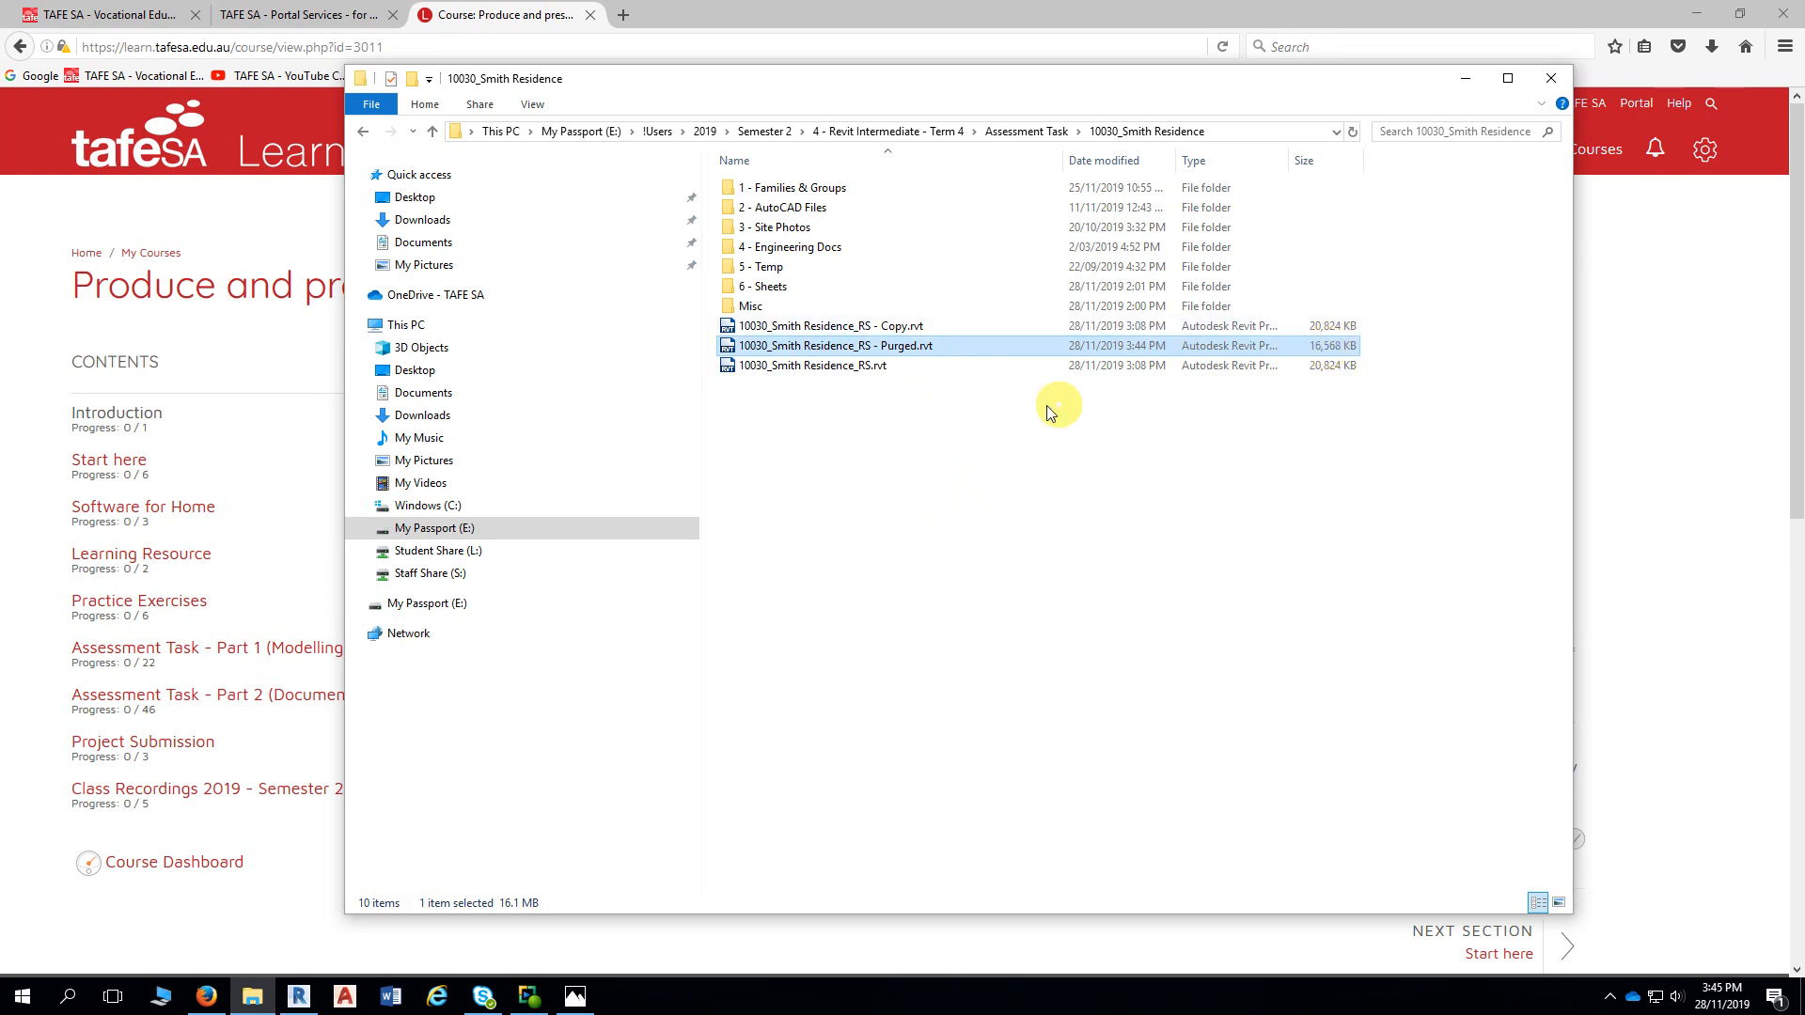
Delete 10030_Smith Residence_RS - Copy.rvt from the 10030_Smith Residence folder
click(893, 329)
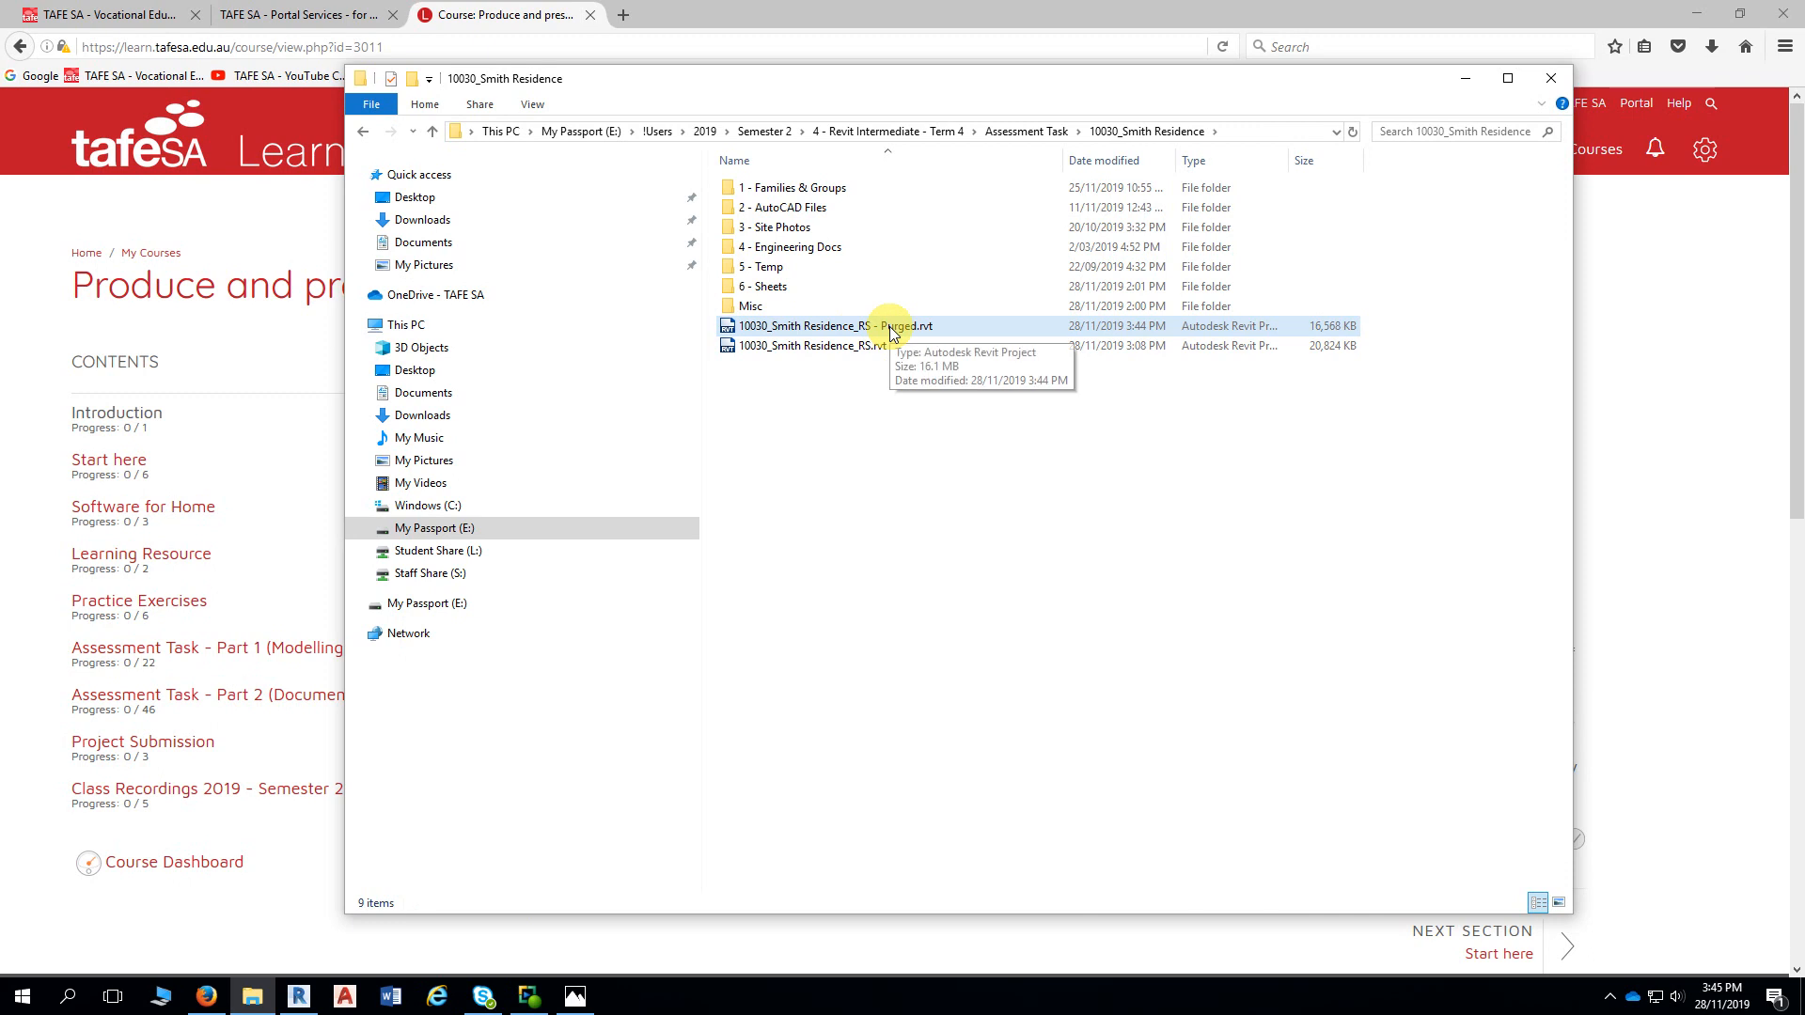
key(Delete)
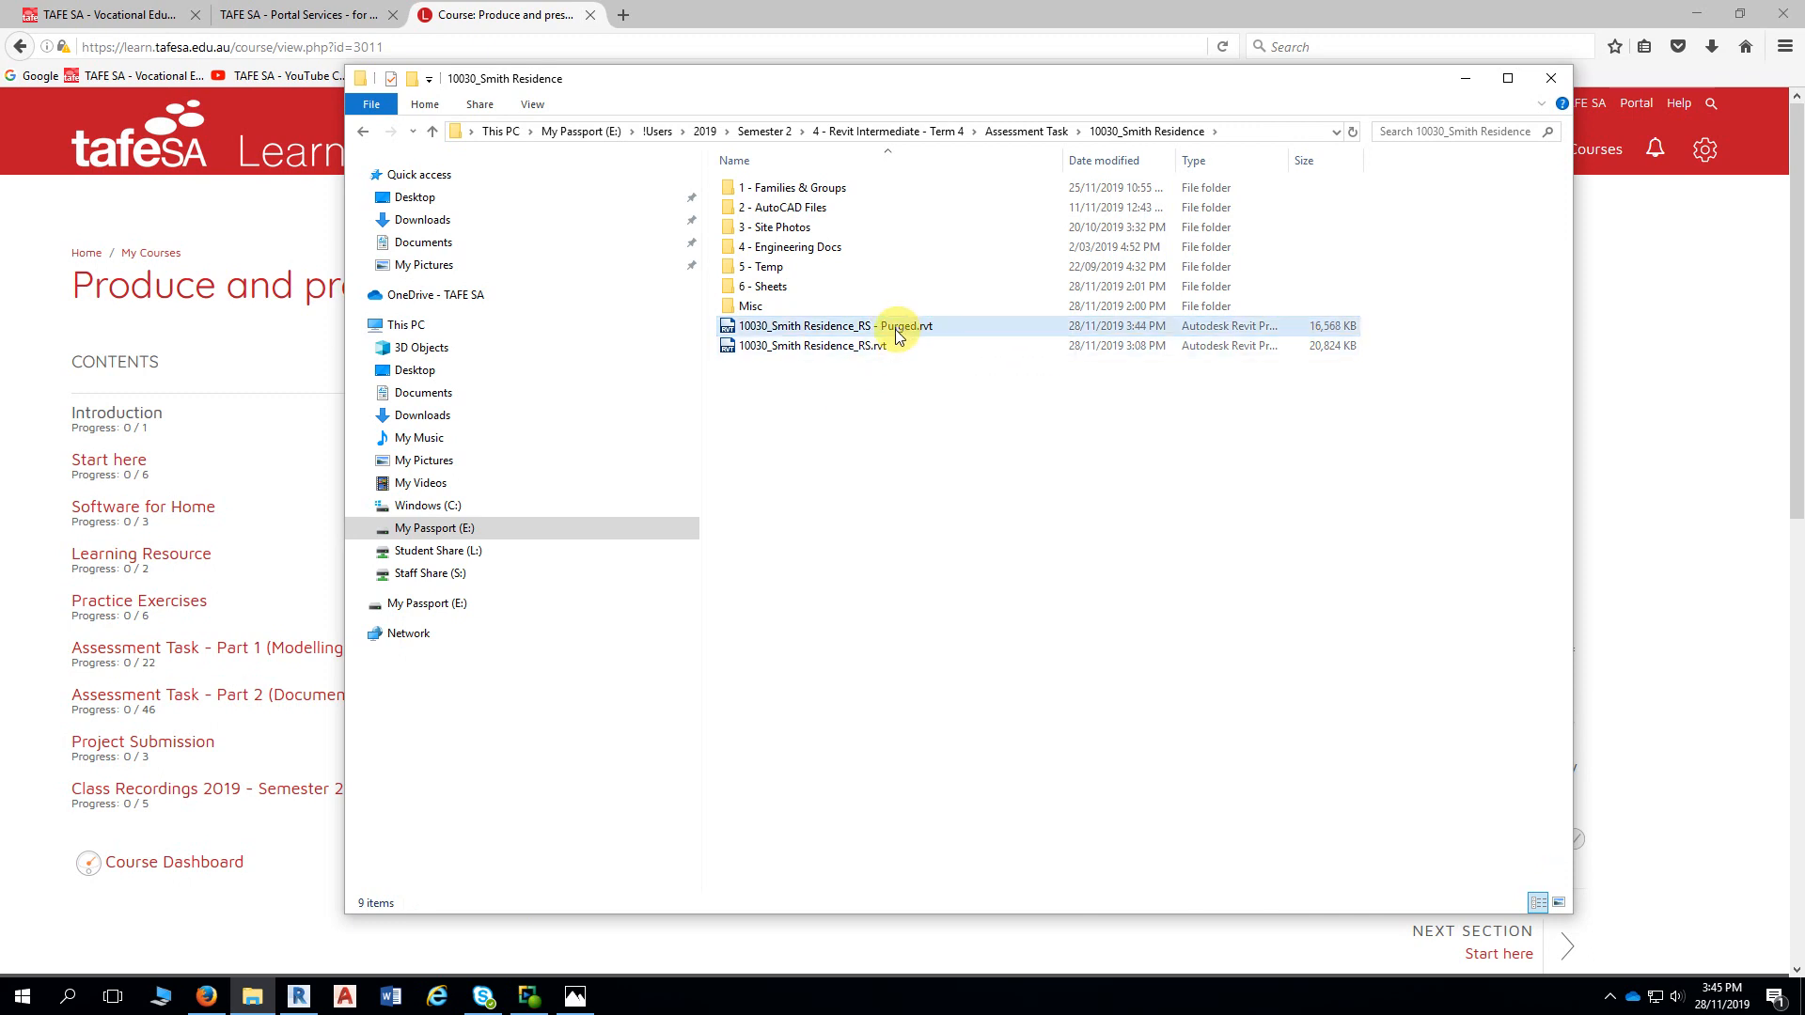
click(905, 342)
click(907, 329)
click(876, 348)
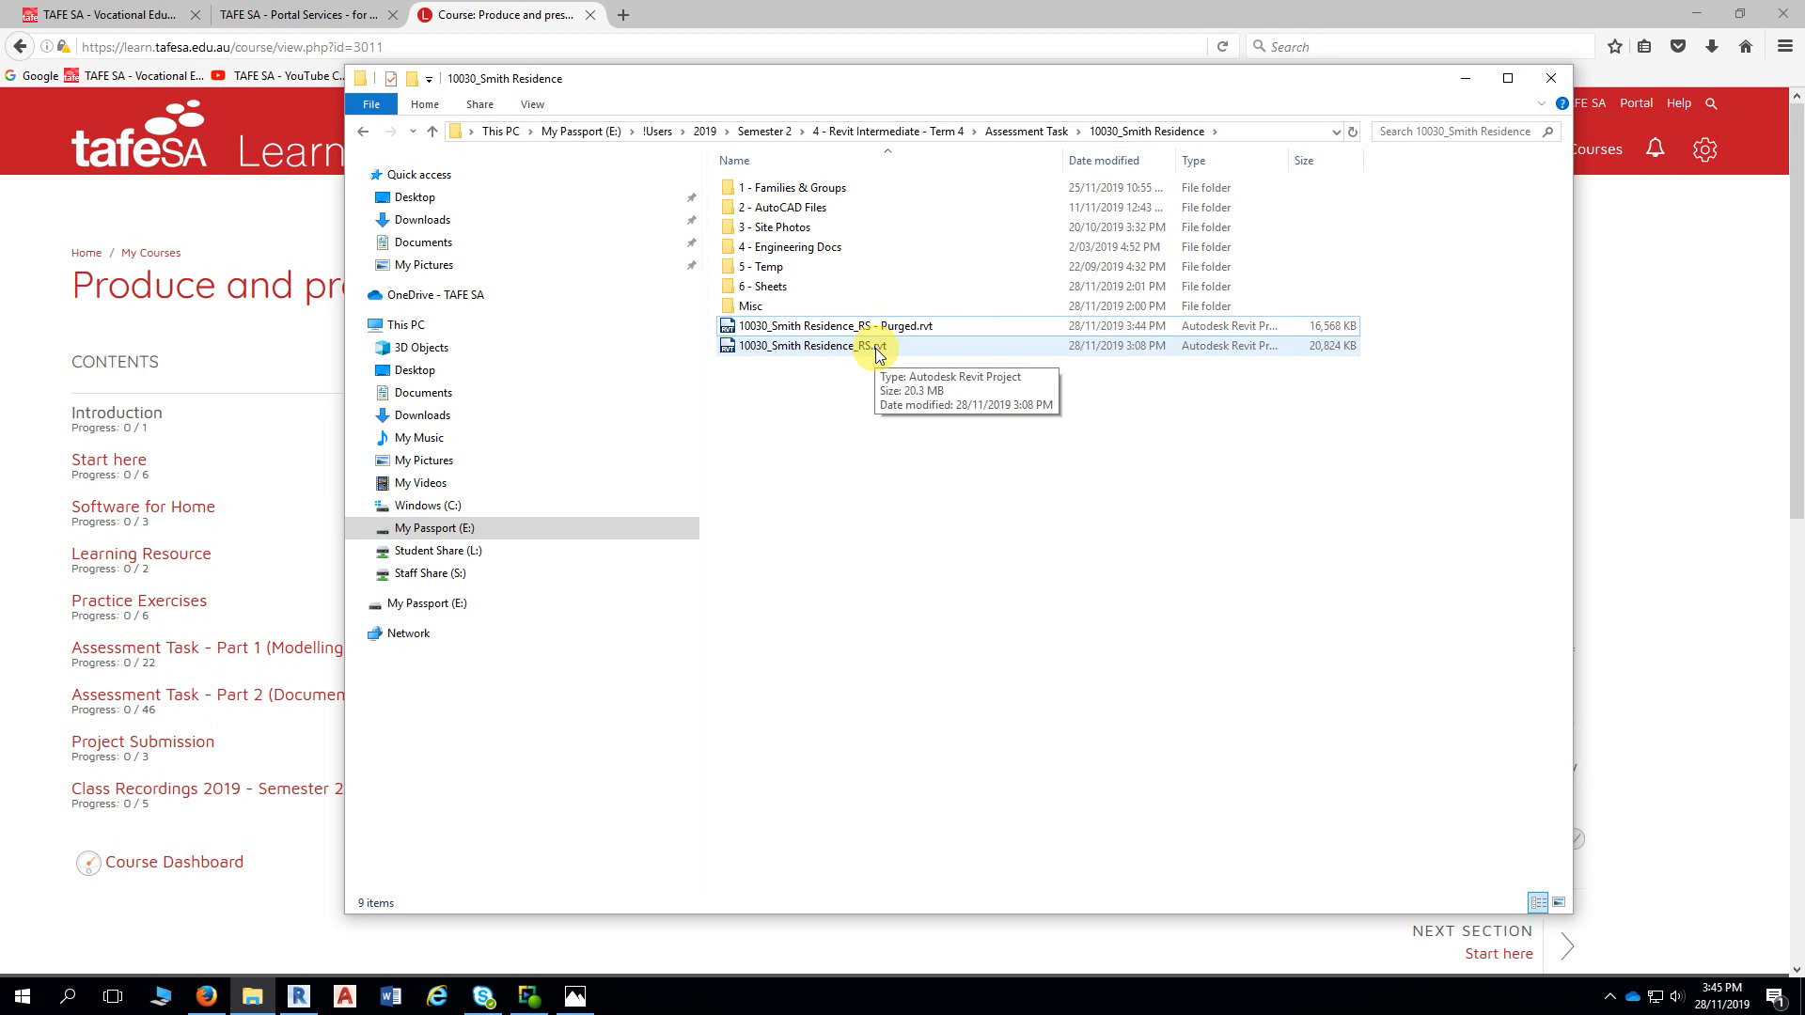
click(863, 329)
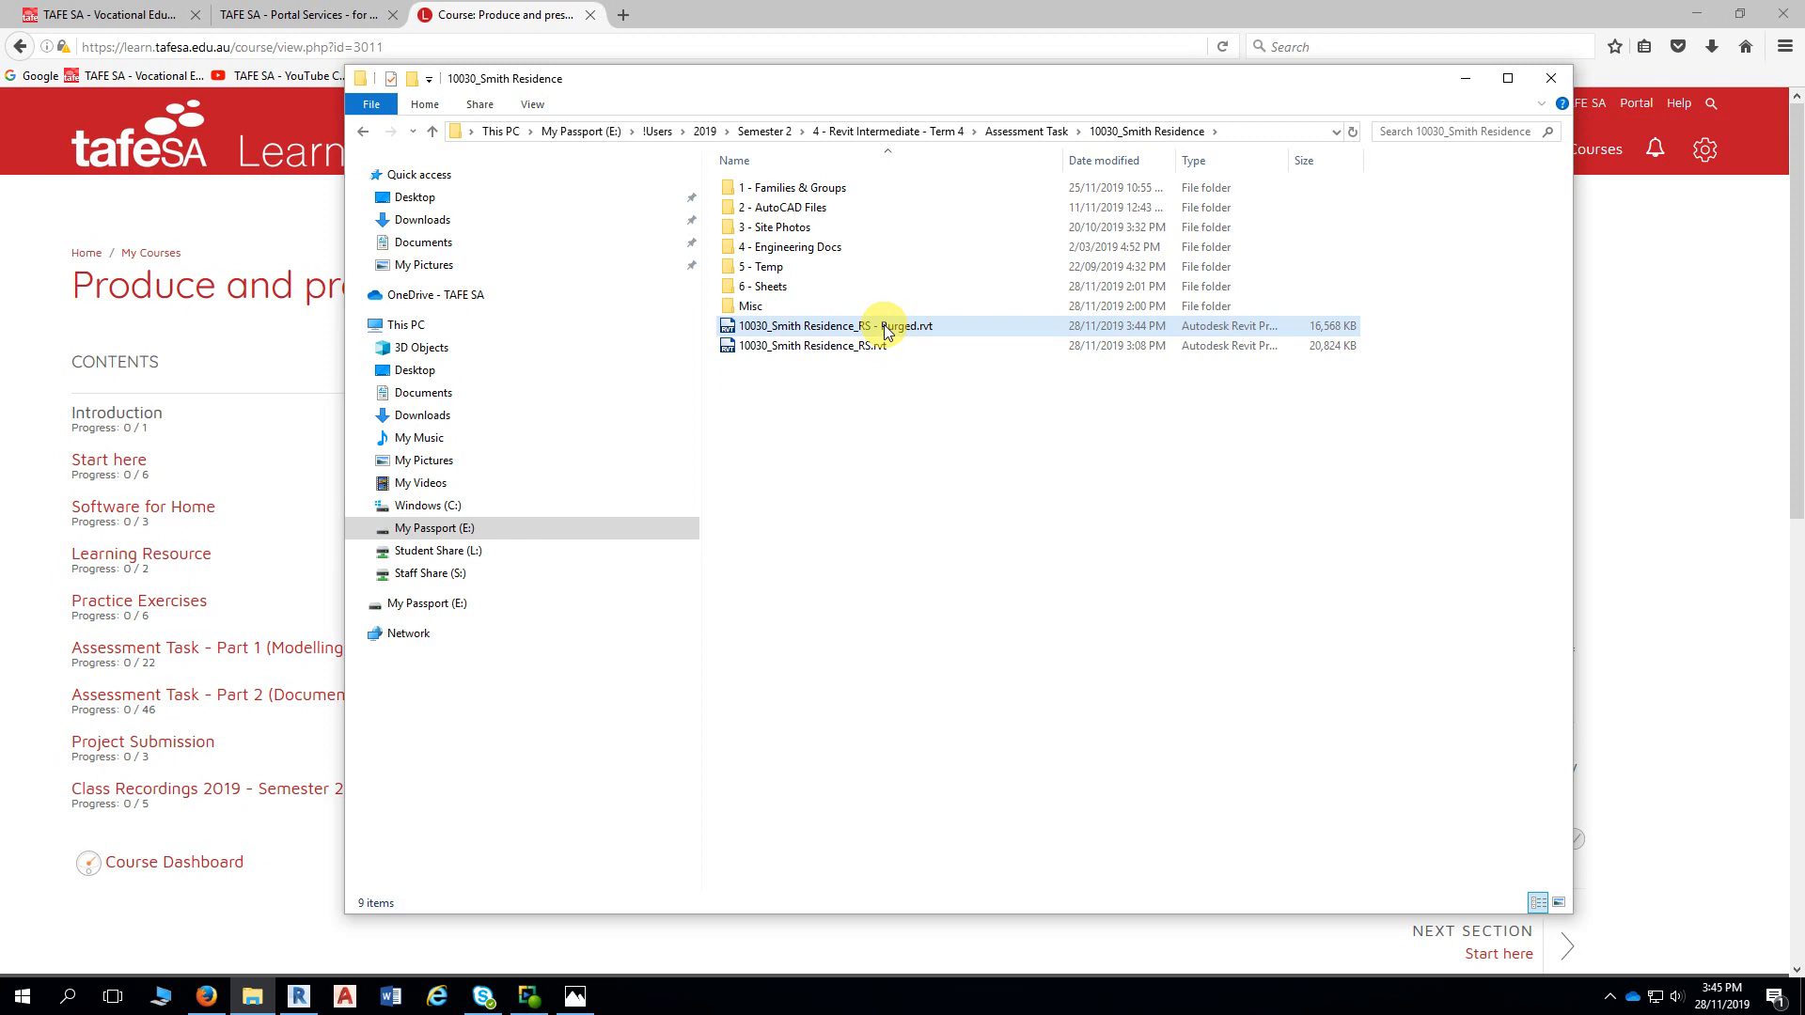
Switch to the course page in Firefox, open the Project Submission section and review its due dates and file submission requirements
click(1465, 81)
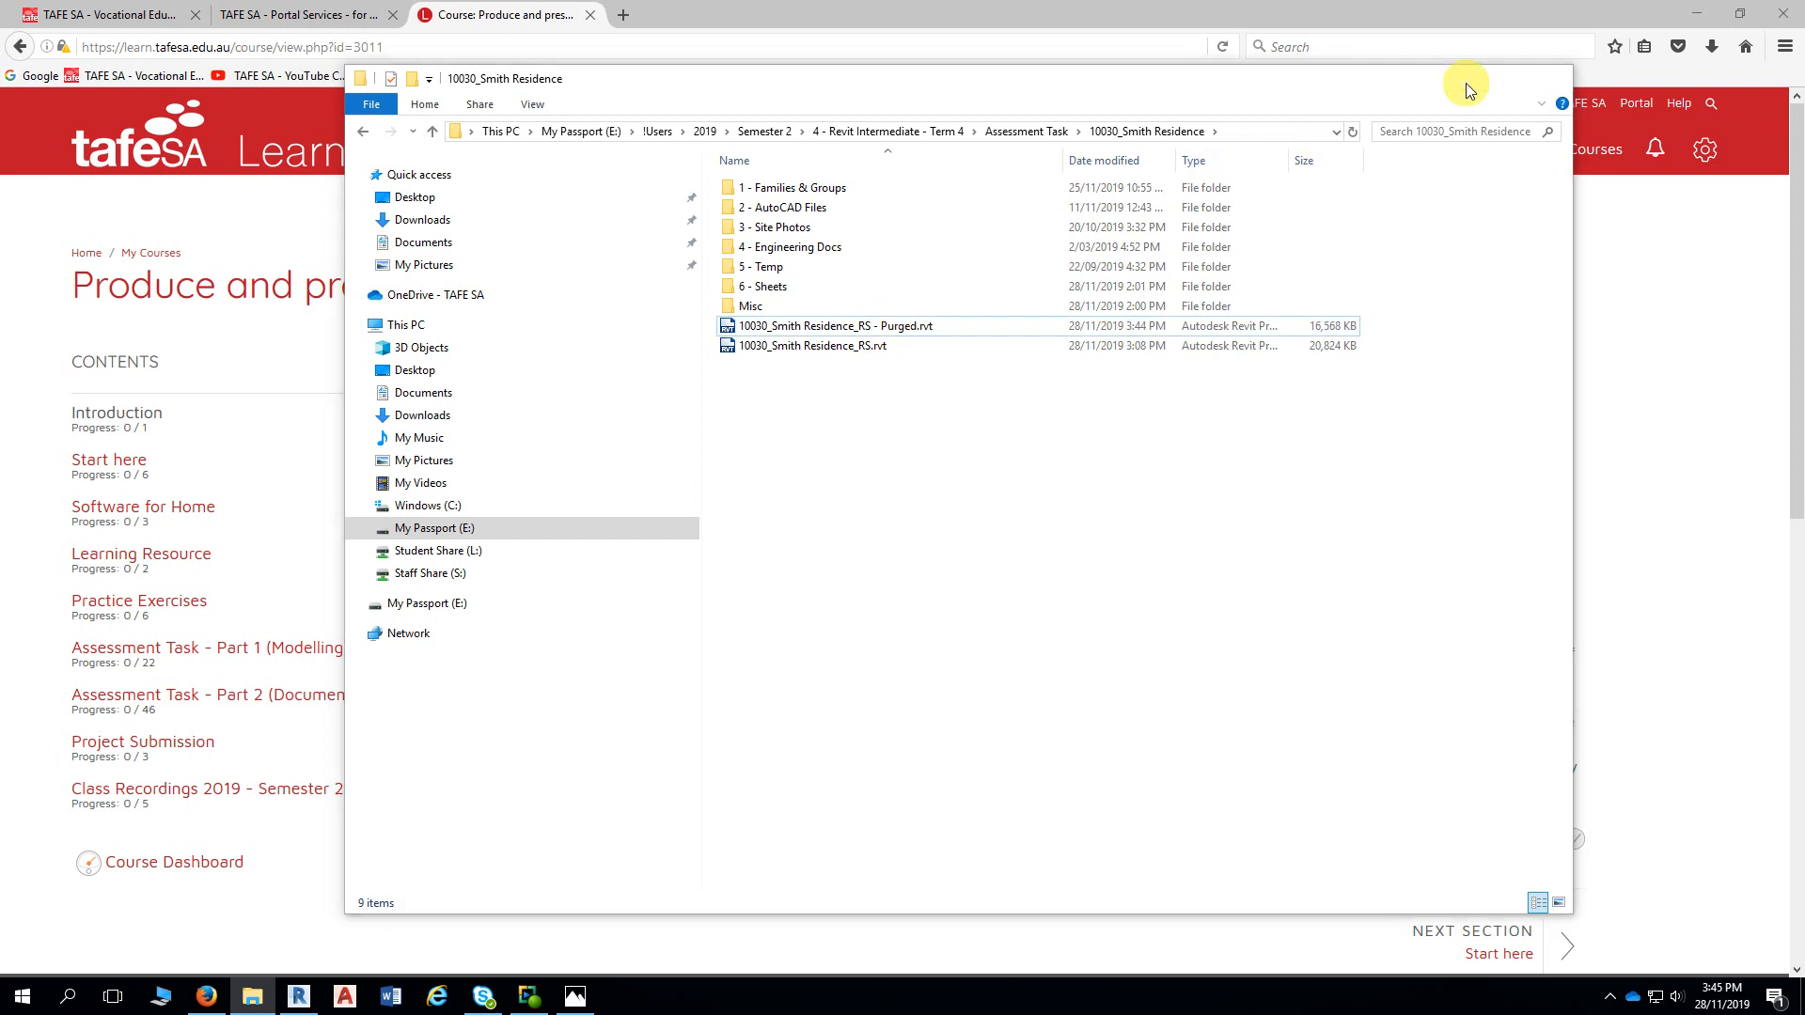
scroll(330, 604, down, 3)
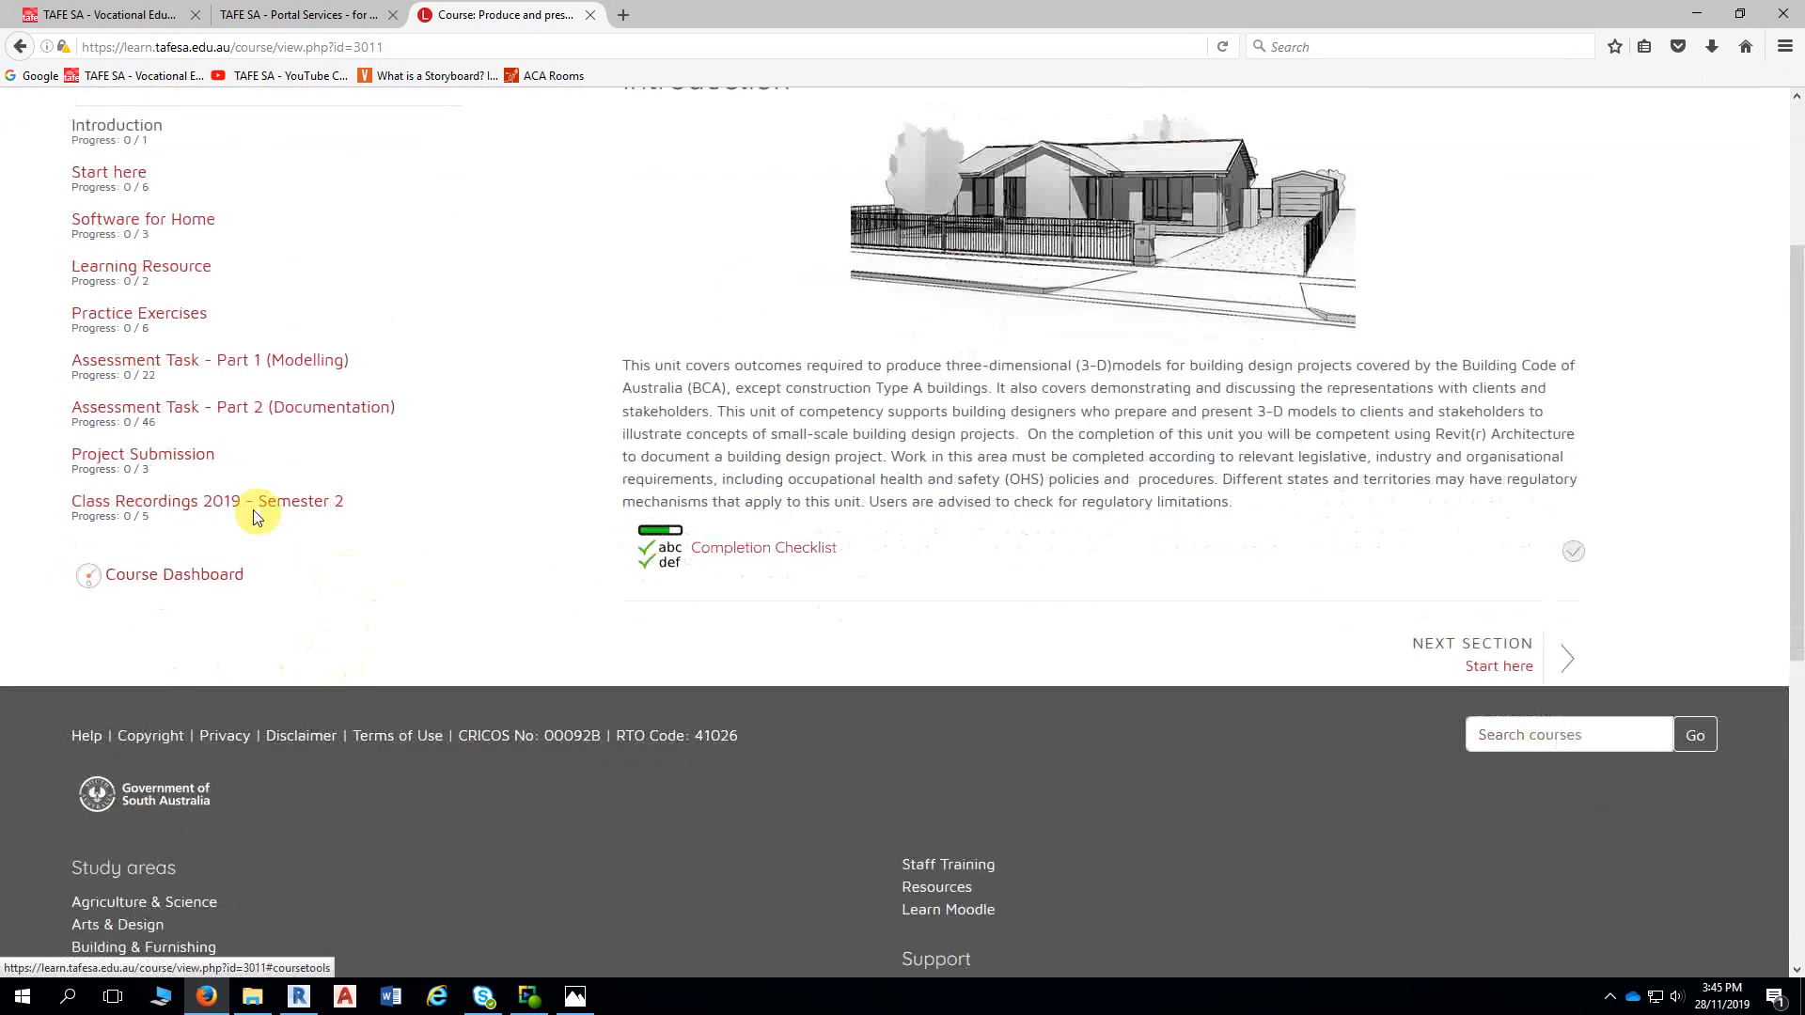
click(179, 465)
scroll(423, 516, down, 3)
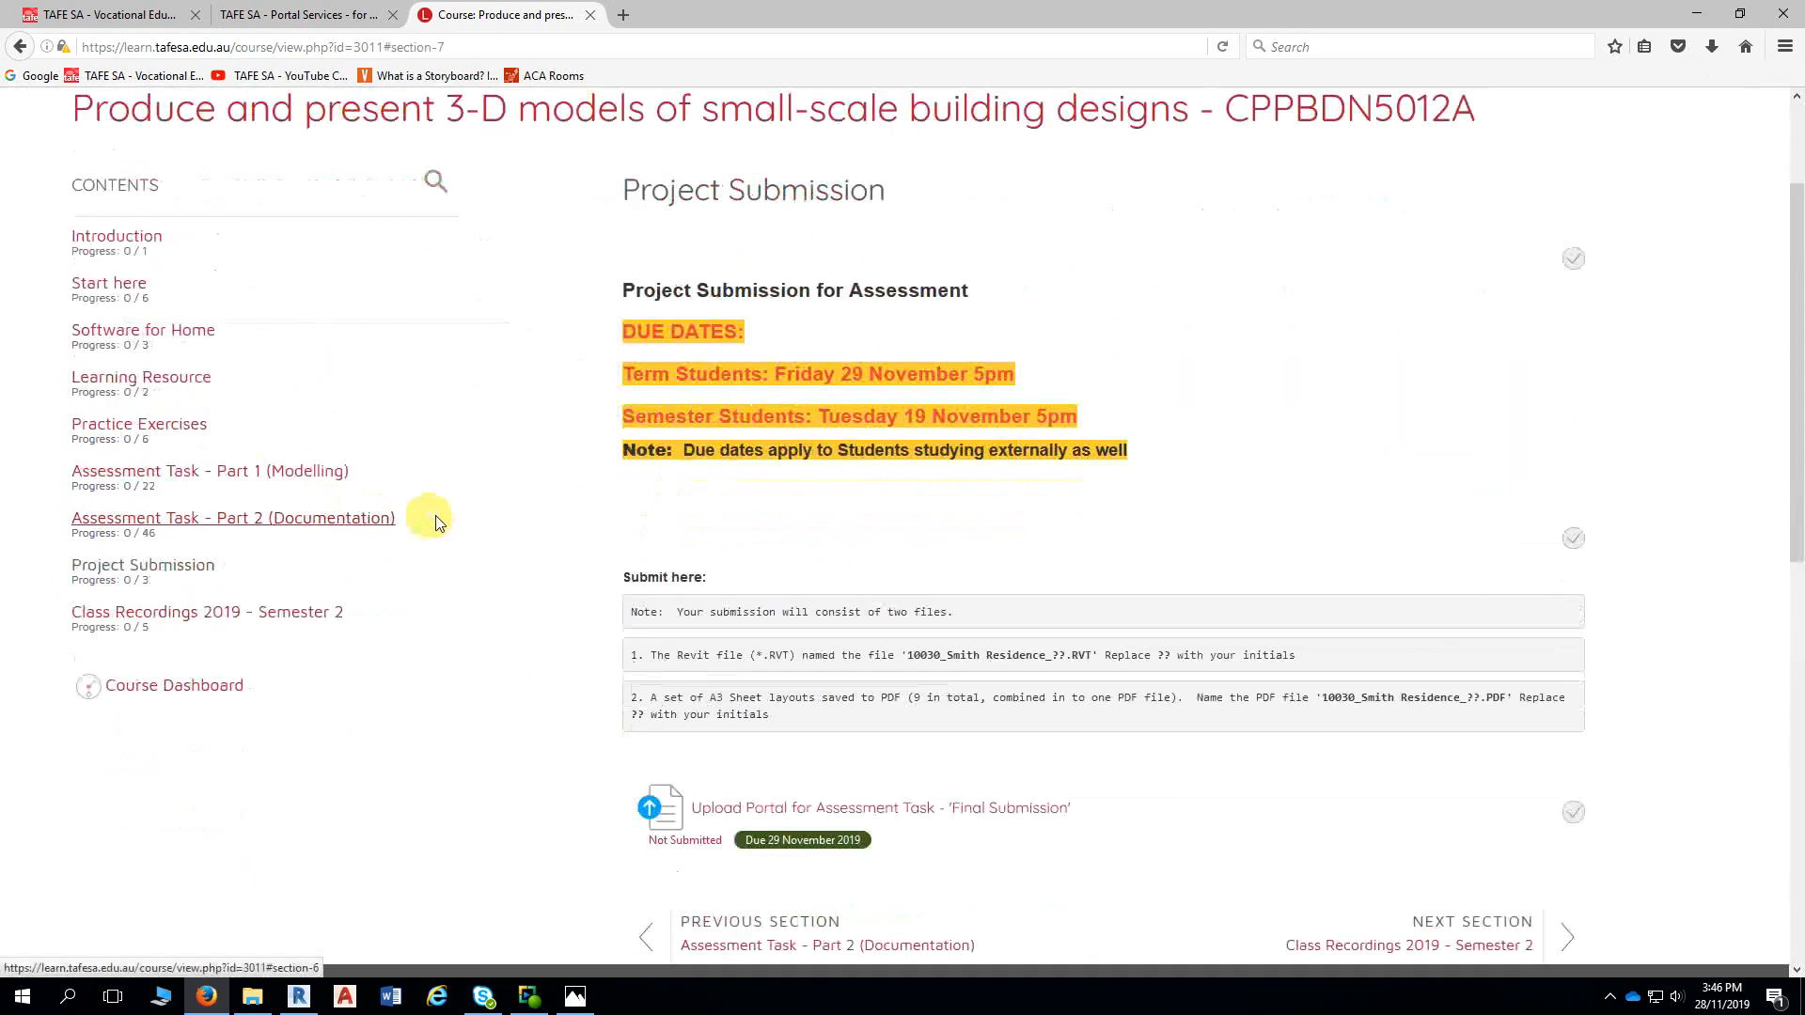
scroll(477, 515, down, 2)
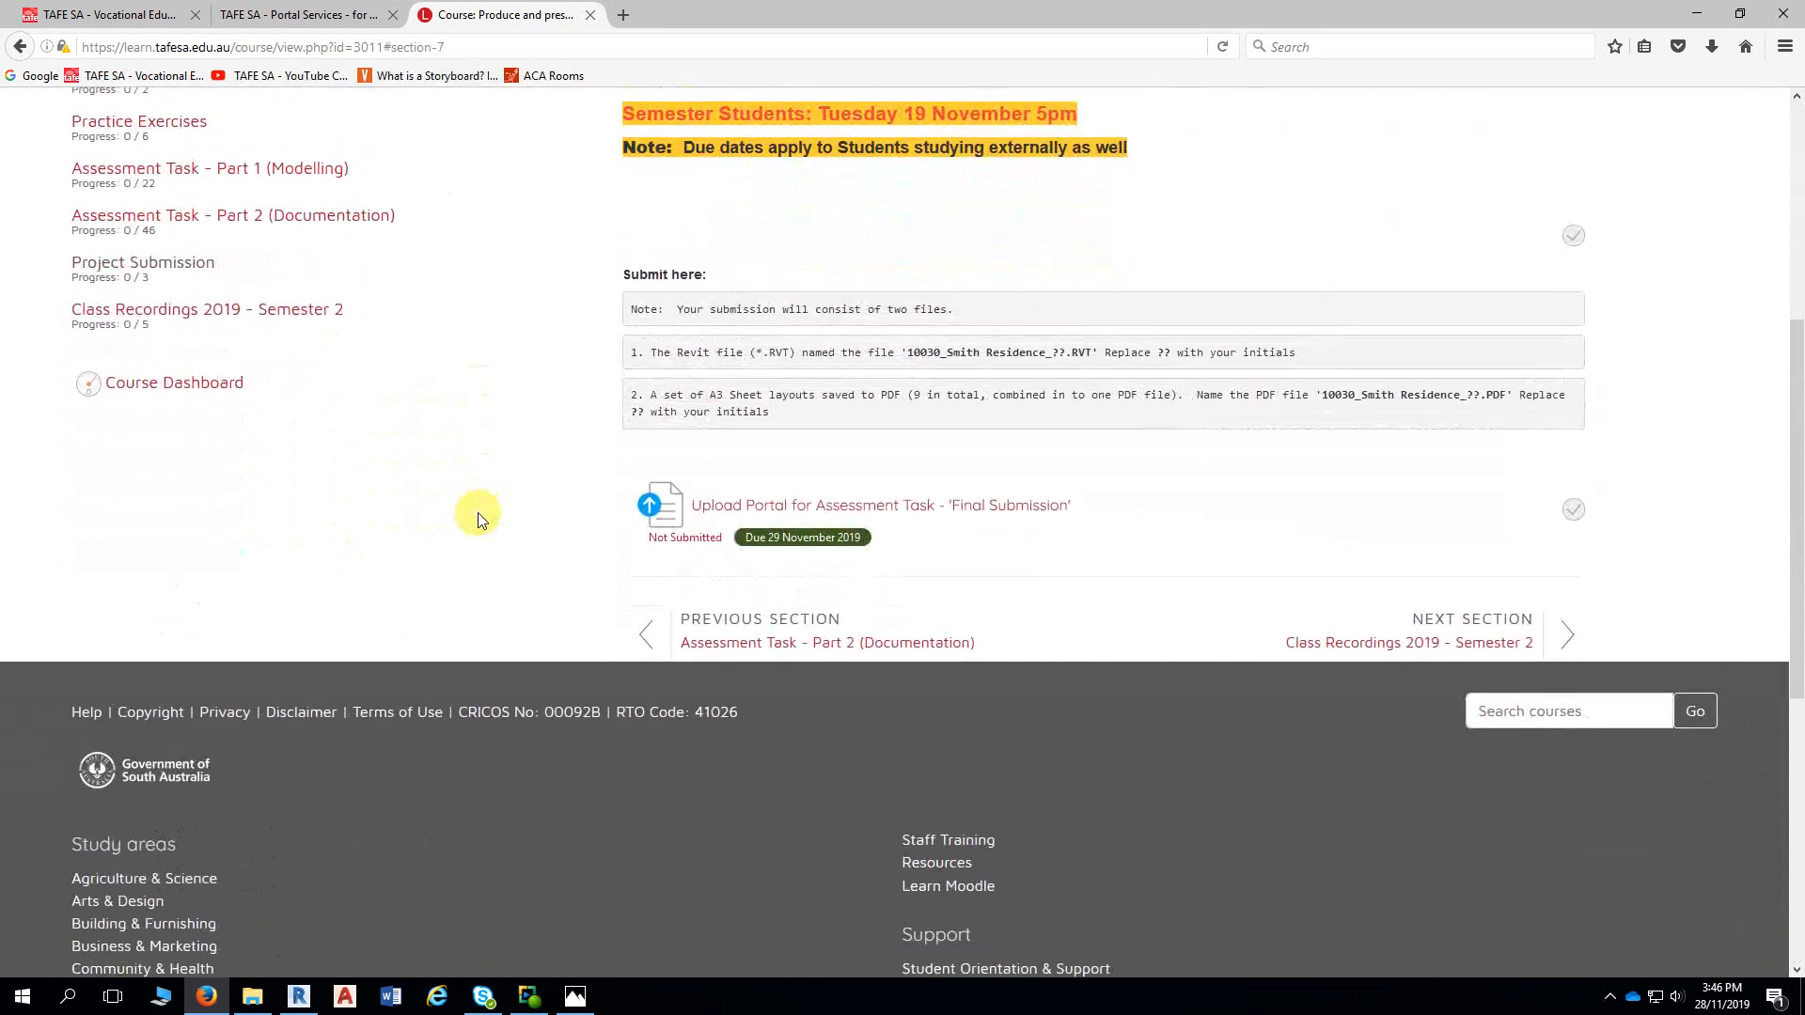
scroll(477, 519, up, 1)
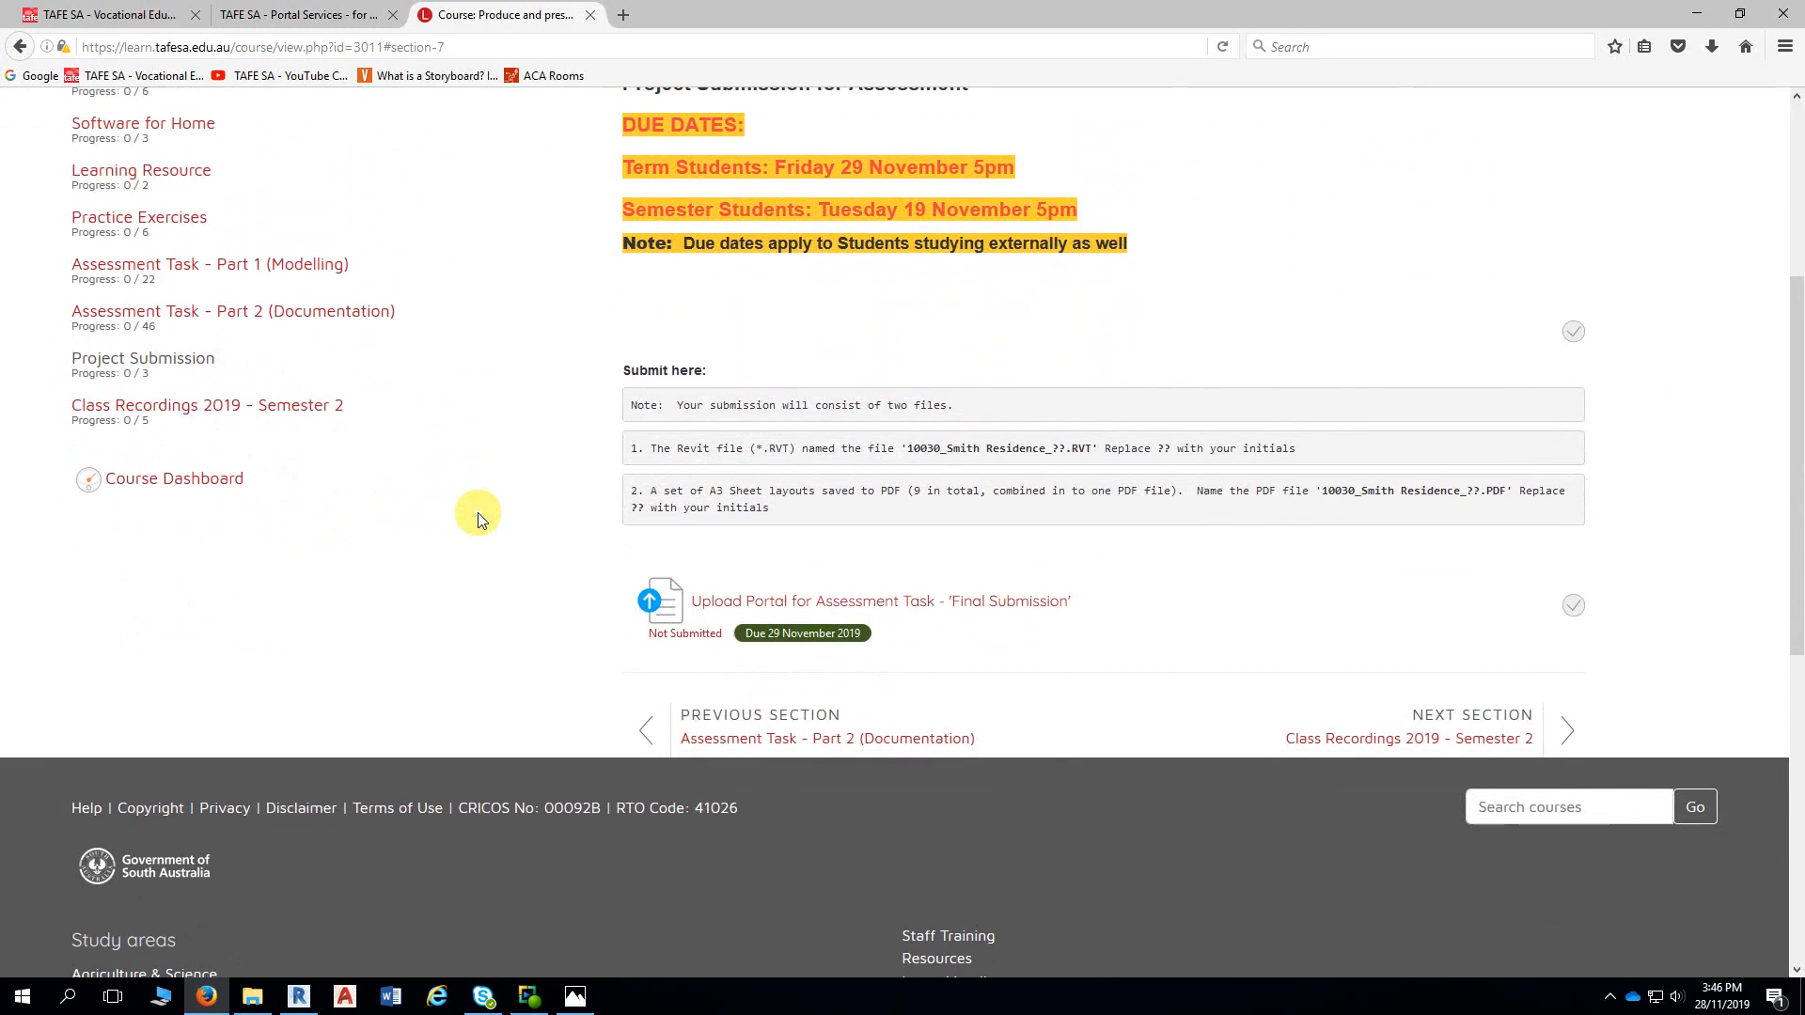
scroll(478, 520, up, 1)
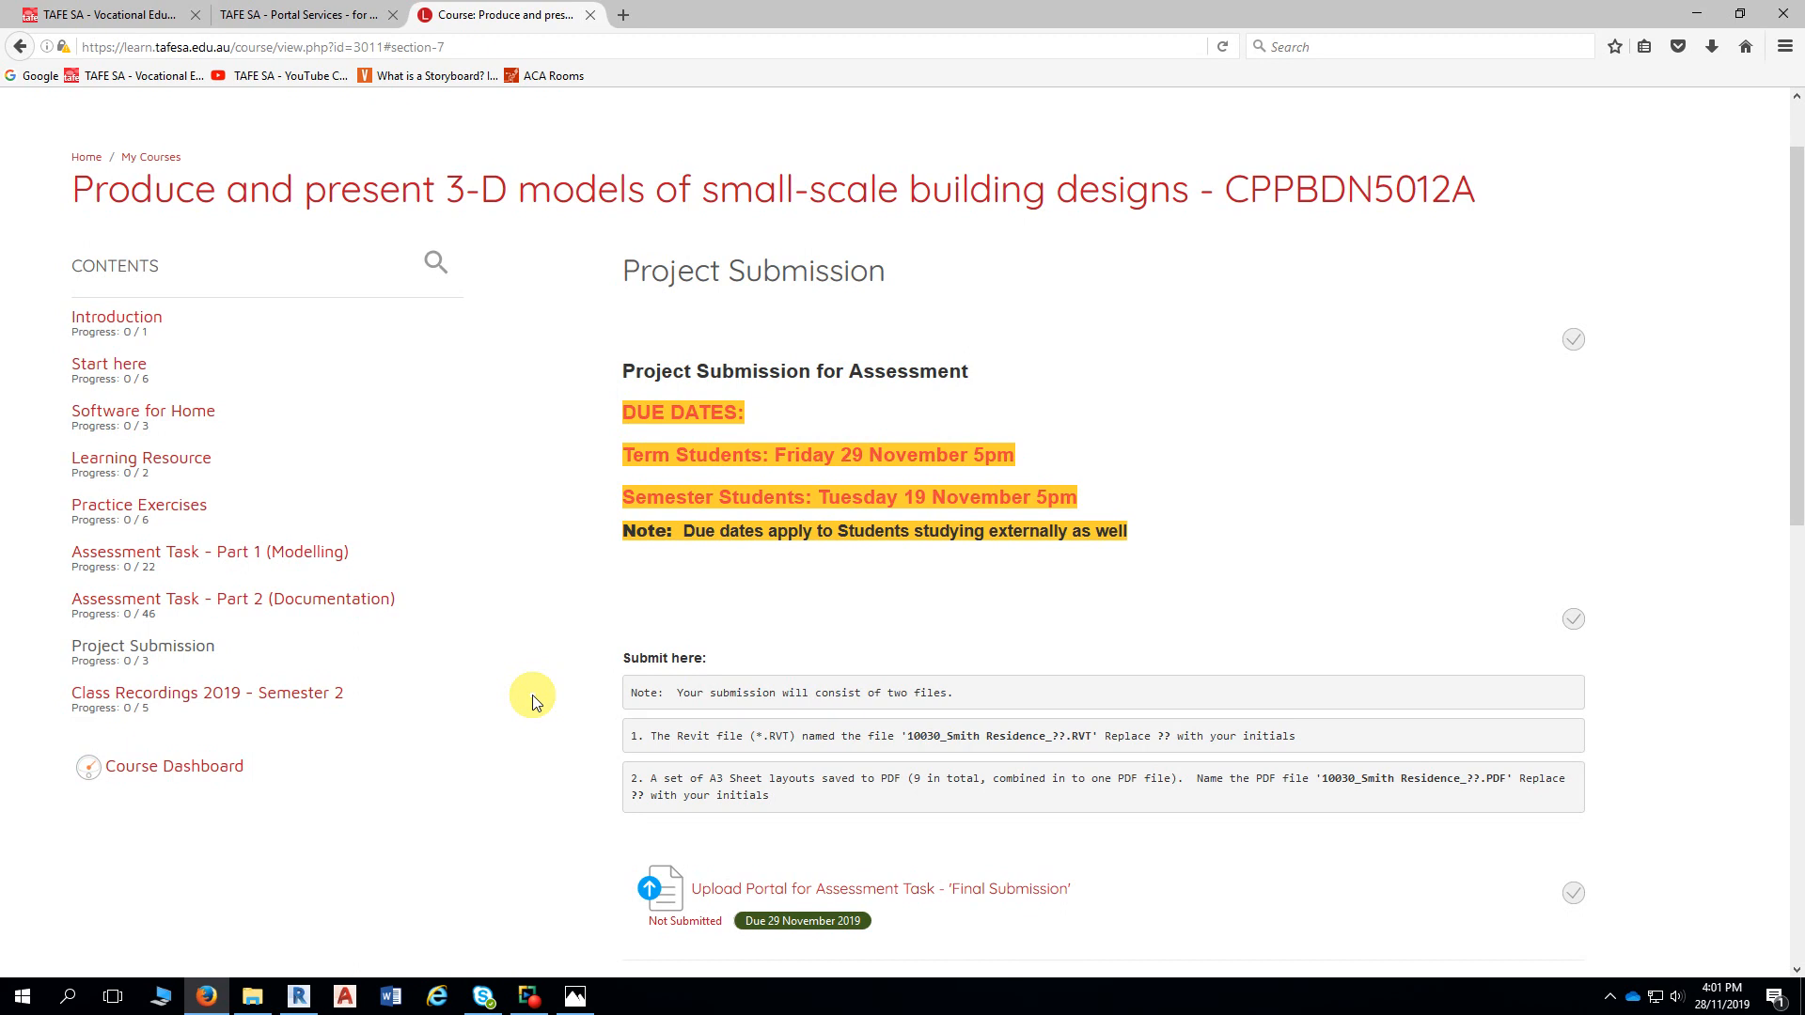
scroll(451, 679, down, 1)
scroll(451, 678, down, 3)
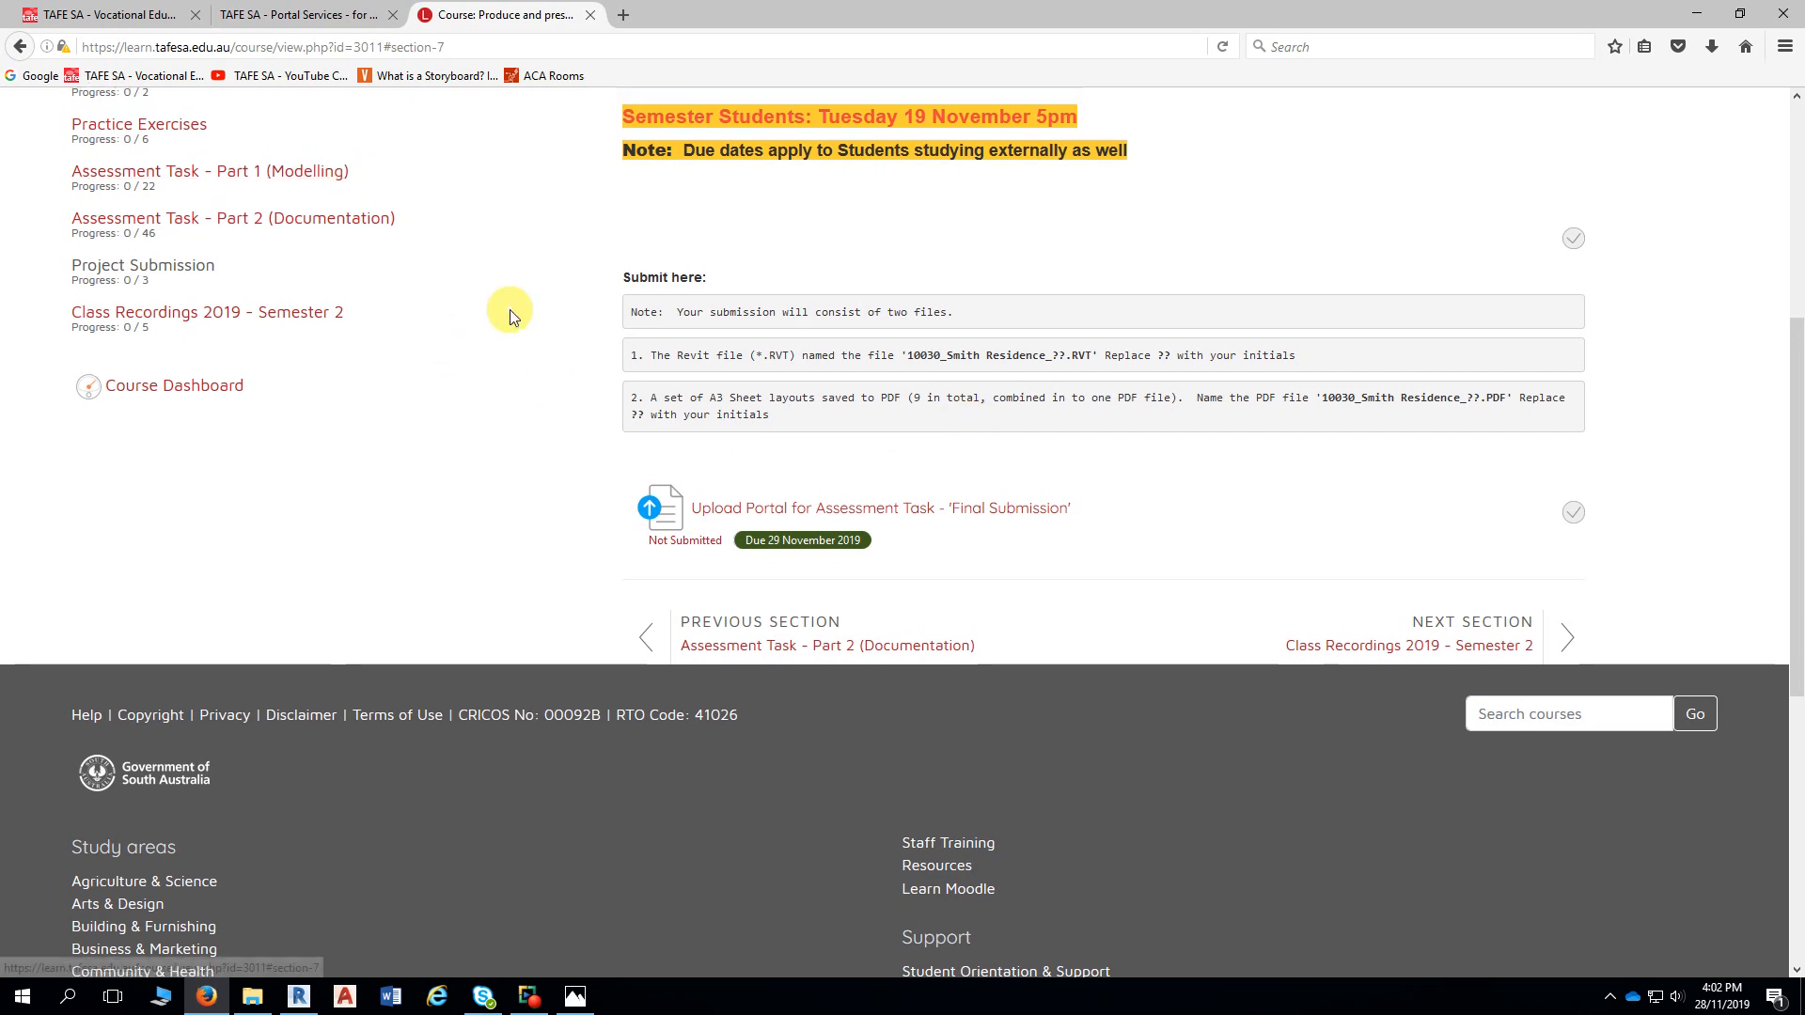
scroll(510, 308, up, 3)
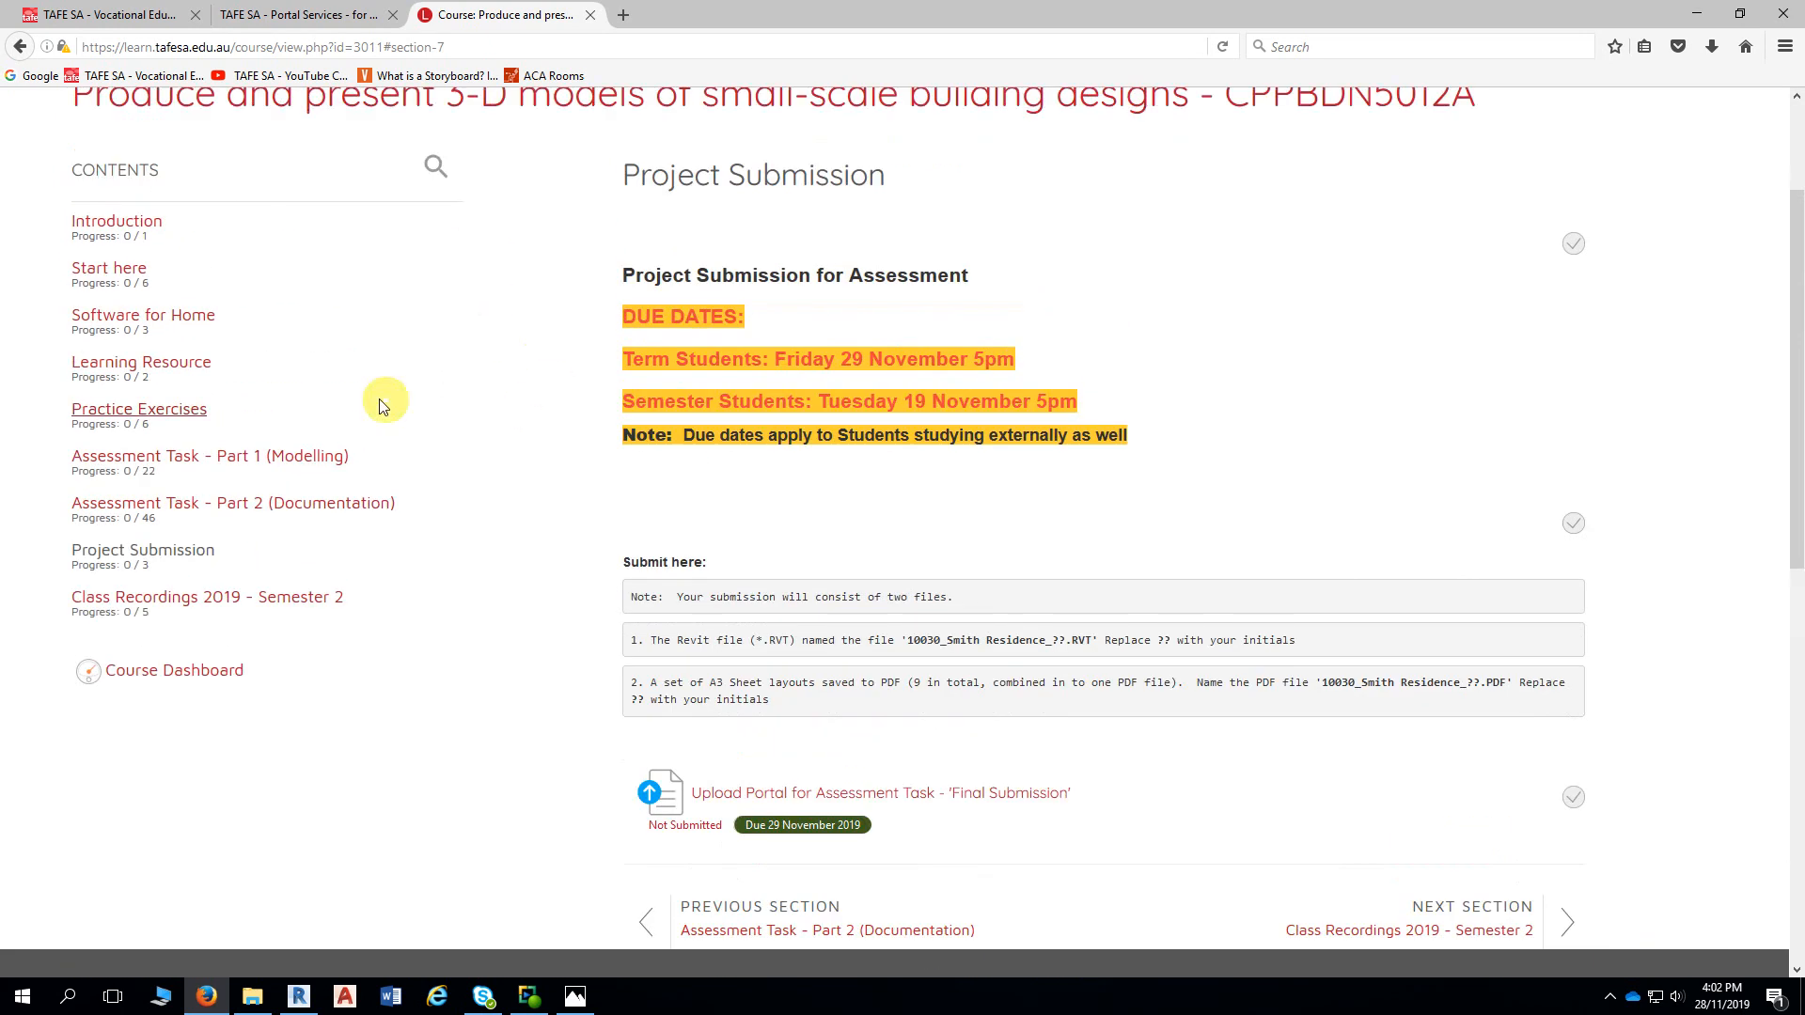
Open the Term Students learning schedule from Start here and examine the final session's instructions on creating a Revit template
click(109, 269)
scroll(535, 489, down, 6)
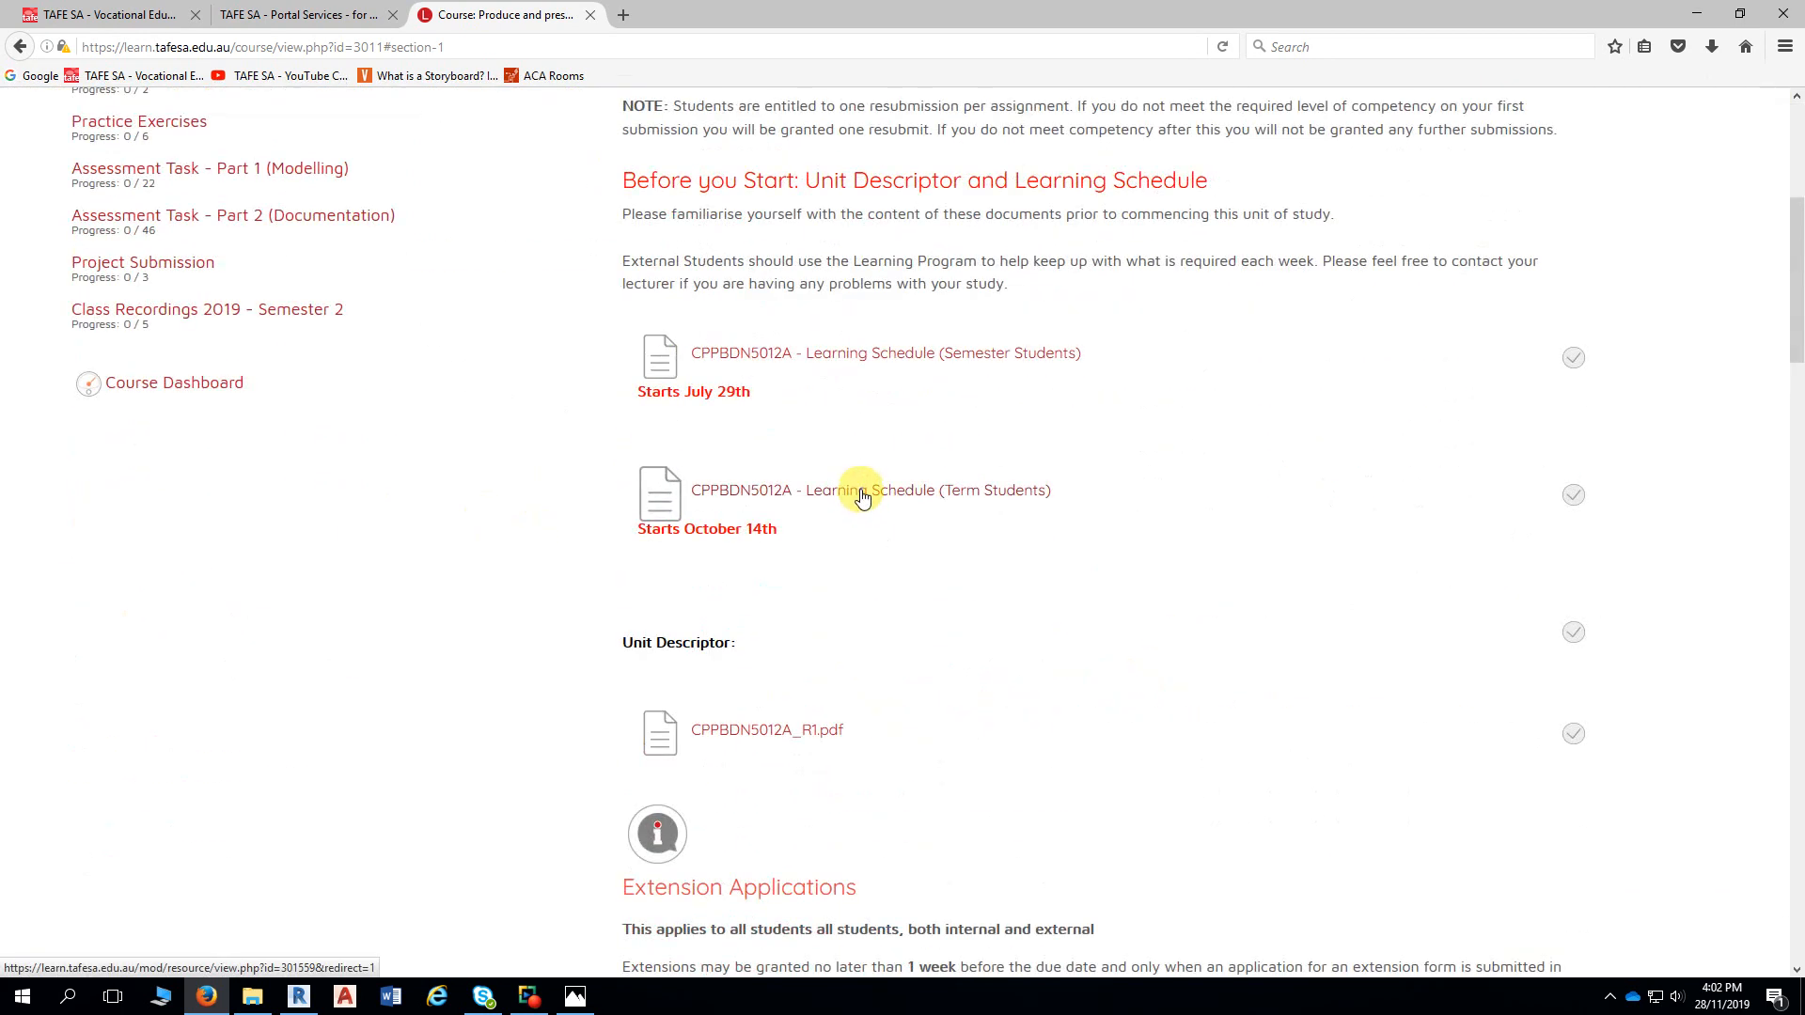
click(862, 497)
scroll(857, 481, down, 2)
scroll(857, 481, down, 20)
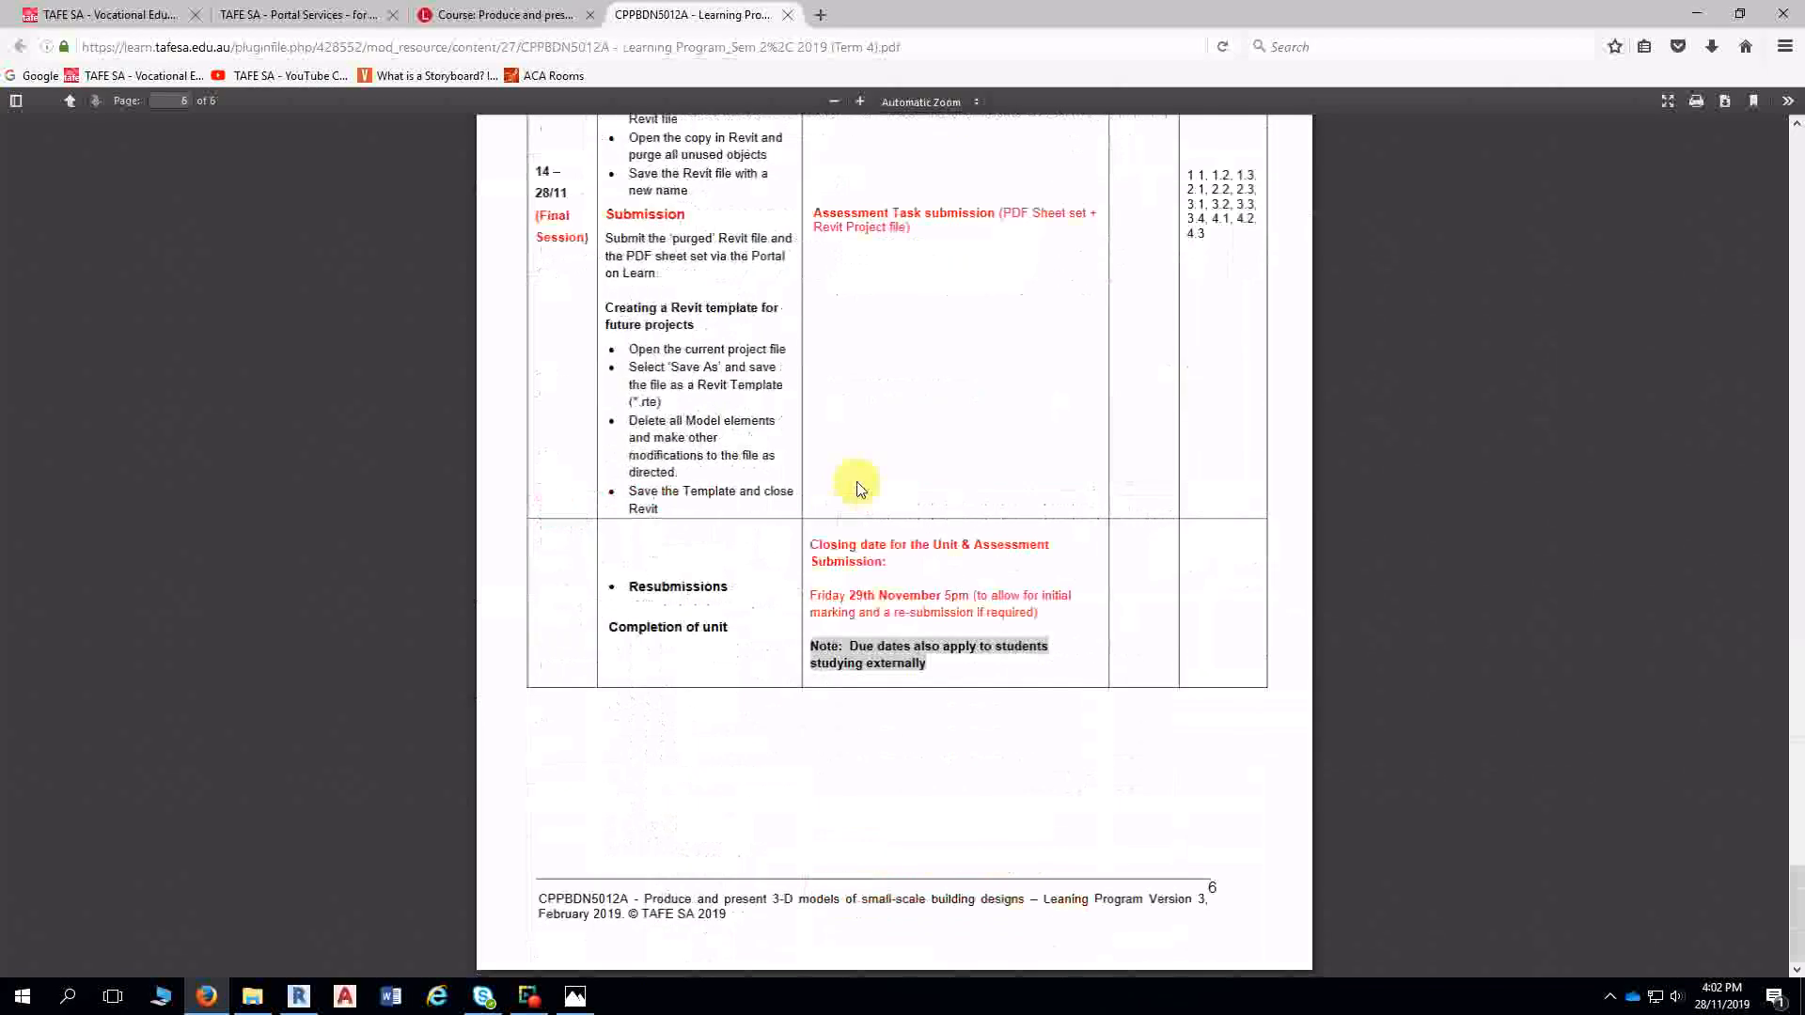
scroll(857, 489, up, 1)
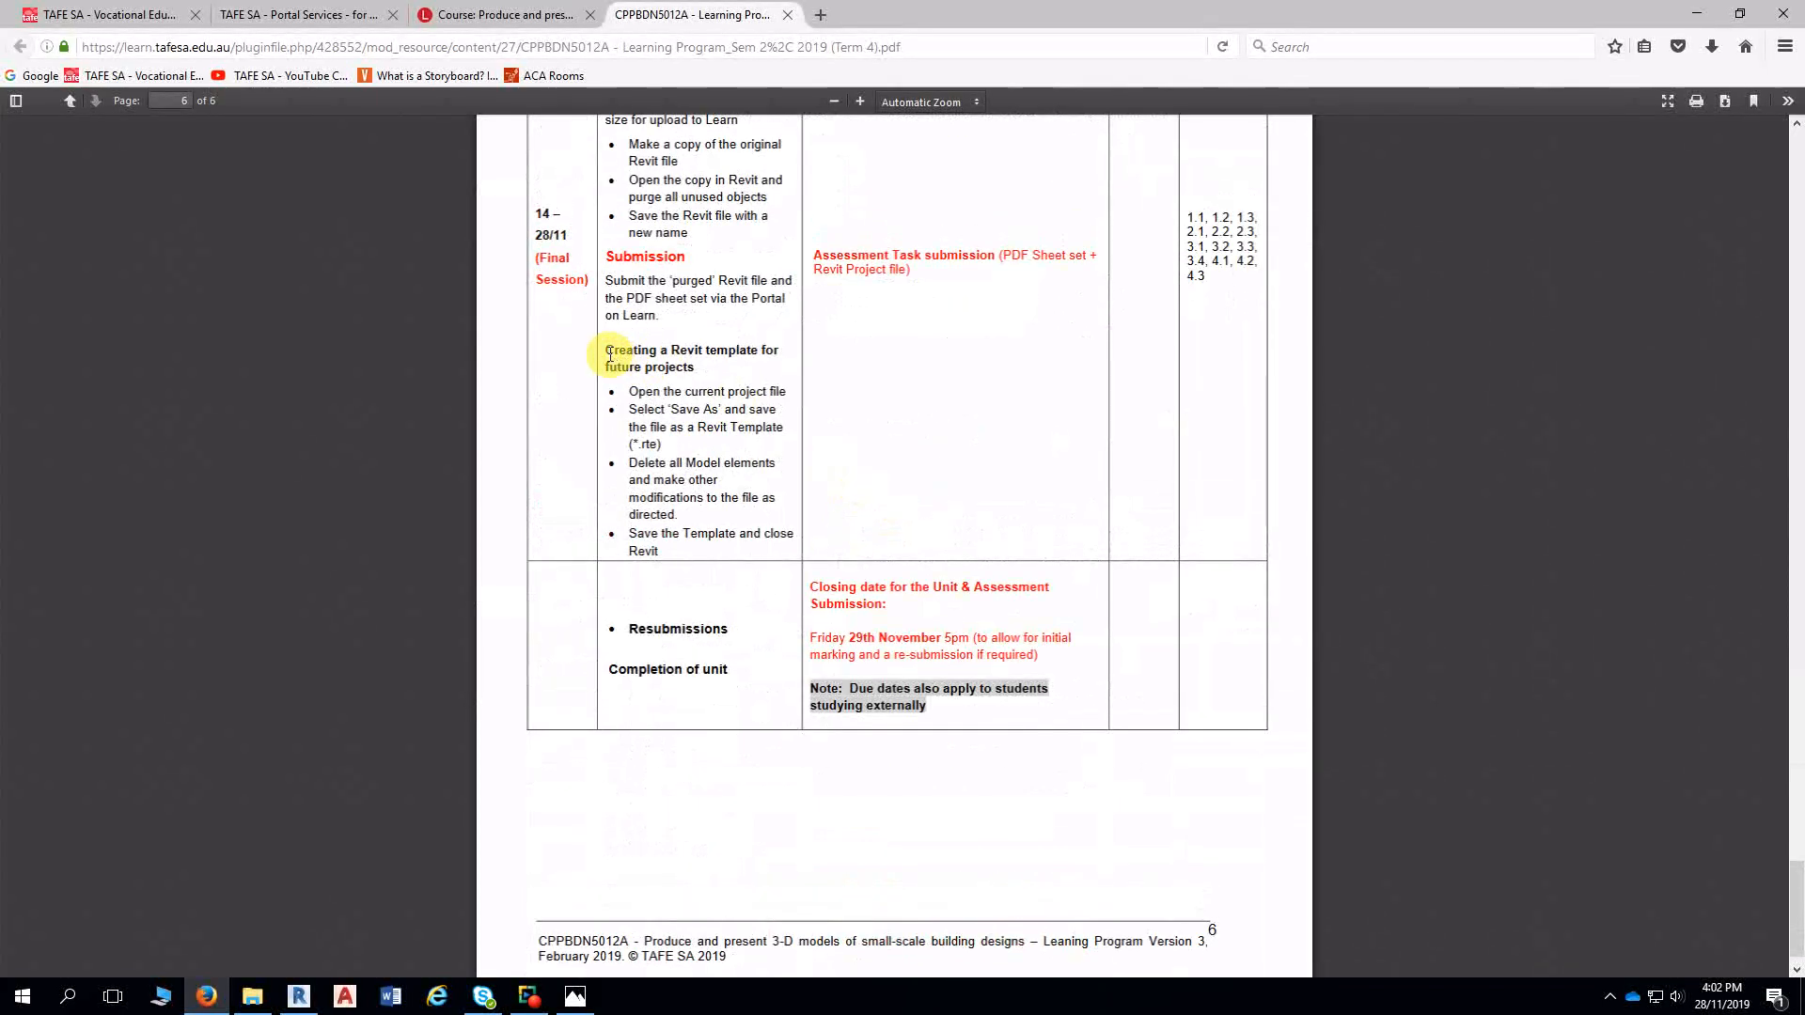
drag(606, 353, 733, 354)
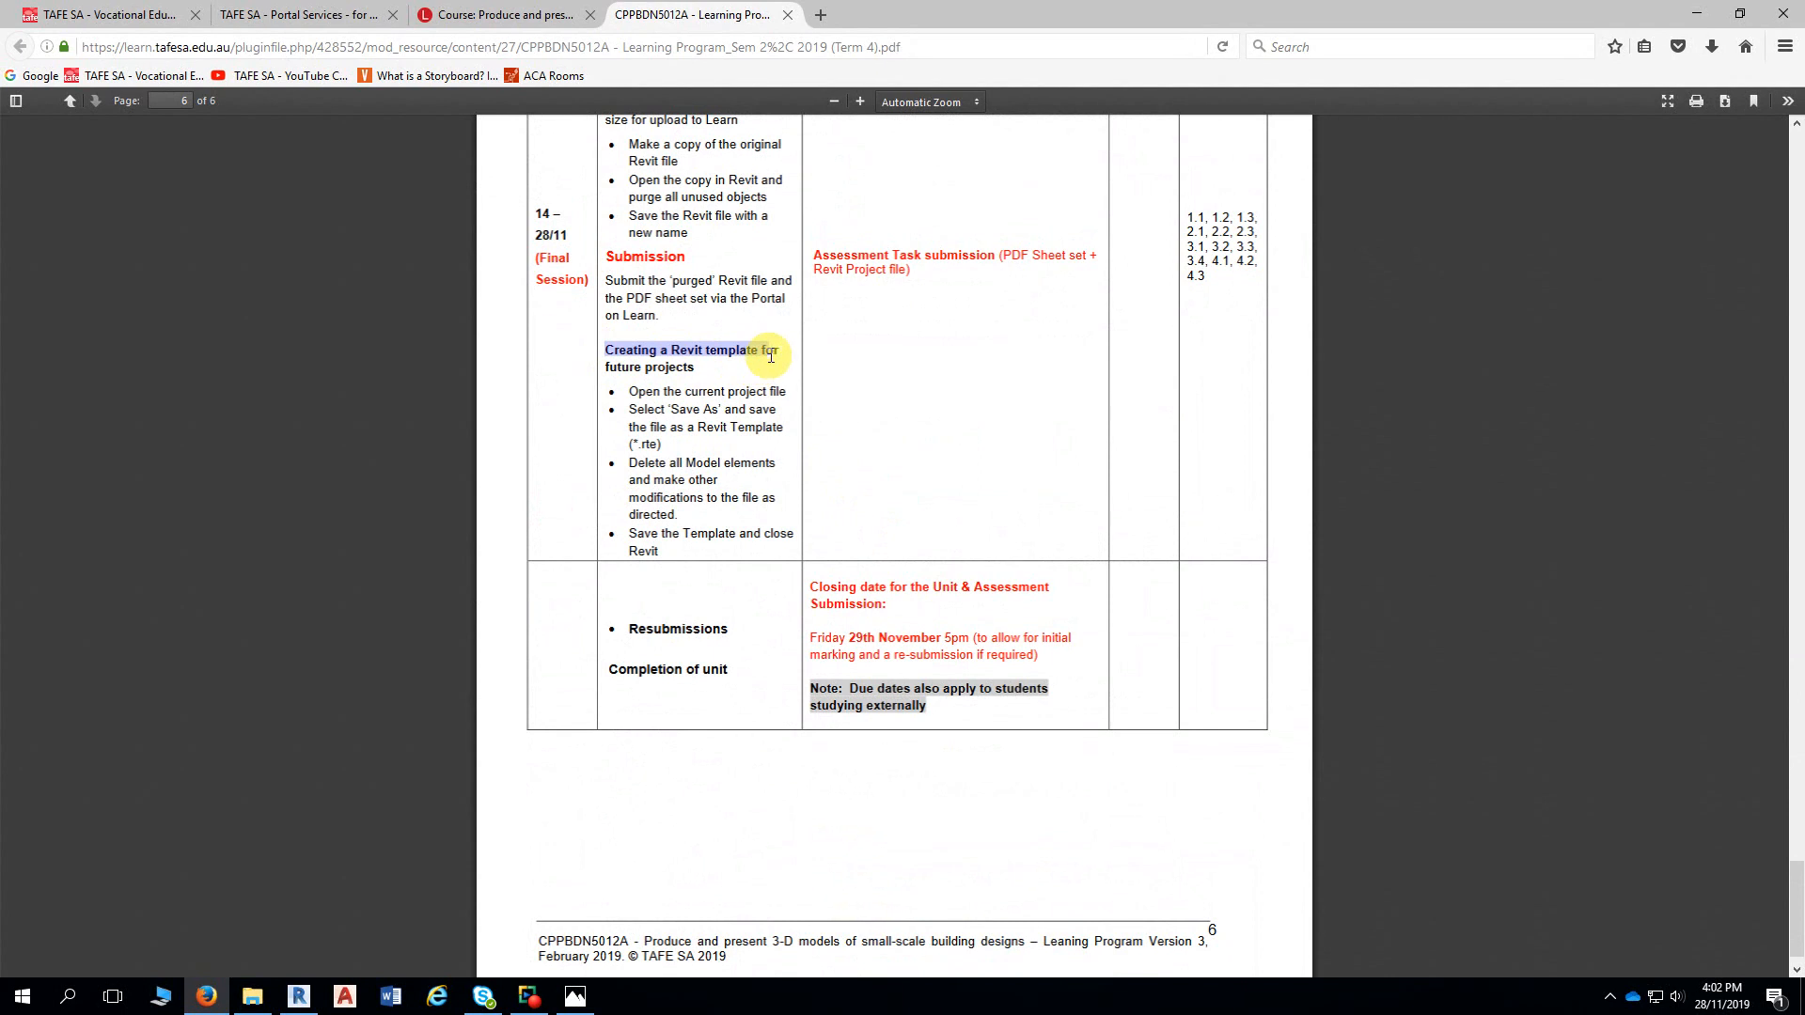
click(724, 365)
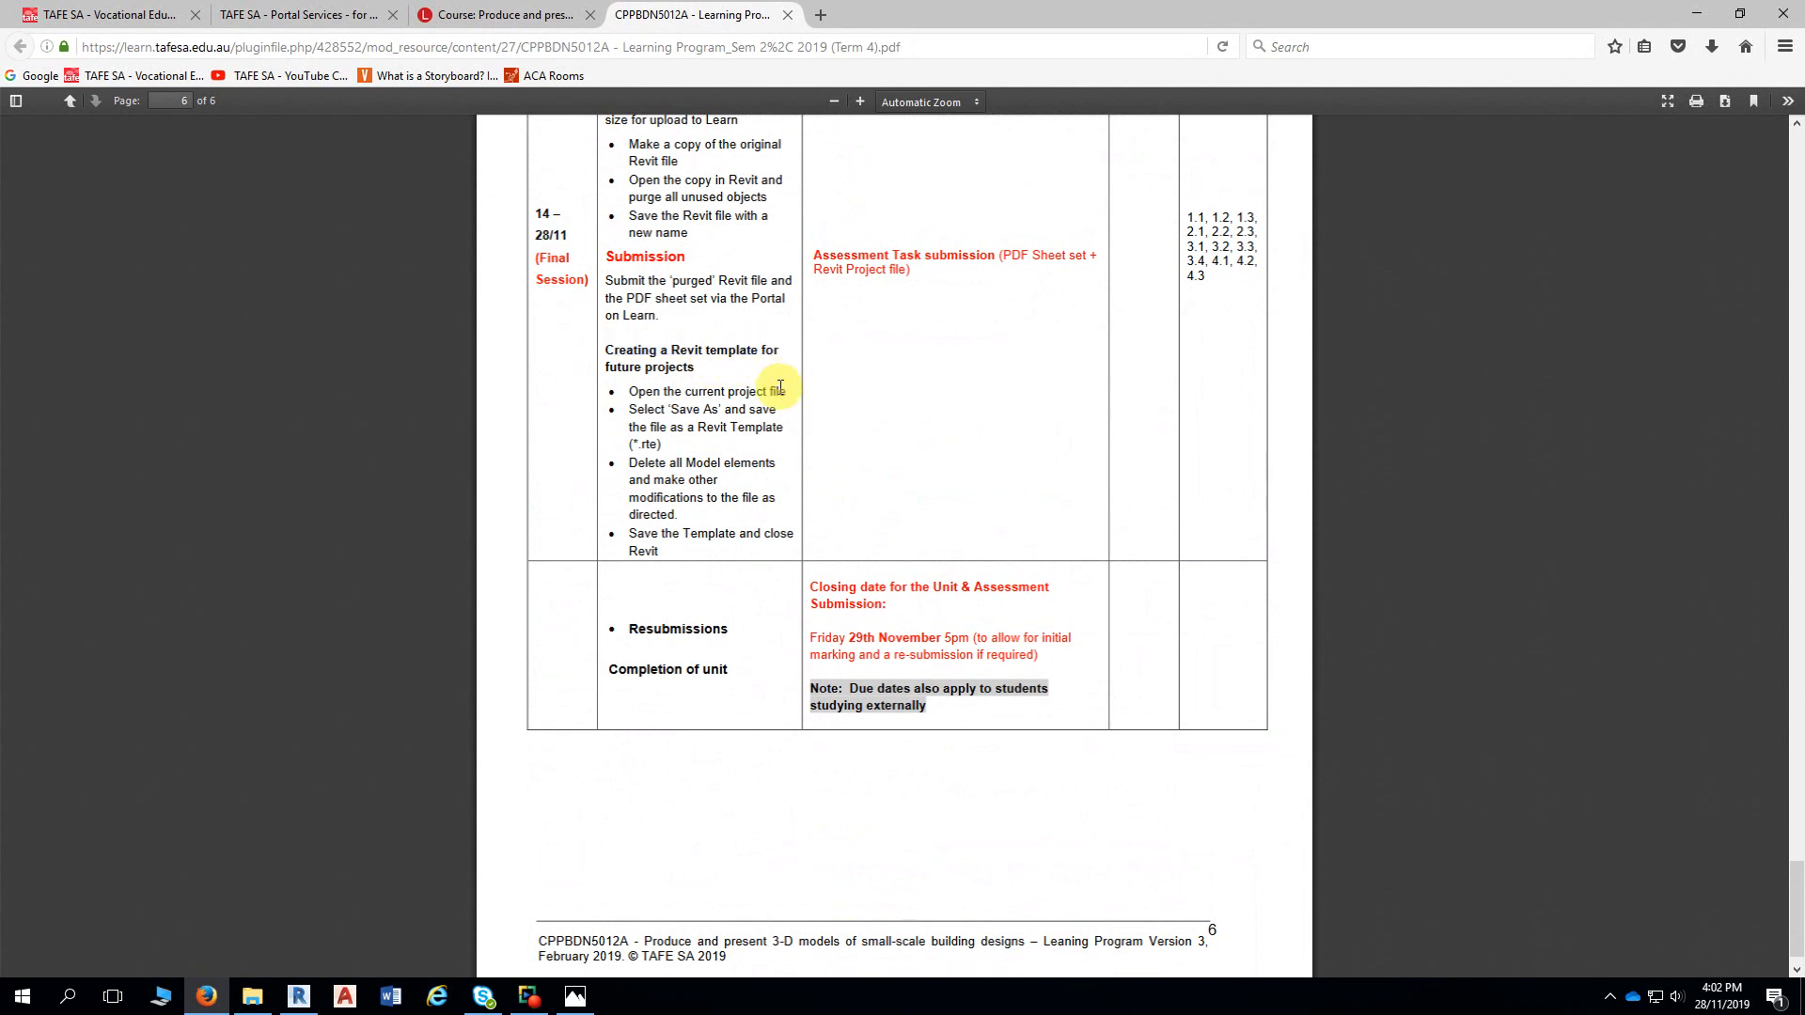